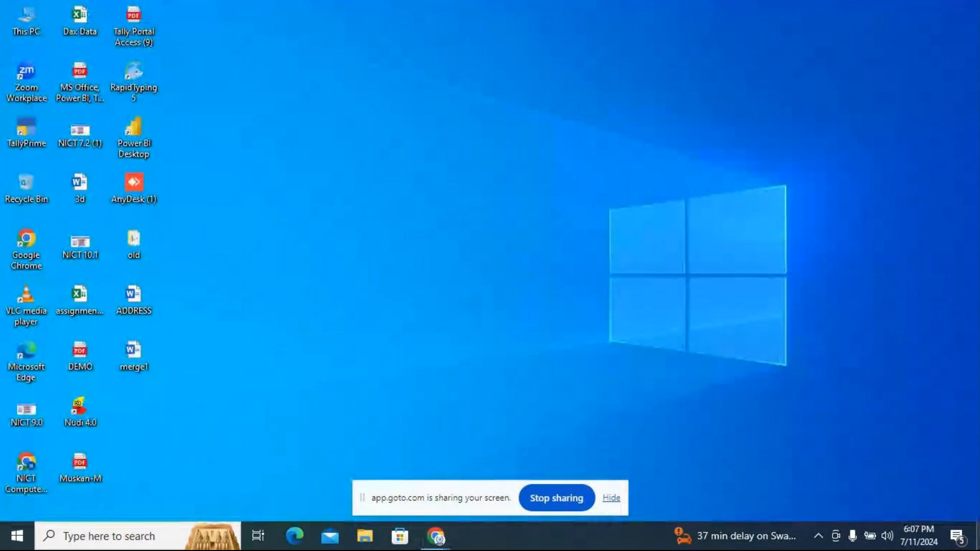
Connect to the remote computer 192.168.0.10 via Remote Desktop, entering the account password and accepting the untrusted certificate
{"action": "key", "text": "super+r"}
{"action": "key", "text": "Return"}
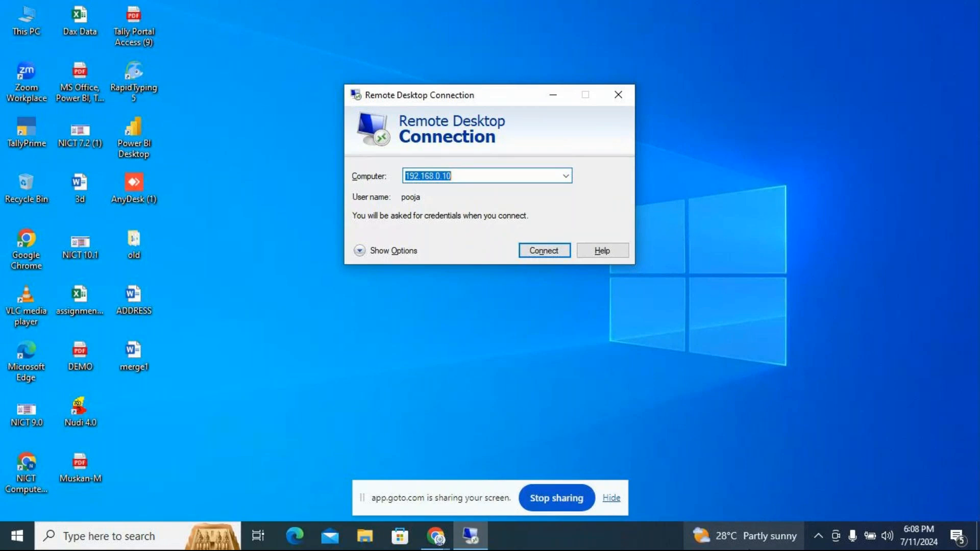
{"action": "left_click", "coordinate": [559, 252]}
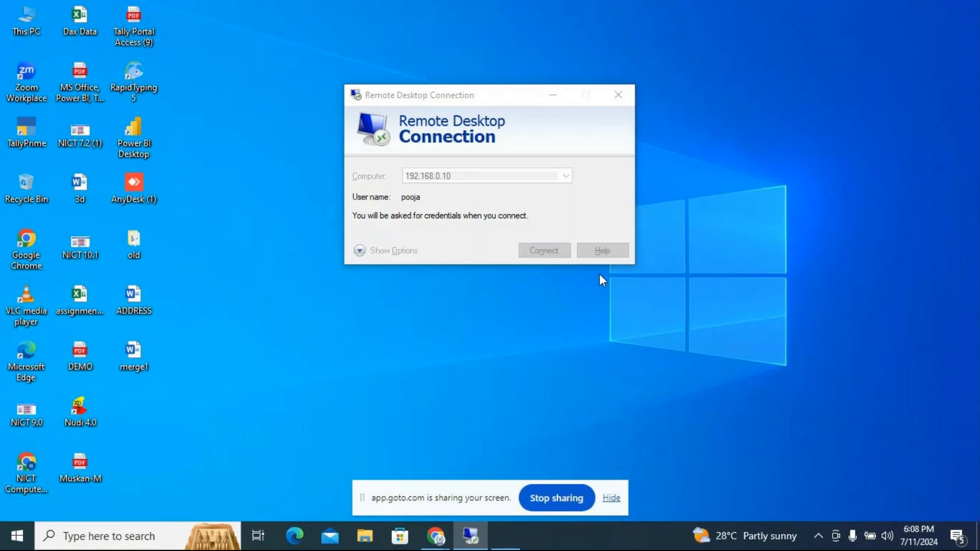
{"action": "type", "text": "•"}
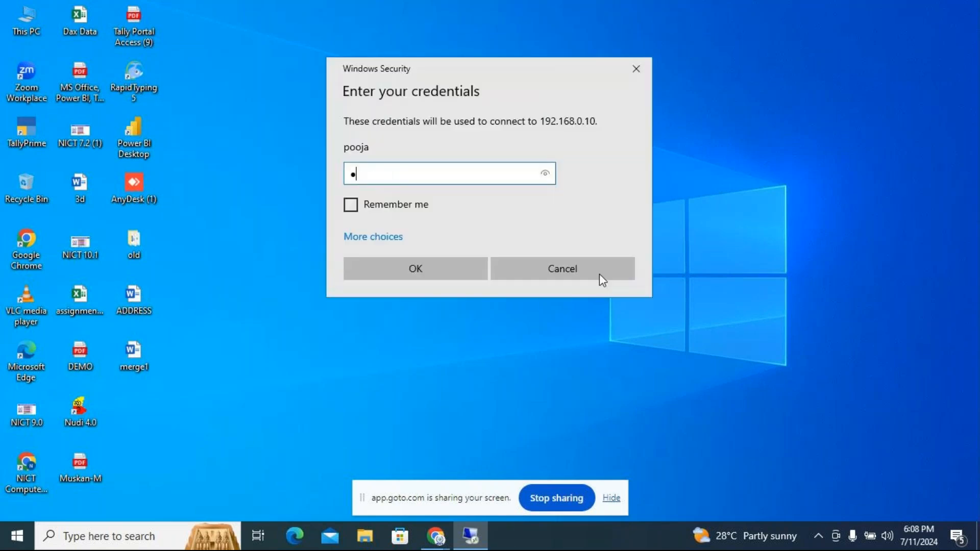
{"action": "type", "text": "•••••••••••"}
{"action": "key", "text": "Return"}
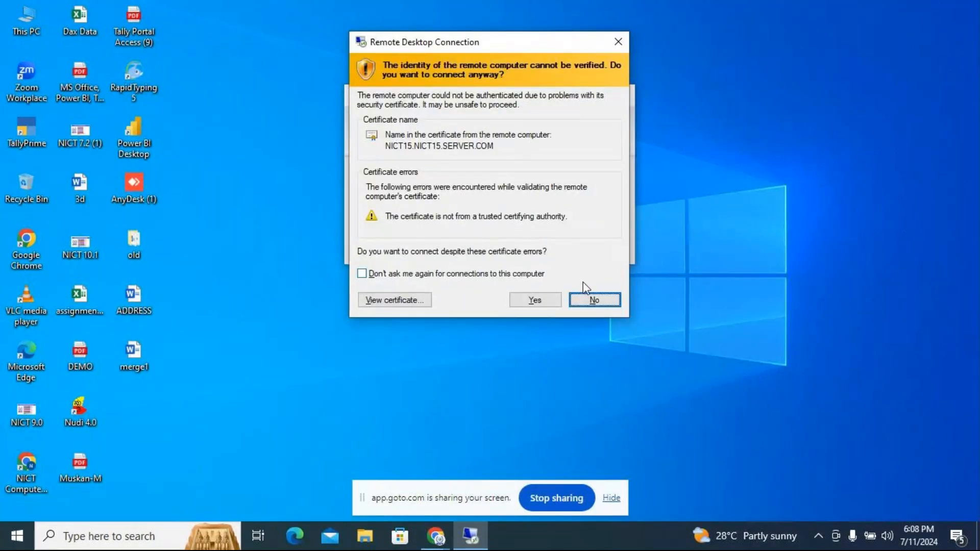
{"action": "key", "text": "Left"}
{"action": "key", "text": "Return"}
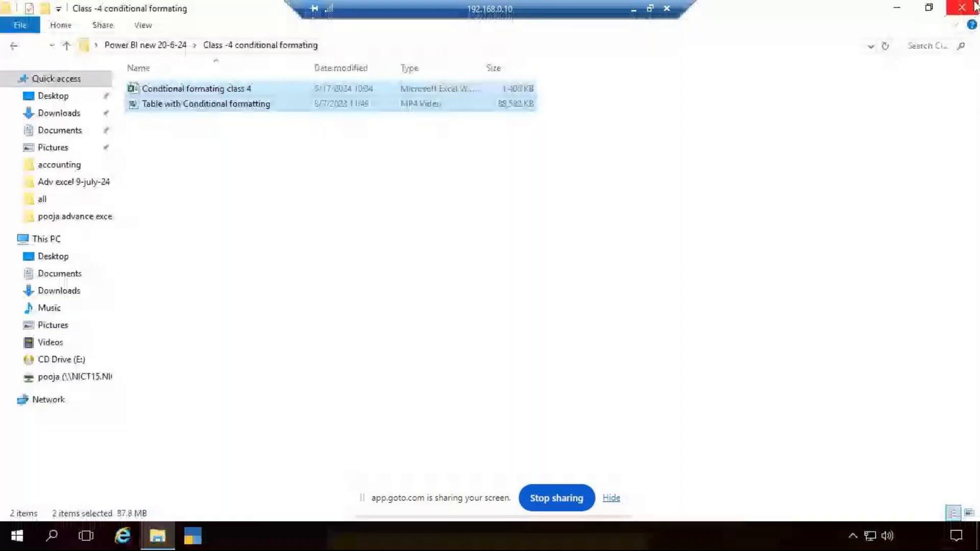
Close the conditional formatting class folder window on the remote computer and refresh its desktop
{"action": "left_click", "coordinate": [962, 7]}
{"action": "right_click", "coordinate": [739, 186]}
{"action": "left_click", "coordinate": [785, 233]}
{"action": "right_click", "coordinate": [747, 190]}
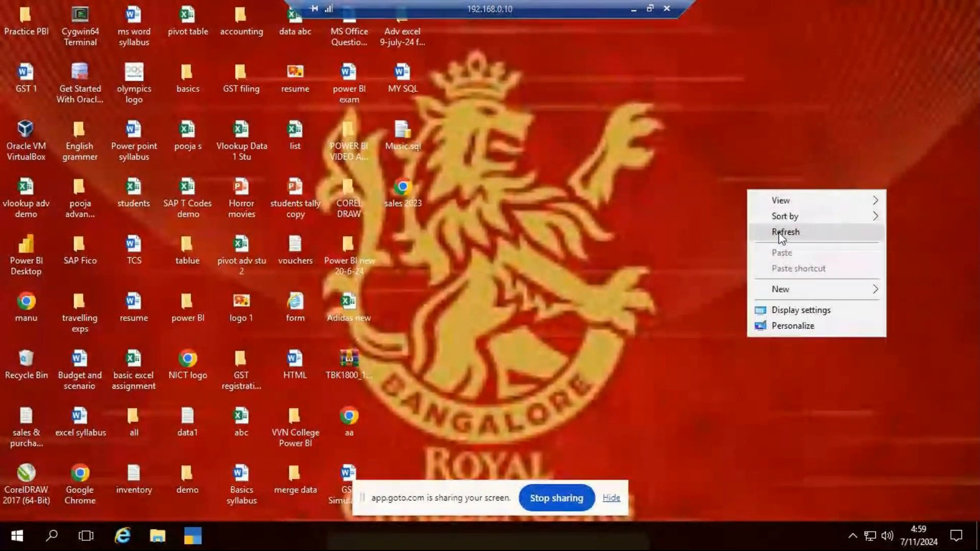
{"action": "left_click", "coordinate": [780, 236]}
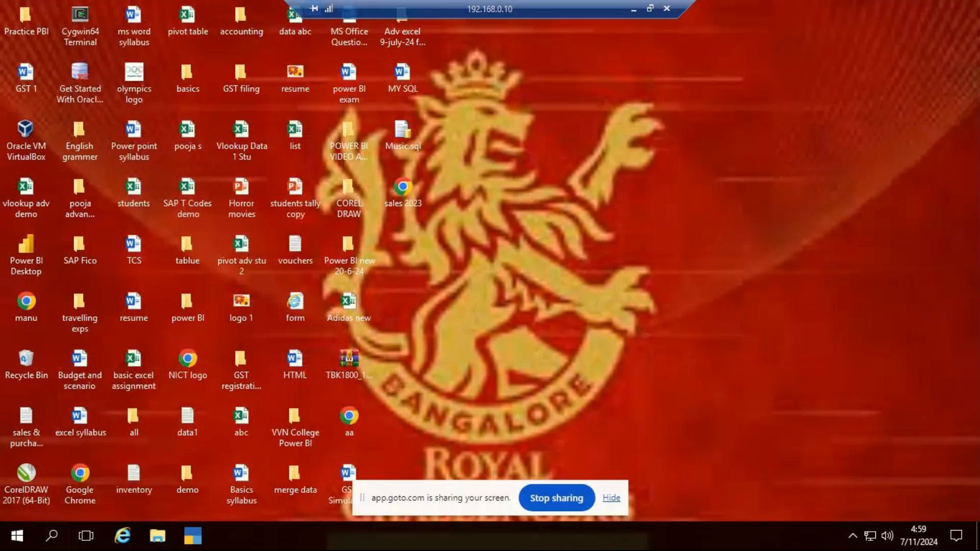
Search the remote computer for Excel and launch it
{"action": "left_click", "coordinate": [62, 538]}
{"action": "type", "text": "el"}
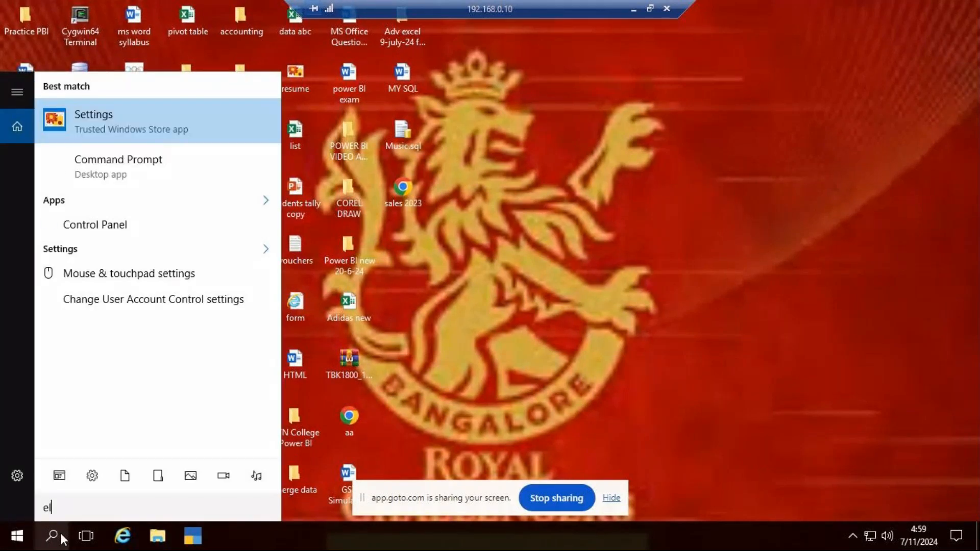
{"action": "key", "text": "BackSpace"}
{"action": "type", "text": "x"}
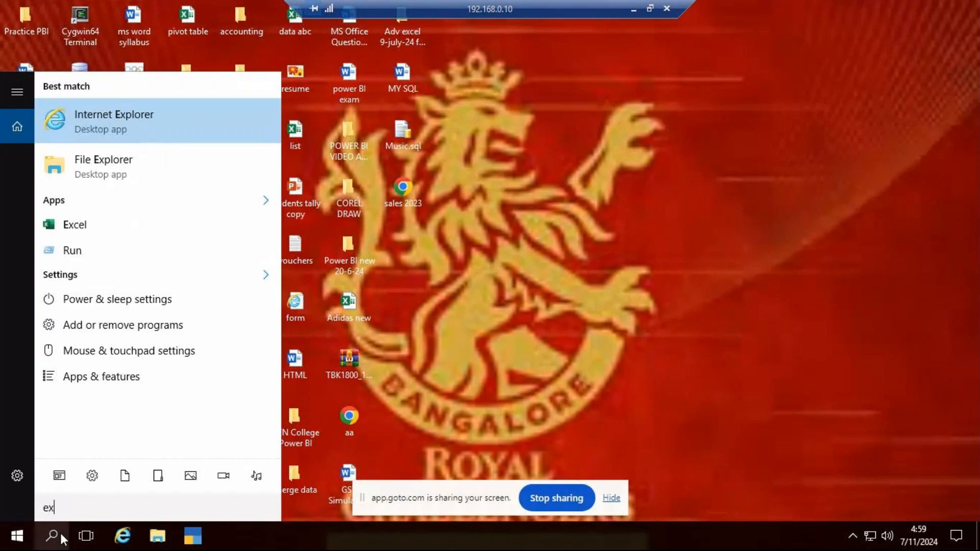
{"action": "type", "text": "ce"}
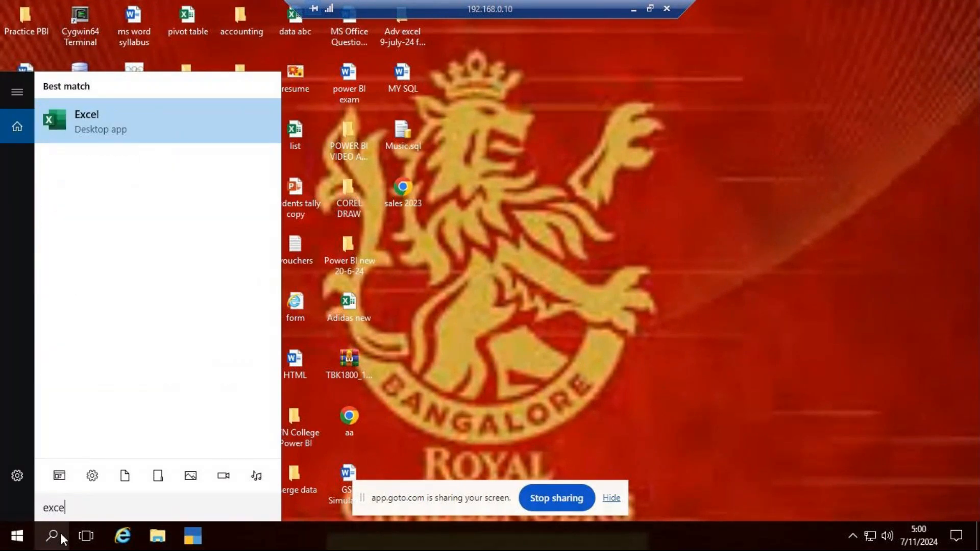
{"action": "key", "text": "Return"}
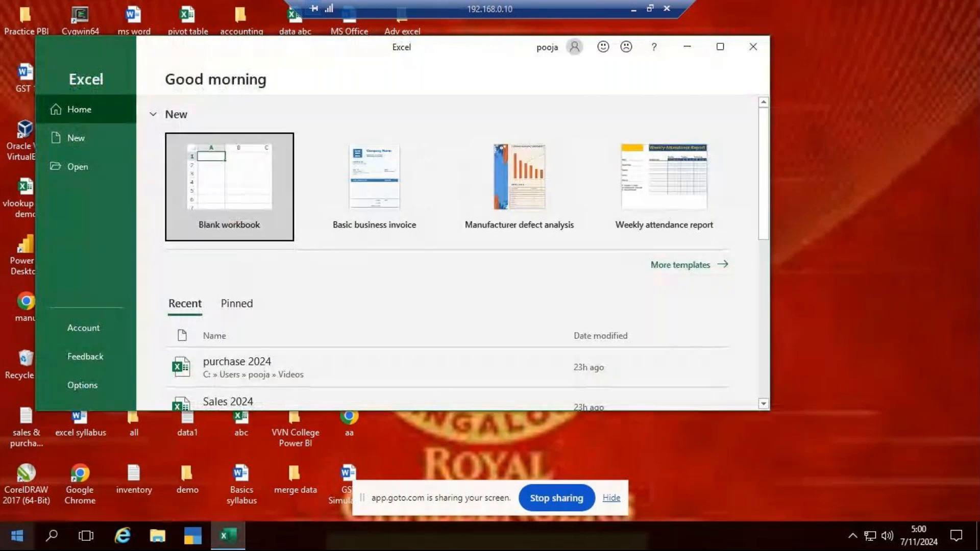
Maximize the Excel window and open the recent workbook purchase 2024
{"action": "left_click", "coordinate": [720, 46]}
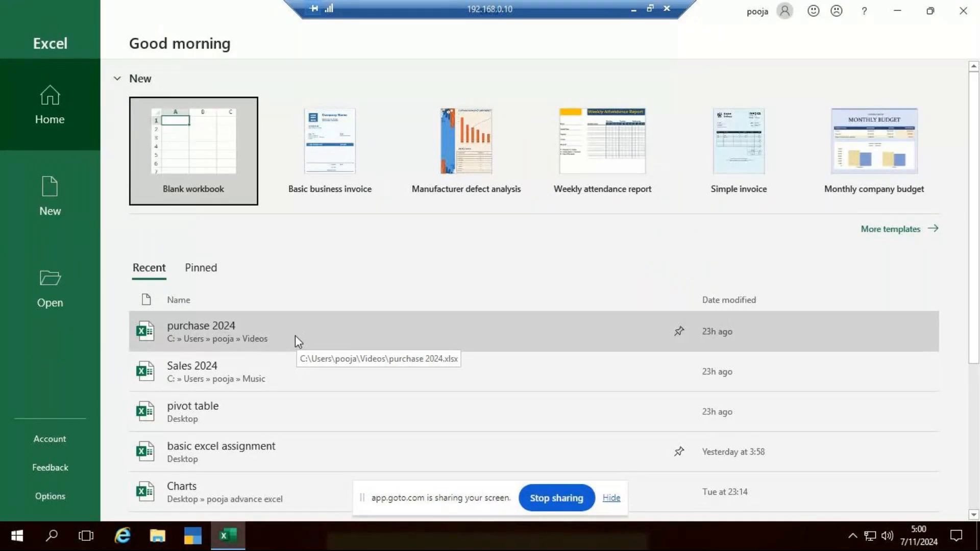
{"action": "left_click", "coordinate": [227, 345]}
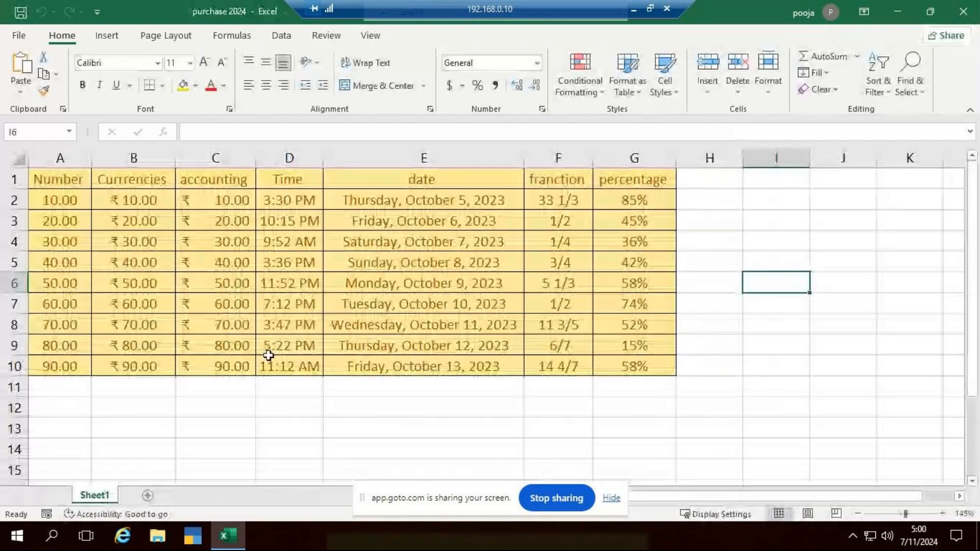
{"action": "left_click", "coordinate": [776, 427]}
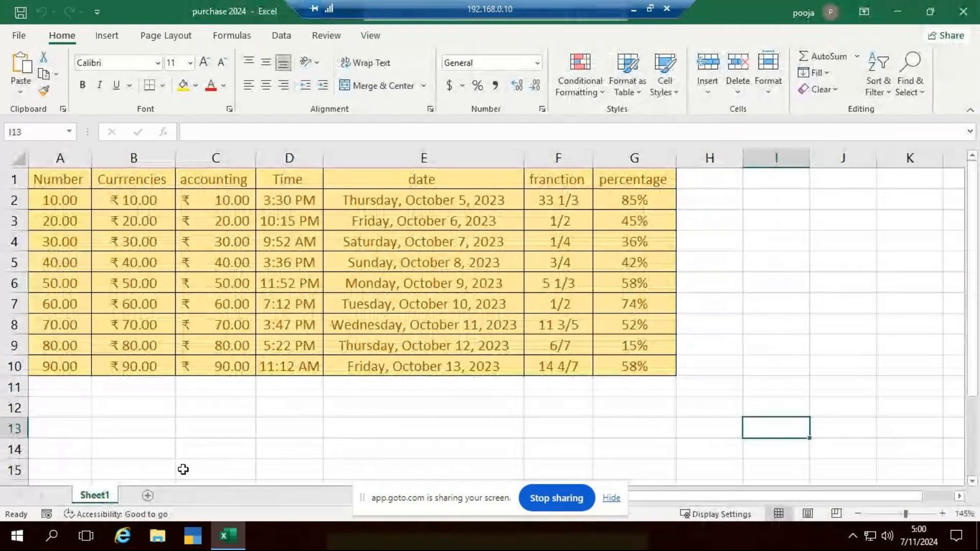
Clear all formatting from the data table in A1:G10, keeping its contents
{"action": "left_click_drag", "start_coordinate": [71, 177], "coordinate": [654, 377]}
{"action": "left_click", "coordinate": [824, 94]}
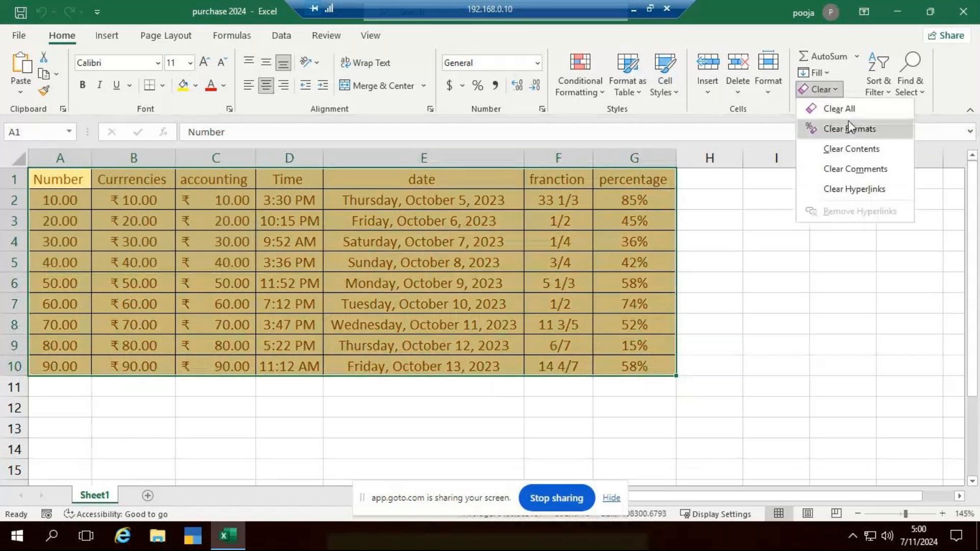
{"action": "left_click", "coordinate": [859, 130]}
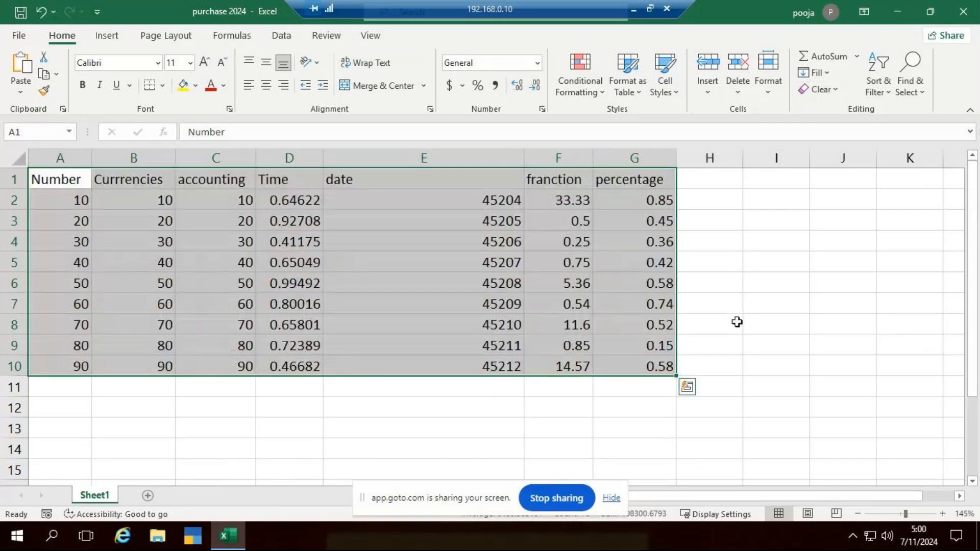
{"action": "left_click", "coordinate": [737, 322]}
Centre the contents of A1:G10 horizontally and align them to the middle vertically
{"action": "left_click_drag", "start_coordinate": [71, 183], "coordinate": [633, 357]}
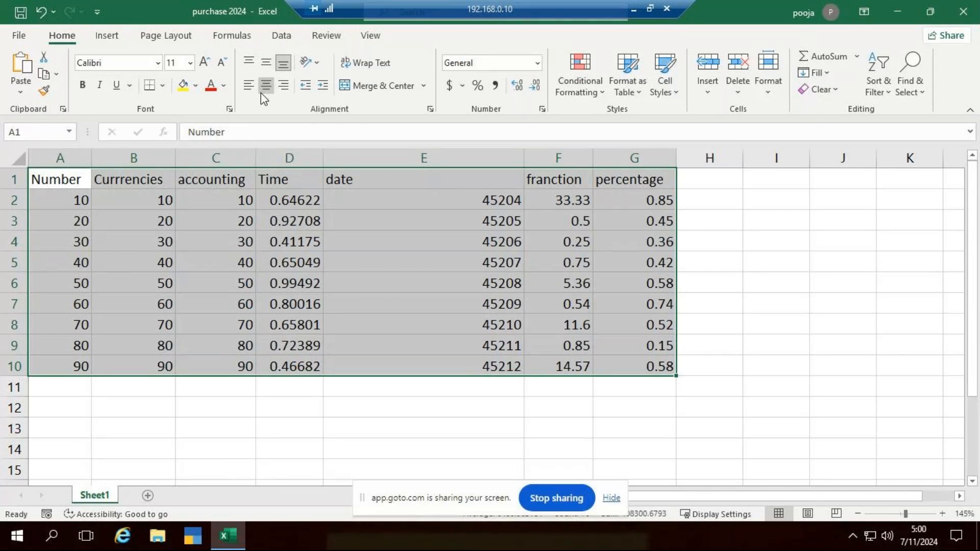
{"action": "left_click", "coordinate": [265, 91]}
{"action": "left_click", "coordinate": [266, 62]}
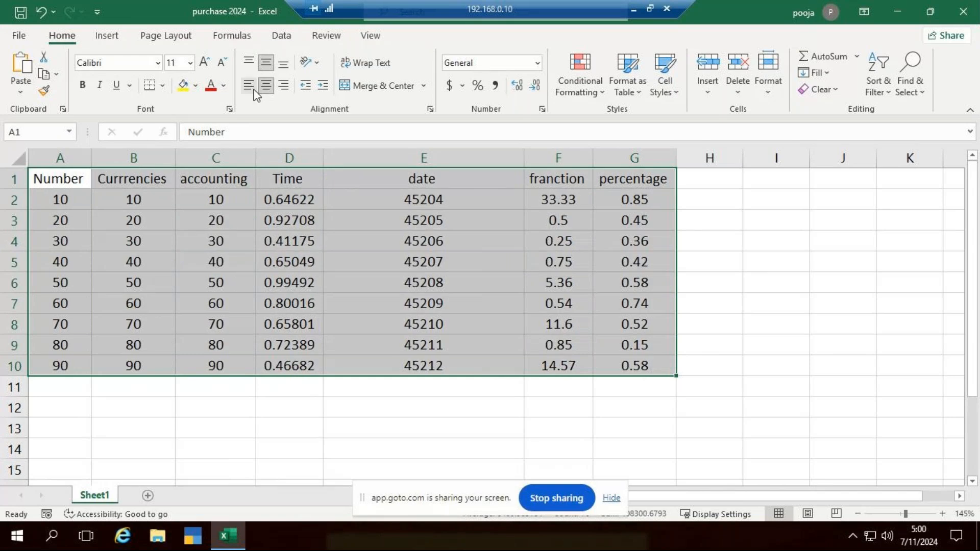
Try left and right alignment on A1:G10 and restore its horizontal centring
{"action": "left_click", "coordinate": [248, 85]}
{"action": "left_click", "coordinate": [270, 89]}
{"action": "left_click", "coordinate": [283, 85]}
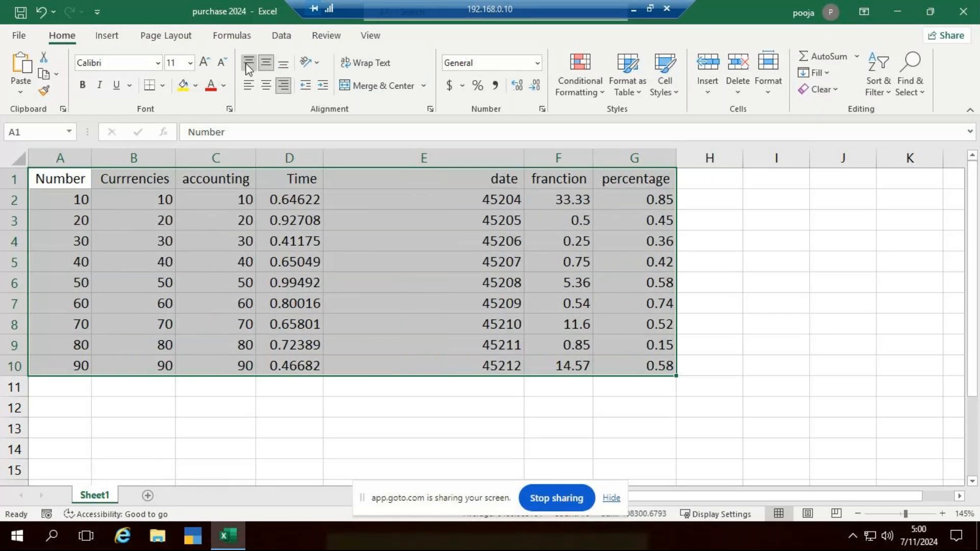
{"action": "left_click", "coordinate": [264, 85]}
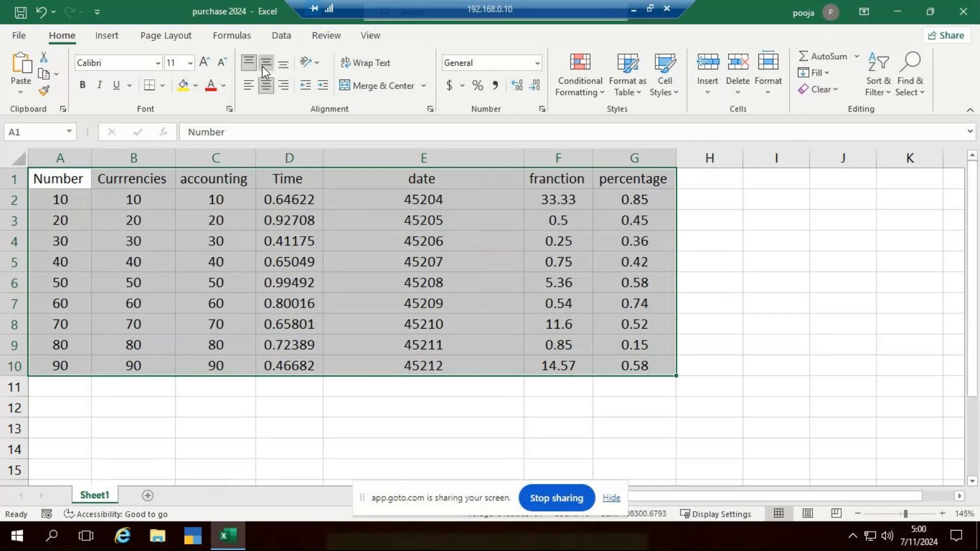
{"action": "left_click", "coordinate": [752, 282]}
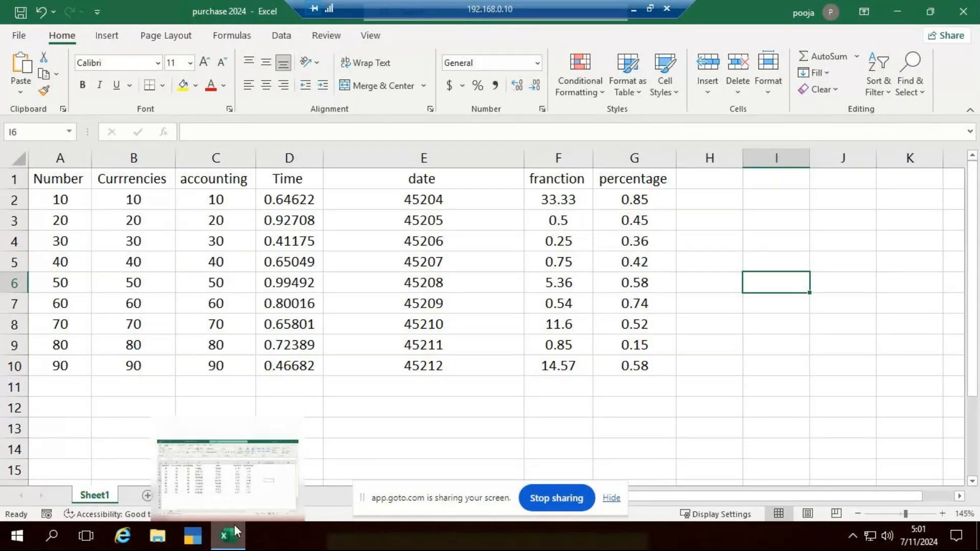
Add a new worksheet and enter the heading General in cell A1
{"action": "left_click", "coordinate": [148, 496]}
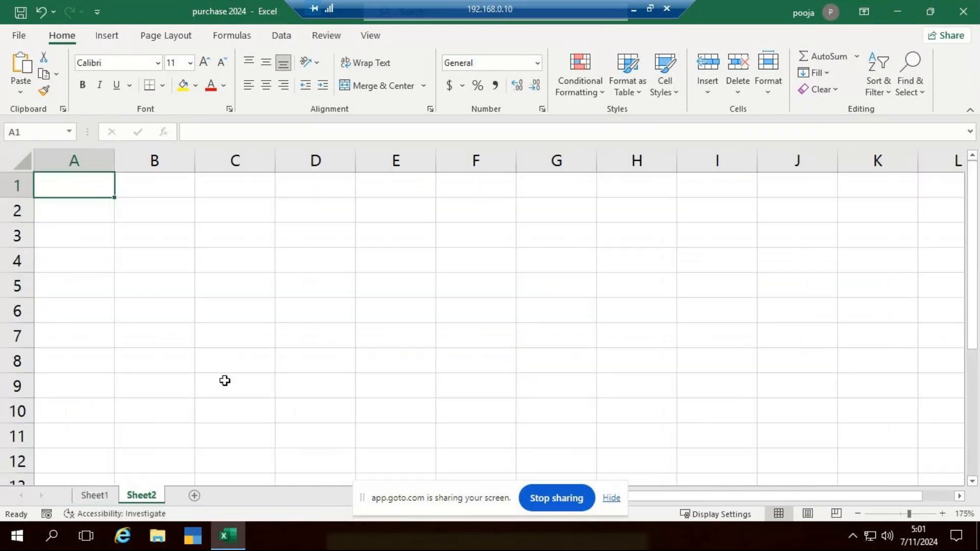
{"action": "scroll", "coordinate": [225, 381], "scroll_direction": "up", "scroll_amount": 3}
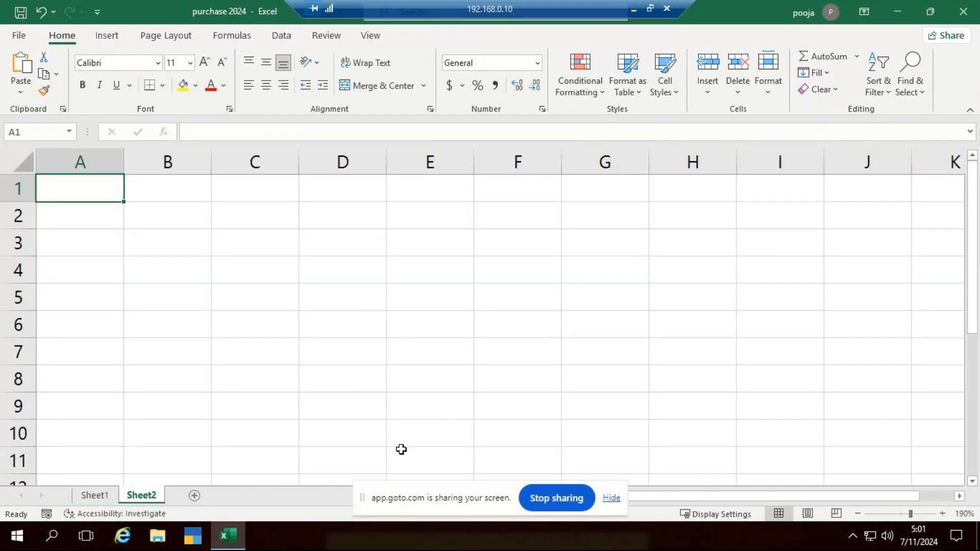
{"action": "type", "text": "ge"}
{"action": "key", "text": "BackSpace"}
{"action": "key", "text": "BackSpace"}
{"action": "type", "text": "General"}
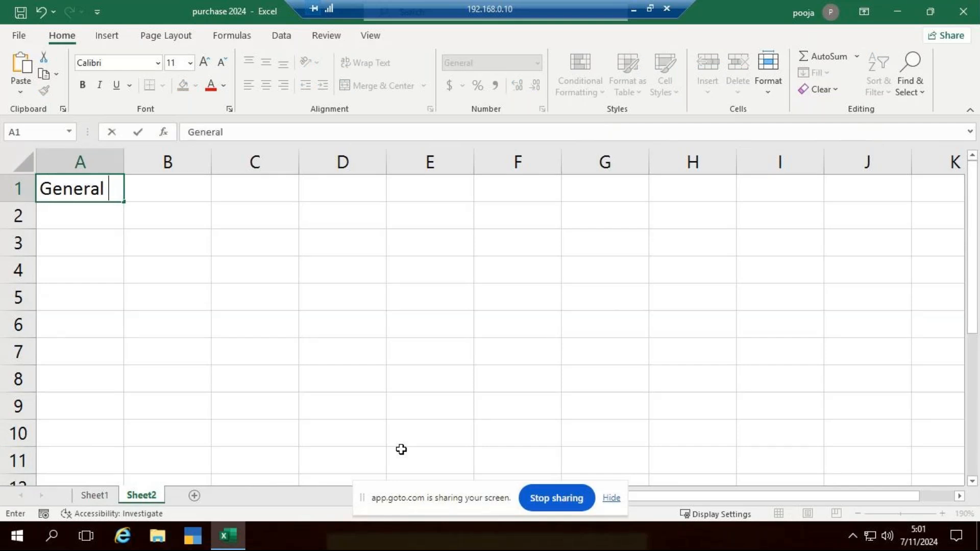
{"action": "key", "text": "Tab"}
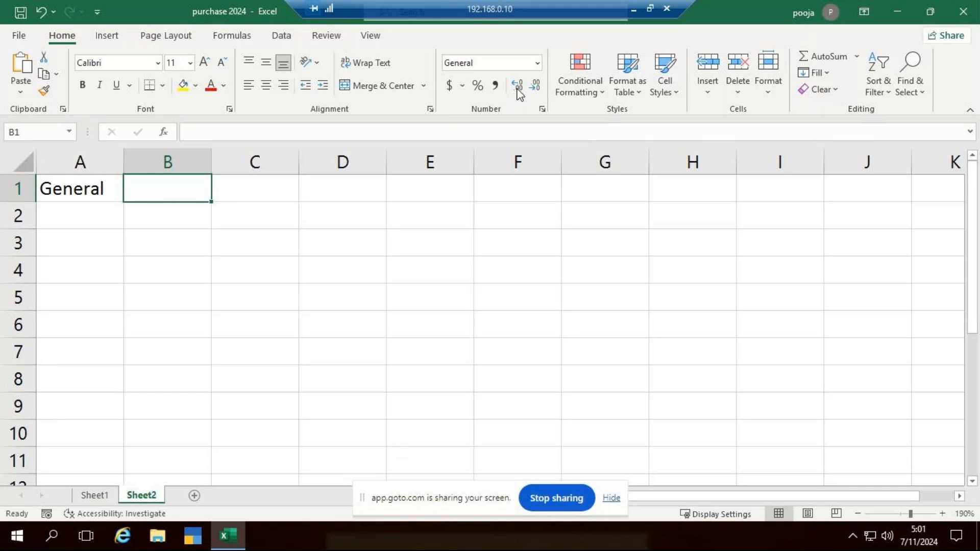
Check the available number formats and enter the headings Number in B1 and Currency in C1
{"action": "left_click", "coordinate": [537, 70]}
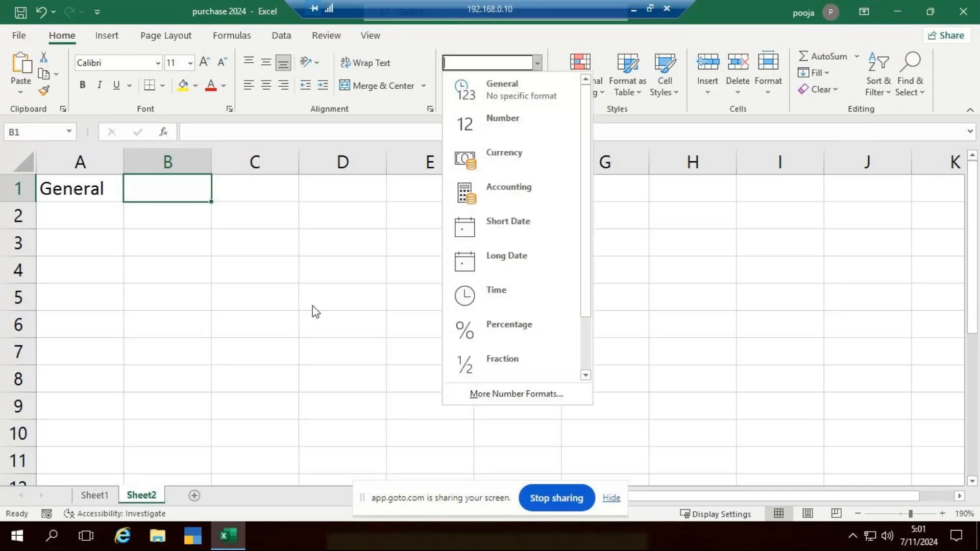
{"action": "left_click", "coordinate": [394, 296]}
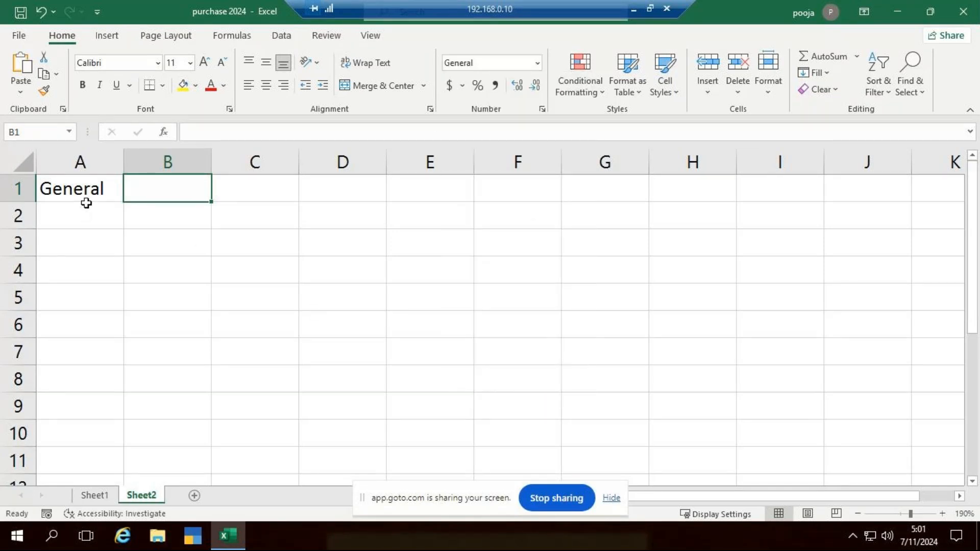
{"action": "type", "text": "Number"}
{"action": "key", "text": "Tab"}
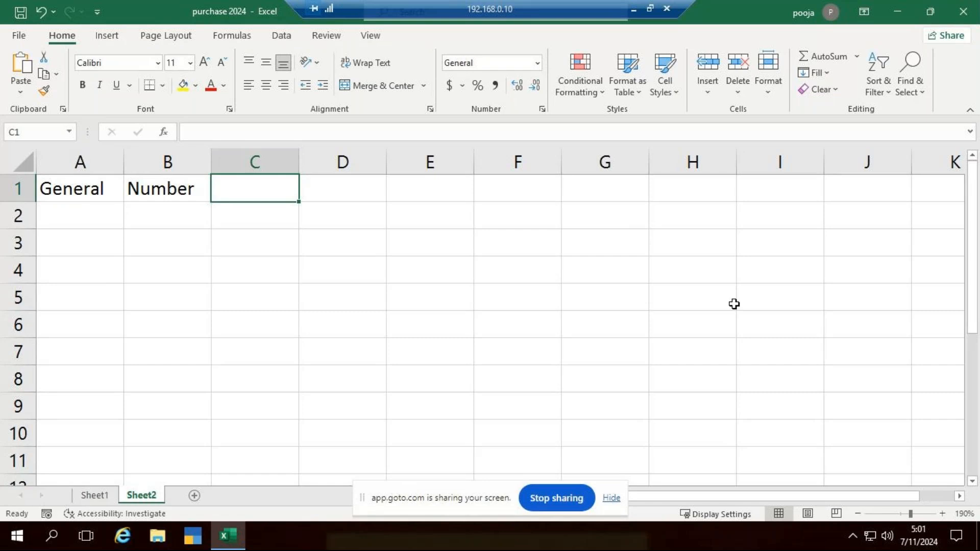
{"action": "type", "text": "Currency"}
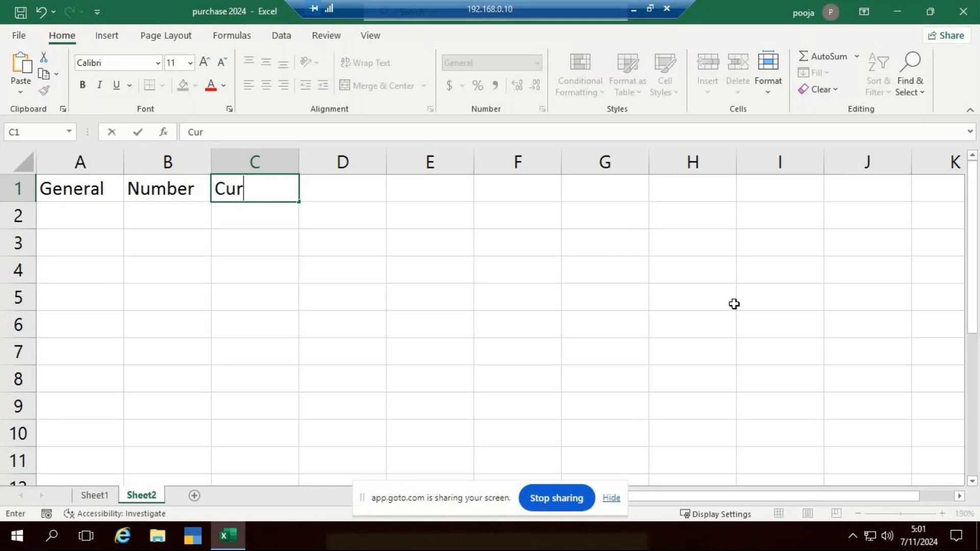
{"action": "key", "text": "ctrl+Return"}
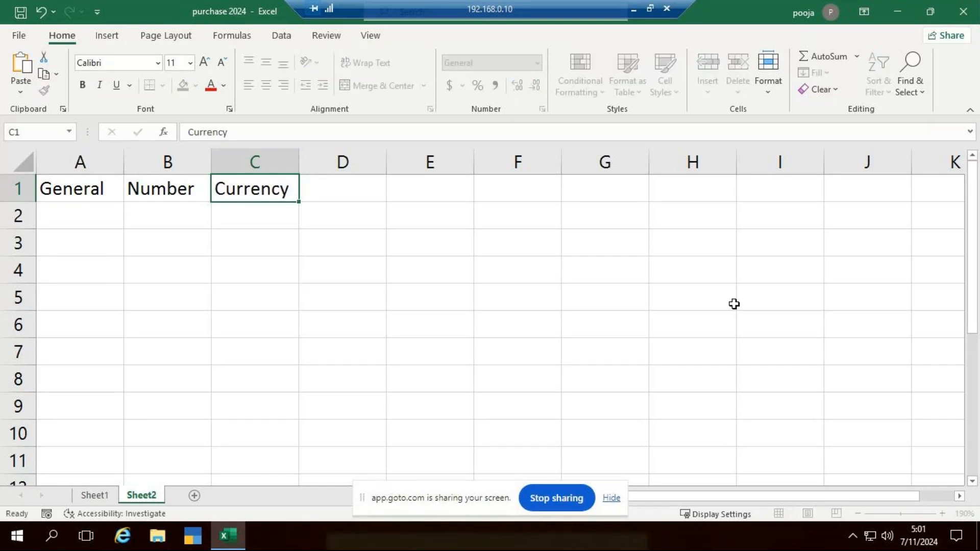
{"action": "key", "text": "Tab"}
Enter the heading Accounting in D1 and autofit the width of column D to it
{"action": "type", "text": "Account"}
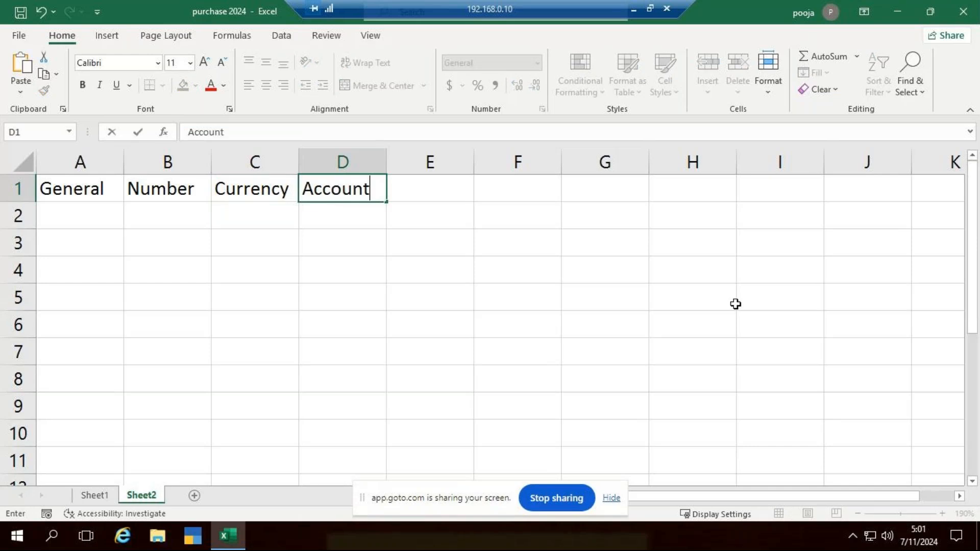
{"action": "type", "text": "ing"}
{"action": "right_click", "coordinate": [737, 303]}
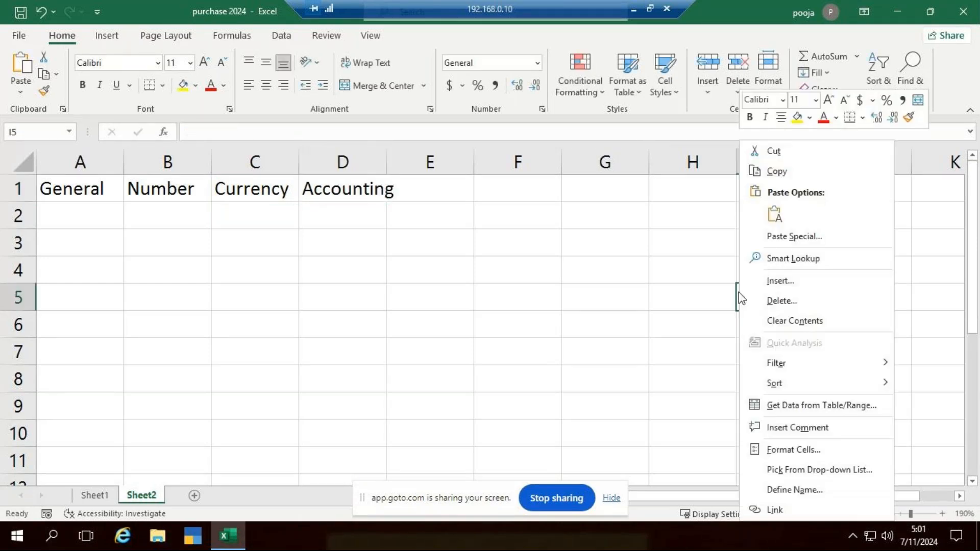
{"action": "left_click", "coordinate": [529, 230]}
{"action": "double_click", "coordinate": [385, 169]}
{"action": "left_click", "coordinate": [416, 182]}
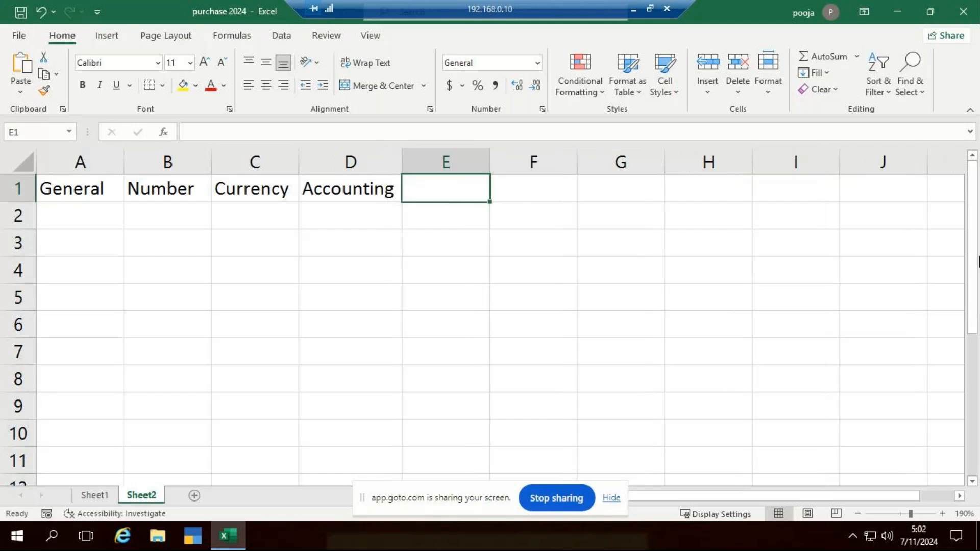
Enter the heading Percentage in cell E1
{"action": "type", "text": "Pe"}
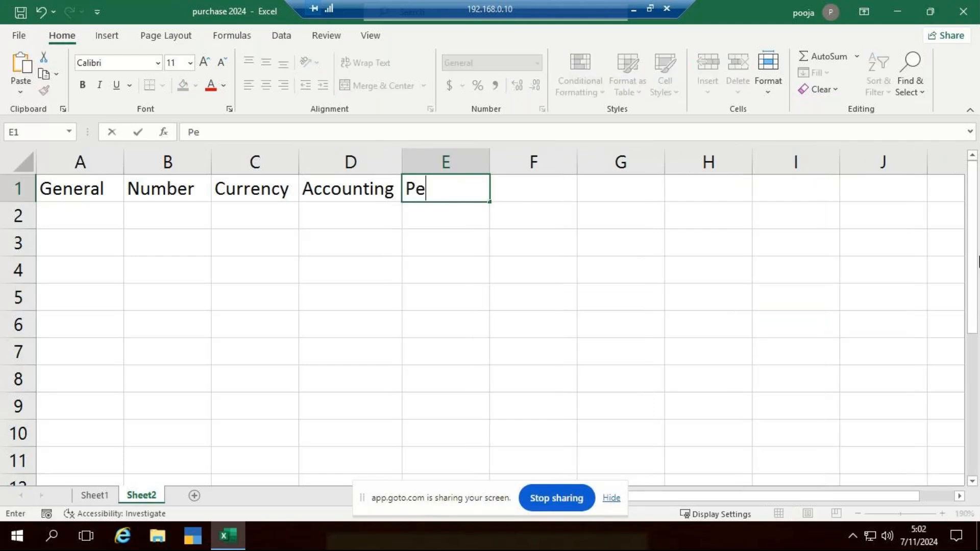
{"action": "type", "text": "rcentage"}
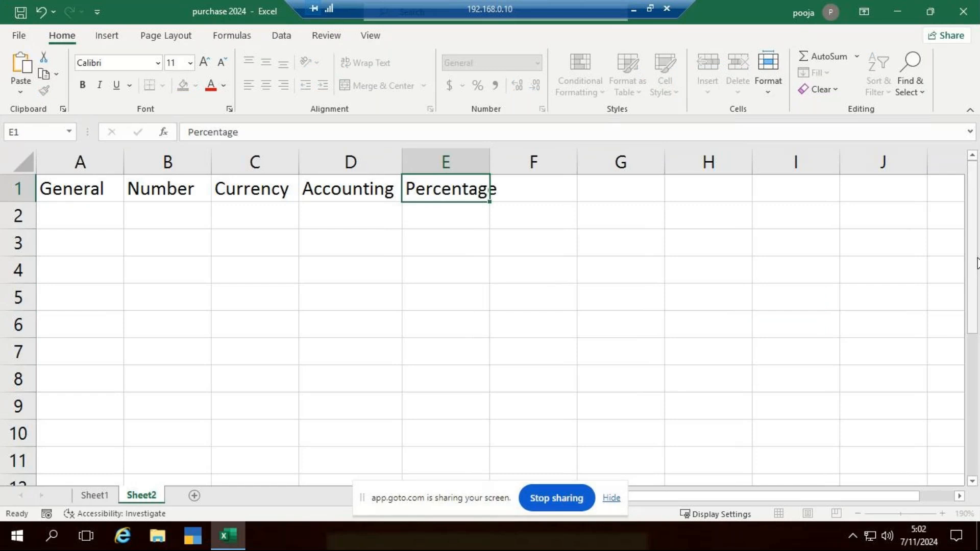
Enter the heading Date in cell F1, beside the Percentage heading
{"action": "key", "text": "Tab"}
{"action": "right_click", "coordinate": [978, 261]}
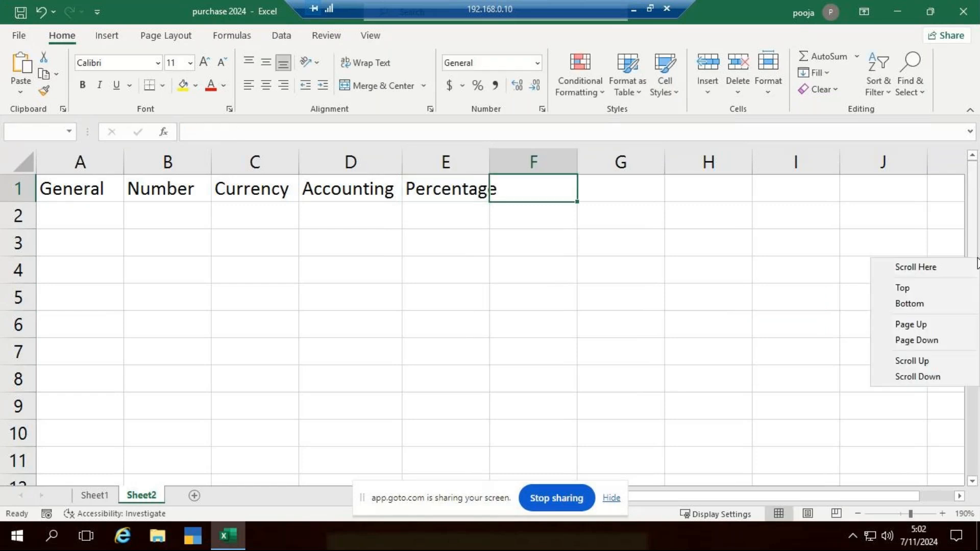
{"action": "key", "text": "Escape"}
{"action": "key", "text": "Tab"}
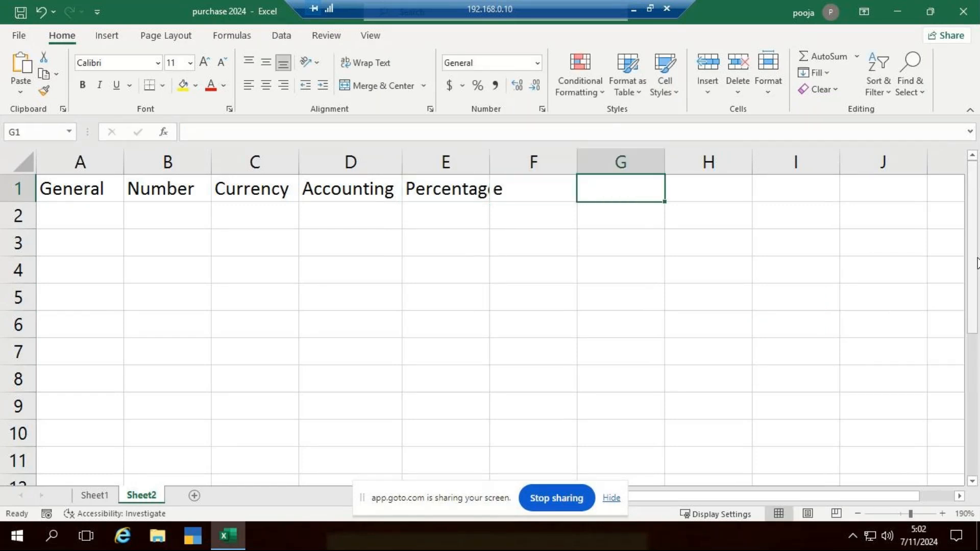
{"action": "left_click", "coordinate": [506, 189]}
{"action": "left_click", "coordinate": [462, 190]}
{"action": "key", "text": "Tab"}
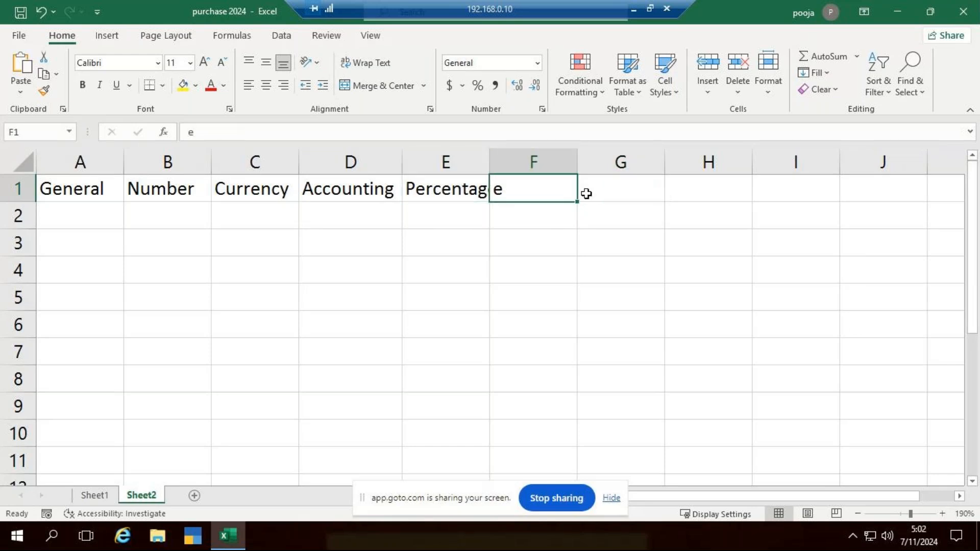
{"action": "type", "text": "Date"}
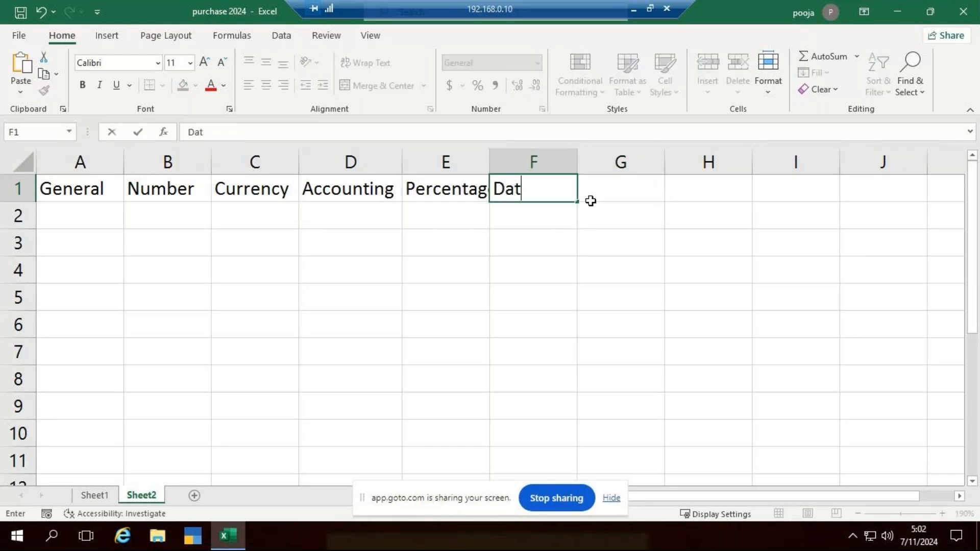
{"action": "key", "text": "Tab"}
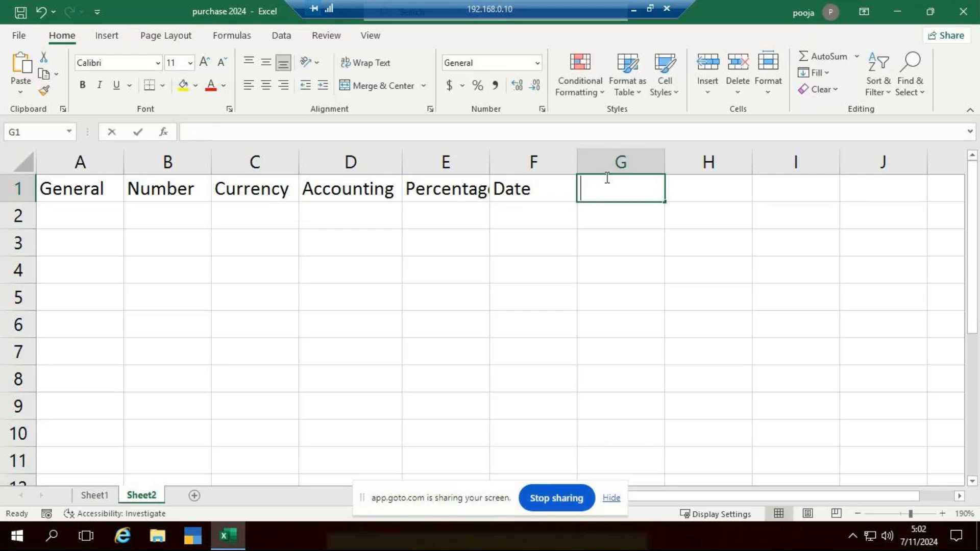
Enter the headings Time in cell G1 and Fraction in cell H1
{"action": "type", "text": "Time"}
{"action": "key", "text": "ctrl+Return"}
{"action": "key", "text": "Tab"}
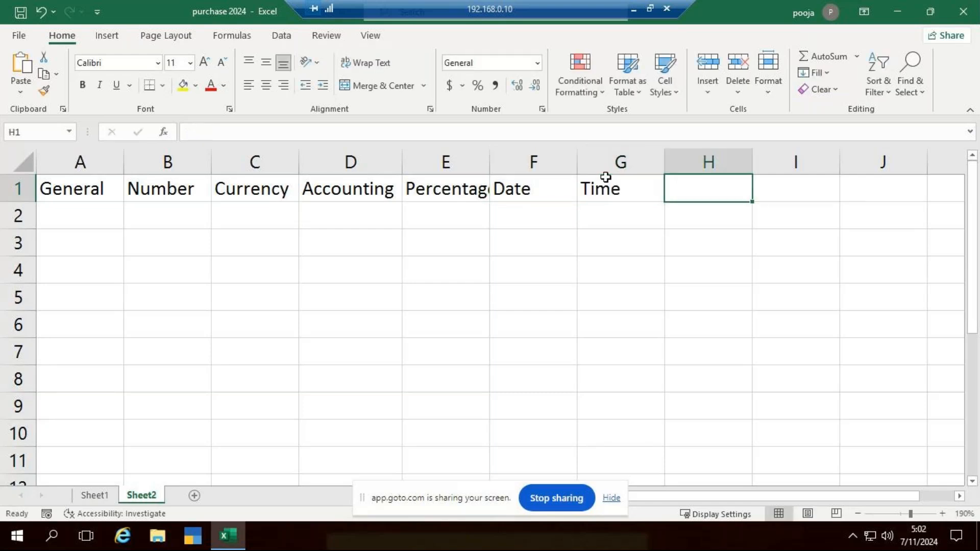
{"action": "type", "text": "Fr"}
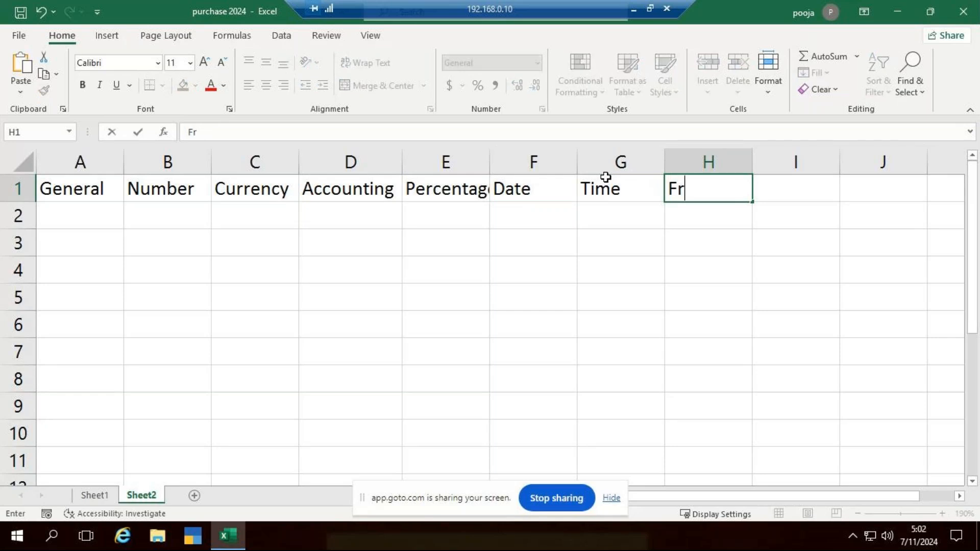
{"action": "type", "text": "action"}
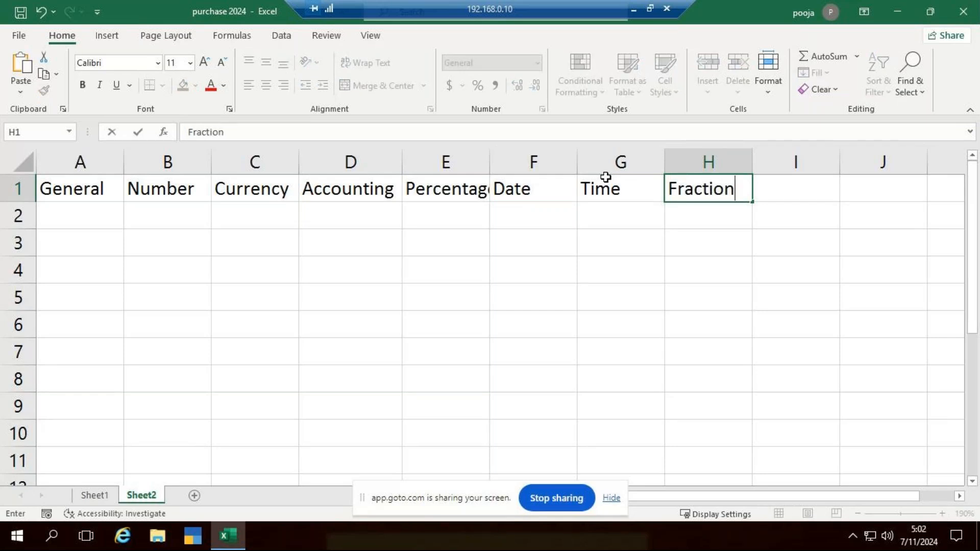
{"action": "key", "text": "ctrl+Return"}
{"action": "key", "text": "Tab"}
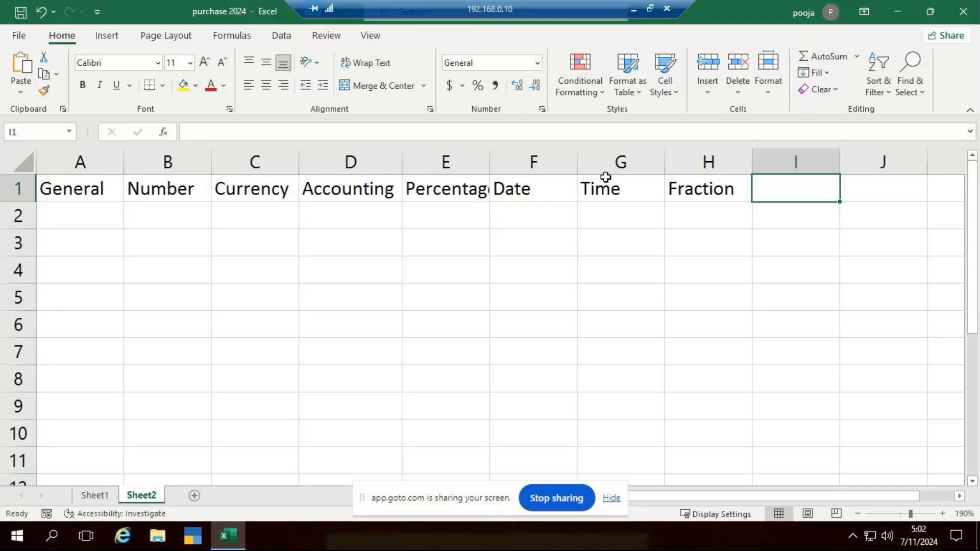
{"action": "type", "text": "Neg"}
{"action": "key", "text": "BackSpace"}
{"action": "key", "text": "BackSpace"}
{"action": "key", "text": "BackSpace"}
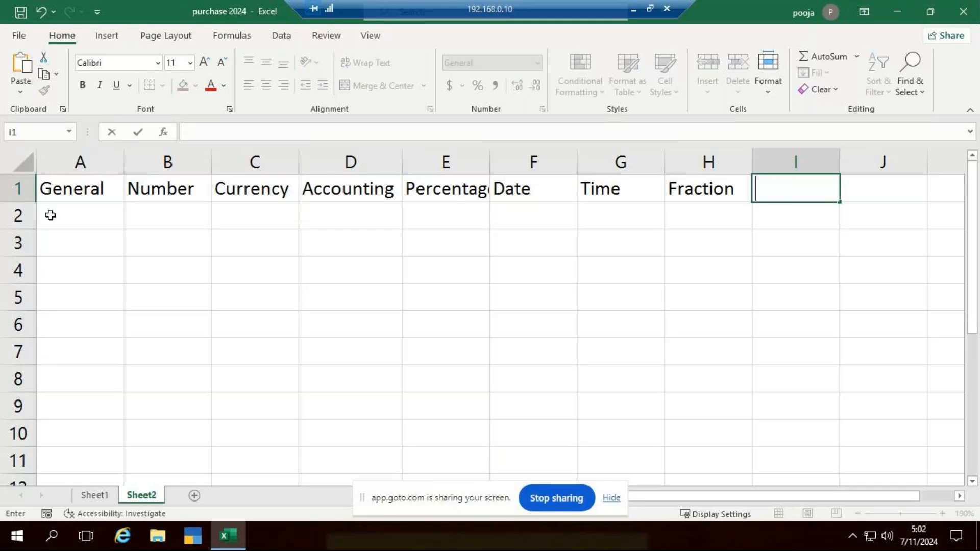
Enter =RANDBETWEEN(20,85) in cell A2 under General and fill the formula down to A10
{"action": "left_click", "coordinate": [51, 215]}
{"action": "type", "text": "=r"}
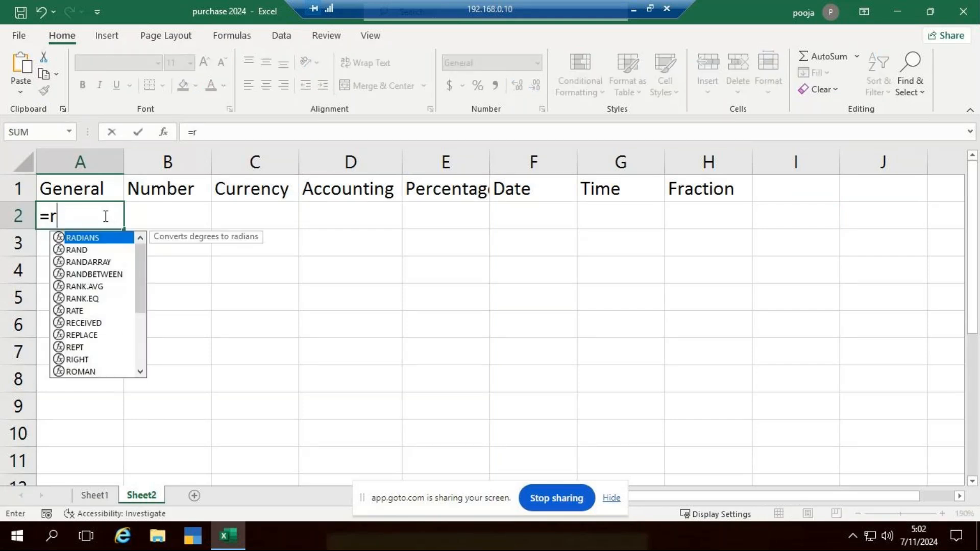
{"action": "type", "text": "and"}
{"action": "key", "text": "Down"}
{"action": "key", "text": "Down"}
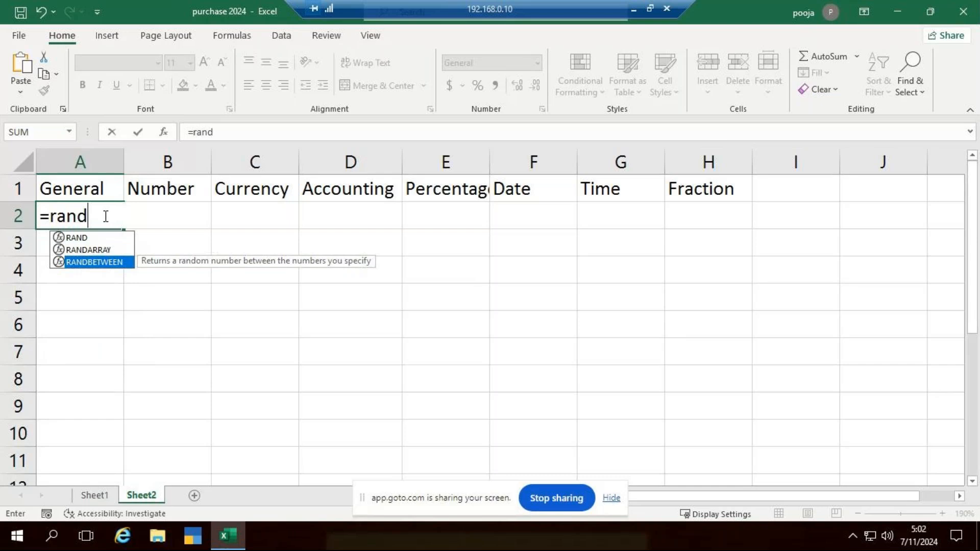
{"action": "key", "text": "Tab"}
{"action": "type", "text": "20,"}
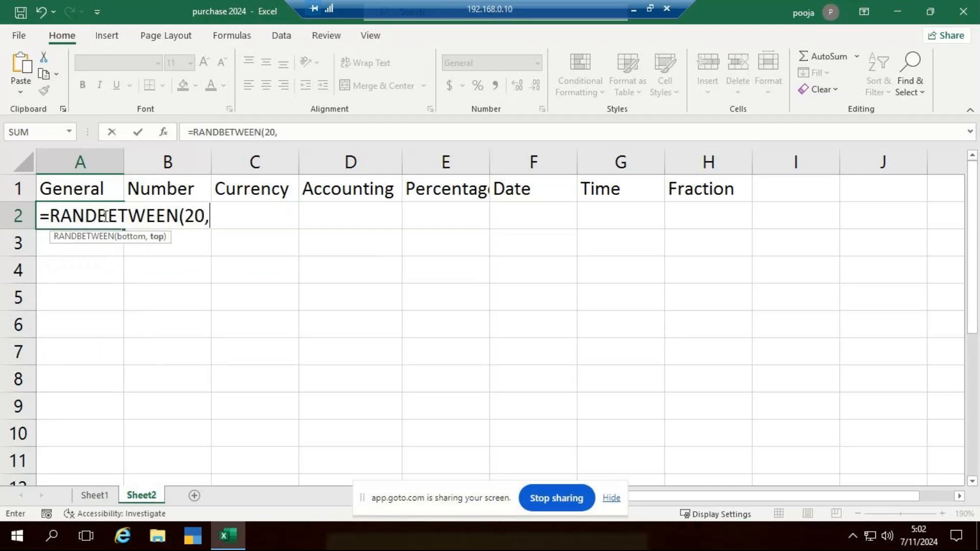
{"action": "type", "text": "85)"}
{"action": "key", "text": "Return"}
{"action": "left_click", "coordinate": [118, 211]}
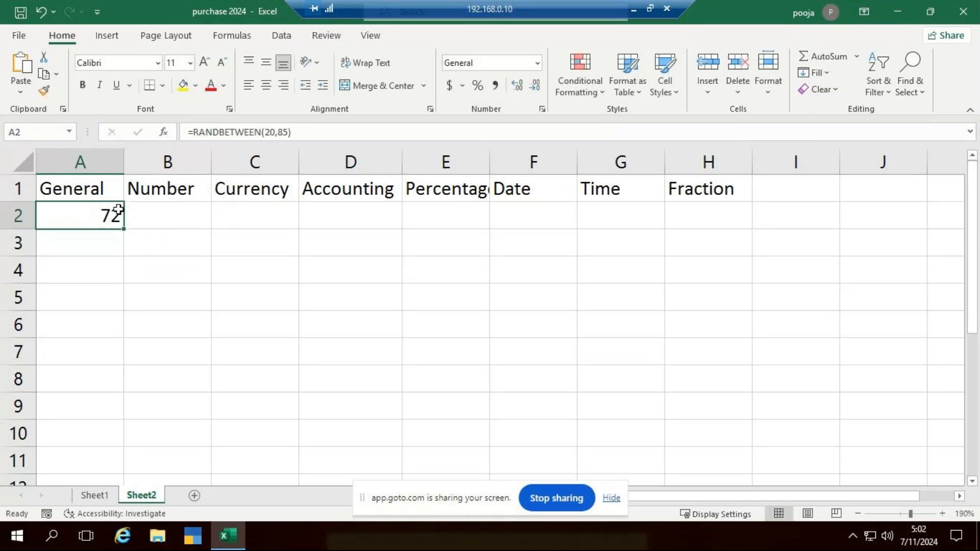
{"action": "left_click_drag", "start_coordinate": [122, 230], "coordinate": [111, 438]}
Enter =RANDBETWEEN(100,350) in cell B2 under Number and fill the formula down to B10
{"action": "left_click", "coordinate": [176, 209]}
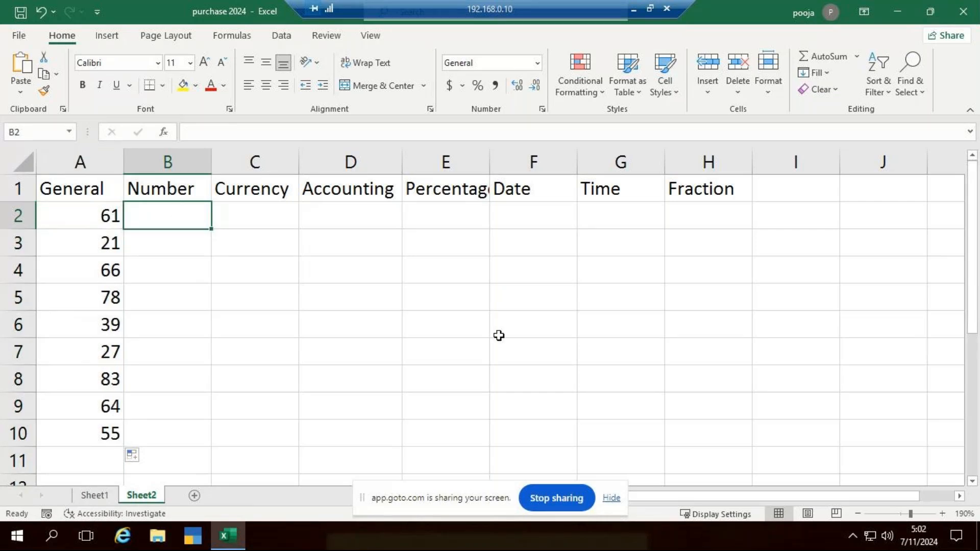
{"action": "type", "text": "=ran"}
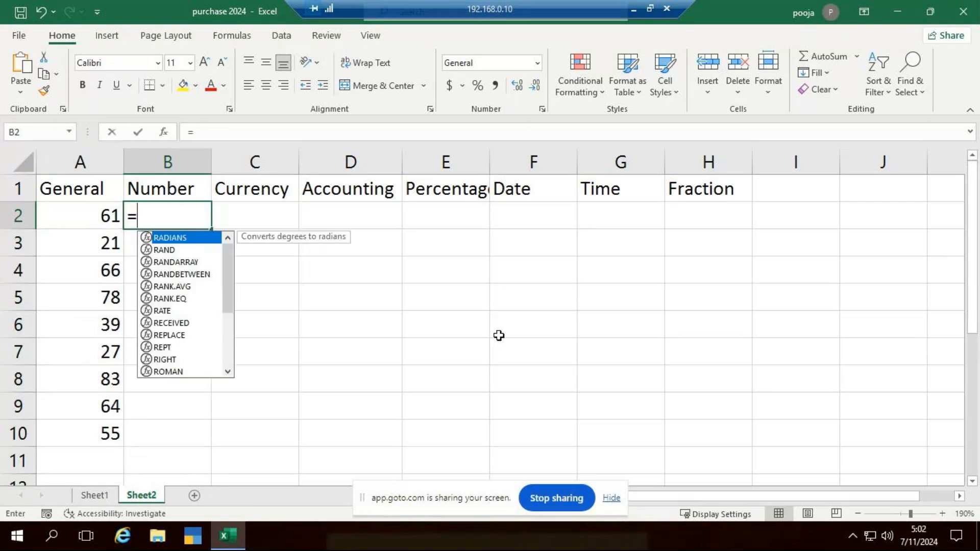
{"action": "key", "text": "Down"}
{"action": "key", "text": "Down"}
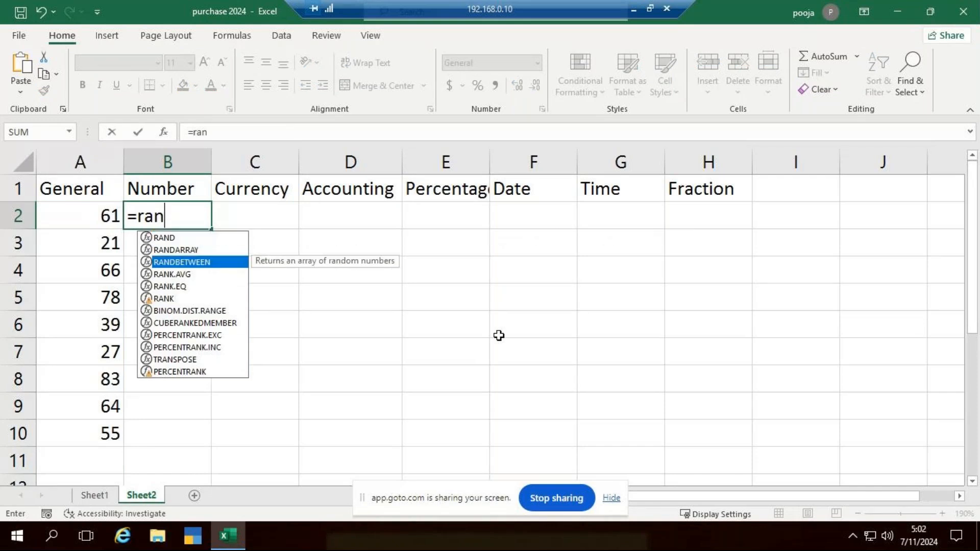
{"action": "key", "text": "Tab"}
{"action": "type", "text": "100,"}
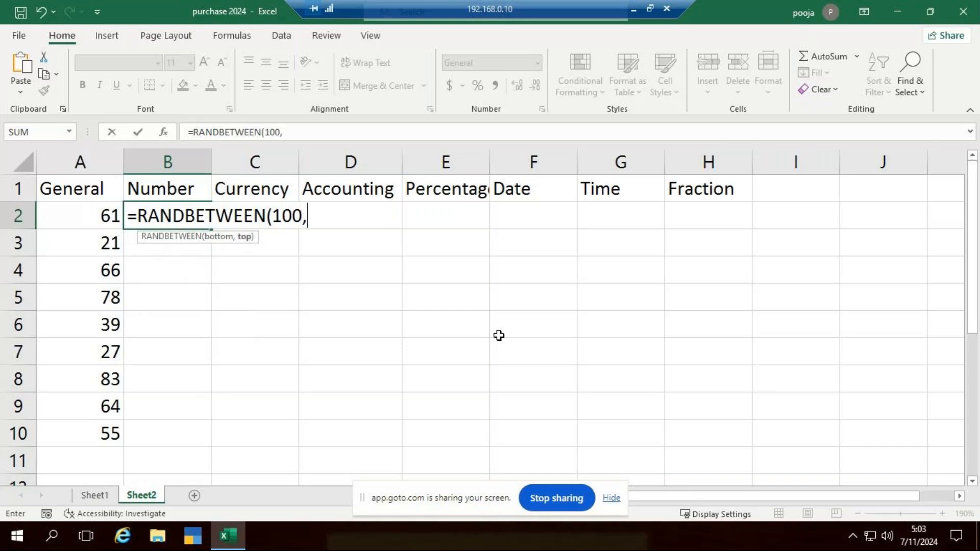
{"action": "type", "text": "350)"}
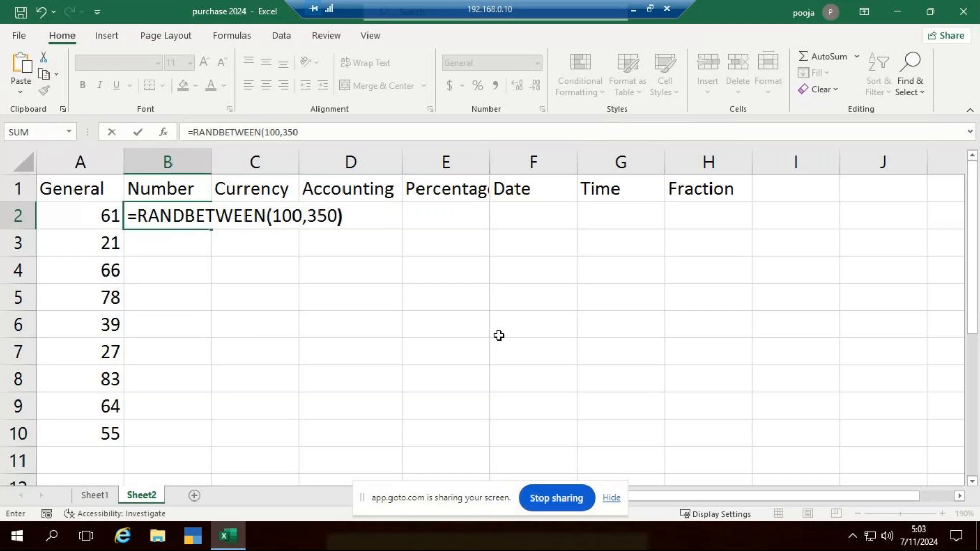
{"action": "key", "text": "Return"}
{"action": "left_click", "coordinate": [162, 211]}
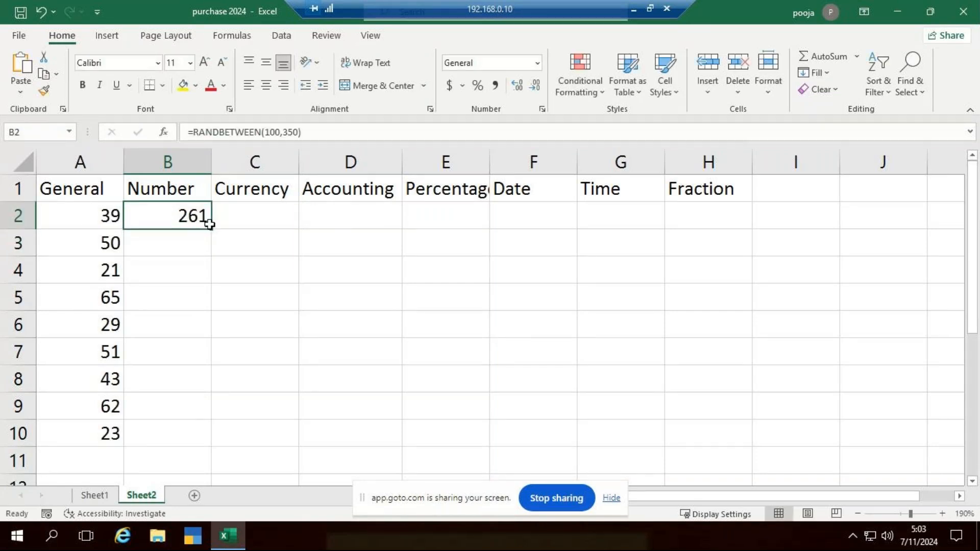
{"action": "left_click_drag", "start_coordinate": [210, 225], "coordinate": [175, 449]}
Enter =RANDBETWEEN(250,999) in cell C2 under Currency and fill the formula down to C10
{"action": "left_click", "coordinate": [267, 227]}
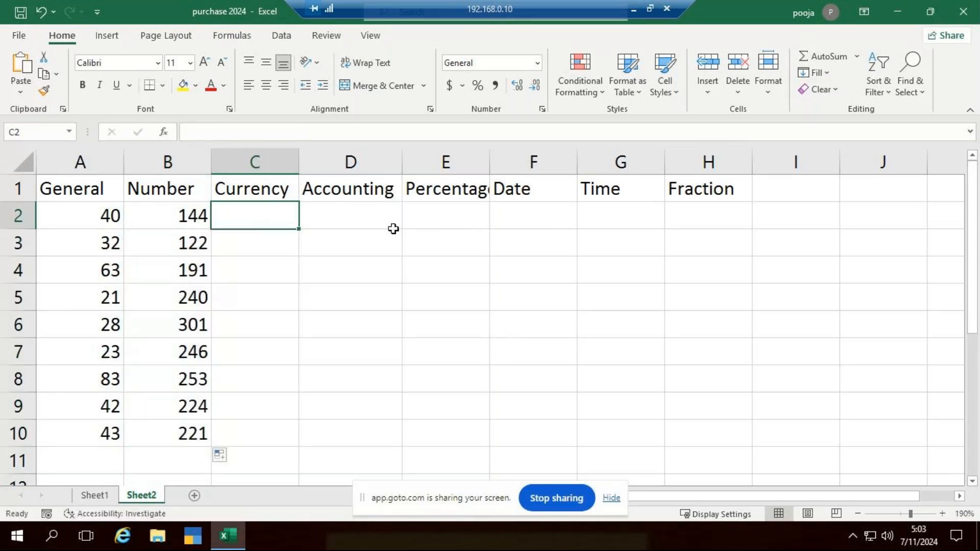
{"action": "type", "text": "="}
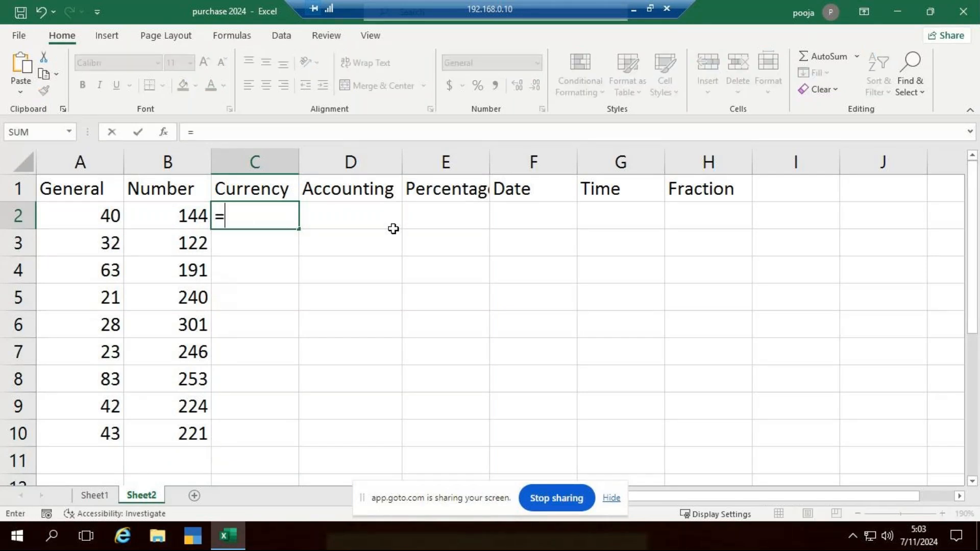
{"action": "type", "text": "ra"}
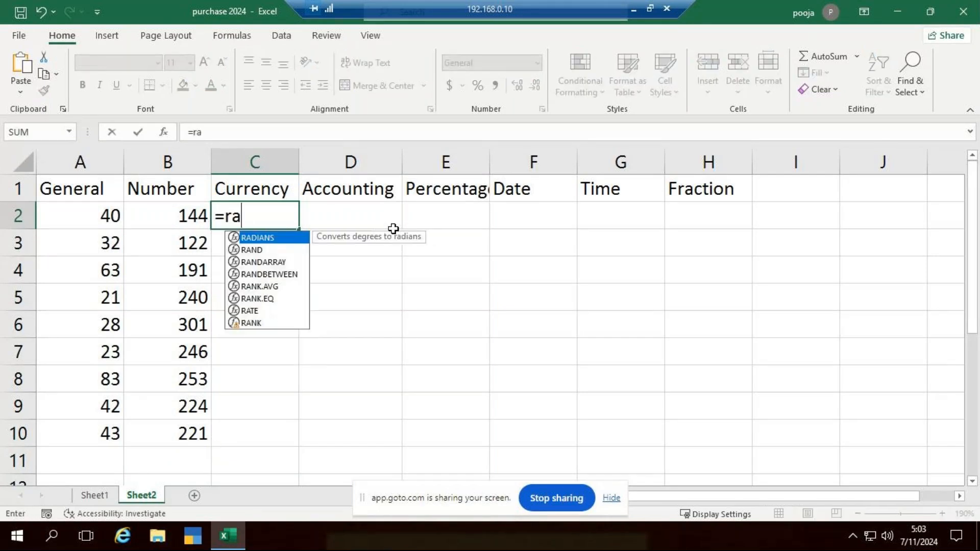
{"action": "type", "text": "nd"}
{"action": "key", "text": "Down"}
{"action": "key", "text": "Down"}
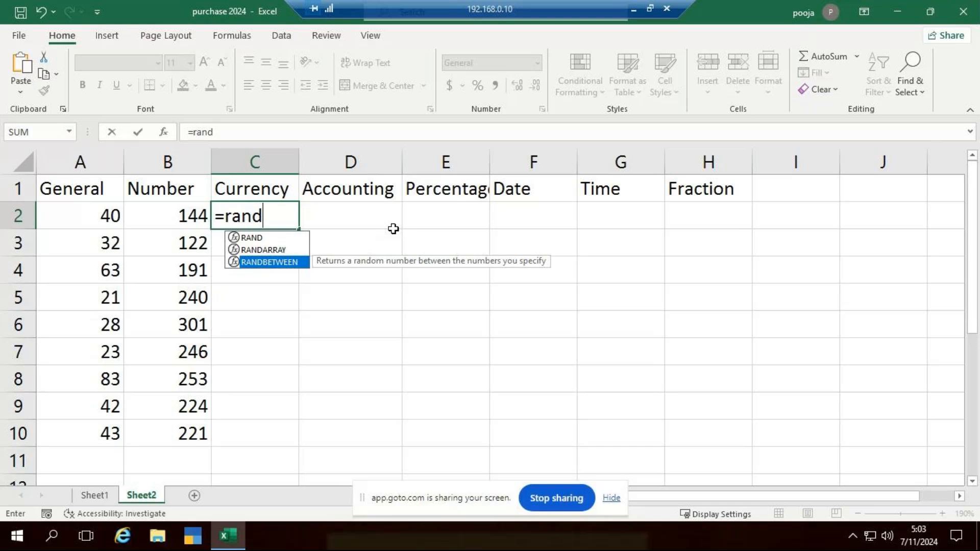
{"action": "key", "text": "Tab"}
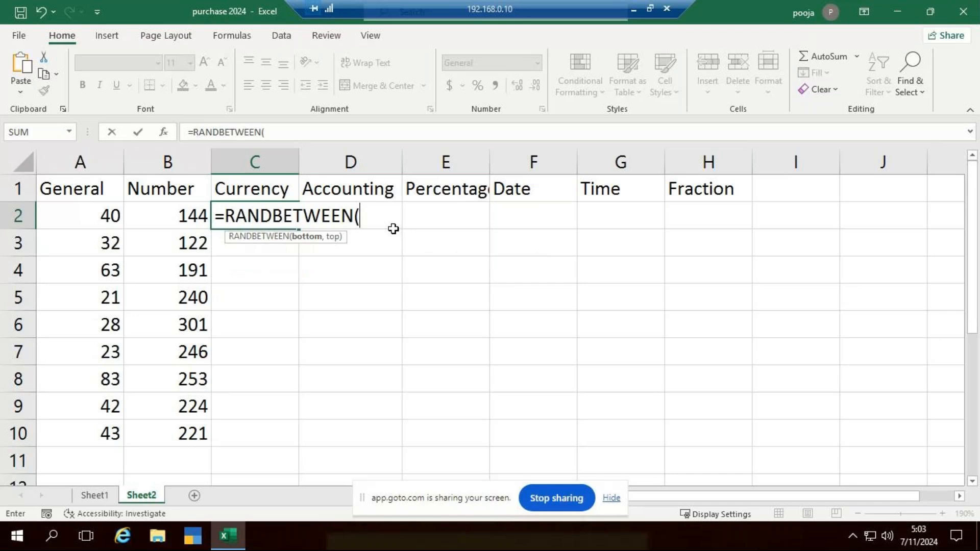
{"action": "type", "text": "250,"}
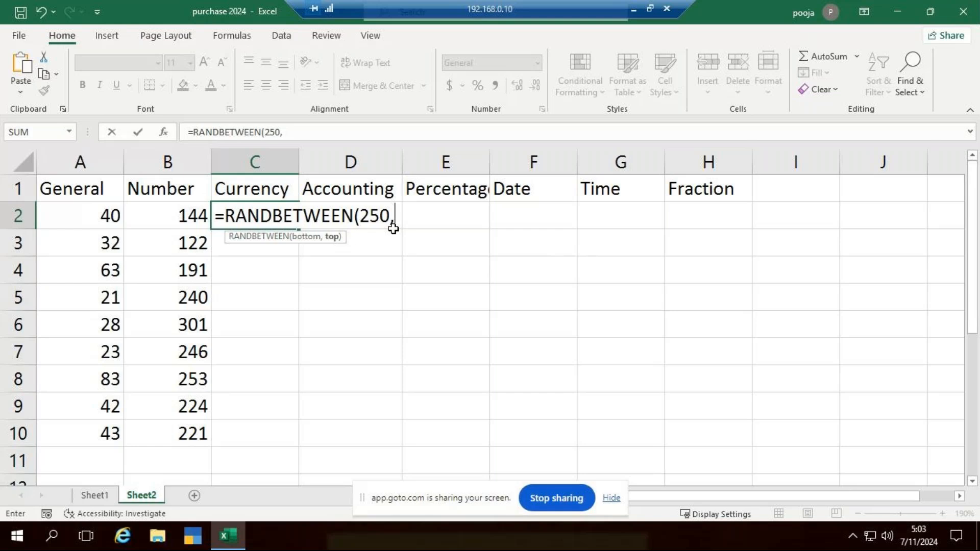
{"action": "type", "text": "999)"}
{"action": "key", "text": "Return"}
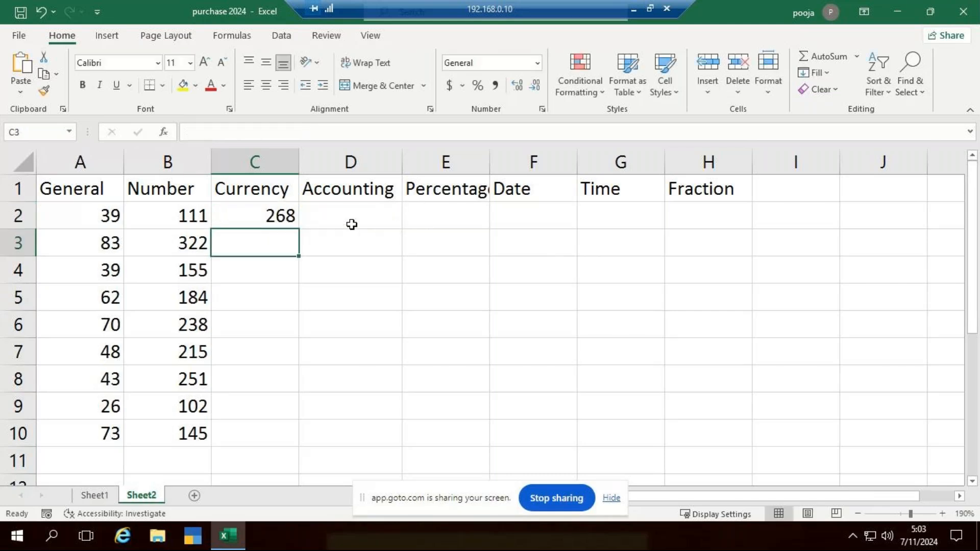
{"action": "left_click", "coordinate": [295, 215]}
{"action": "left_click_drag", "start_coordinate": [299, 229], "coordinate": [261, 450]}
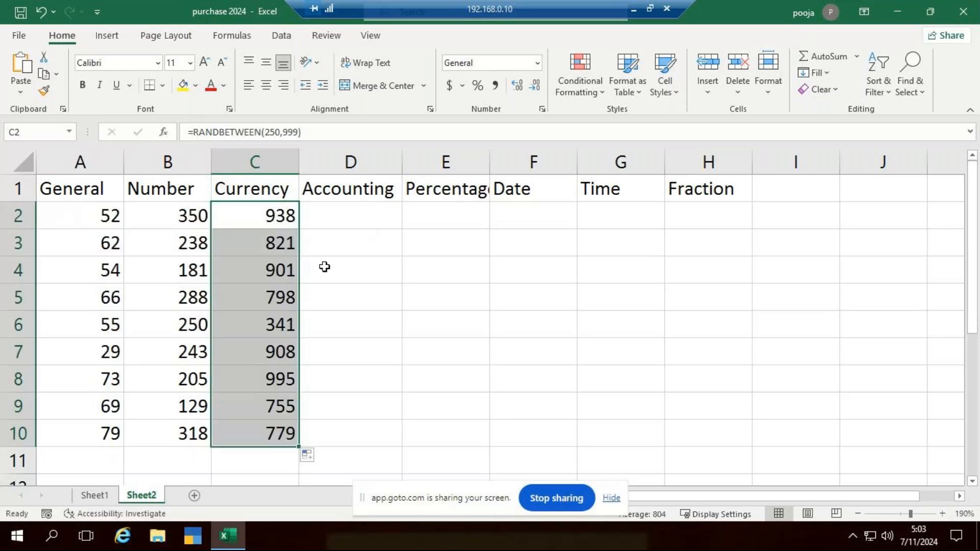
Enter =RANDBETWEEN(60,150) in cell D2 under Accounting and fill the formula down to D10
{"action": "left_click", "coordinate": [347, 210]}
{"action": "type", "text": "="}
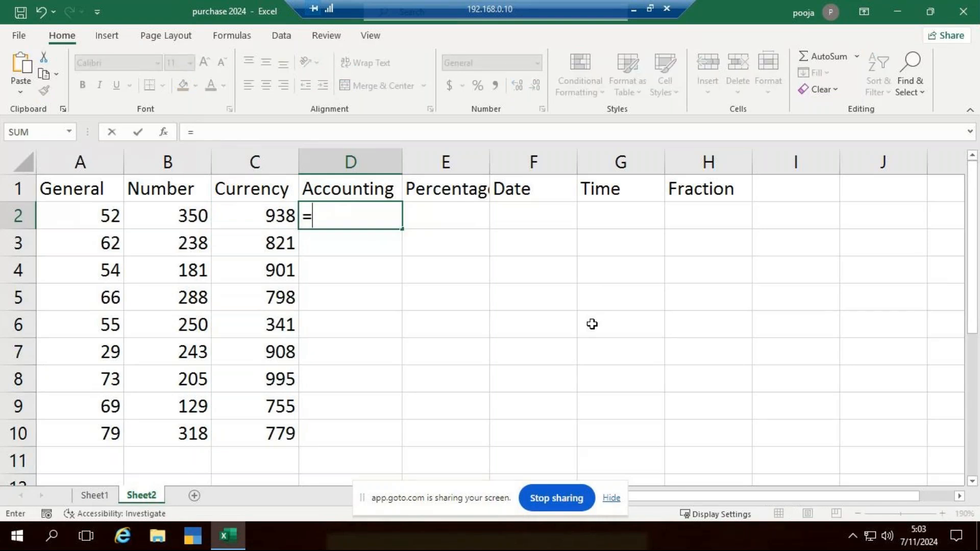
{"action": "type", "text": "ra"}
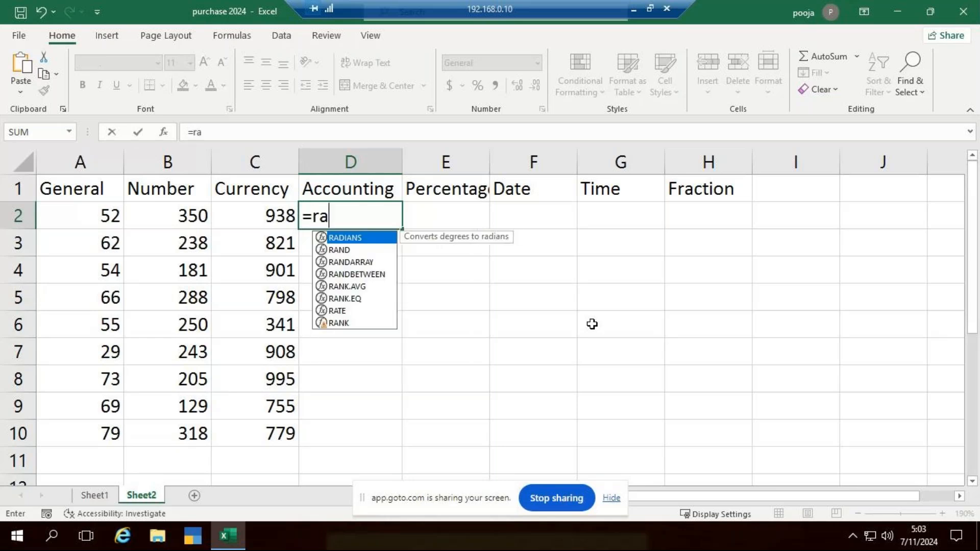
{"action": "type", "text": "n"}
{"action": "key", "text": "Down"}
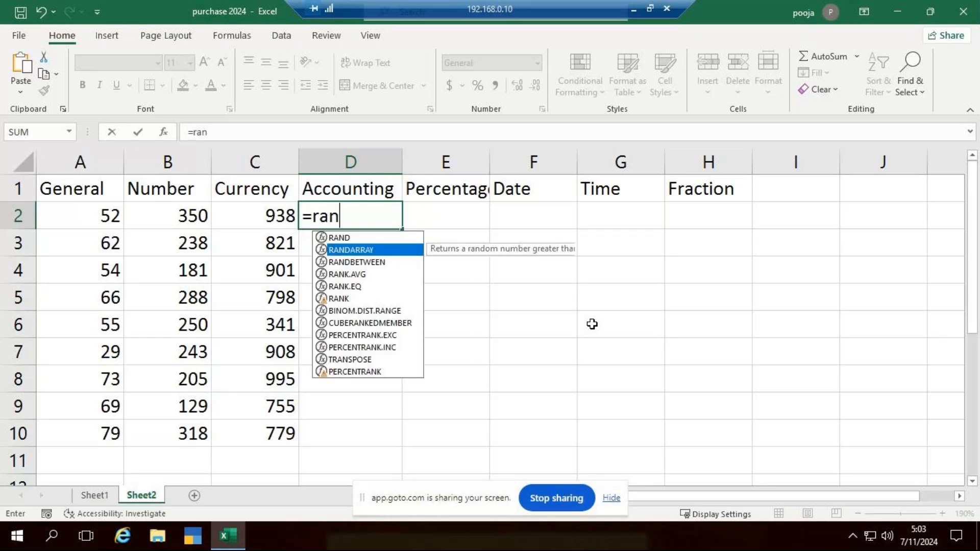
{"action": "key", "text": "Down"}
{"action": "key", "text": "Tab"}
{"action": "type", "text": "60,"}
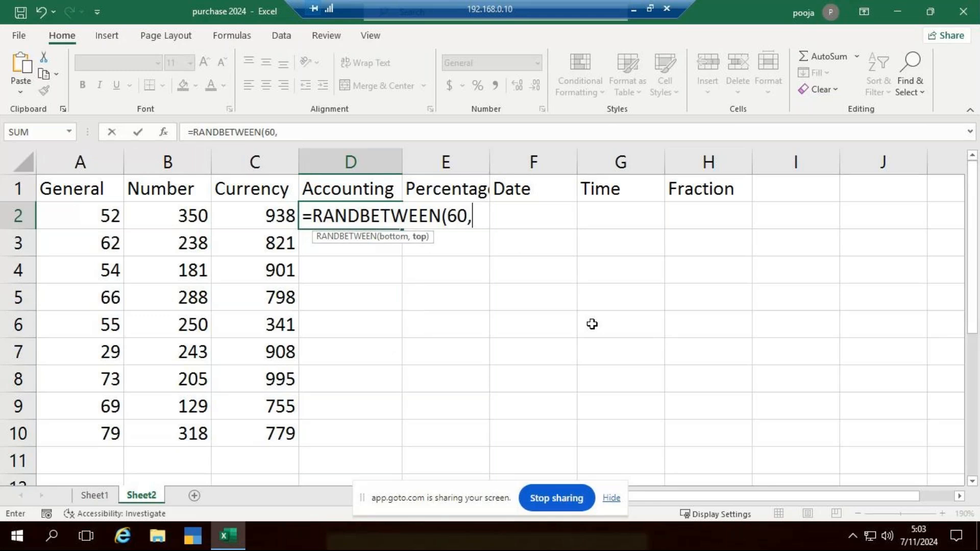
{"action": "type", "text": "150)"}
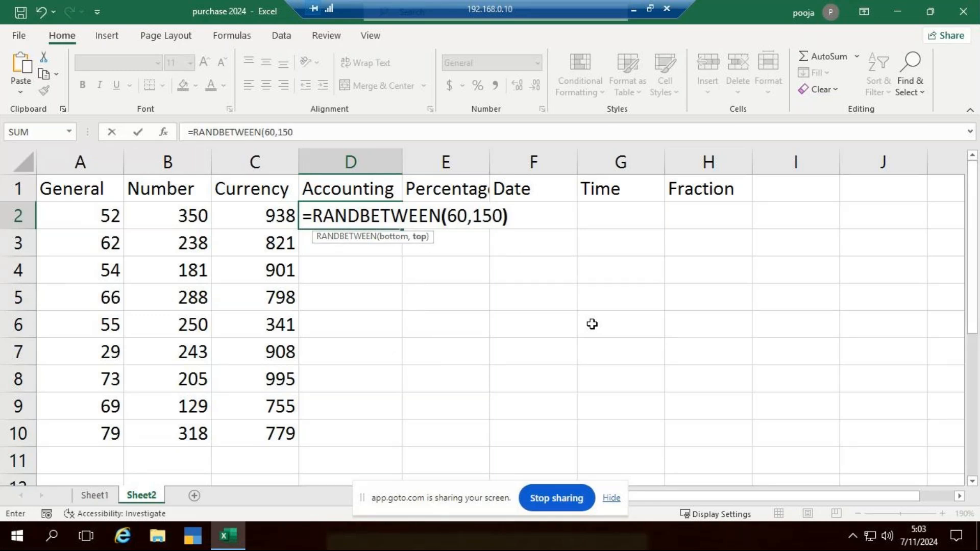
{"action": "key", "text": "Return"}
{"action": "left_click", "coordinate": [386, 217]}
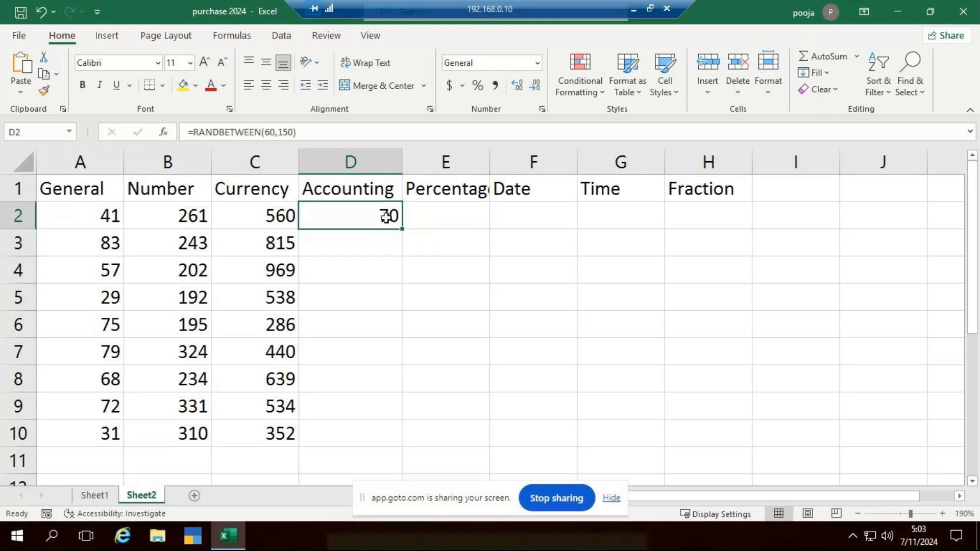
{"action": "left_click_drag", "start_coordinate": [402, 229], "coordinate": [372, 440]}
{"action": "left_click", "coordinate": [455, 205]}
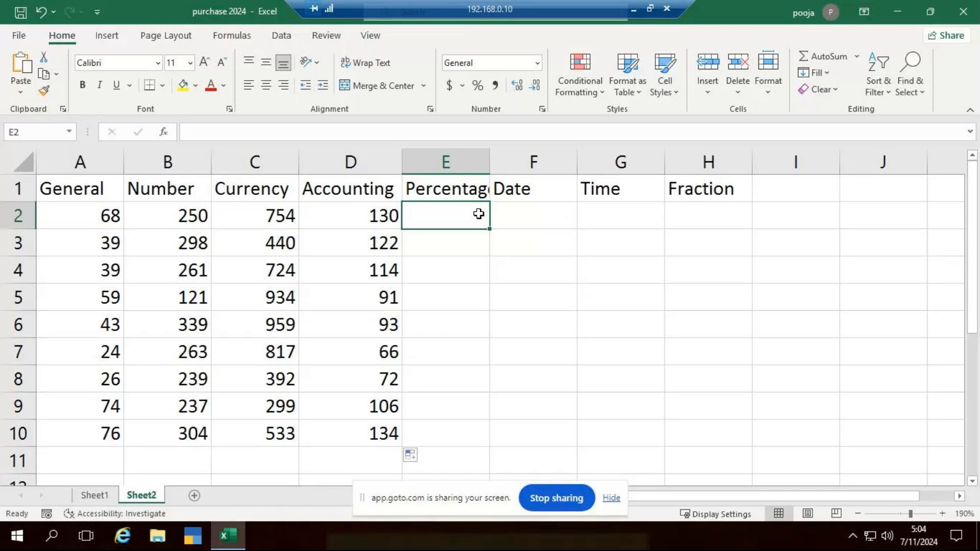
Enter .25, .85, .96, .74 and .82 in cells E2 to E6 under Percentage
{"action": "double_click", "coordinate": [479, 215]}
{"action": "type", "text": ".25"}
{"action": "key", "text": "Return"}
{"action": "type", "text": ".85"}
{"action": "key", "text": "Return"}
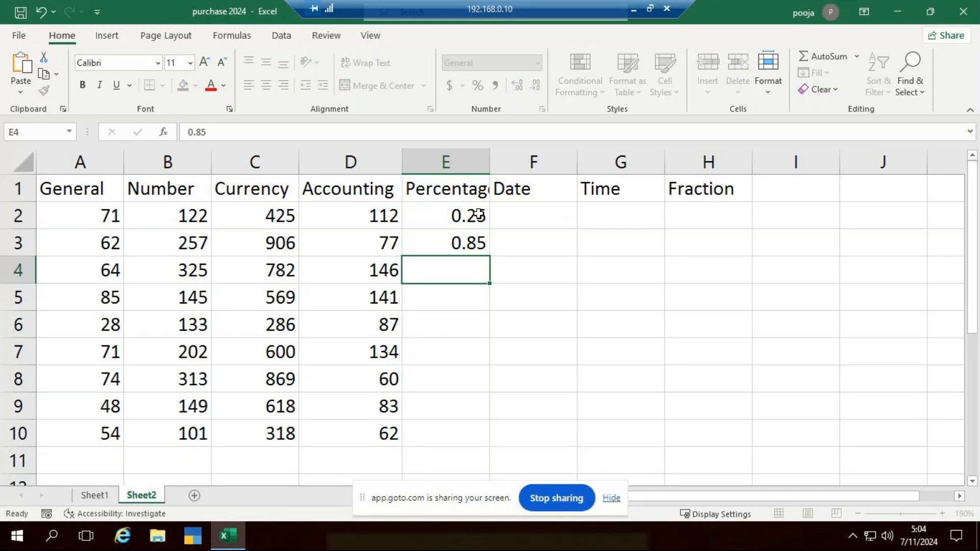
{"action": "type", "text": ".96"}
{"action": "key", "text": "Return"}
{"action": "type", "text": ".74"}
{"action": "key", "text": "Return"}
{"action": "type", "text": ".82"}
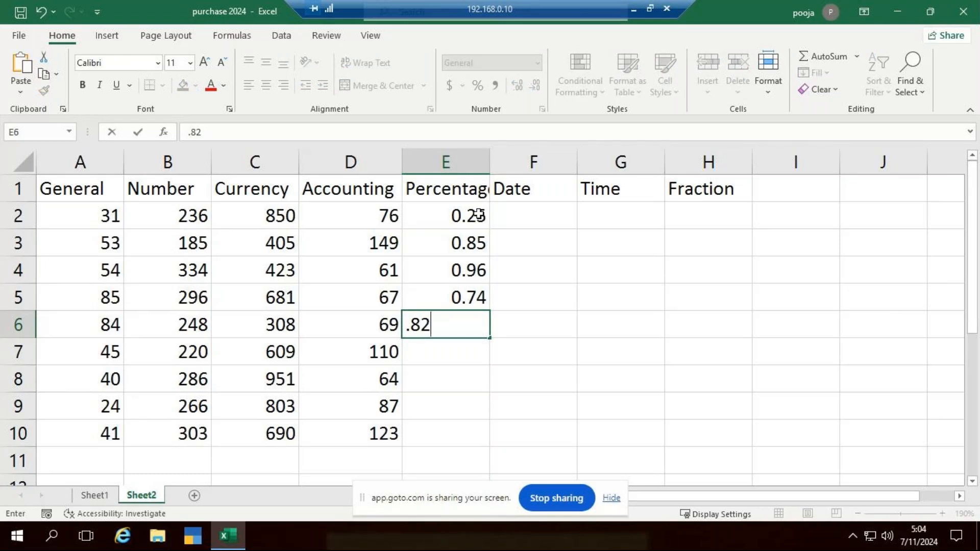
{"action": "key", "text": "ctrl+Return"}
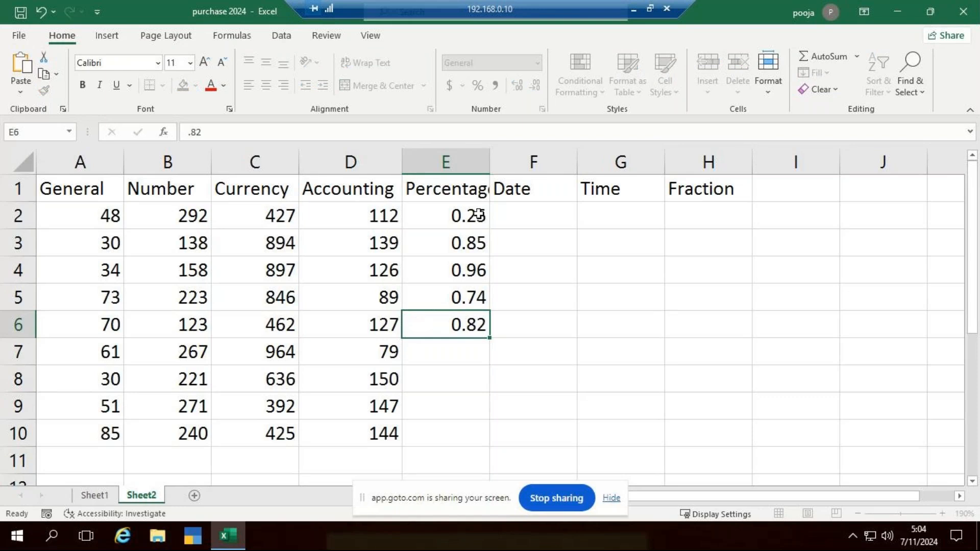
Enter .63, .45, .26 and .74 in cells E7 to E10 under Percentage
{"action": "key", "text": "Down"}
{"action": "type", "text": ".63"}
{"action": "key", "text": "ctrl+Return"}
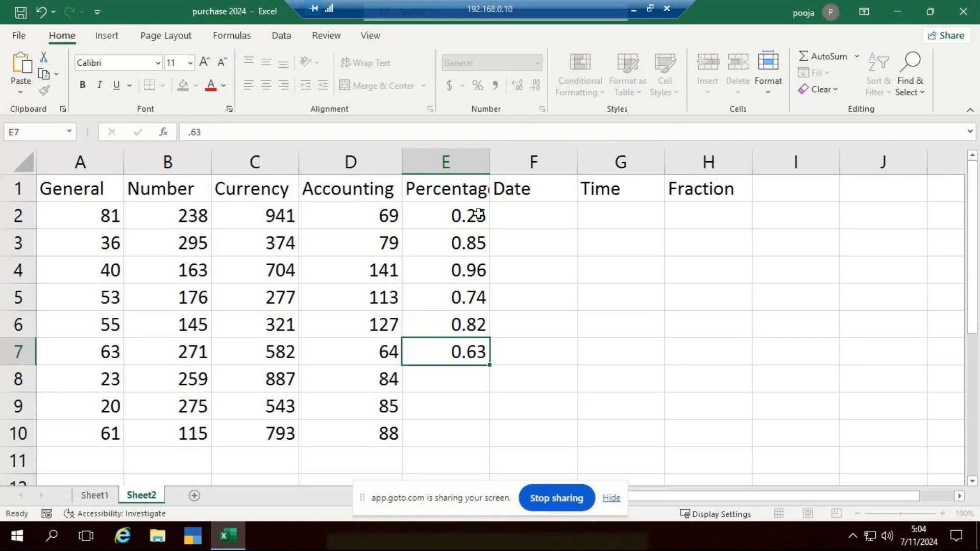
{"action": "key", "text": "Down"}
{"action": "type", "text": ".45"}
{"action": "key", "text": "Return"}
{"action": "type", "text": ".2"}
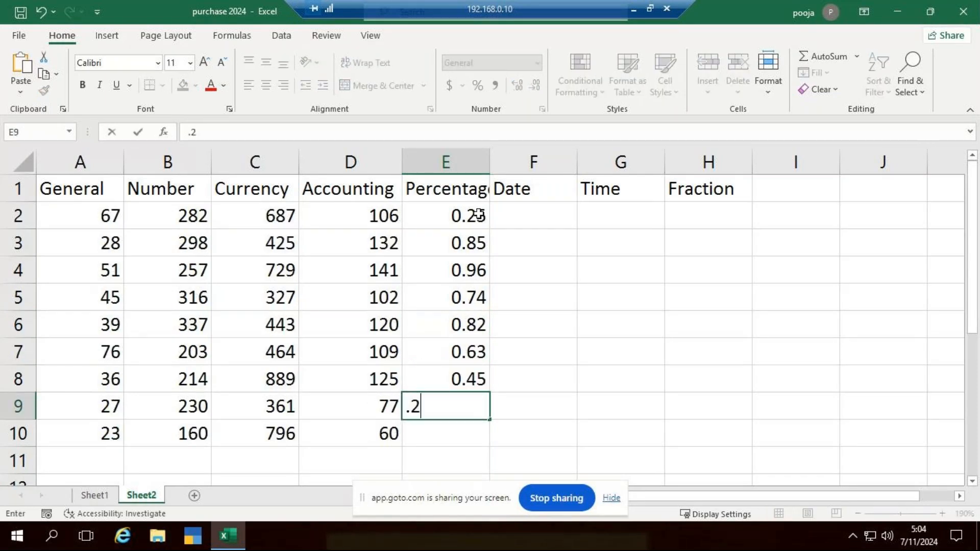
{"action": "type", "text": "6"}
{"action": "key", "text": "ctrl+Return"}
{"action": "key", "text": "Down"}
{"action": "type", "text": "."}
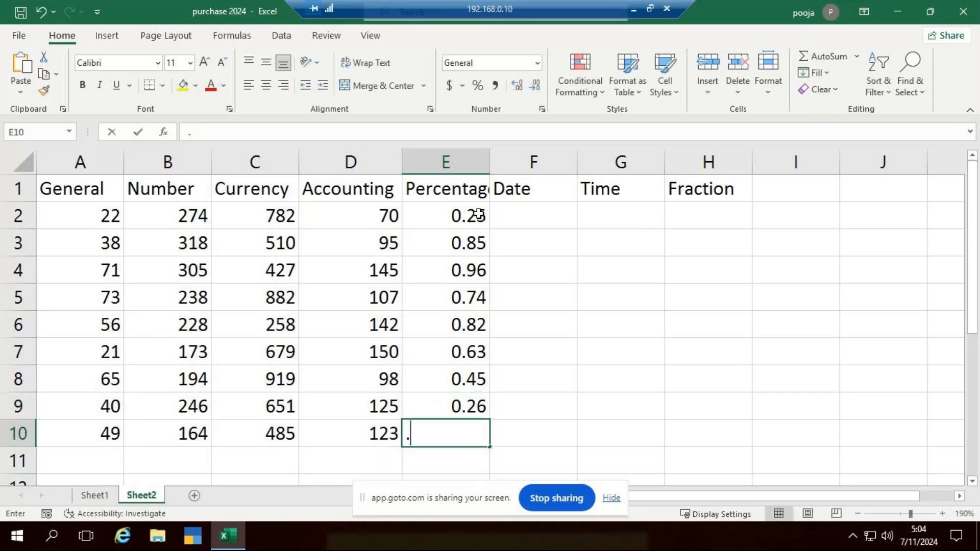
{"action": "type", "text": "74"}
{"action": "key", "text": "ctrl+Return"}
{"action": "key", "text": "Down"}
Enter 7/1/2024 in F2 and 7/2/2024 in F3 under Date, and fill the date series down to F10
{"action": "left_click", "coordinate": [539, 212]}
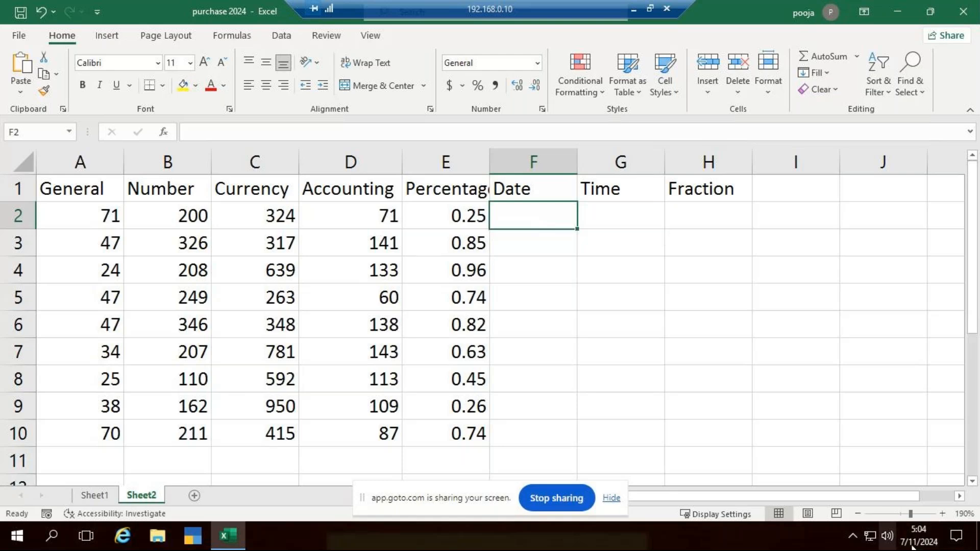
{"action": "mouse_move", "coordinate": [913, 545]}
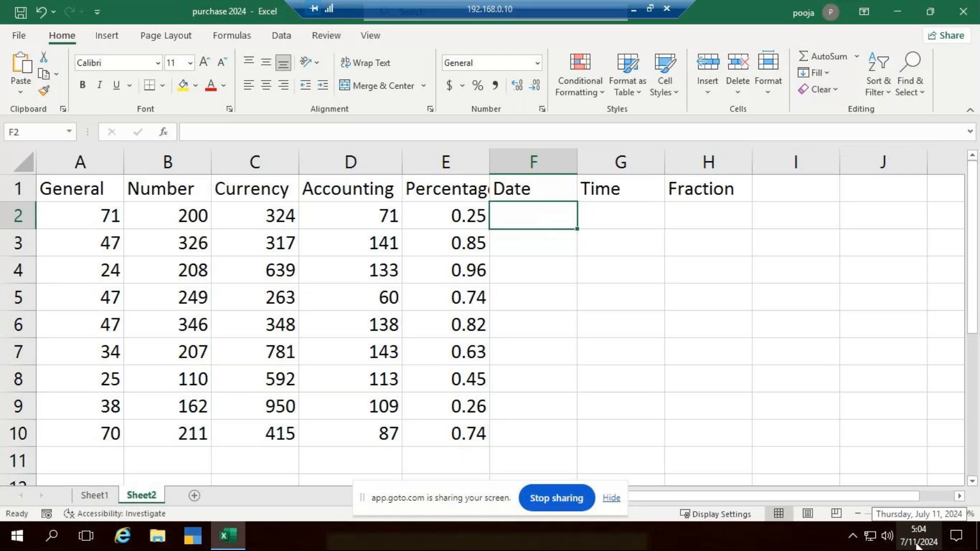
{"action": "double_click", "coordinate": [539, 205]}
{"action": "type", "text": "7"}
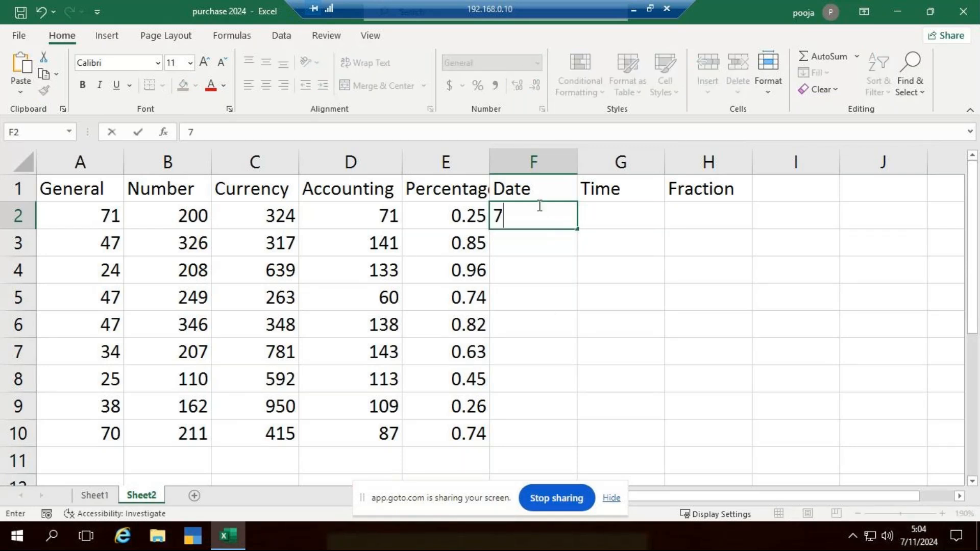
{"action": "type", "text": "/1/2024"}
{"action": "key", "text": "Return"}
{"action": "type", "text": "7/2/2024"}
{"action": "key", "text": "Return"}
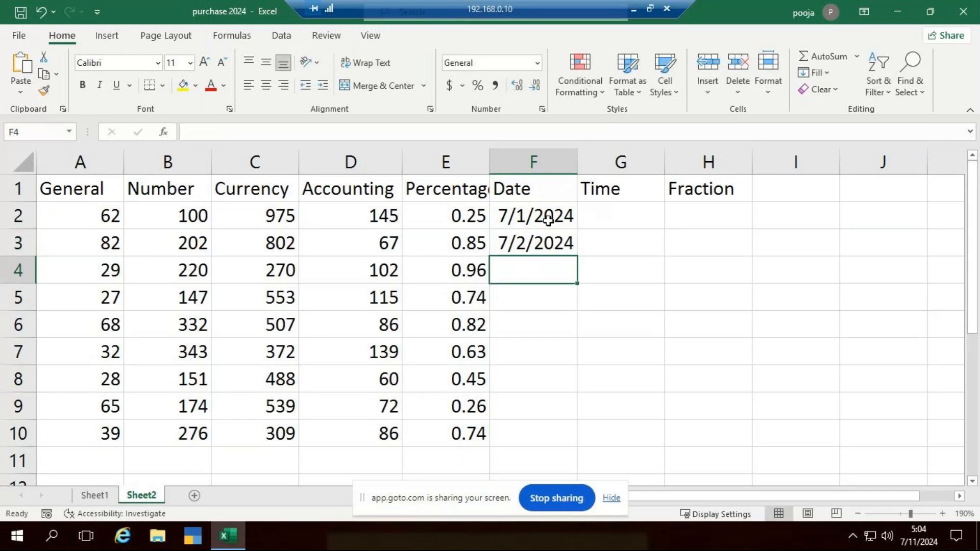
{"action": "left_click", "coordinate": [557, 228]}
{"action": "left_click_drag", "start_coordinate": [557, 229], "coordinate": [564, 453]}
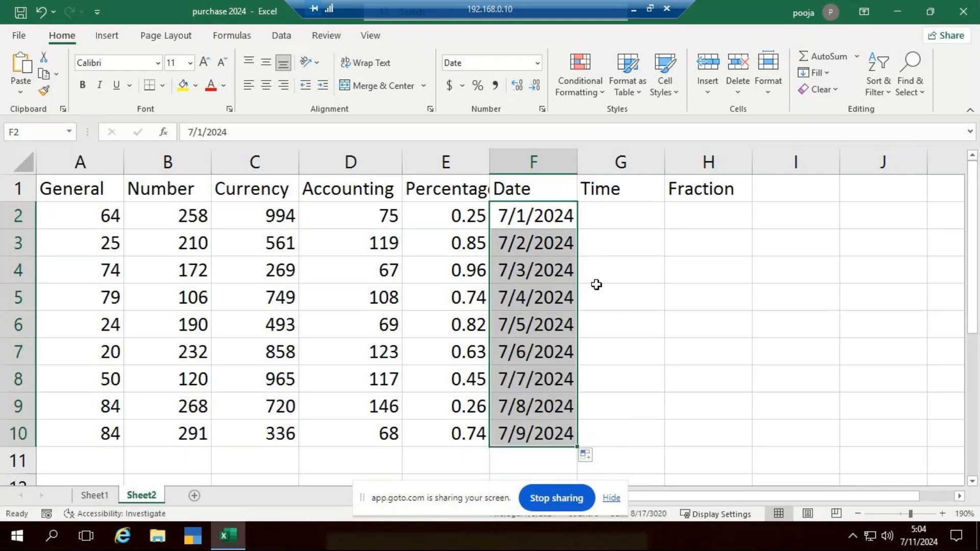
Enter the time 10:52:41 in cell G2 under Time
{"action": "left_click", "coordinate": [635, 208]}
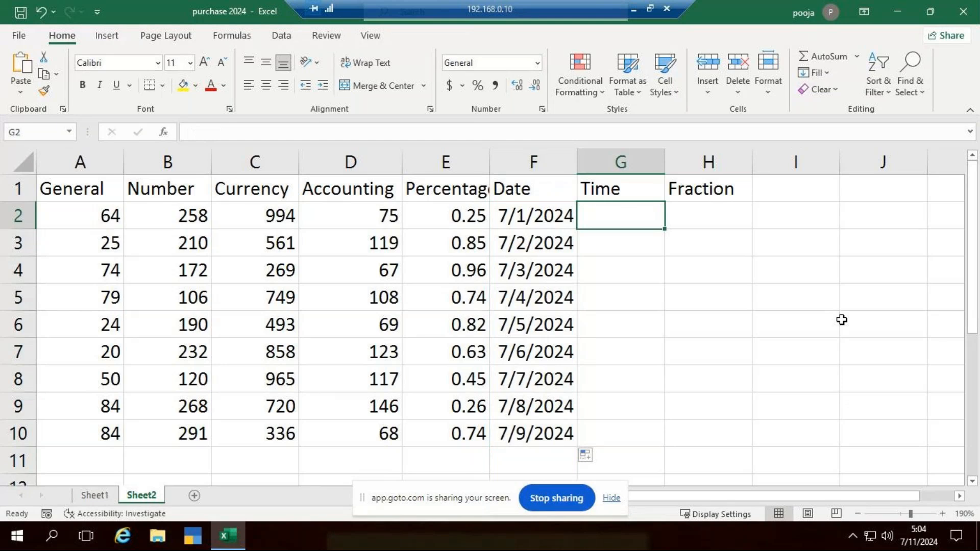
{"action": "type", "text": "10:"}
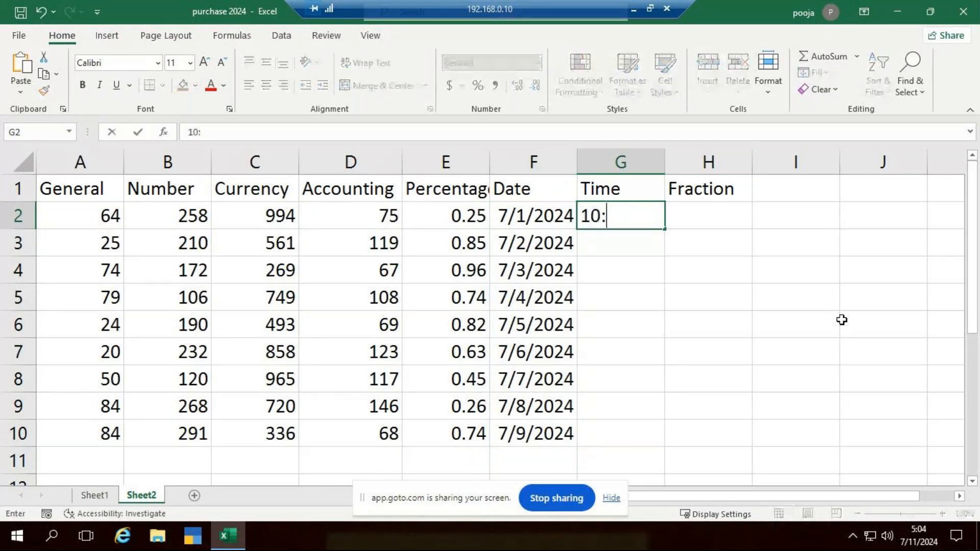
{"action": "type", "text": "52:41"}
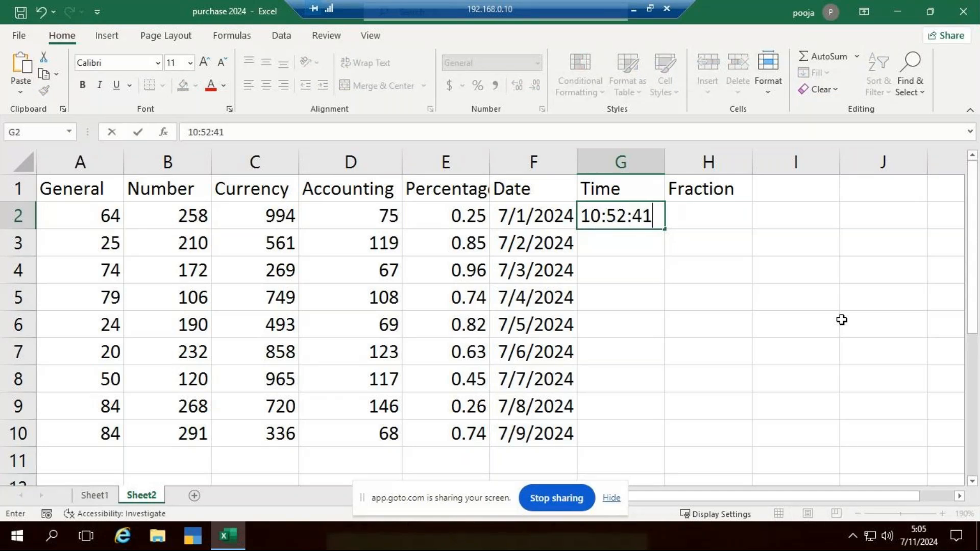
{"action": "key", "text": "Return"}
Enter 11:02:51 in cell G3 and fill the time series from G2:G3 down to G10
{"action": "type", "text": "11:"}
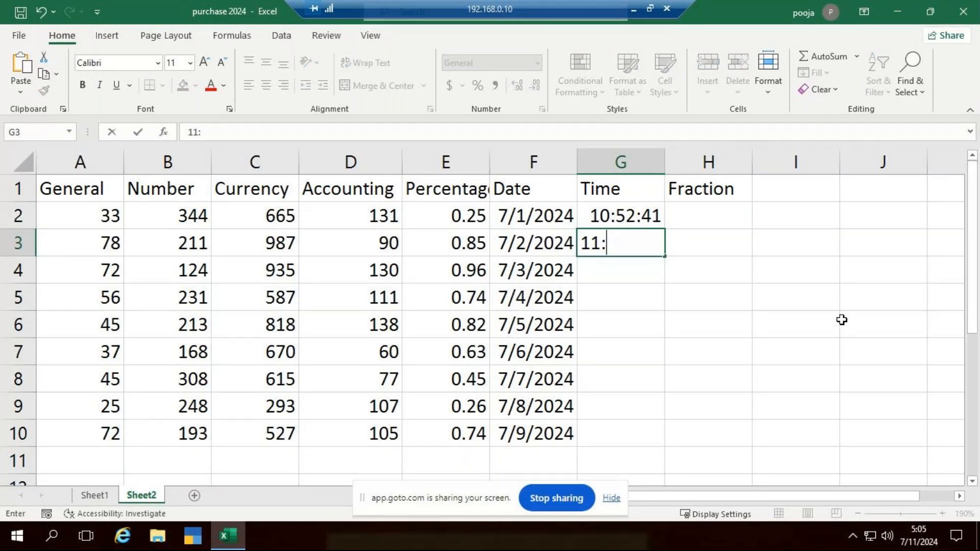
{"action": "type", "text": "02:51"}
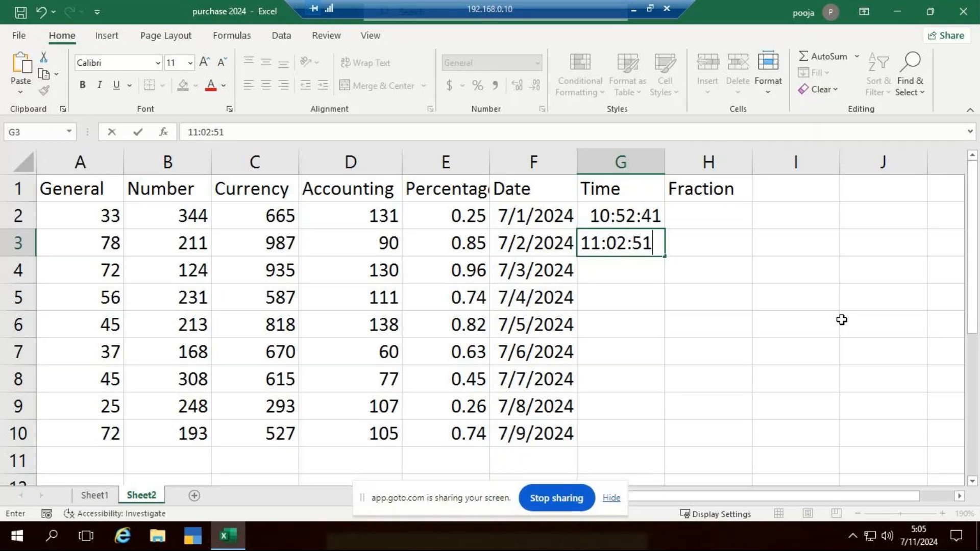
{"action": "key", "text": "Return"}
{"action": "left_click_drag", "start_coordinate": [625, 217], "coordinate": [657, 445]}
Enter 52.75 in H2, 33.25 in H4 and 45.33 in H5 under Fraction
{"action": "key", "text": "Right"}
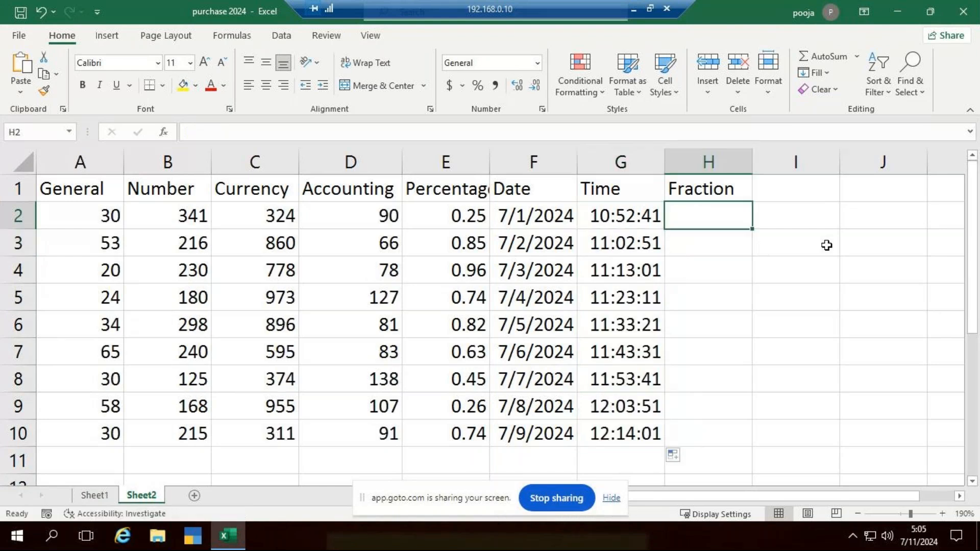
{"action": "type", "text": "52."}
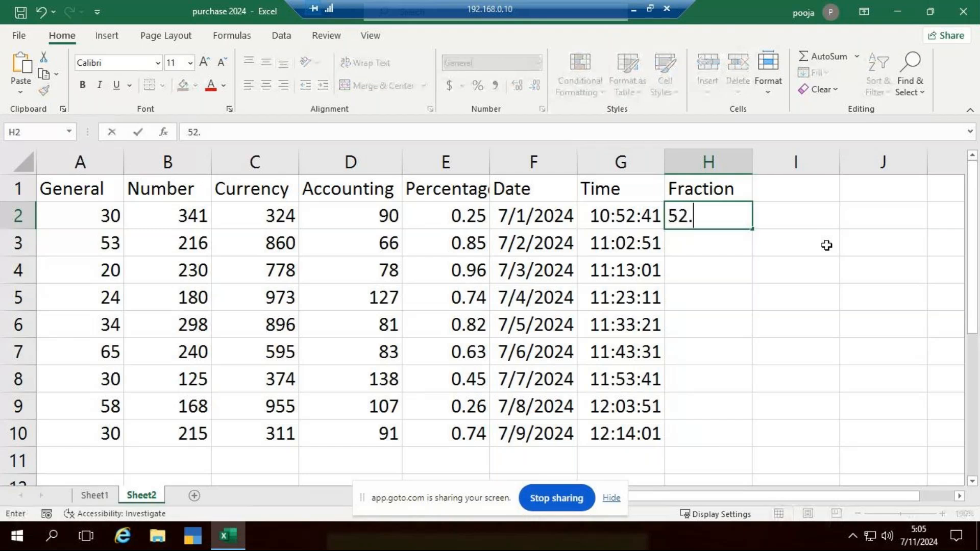
{"action": "type", "text": "75"}
{"action": "key", "text": "ctrl+Return"}
{"action": "key", "text": "Down"}
{"action": "key", "text": "Down"}
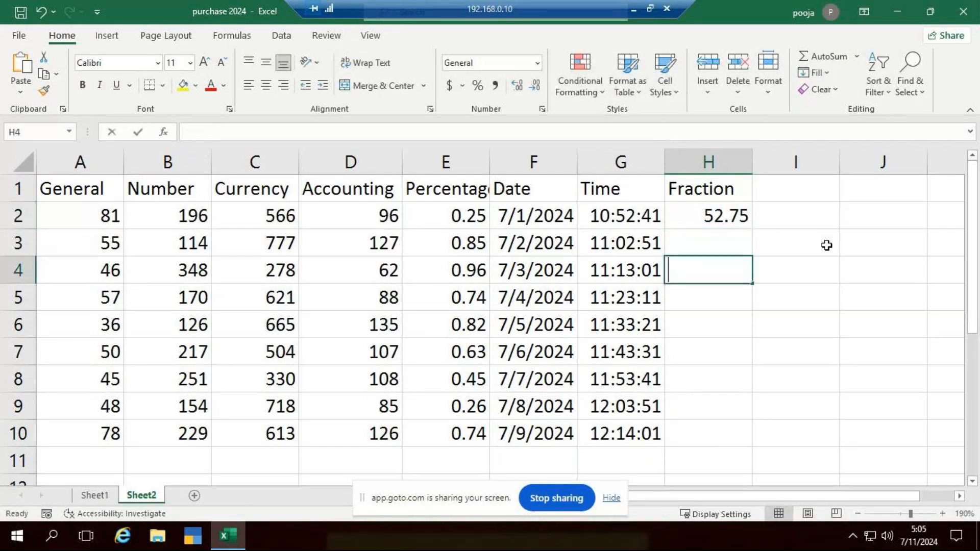
{"action": "type", "text": "33.25"}
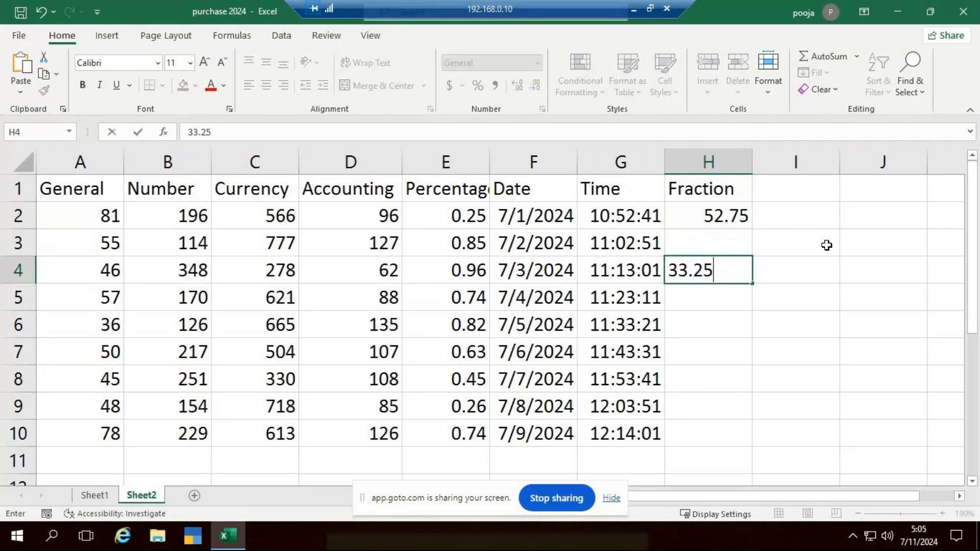
{"action": "key", "text": "ctrl+Return"}
{"action": "key", "text": "Down"}
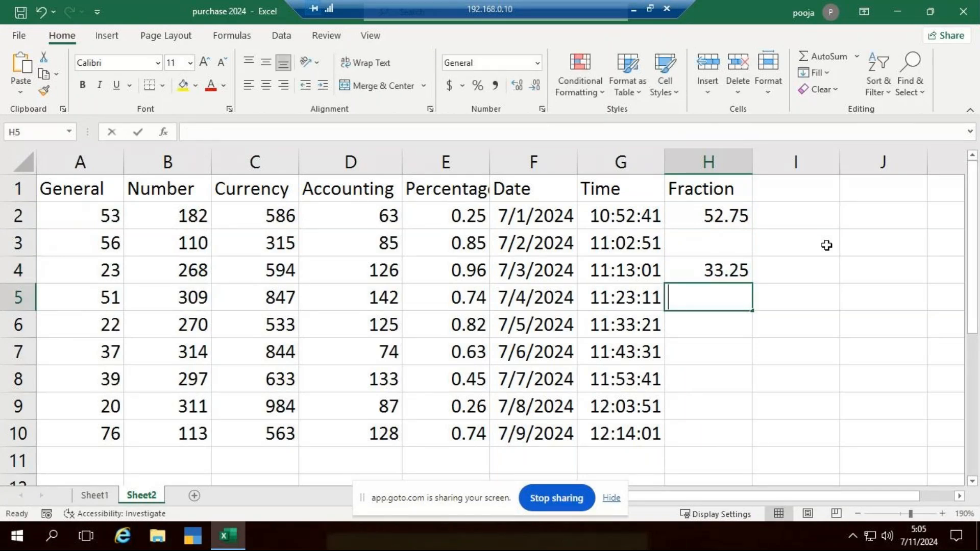
{"action": "type", "text": "45.33"}
{"action": "key", "text": "ctrl+Return"}
{"action": "key", "text": "Down"}
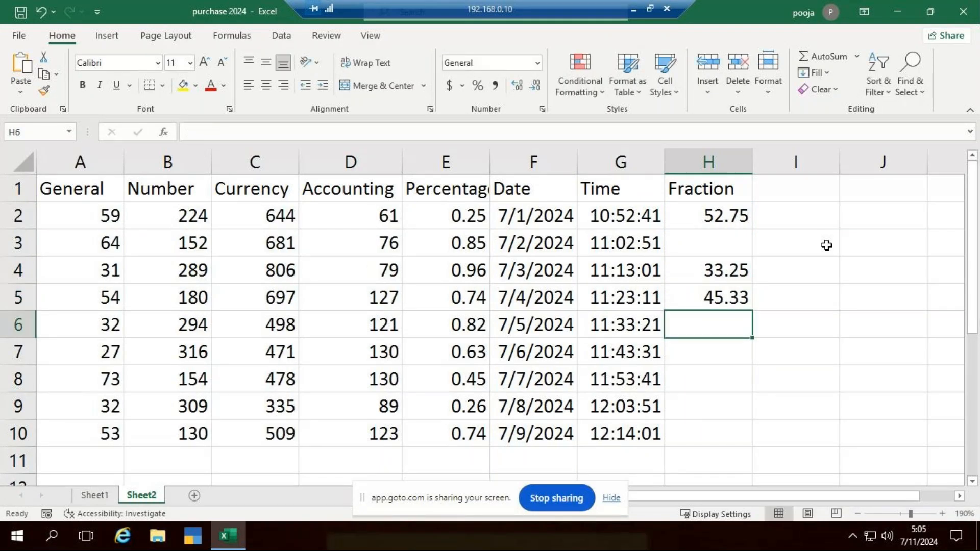
Enter 75.50 in the skipped cell H3 under Fraction
{"action": "key", "text": "Up"}
{"action": "key", "text": "Up"}
{"action": "key", "text": "Up"}
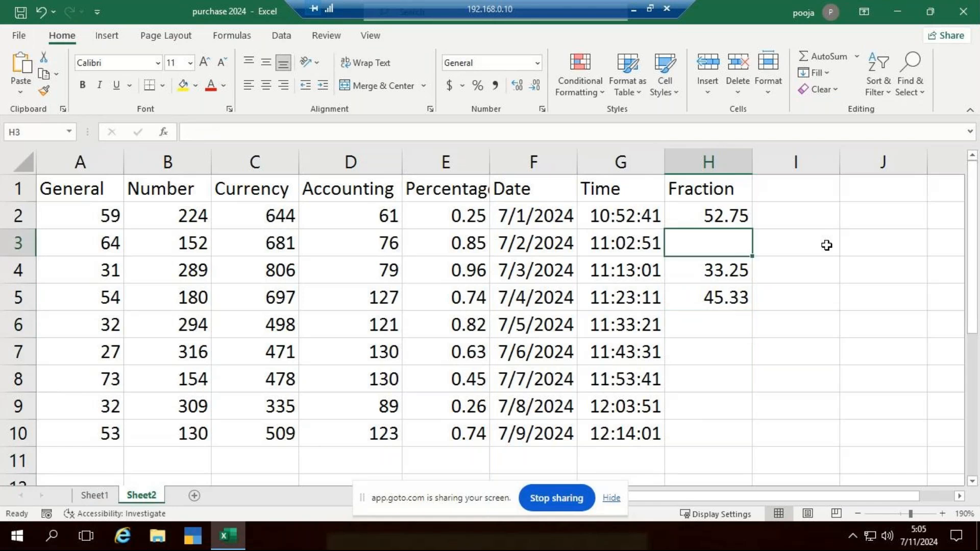
{"action": "type", "text": "75."}
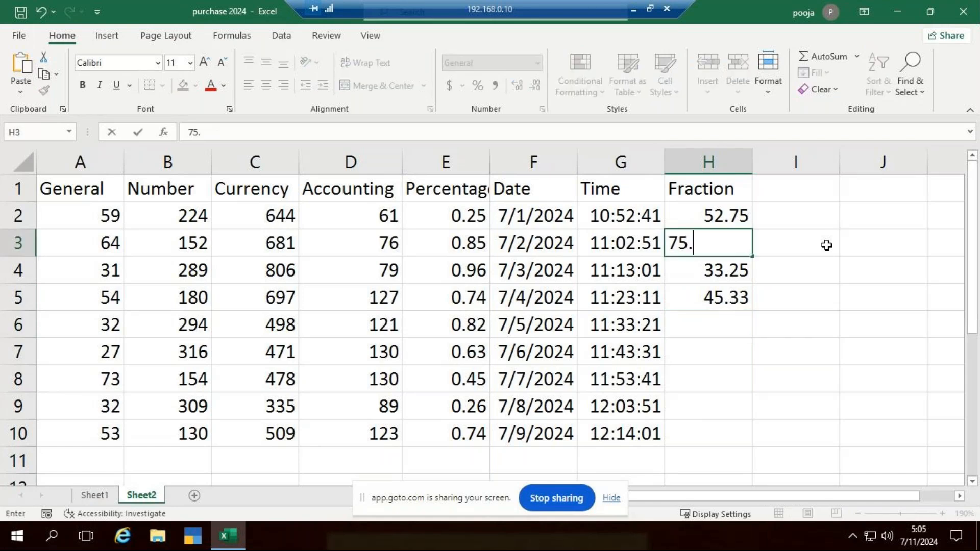
{"action": "type", "text": "50"}
{"action": "key", "text": "Return"}
Enter 25.15 in cell H6 and 62.51 in cell H7 under Fraction
{"action": "key", "text": "Down"}
{"action": "key", "text": "Down"}
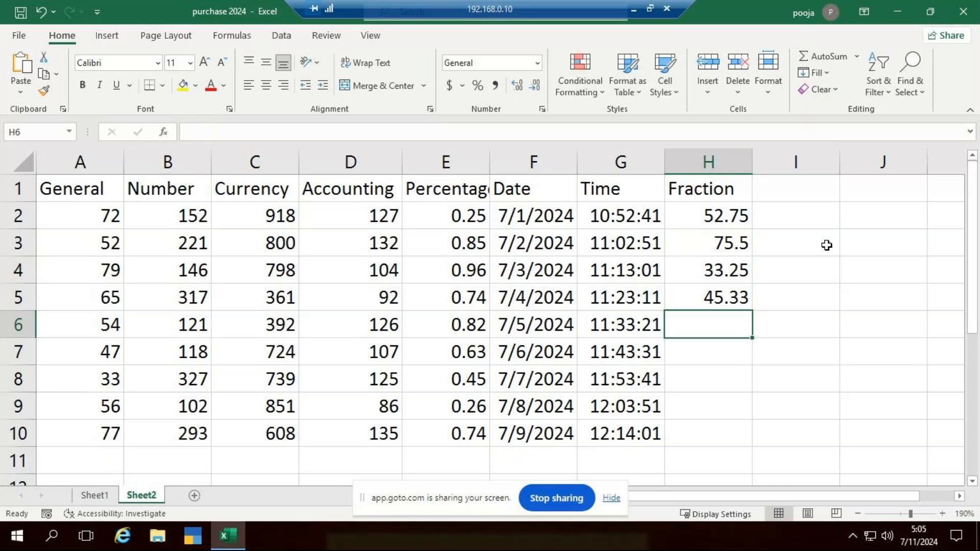
{"action": "type", "text": "25.15"}
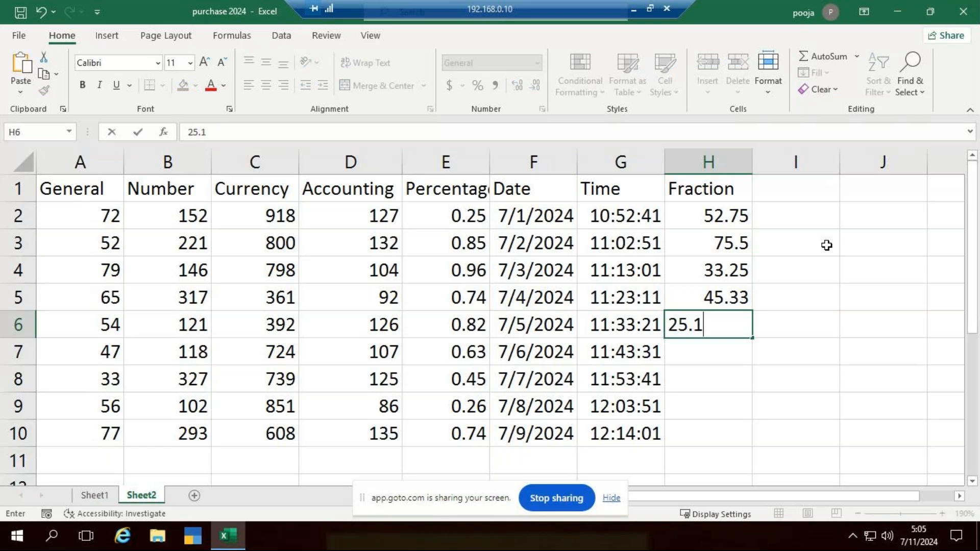
{"action": "key", "text": "ctrl+Return"}
{"action": "key", "text": "Down"}
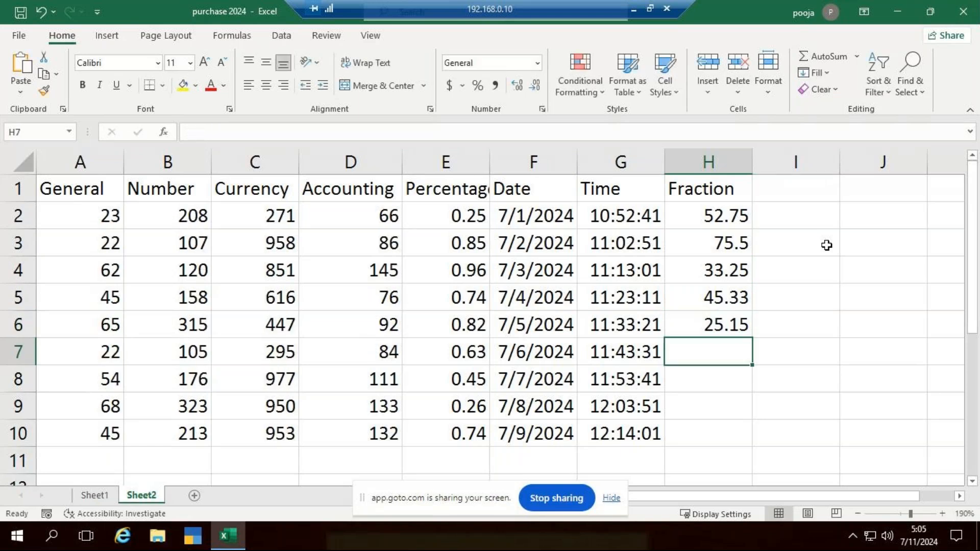
{"action": "type", "text": "62.51"}
{"action": "key", "text": "ctrl+Return"}
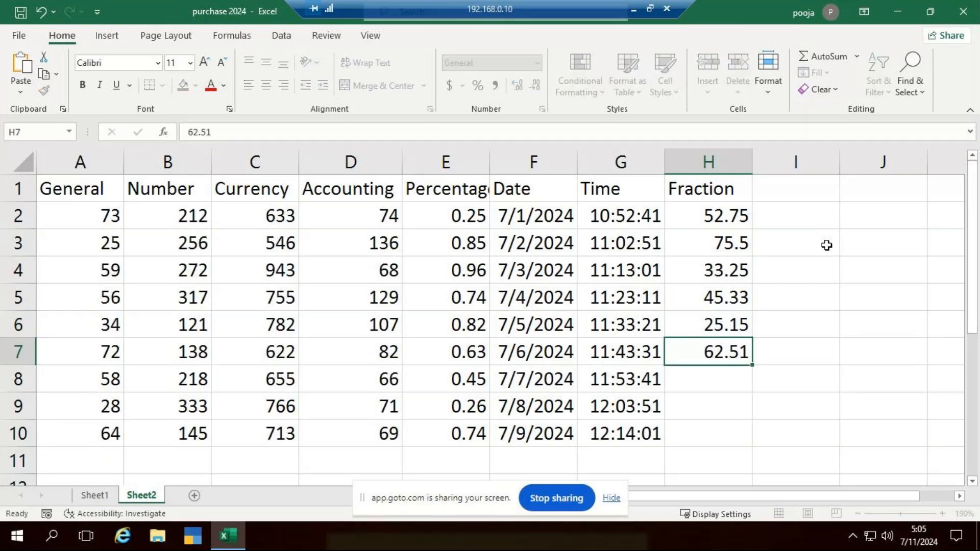
Enter 33.33 in cell H8 and 44.85 in cell H9 under Fraction
{"action": "key", "text": "Down"}
{"action": "key", "text": "F2"}
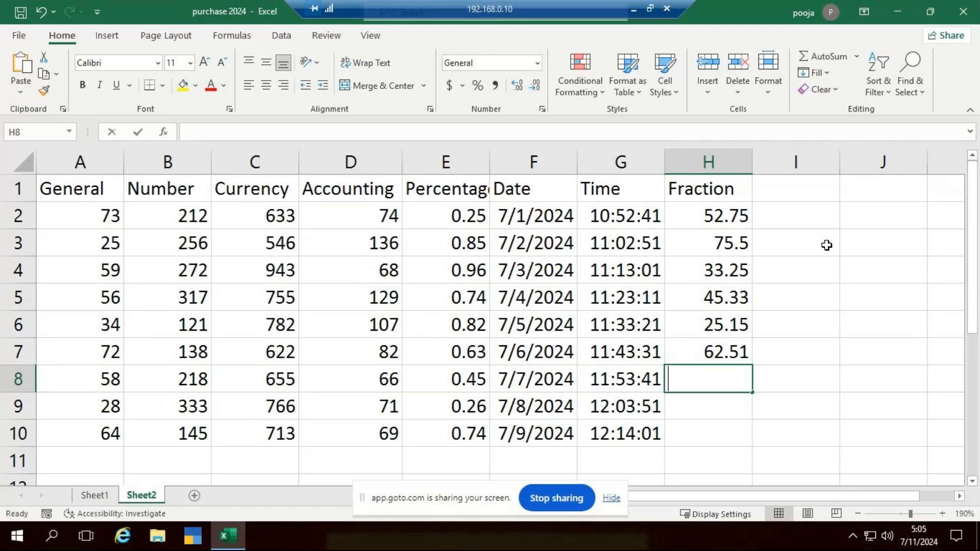
{"action": "type", "text": ".36.33"}
{"action": "key", "text": "BackSpace"}
{"action": "key", "text": "BackSpace"}
{"action": "key", "text": "BackSpace"}
{"action": "key", "text": "BackSpace"}
{"action": "key", "text": "BackSpace"}
{"action": "key", "text": "BackSpace"}
{"action": "type", "text": "33.3"}
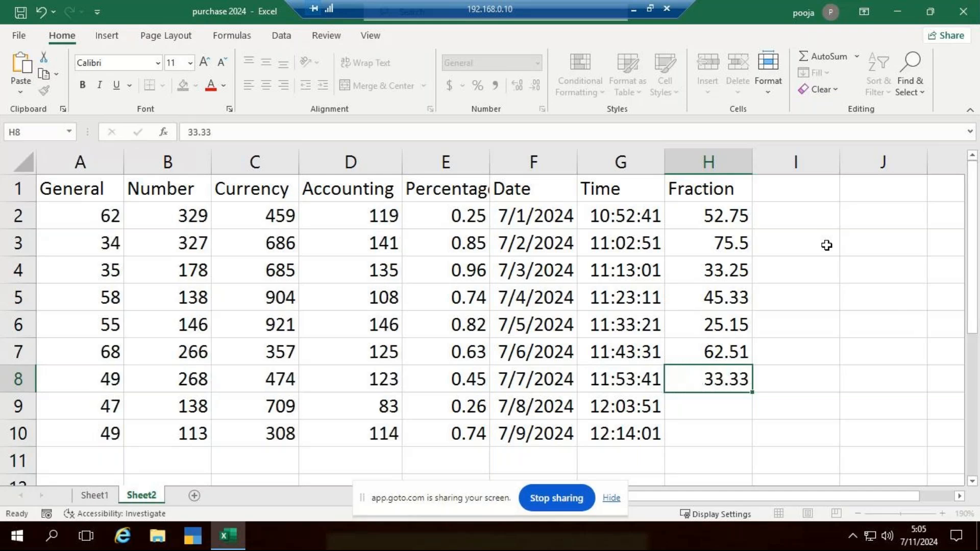
{"action": "key", "text": "Return"}
{"action": "key", "text": "F2"}
{"action": "type", "text": "44.85"}
{"action": "key", "text": "ctrl+Return"}
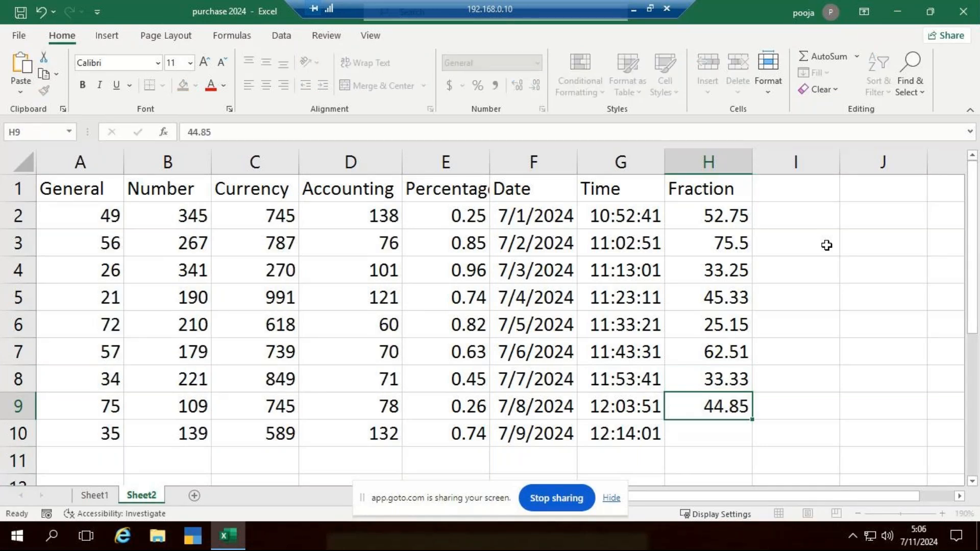
Enter 45.25 in cell H10 under Fraction
{"action": "key", "text": "Return"}
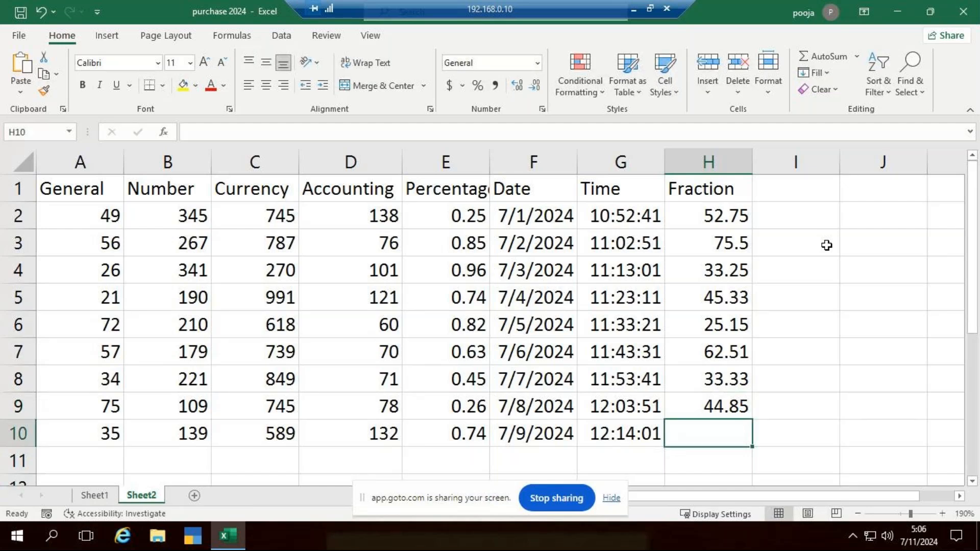
{"action": "key", "text": "F2"}
{"action": "type", "text": ".75."}
{"action": "key", "text": "BackSpace"}
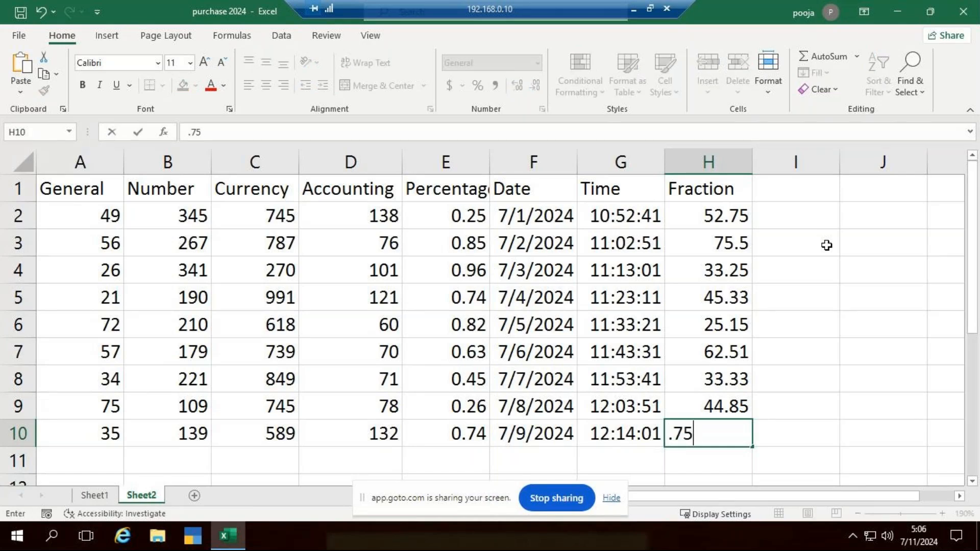
{"action": "key", "text": "BackSpace"}
{"action": "key", "text": "BackSpace"}
{"action": "key", "text": "BackSpace"}
{"action": "type", "text": "45.25"}
{"action": "left_click", "coordinate": [855, 328]}
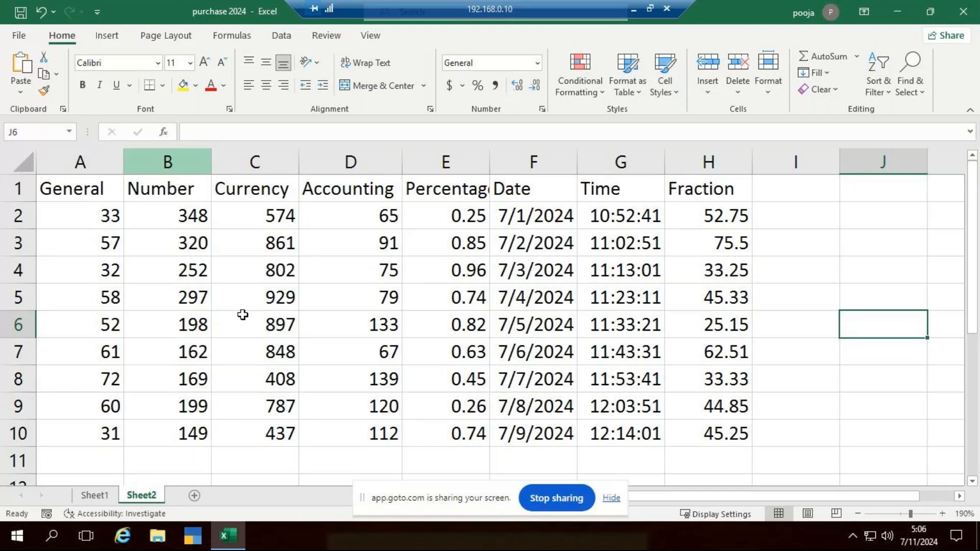
Set the font of the whole table A1:H10 to Times New Roman
{"action": "left_click_drag", "start_coordinate": [81, 190], "coordinate": [650, 427]}
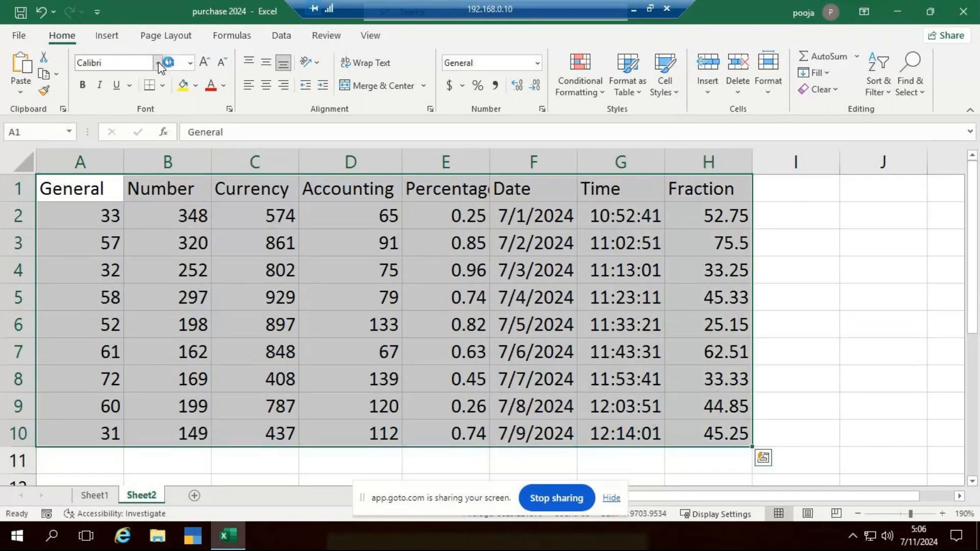
{"action": "left_click", "coordinate": [159, 63]}
{"action": "type", "text": "Time"}
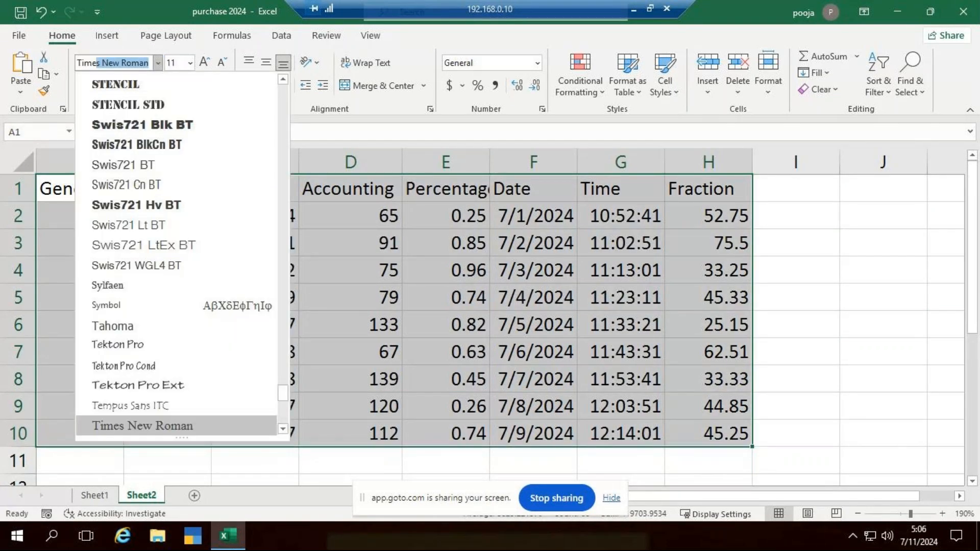
{"action": "type", "text": "s"}
{"action": "key", "text": "Return"}
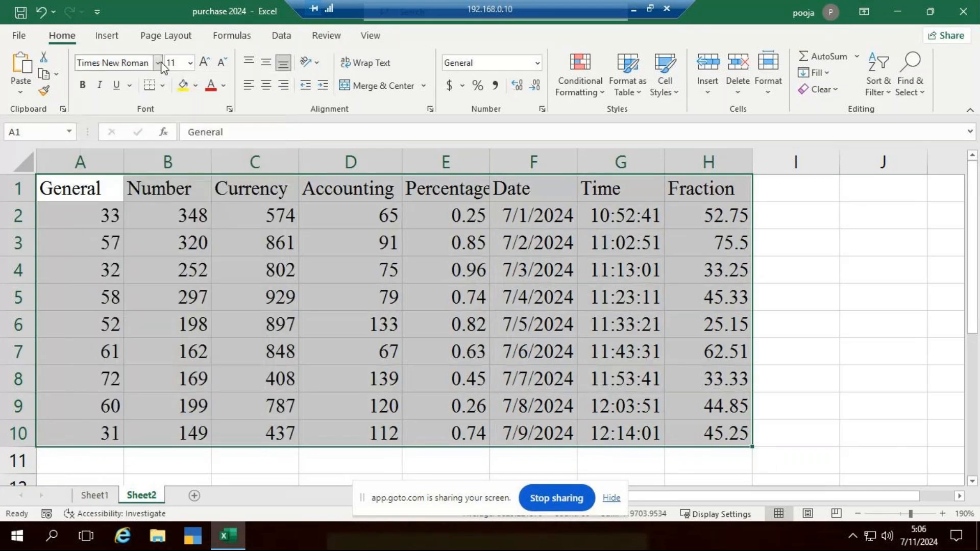
Apply all borders to the table A1:H10 and centre its contents horizontally and vertically
{"action": "left_click", "coordinate": [162, 85]}
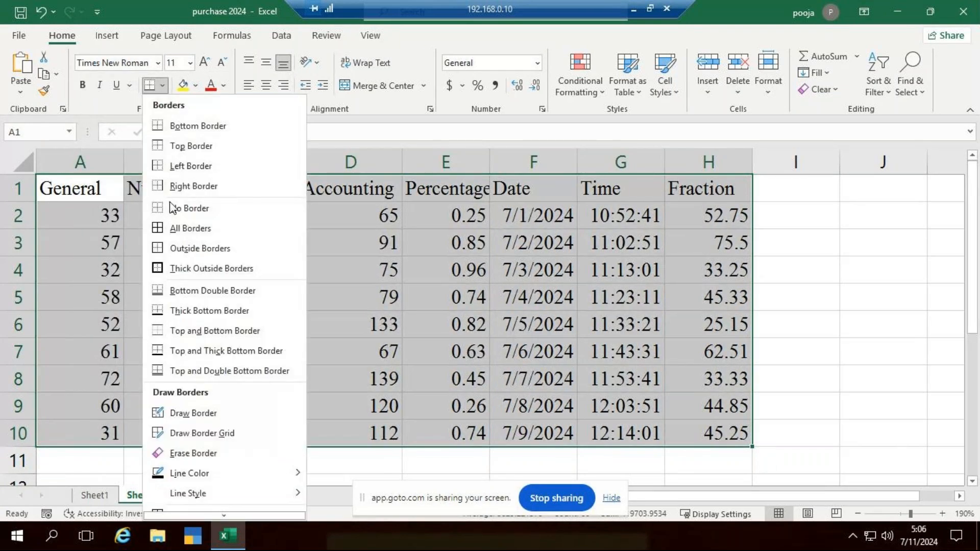
{"action": "left_click", "coordinate": [196, 230]}
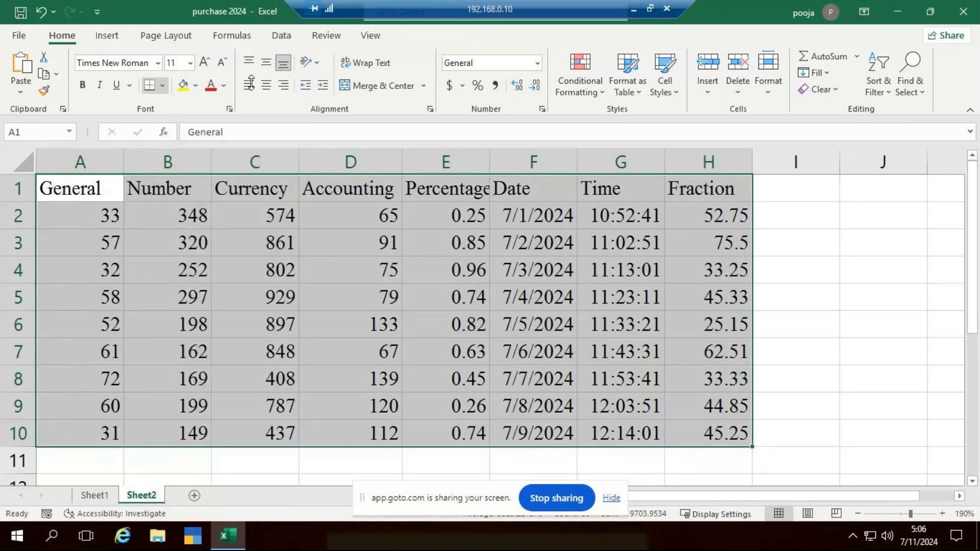
{"action": "left_click", "coordinate": [266, 85]}
{"action": "left_click", "coordinate": [265, 63]}
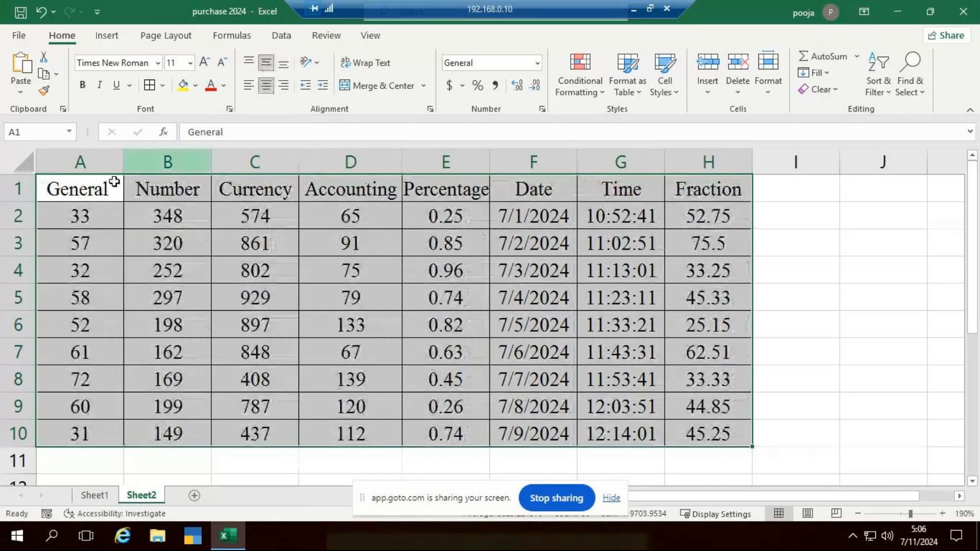
Make the headings in A1:H1 bold and colour their text dark gold
{"action": "left_click_drag", "start_coordinate": [98, 185], "coordinate": [691, 191]}
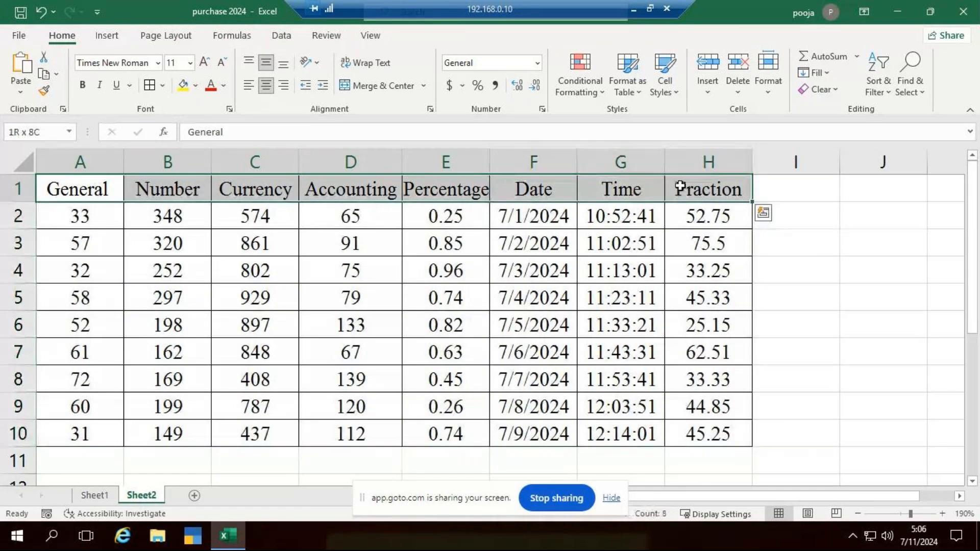
{"action": "key", "text": "ctrl+b"}
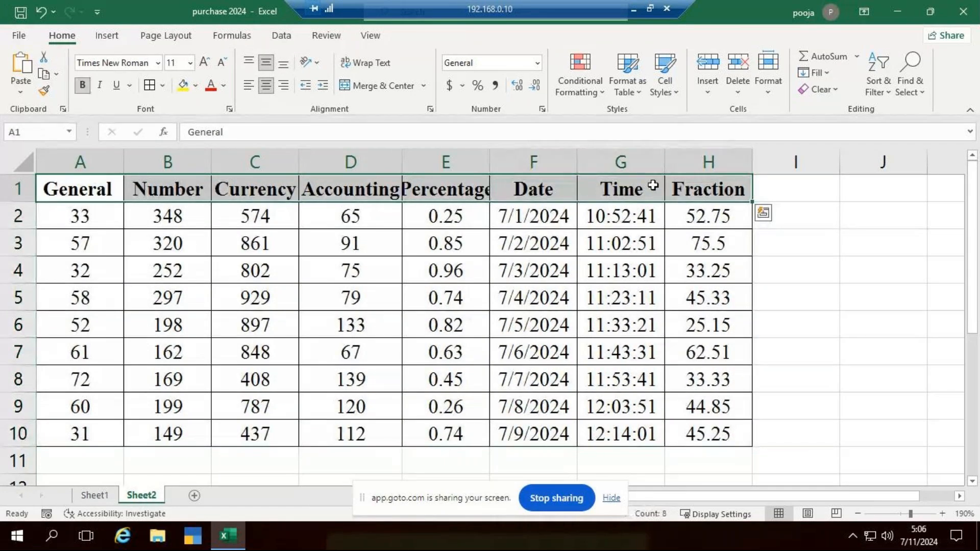
{"action": "left_click", "coordinate": [223, 86]}
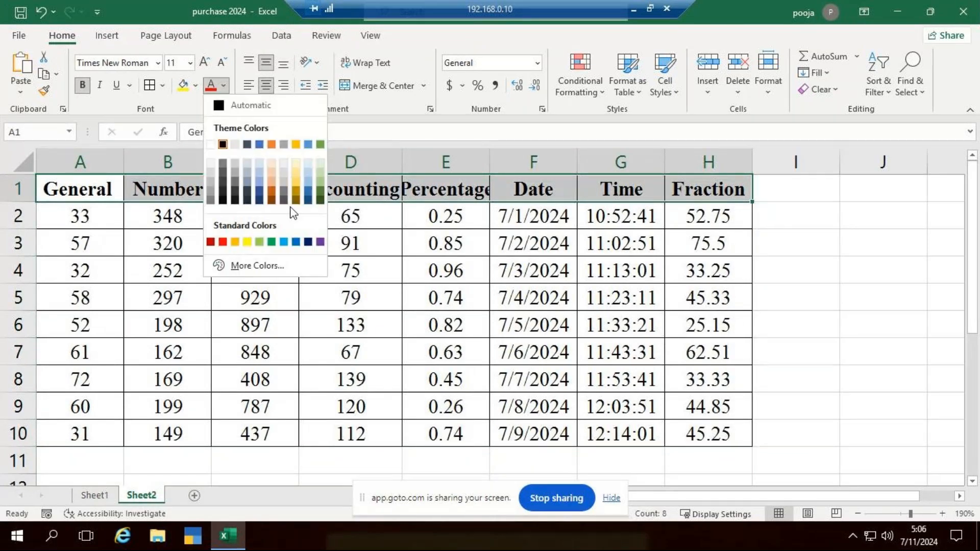
{"action": "left_click", "coordinate": [296, 194]}
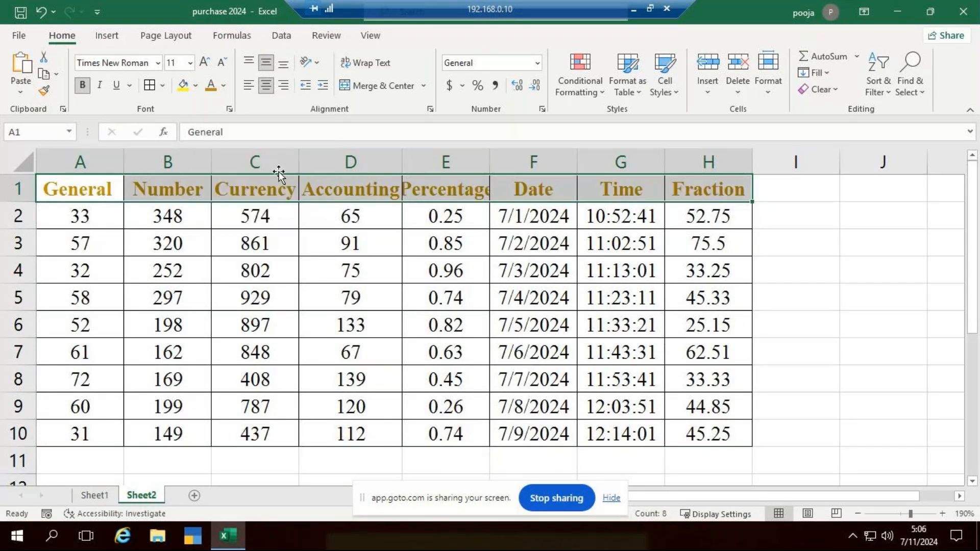
Fill the heading row A1:H1 with a near-black background, after trying a grey shade
{"action": "left_click", "coordinate": [195, 86]}
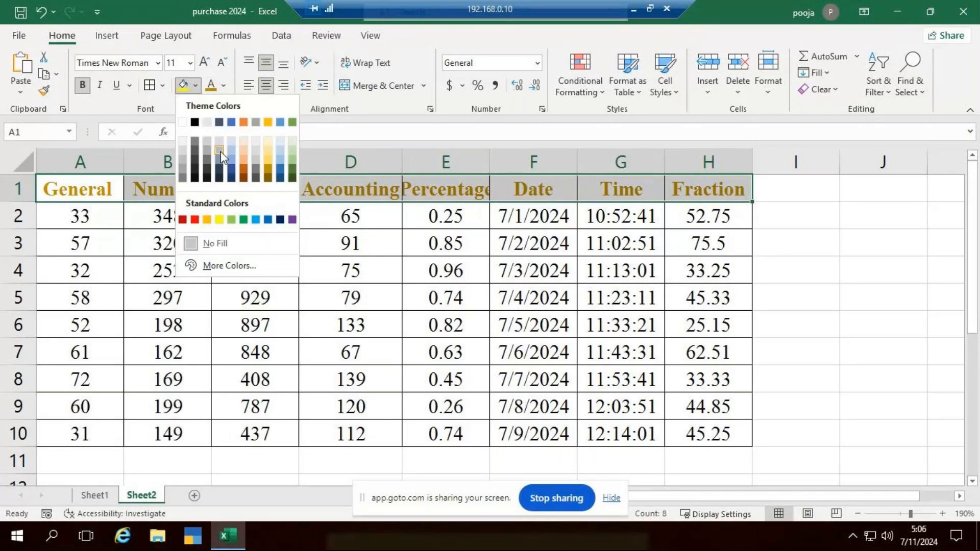
{"action": "left_click", "coordinate": [212, 151]}
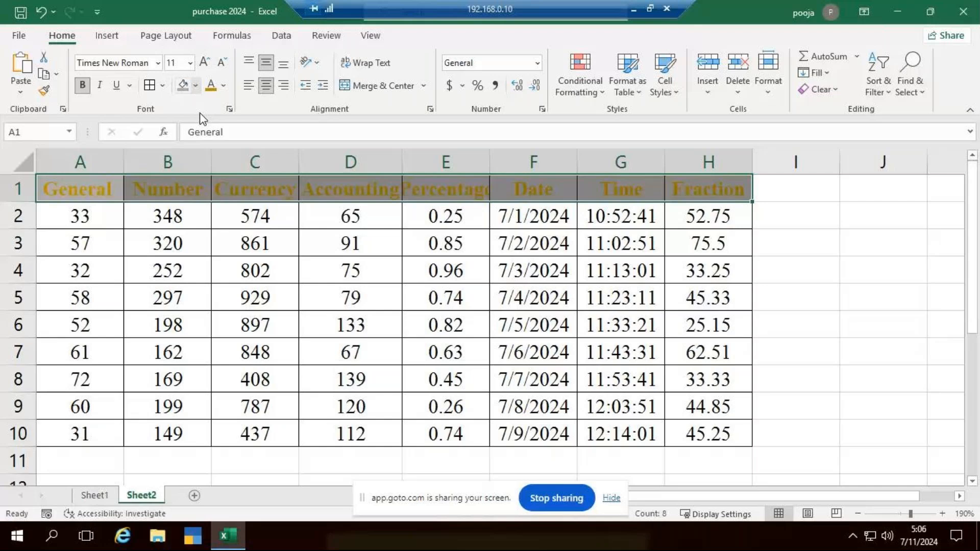
{"action": "left_click", "coordinate": [196, 86]}
{"action": "left_click", "coordinate": [235, 177]}
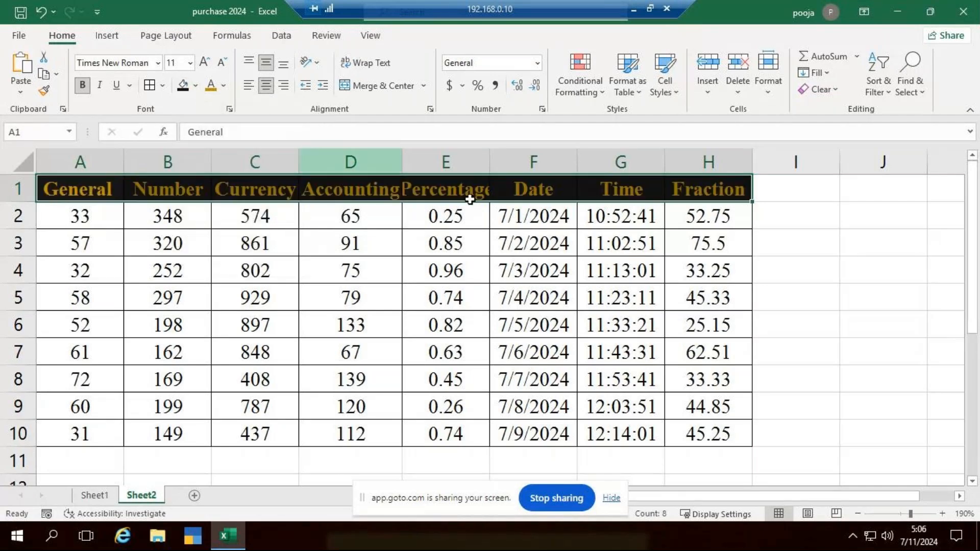
AutoFit the column widths across the sheet so that every heading and value fits
{"action": "double_click", "coordinate": [491, 163]}
{"action": "left_click", "coordinate": [21, 165]}
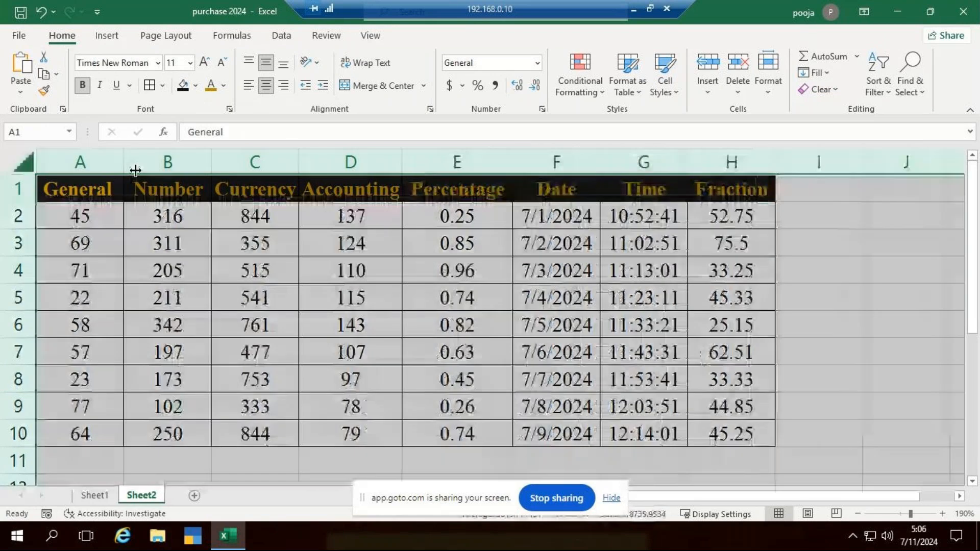
{"action": "double_click", "coordinate": [123, 162]}
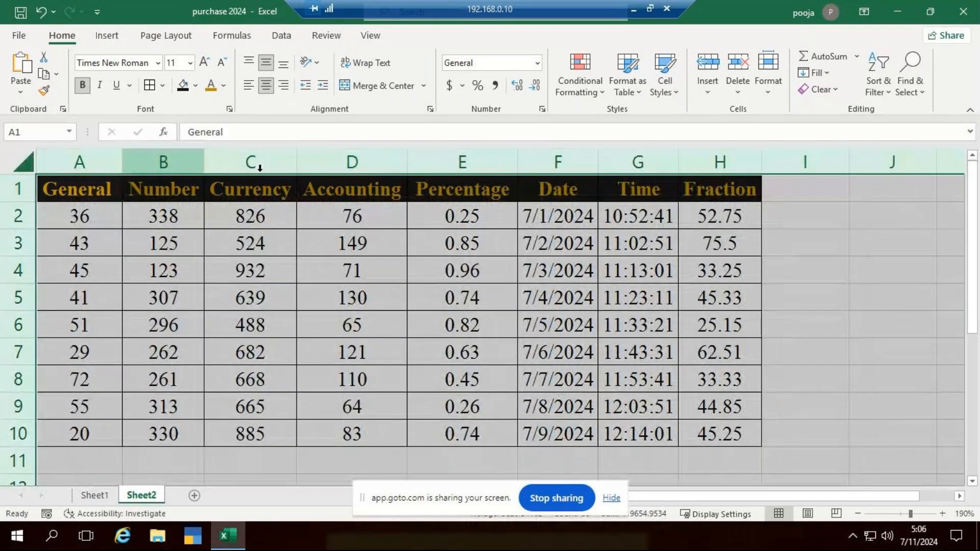
{"action": "double_click", "coordinate": [296, 165]}
{"action": "double_click", "coordinate": [414, 166]}
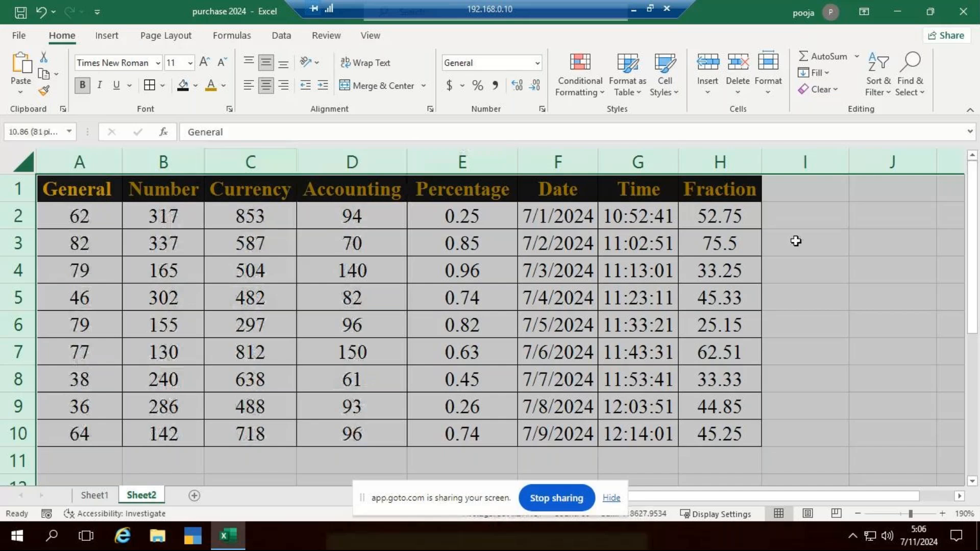
{"action": "left_click", "coordinate": [779, 241]}
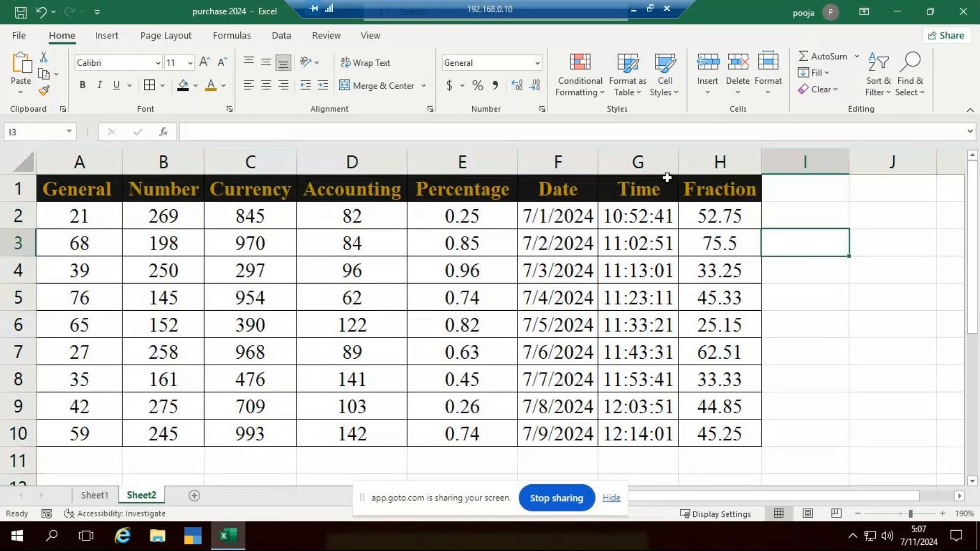
{"action": "double_click", "coordinate": [679, 163]}
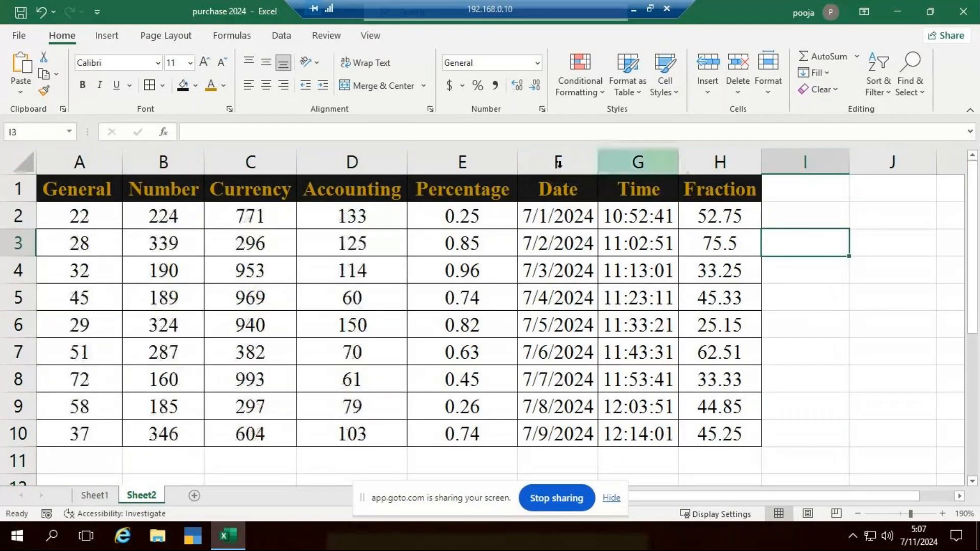
{"action": "left_click", "coordinate": [846, 370]}
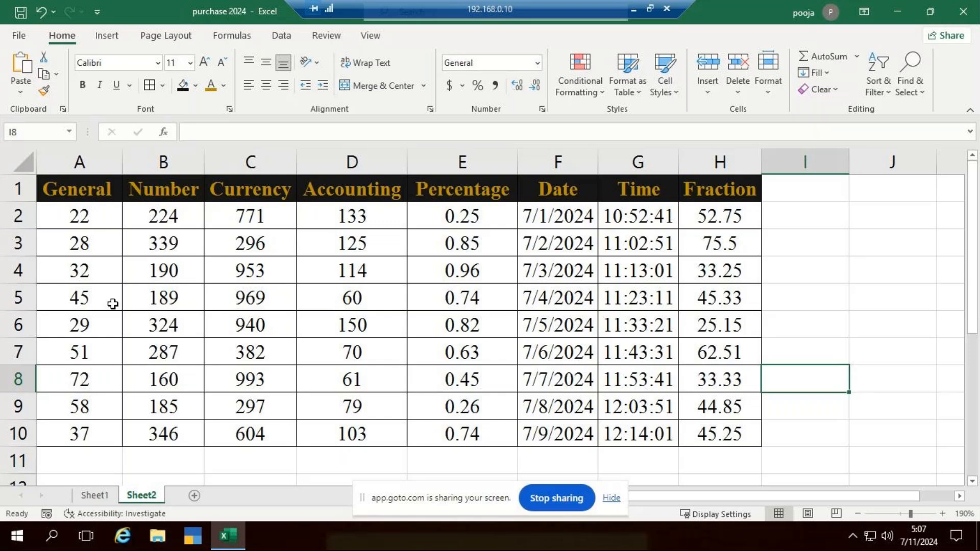
Apply the Number format to the values in B2:B10 under Number
{"action": "left_click", "coordinate": [165, 220]}
{"action": "left_click_drag", "start_coordinate": [164, 220], "coordinate": [175, 434]}
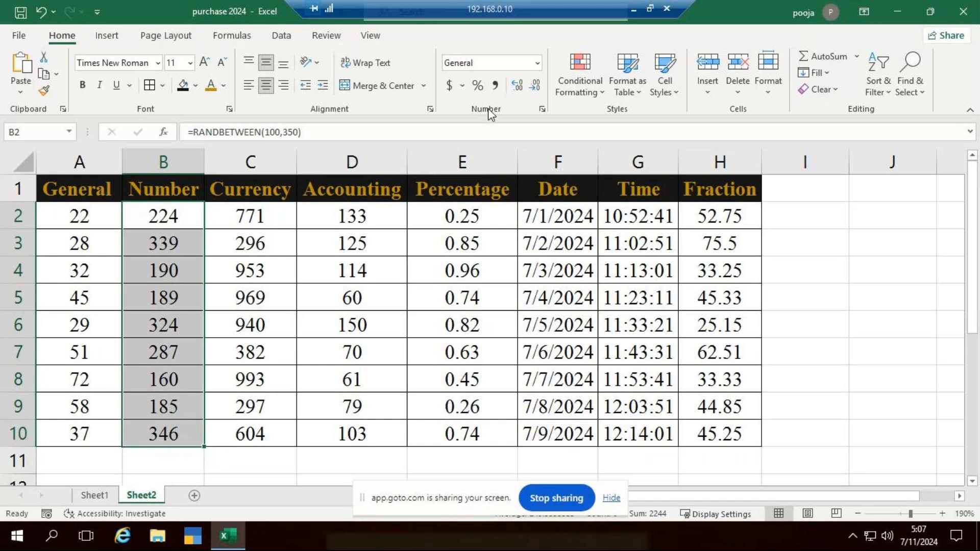
{"action": "left_click", "coordinate": [539, 67]}
{"action": "left_click", "coordinate": [538, 65]}
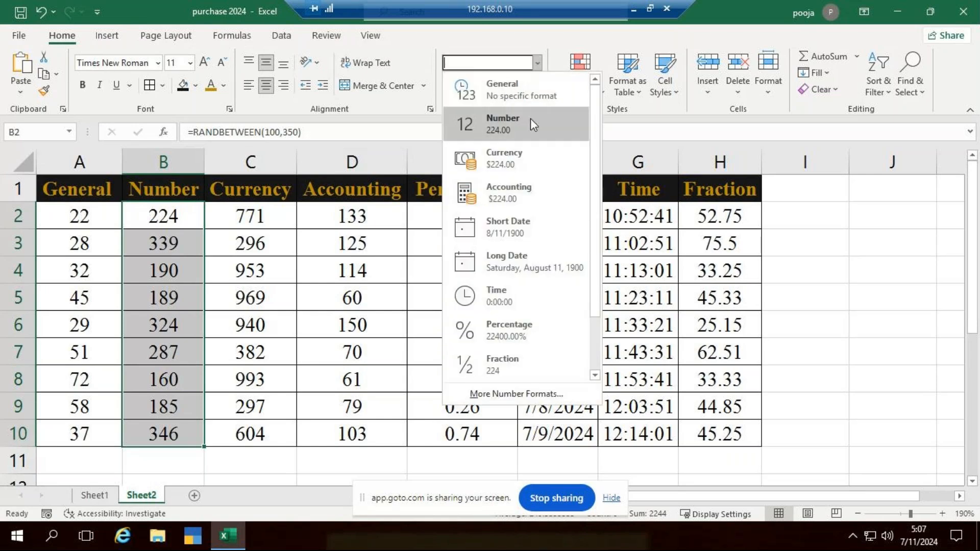
{"action": "left_click", "coordinate": [494, 123]}
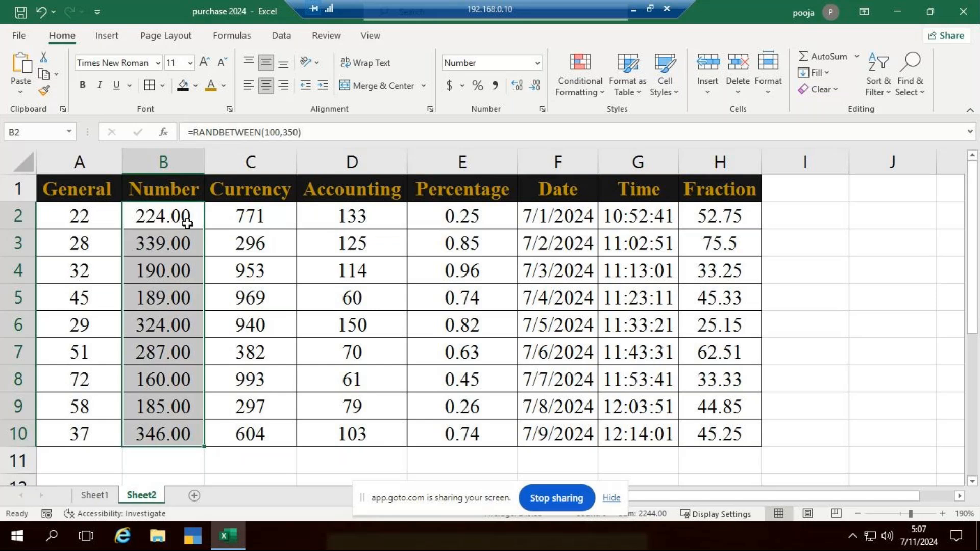
Increase the values in B2:B10 to six decimal places, and reduce them back to two
{"action": "left_click", "coordinate": [517, 85]}
{"action": "left_click", "coordinate": [517, 85]}
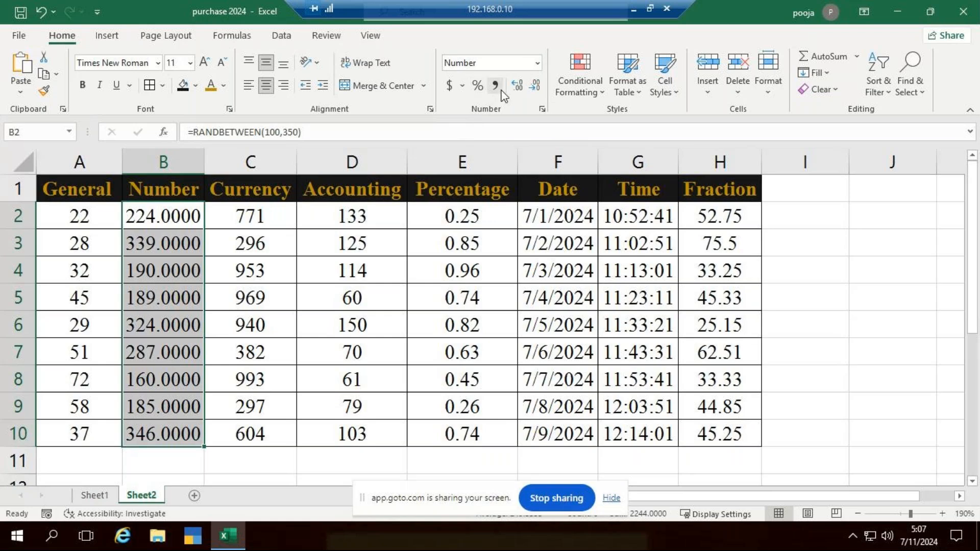
{"action": "left_click", "coordinate": [518, 85]}
{"action": "left_click", "coordinate": [517, 85]}
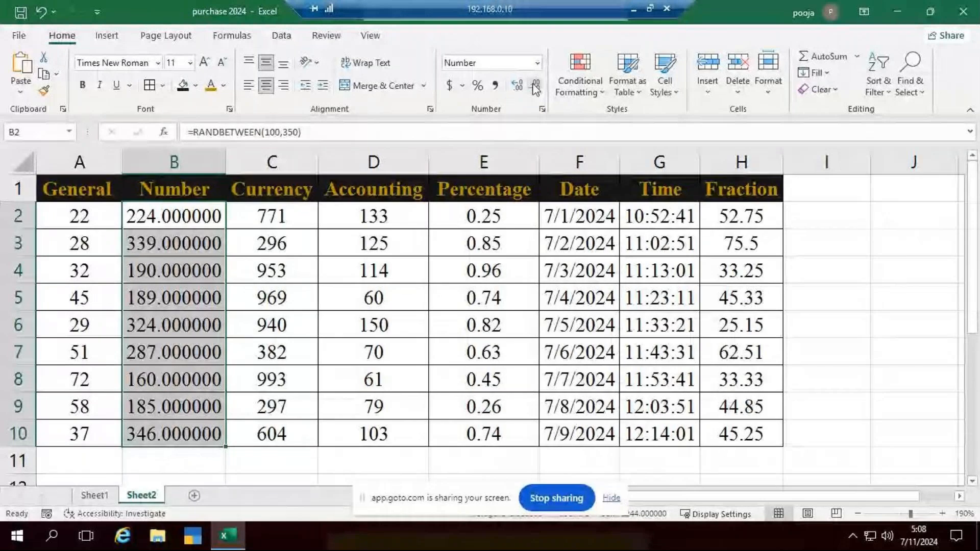
{"action": "left_click", "coordinate": [535, 87]}
{"action": "left_click", "coordinate": [535, 86]}
{"action": "left_click", "coordinate": [535, 87]}
{"action": "left_click", "coordinate": [535, 86]}
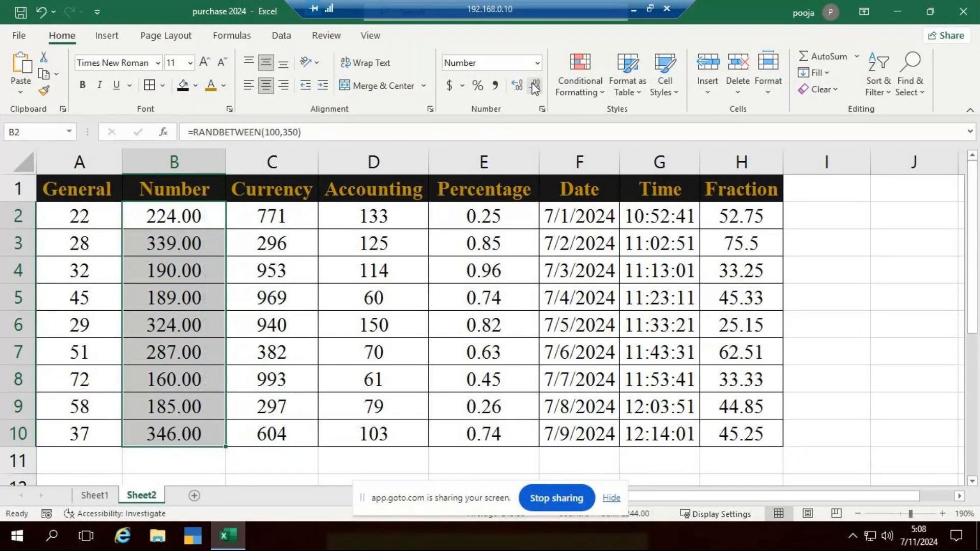
{"action": "left_click", "coordinate": [526, 86]}
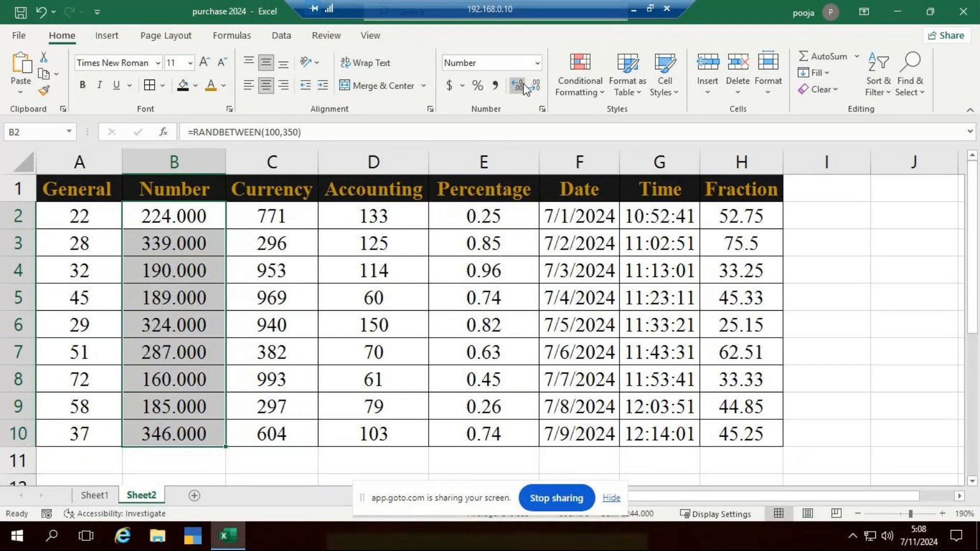
{"action": "left_click", "coordinate": [536, 87]}
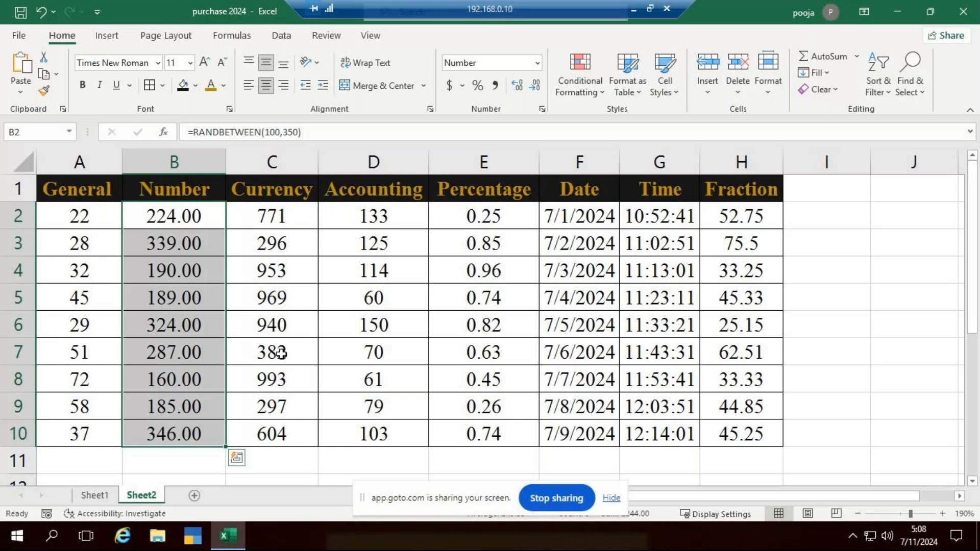
{"action": "left_click", "coordinate": [863, 278]}
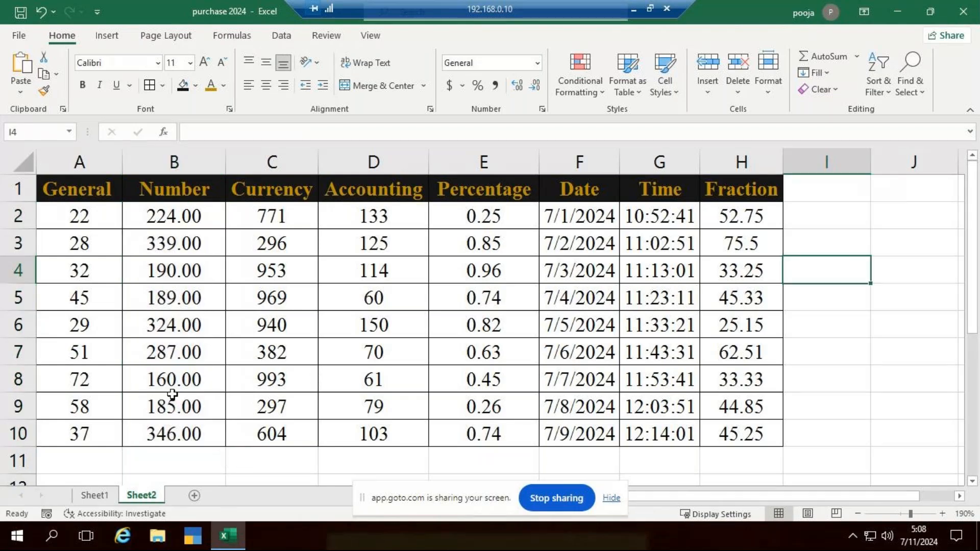
Enter the formula =RANDBETWEEN(10,100) in cell D18 below the table and select that cell
{"action": "scroll", "coordinate": [146, 398], "scroll_direction": "down", "scroll_amount": 5}
{"action": "left_click", "coordinate": [416, 238]}
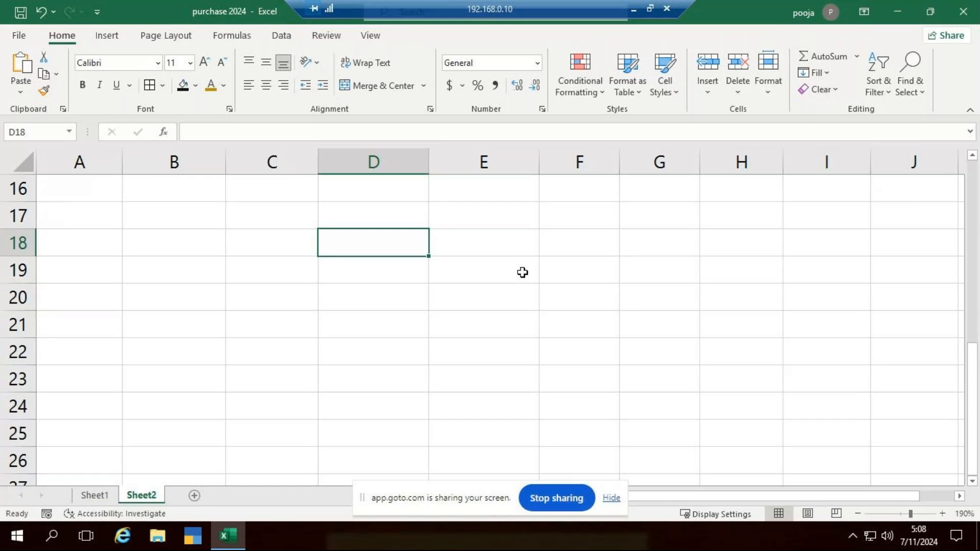
{"action": "type", "text": "=rand"}
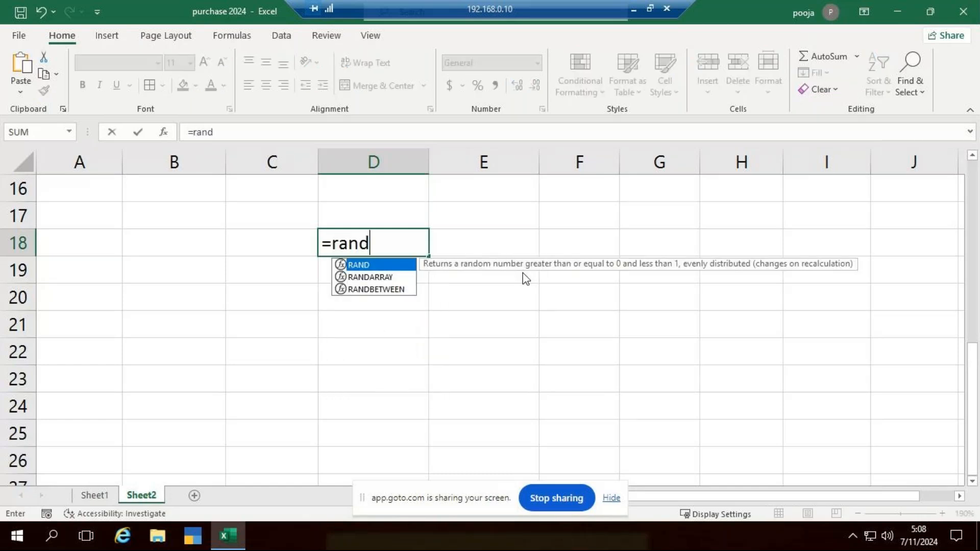
{"action": "key", "text": "Down"}
{"action": "key", "text": "Down"}
{"action": "key", "text": "Tab"}
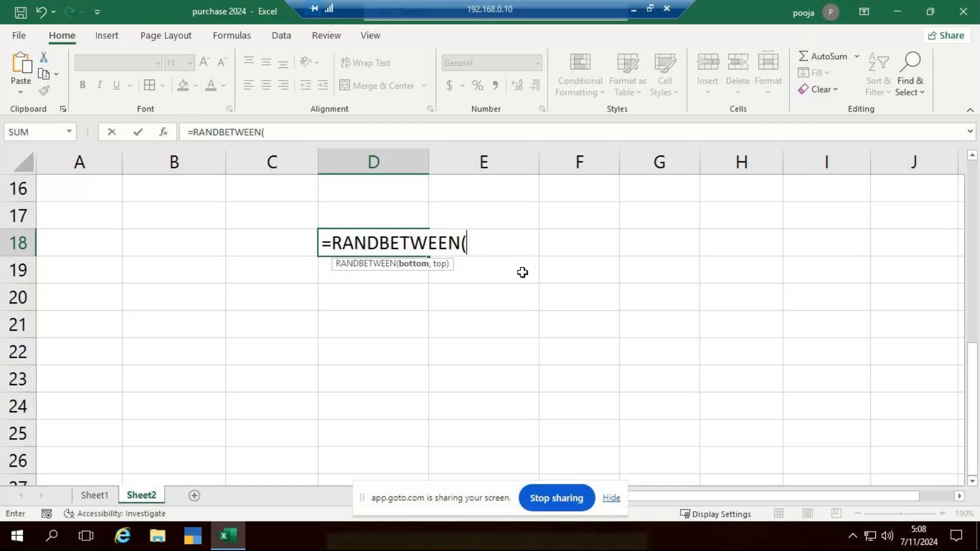
{"action": "type", "text": "10,"}
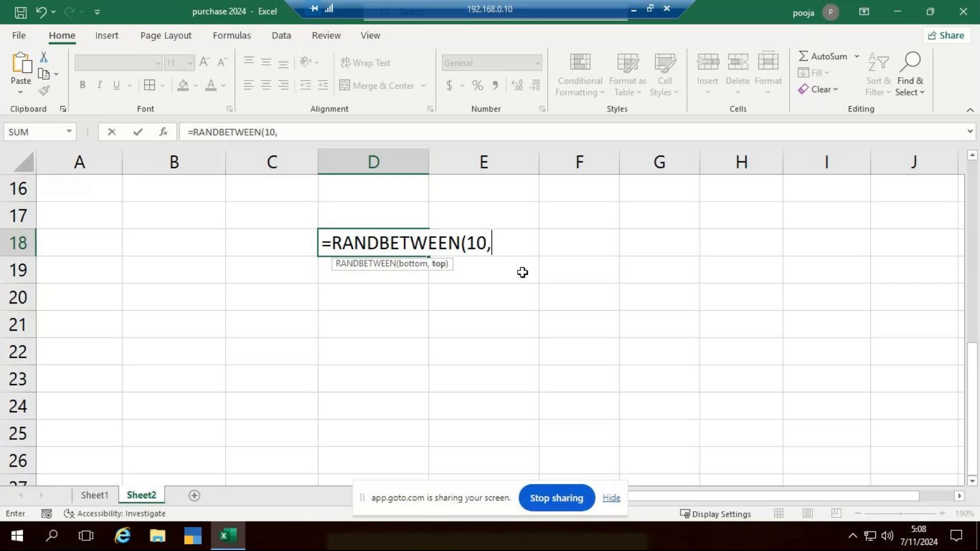
{"action": "type", "text": "100"}
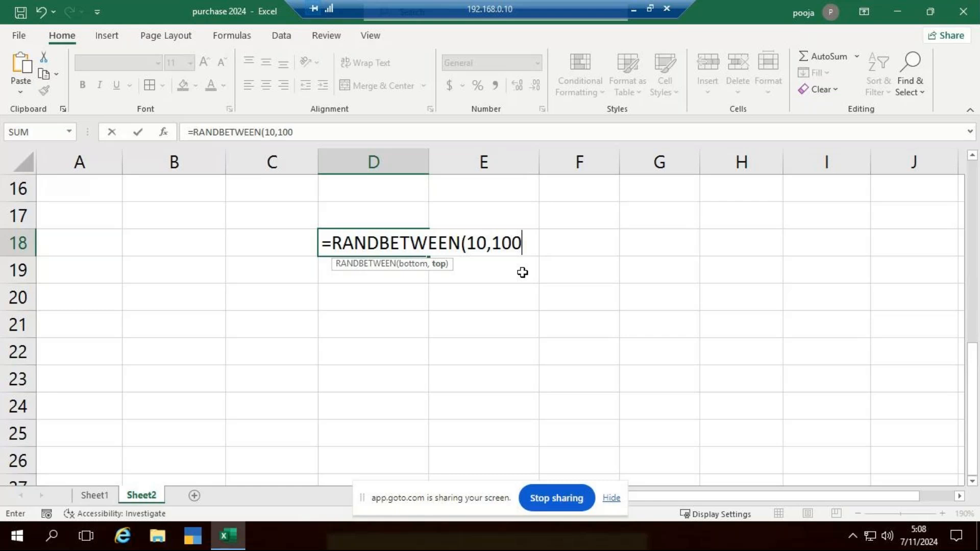
{"action": "type", "text": ")"}
{"action": "key", "text": "Return"}
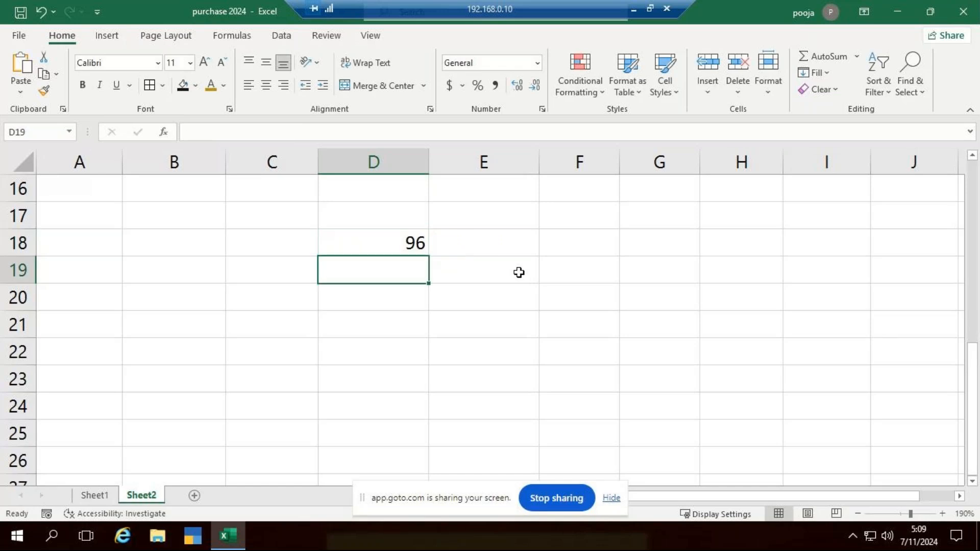
{"action": "left_click", "coordinate": [363, 236]}
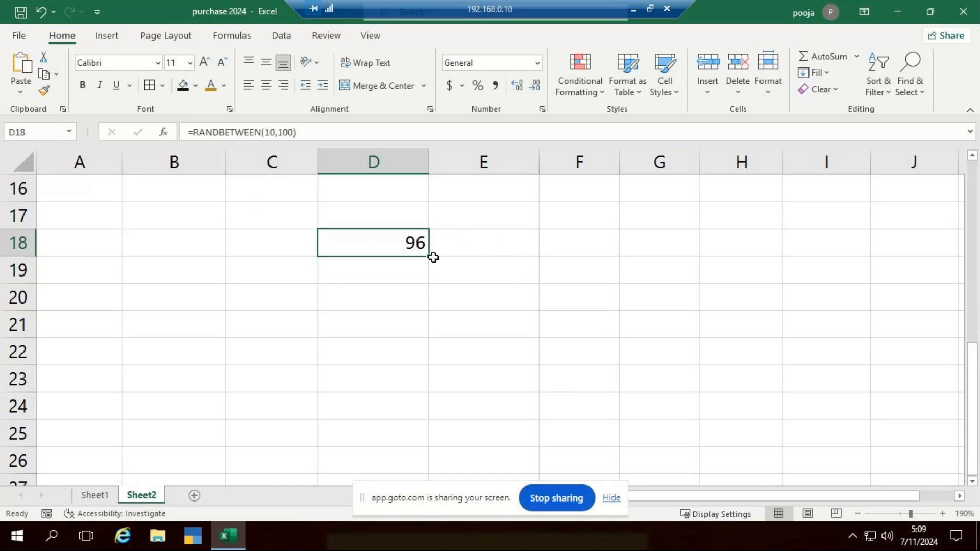
Fill the RANDBETWEEN formula in D18 down to D24, and clear D18:D24
{"action": "left_click_drag", "start_coordinate": [428, 258], "coordinate": [449, 404]}
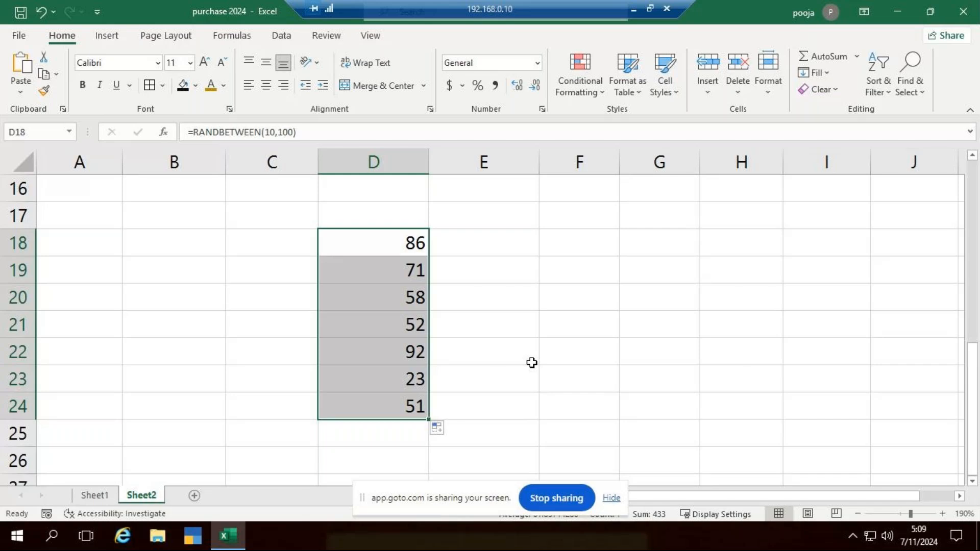
{"action": "key", "text": "Delete"}
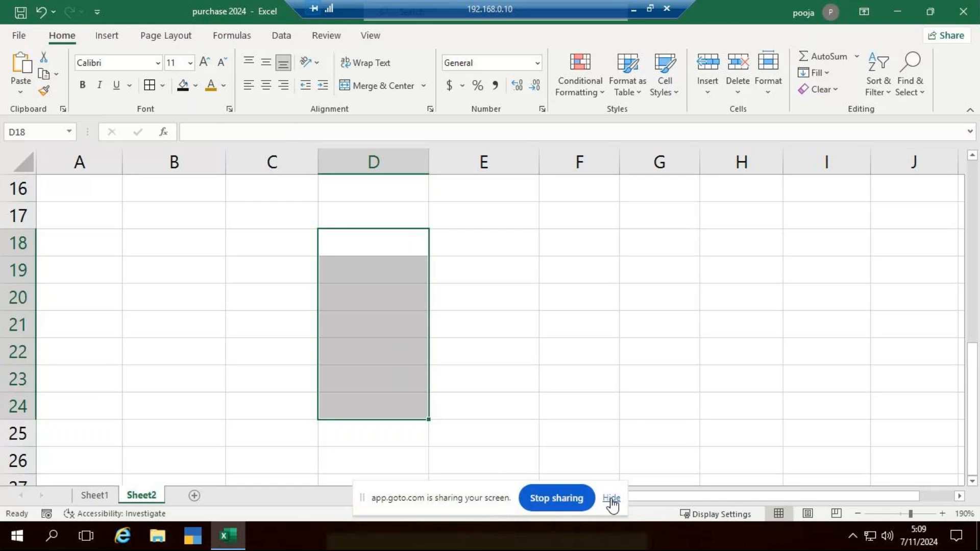
{"action": "left_click", "coordinate": [603, 358]}
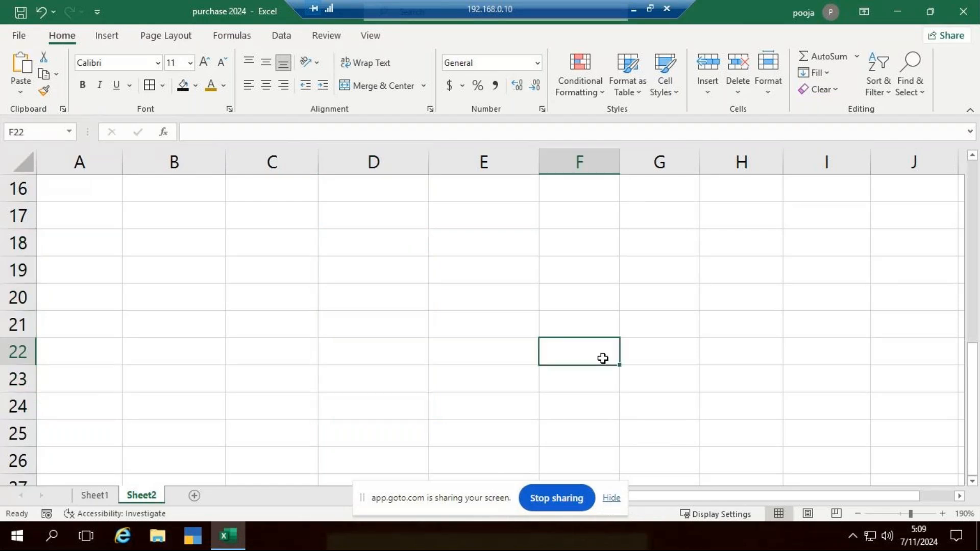
{"action": "scroll", "coordinate": [471, 350], "scroll_direction": "up", "scroll_amount": 5}
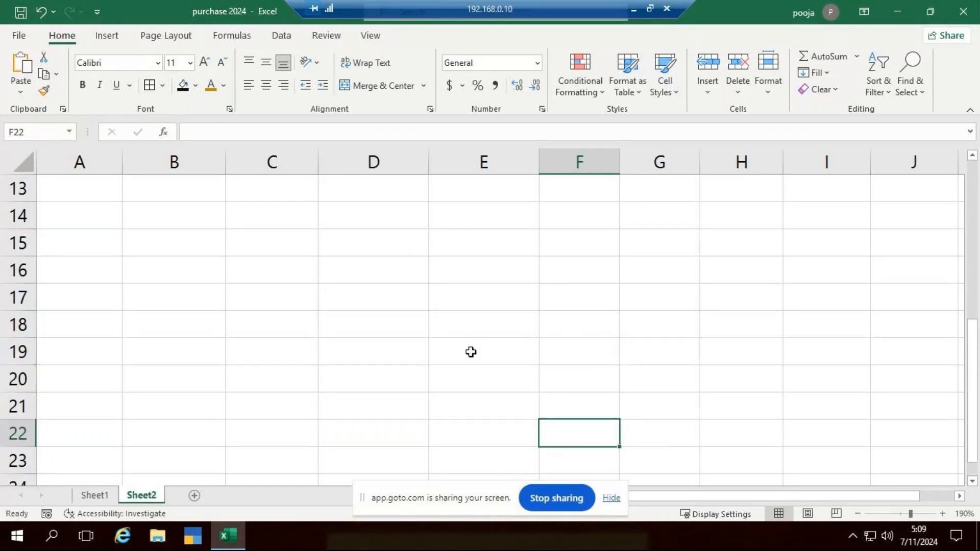
{"action": "left_click", "coordinate": [853, 301]}
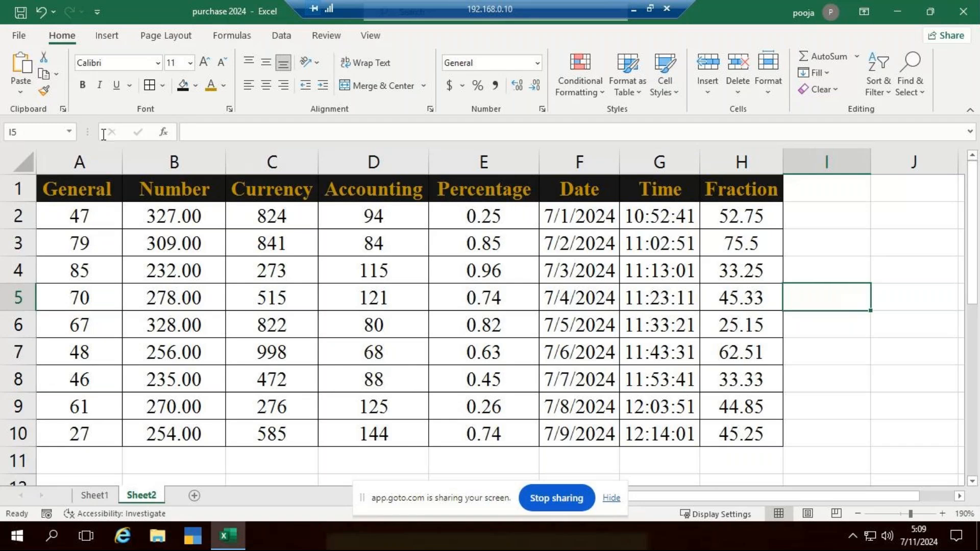
Apply the Currency format to the values in C2:C10 under Currency
{"action": "left_click", "coordinate": [197, 219]}
{"action": "left_click_drag", "start_coordinate": [197, 219], "coordinate": [183, 432]}
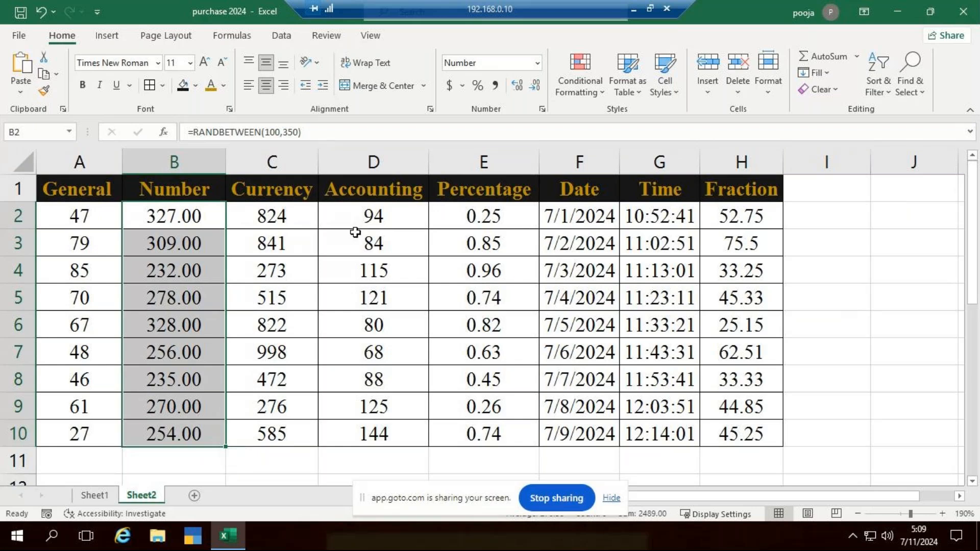
{"action": "left_click", "coordinate": [285, 219]}
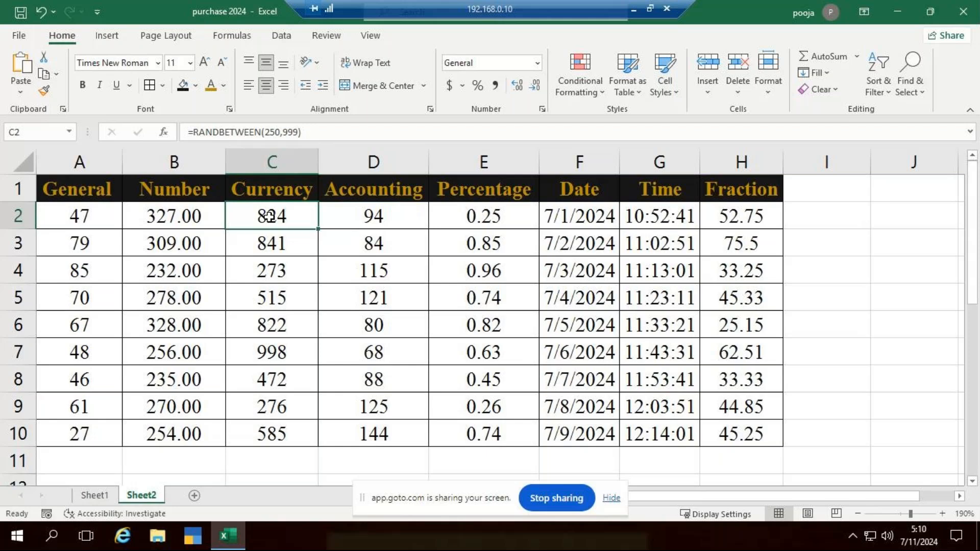
{"action": "left_click_drag", "start_coordinate": [269, 218], "coordinate": [255, 426]}
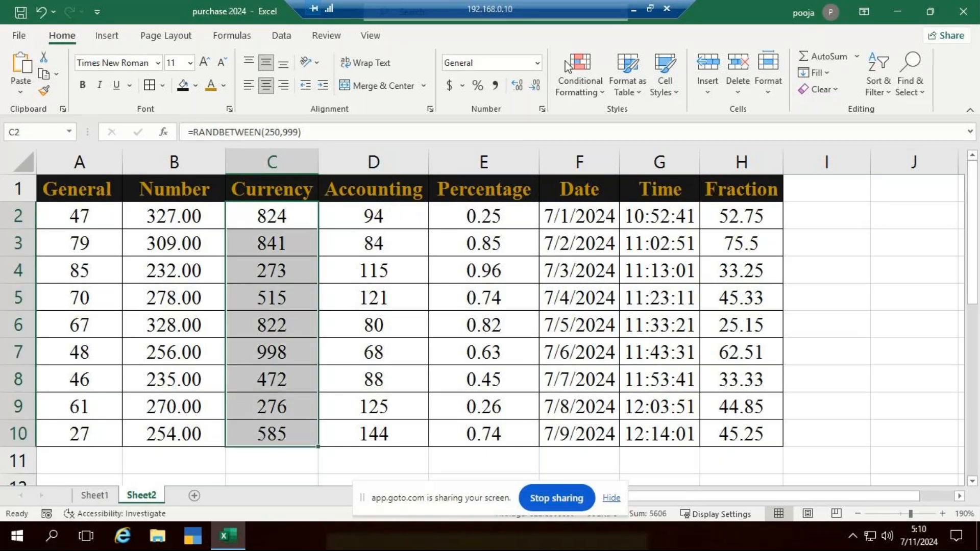
{"action": "left_click", "coordinate": [538, 65]}
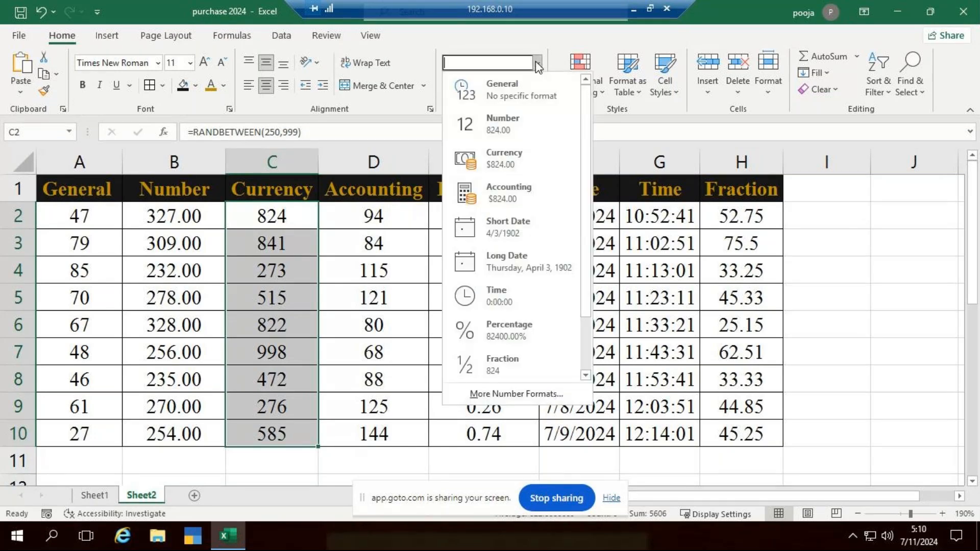
{"action": "left_click", "coordinate": [506, 158]}
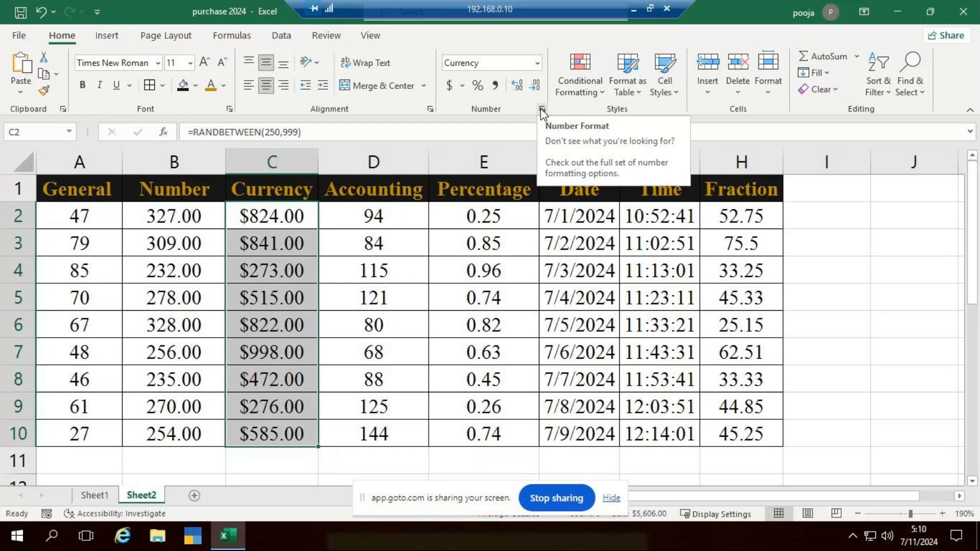
Choose ₹ English (India) as the currency symbol for C2:C10 in the detailed number format settings
{"action": "left_click", "coordinate": [542, 110]}
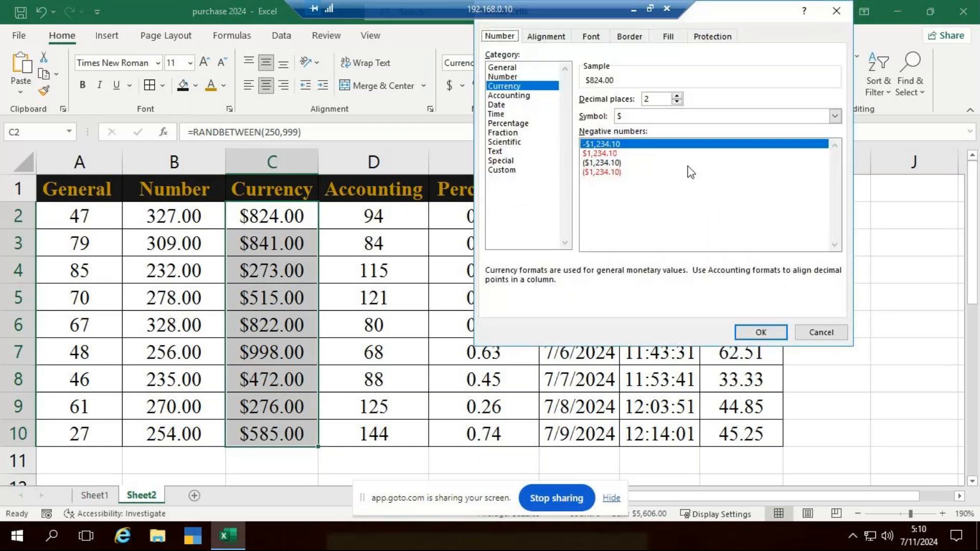
{"action": "left_click", "coordinate": [835, 118]}
{"action": "left_click_drag", "start_coordinate": [835, 139], "coordinate": [838, 174]}
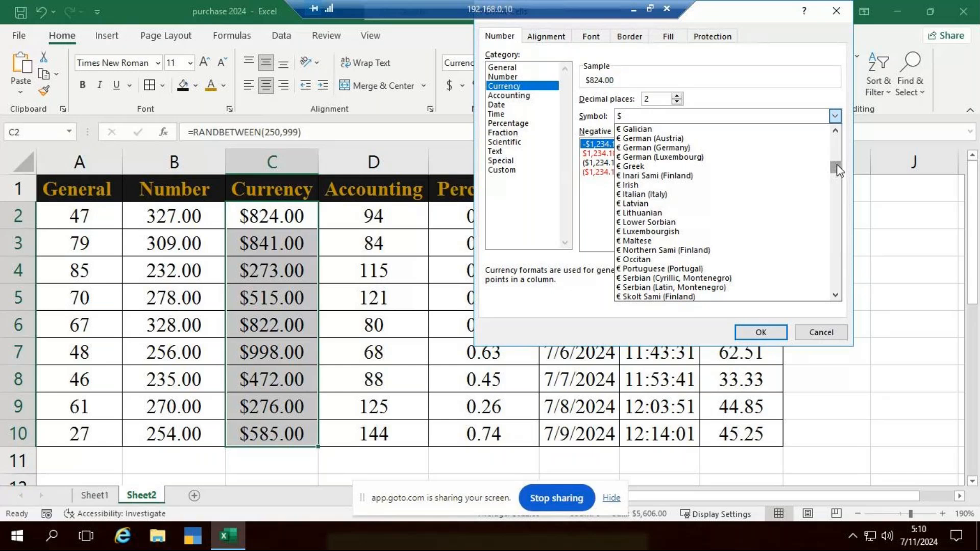
{"action": "left_click_drag", "start_coordinate": [838, 171], "coordinate": [719, 204]}
{"action": "scroll", "coordinate": [695, 212], "scroll_direction": "down", "scroll_amount": 2}
{"action": "scroll", "coordinate": [707, 222], "scroll_direction": "down", "scroll_amount": 4}
{"action": "scroll", "coordinate": [720, 227], "scroll_direction": "down", "scroll_amount": 3}
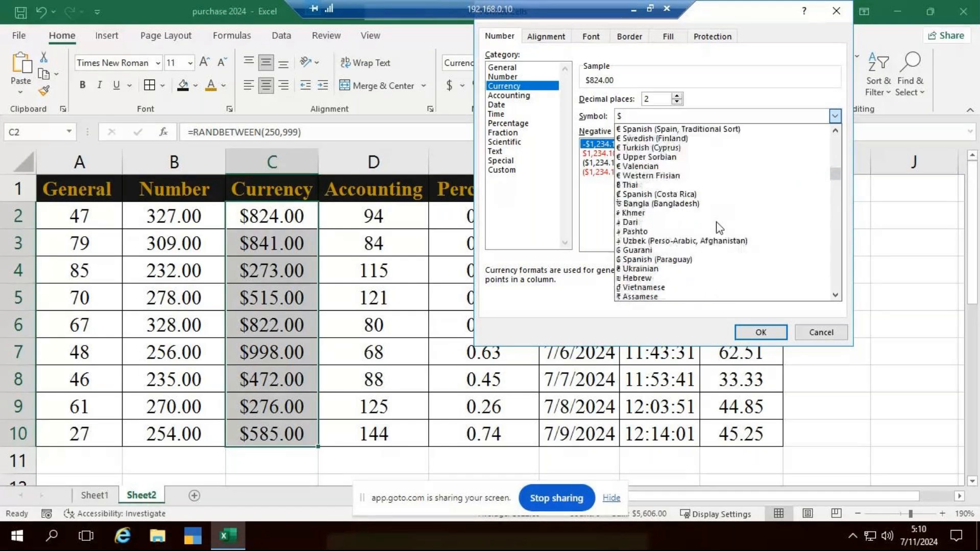
{"action": "scroll", "coordinate": [720, 227], "scroll_direction": "down", "scroll_amount": 4}
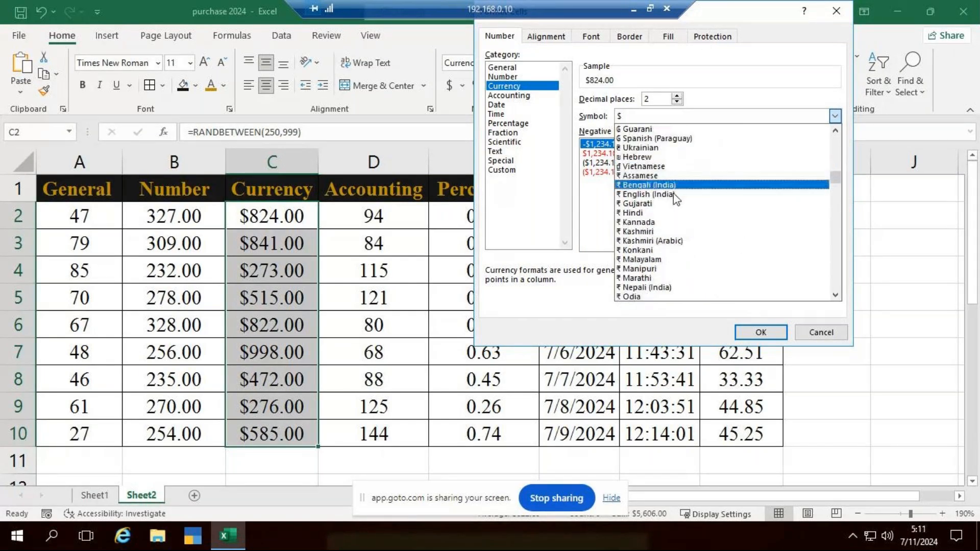
{"action": "left_click", "coordinate": [675, 186]}
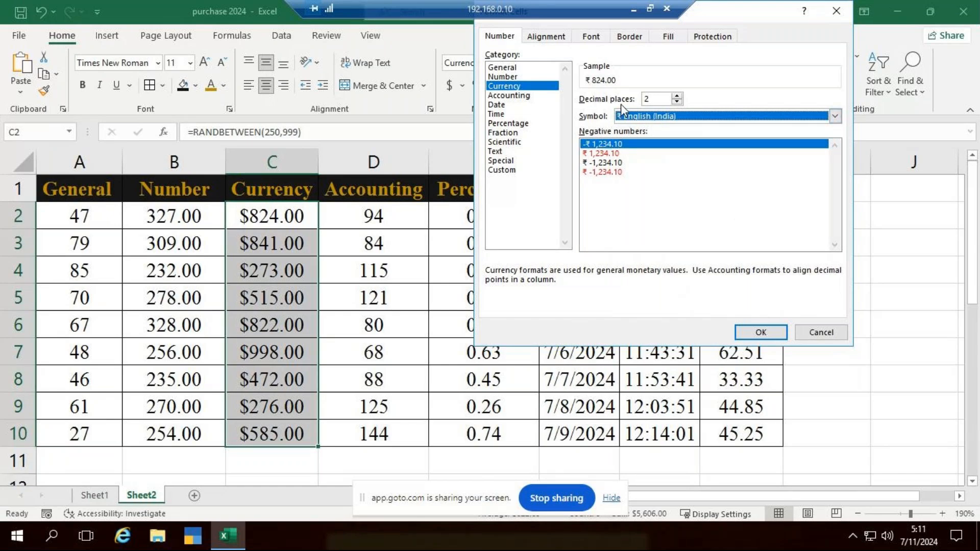
Raise the currency decimal places to 4, return them to 2, and apply the rupee format to C2:C10
{"action": "left_click", "coordinate": [678, 95]}
{"action": "left_click", "coordinate": [678, 96]}
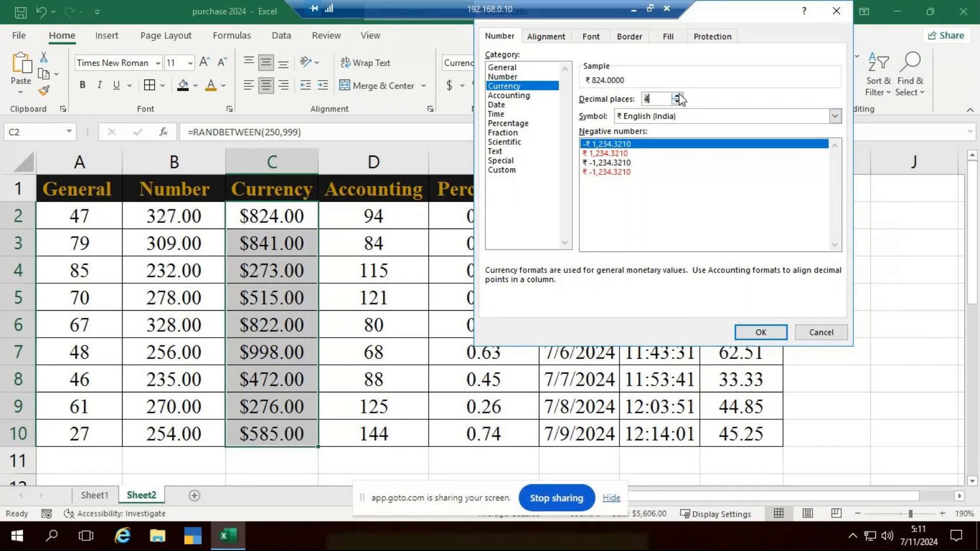
{"action": "left_click", "coordinate": [678, 101]}
{"action": "left_click", "coordinate": [678, 102]}
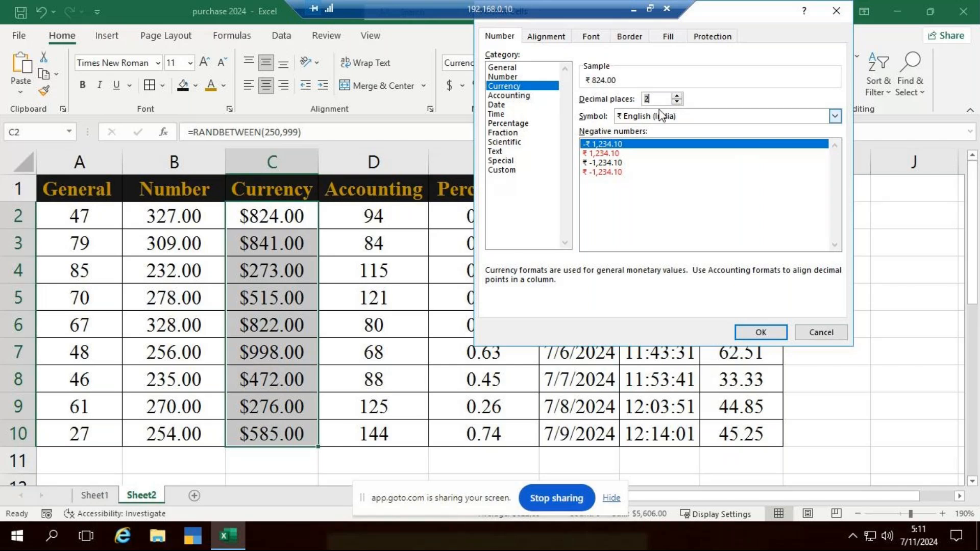
{"action": "left_click", "coordinate": [756, 326]}
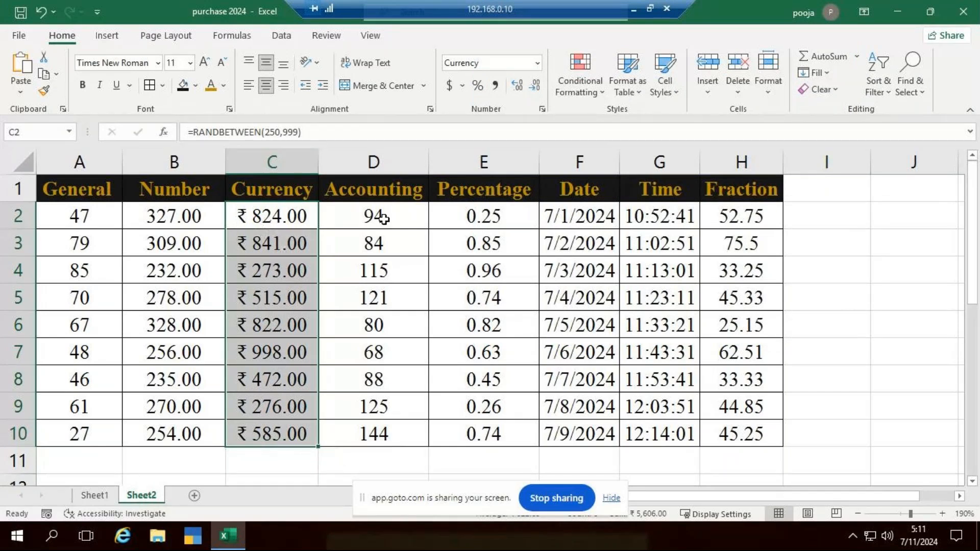
Look through the number formats for D2:D10, and undo the currency formatting of C2:C10 back to General
{"action": "left_click_drag", "start_coordinate": [384, 218], "coordinate": [409, 439]}
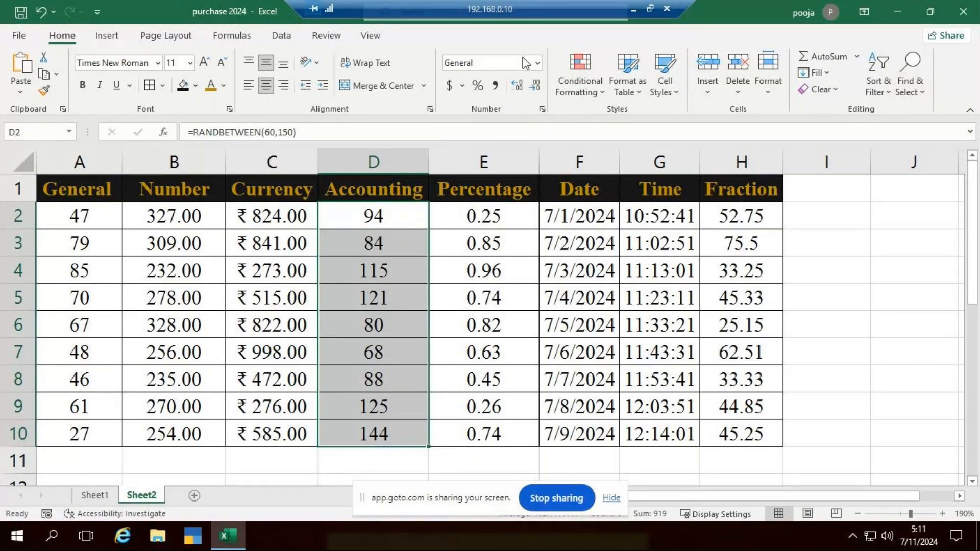
{"action": "left_click", "coordinate": [538, 62]}
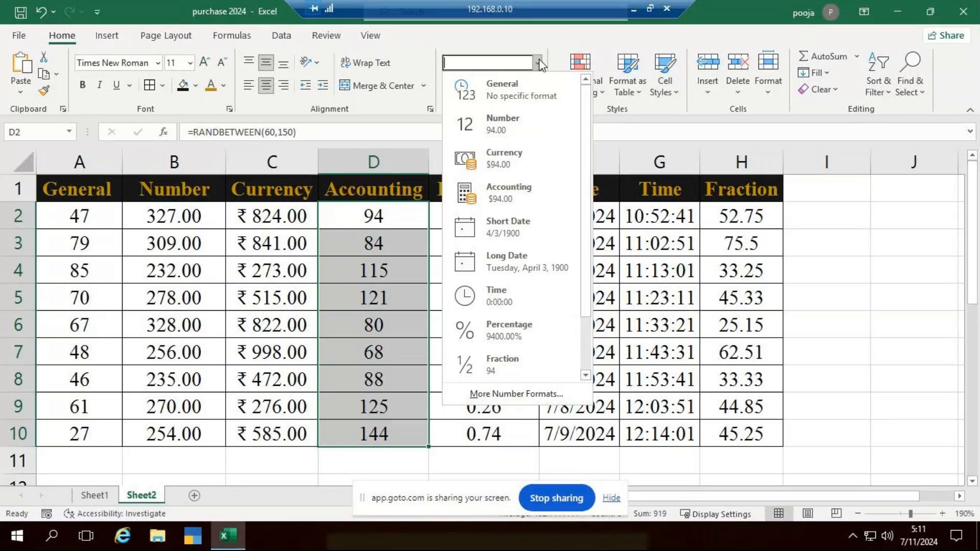
{"action": "left_click", "coordinate": [539, 60]}
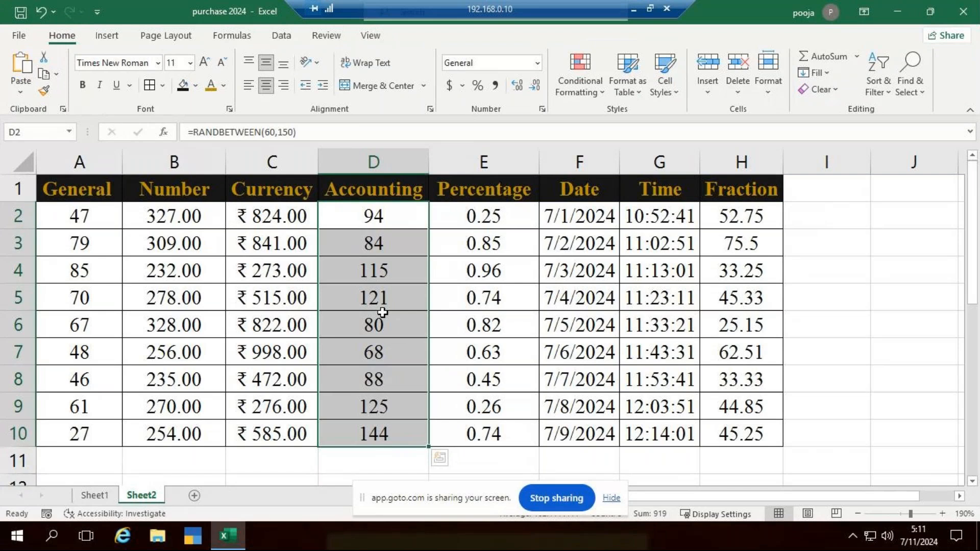
{"action": "key", "text": "ctrl+z"}
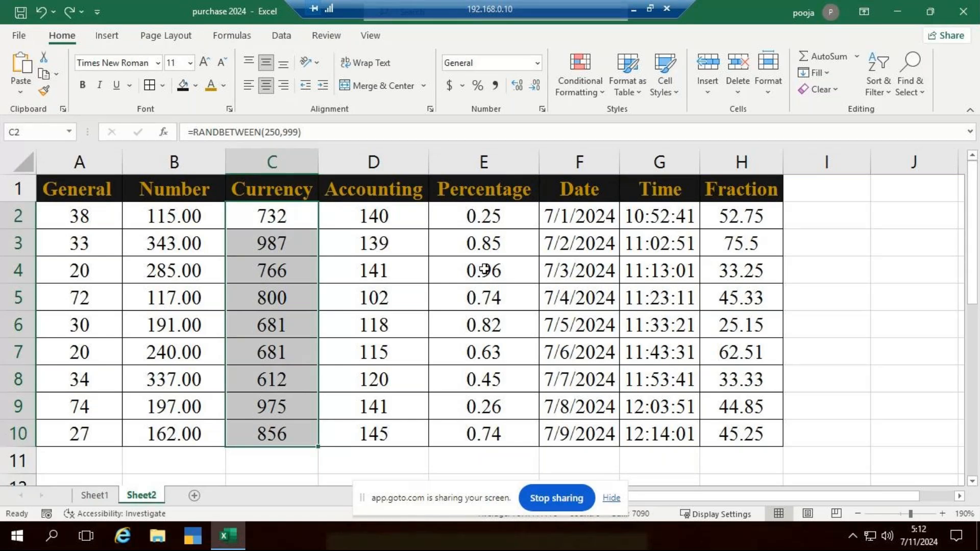
Reapply the Currency format to the values in C2:C10
{"action": "left_click_drag", "start_coordinate": [275, 217], "coordinate": [272, 434]}
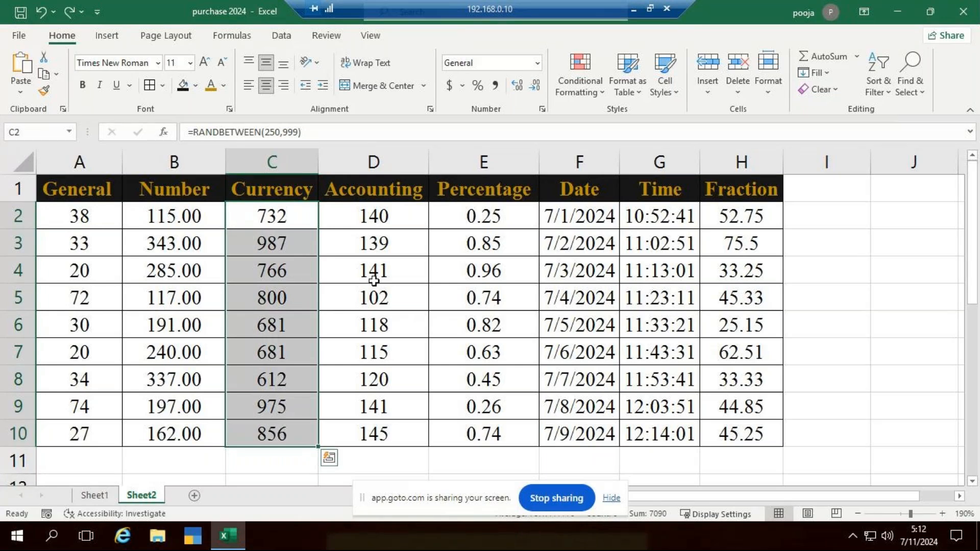
{"action": "left_click", "coordinate": [537, 68]}
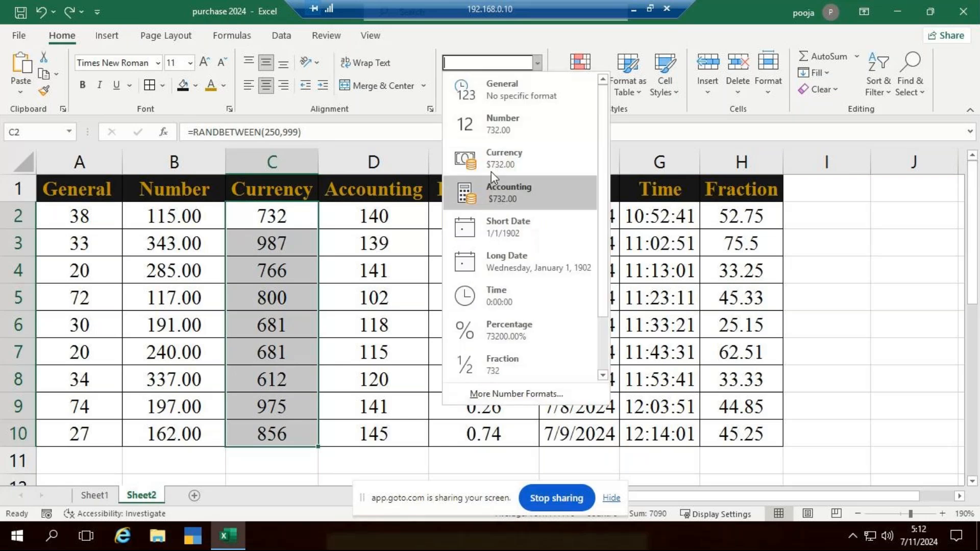
{"action": "left_click", "coordinate": [494, 162]}
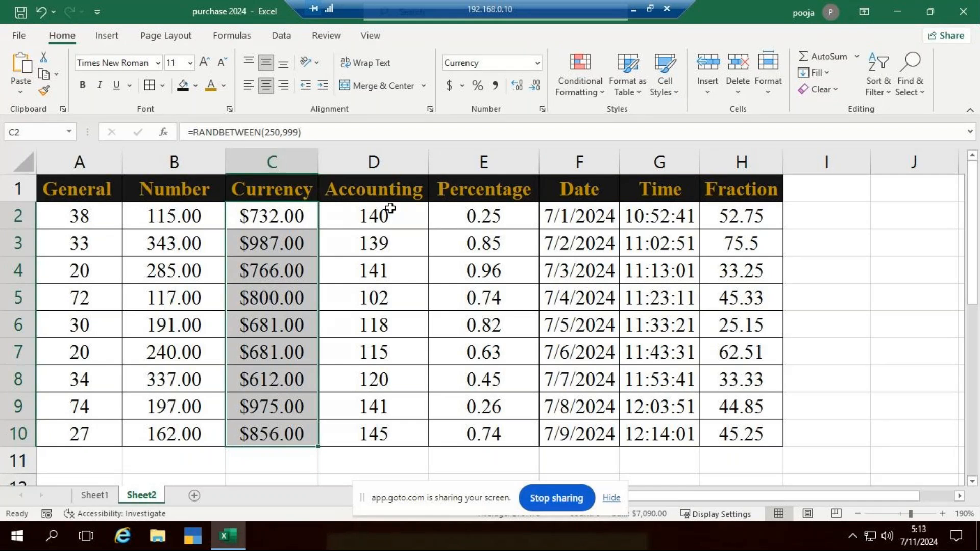
Change the currency symbol of C2:C10 to ₹ English (India), keeping two decimal places
{"action": "left_click", "coordinate": [542, 109]}
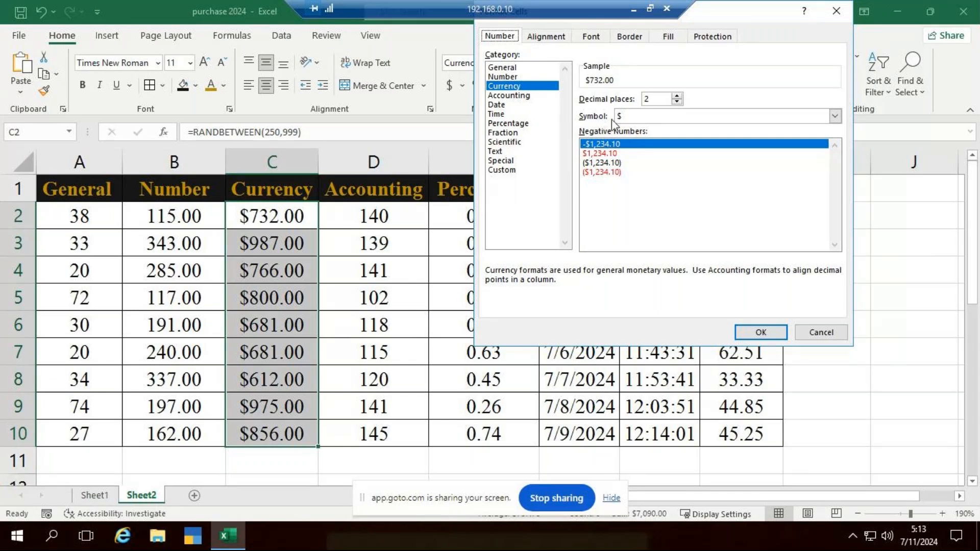
{"action": "left_click", "coordinate": [835, 116]}
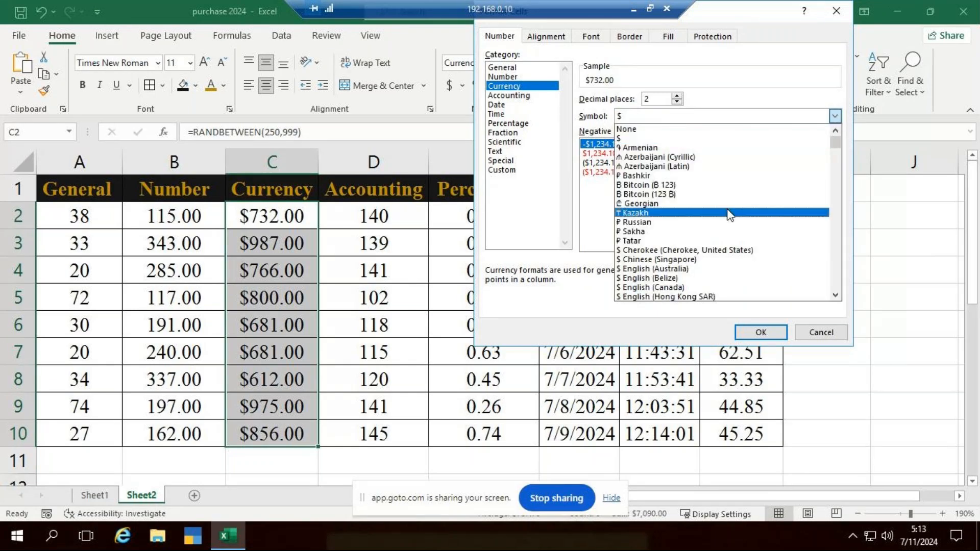
{"action": "scroll", "coordinate": [728, 212], "scroll_direction": "down", "scroll_amount": 2}
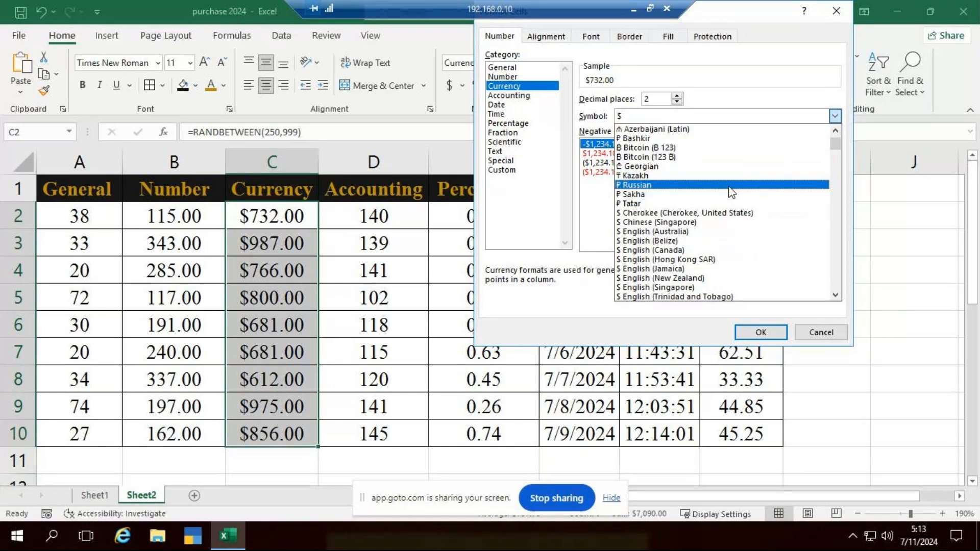
{"action": "scroll", "coordinate": [729, 187], "scroll_direction": "down", "scroll_amount": 1}
{"action": "left_click_drag", "start_coordinate": [836, 149], "coordinate": [836, 173]}
{"action": "scroll", "coordinate": [693, 207], "scroll_direction": "down", "scroll_amount": 4}
{"action": "scroll", "coordinate": [694, 207], "scroll_direction": "down", "scroll_amount": 5}
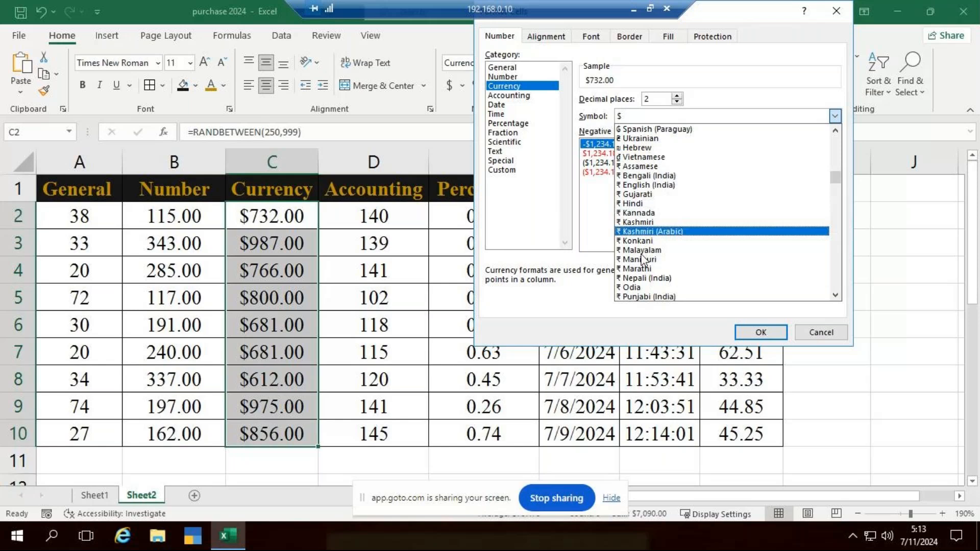
{"action": "left_click", "coordinate": [653, 186]}
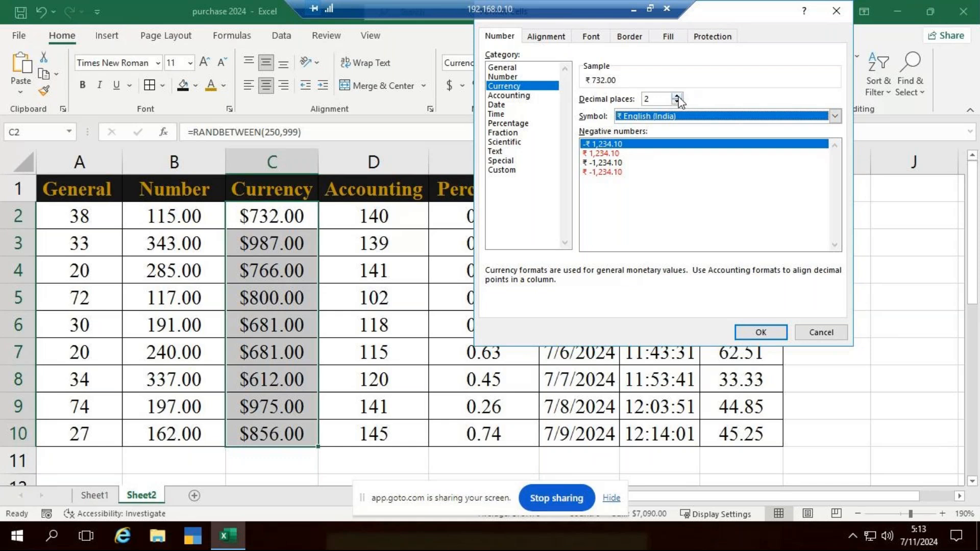
{"action": "left_click", "coordinate": [746, 333]}
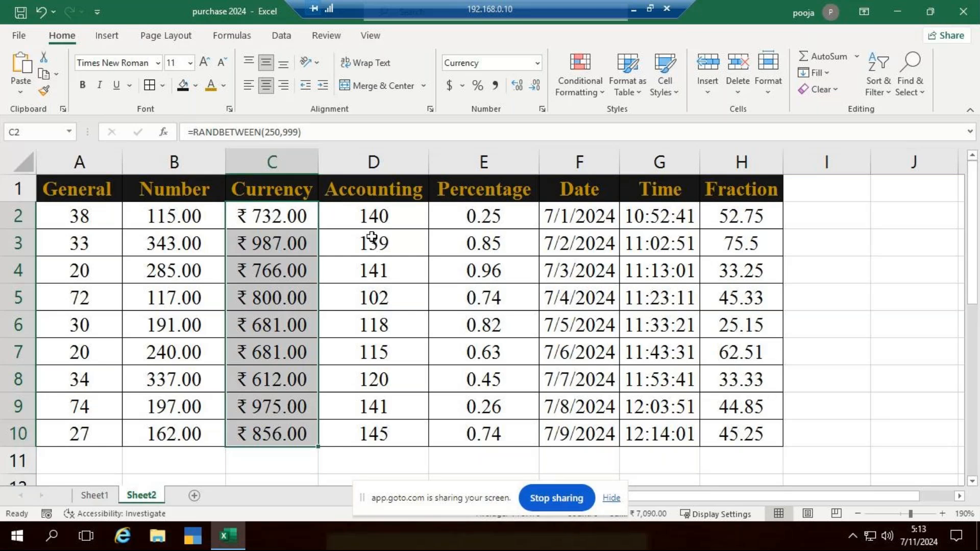
Apply the Accounting number format to the values in D2:D10
{"action": "left_click_drag", "start_coordinate": [372, 216], "coordinate": [377, 432]}
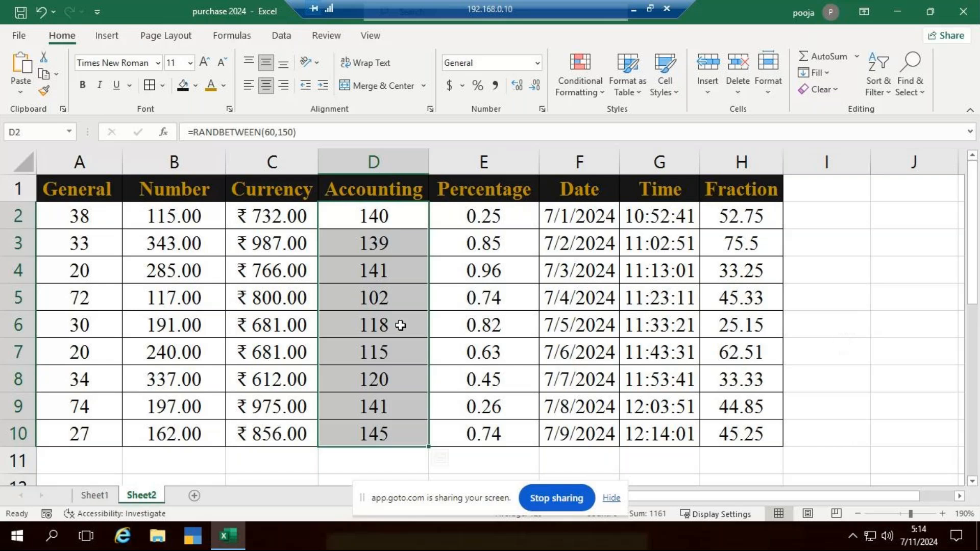
{"action": "left_click", "coordinate": [538, 64]}
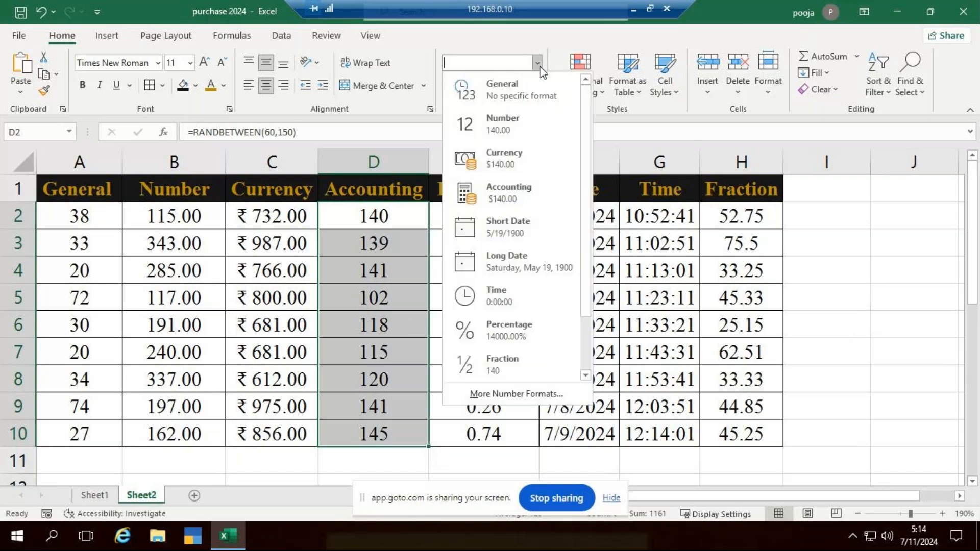
{"action": "left_click", "coordinate": [513, 193]}
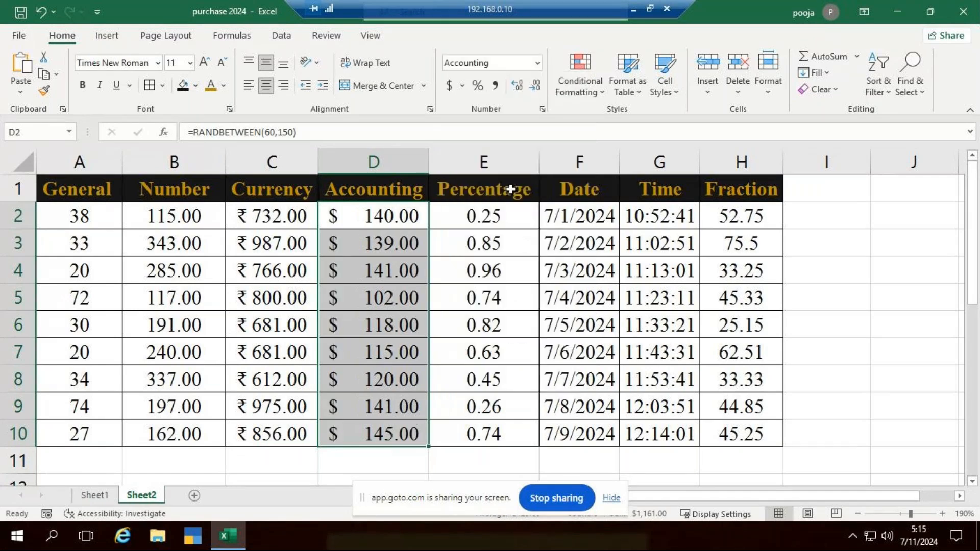
Change the accounting symbol of D2:D10 to ₹ English (India), keeping two decimal places
{"action": "left_click", "coordinate": [542, 109]}
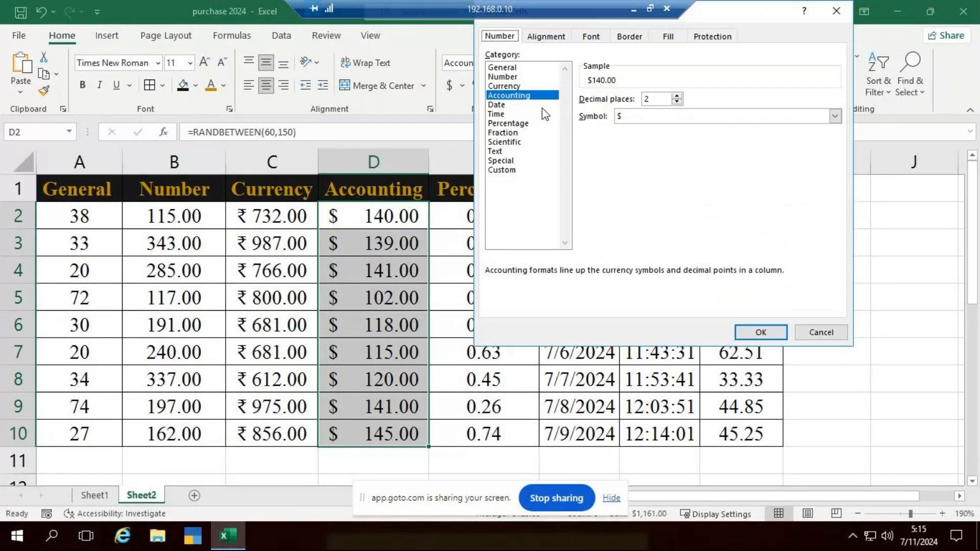
{"action": "left_click", "coordinate": [834, 119]}
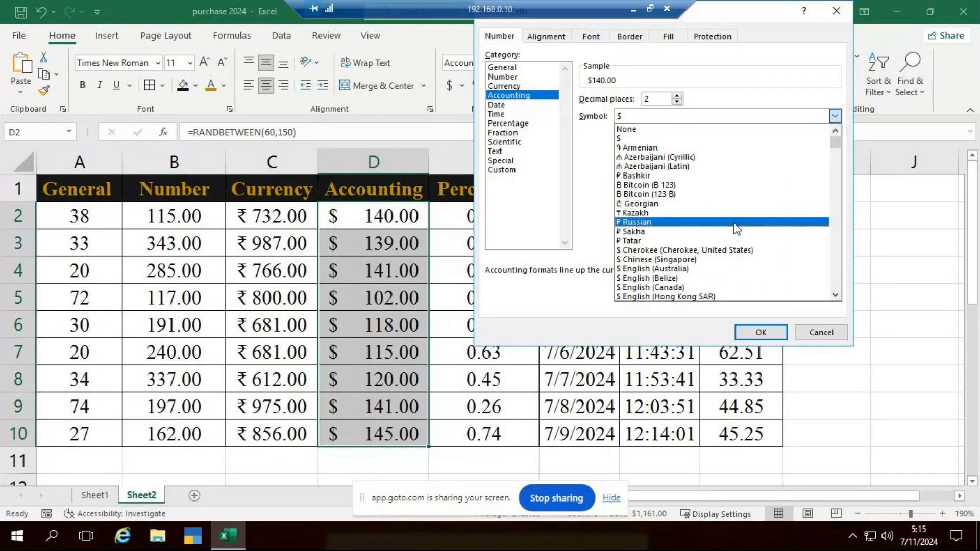
{"action": "left_click_drag", "start_coordinate": [836, 142], "coordinate": [838, 180]}
{"action": "scroll", "coordinate": [627, 281], "scroll_direction": "down", "scroll_amount": 2}
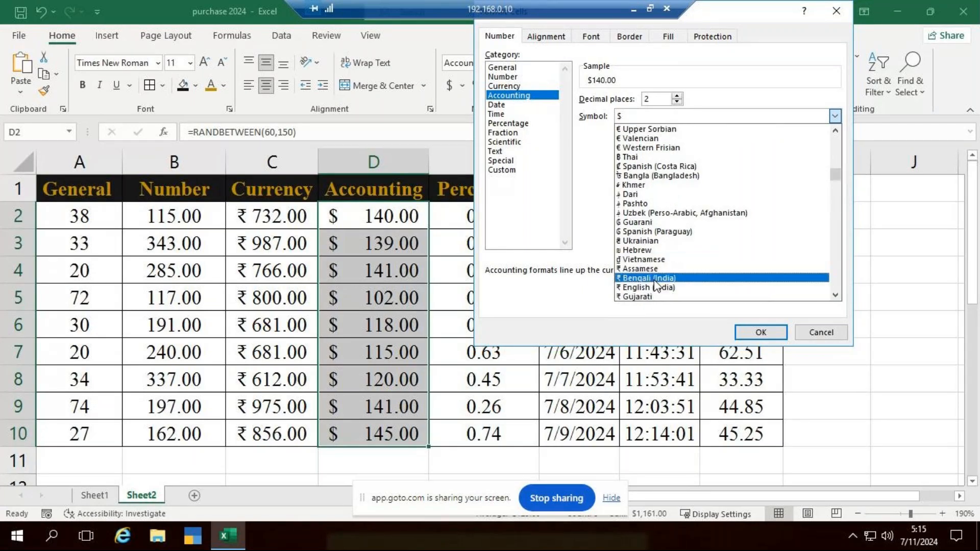
{"action": "left_click", "coordinate": [659, 288]}
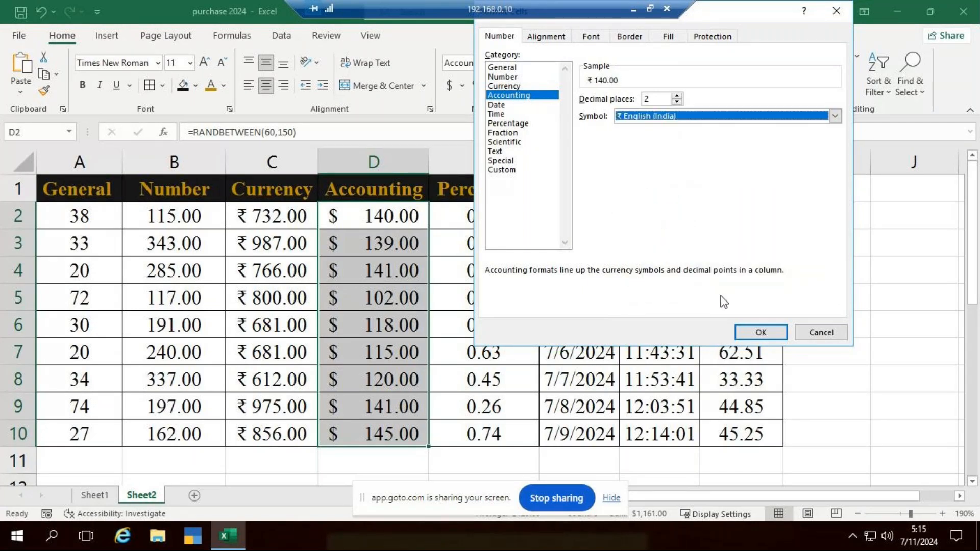
{"action": "left_click", "coordinate": [757, 333]}
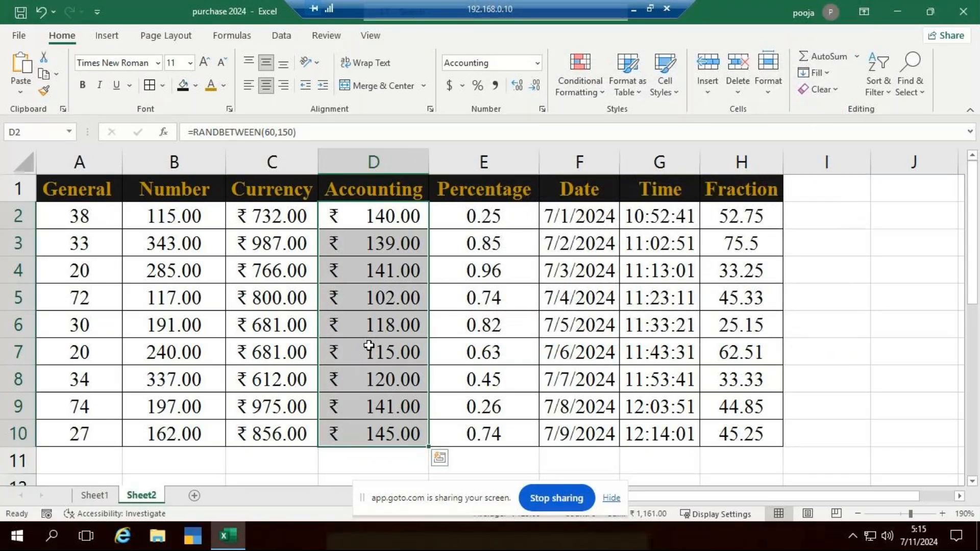
Format E2:E10 as Percentage and reduce the values to zero decimal places
{"action": "left_click_drag", "start_coordinate": [489, 211], "coordinate": [477, 433]}
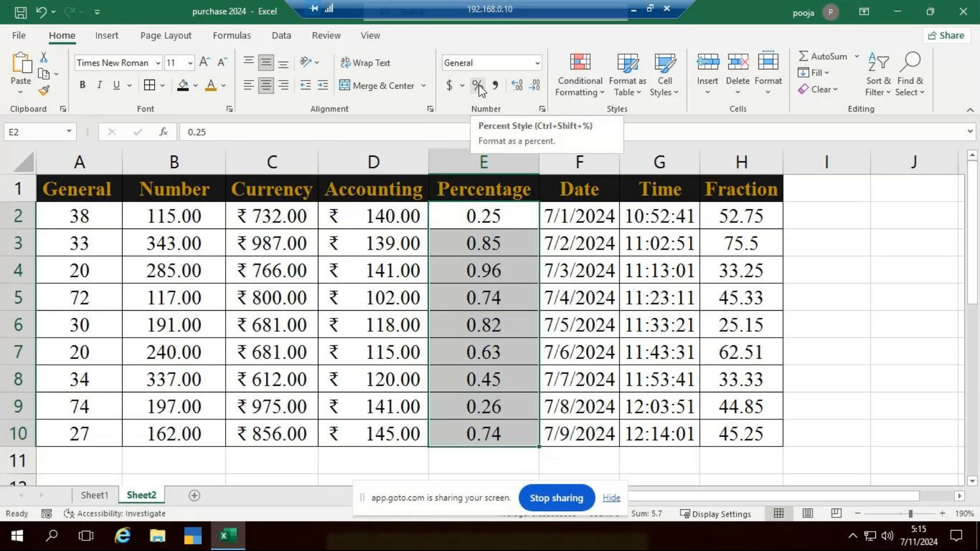
{"action": "left_click", "coordinate": [537, 63]}
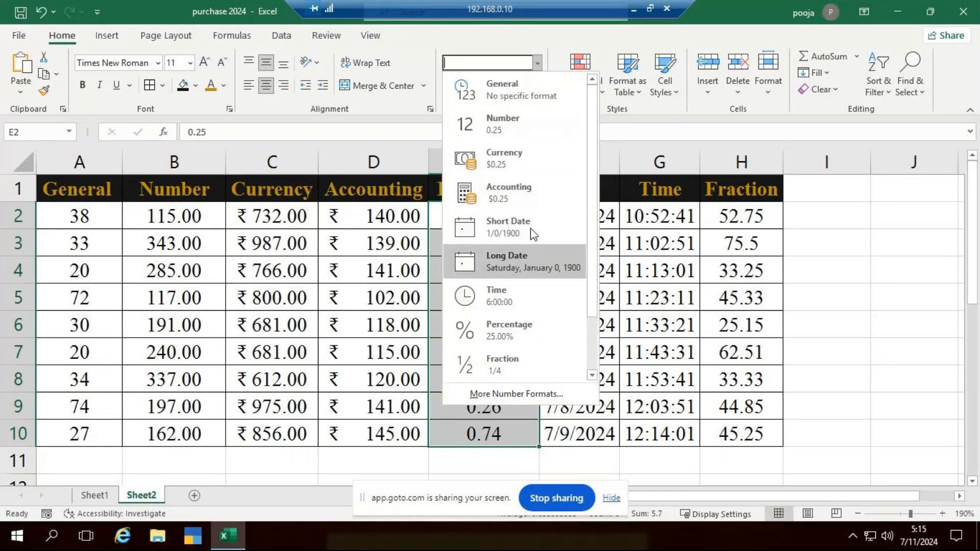
{"action": "left_click", "coordinate": [501, 330]}
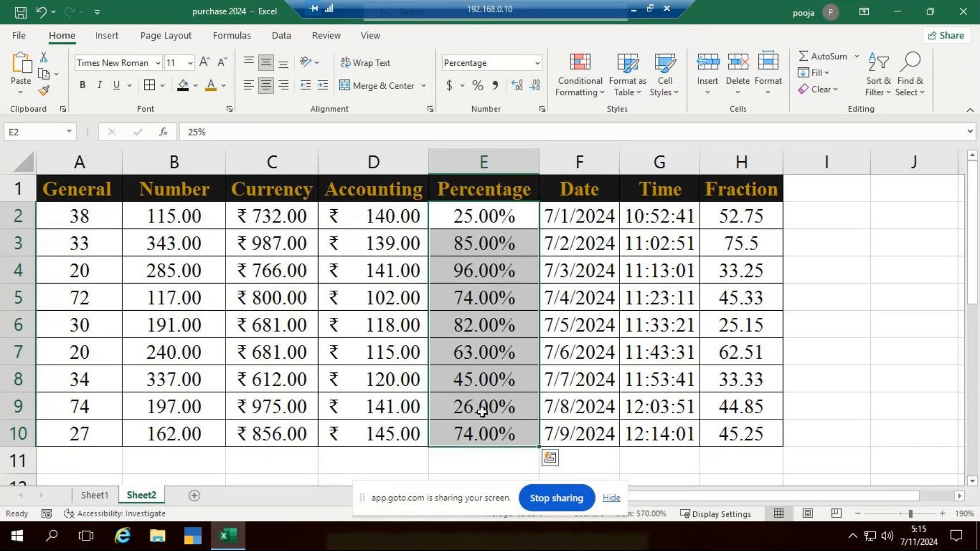
{"action": "left_click", "coordinate": [536, 88]}
{"action": "left_click", "coordinate": [536, 88]}
{"action": "left_click", "coordinate": [536, 88]}
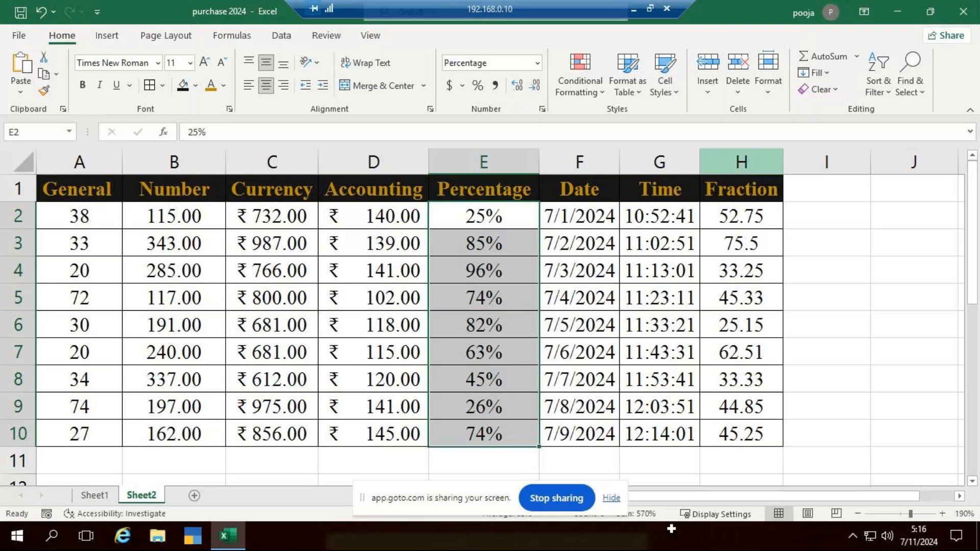
Apply the Long Date format to the dates in F2:F10
{"action": "left_click_drag", "start_coordinate": [582, 215], "coordinate": [569, 439]}
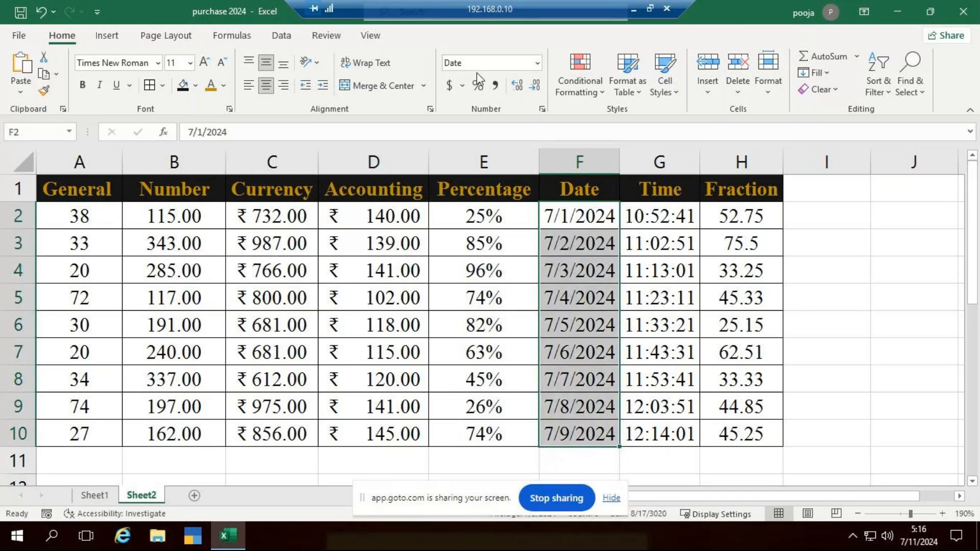
{"action": "left_click", "coordinate": [537, 62]}
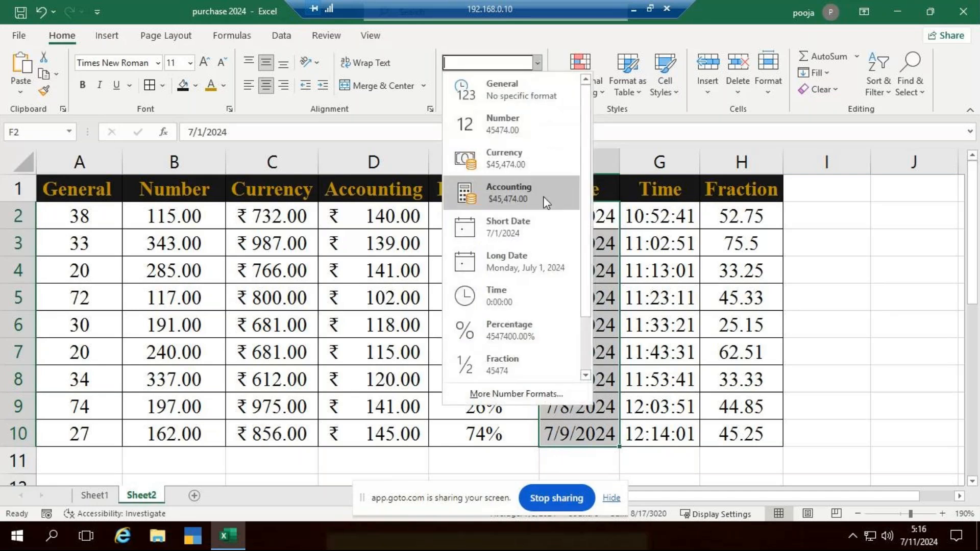
{"action": "left_click", "coordinate": [492, 259]}
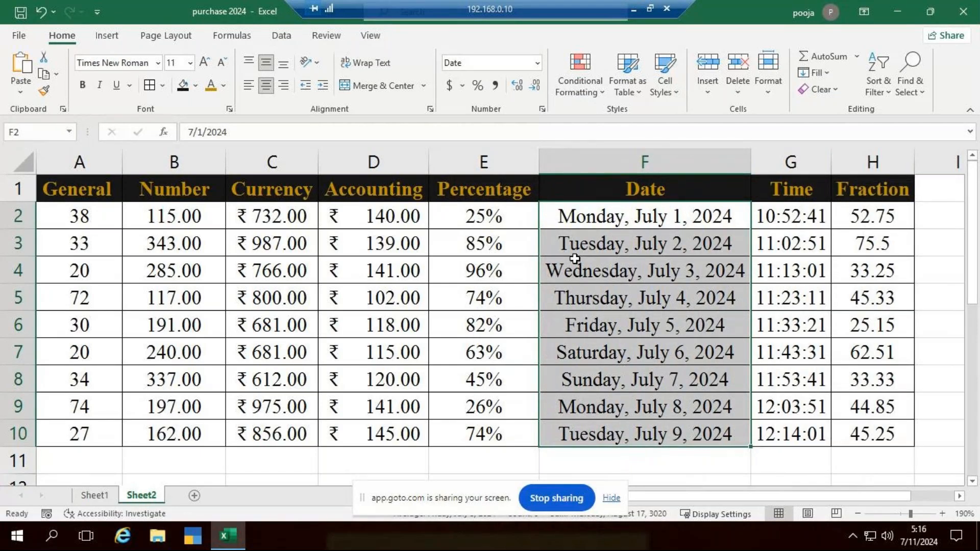
Set the date type of F2:F10 to March 14, 2012 and narrow column F to suit the shorter dates
{"action": "left_click", "coordinate": [541, 110]}
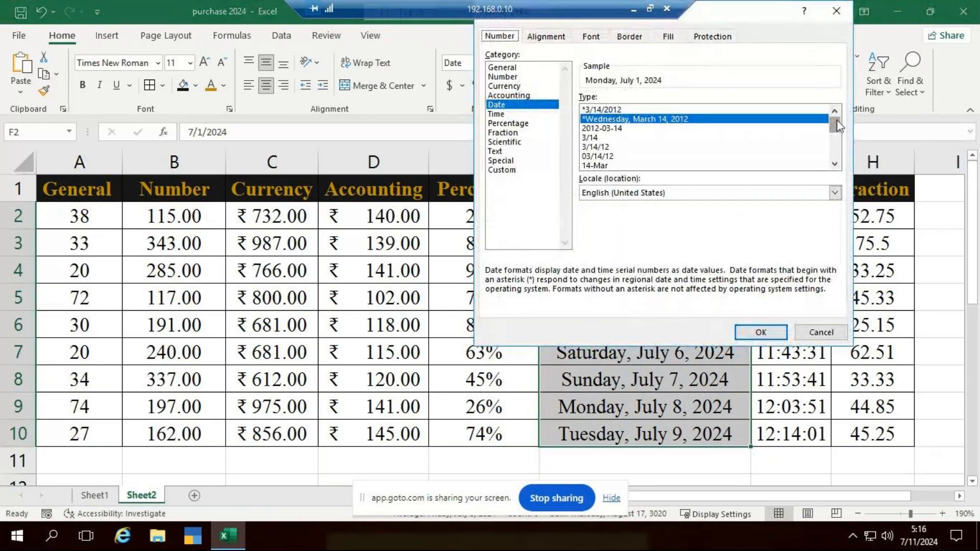
{"action": "left_click_drag", "start_coordinate": [837, 126], "coordinate": [828, 151]}
{"action": "scroll", "coordinate": [814, 150], "scroll_direction": "down", "scroll_amount": 1}
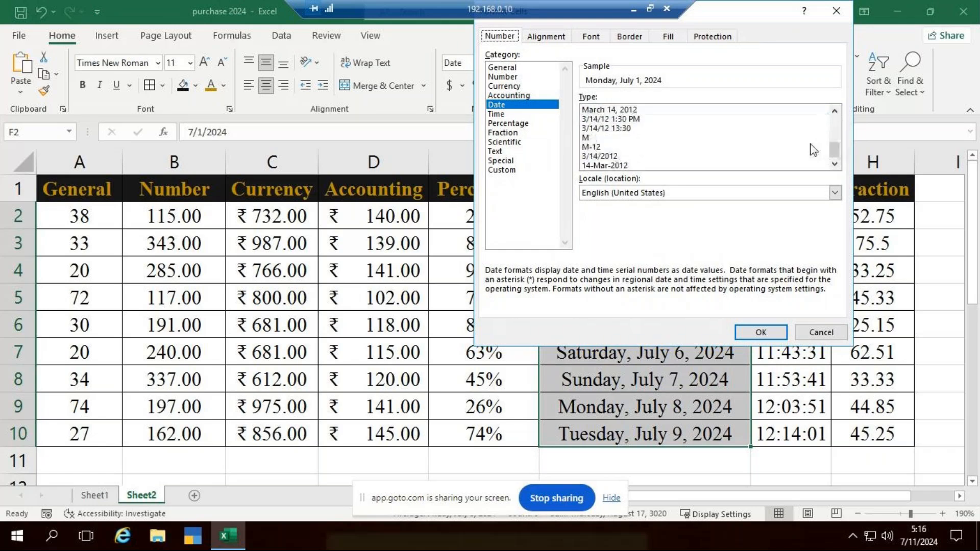
{"action": "left_click", "coordinate": [627, 114]}
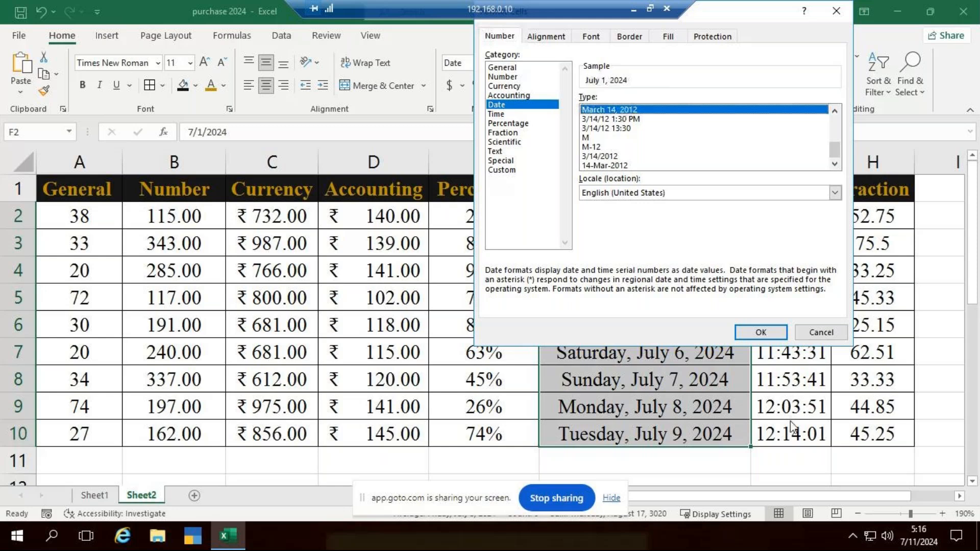
{"action": "left_click", "coordinate": [770, 332]}
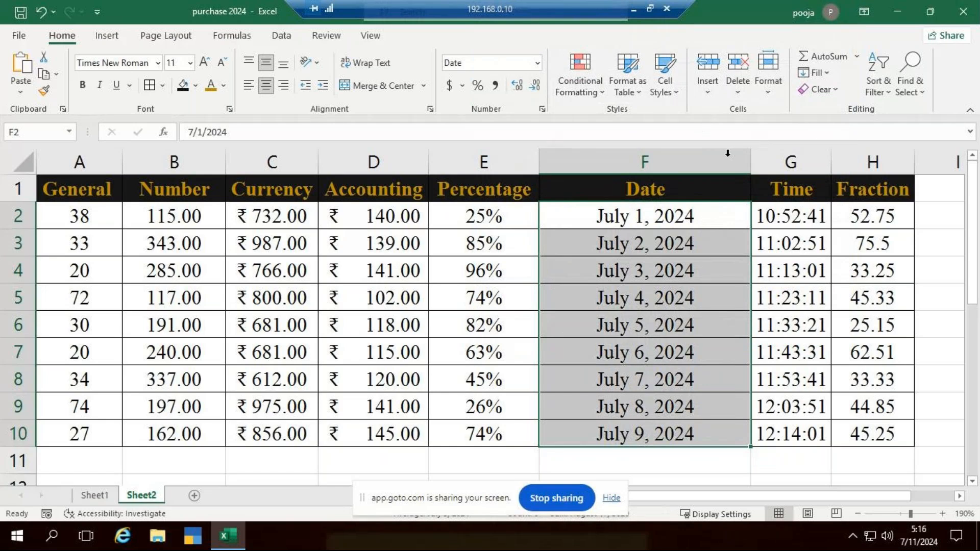
{"action": "left_click_drag", "start_coordinate": [750, 162], "coordinate": [685, 162]}
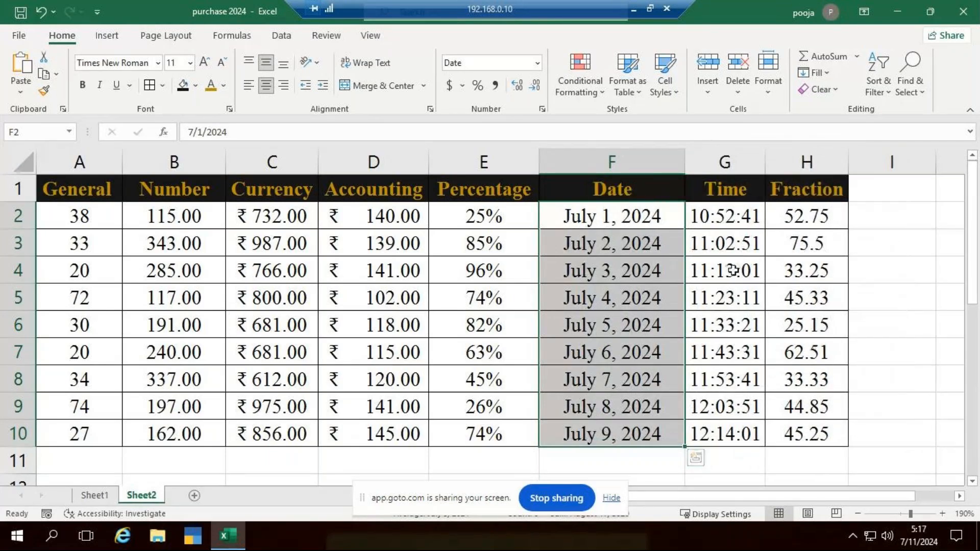
Select the times in G2:G10 and look through the number formats available for them
{"action": "left_click_drag", "start_coordinate": [725, 215], "coordinate": [724, 433]}
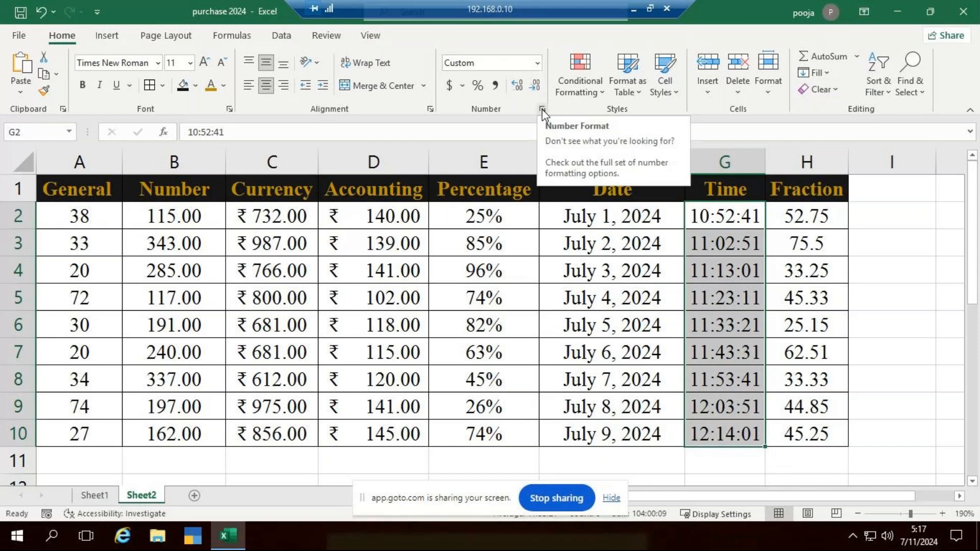
{"action": "left_click", "coordinate": [539, 63]}
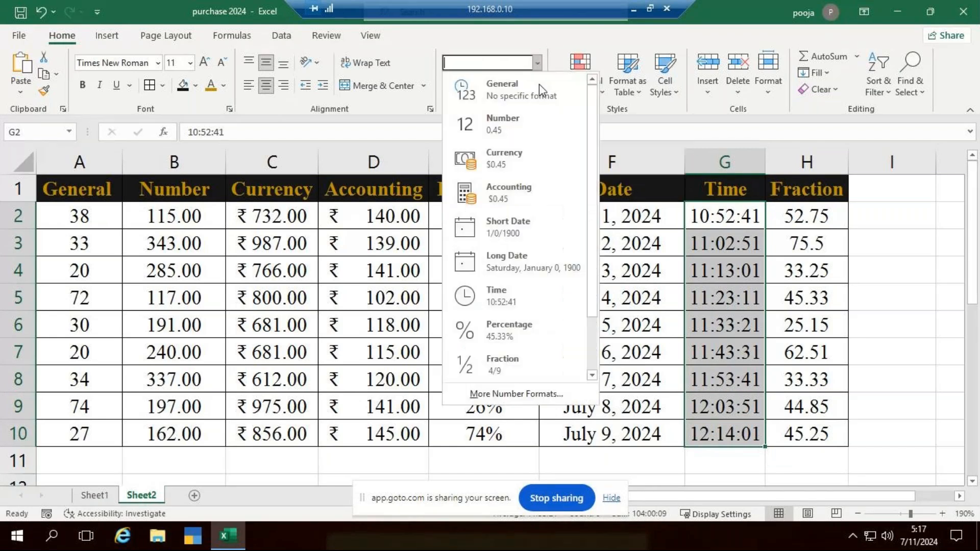
{"action": "scroll", "coordinate": [591, 230], "scroll_direction": "down", "scroll_amount": 1}
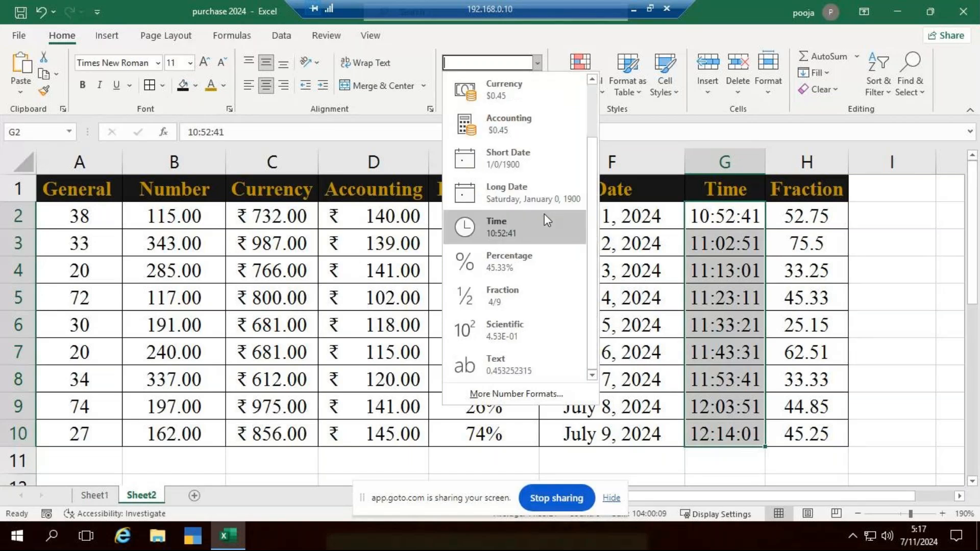
{"action": "left_click", "coordinate": [890, 264]}
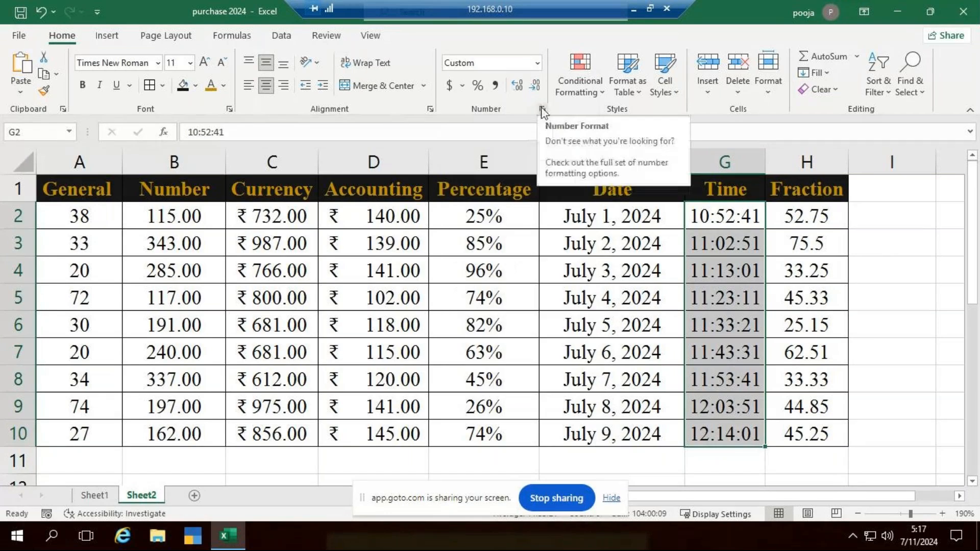
{"action": "left_click", "coordinate": [542, 109]}
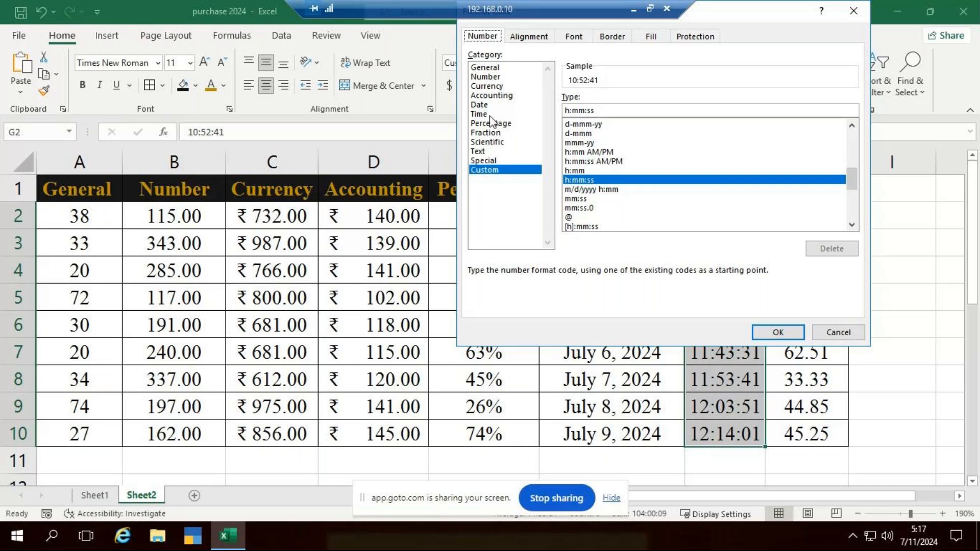
{"action": "left_click", "coordinate": [855, 11]}
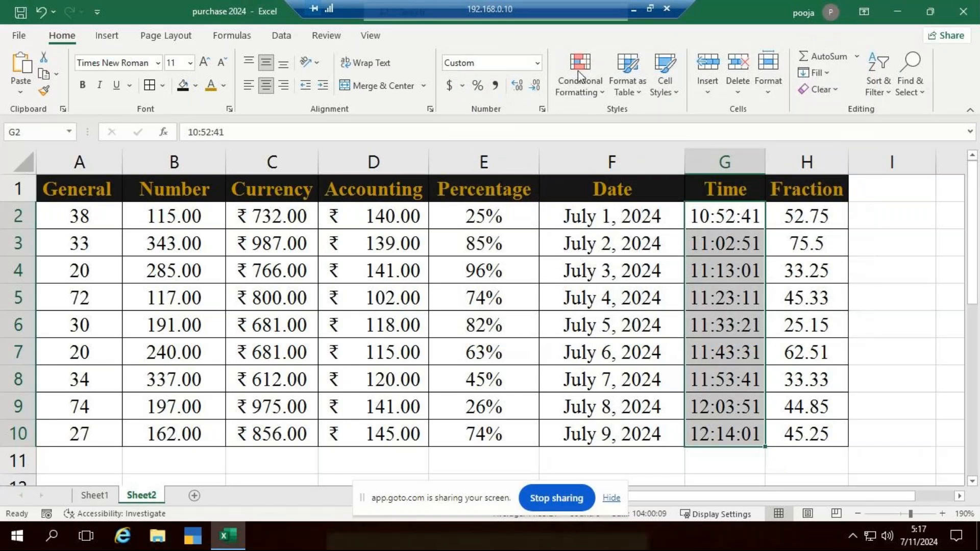
Format G2:G10 as Time with the 1:30 PM type, and deselect the range
{"action": "left_click", "coordinate": [542, 109]}
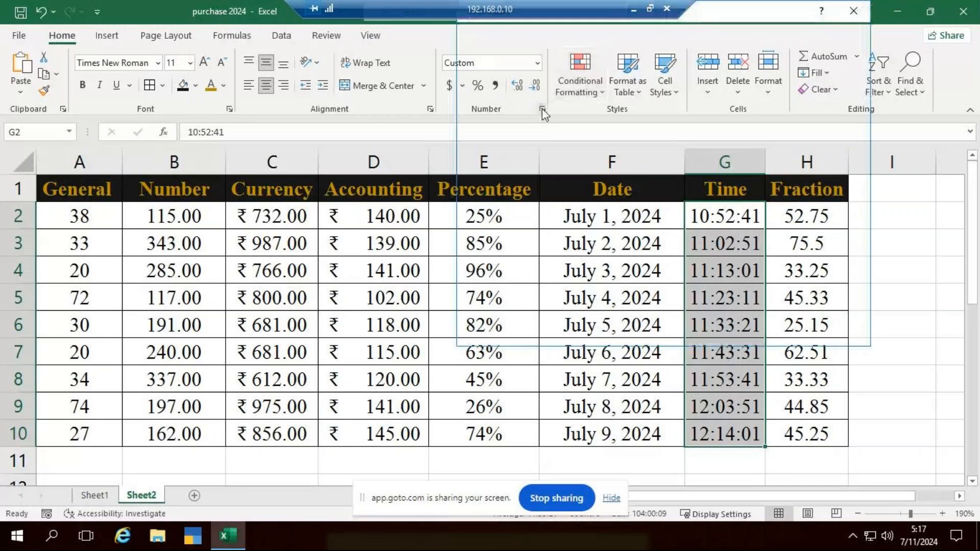
{"action": "left_click", "coordinate": [478, 113]}
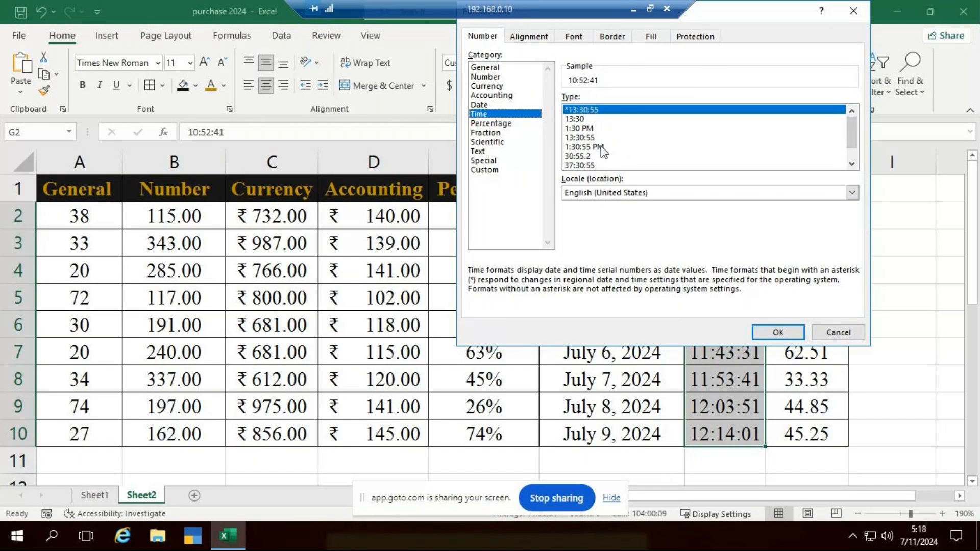
{"action": "left_click", "coordinate": [592, 130]}
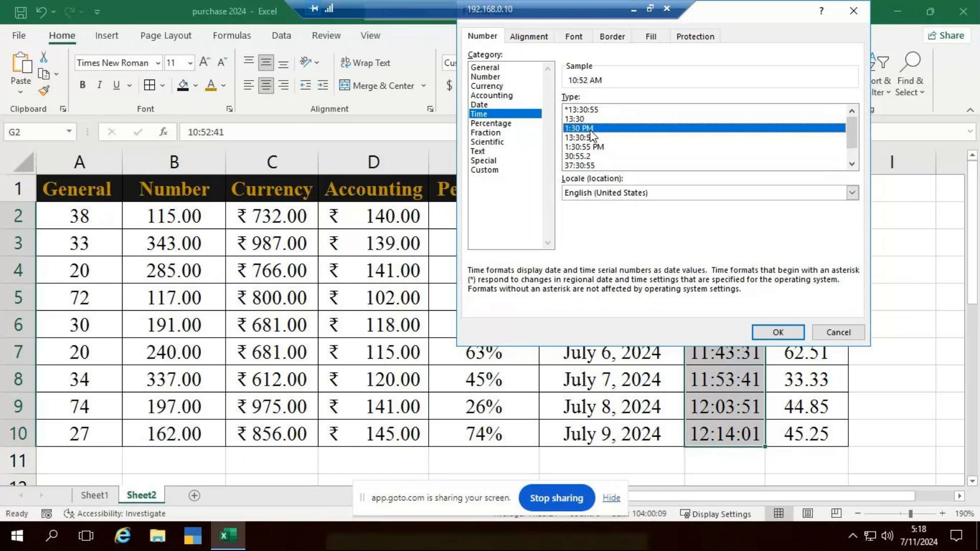
{"action": "left_click", "coordinate": [778, 333]}
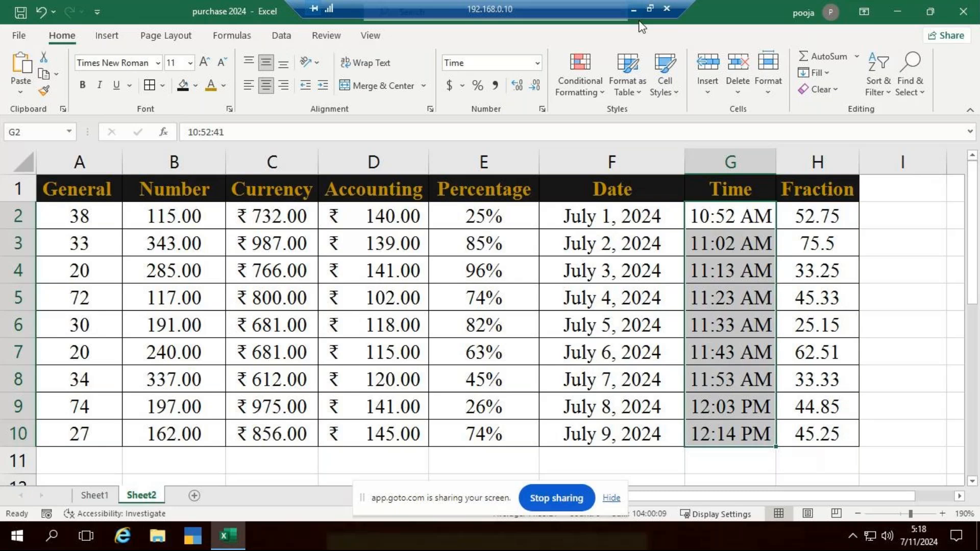
{"action": "left_click", "coordinate": [901, 332]}
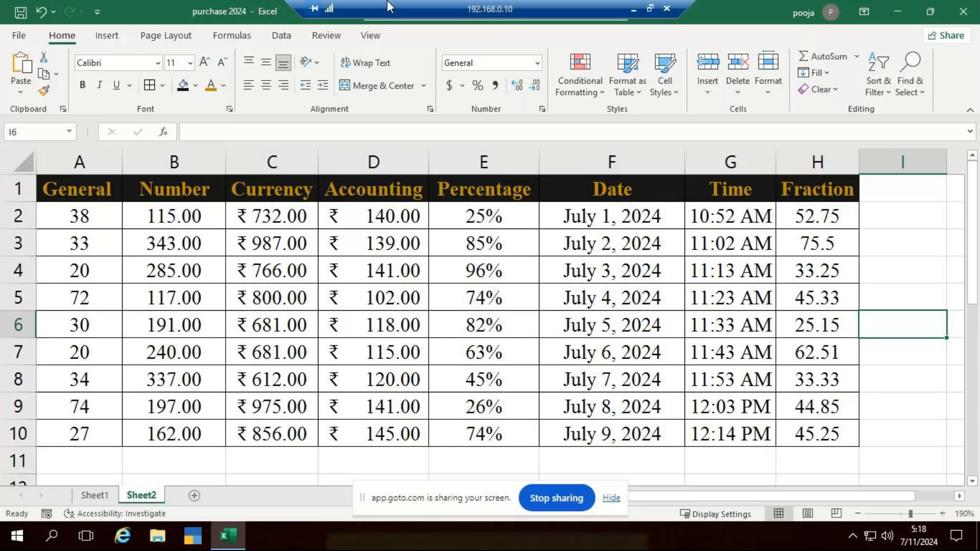
Minimize the remote desktop session and switch to the GoTo Meeting window in Google Chrome
{"action": "left_click", "coordinate": [633, 10]}
{"action": "mouse_move", "coordinate": [468, 544]}
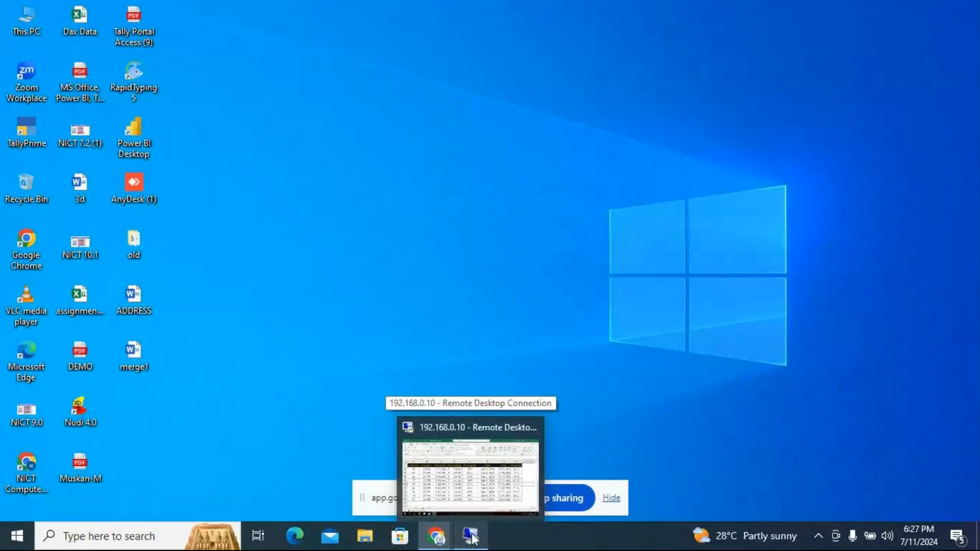
{"action": "left_click", "coordinate": [493, 507]}
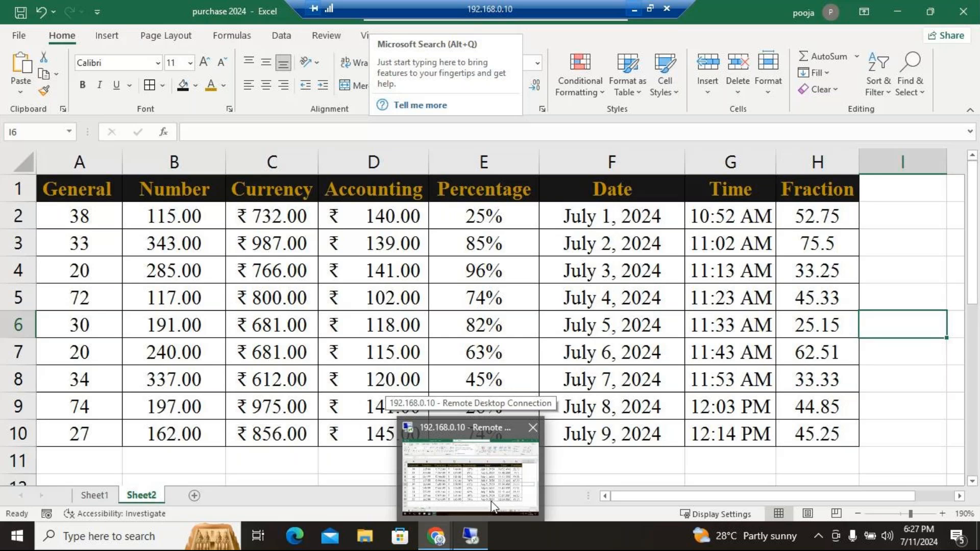
{"action": "left_click", "coordinate": [492, 507]}
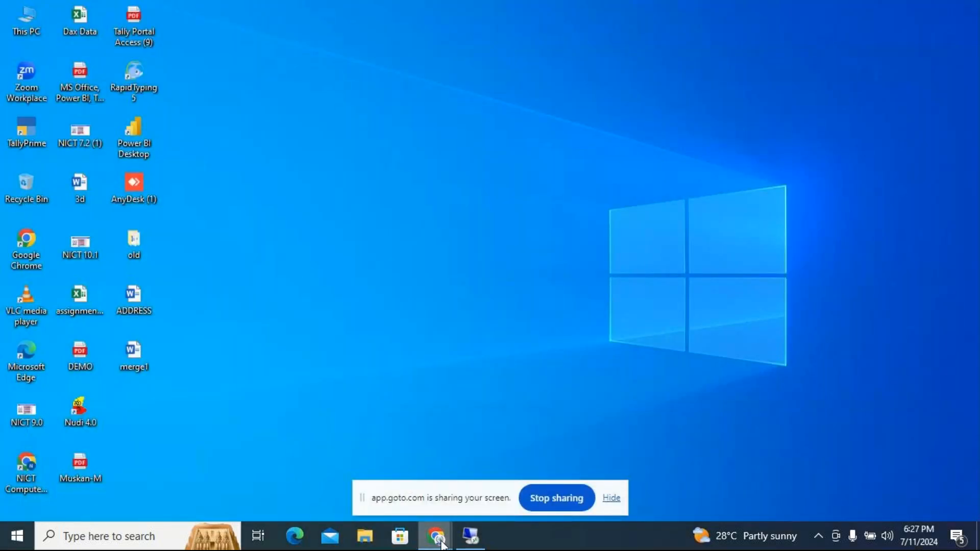
{"action": "mouse_move", "coordinate": [437, 536]}
{"action": "left_click", "coordinate": [464, 483]}
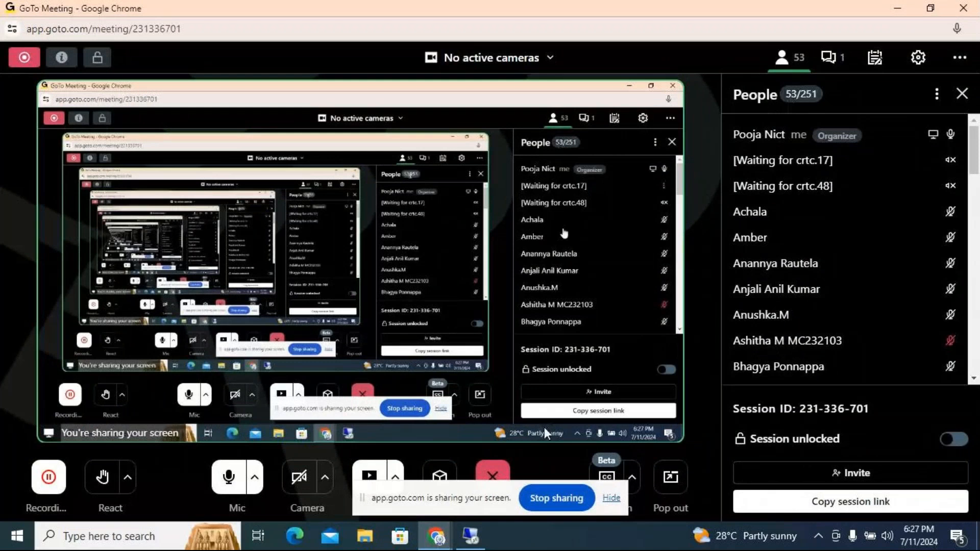
Switch back to the remote desktop session with the Excel workbook and select the empty cell I3
{"action": "mouse_move", "coordinate": [436, 536]}
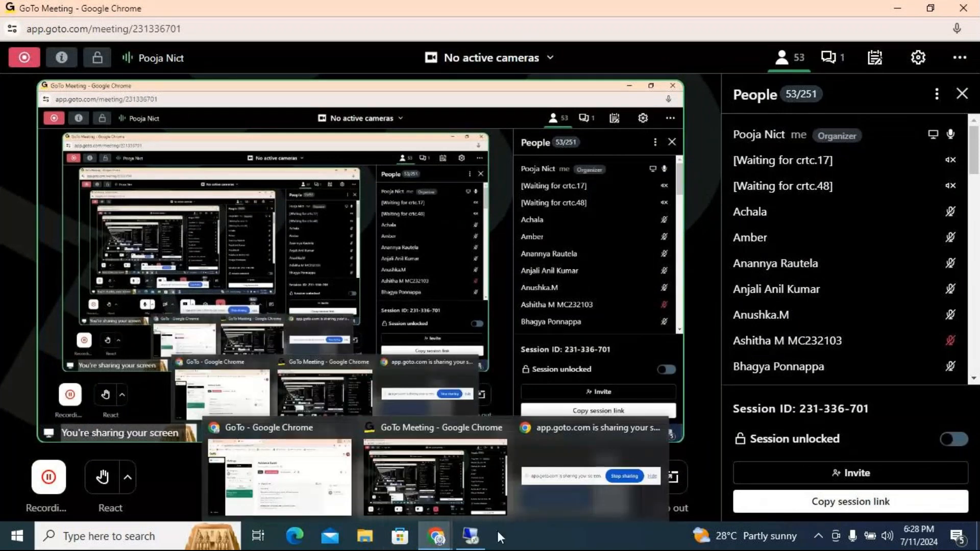
{"action": "left_click", "coordinate": [470, 536]}
{"action": "left_click", "coordinate": [909, 231]}
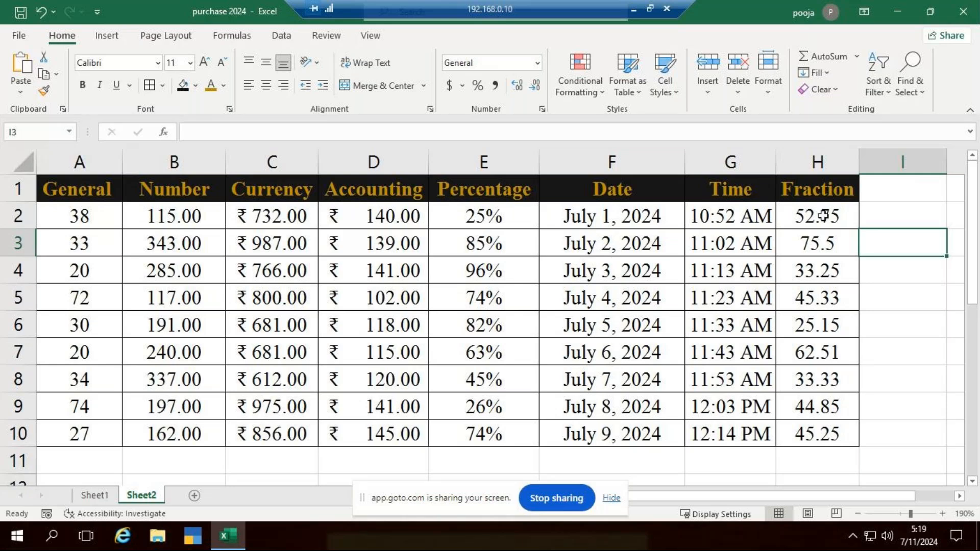
Format the decimal values in H2:H10 as Fraction
{"action": "left_click_drag", "start_coordinate": [817, 217], "coordinate": [817, 434]}
{"action": "left_click", "coordinate": [539, 63]}
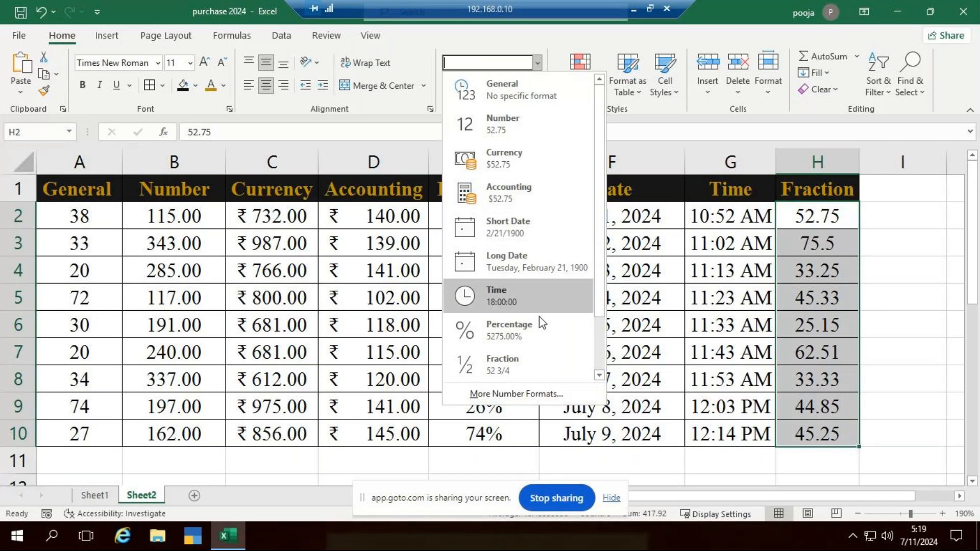
{"action": "left_click", "coordinate": [533, 363]}
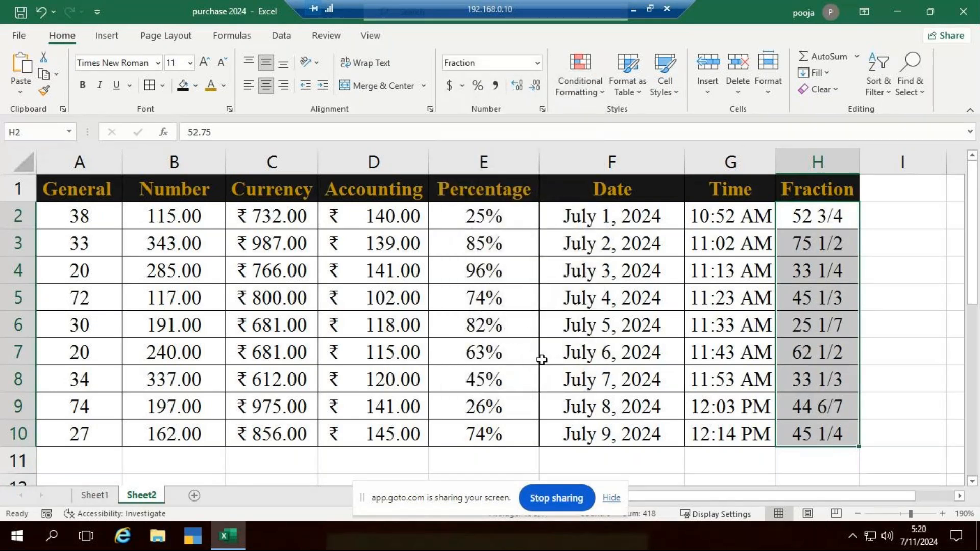
{"action": "scroll", "coordinate": [549, 335], "scroll_direction": "down", "scroll_amount": 4}
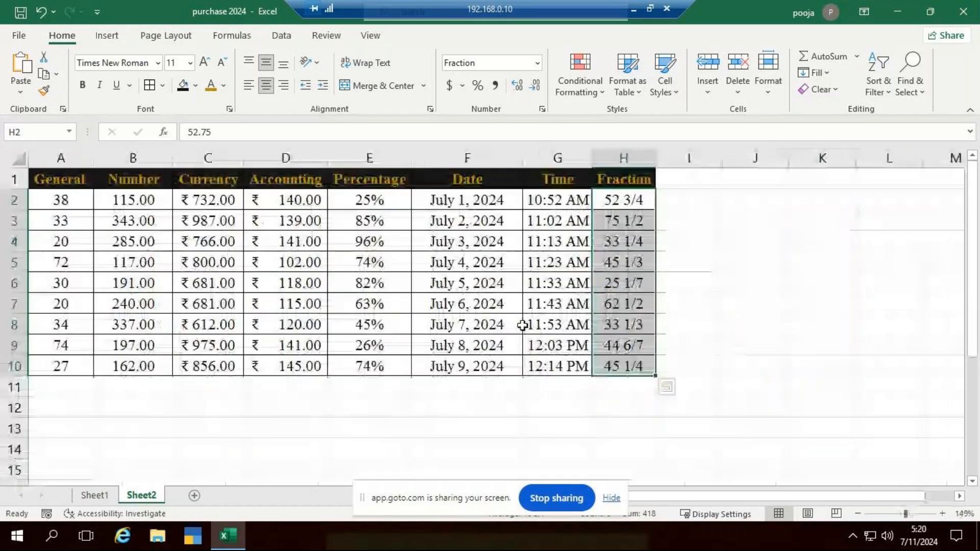
{"action": "scroll", "coordinate": [619, 258], "scroll_direction": "up", "scroll_amount": 2}
{"action": "scroll", "coordinate": [505, 317], "scroll_direction": "up", "scroll_amount": 1}
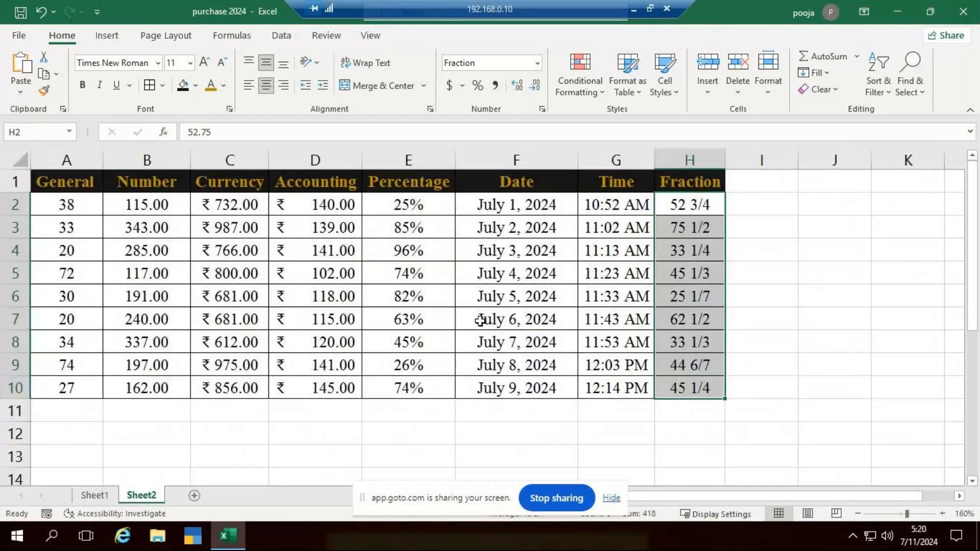
Enter 10 in I2 and -95 in I3, beside the Fraction column
{"action": "left_click", "coordinate": [767, 204]}
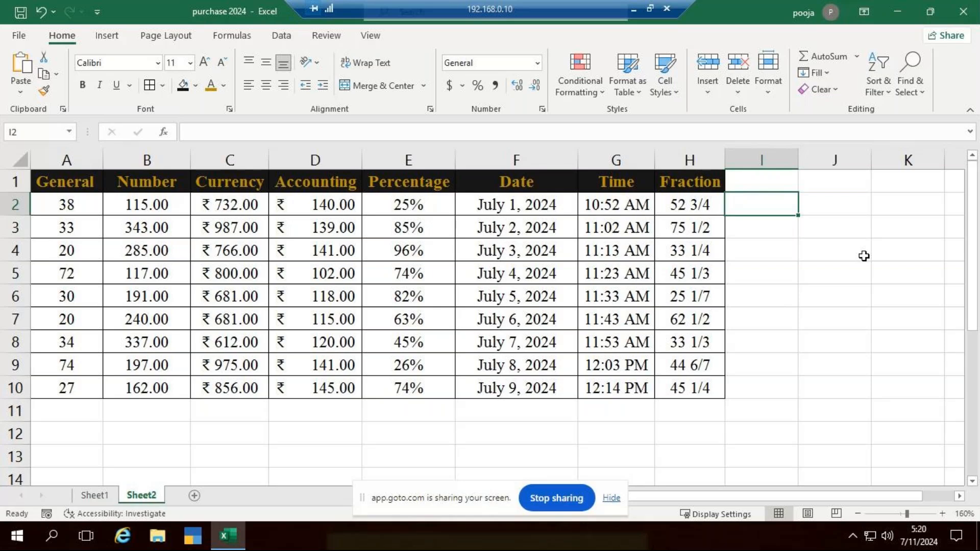
{"action": "type", "text": "10"}
{"action": "key", "text": "Return"}
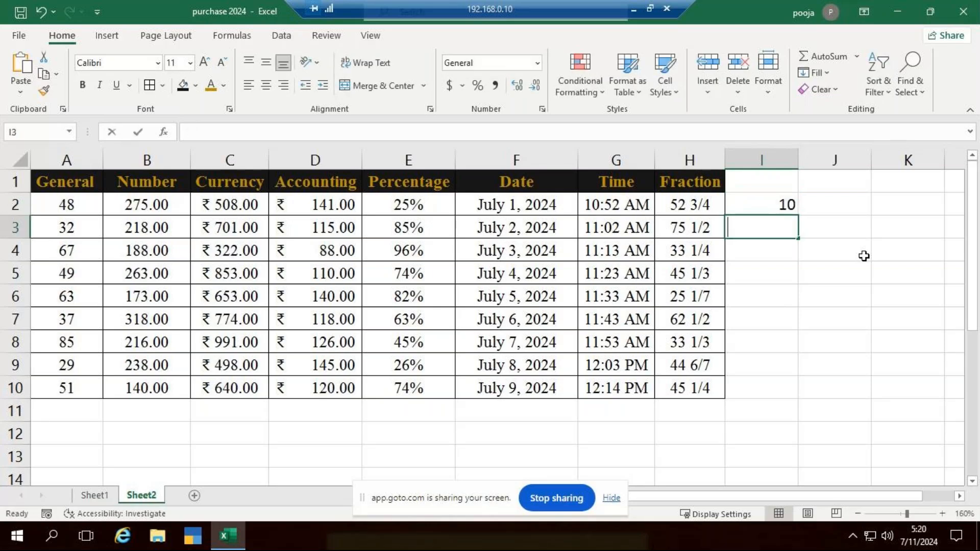
{"action": "type", "text": "20"}
{"action": "key", "text": "Return"}
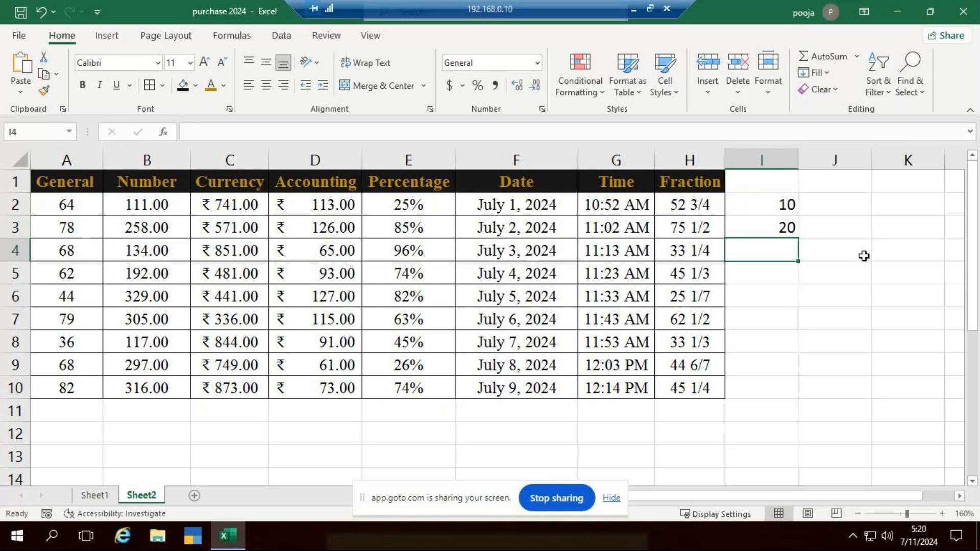
{"action": "key", "text": "Up"}
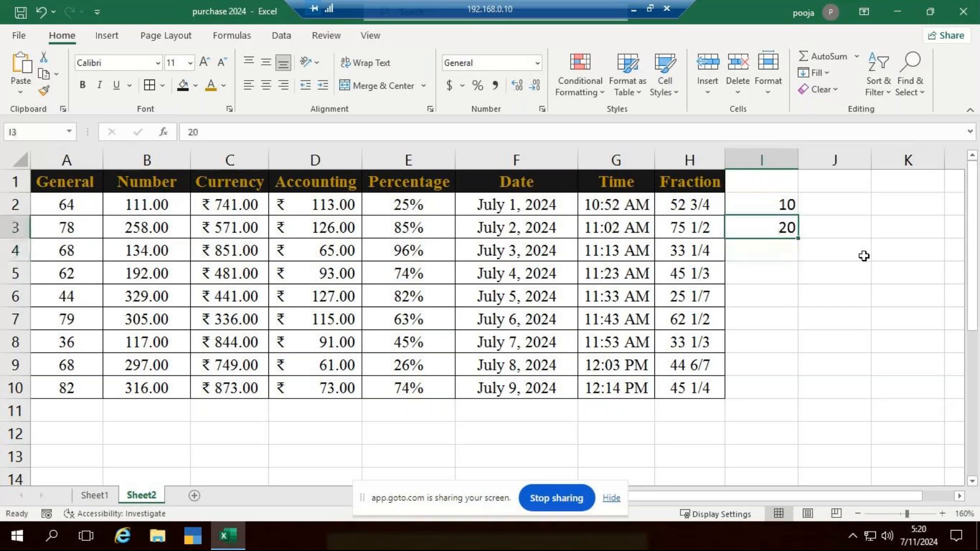
{"action": "type", "text": "-95"}
{"action": "key", "text": "Return"}
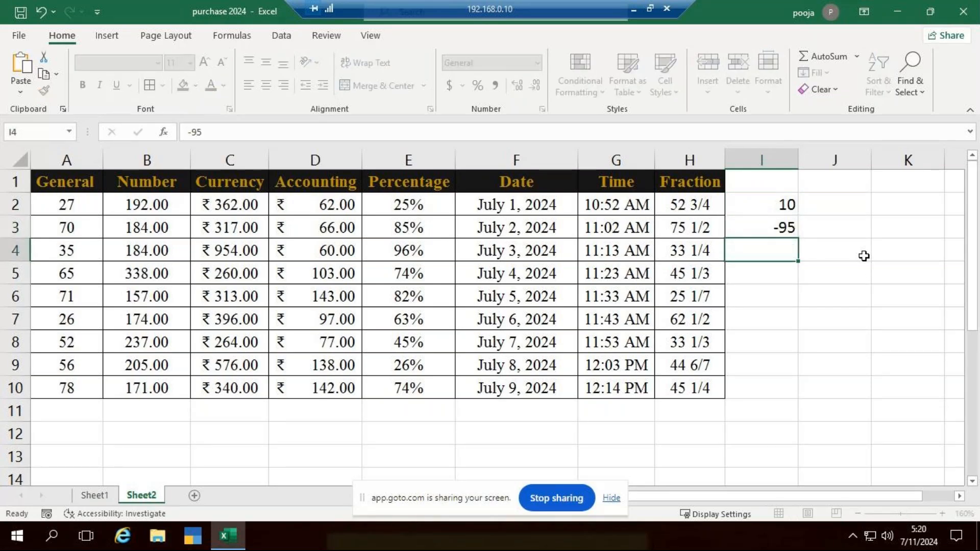
Fill I4:I6 with the values 65, 42 and -65
{"action": "type", "text": "65"}
{"action": "key", "text": "Return"}
{"action": "type", "text": "42"}
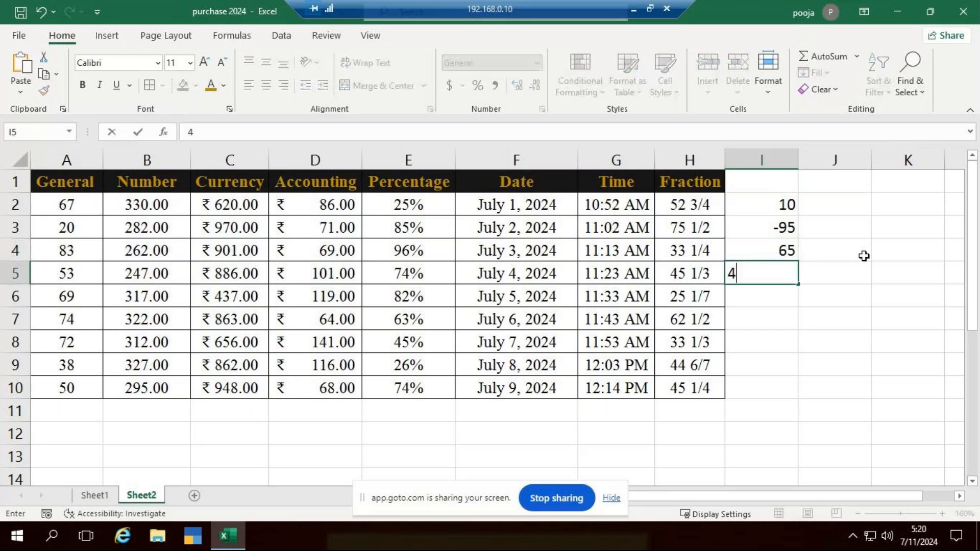
{"action": "key", "text": "Return"}
{"action": "key", "text": "Return"}
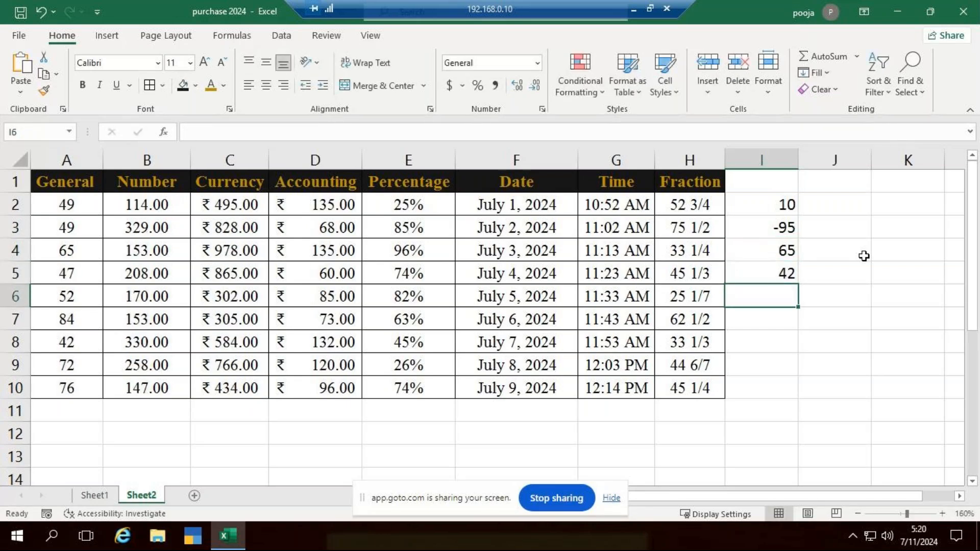
{"action": "type", "text": "-6"}
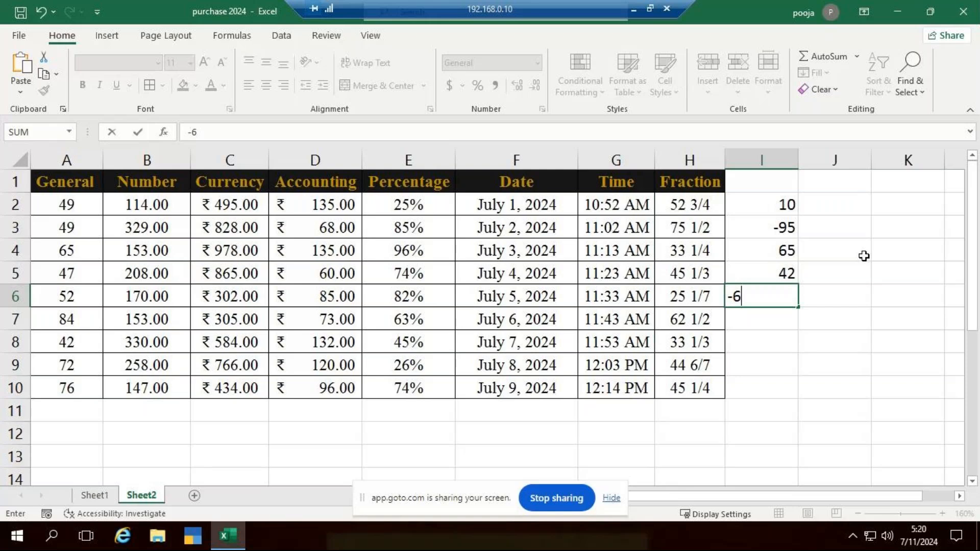
{"action": "type", "text": "5"}
{"action": "key", "text": "Return"}
Complete the sample numbers in I7:I10 with 53, 96, 86 and -32
{"action": "key", "text": "BackSpace"}
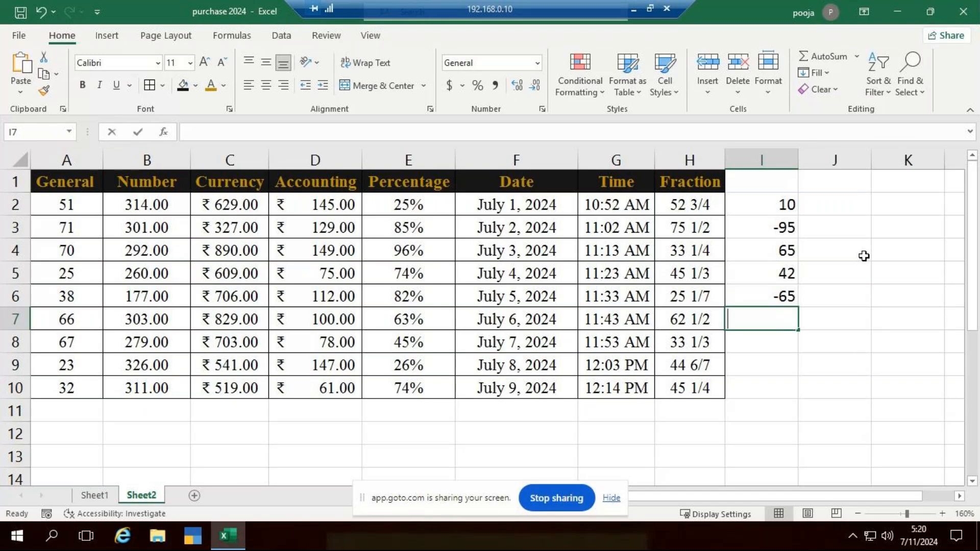
{"action": "type", "text": "53"}
{"action": "key", "text": "Return"}
{"action": "type", "text": "9686"}
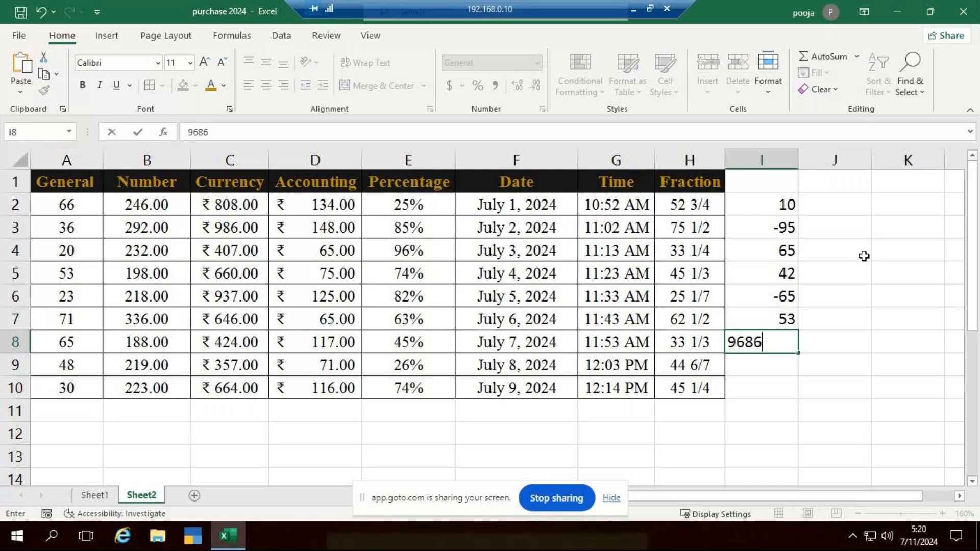
{"action": "key", "text": "BackSpace"}
{"action": "key", "text": "BackSpace"}
{"action": "key", "text": "Return"}
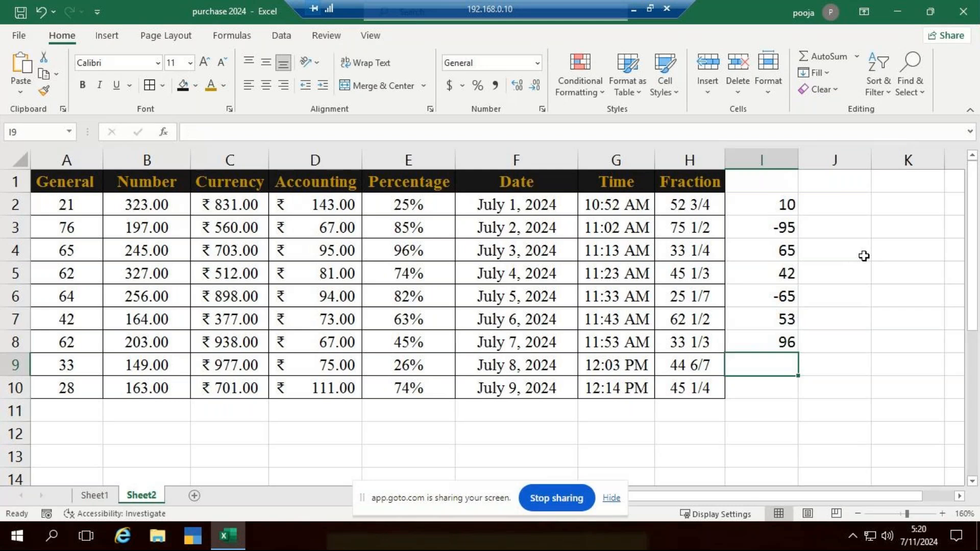
{"action": "type", "text": "86"}
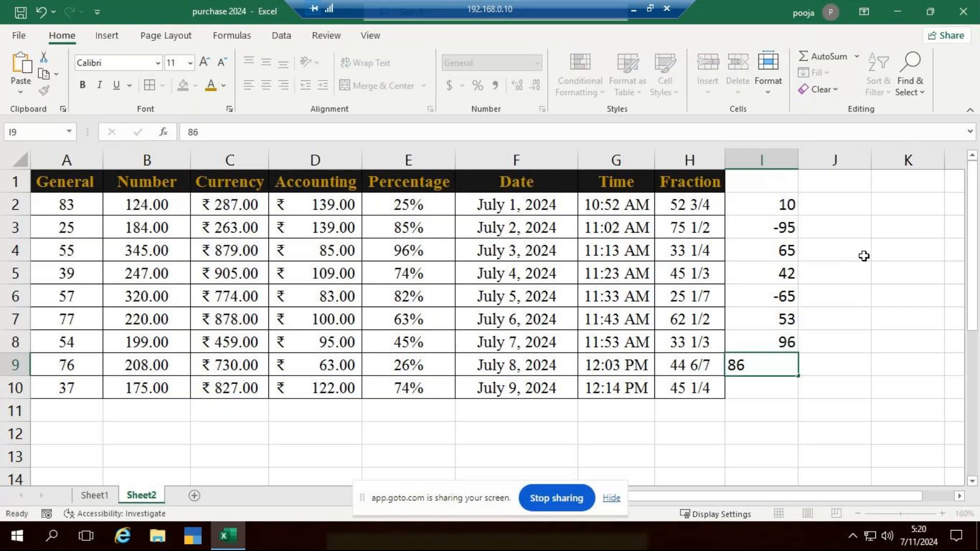
{"action": "key", "text": "Return"}
{"action": "type", "text": "-32"}
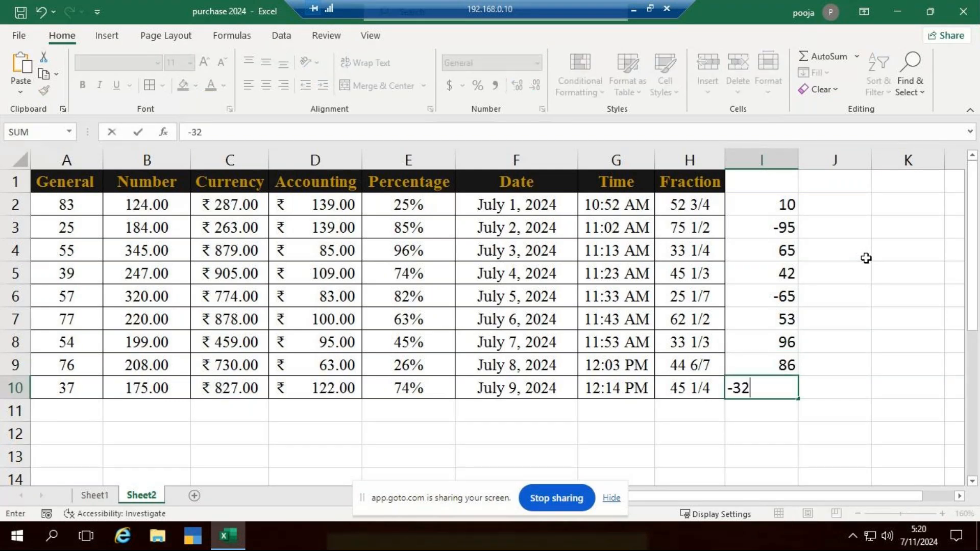
{"action": "left_click", "coordinate": [873, 259]}
Format I2:I10 as Number and check the negative values in I3, I6 and I10
{"action": "left_click_drag", "start_coordinate": [795, 209], "coordinate": [776, 397]}
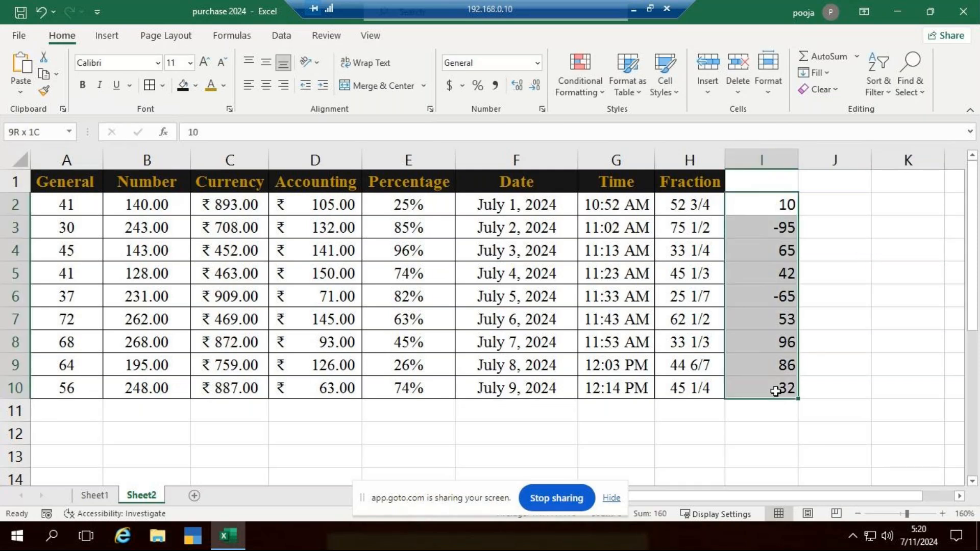
{"action": "left_click", "coordinate": [537, 62]}
{"action": "left_click", "coordinate": [519, 131]}
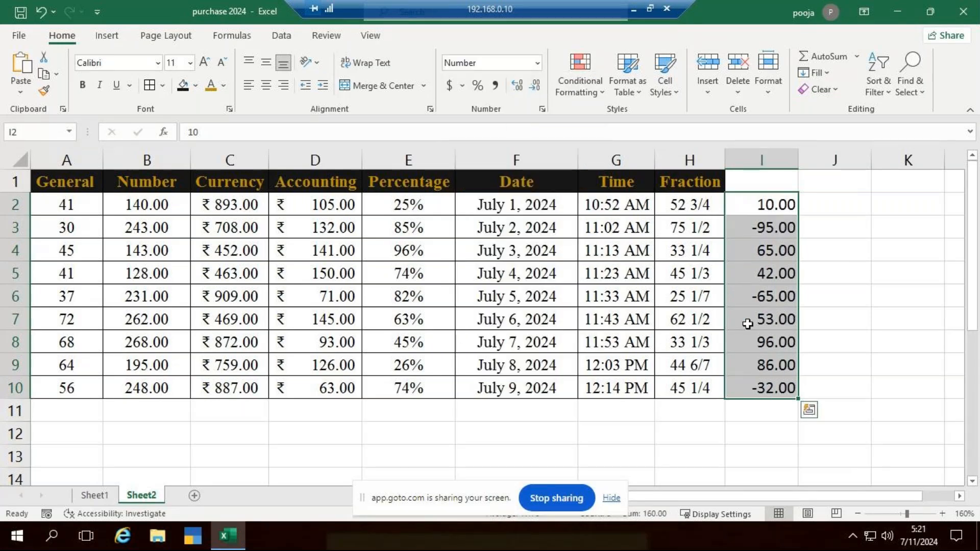
{"action": "left_click", "coordinate": [790, 247]}
{"action": "left_click", "coordinate": [781, 230]}
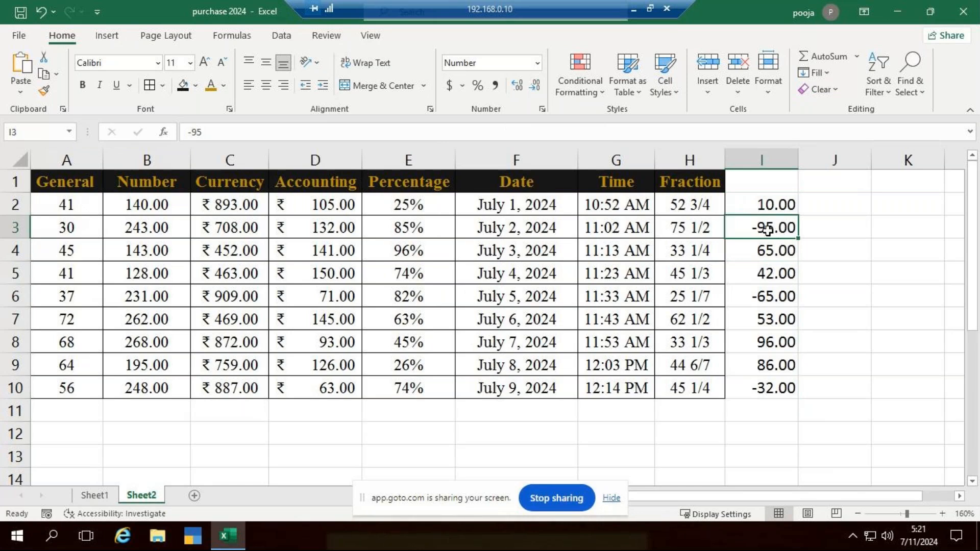
{"action": "left_click", "coordinate": [781, 300]}
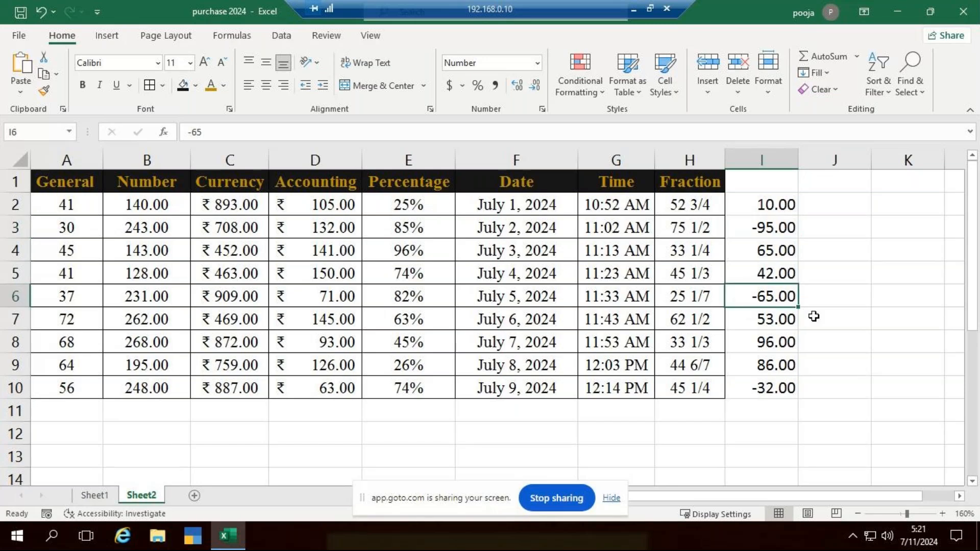
{"action": "left_click", "coordinate": [785, 388]}
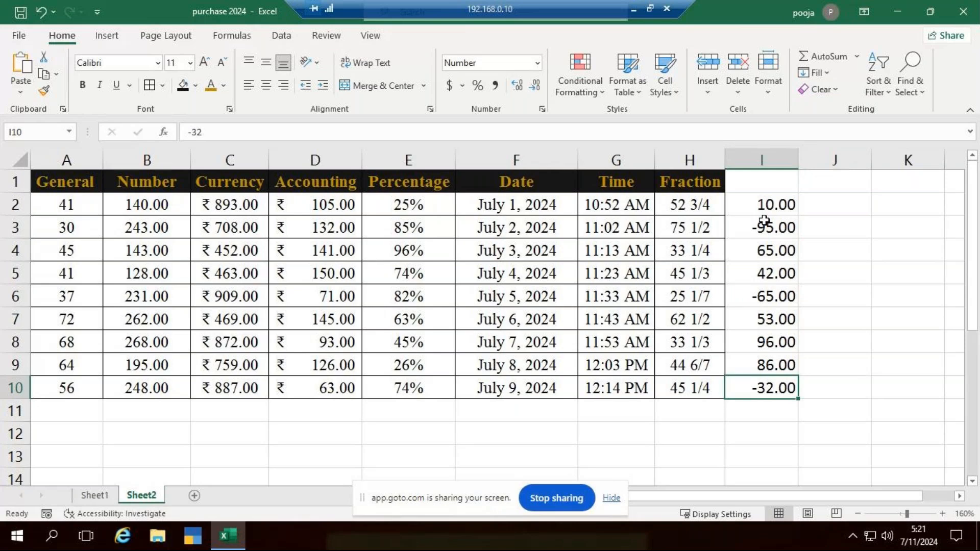
Select I2:I10 and open the detailed number format settings for the range
{"action": "left_click_drag", "start_coordinate": [765, 214], "coordinate": [773, 387]}
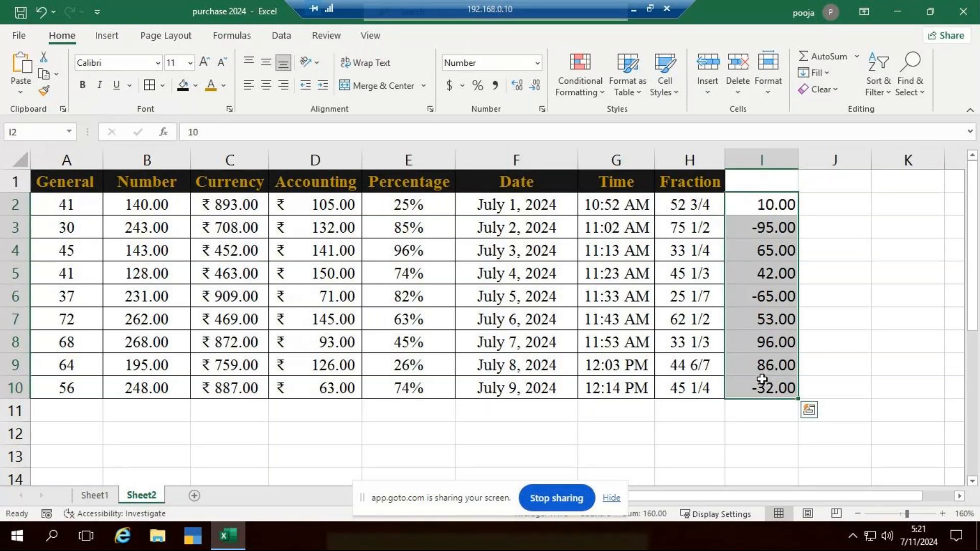
{"action": "left_click", "coordinate": [542, 109]}
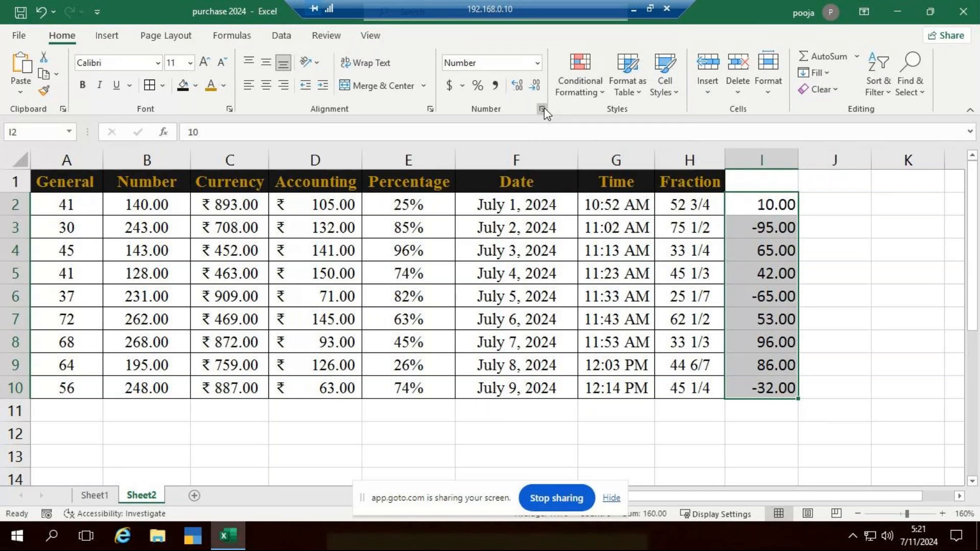
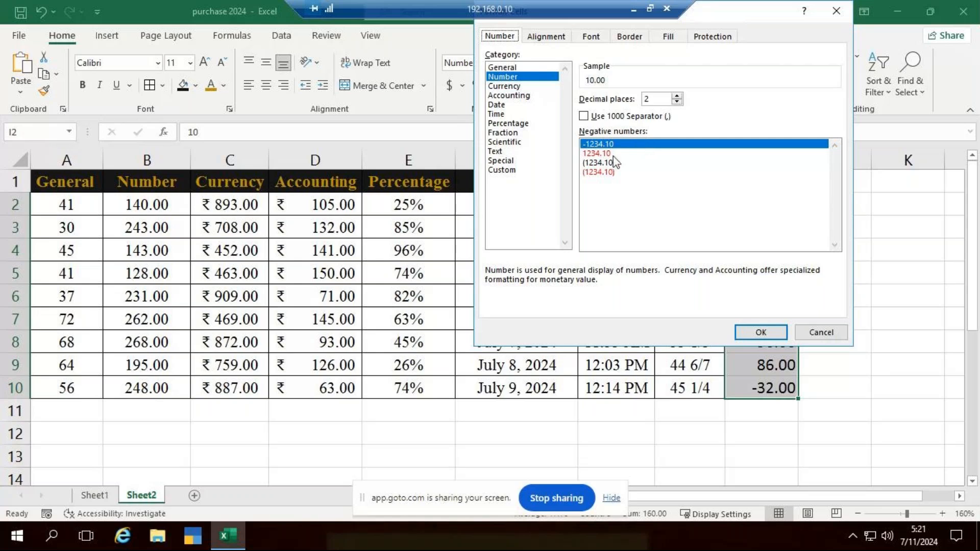
Format I2:I10 as Number with negative values shown in red parentheses
{"action": "left_click", "coordinate": [820, 333]}
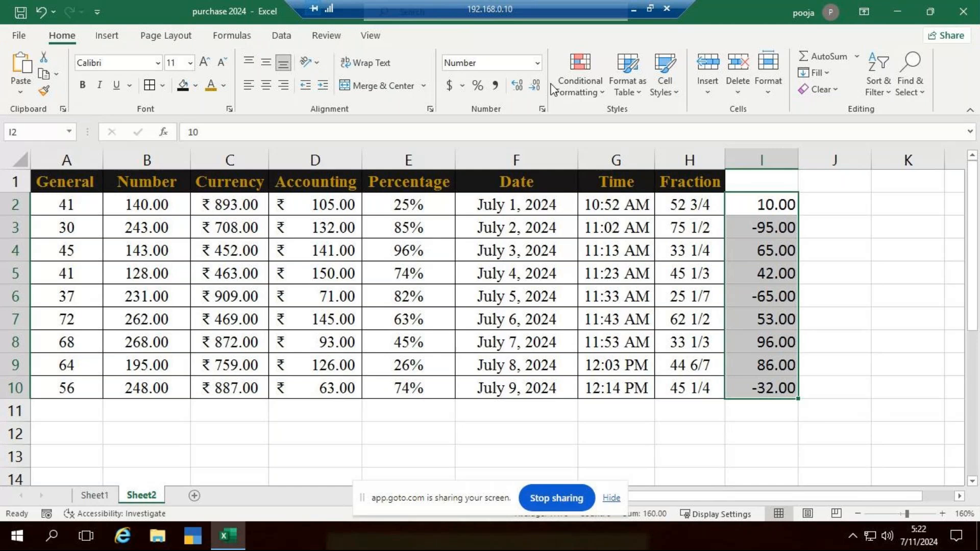
{"action": "left_click", "coordinate": [543, 109]}
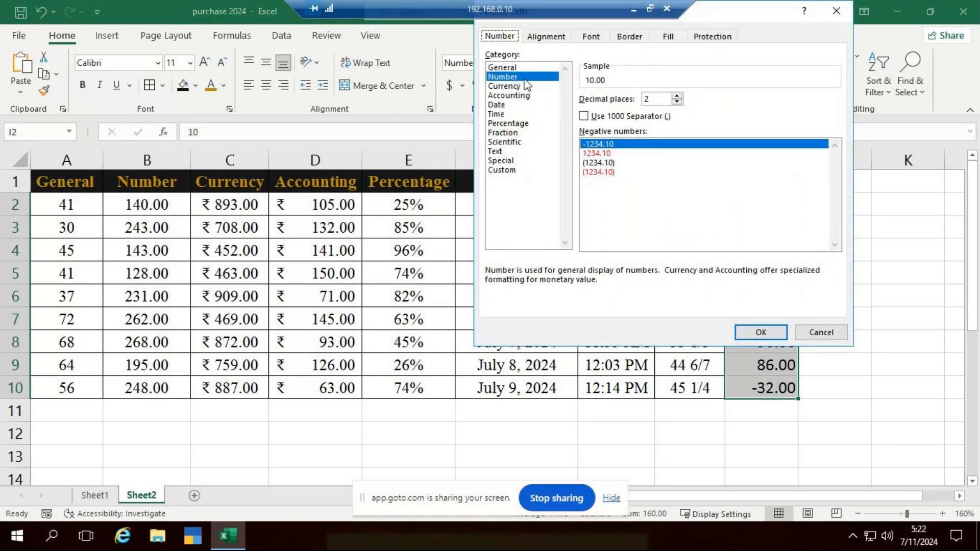
{"action": "left_click", "coordinate": [521, 80]}
{"action": "left_click", "coordinate": [600, 171]}
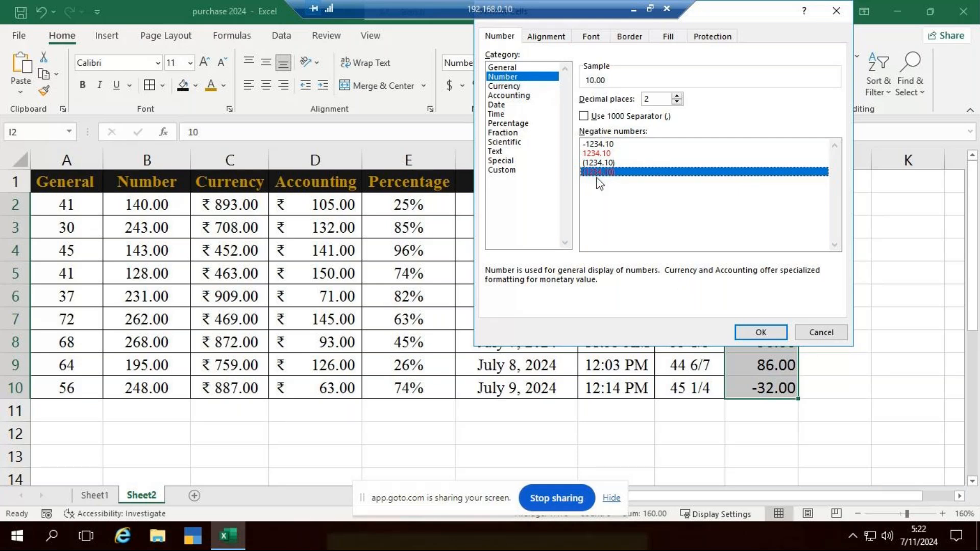
{"action": "left_click", "coordinate": [770, 331]}
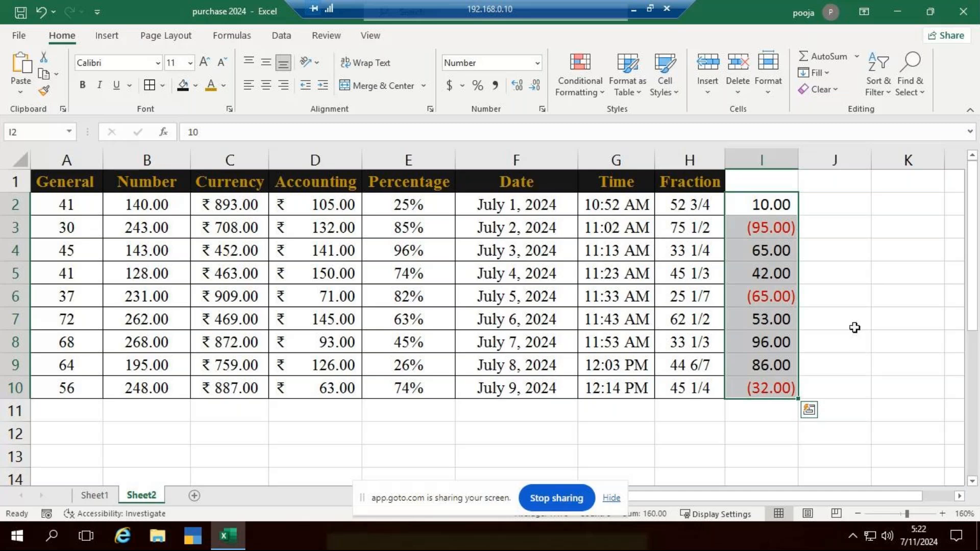
Add a title row above the table headers, merged and centered across A1:I1, reading NUMBER FORMAT
{"action": "left_click", "coordinate": [12, 182]}
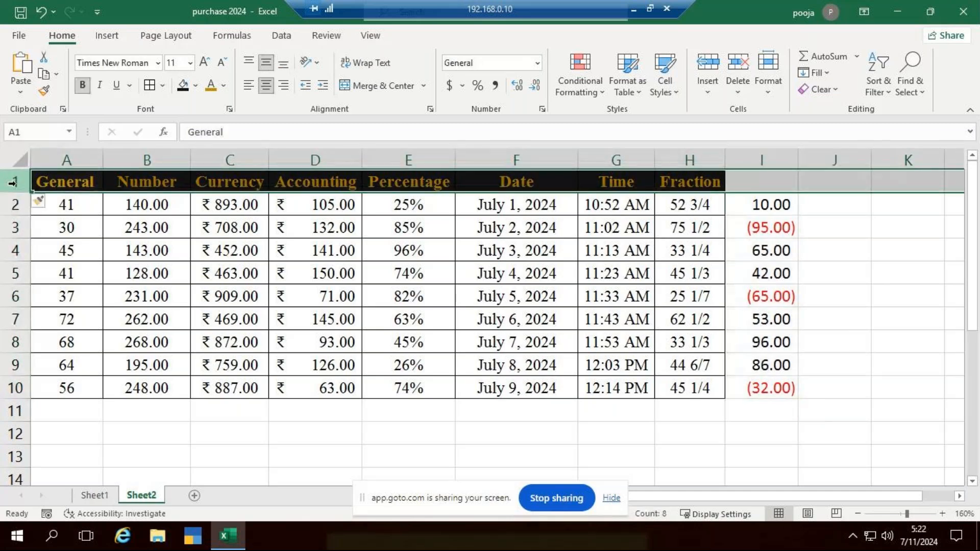
{"action": "key", "text": "ctrl+shift+plus"}
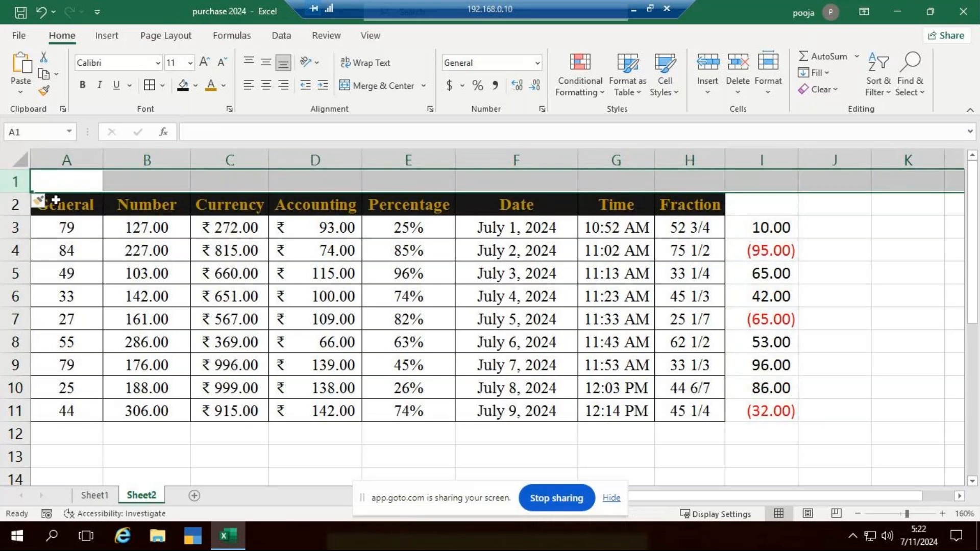
{"action": "left_click_drag", "start_coordinate": [68, 183], "coordinate": [758, 170]}
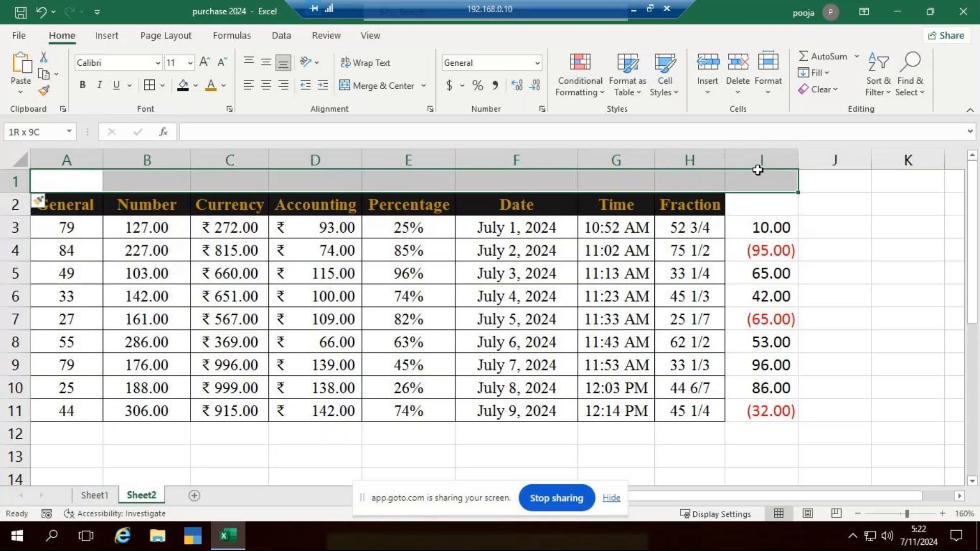
{"action": "left_click", "coordinate": [377, 85]}
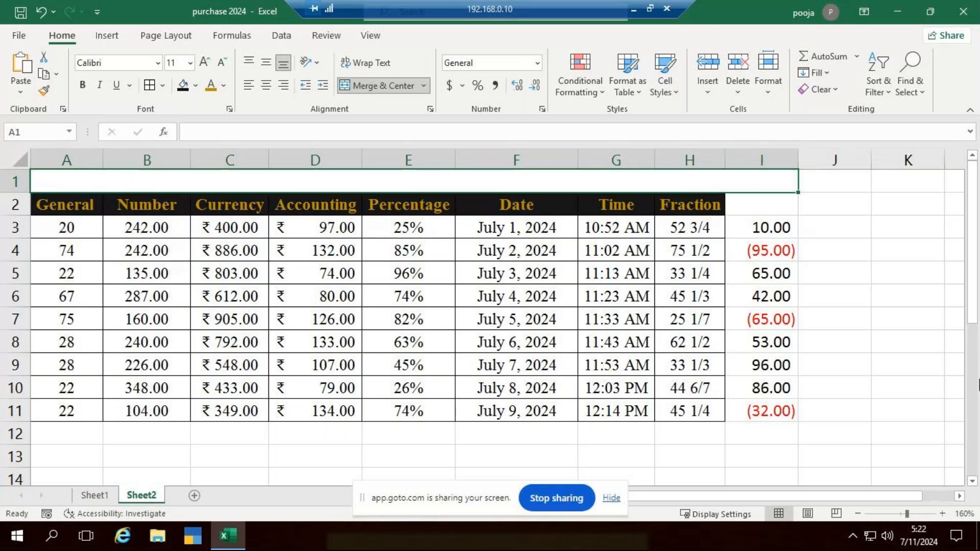
{"action": "type", "text": "NUMBER"}
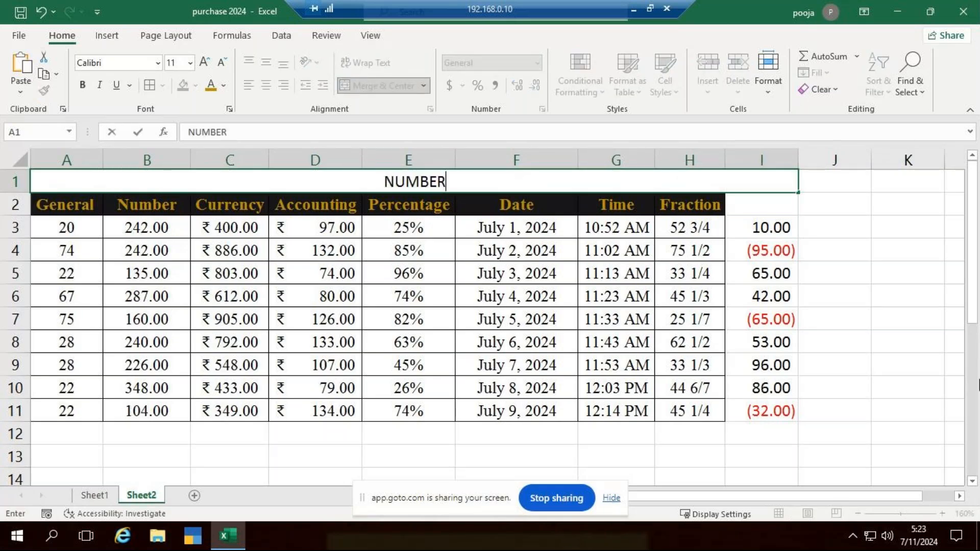
{"action": "type", "text": " FORMAT"}
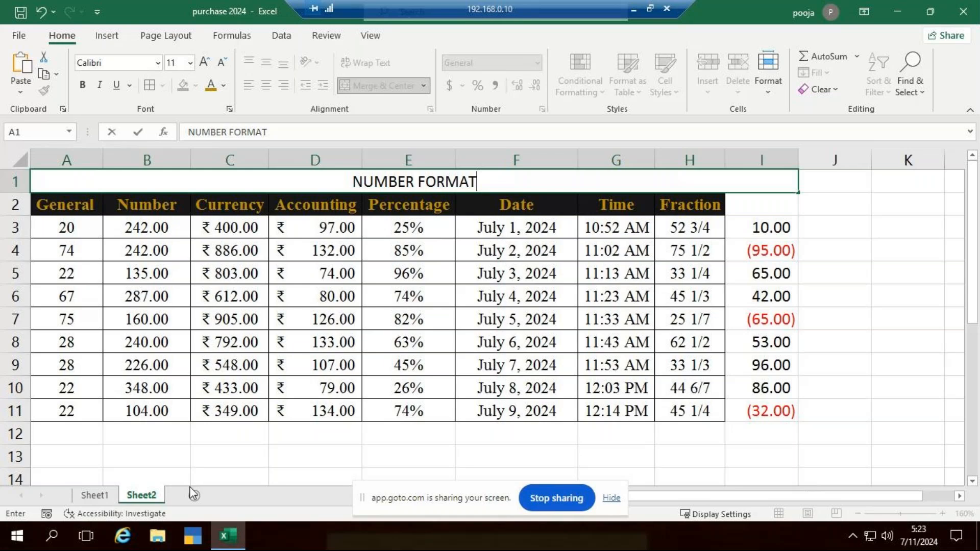
Rename Sheet2 as "number format"
{"action": "right_click", "coordinate": [140, 492]}
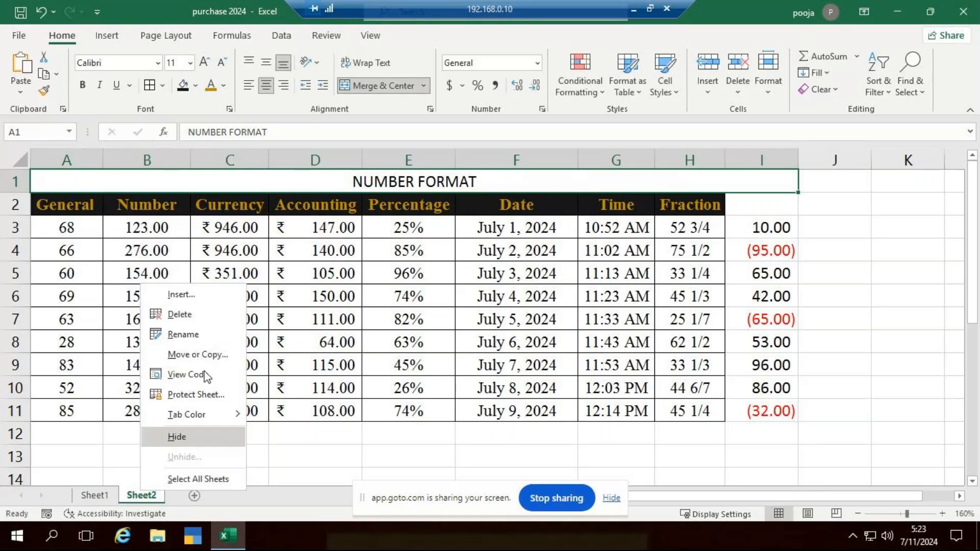
{"action": "left_click", "coordinate": [212, 334]}
{"action": "type", "text": "numbe"}
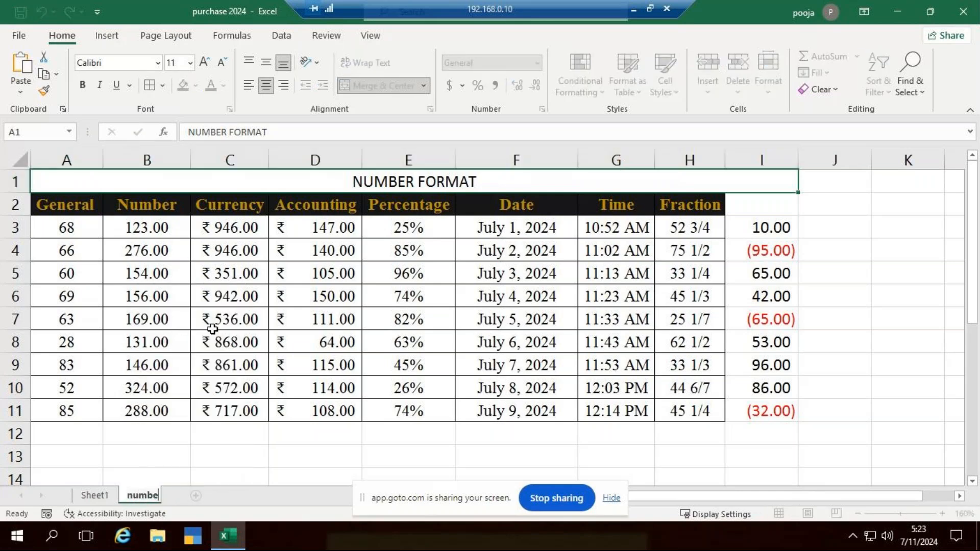
{"action": "type", "text": "r foram"}
{"action": "type", "text": "t"}
{"action": "key", "text": "BackSpace"}
{"action": "key", "text": "BackSpace"}
{"action": "key", "text": "BackSpace"}
{"action": "key", "text": "BackSpace"}
{"action": "type", "text": "rmat"}
{"action": "key", "text": "Return"}
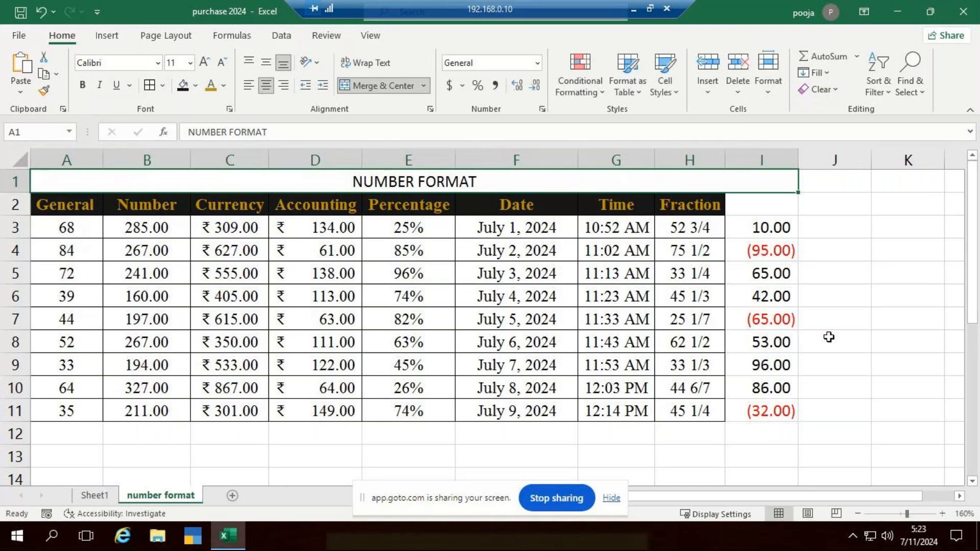
Undo the merged title row, its row insertion and the red parentheses format in I2:I10
{"action": "left_click", "coordinate": [829, 337]}
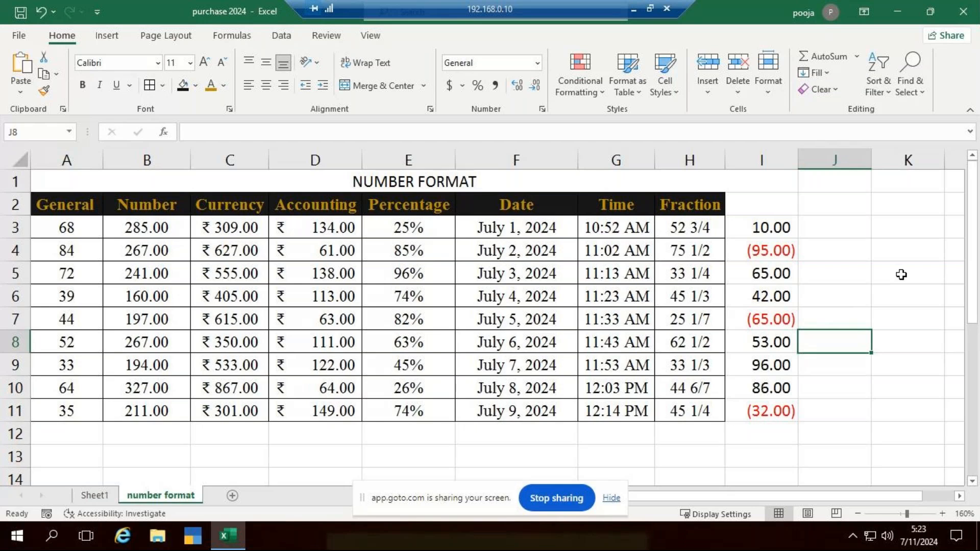
{"action": "key", "text": "ctrl+z"}
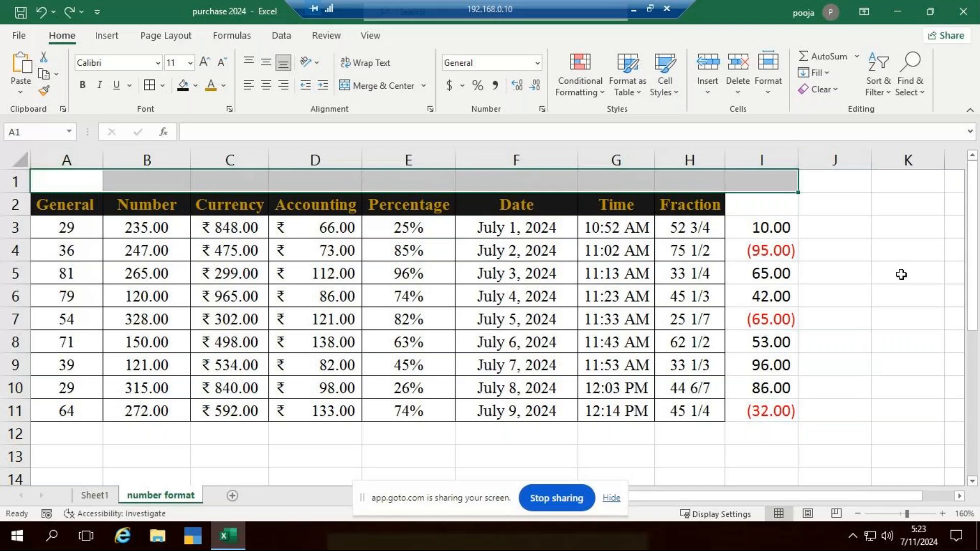
{"action": "key", "text": "ctrl+z"}
{"action": "key", "text": "ctrl+z"}
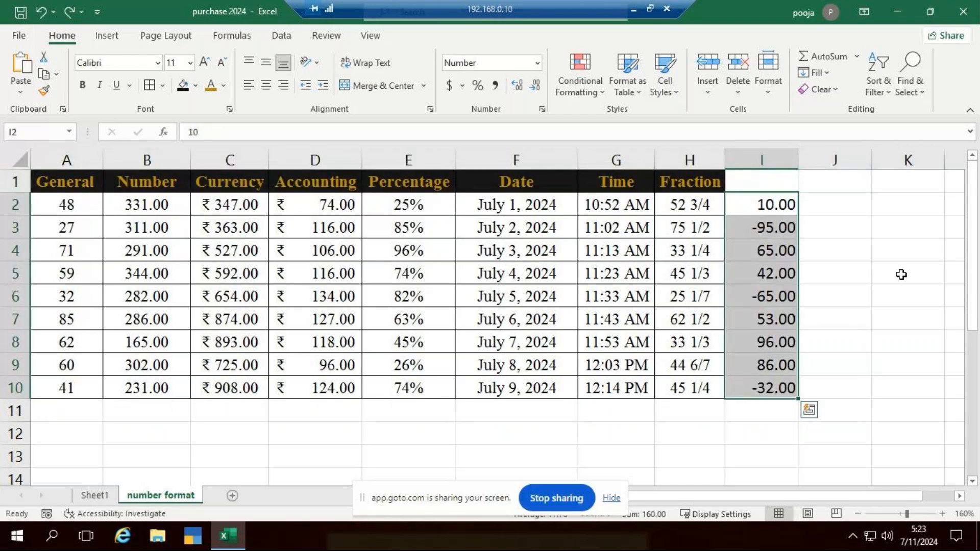
{"action": "left_click", "coordinate": [881, 299]}
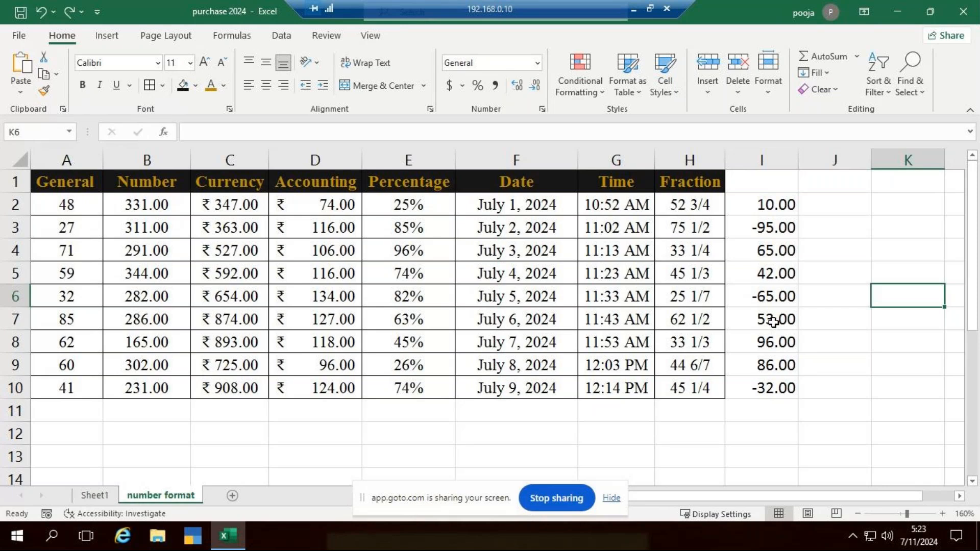
Format I2:I10 as Number with negative values shown in red without a minus sign
{"action": "left_click_drag", "start_coordinate": [771, 204], "coordinate": [764, 391]}
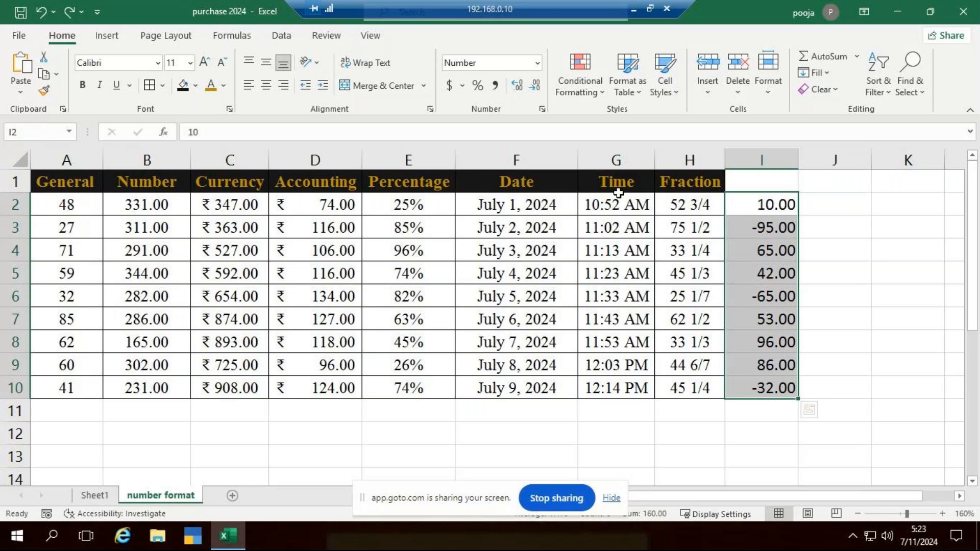
{"action": "left_click", "coordinate": [541, 109]}
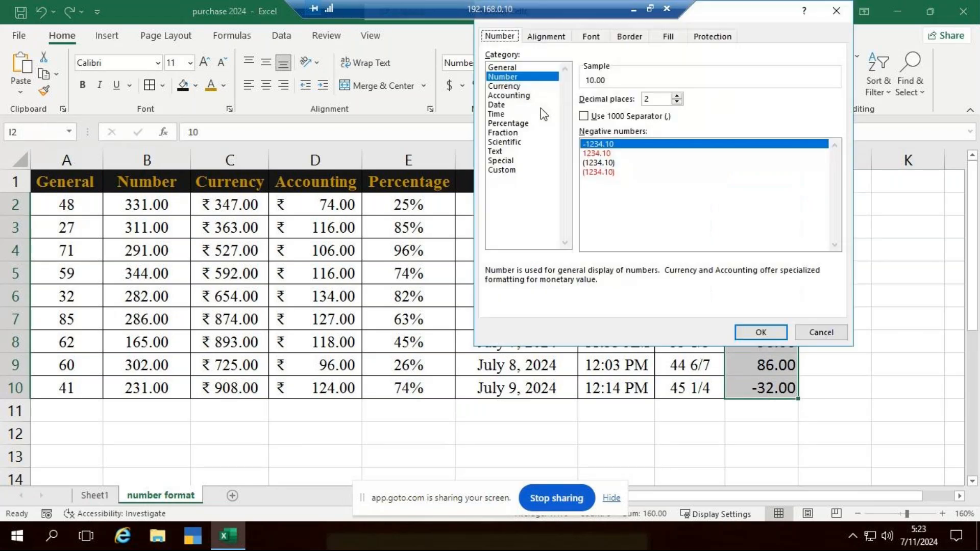
{"action": "left_click", "coordinate": [523, 77]}
{"action": "left_click", "coordinate": [608, 153]}
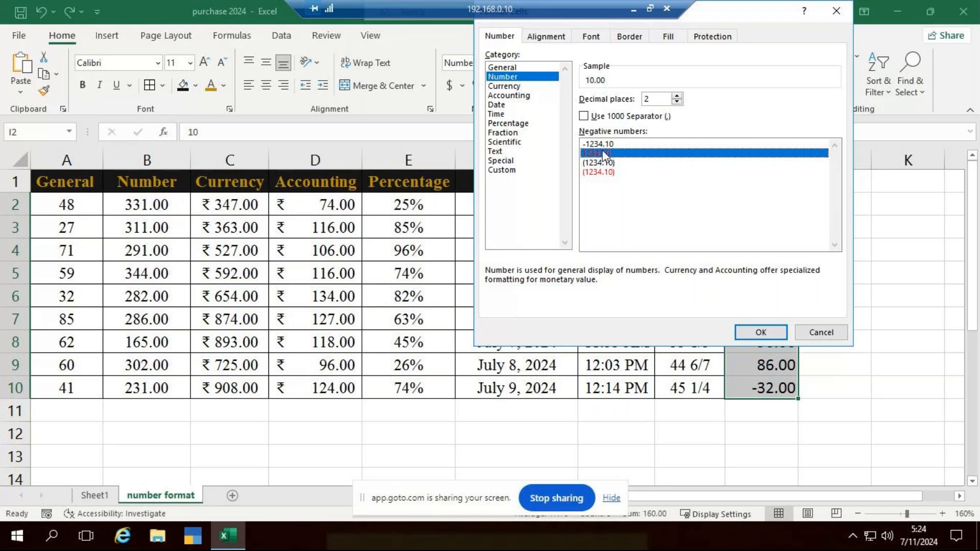
{"action": "left_click", "coordinate": [752, 329]}
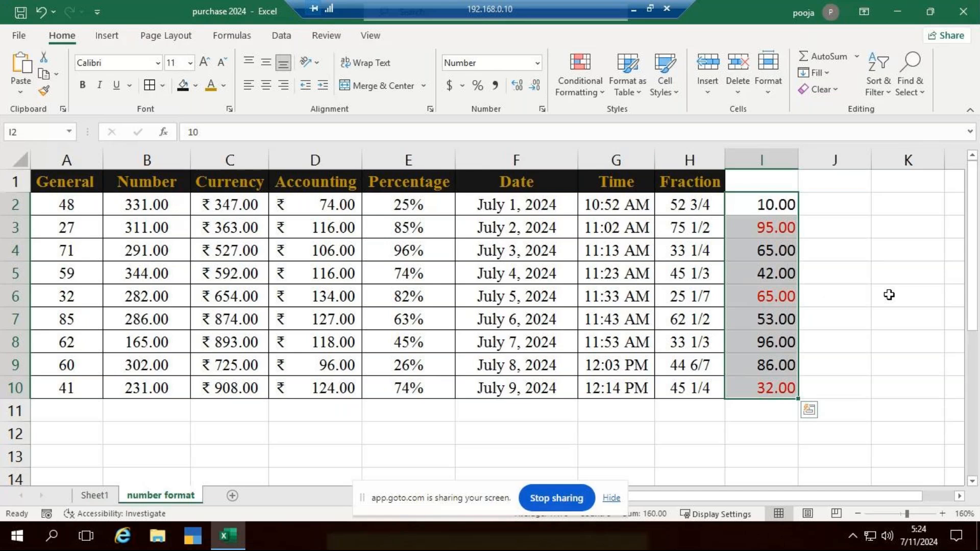
{"action": "left_click", "coordinate": [855, 411]}
Add a new worksheet and enter the headers Number in A1 and Days in B1
{"action": "left_click", "coordinate": [233, 496]}
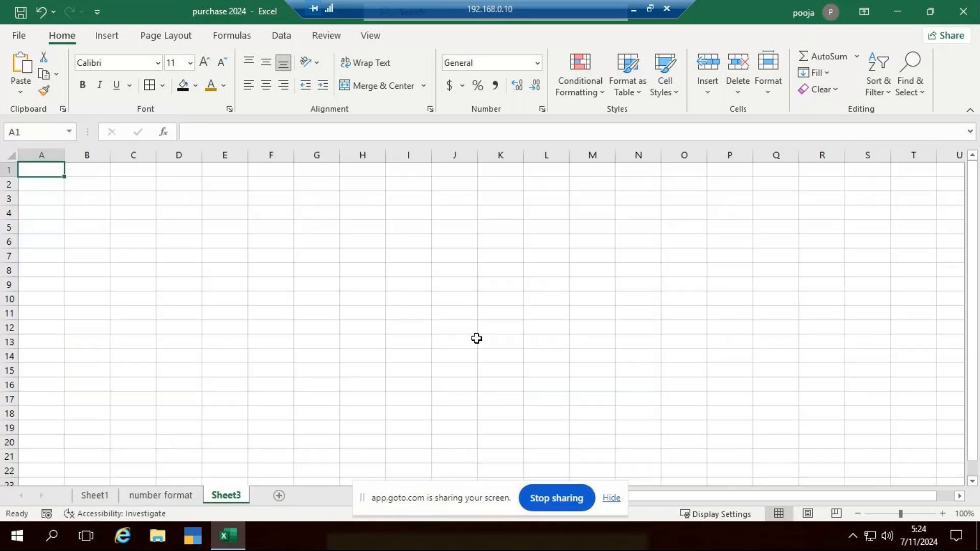
{"action": "scroll", "coordinate": [471, 326], "scroll_direction": "up", "scroll_amount": 8, "text": "ctrl"}
{"action": "scroll", "coordinate": [471, 327], "scroll_direction": "down", "scroll_amount": 3, "text": "ctrl"}
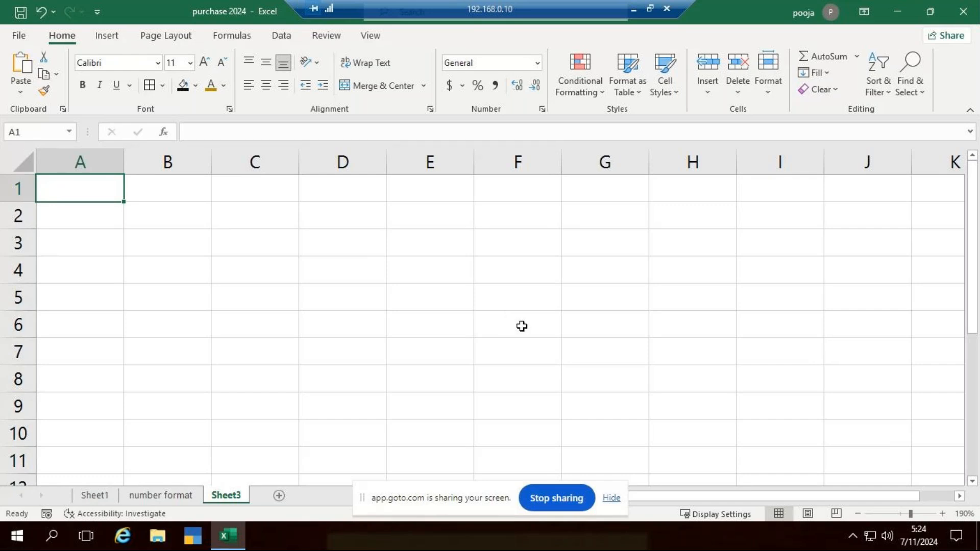
{"action": "type", "text": "Numbe"}
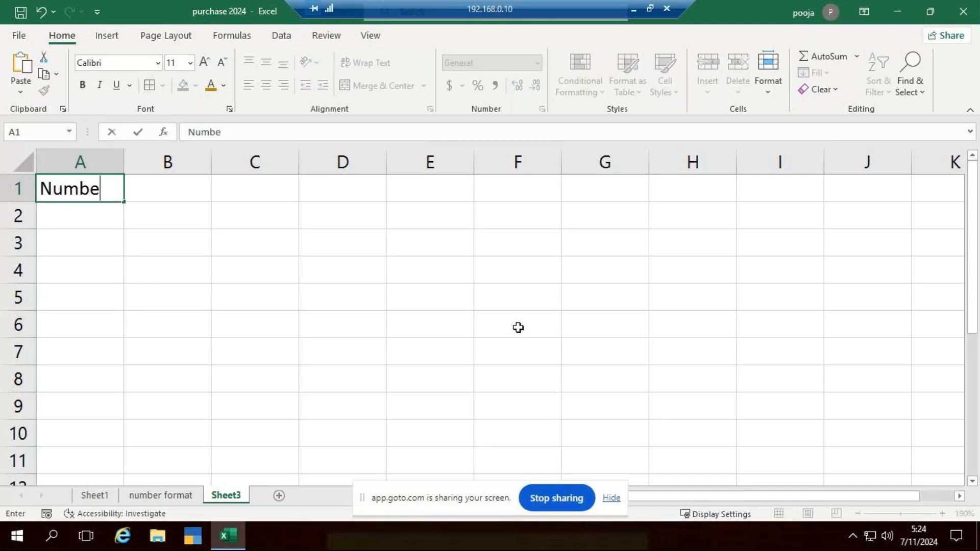
{"action": "type", "text": "r"}
{"action": "key", "text": "Tab"}
{"action": "type", "text": "D"}
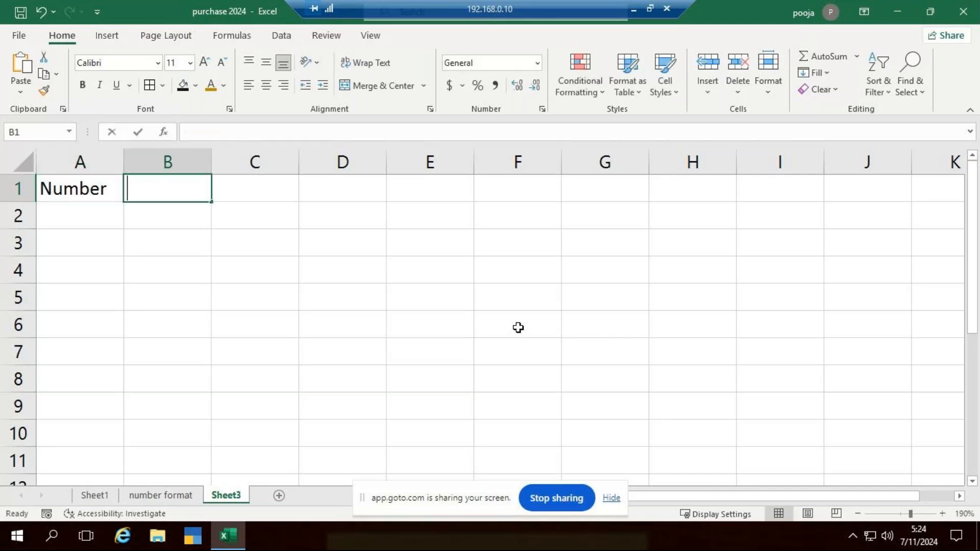
{"action": "type", "text": "ays"}
{"action": "key", "text": "Tab"}
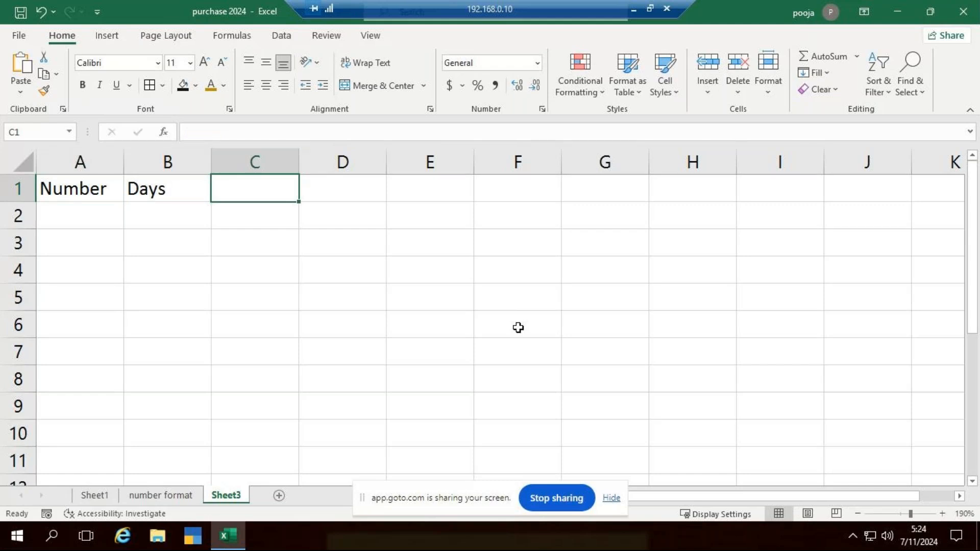
Enter the headers Date in C1 and Number in D1
{"action": "type", "text": "Dat"}
{"action": "left_click", "coordinate": [518, 328]}
{"action": "right_click", "coordinate": [518, 328]}
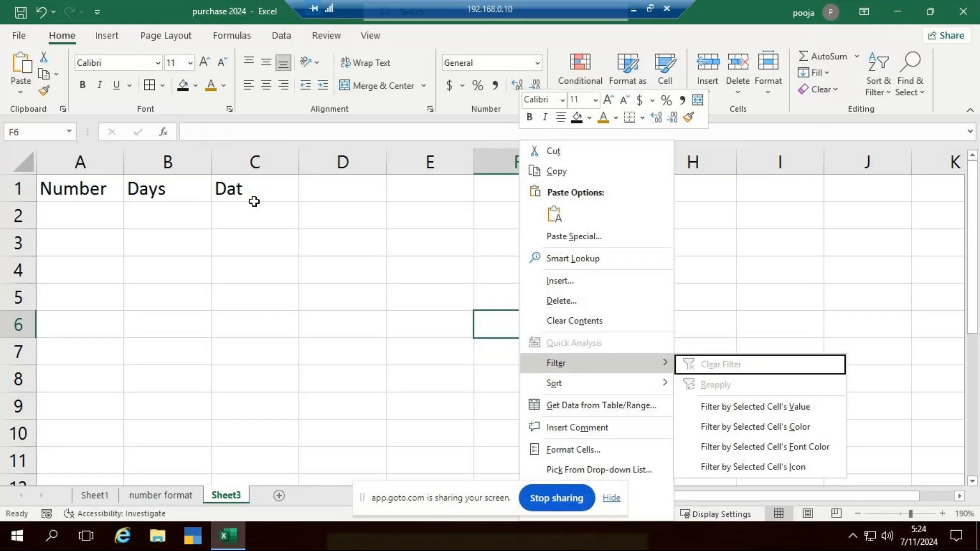
{"action": "left_click", "coordinate": [255, 201]}
{"action": "double_click", "coordinate": [284, 188]}
{"action": "type", "text": "e"}
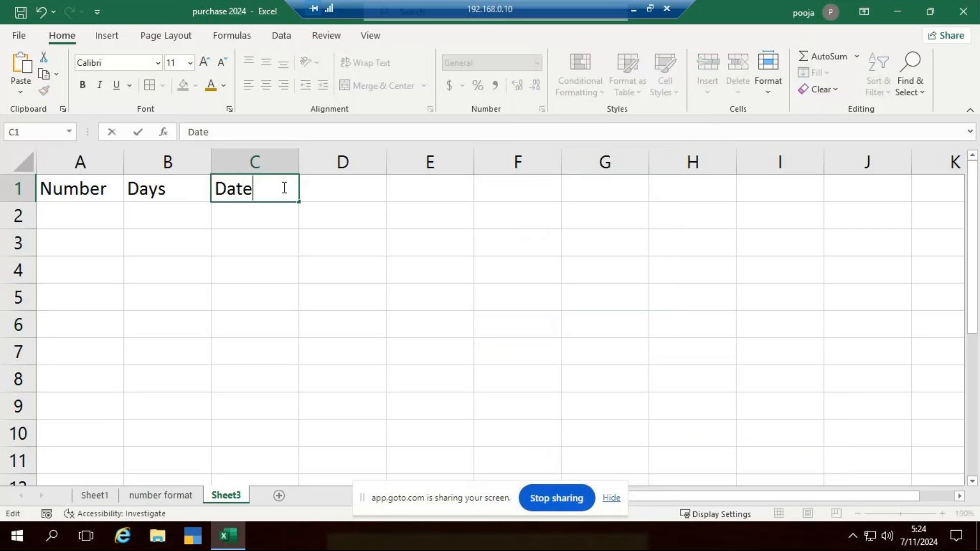
{"action": "key", "text": "Tab"}
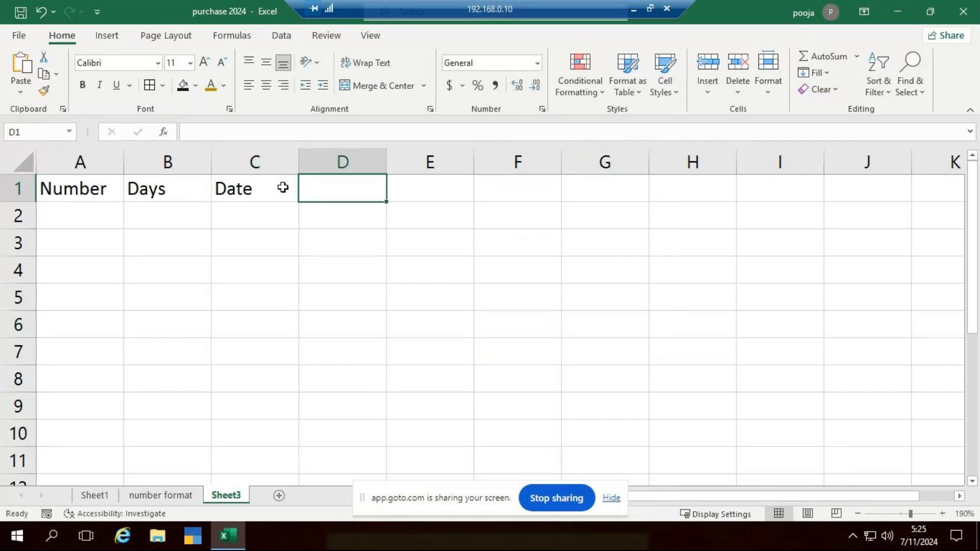
{"action": "type", "text": "Numbe"}
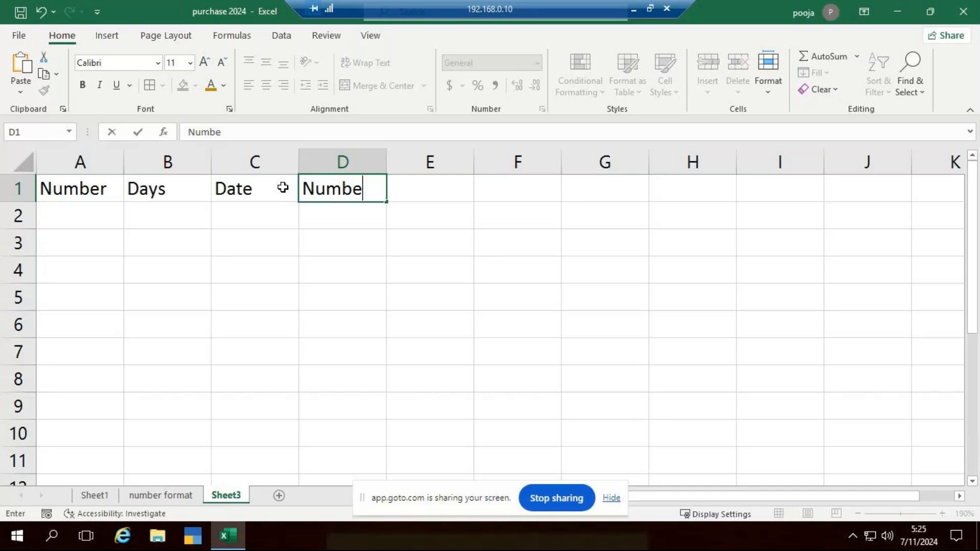
{"action": "type", "text": "r"}
{"action": "key", "text": "Return"}
Enter 10 and 20 in A2:A3 and extend the series down to 90 in A10
{"action": "key", "text": "Left"}
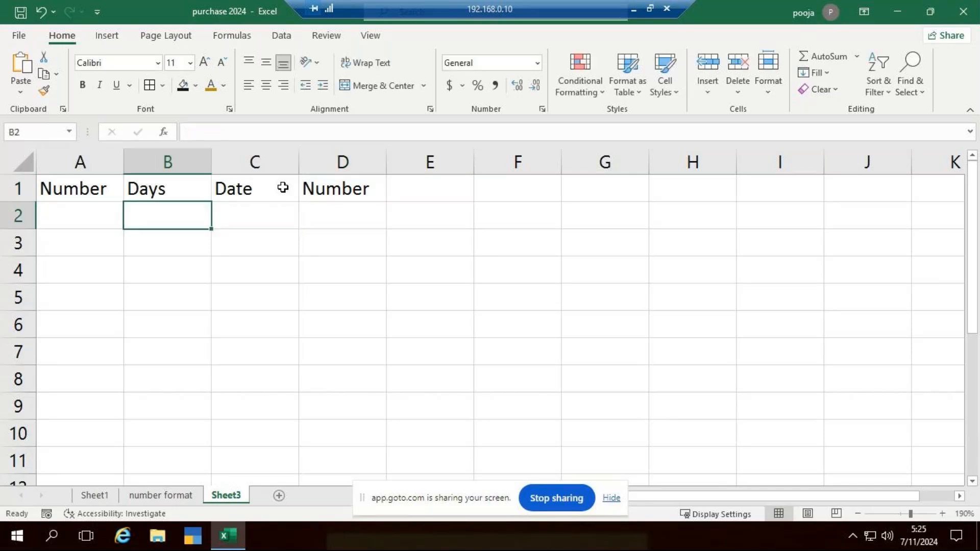
{"action": "key", "text": "Left"}
{"action": "type", "text": "10"}
{"action": "key", "text": "Return"}
{"action": "type", "text": "20"}
{"action": "key", "text": "Return"}
{"action": "left_click_drag", "start_coordinate": [76, 216], "coordinate": [139, 440]}
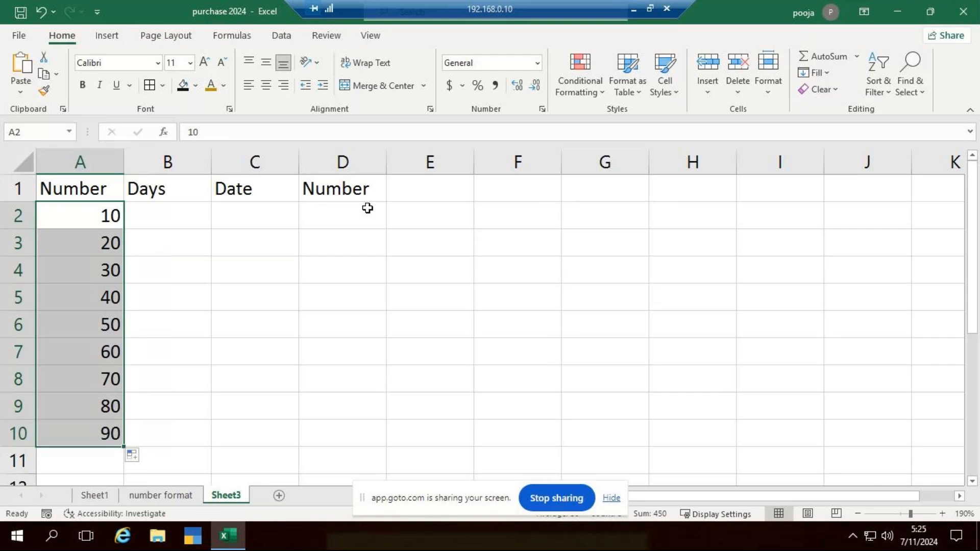
Enter Monday in B2, fill the weekdays down column B, and extend the Number and Days series to row 11
{"action": "left_click", "coordinate": [174, 222]}
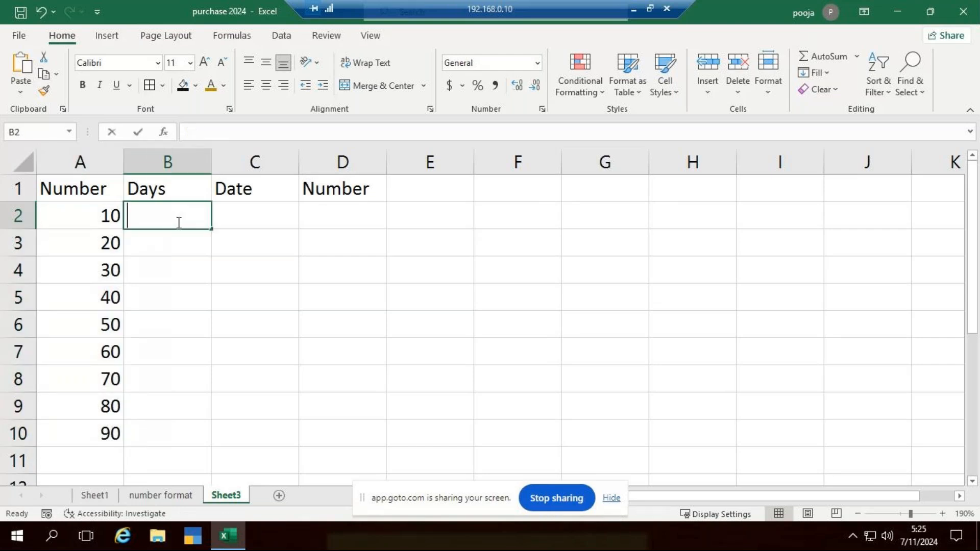
{"action": "type", "text": "Monday"}
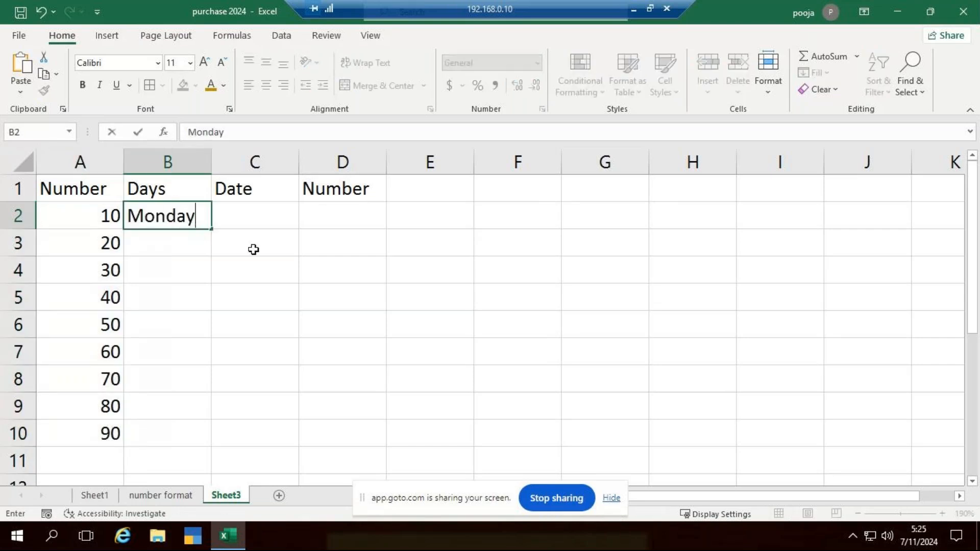
{"action": "left_click", "coordinate": [254, 250]}
{"action": "left_click", "coordinate": [203, 219]}
{"action": "left_click_drag", "start_coordinate": [217, 228], "coordinate": [190, 435]}
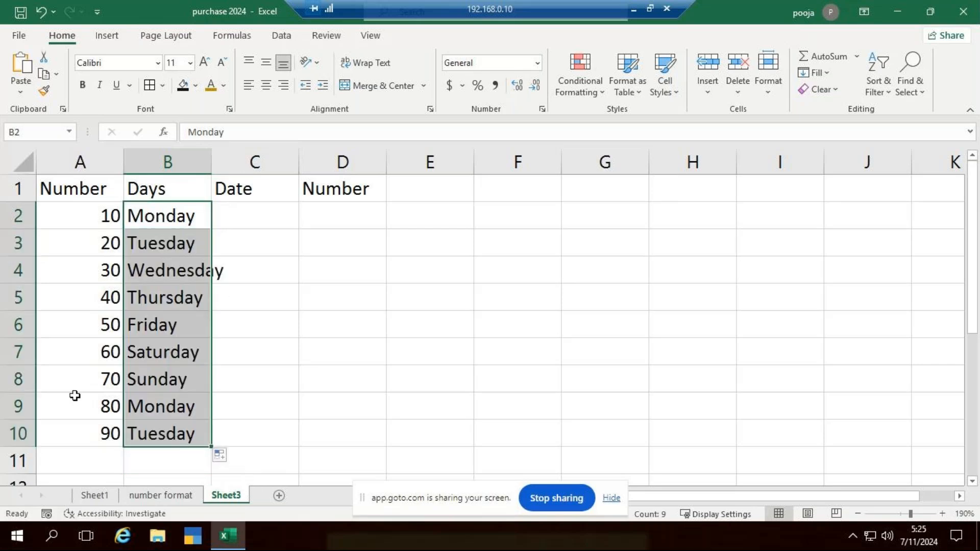
{"action": "left_click_drag", "start_coordinate": [107, 403], "coordinate": [124, 467]}
{"action": "left_click_drag", "start_coordinate": [175, 402], "coordinate": [220, 456]}
Enter the dates 7/10/2024 and 7/11/2024 in C2:C3 and extend the series down to C11
{"action": "left_click", "coordinate": [247, 216]}
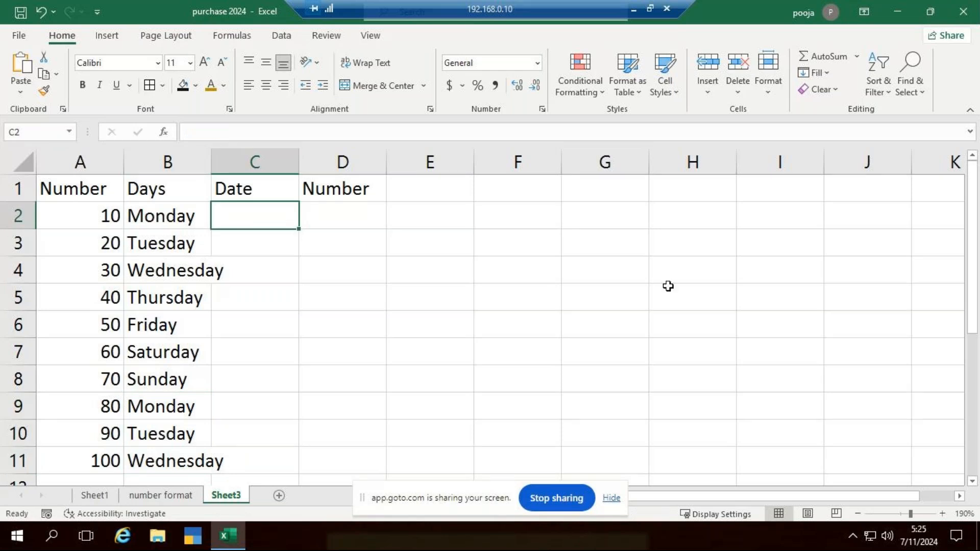
{"action": "type", "text": "7/10/24"}
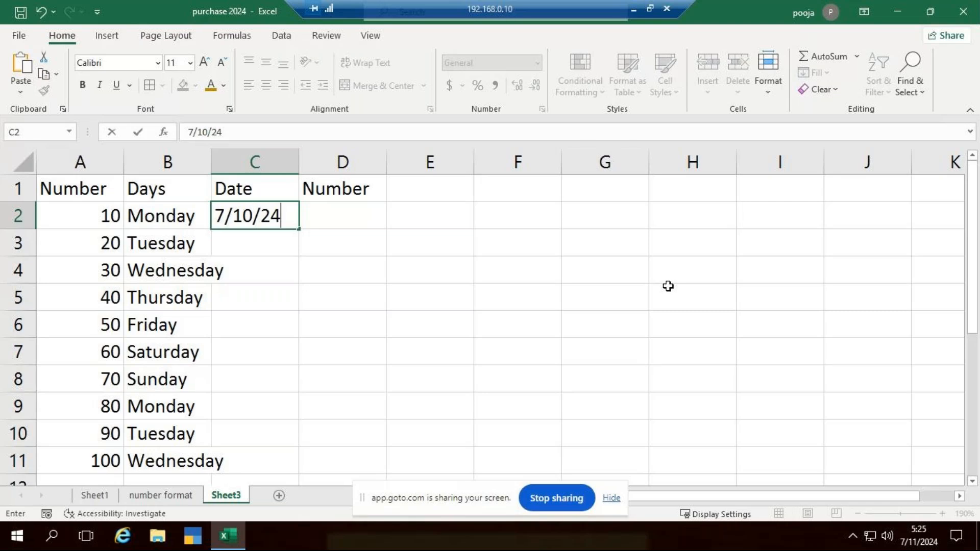
{"action": "key", "text": "Return"}
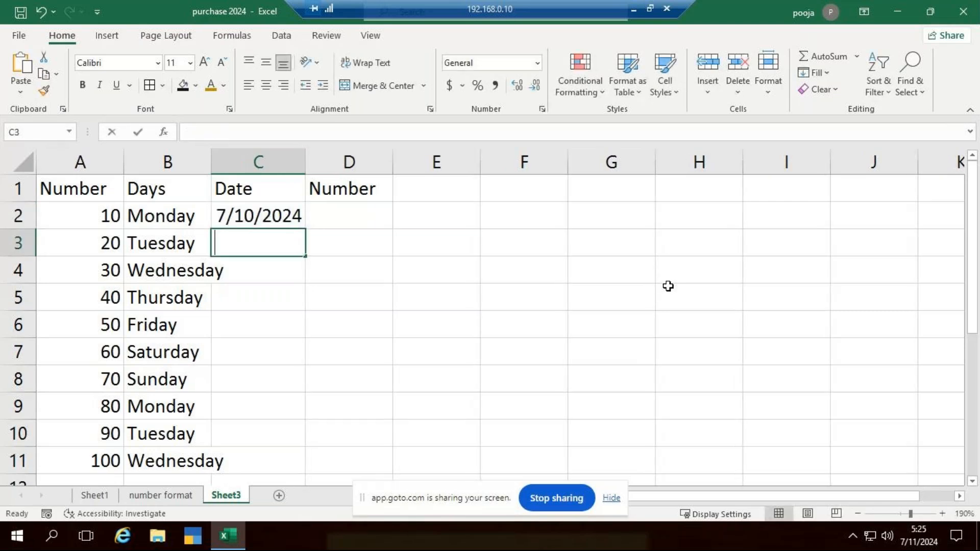
{"action": "type", "text": "7/11/2024"}
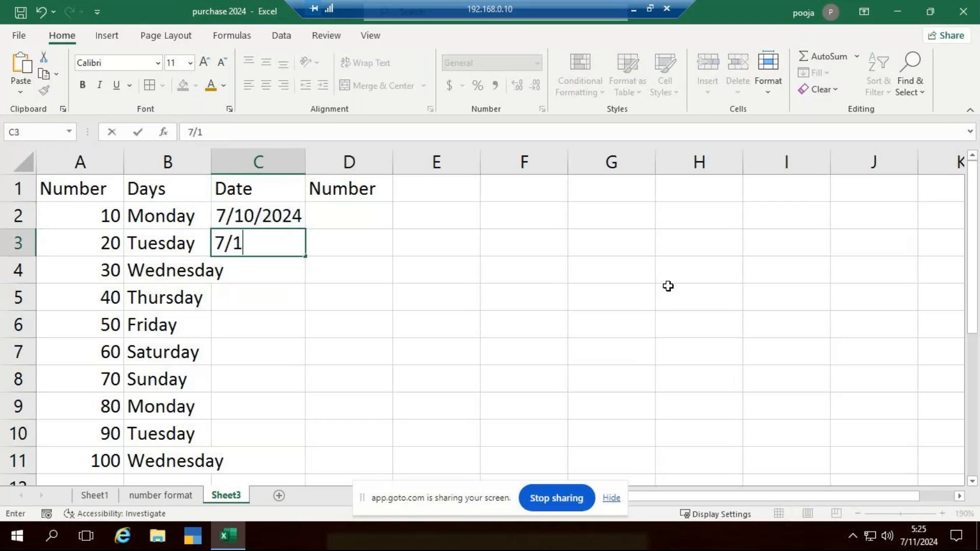
{"action": "key", "text": "ctrl+Return"}
{"action": "key", "text": "Return"}
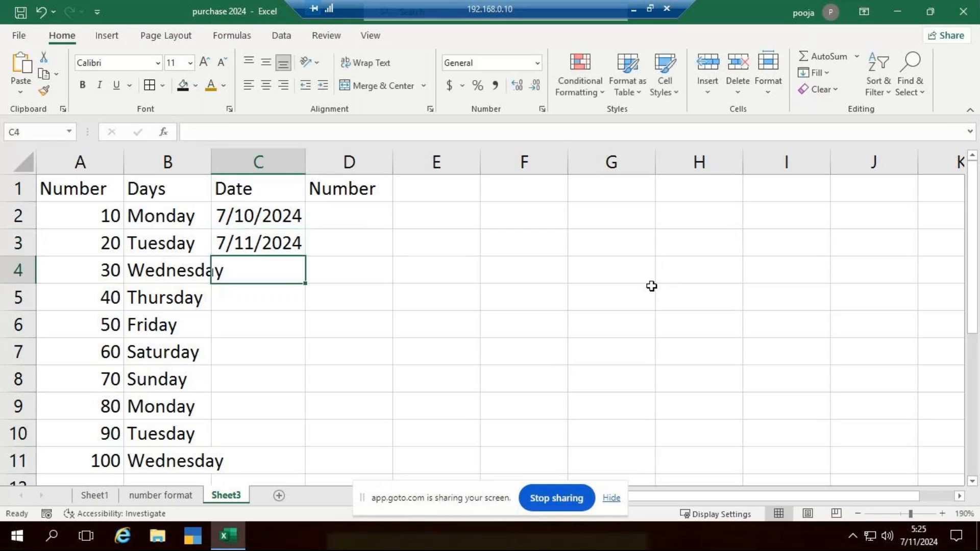
{"action": "left_click", "coordinate": [280, 227]}
{"action": "left_click_drag", "start_coordinate": [280, 229], "coordinate": [285, 461]}
Enter 50 in D2 as the first value of the second Number column
{"action": "left_click", "coordinate": [372, 213]}
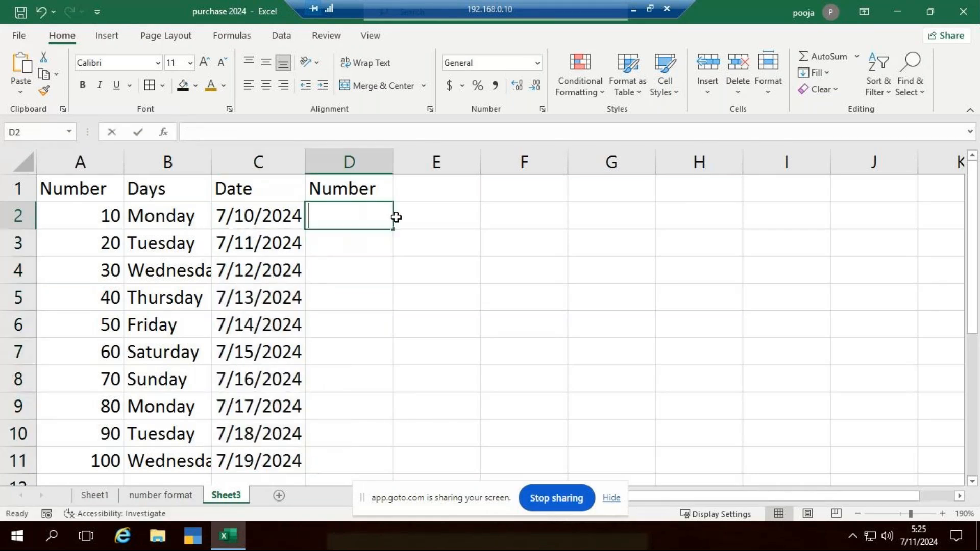
{"action": "type", "text": "50"}
{"action": "key", "text": "Up"}
{"action": "type", "text": "100"}
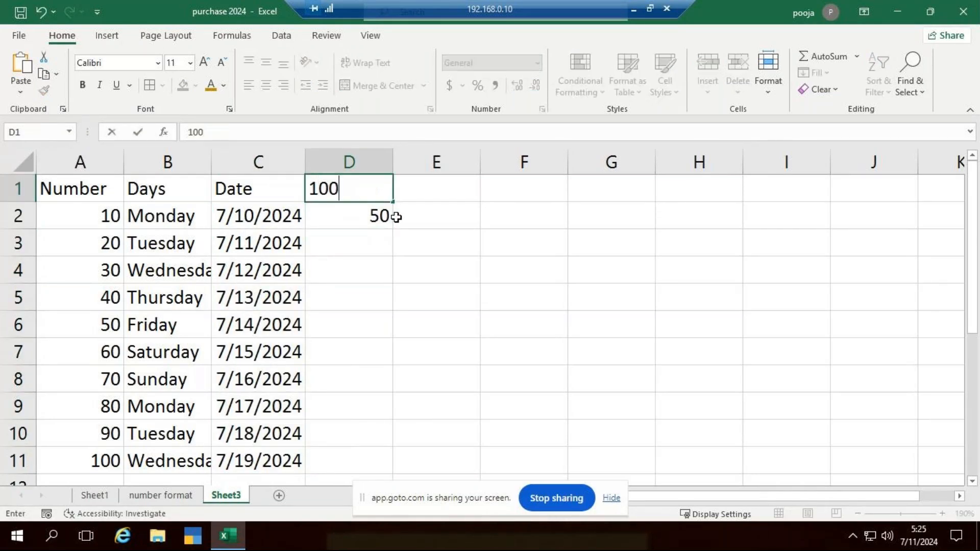
{"action": "key", "text": "Escape"}
{"action": "key", "text": "Down"}
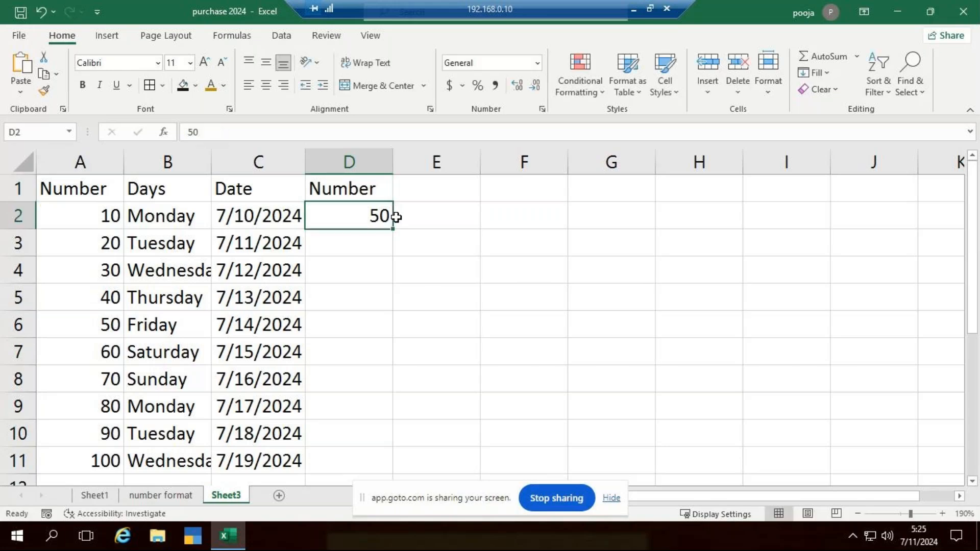
Enter 100 in D3 and extend the series from D2:D3 down to D11
{"action": "key", "text": "Down"}
{"action": "type", "text": "100"}
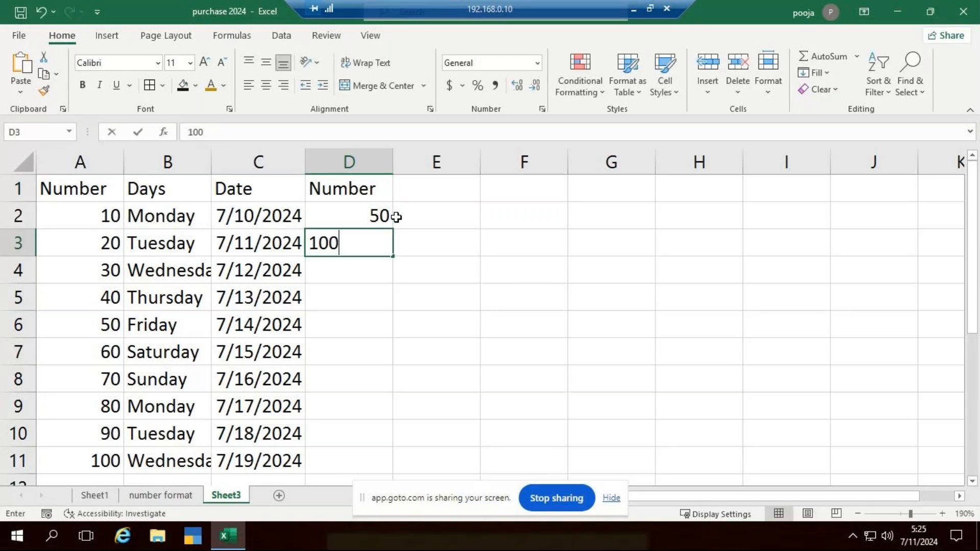
{"action": "key", "text": "Return"}
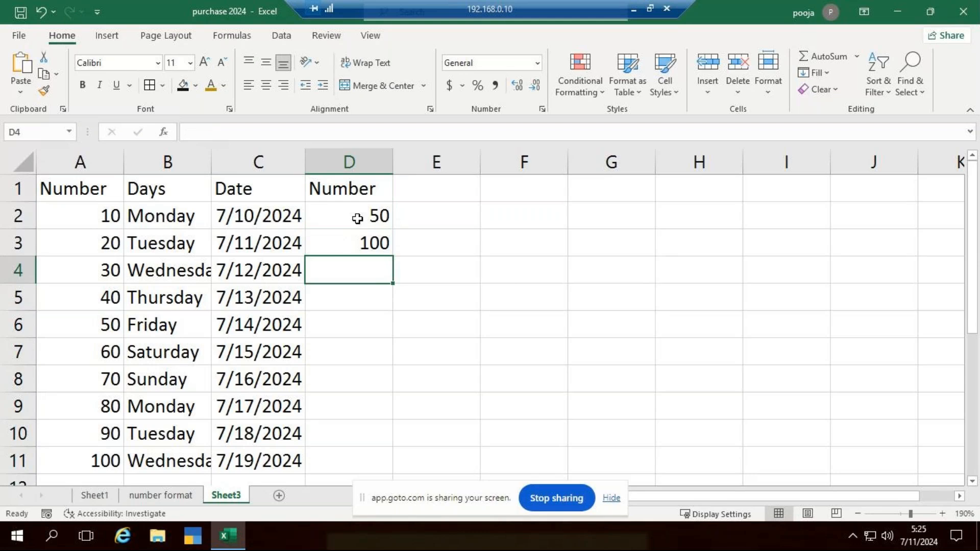
{"action": "left_click_drag", "start_coordinate": [357, 215], "coordinate": [372, 242]}
{"action": "left_click_drag", "start_coordinate": [394, 258], "coordinate": [392, 464]}
{"action": "left_click", "coordinate": [525, 380]}
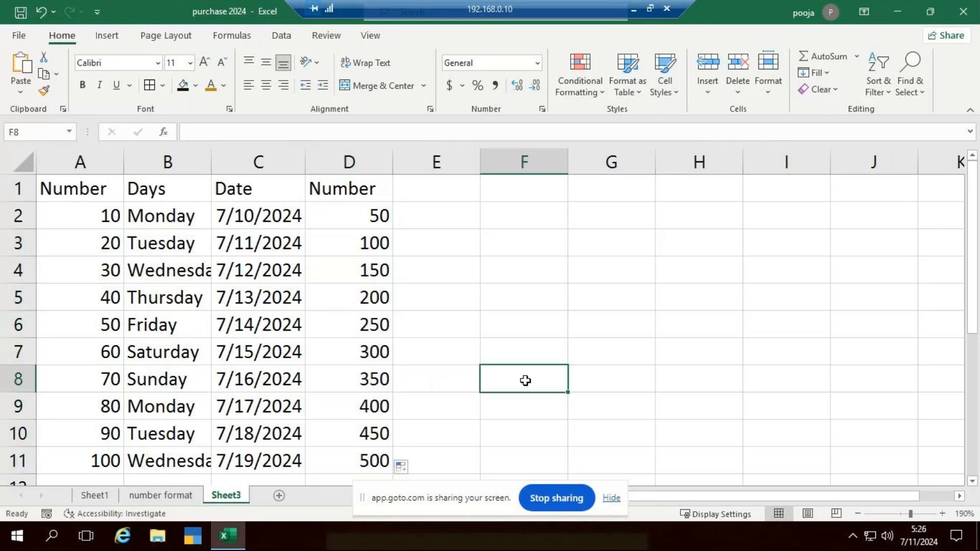
Center the contents of A1:D11 horizontally and vertically and apply borders to all its cells
{"action": "left_click_drag", "start_coordinate": [83, 188], "coordinate": [364, 462]}
{"action": "left_click", "coordinate": [266, 85]}
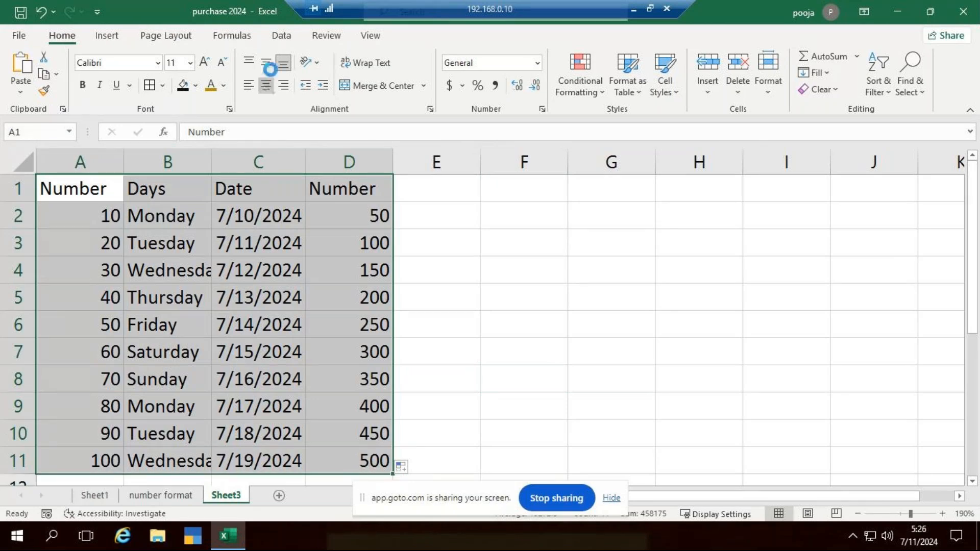
{"action": "left_click", "coordinate": [268, 64]}
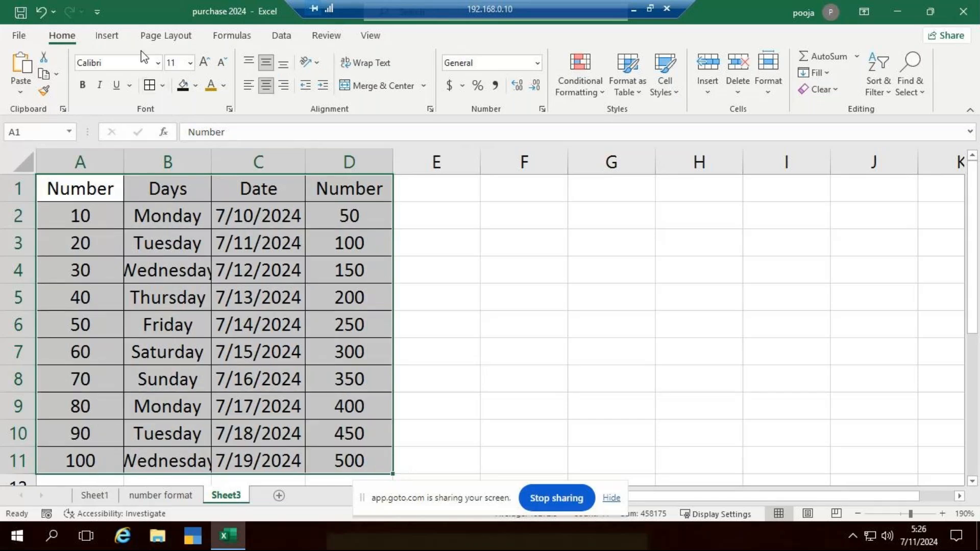
{"action": "type", "text": "tim"}
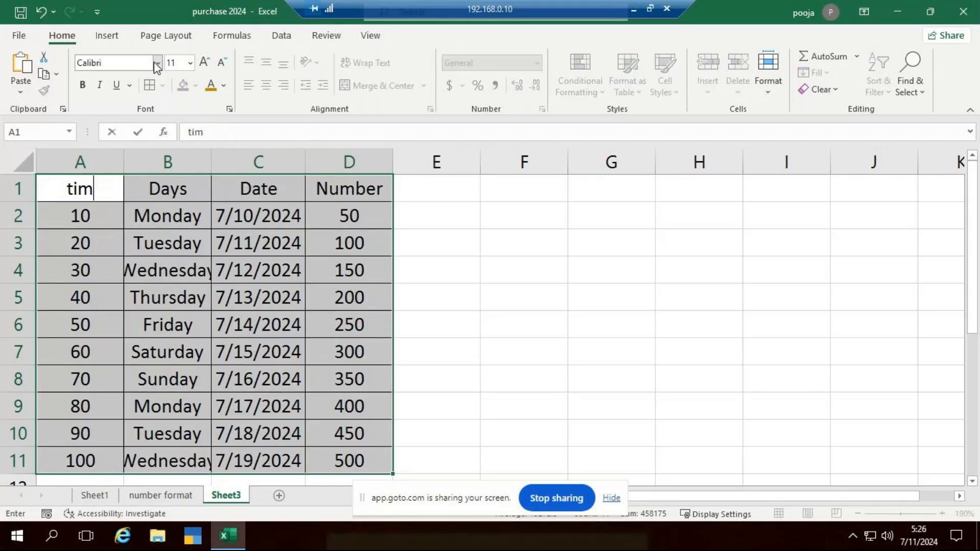
{"action": "type", "text": "es"}
{"action": "key", "text": "Return"}
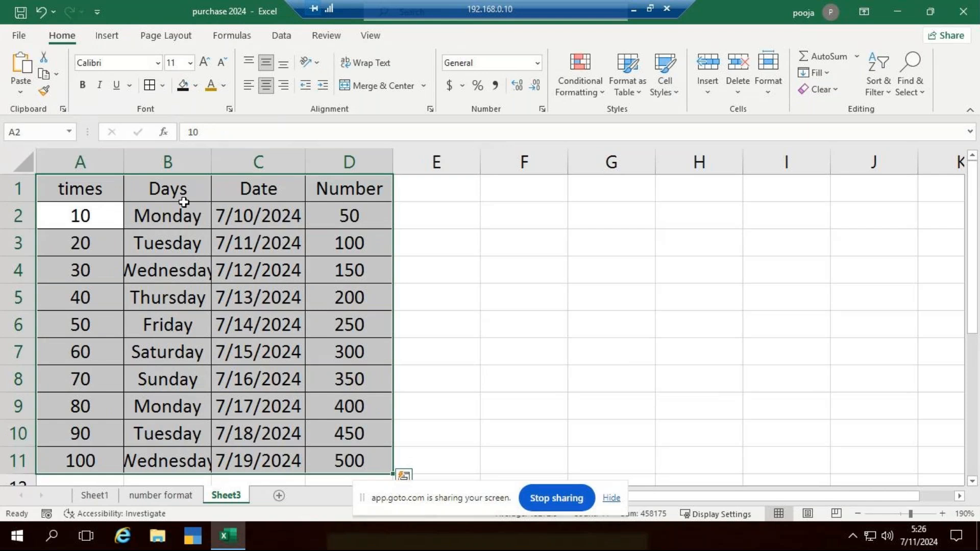
{"action": "key", "text": "ctrl+z"}
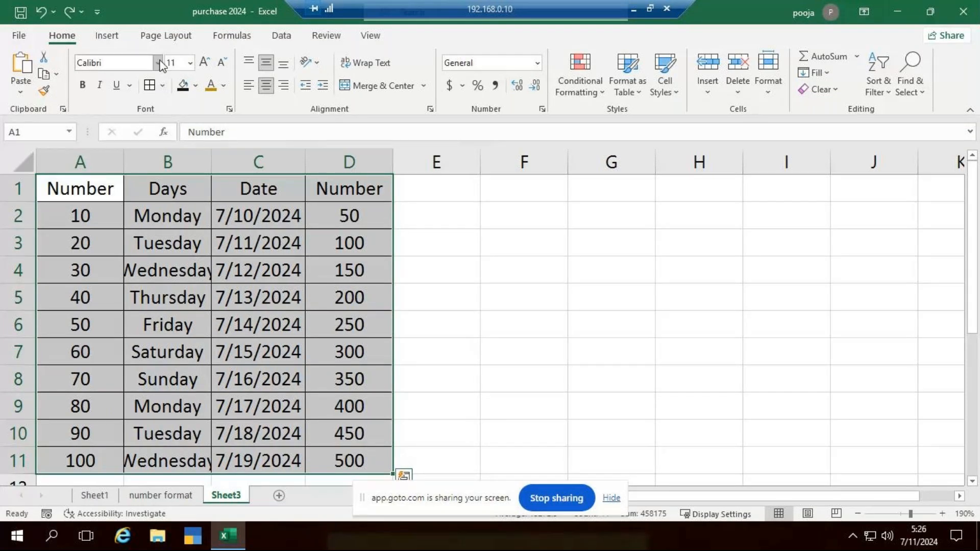
Set the font of A1:D11 to Times New Roman
{"action": "left_click", "coordinate": [160, 64]}
{"action": "type", "text": "Times New Roman"}
{"action": "key", "text": "Return"}
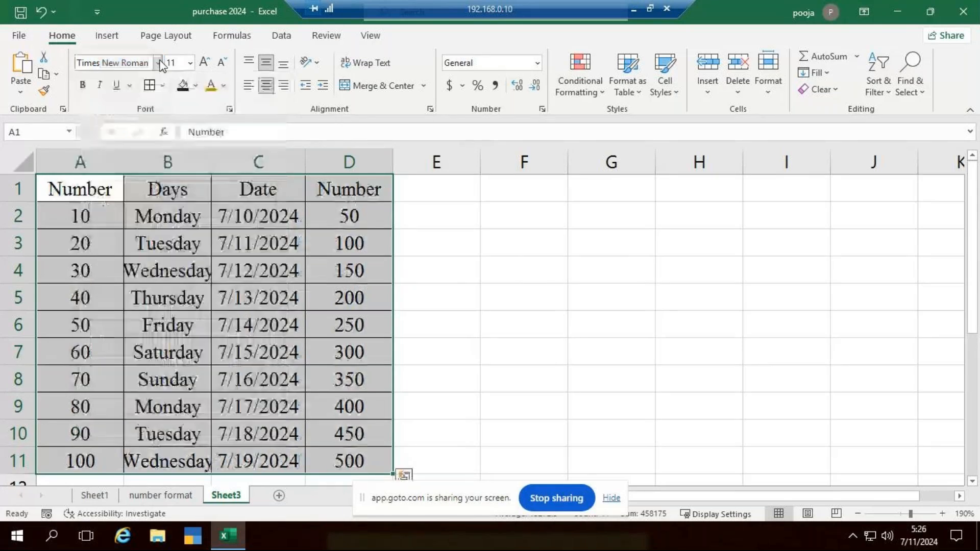
{"action": "left_click", "coordinate": [720, 279]}
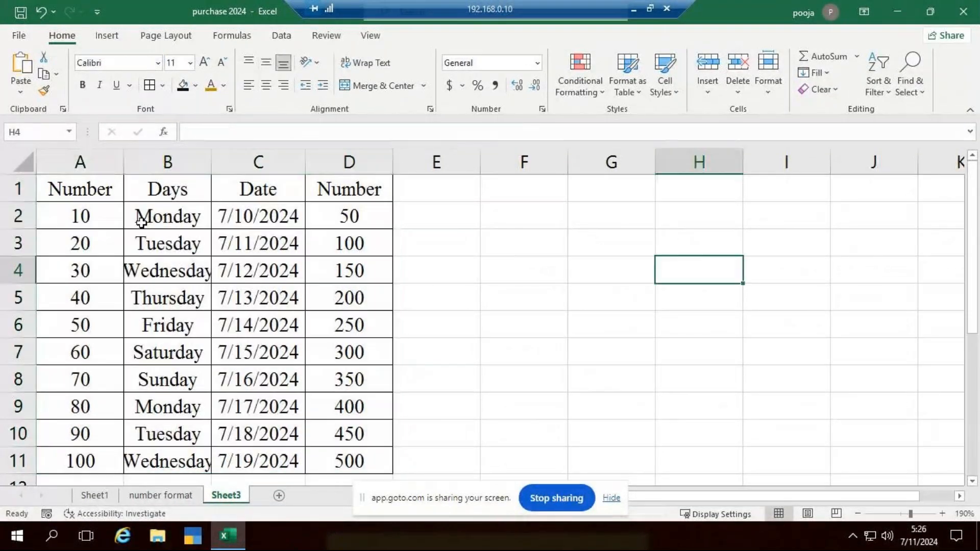
Autofit the widths of all columns in the sheet to their contents
{"action": "left_click", "coordinate": [7, 170]}
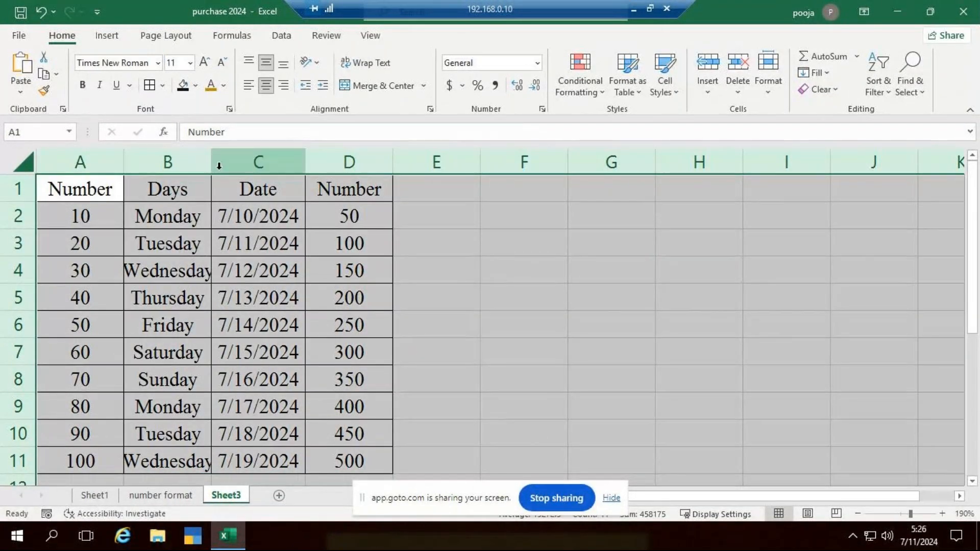
{"action": "double_click", "coordinate": [212, 168]}
{"action": "left_click", "coordinate": [464, 219]}
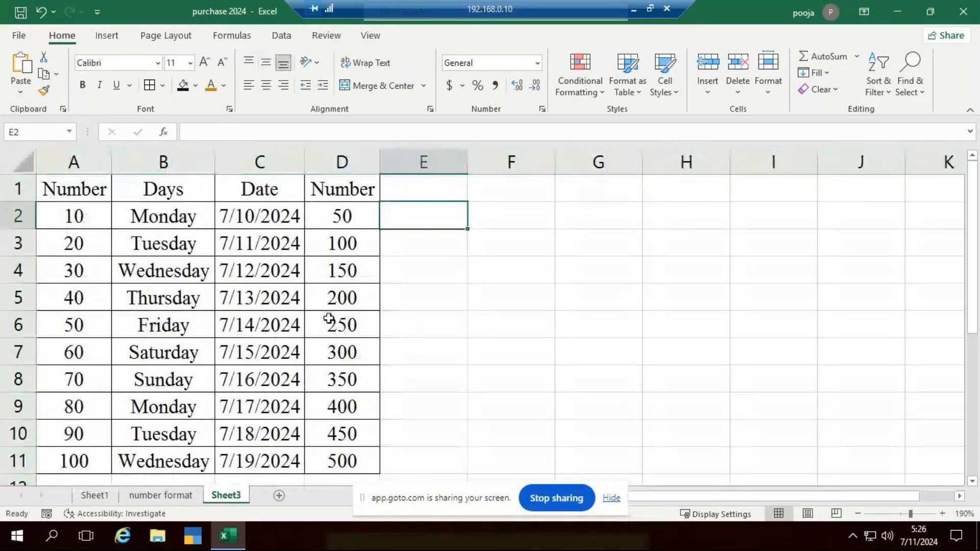
Fill the header cells A1:D1 with light orange
{"action": "scroll", "coordinate": [328, 317], "scroll_direction": "down", "scroll_amount": 1, "text": "ctrl"}
{"action": "left_click_drag", "start_coordinate": [44, 179], "coordinate": [352, 186]}
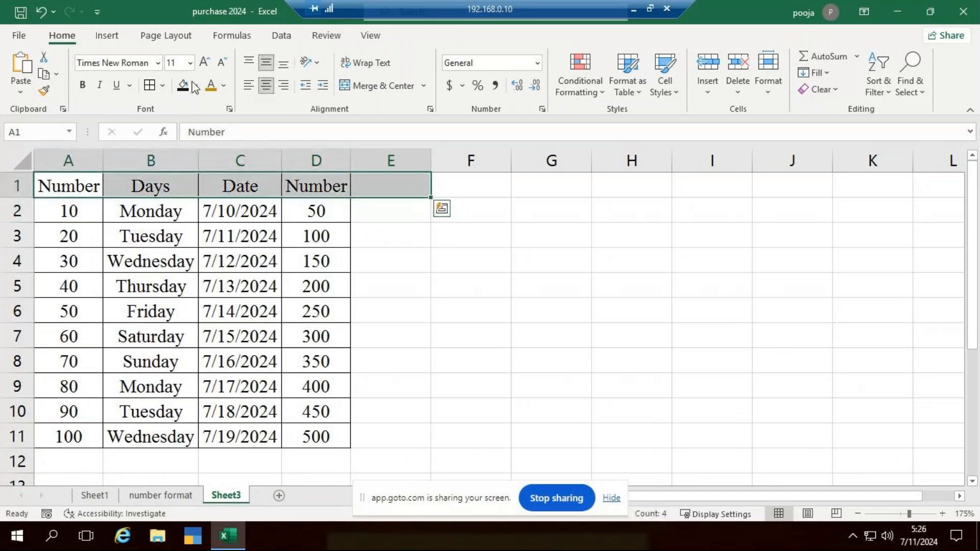
{"action": "left_click", "coordinate": [475, 279]}
{"action": "left_click", "coordinate": [100, 193]}
{"action": "left_click_drag", "start_coordinate": [100, 192], "coordinate": [317, 186]}
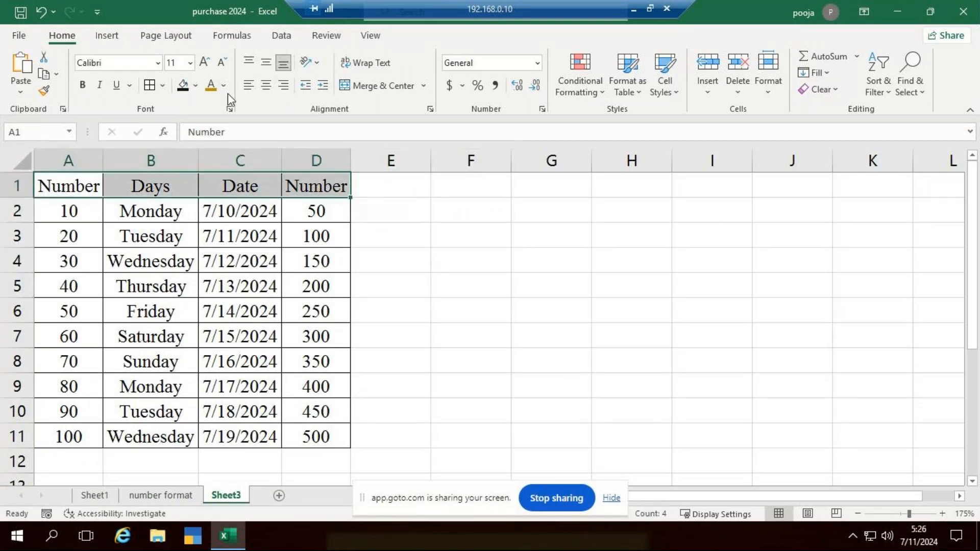
{"action": "left_click", "coordinate": [195, 87]}
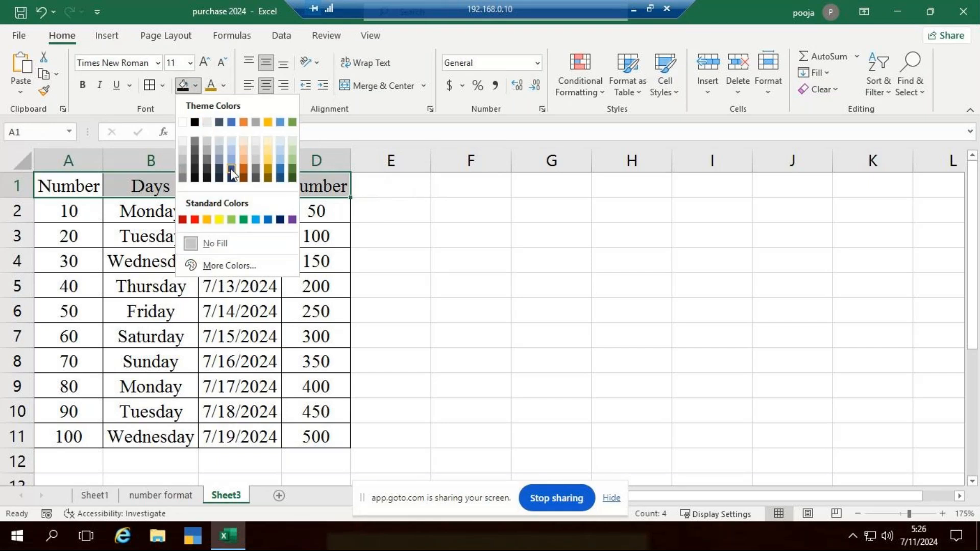
{"action": "left_click", "coordinate": [247, 157]}
{"action": "left_click", "coordinate": [471, 310]}
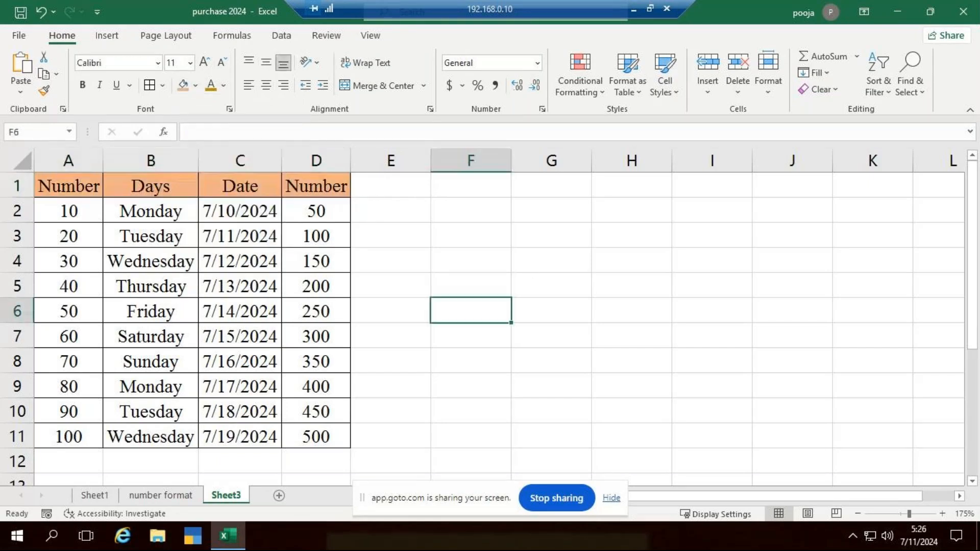
Make the header text in A1:D1 bold
{"action": "left_click_drag", "start_coordinate": [69, 186], "coordinate": [342, 187]}
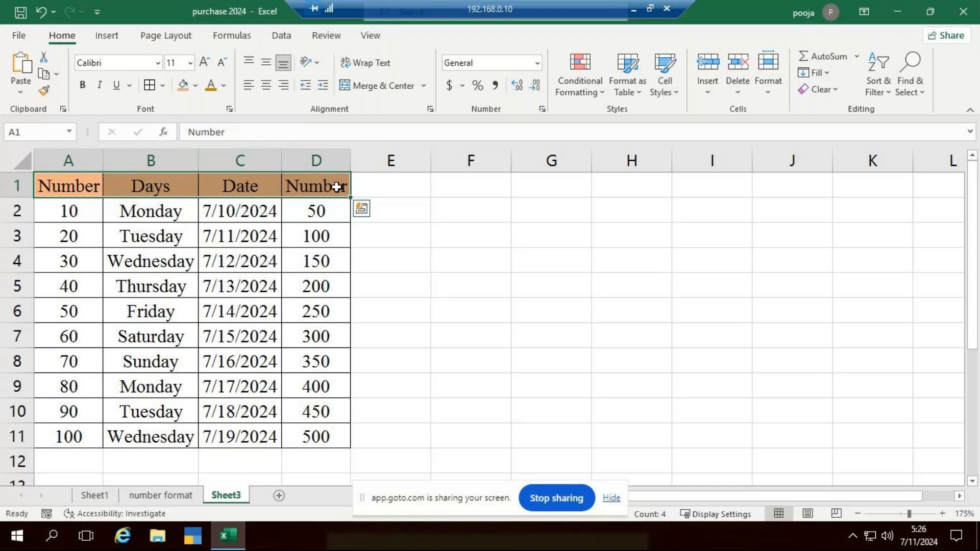
{"action": "key", "text": "ctrl+b"}
{"action": "left_click", "coordinate": [560, 284]}
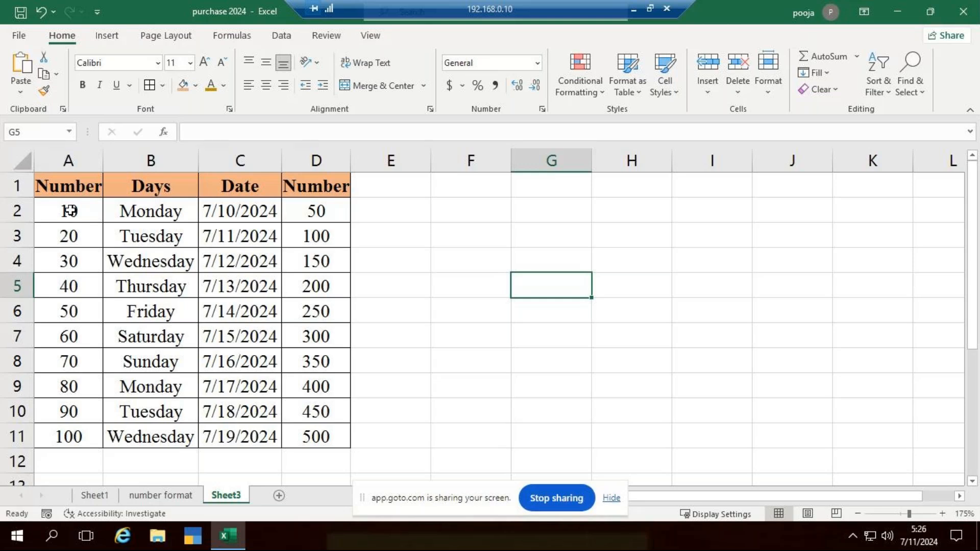
Start a Greater Than highlight rule for the numbers in A2:A11 with 75 as the threshold
{"action": "left_click_drag", "start_coordinate": [70, 210], "coordinate": [92, 440]}
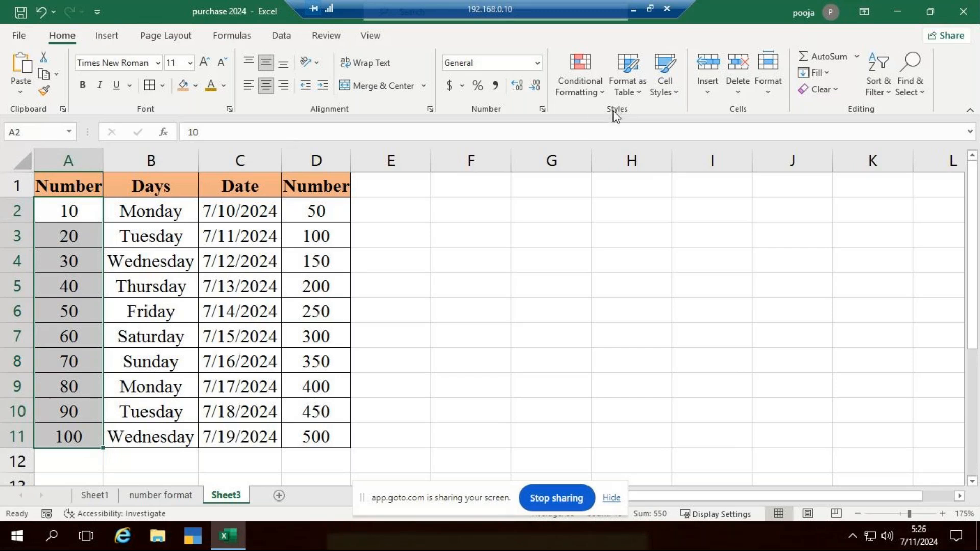
{"action": "left_click", "coordinate": [604, 94]}
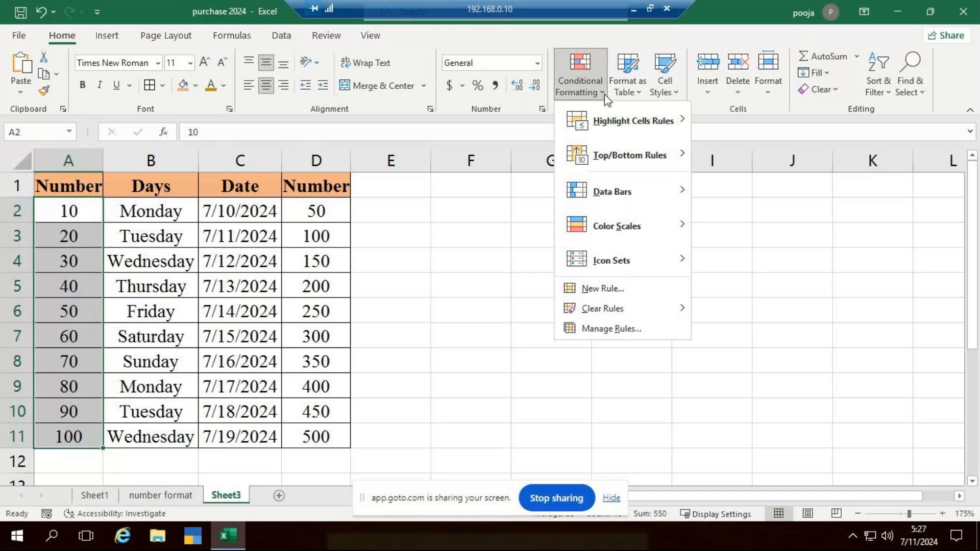
{"action": "mouse_move", "coordinate": [624, 124]}
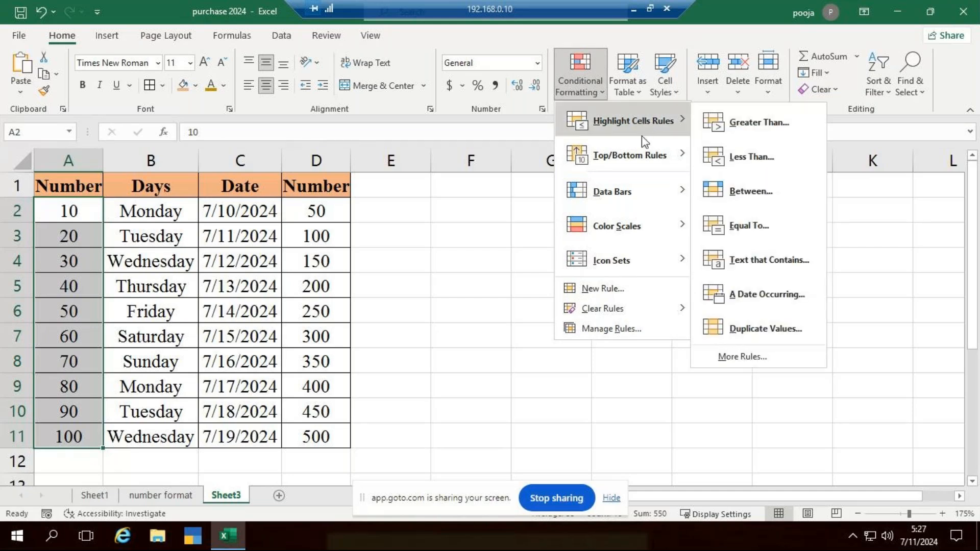
{"action": "mouse_move", "coordinate": [635, 162]}
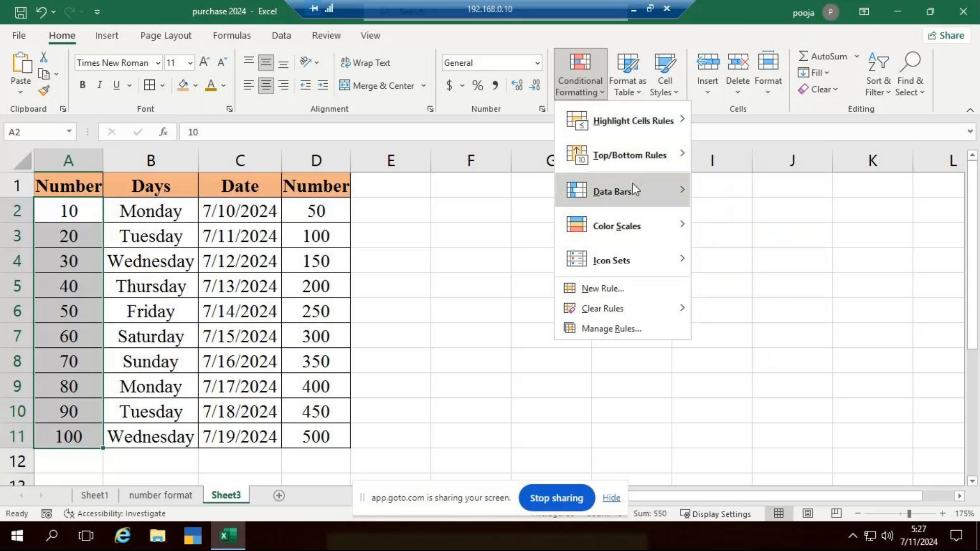
{"action": "mouse_move", "coordinate": [644, 263]}
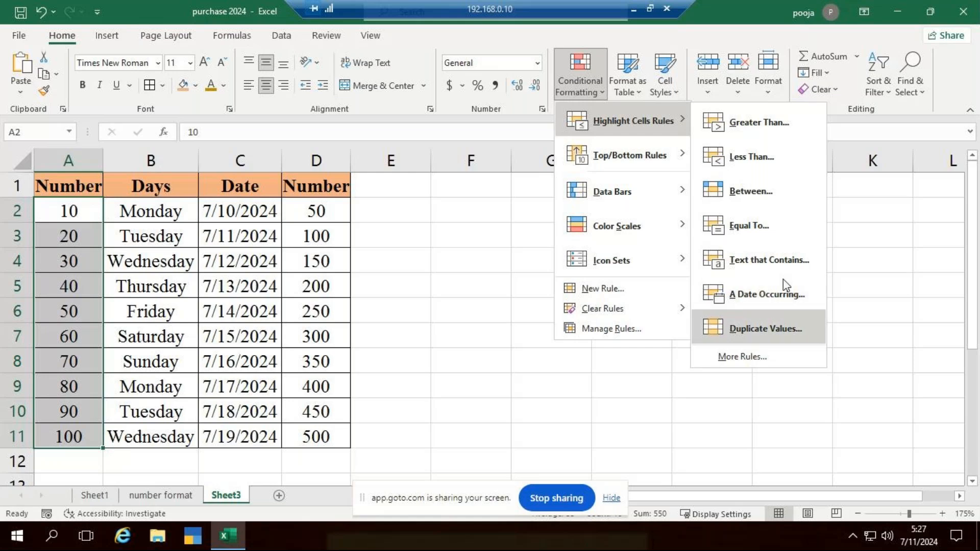
{"action": "left_click", "coordinate": [771, 124]}
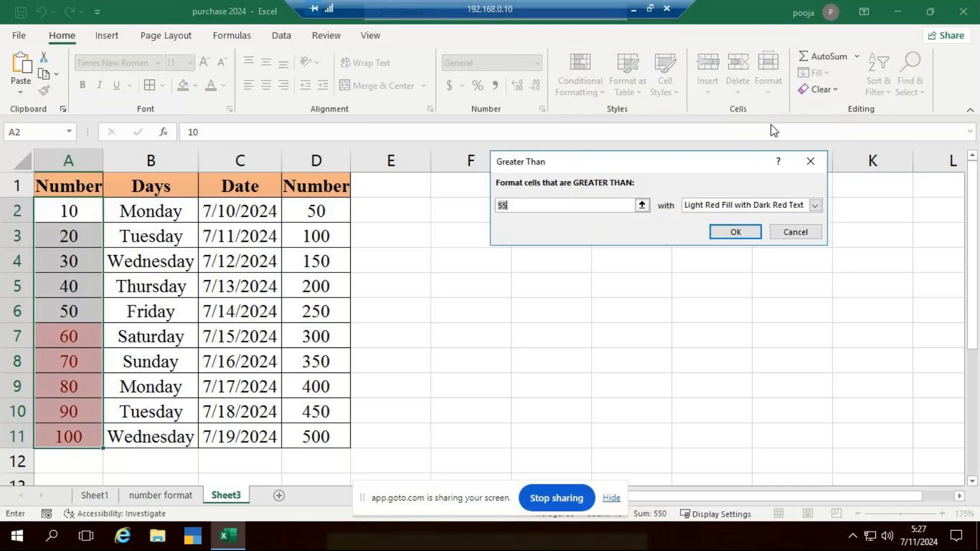
{"action": "type", "text": "75"}
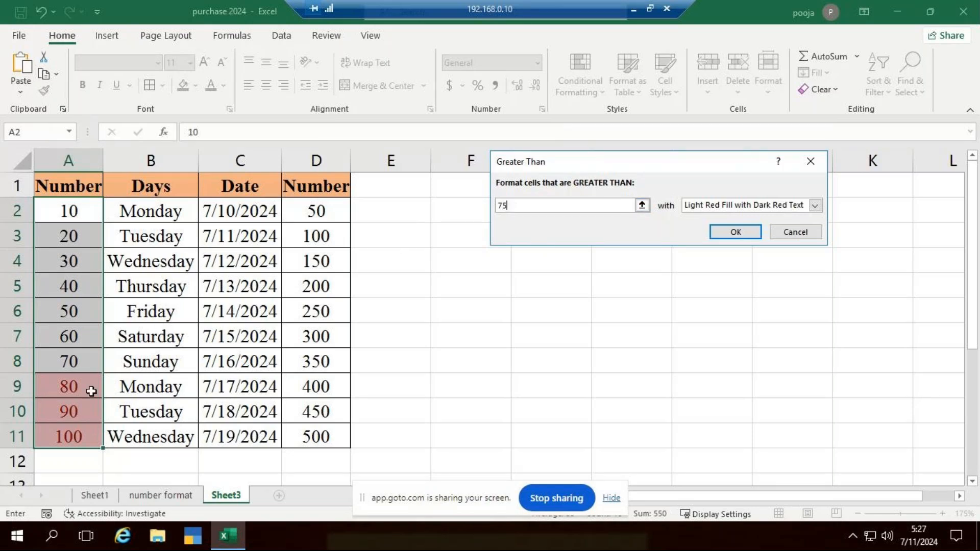
Try the Yellow Fill with Dark Yellow Text and Green Fill with Dark Green Text presets on the Greater Than rule
{"action": "left_click", "coordinate": [816, 206]}
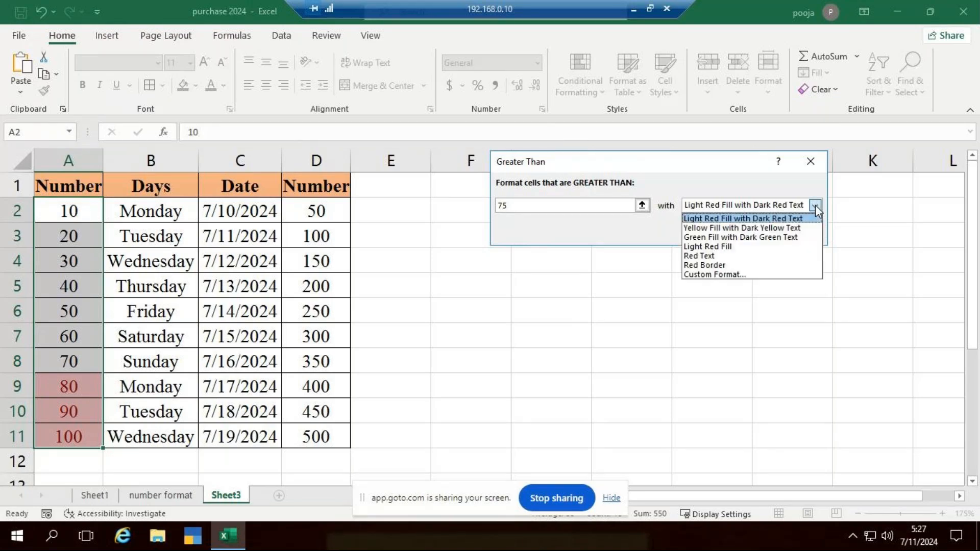
{"action": "left_click", "coordinate": [801, 233]}
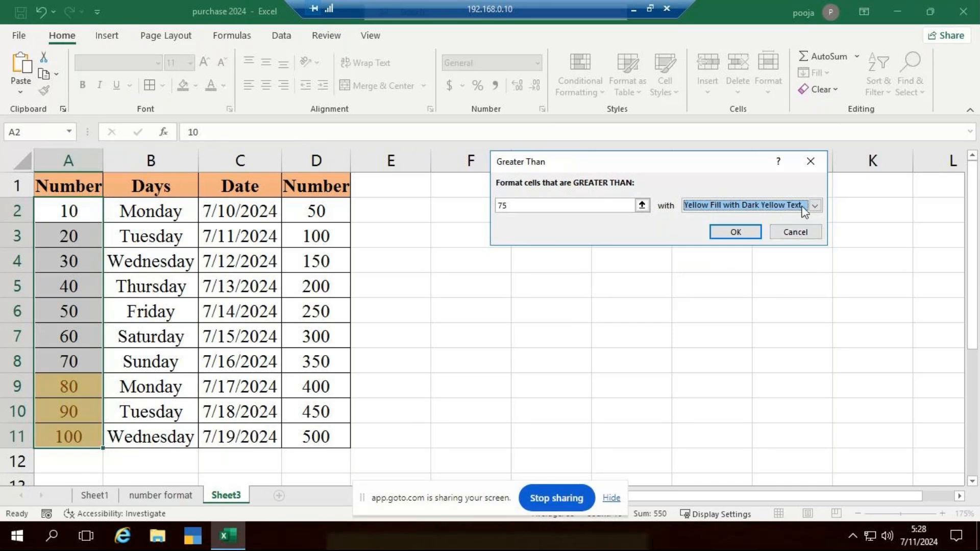
{"action": "left_click", "coordinate": [816, 206]}
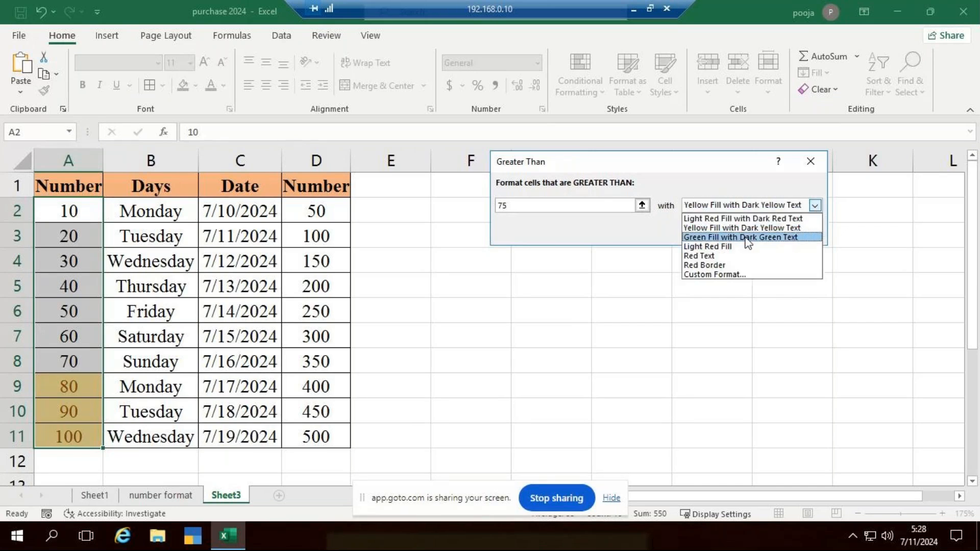
{"action": "left_click", "coordinate": [748, 237]}
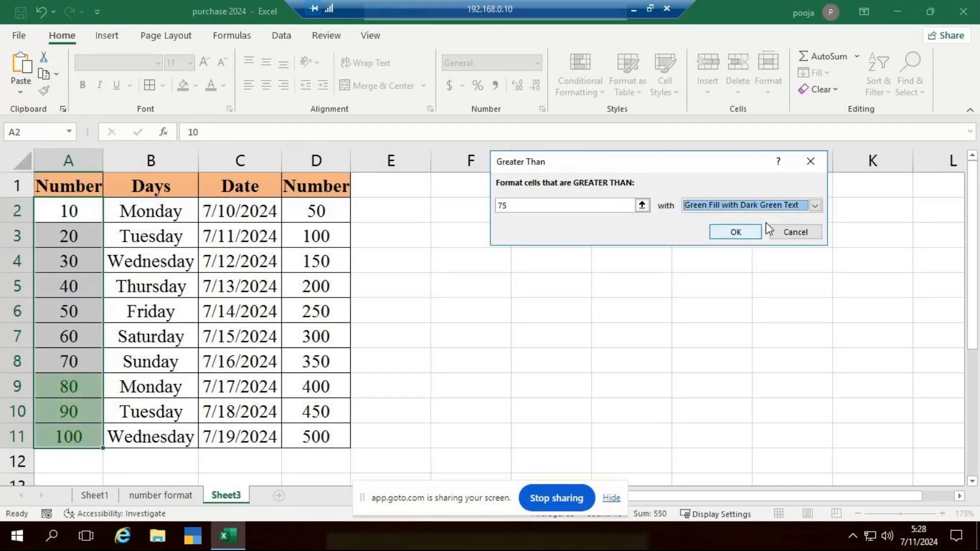
Give the Greater Than 75 rule a custom format with a medium blue fill and apply it to A2:A11
{"action": "left_click", "coordinate": [815, 206]}
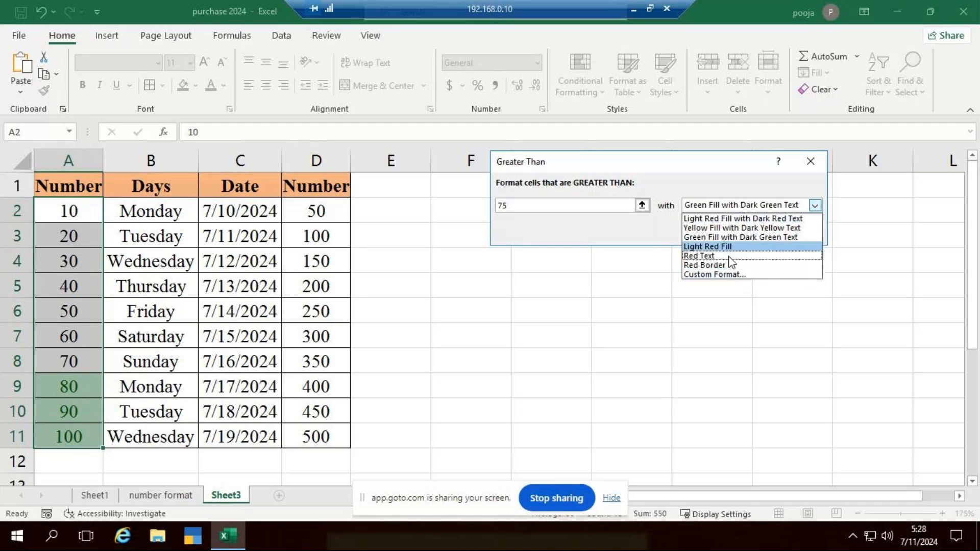
{"action": "left_click", "coordinate": [730, 274]}
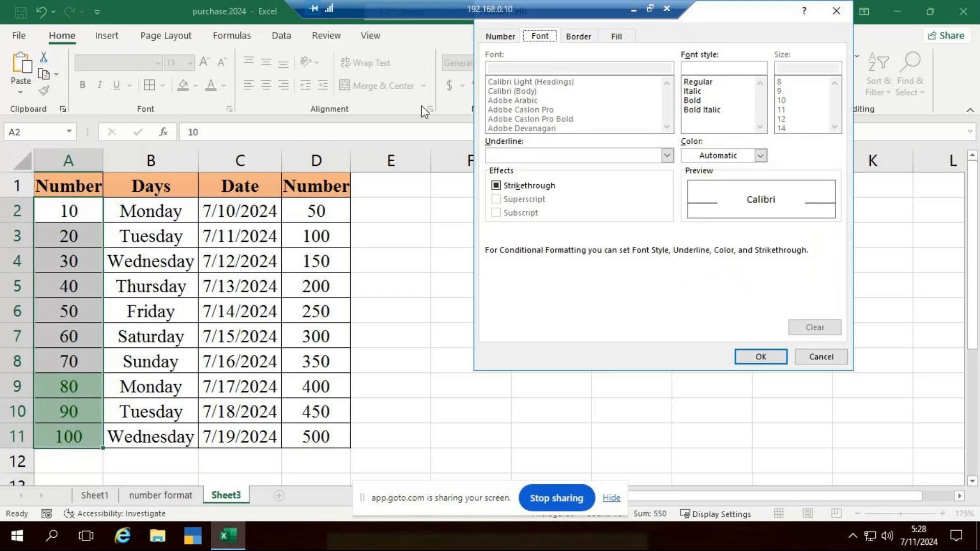
{"action": "left_click", "coordinate": [618, 36]}
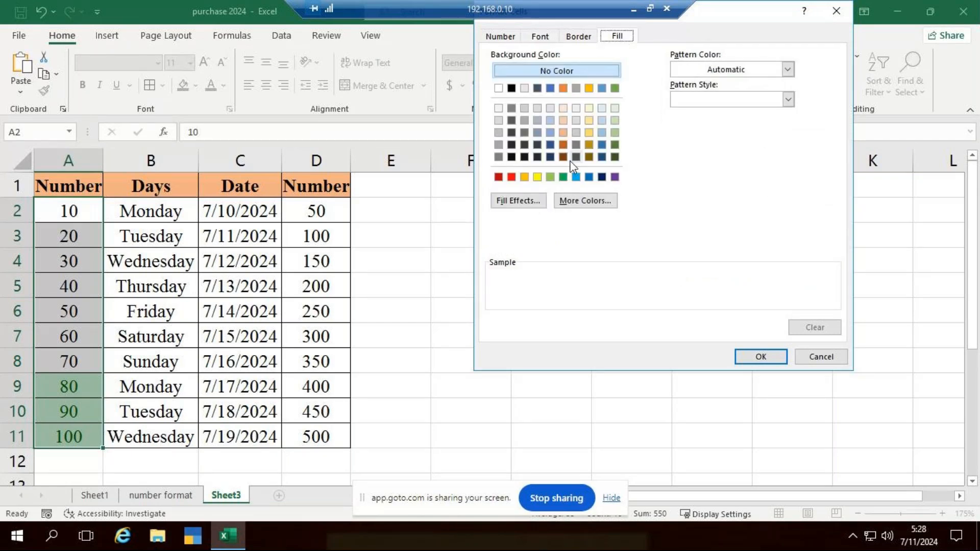
{"action": "left_click", "coordinate": [586, 200]}
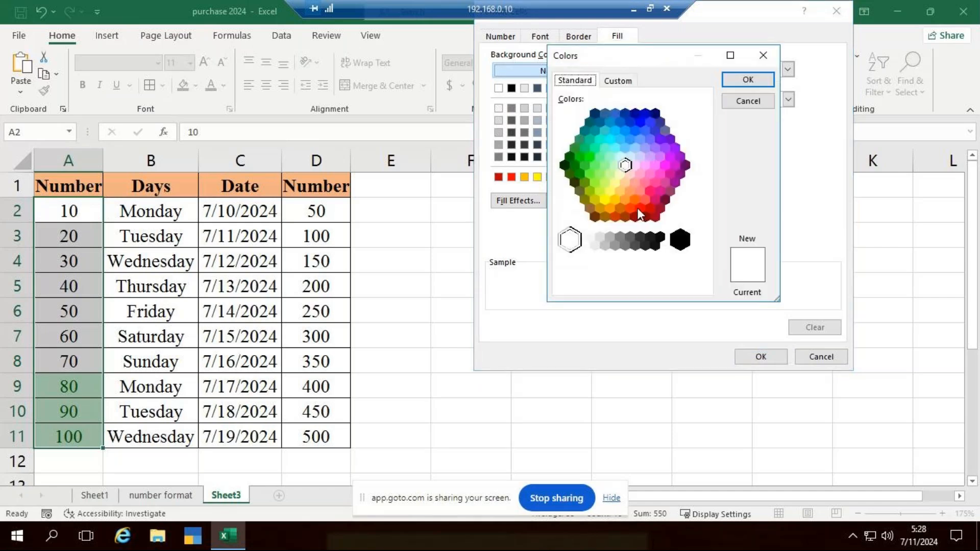
{"action": "left_click", "coordinate": [636, 165]}
{"action": "left_click", "coordinate": [640, 174]}
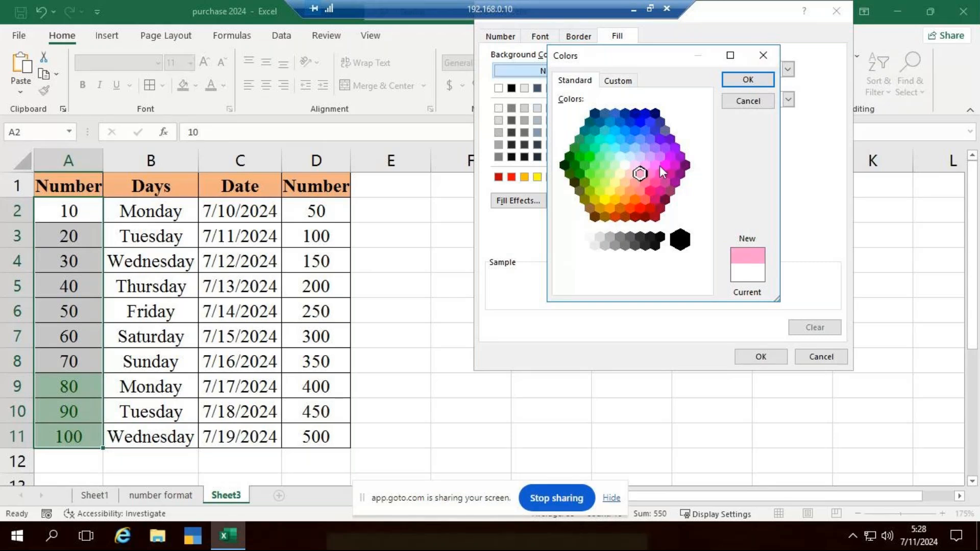
{"action": "left_click", "coordinate": [636, 165]}
{"action": "left_click", "coordinate": [630, 140]}
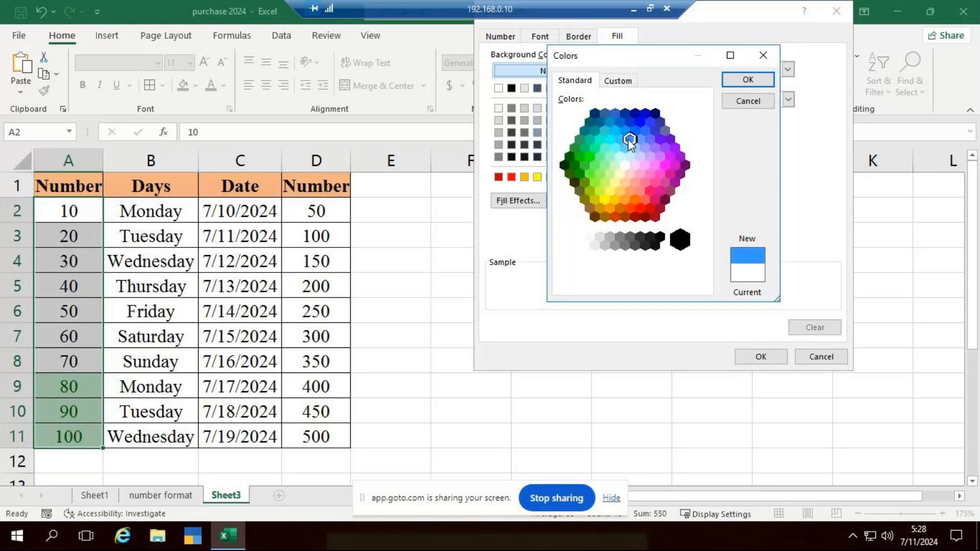
{"action": "left_click", "coordinate": [749, 79]}
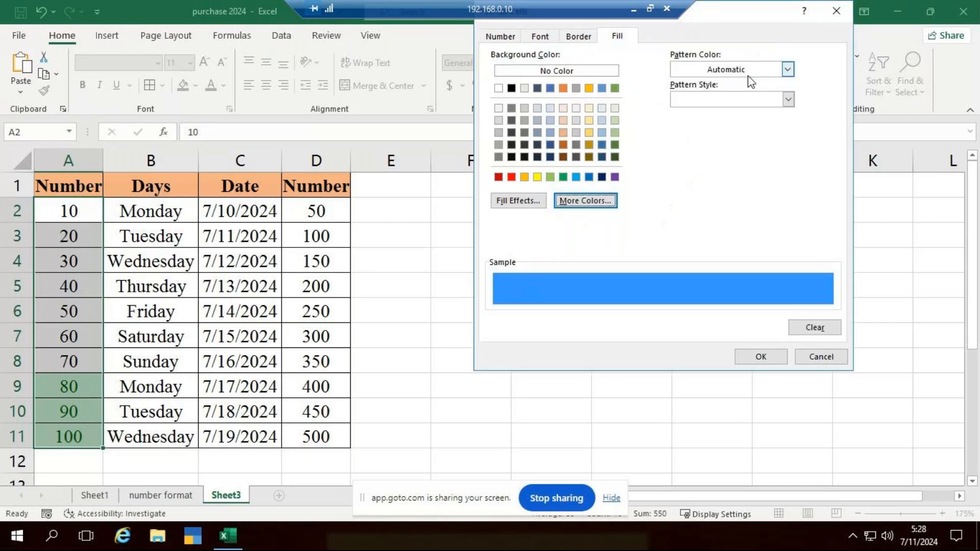
{"action": "left_click", "coordinate": [769, 357]}
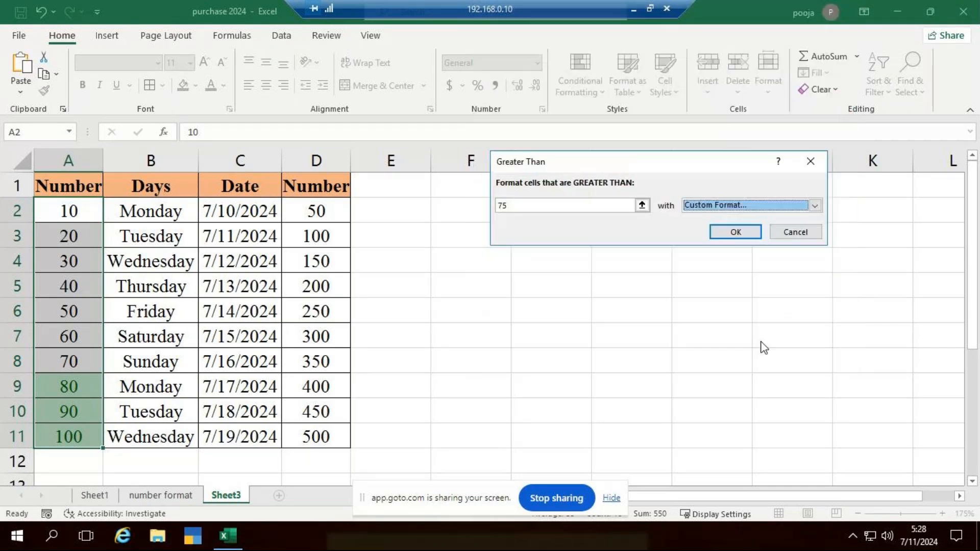
{"action": "left_click", "coordinate": [735, 231]}
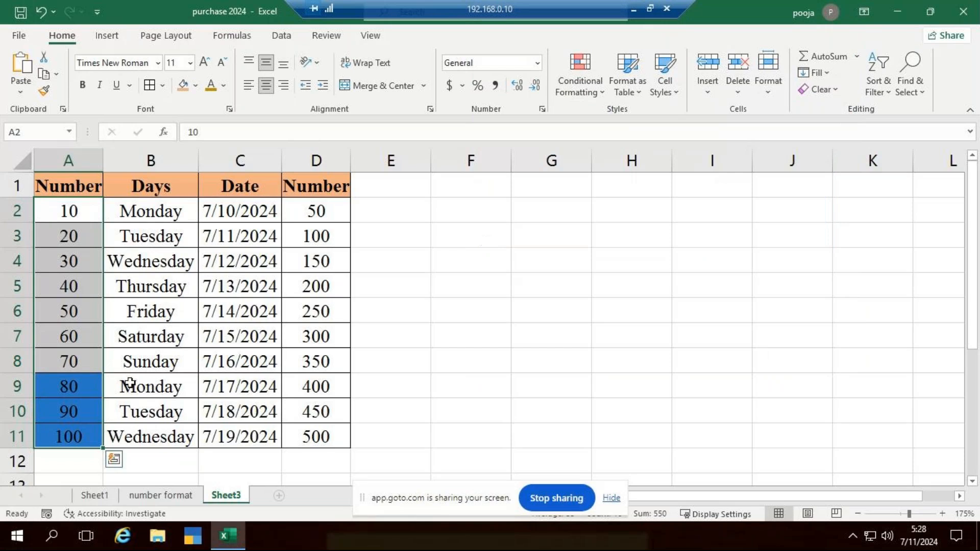
Test the rule with values above the threshold by changing A5 to 78 and A2 to 82
{"action": "double_click", "coordinate": [91, 290]}
{"action": "key", "text": "BackSpace"}
{"action": "key", "text": "BackSpace"}
{"action": "type", "text": "78"}
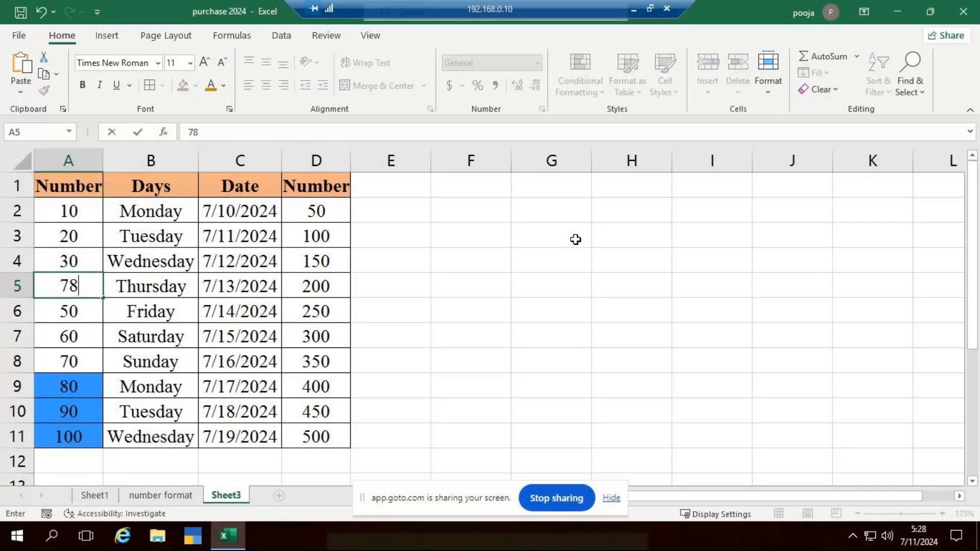
{"action": "key", "text": "ctrl+Return"}
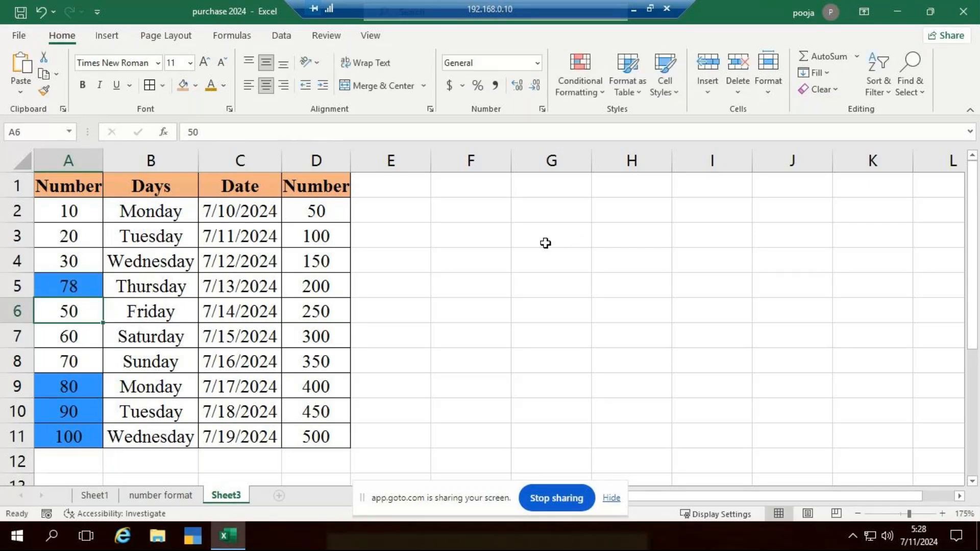
{"action": "left_click", "coordinate": [74, 211]}
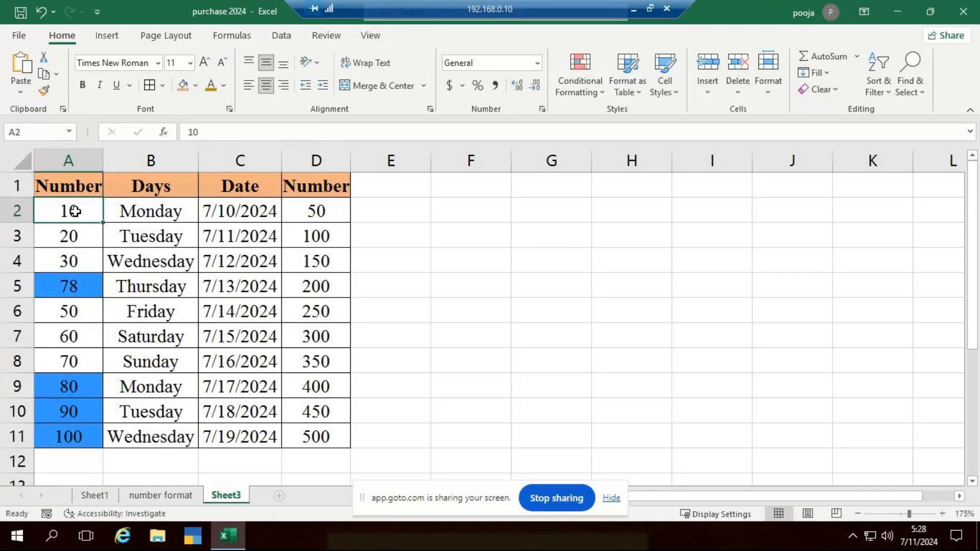
{"action": "type", "text": "82"}
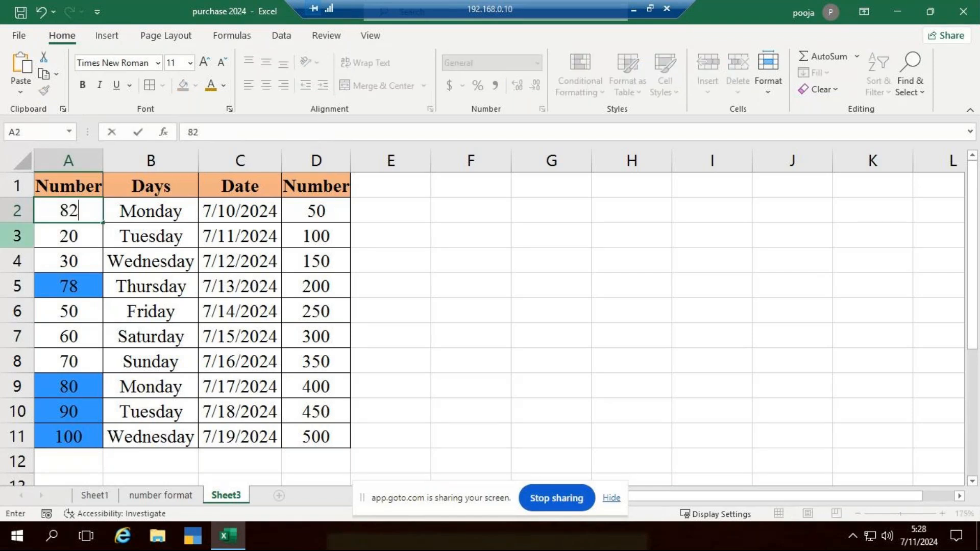
Test the rule with a value below the threshold by changing A10 to 50
{"action": "left_click", "coordinate": [90, 407]}
{"action": "double_click", "coordinate": [91, 406]}
{"action": "key", "text": "BackSpace"}
{"action": "key", "text": "BackSpace"}
{"action": "type", "text": "50"}
{"action": "key", "text": "Return"}
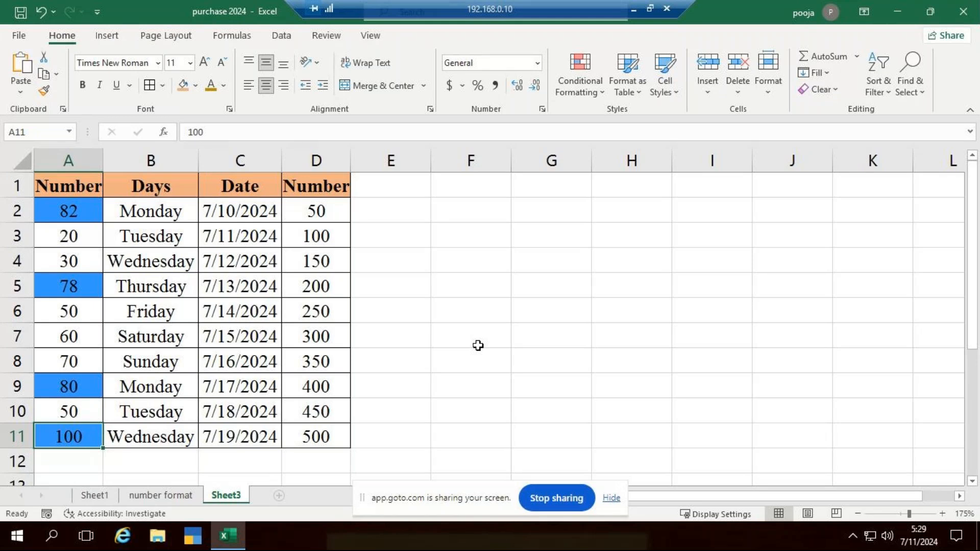
Switch to the GoTo Meeting window to look through the participant list, and return to the Excel workbook
{"action": "left_click_drag", "start_coordinate": [309, 214], "coordinate": [332, 424]}
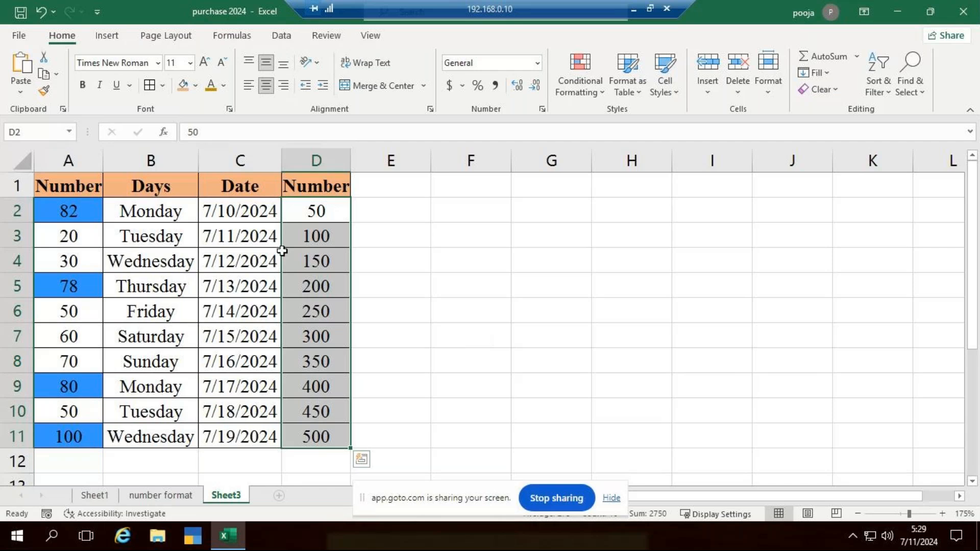
{"action": "left_click", "coordinate": [633, 9]}
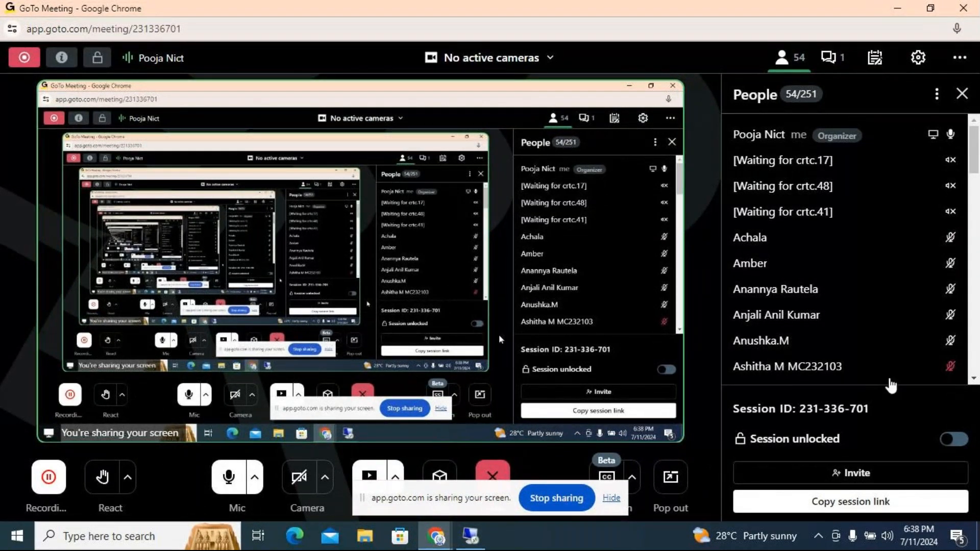
{"action": "scroll", "coordinate": [847, 267], "scroll_direction": "down", "scroll_amount": 20}
{"action": "scroll", "coordinate": [848, 266], "scroll_direction": "down", "scroll_amount": 2}
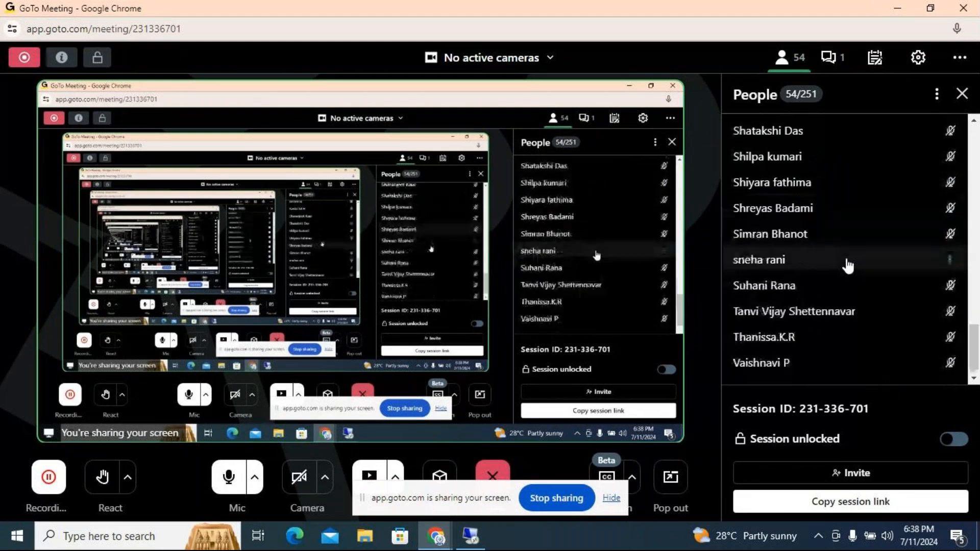
{"action": "scroll", "coordinate": [848, 265], "scroll_direction": "up", "scroll_amount": 20}
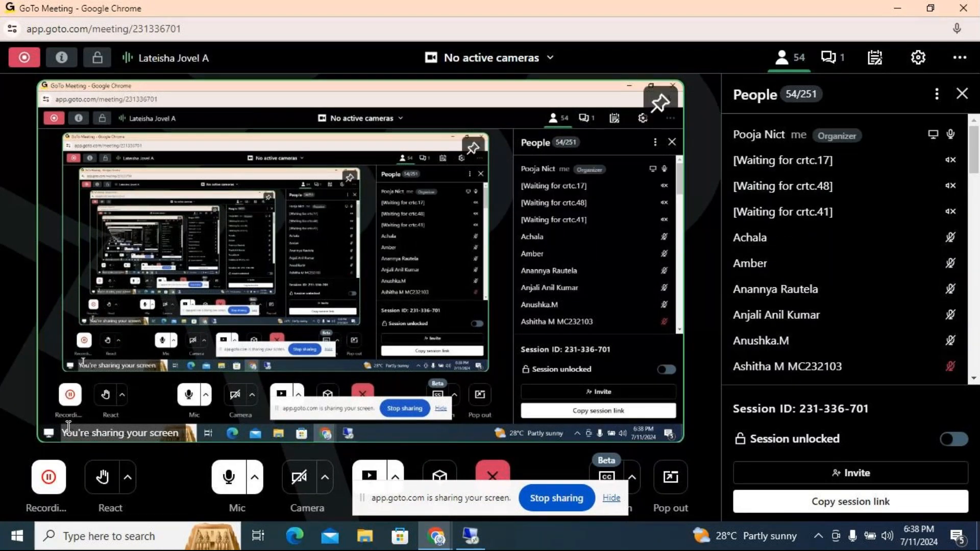
{"action": "left_click", "coordinate": [899, 7]}
{"action": "left_click", "coordinate": [471, 536]}
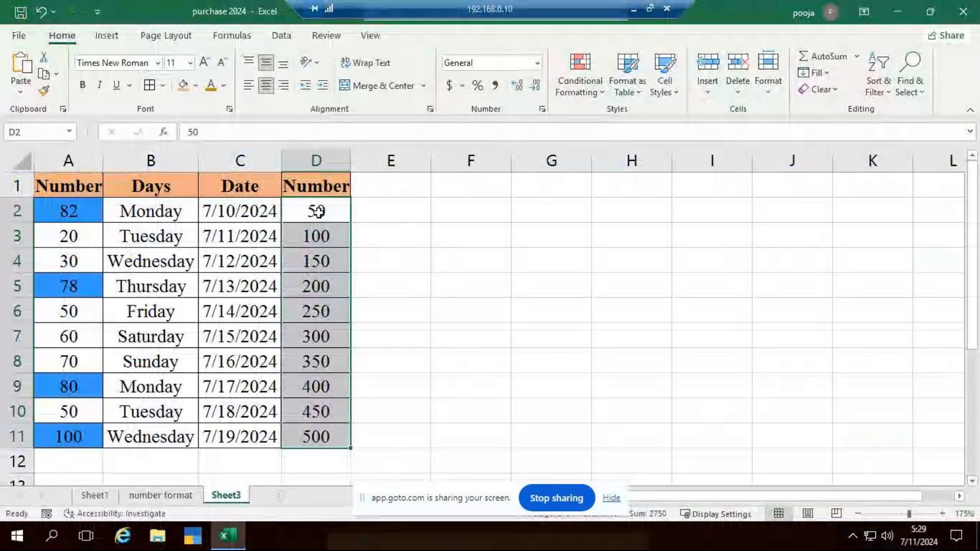
Start a Greater Than highlight rule on D2:D11 with the threshold set to 380
{"action": "left_click_drag", "start_coordinate": [318, 212], "coordinate": [339, 431]}
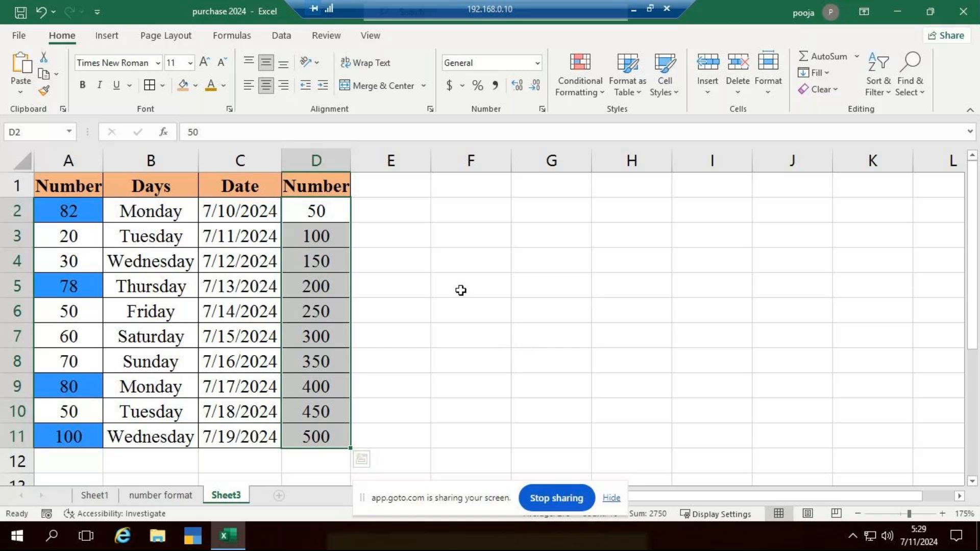
{"action": "left_click", "coordinate": [595, 95]}
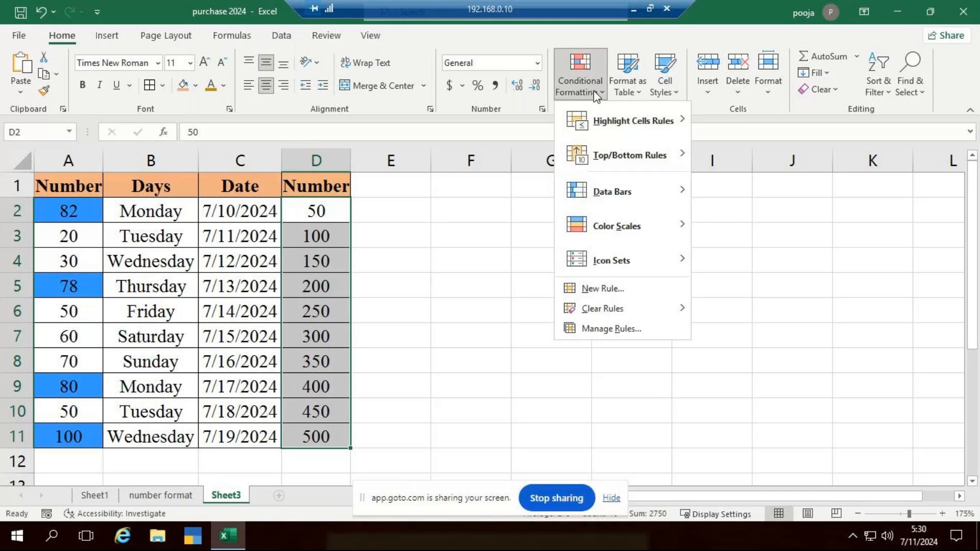
{"action": "mouse_move", "coordinate": [614, 110]}
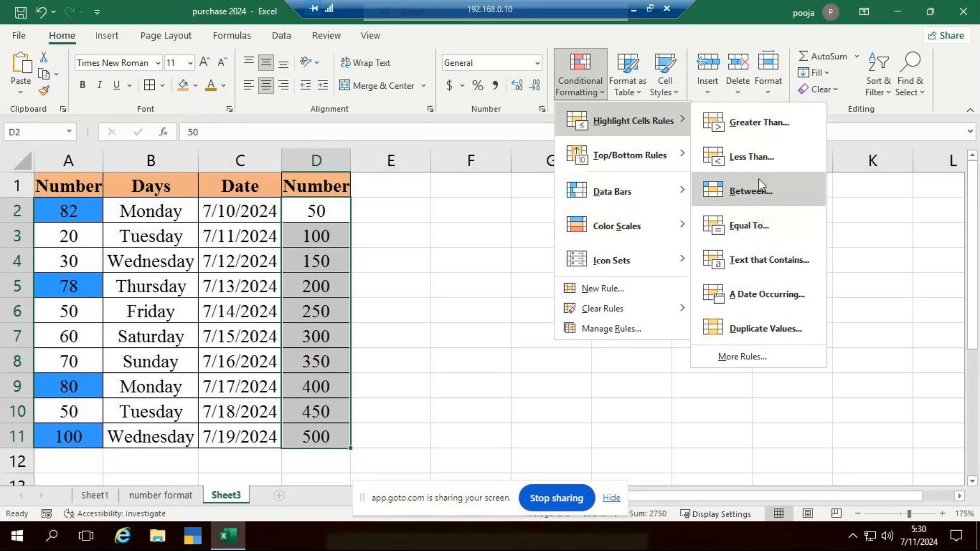
{"action": "left_click", "coordinate": [760, 123]}
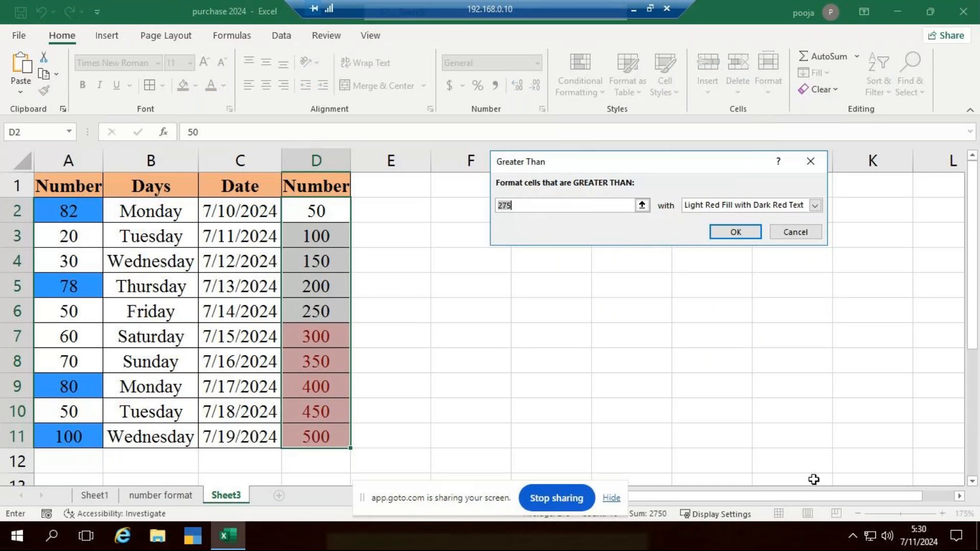
{"action": "type", "text": "38"}
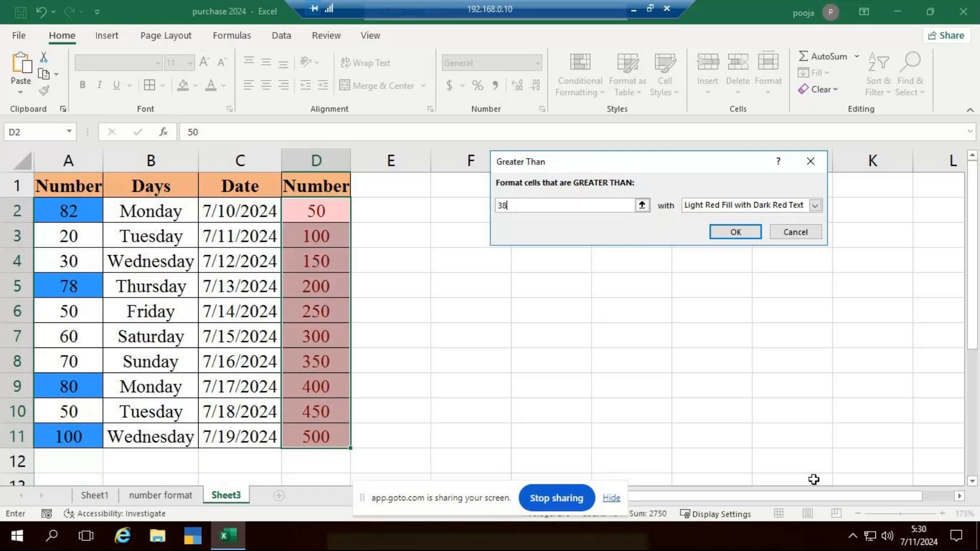
{"action": "type", "text": "0"}
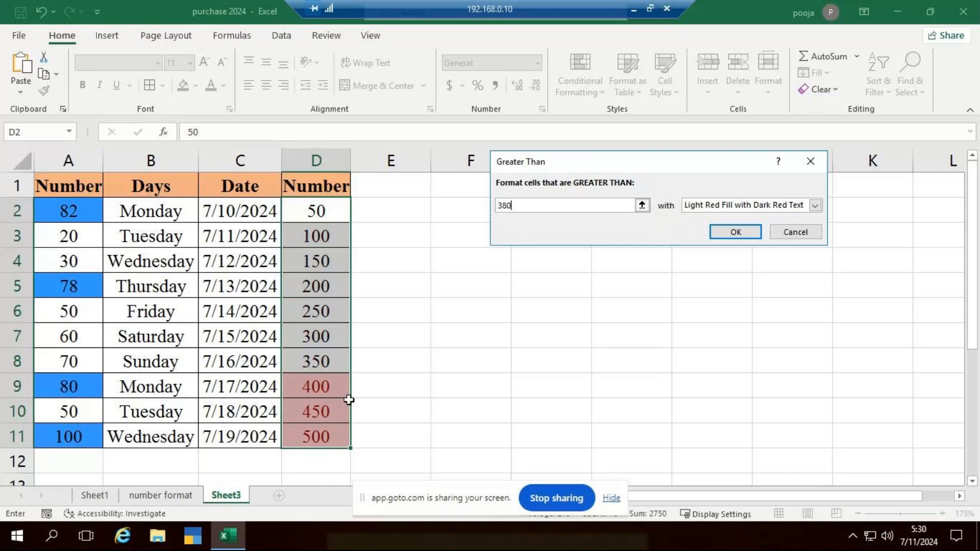
Give the Greater Than 380 rule a custom format with a dark green fill and apply it to D2:D11
{"action": "left_click", "coordinate": [815, 207]}
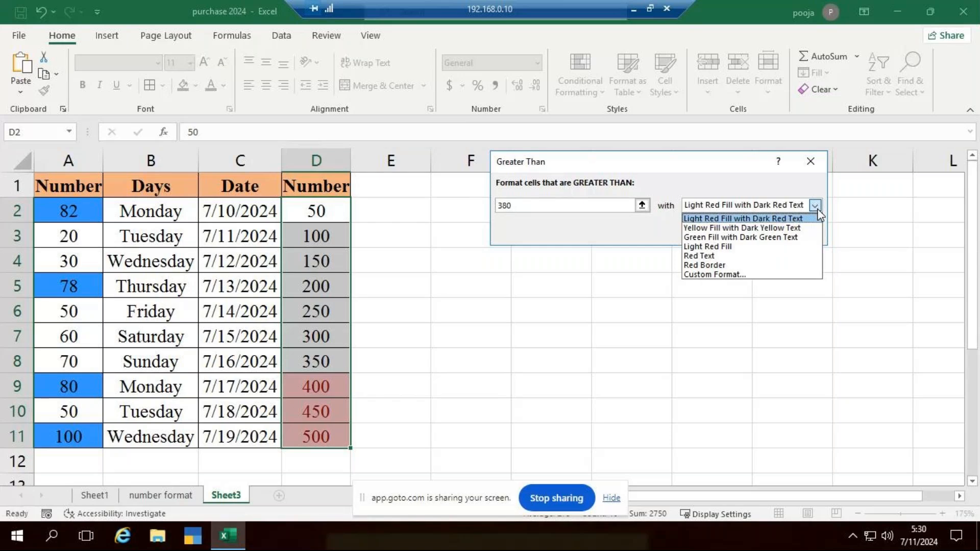
{"action": "left_click", "coordinate": [717, 275]}
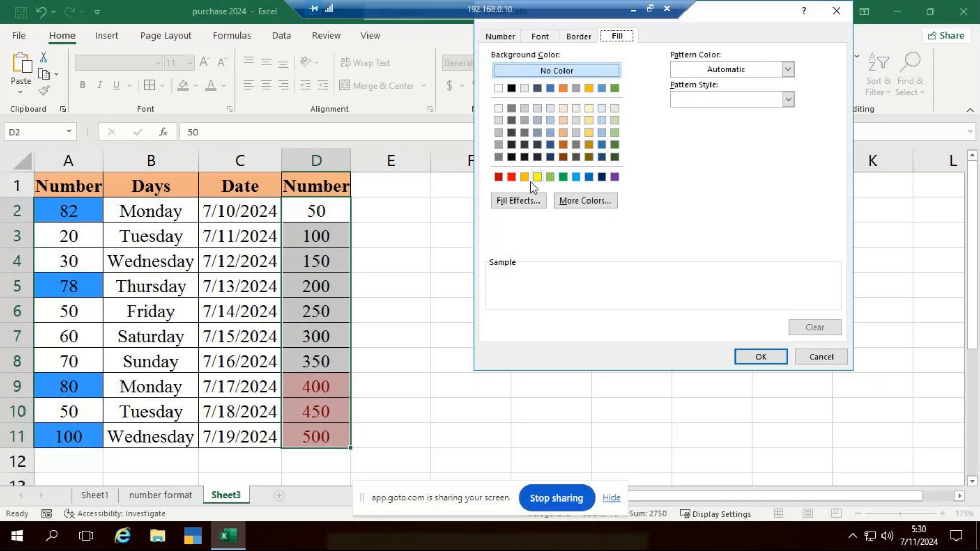
{"action": "left_click", "coordinate": [616, 145]}
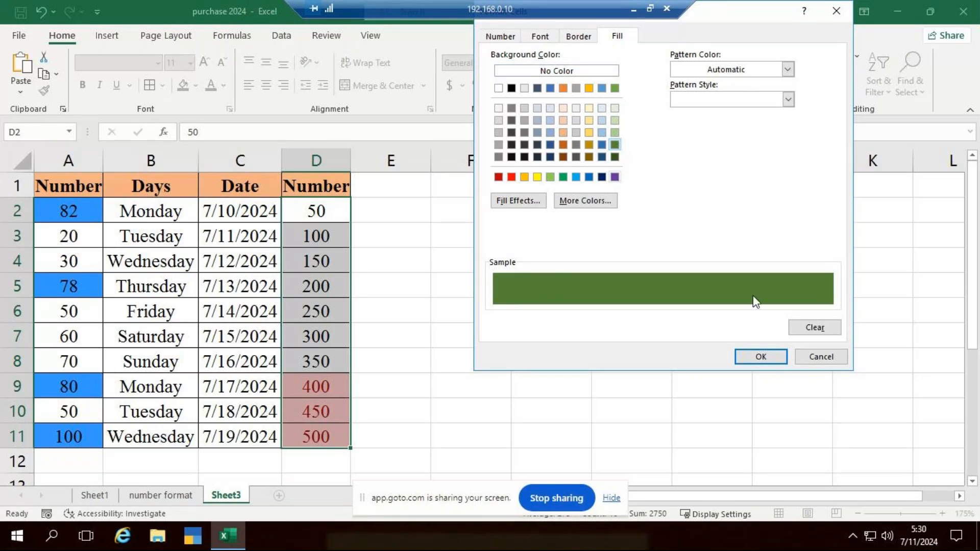
{"action": "left_click", "coordinate": [755, 356]}
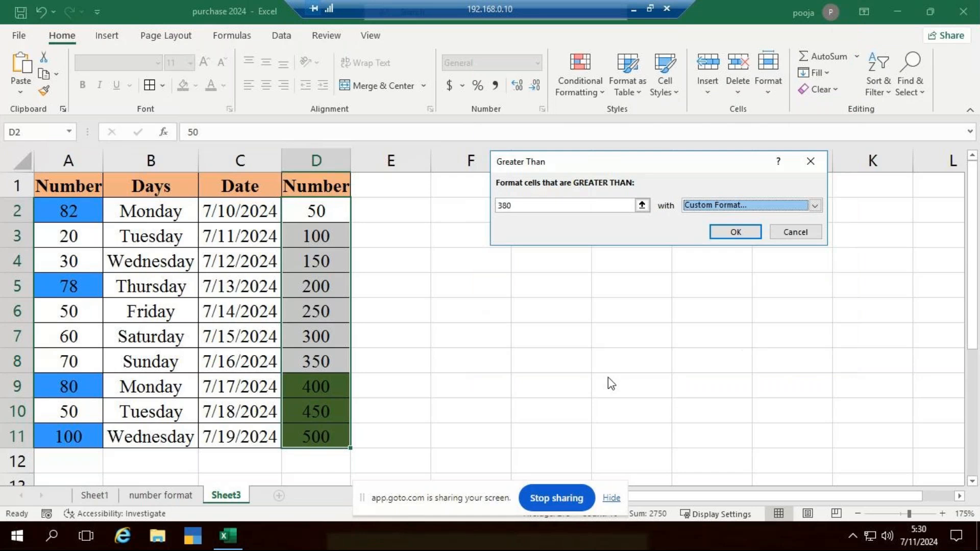
{"action": "left_click", "coordinate": [725, 233]}
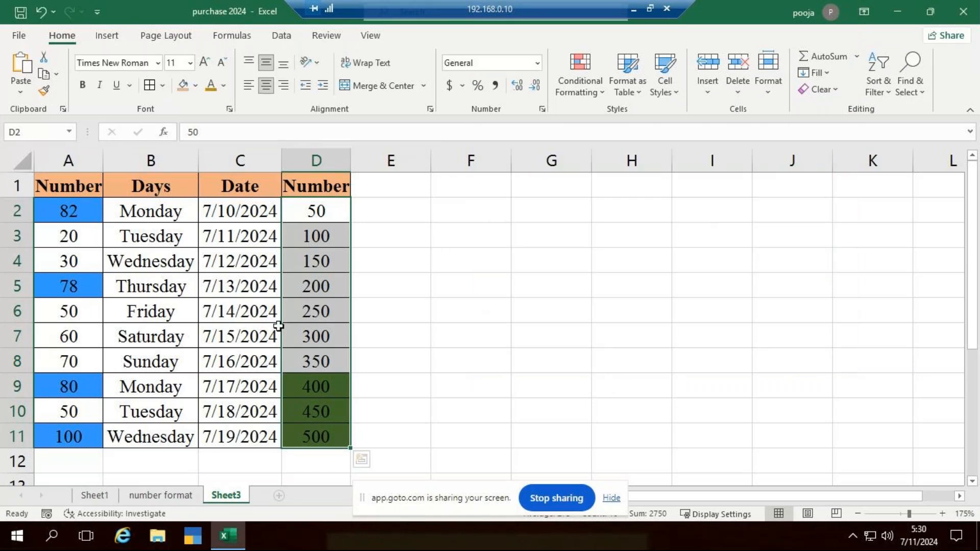
Test the column D rule with a value above the threshold by changing D4 to 395
{"action": "left_click", "coordinate": [347, 258]}
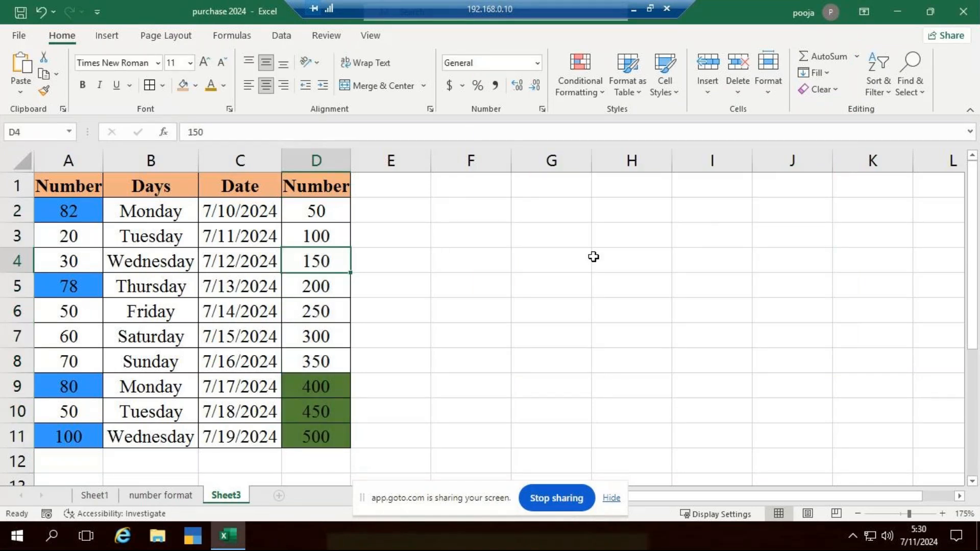
{"action": "key", "text": "F2"}
{"action": "key", "text": "BackSpace"}
{"action": "key", "text": "BackSpace"}
{"action": "key", "text": "BackSpace"}
{"action": "type", "text": "395"}
{"action": "key", "text": "Return"}
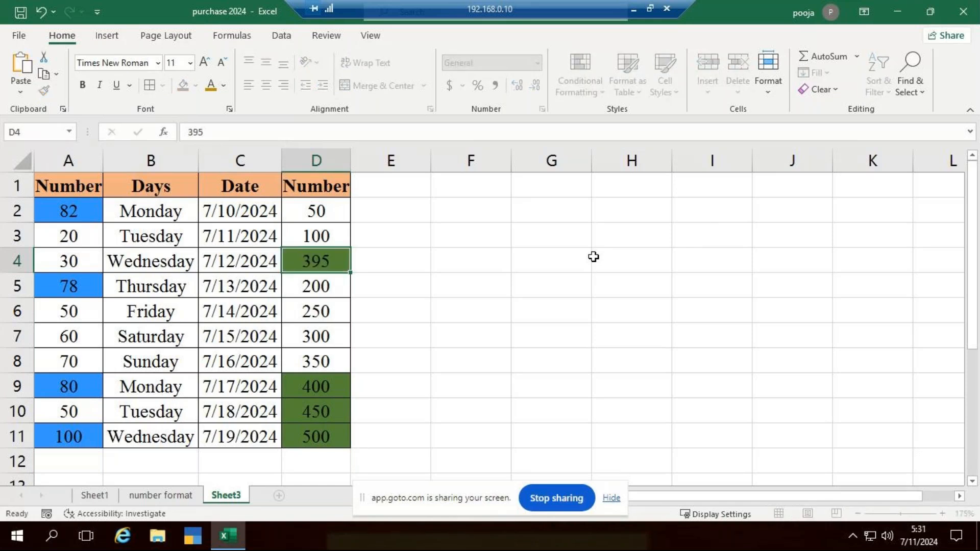
Test the column D rule on both sides of the threshold by changing D10 to 100 and D6 to 425
{"action": "left_click", "coordinate": [327, 408]}
{"action": "type", "text": "100"}
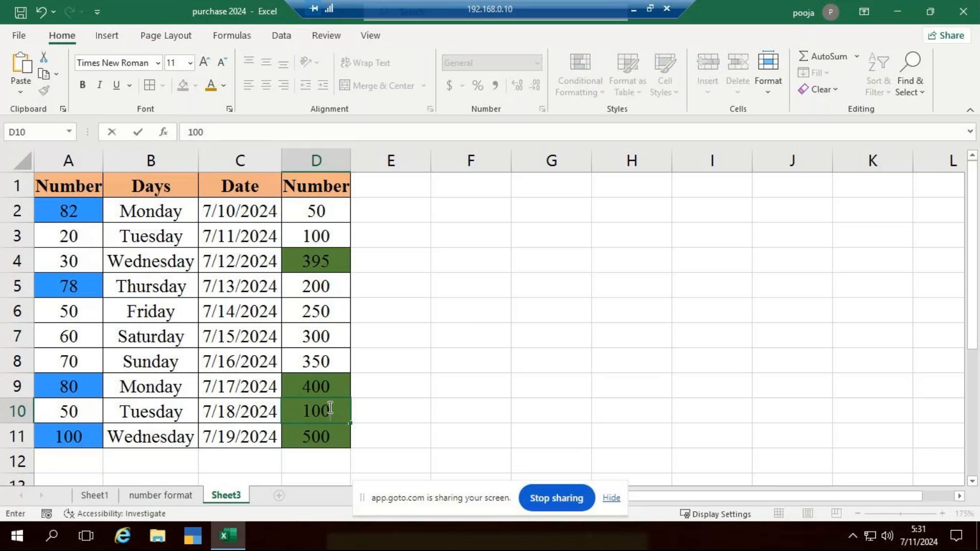
{"action": "key", "text": "Return"}
{"action": "left_click", "coordinate": [333, 309]}
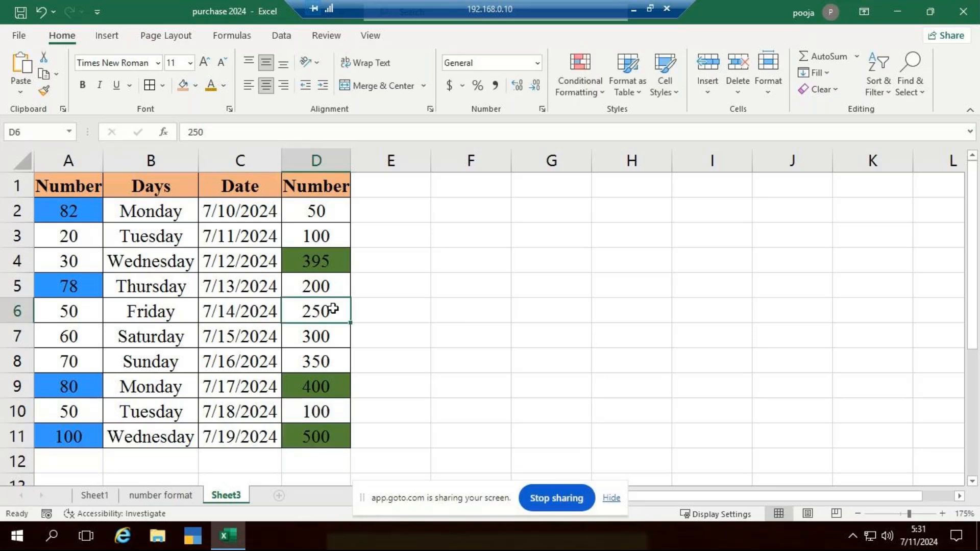
{"action": "type", "text": "4"}
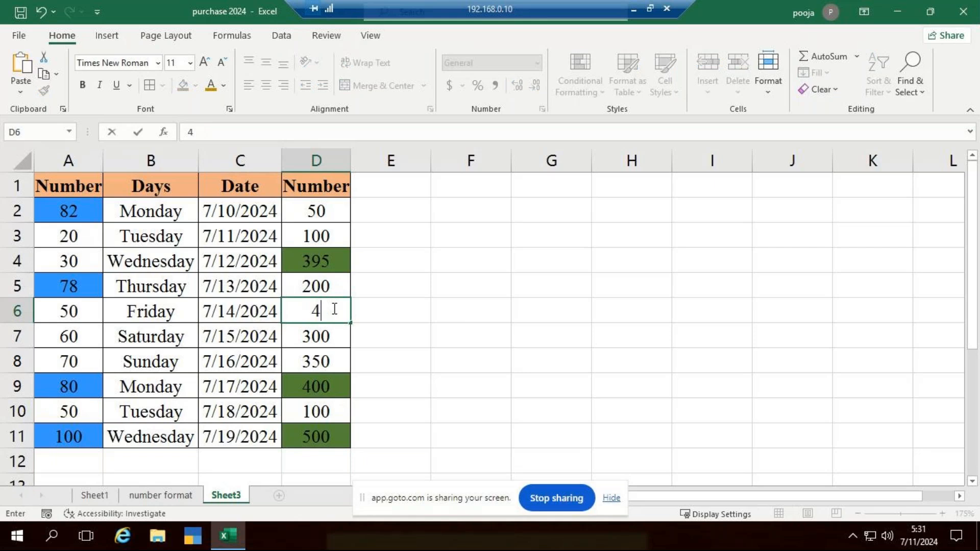
{"action": "type", "text": "25"}
{"action": "key", "text": "Return"}
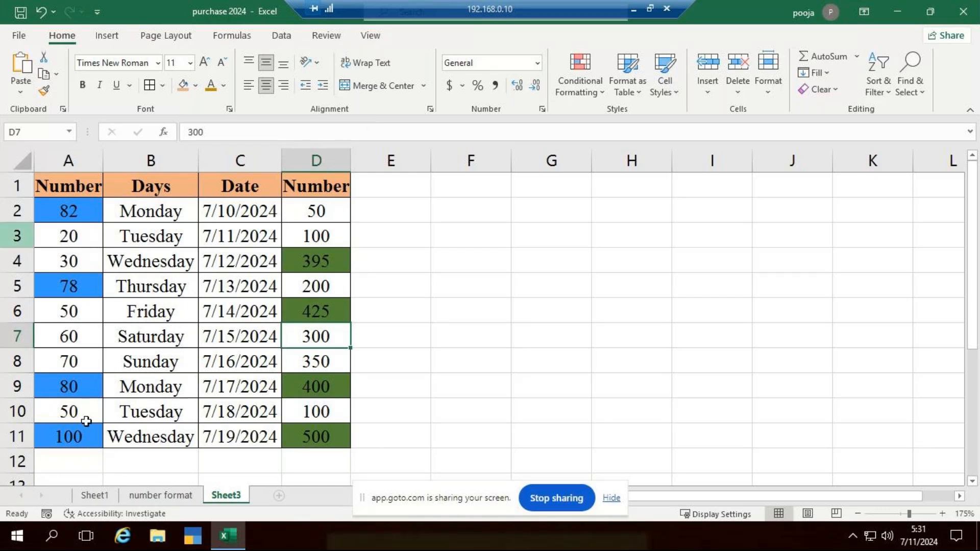
Clear the conditional formatting rules from the entire sheet
{"action": "left_click", "coordinate": [604, 93]}
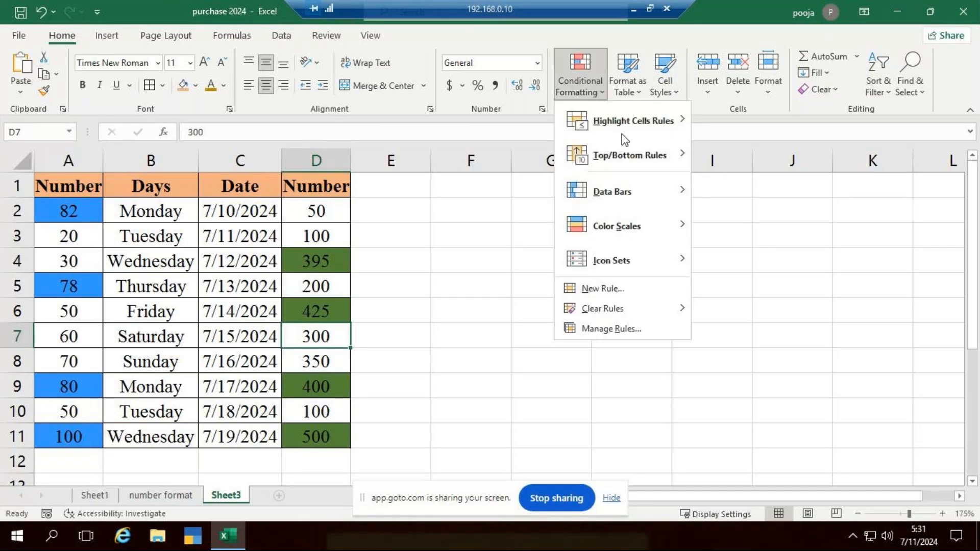
{"action": "mouse_move", "coordinate": [660, 316]}
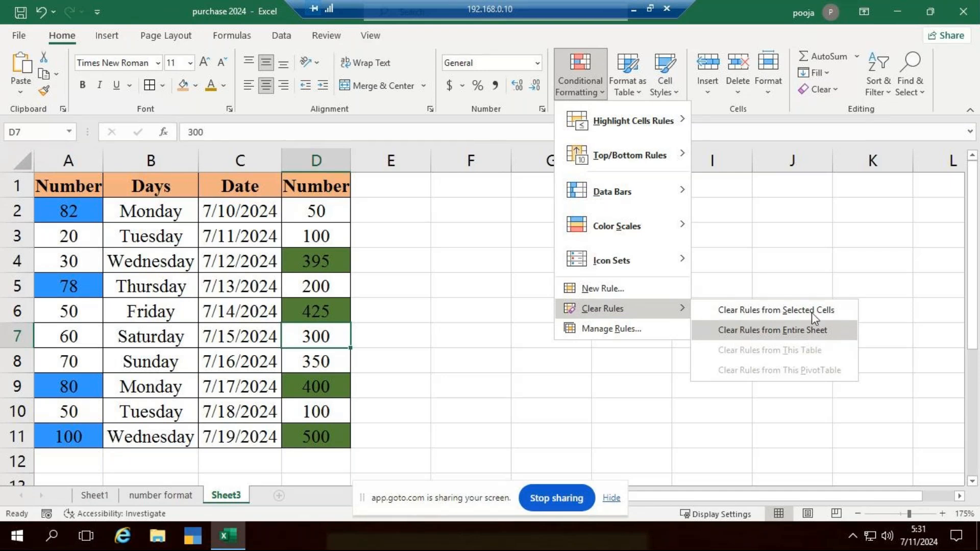
{"action": "left_click", "coordinate": [776, 332]}
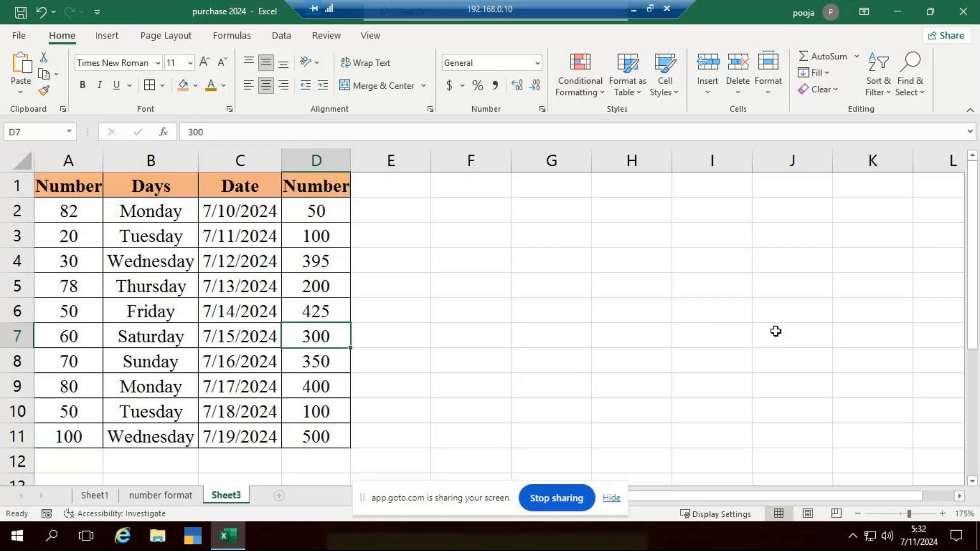
Start a Less Than highlight rule on A2:A11 with the threshold set to 50
{"action": "left_click", "coordinate": [45, 220]}
{"action": "mouse_move", "coordinate": [45, 239]}
{"action": "left_mouse_down"}
{"action": "mouse_move", "coordinate": [15, 376]}
{"action": "mouse_move", "coordinate": [30, 438]}
{"action": "left_mouse_up"}
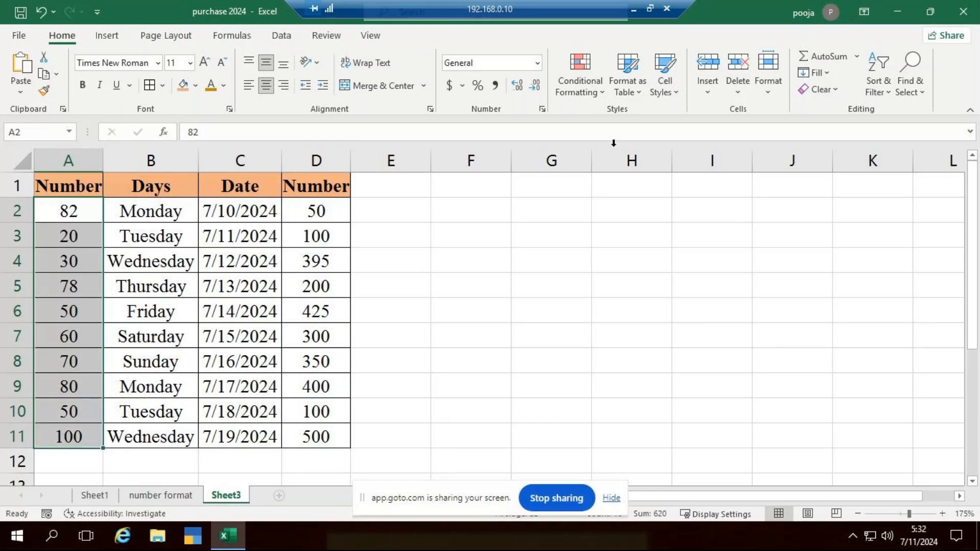
{"action": "left_click", "coordinate": [602, 95]}
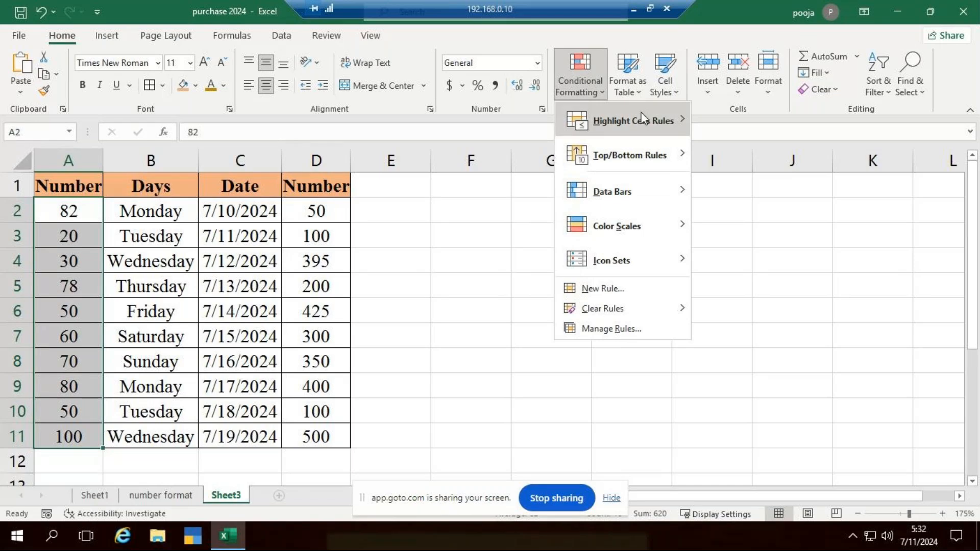
{"action": "mouse_move", "coordinate": [658, 121]}
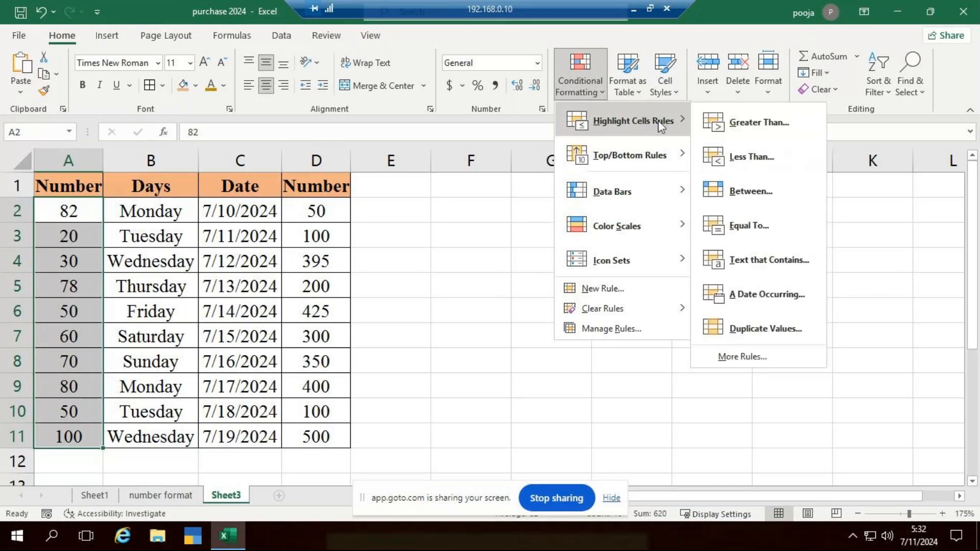
{"action": "left_click", "coordinate": [767, 156]}
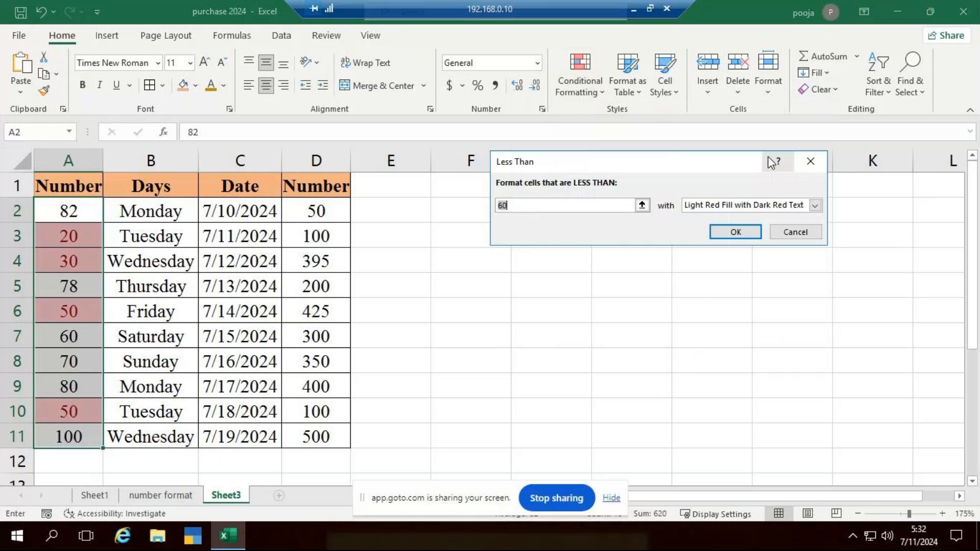
{"action": "type", "text": "45"}
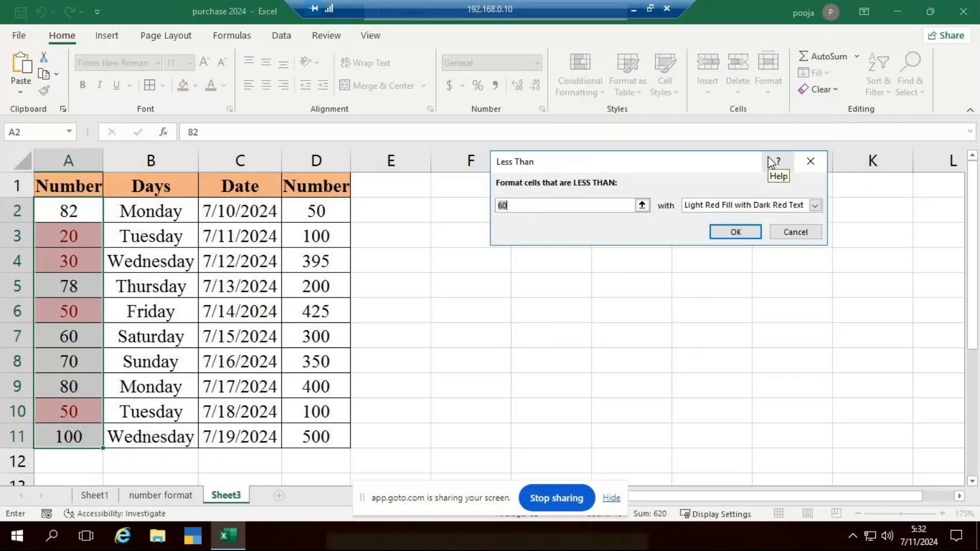
{"action": "key", "text": "BackSpace"}
{"action": "key", "text": "BackSpace"}
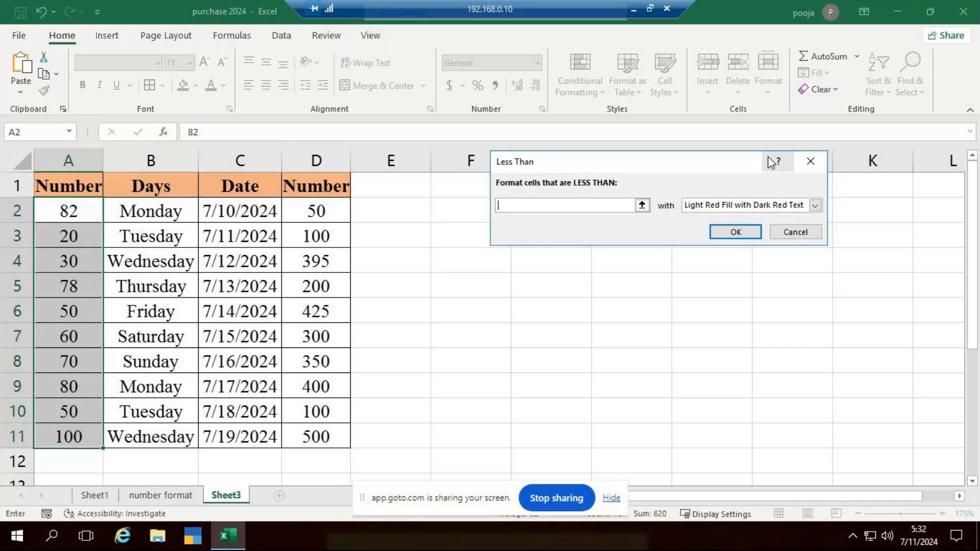
{"action": "type", "text": "50"}
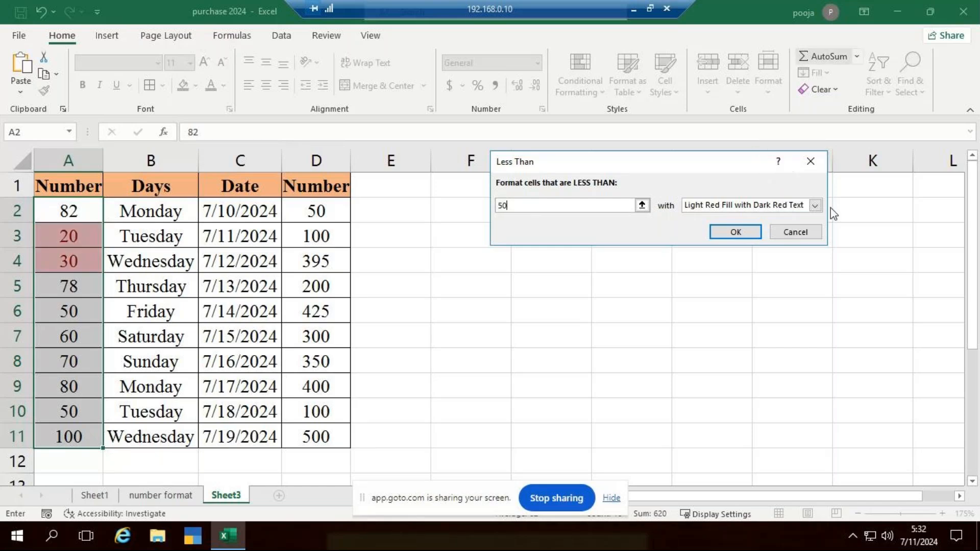
Give the Less Than 50 rule a custom format with a salmon pink fill from the standard colors and apply it to A2:A11
{"action": "left_click", "coordinate": [815, 205]}
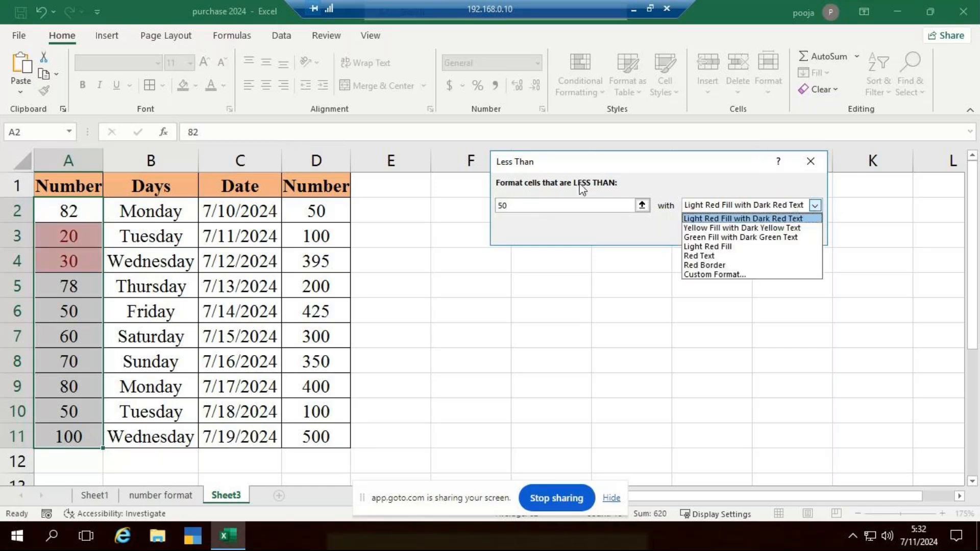
{"action": "left_click", "coordinate": [741, 275]}
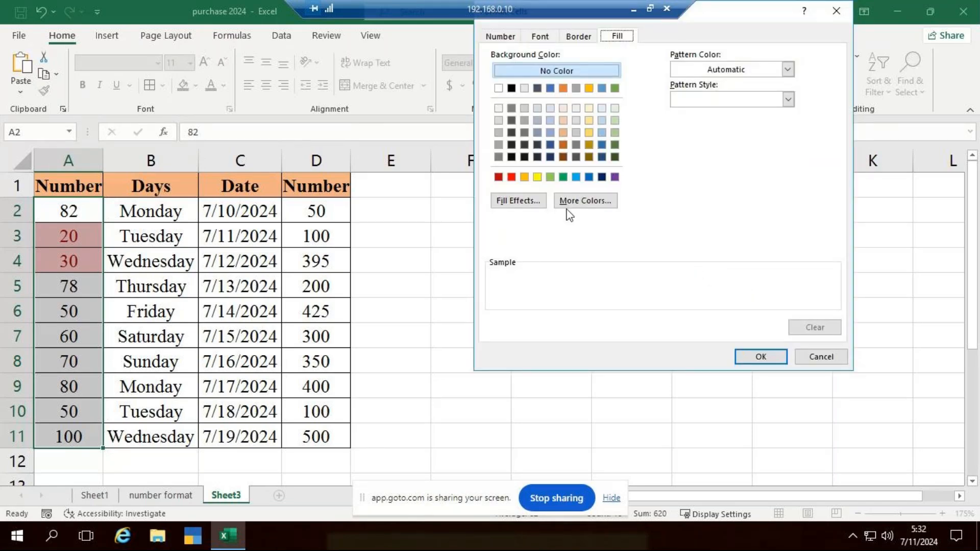
{"action": "left_click", "coordinate": [568, 203]}
{"action": "left_click", "coordinate": [635, 181]}
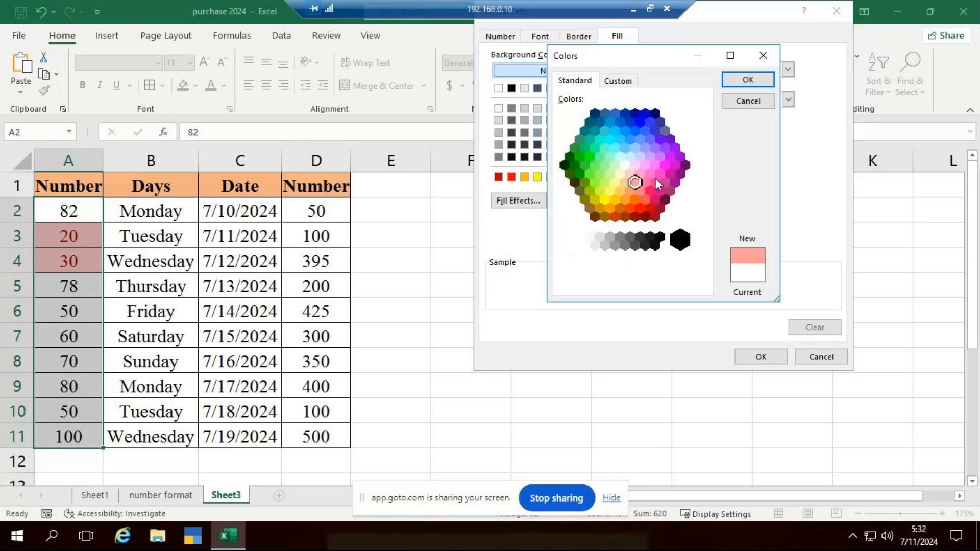
{"action": "left_click", "coordinate": [748, 80]}
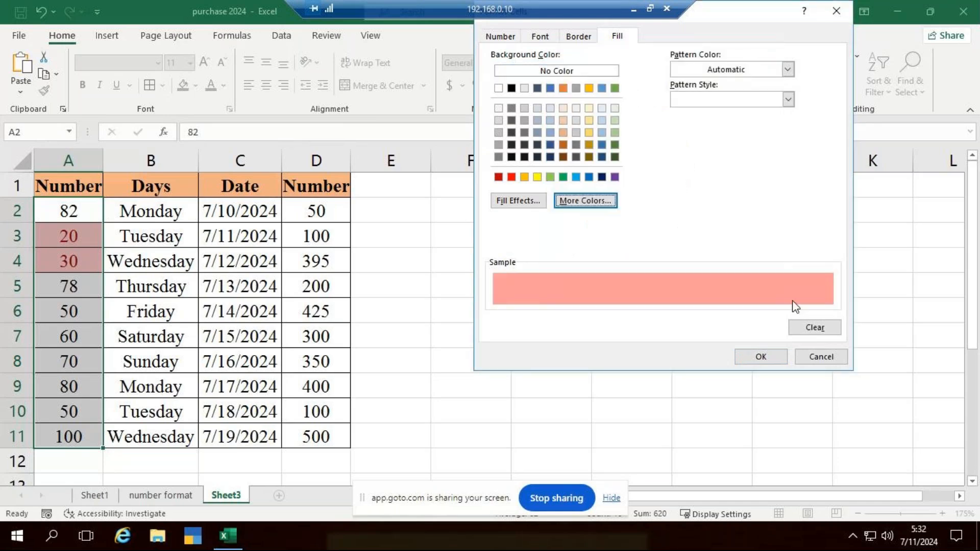
{"action": "left_click", "coordinate": [775, 354]}
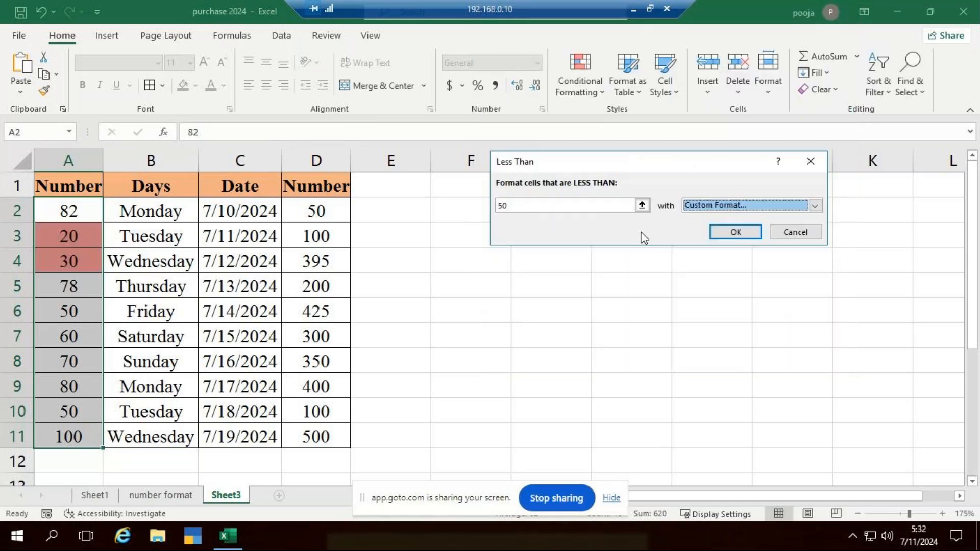
{"action": "left_click", "coordinate": [735, 234]}
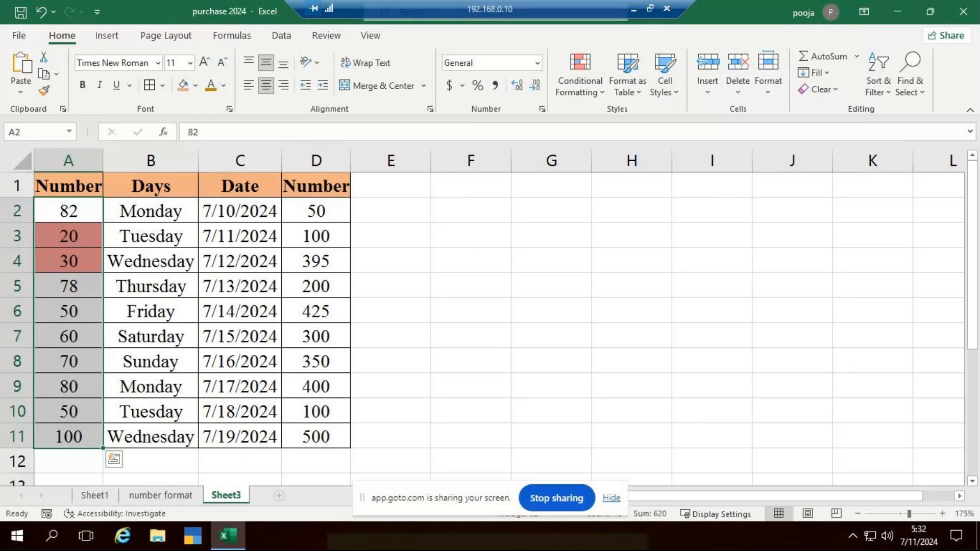
Test the Less Than rule with a value below the threshold by changing A10 to 45
{"action": "left_click", "coordinate": [93, 419]}
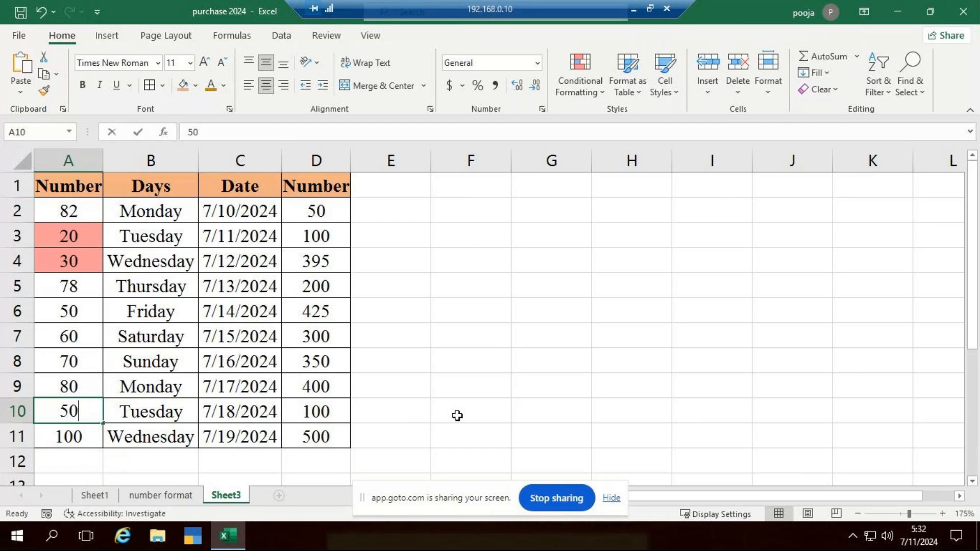
{"action": "type", "text": "45"}
{"action": "key", "text": "Return"}
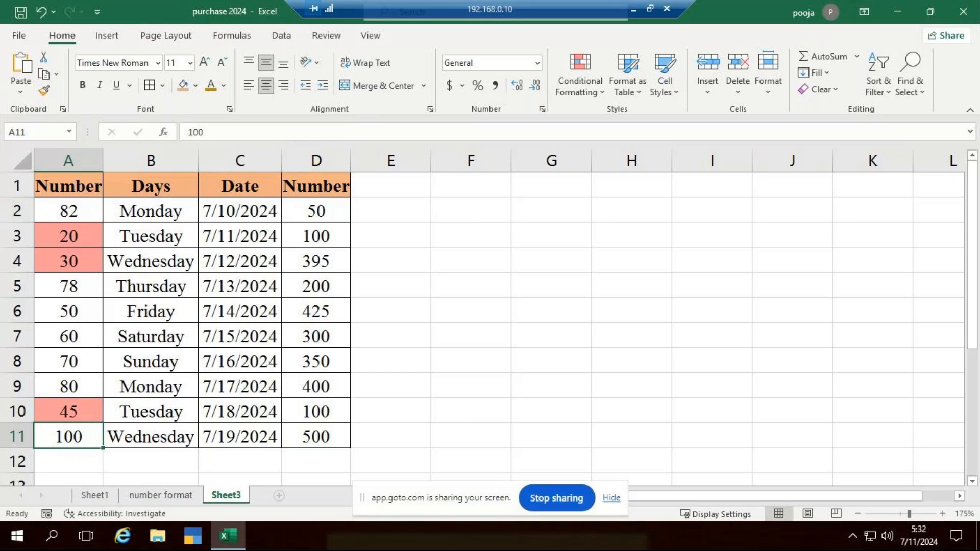
Start a Between highlight rule on D2:D11 with the limits set to 250 and 390
{"action": "left_click_drag", "start_coordinate": [325, 214], "coordinate": [301, 431]}
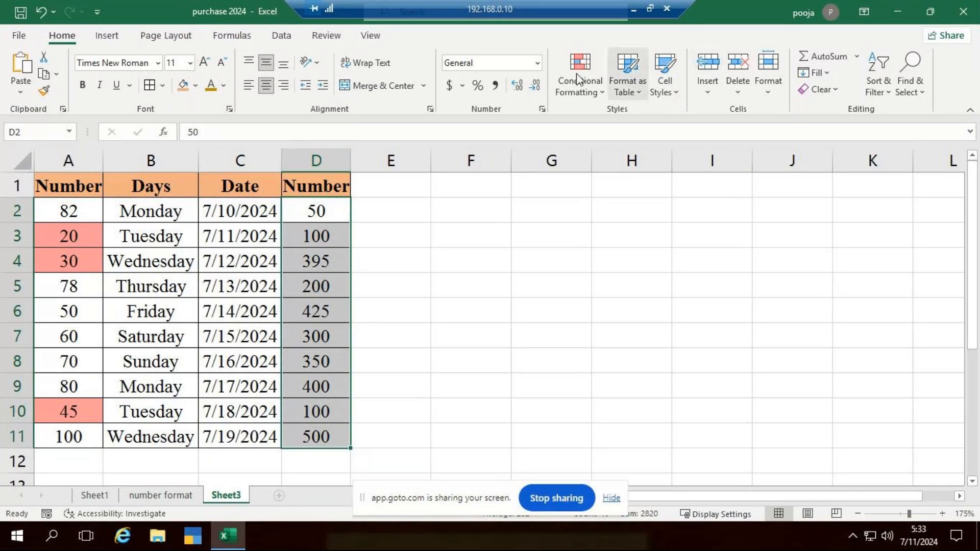
{"action": "left_click", "coordinate": [598, 90]}
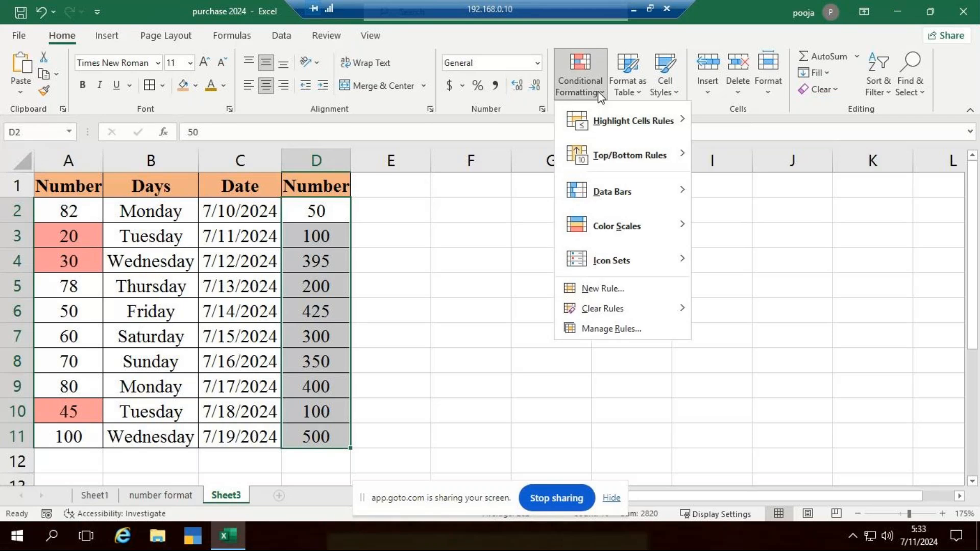
{"action": "mouse_move", "coordinate": [674, 121]}
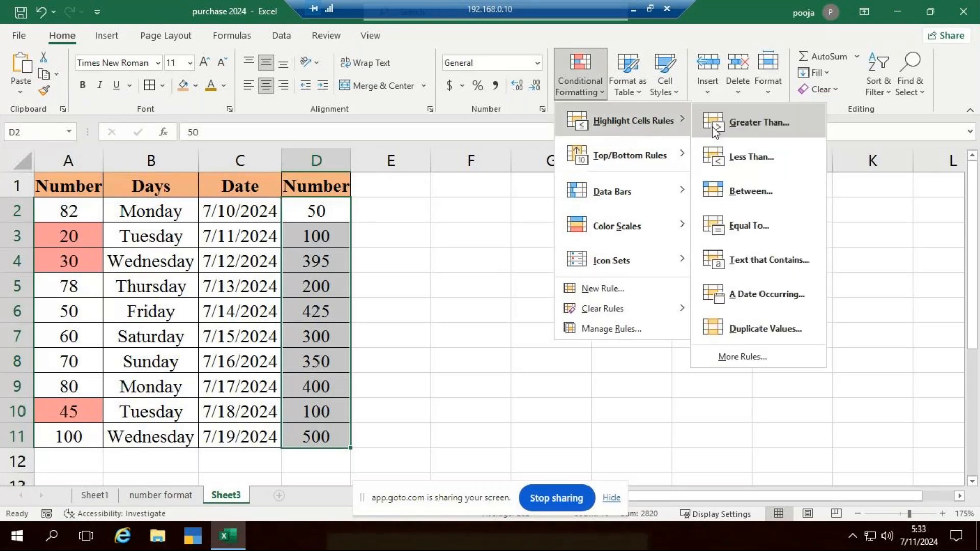
{"action": "left_click", "coordinate": [768, 203]}
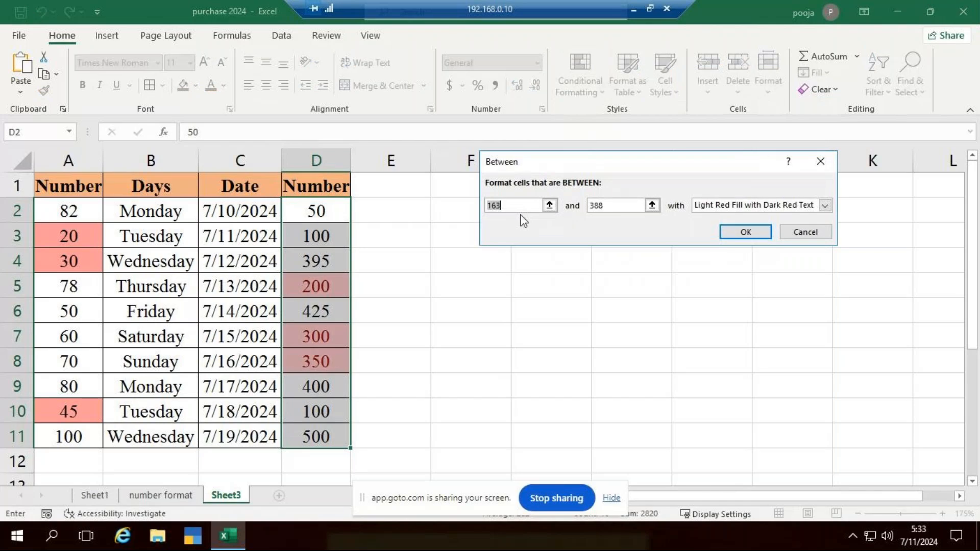
{"action": "type", "text": "2"}
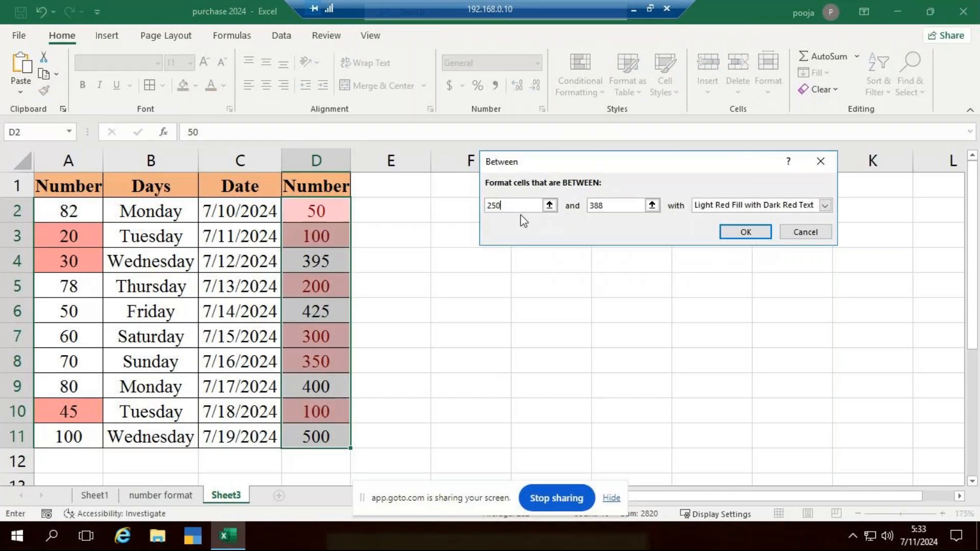
{"action": "type", "text": "50"}
{"action": "left_click", "coordinate": [619, 206]}
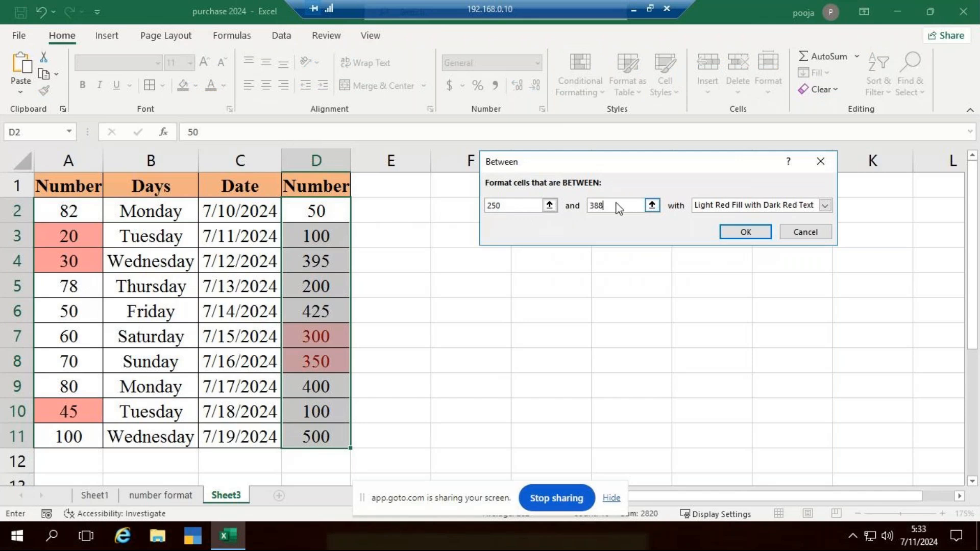
{"action": "key", "text": "BackSpace"}
{"action": "key", "text": "BackSpace"}
{"action": "key", "text": "BackSpace"}
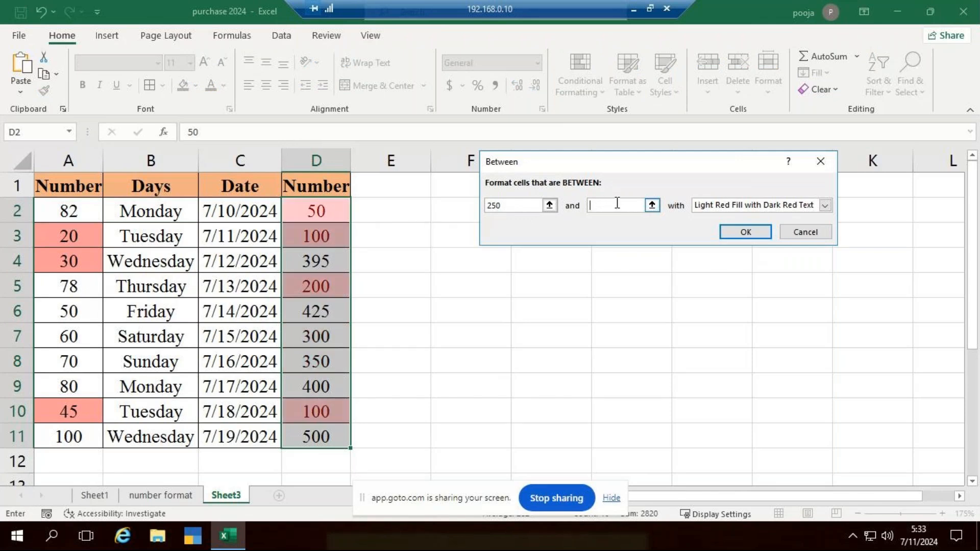
{"action": "type", "text": "390"}
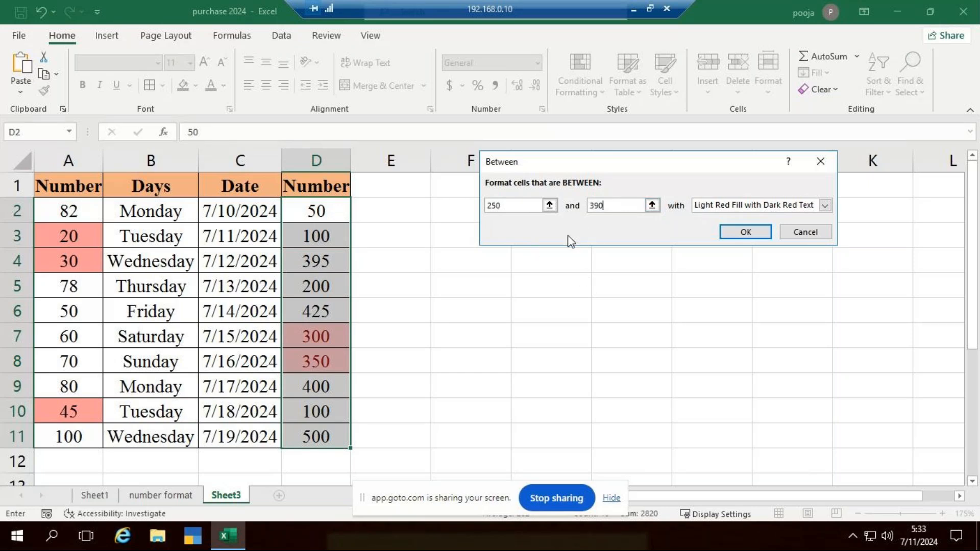
Give the Between rule a custom format with a light cyan fill from the standard colors and apply it to D2:D11
{"action": "left_click", "coordinate": [825, 207]}
{"action": "left_click", "coordinate": [712, 275]}
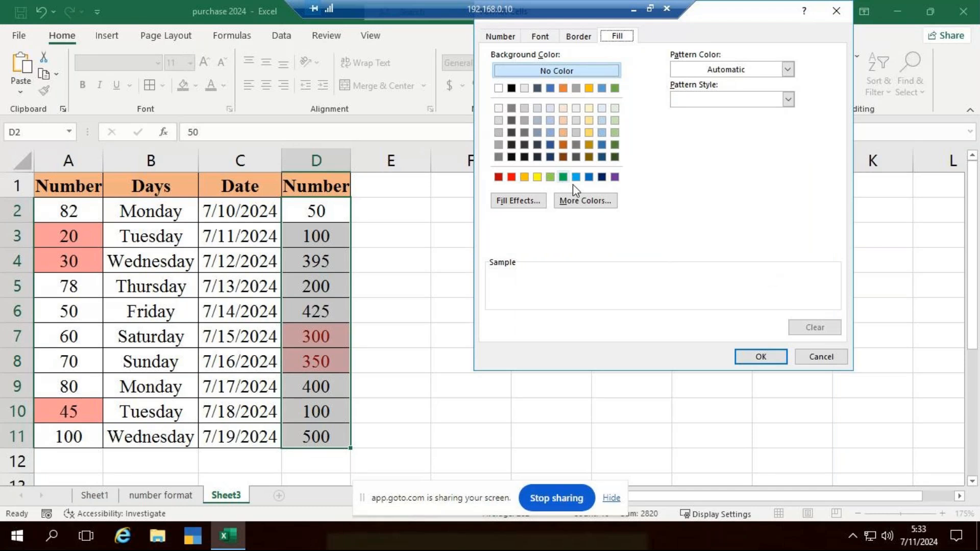
{"action": "left_click", "coordinate": [577, 203]}
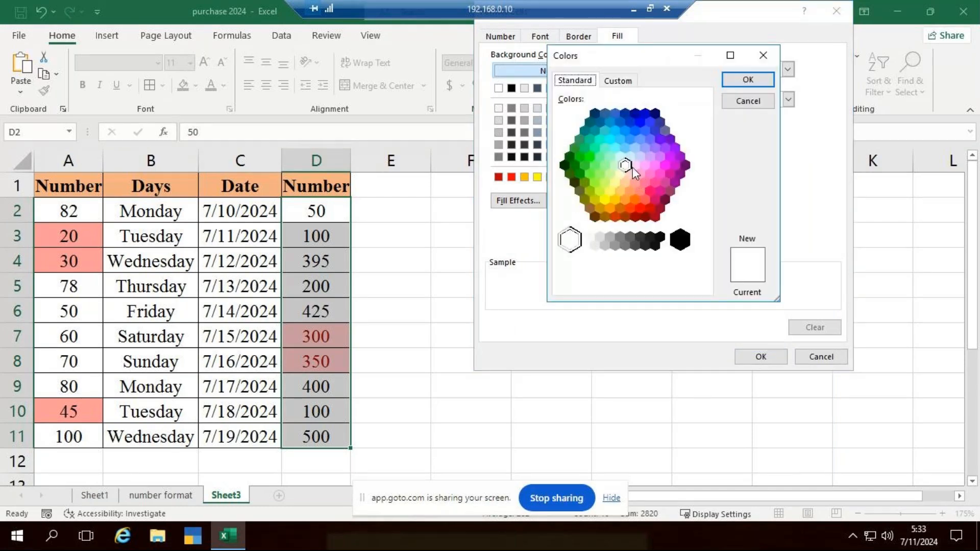
{"action": "left_click", "coordinate": [615, 148]}
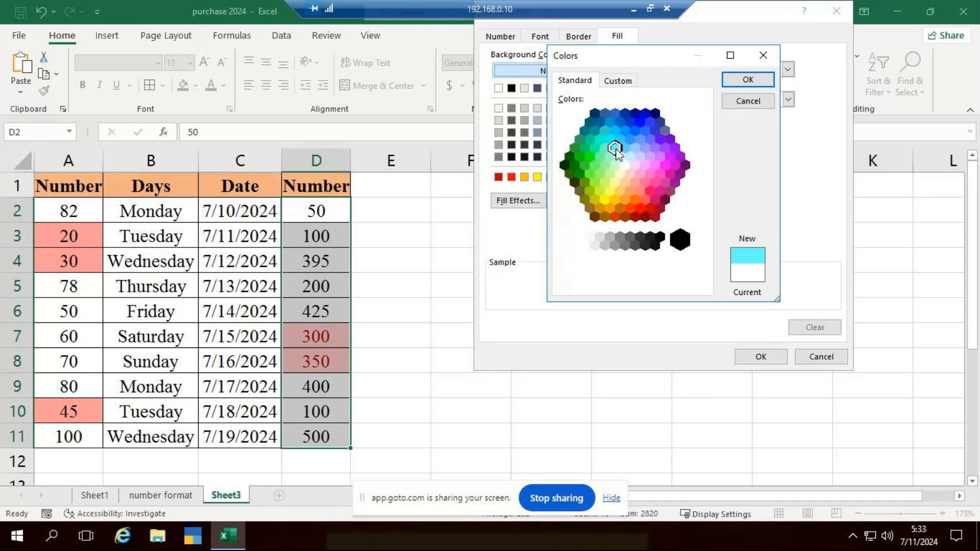
{"action": "left_click", "coordinate": [749, 80]}
{"action": "left_click", "coordinate": [757, 356]}
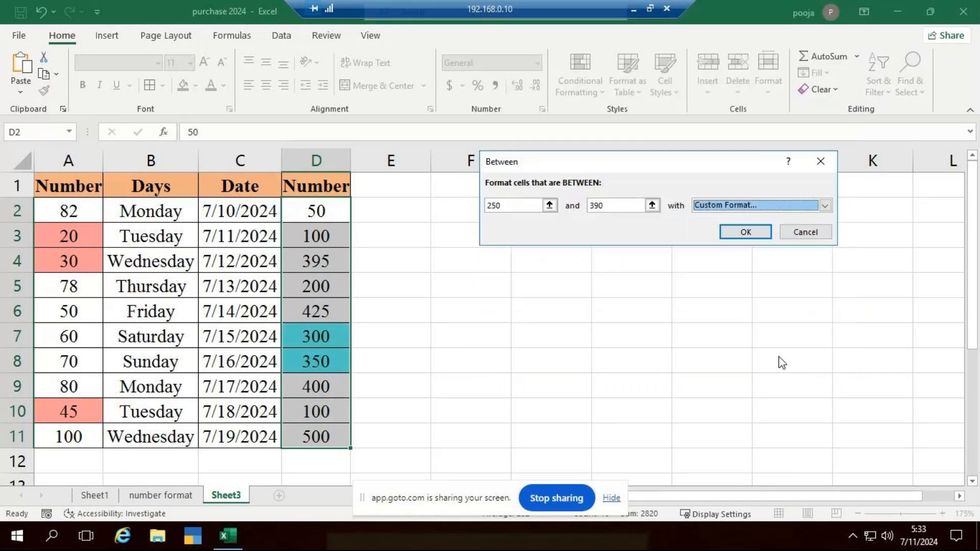
{"action": "key", "text": "Return"}
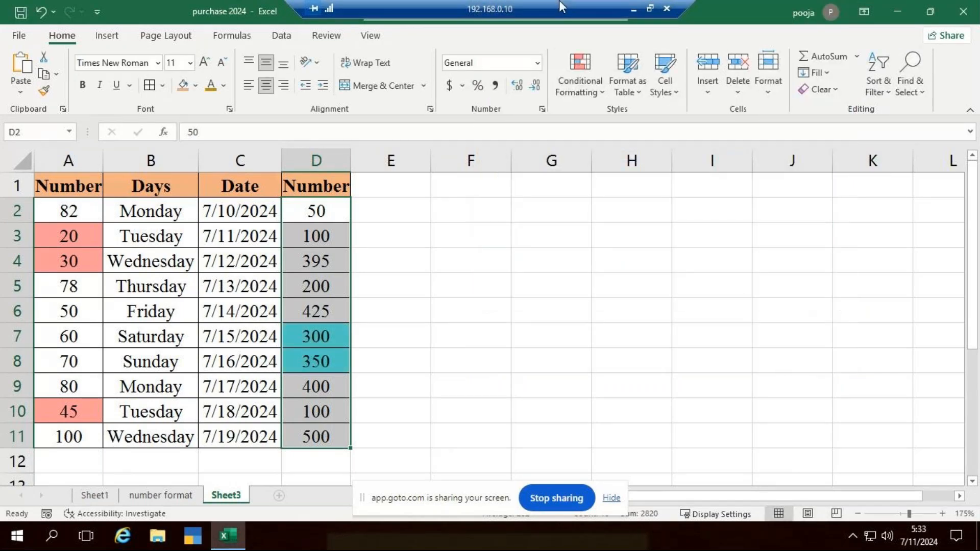
{"action": "left_click", "coordinate": [580, 82]}
{"action": "mouse_move", "coordinate": [597, 121]}
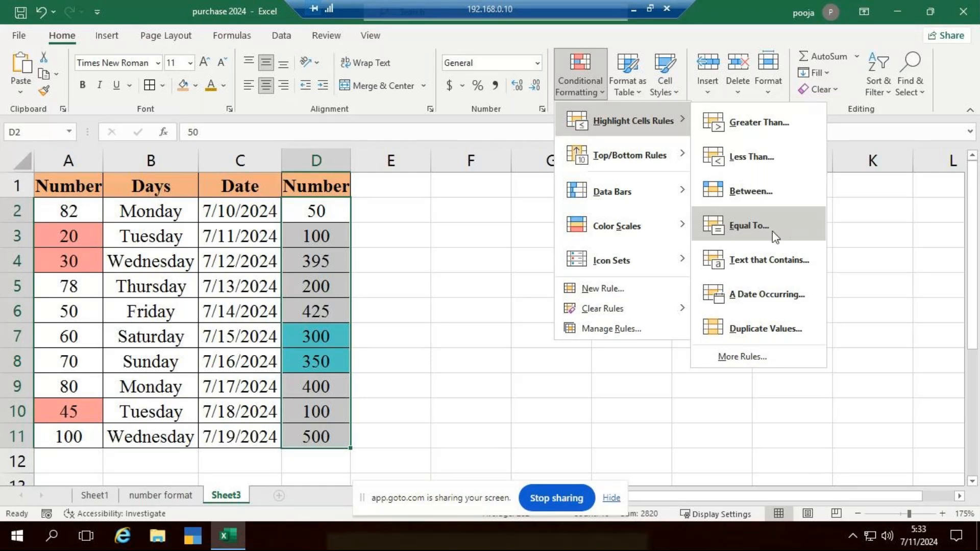
{"action": "left_click", "coordinate": [831, 293]}
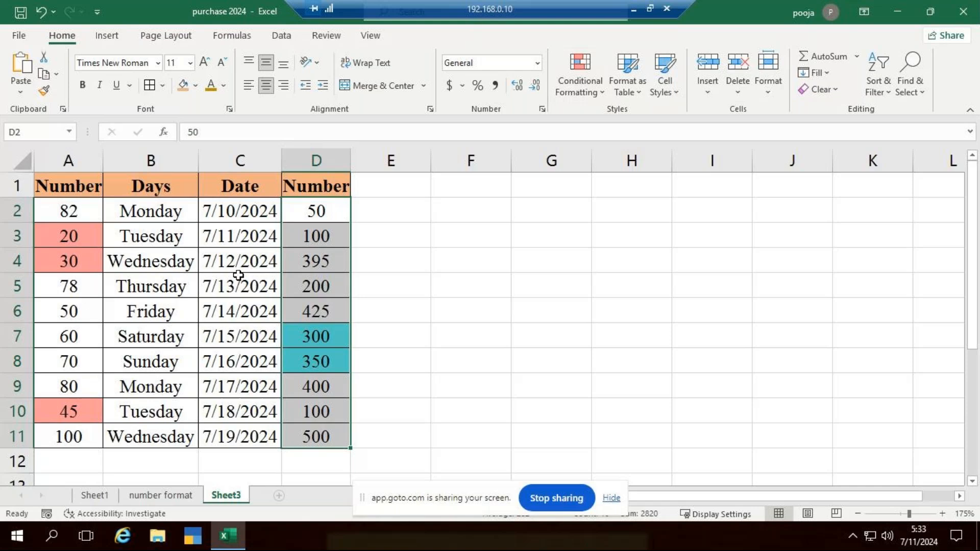
{"action": "left_click", "coordinate": [451, 316]}
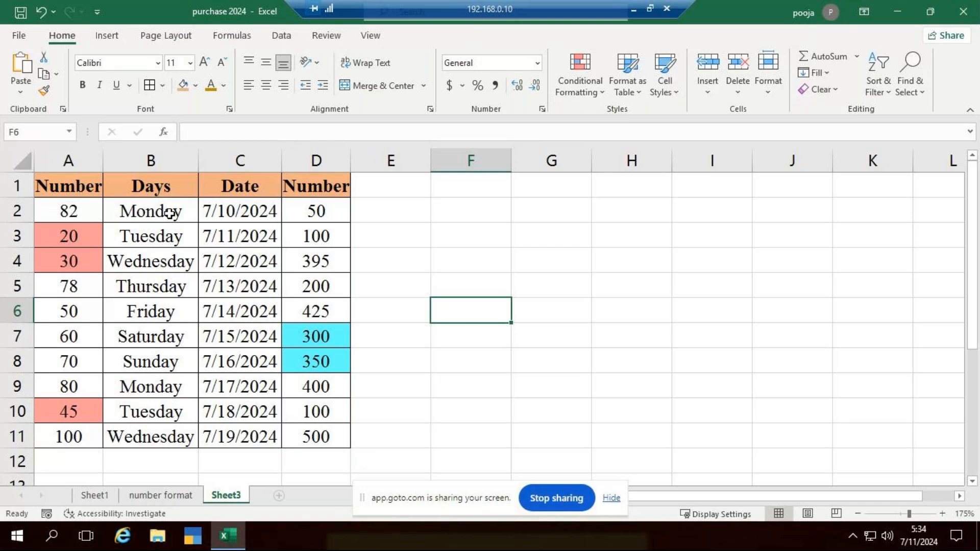
Start a Text That Contains highlight rule on B2:B11 for the text "tuesday"
{"action": "left_click_drag", "start_coordinate": [169, 213], "coordinate": [180, 419]}
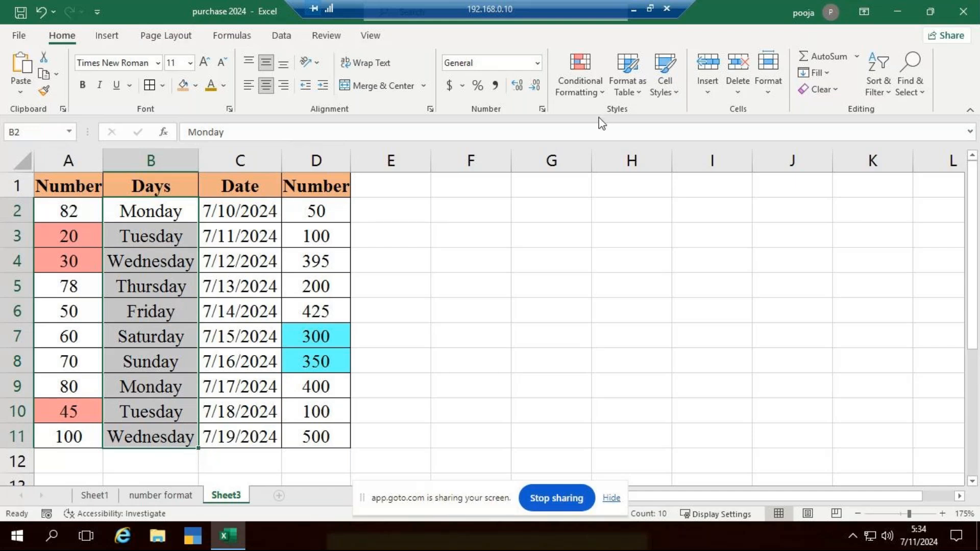
{"action": "left_click", "coordinate": [601, 97]}
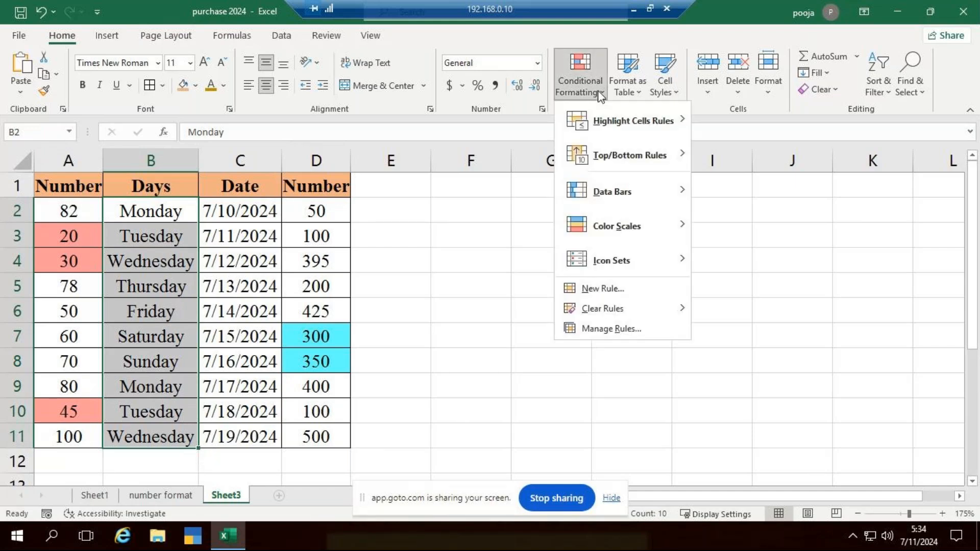
{"action": "mouse_move", "coordinate": [626, 132]}
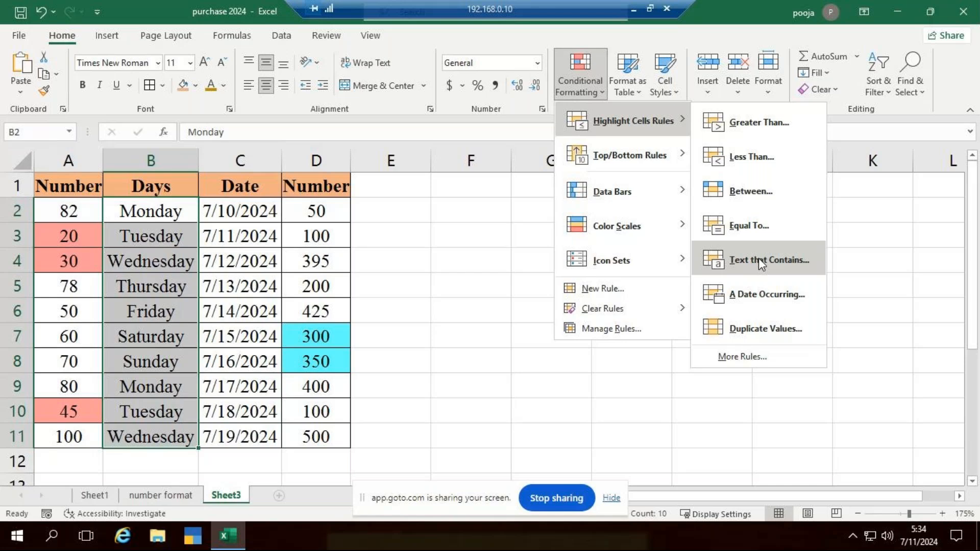
{"action": "key", "text": "Escape"}
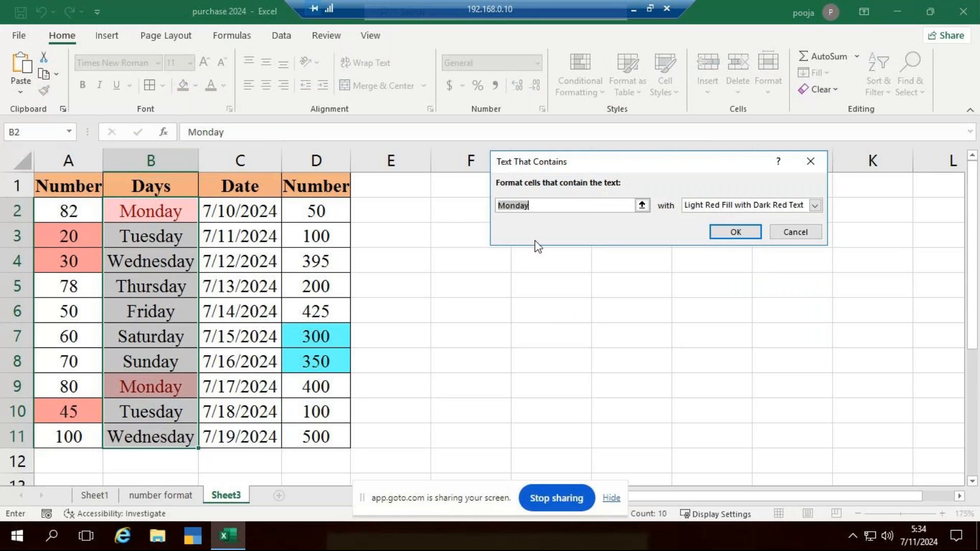
{"action": "type", "text": "tuesday"}
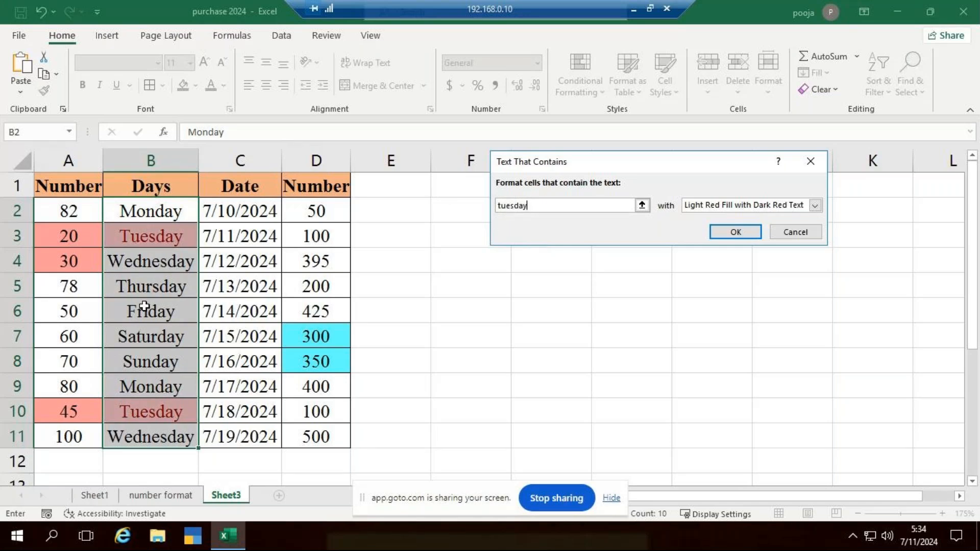
Give the "tuesday" text rule a custom format with the blue fill #78B1E4 and apply it to B2:B11
{"action": "left_click", "coordinate": [816, 205]}
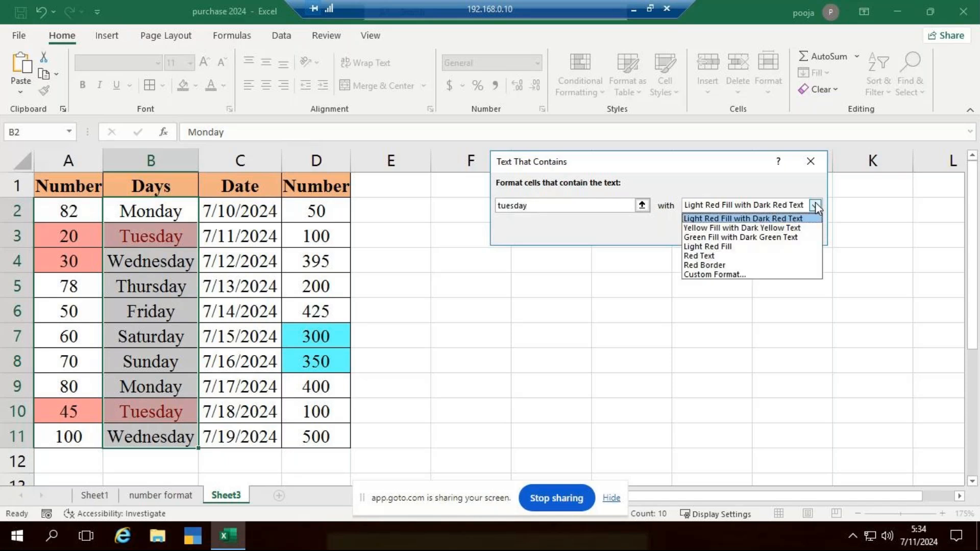
{"action": "left_click", "coordinate": [747, 276]}
{"action": "left_click", "coordinate": [573, 199]}
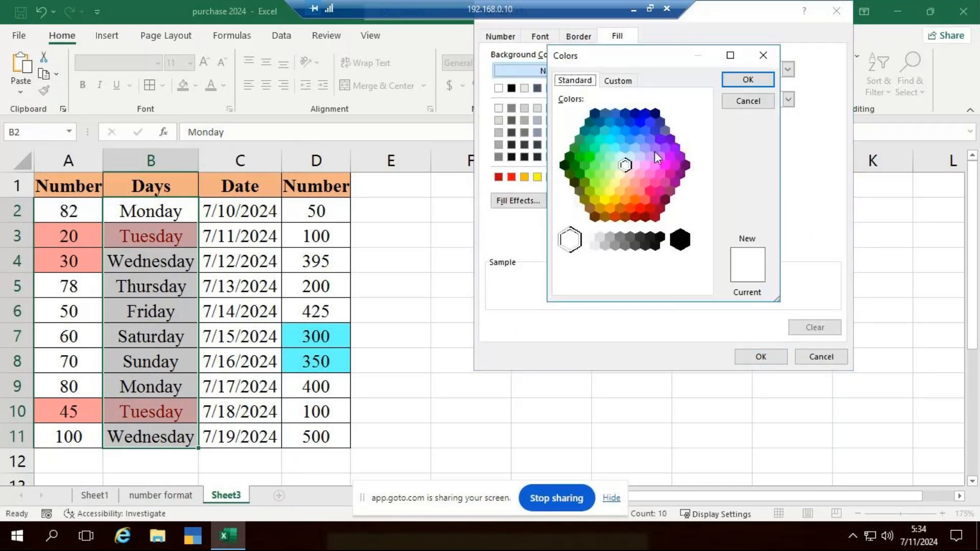
{"action": "left_click", "coordinate": [593, 183]}
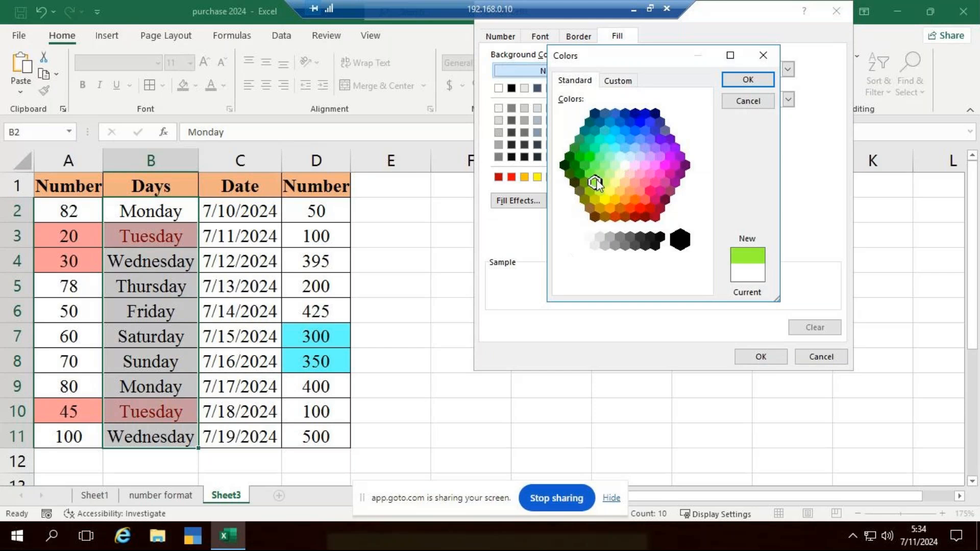
{"action": "left_click", "coordinate": [622, 82]}
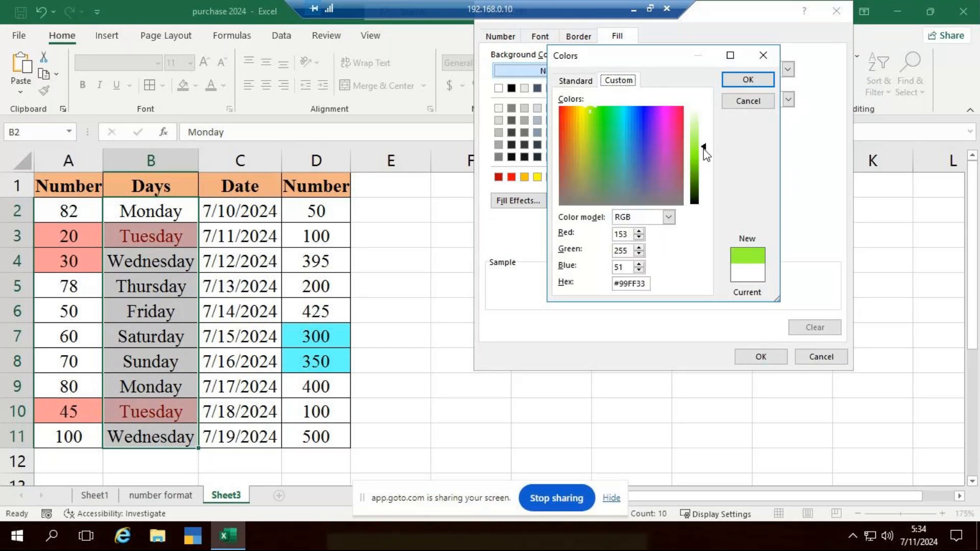
{"action": "left_click", "coordinate": [631, 140]}
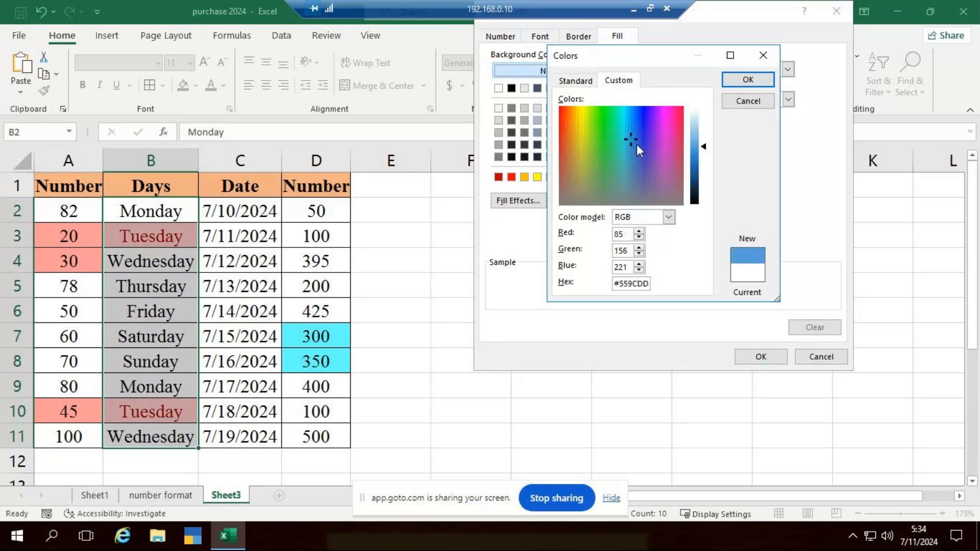
{"action": "left_click", "coordinate": [704, 139]}
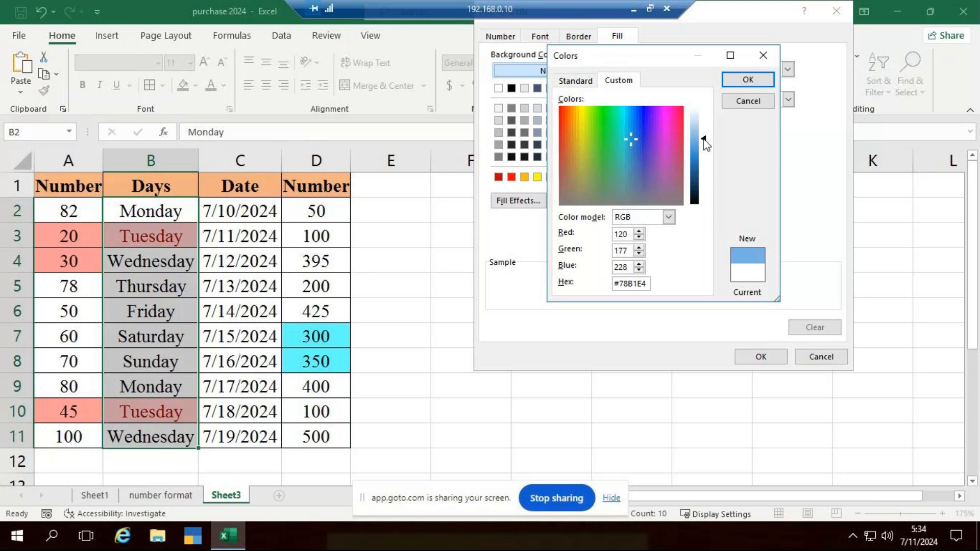
{"action": "left_click", "coordinate": [745, 81]}
{"action": "left_click", "coordinate": [777, 358]}
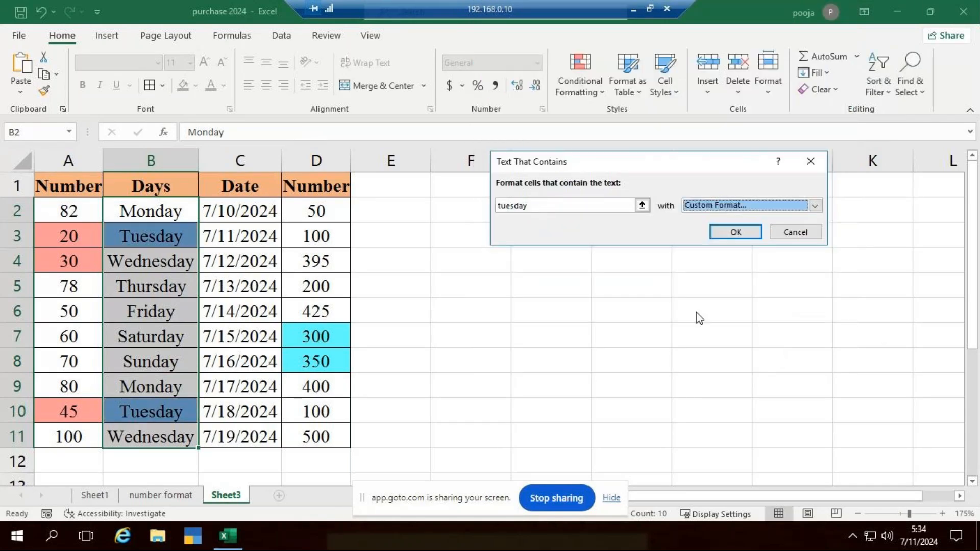
{"action": "left_click", "coordinate": [733, 230]}
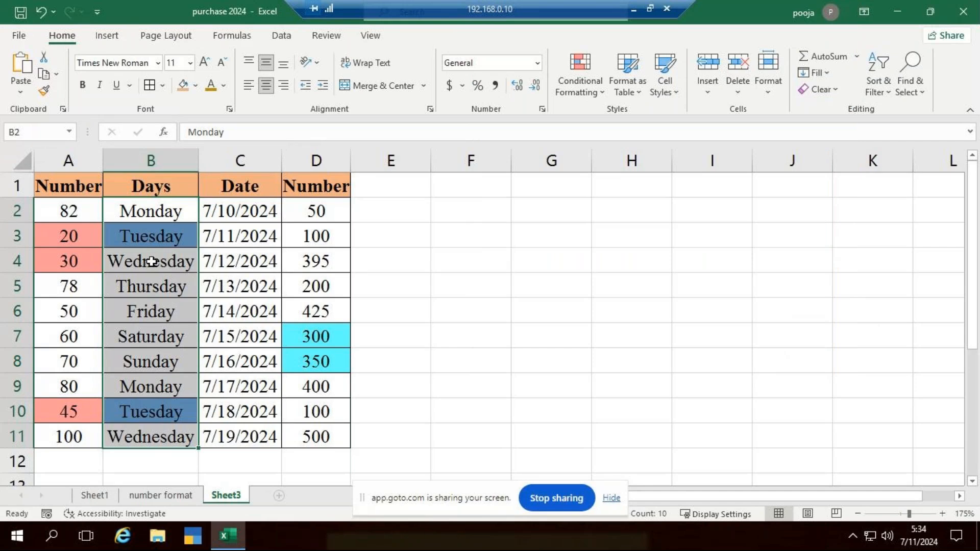
Test the text rule by replacing the day in B7 with "tuesday"
{"action": "left_click", "coordinate": [157, 326]}
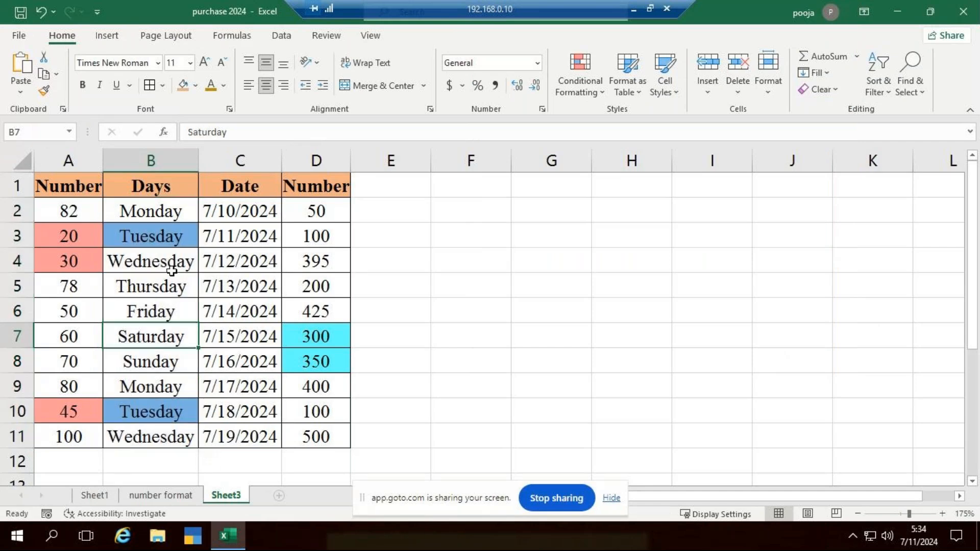
{"action": "double_click", "coordinate": [163, 339]}
{"action": "type", "text": "tuesds"}
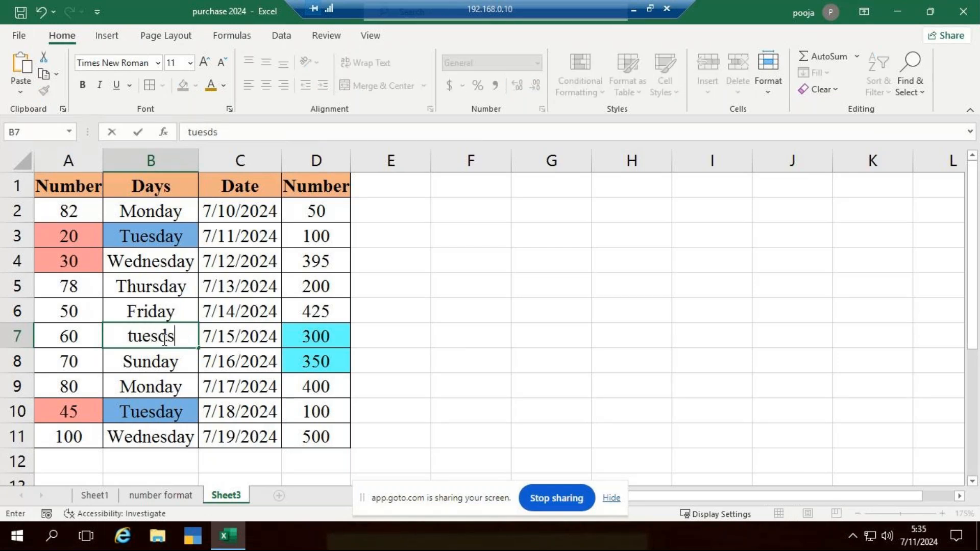
{"action": "key", "text": "BackSpace"}
{"action": "key", "text": "BackSpace"}
{"action": "type", "text": "day"}
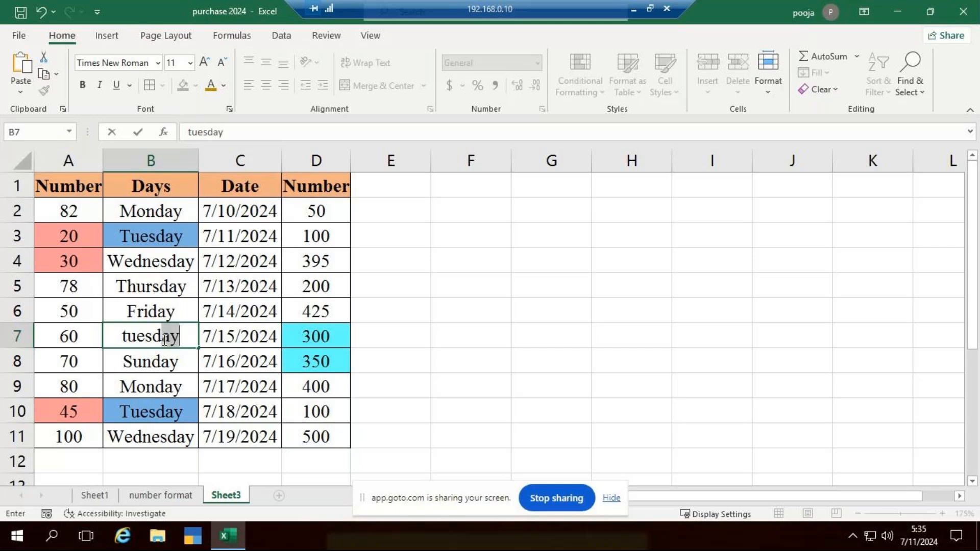
{"action": "key", "text": "ctrl+Return"}
{"action": "key", "text": "Return"}
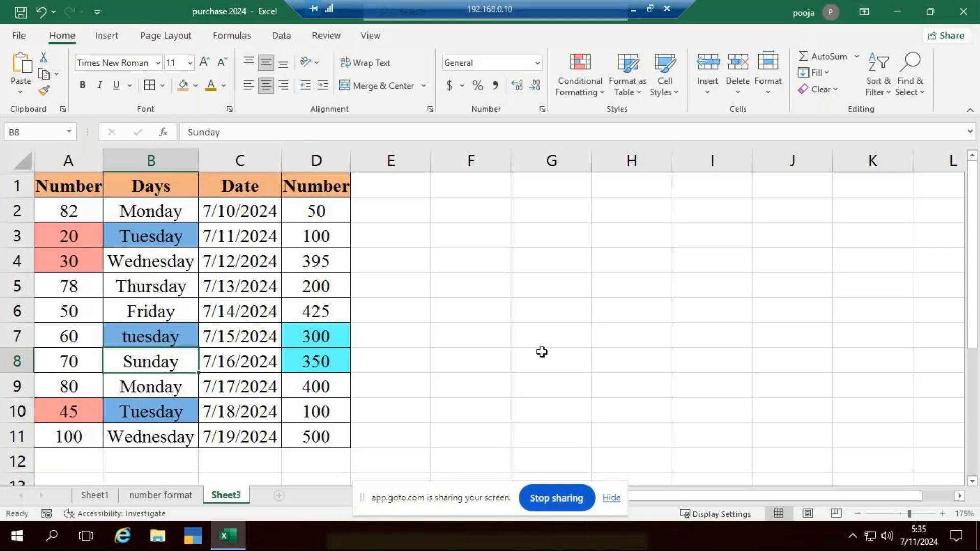
{"action": "left_click", "coordinate": [542, 351]}
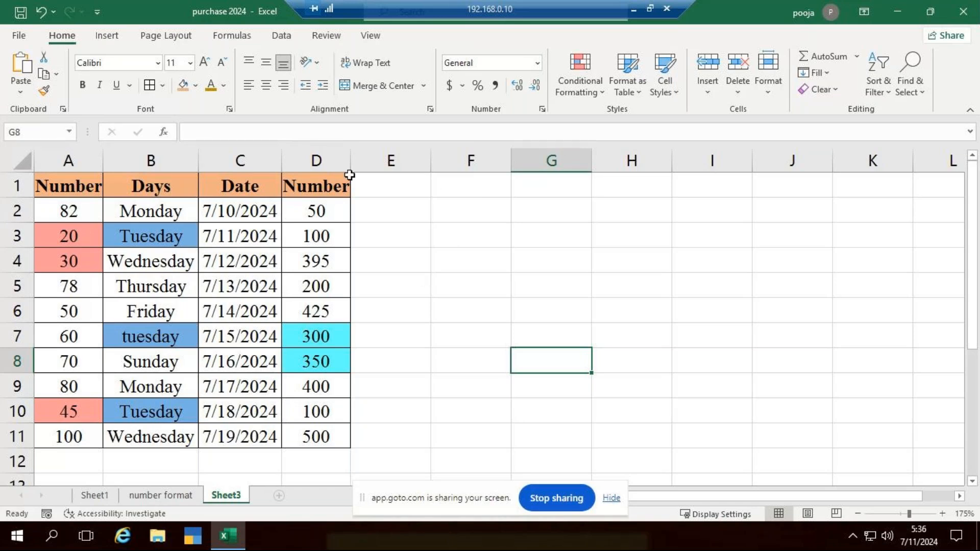
Widen column A slightly and add a Text That Contains rule for "present" to column F with Light Red Fill with Dark Red Text
{"action": "left_click_drag", "start_coordinate": [102, 161], "coordinate": [109, 161]}
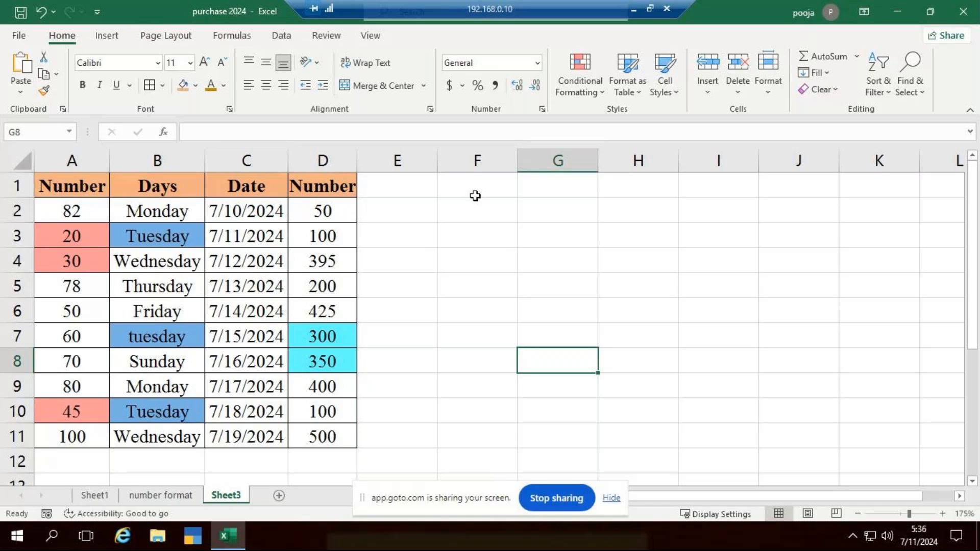
{"action": "left_click", "coordinate": [504, 162]}
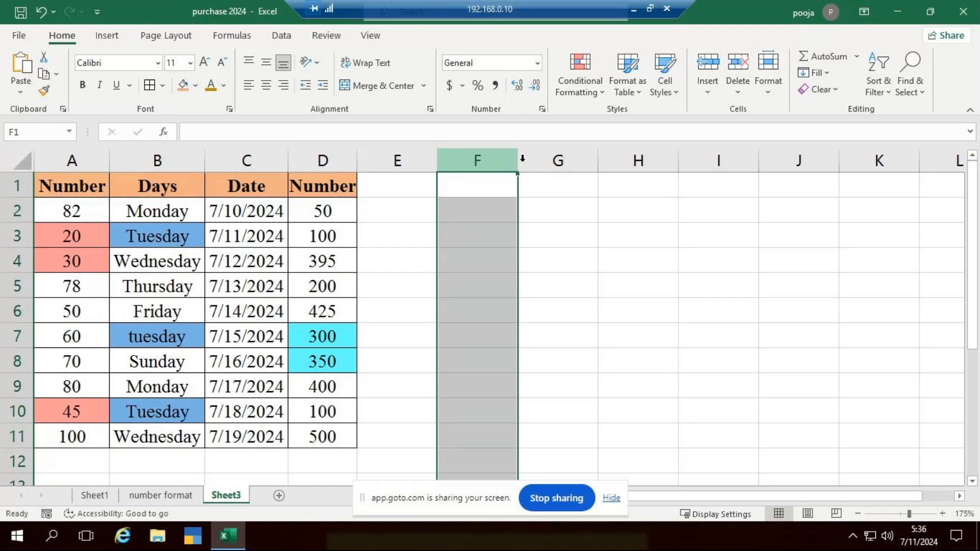
{"action": "left_click", "coordinate": [604, 92]}
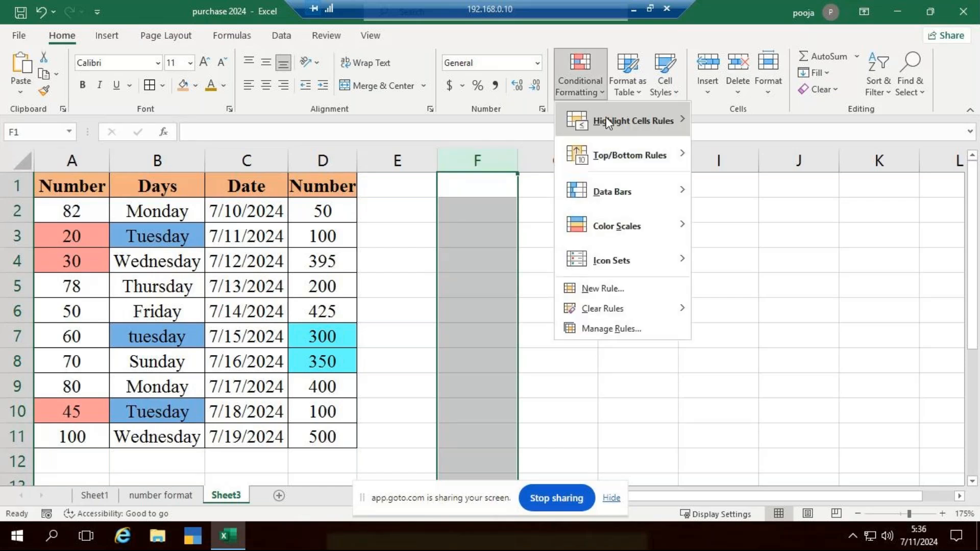
{"action": "mouse_move", "coordinate": [617, 120]}
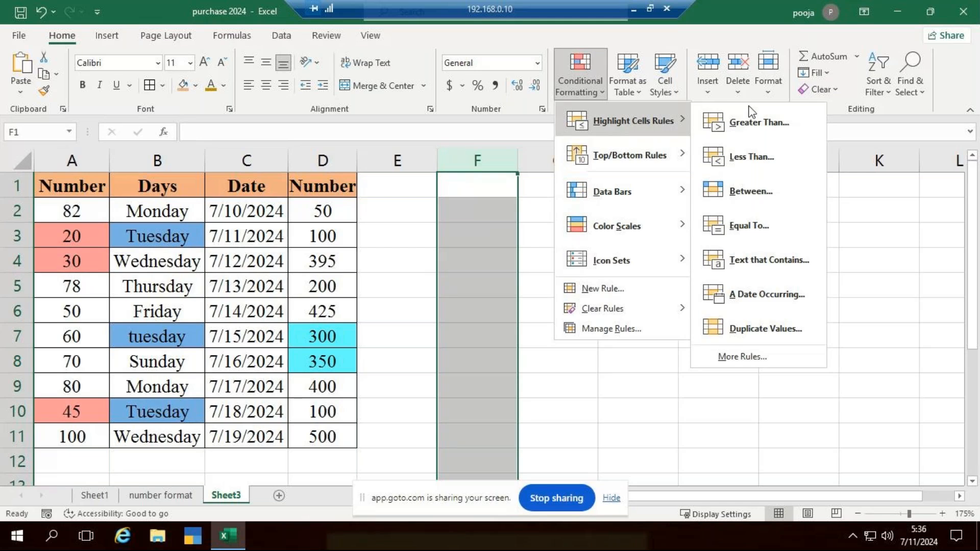
{"action": "left_click", "coordinate": [791, 271]}
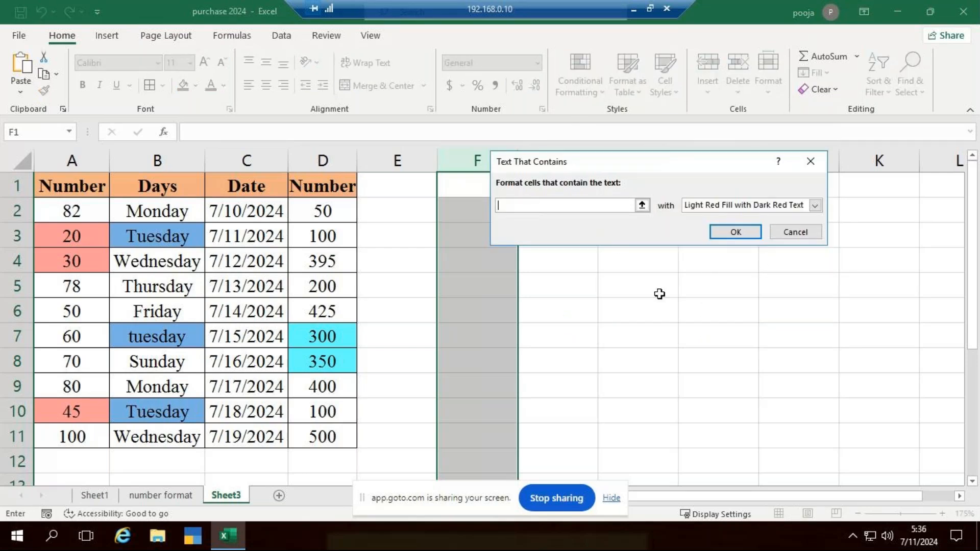
{"action": "type", "text": "present"}
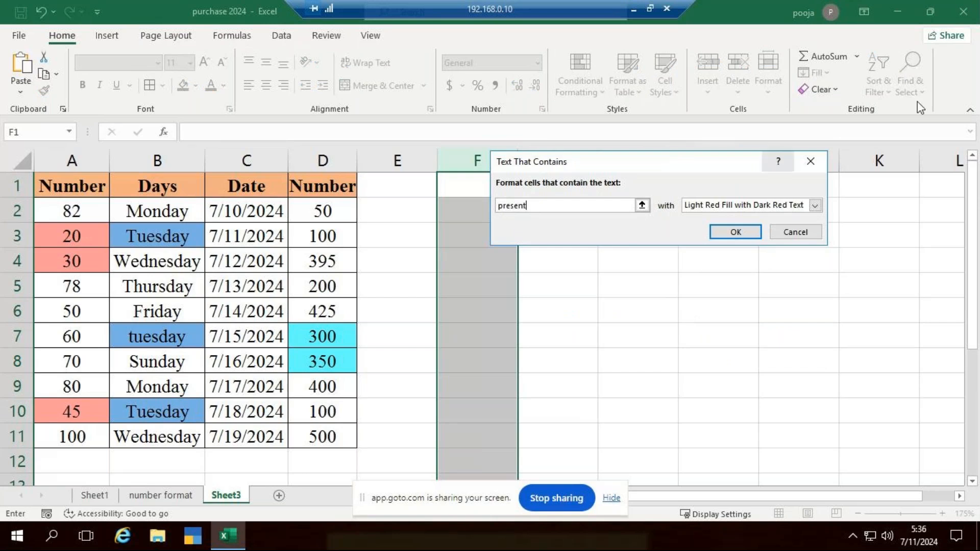
{"action": "left_click", "coordinate": [753, 232]}
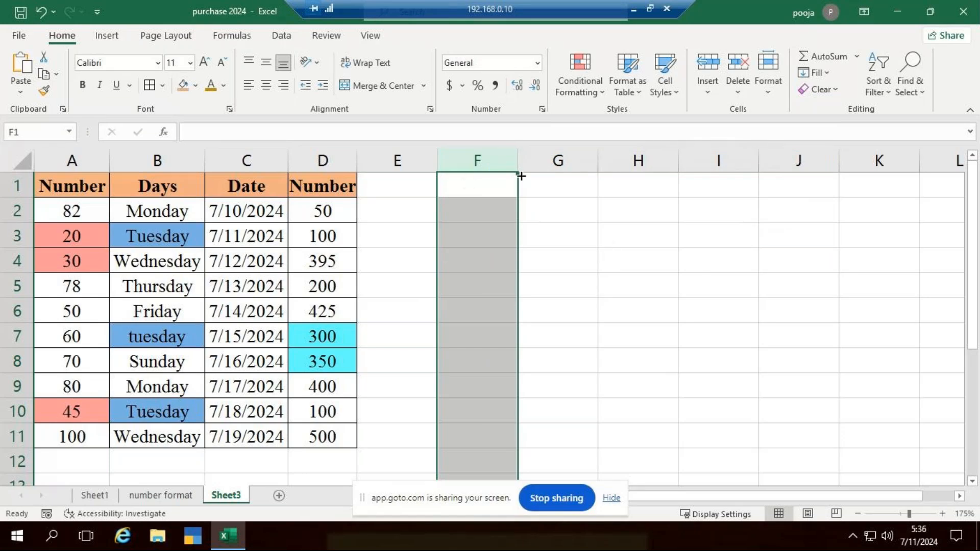
Add a Text That Contains rule for "absent" to column F with Green Fill with Dark Green Text
{"action": "left_click", "coordinate": [600, 91]}
{"action": "mouse_move", "coordinate": [628, 125]}
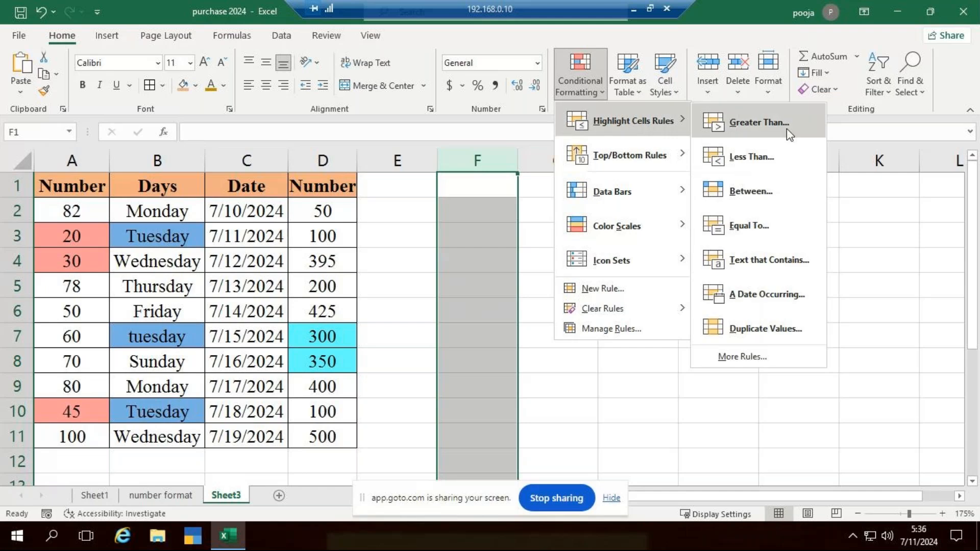
{"action": "left_click", "coordinate": [780, 258]}
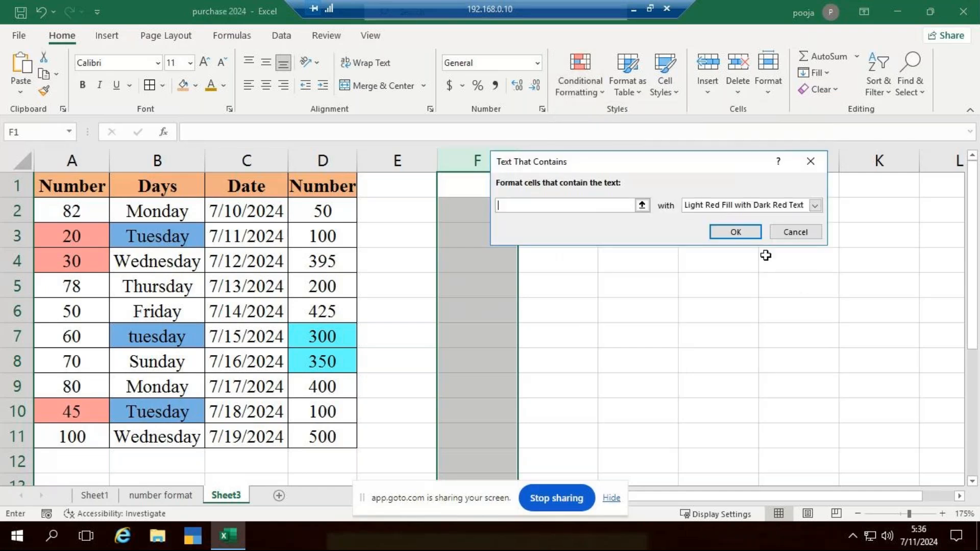
{"action": "type", "text": "a"}
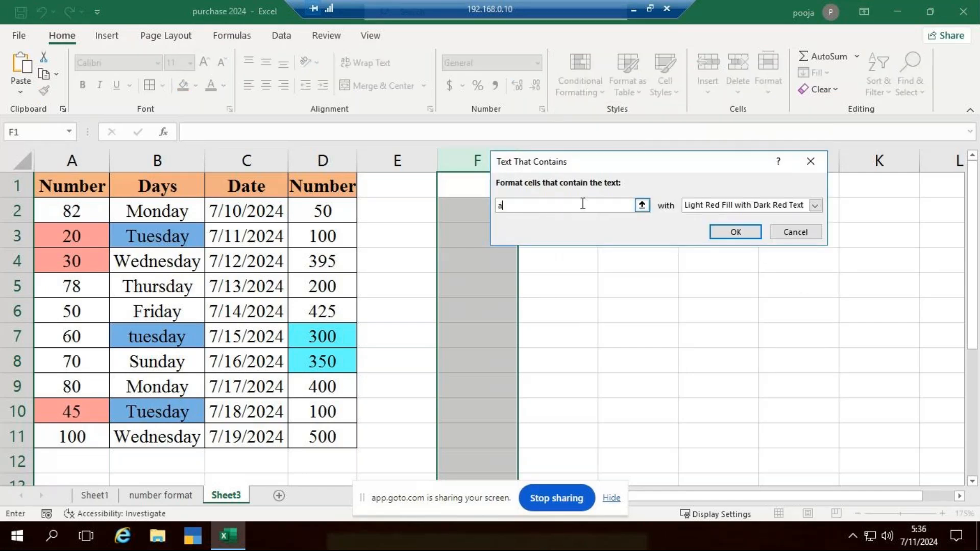
{"action": "type", "text": "bsent"}
{"action": "left_click", "coordinate": [817, 206]}
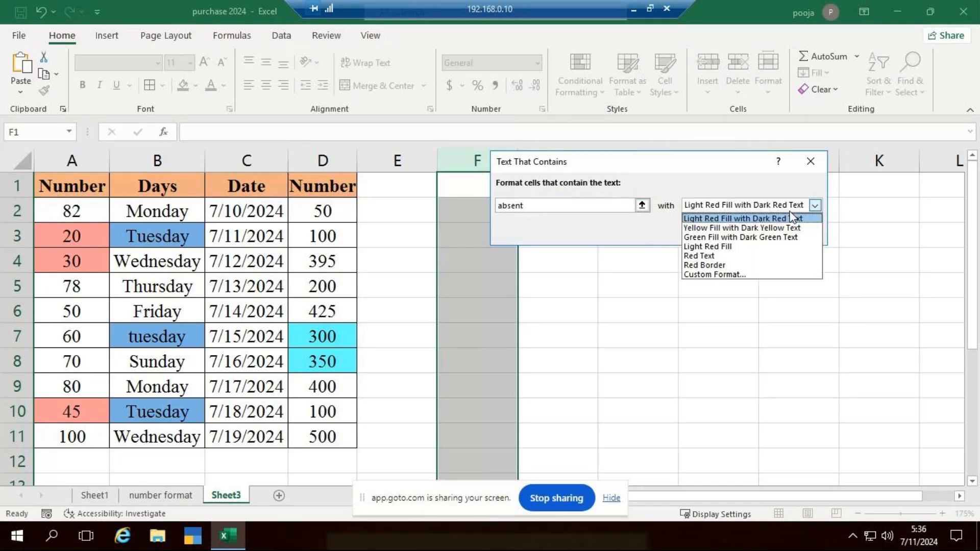
{"action": "left_click", "coordinate": [778, 238]}
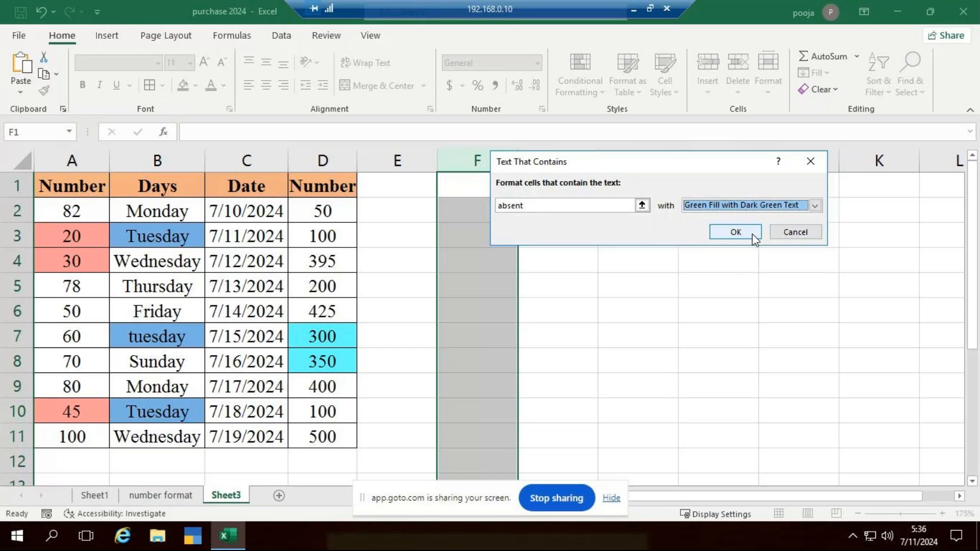
{"action": "left_click", "coordinate": [735, 232]}
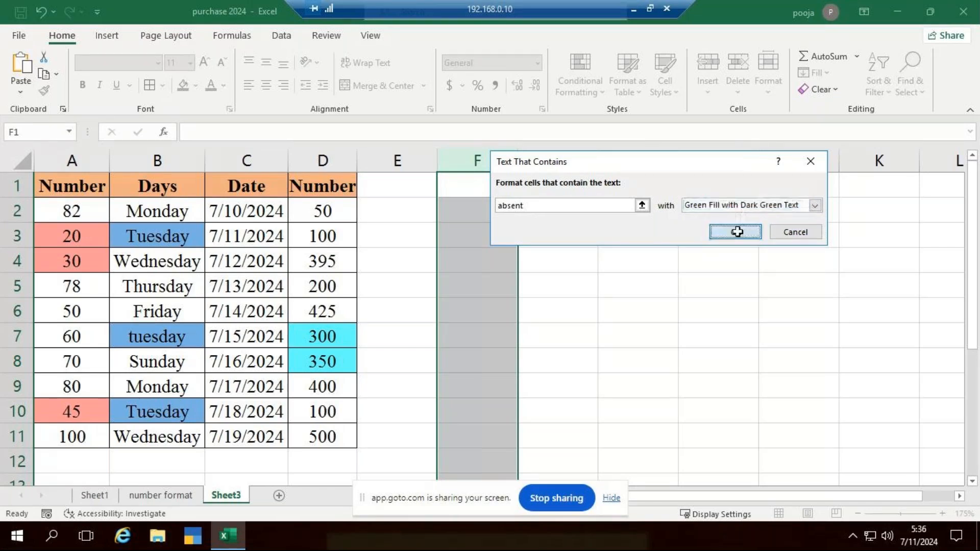
Test the column F text rules by entering "absent" in F1 and "prensent" in F3
{"action": "type", "text": "abs"}
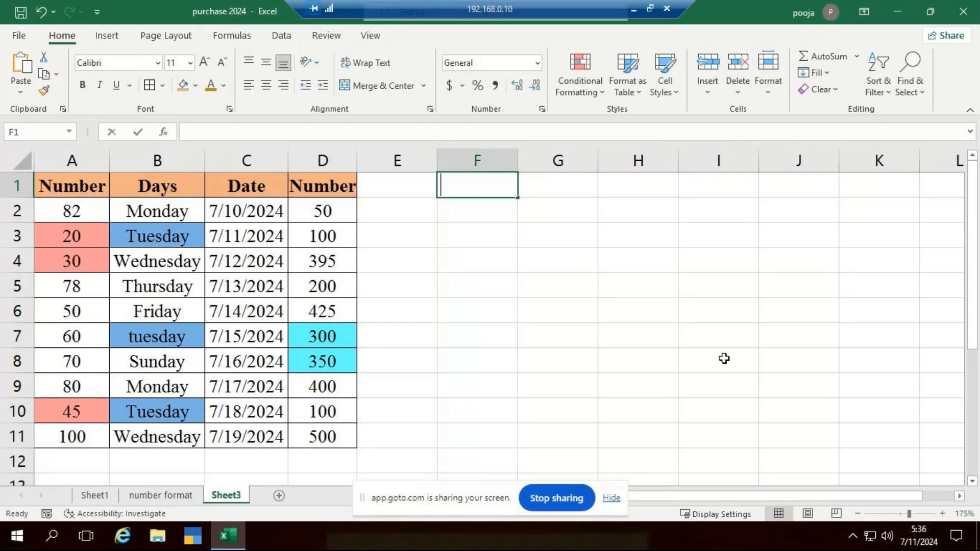
{"action": "type", "text": "ent"}
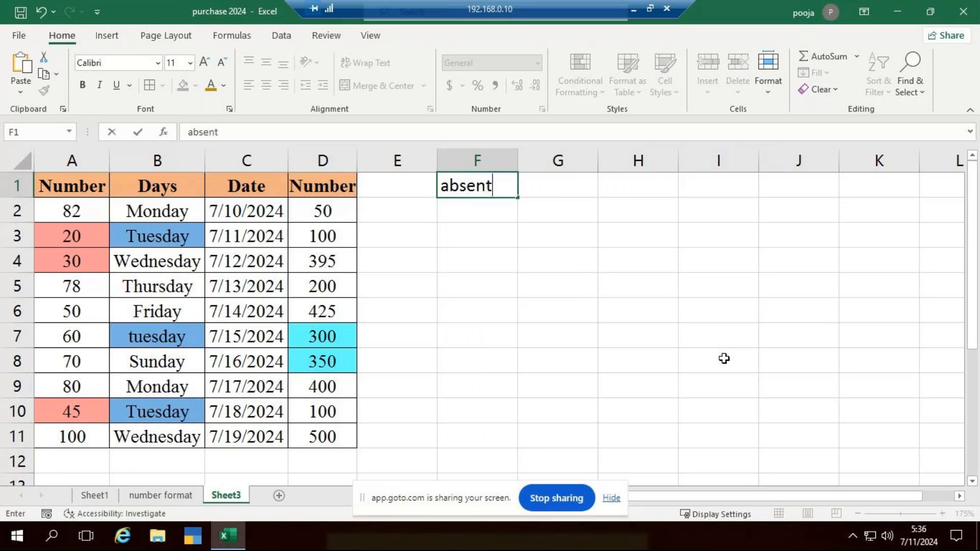
{"action": "key", "text": "Return"}
{"action": "key", "text": "Return"}
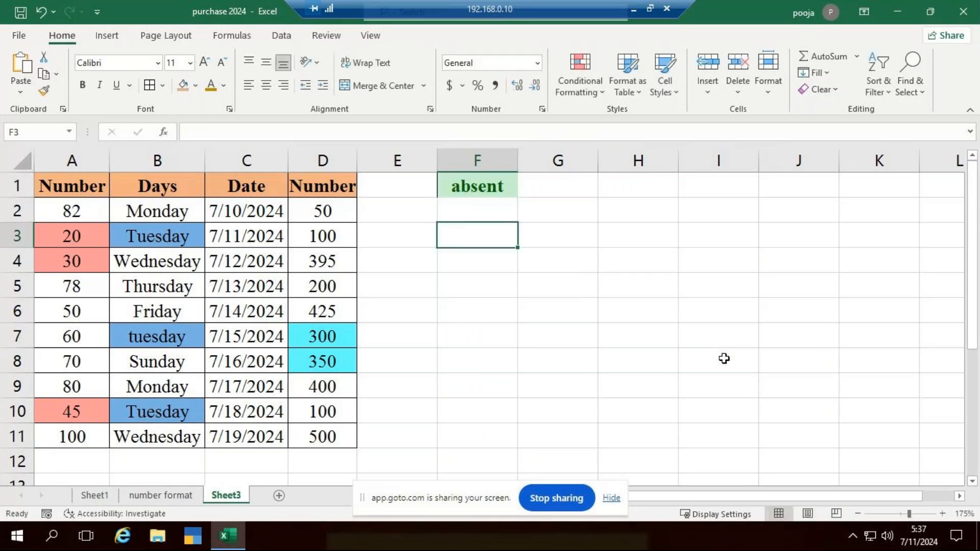
{"action": "type", "text": "prensent"}
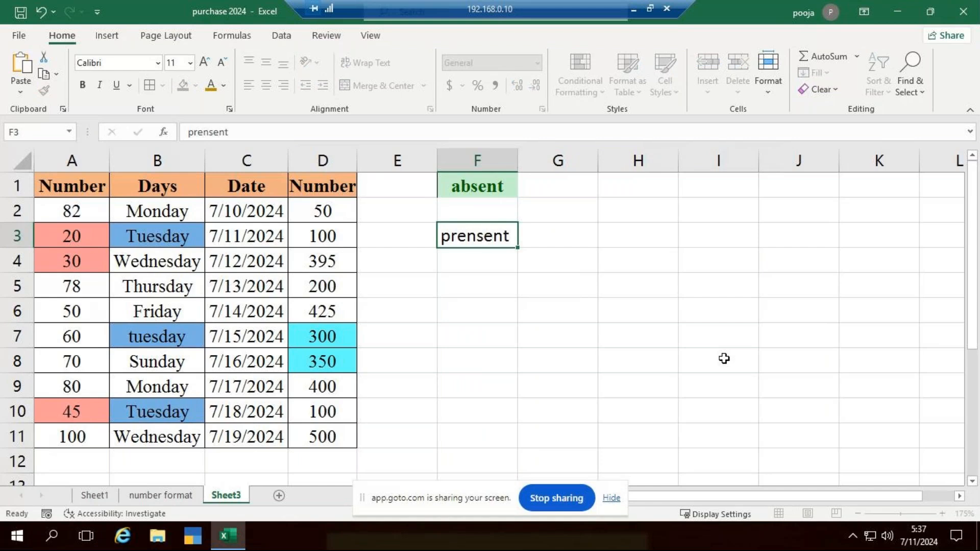
{"action": "key", "text": "Return"}
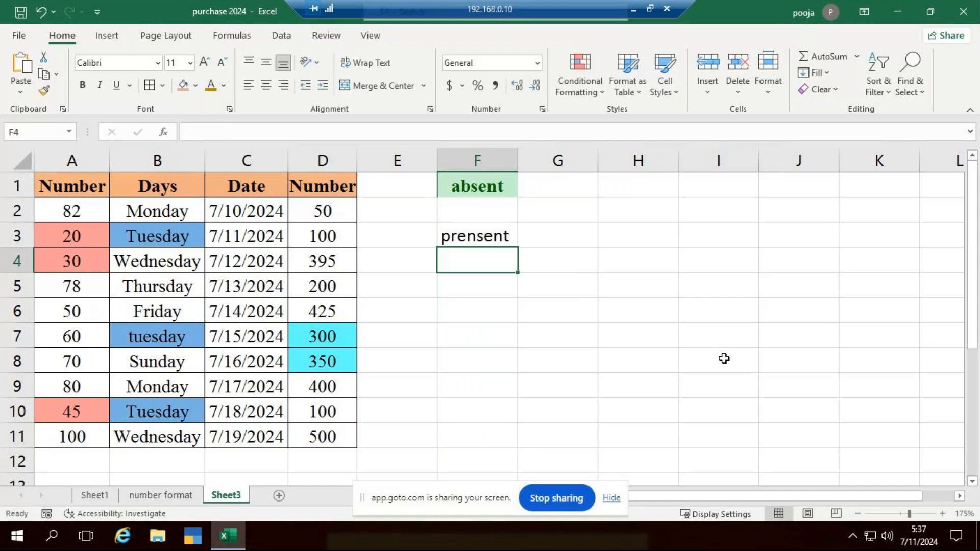
Correct the misspelled word in F3 to "present"
{"action": "double_click", "coordinate": [482, 229]}
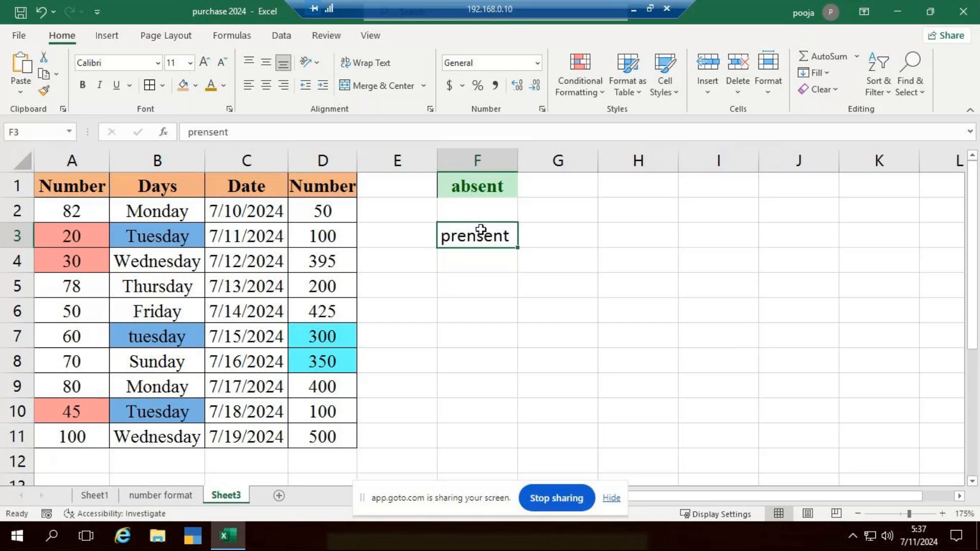
{"action": "key", "text": "BackSpace"}
{"action": "key", "text": "BackSpace"}
{"action": "key", "text": "BackSpace"}
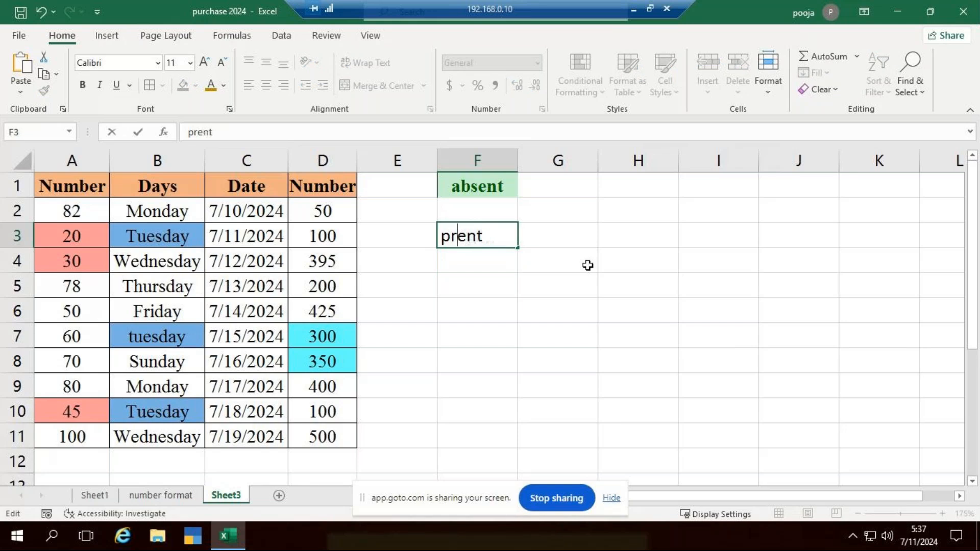
{"action": "type", "text": "es"}
{"action": "key", "text": "ctrl+Return"}
{"action": "key", "text": "Return"}
{"action": "left_click", "coordinate": [558, 324]}
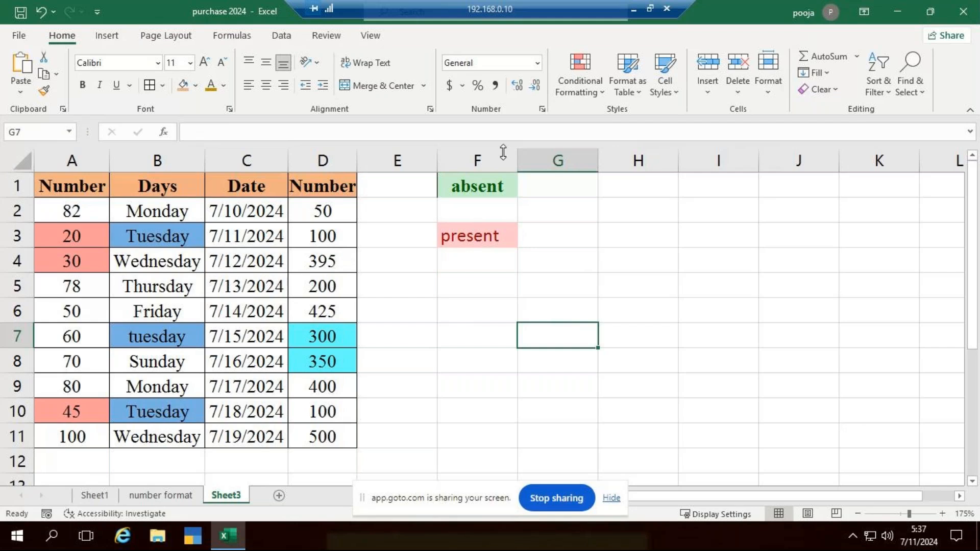
Clear the conditional formatting rules from the entire sheet
{"action": "left_click", "coordinate": [487, 162]}
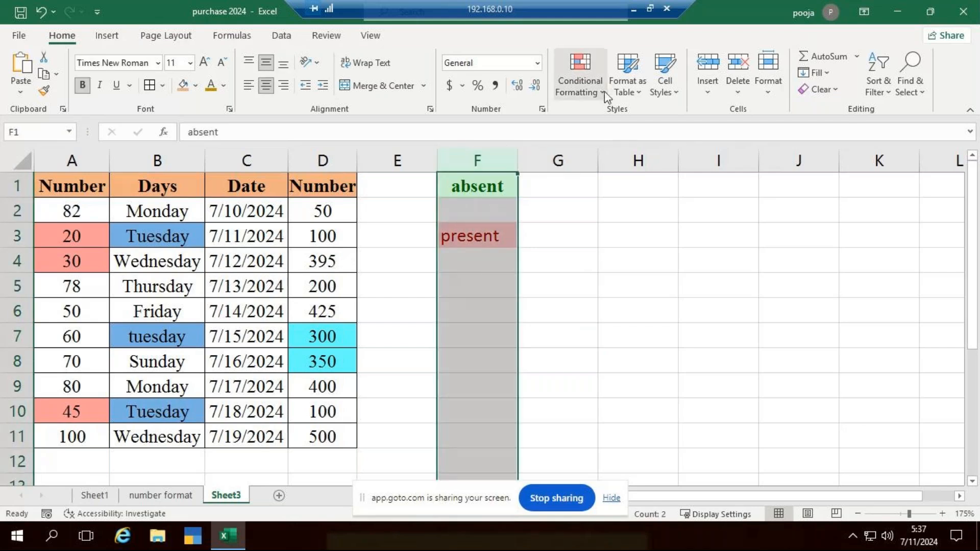
{"action": "left_click", "coordinate": [604, 91]}
{"action": "mouse_move", "coordinate": [670, 312]}
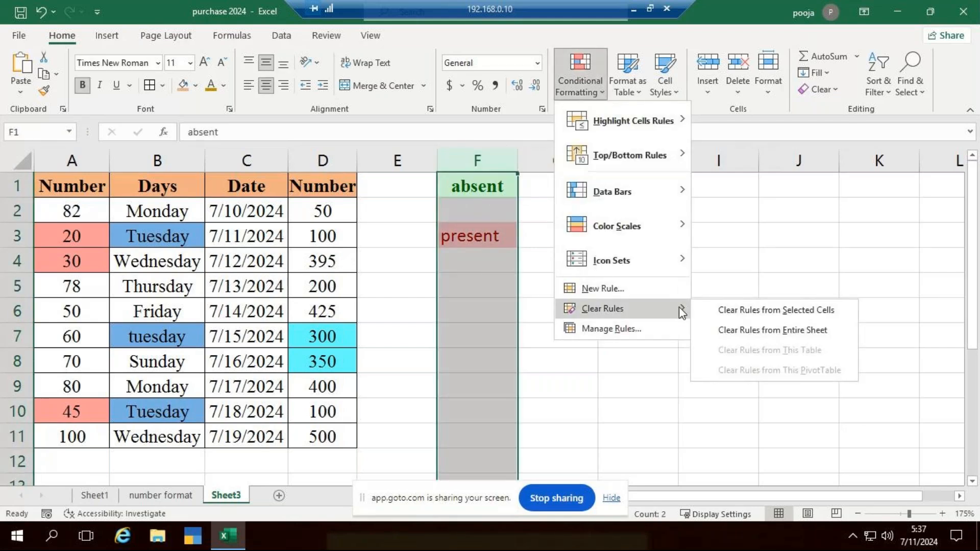
{"action": "left_click", "coordinate": [800, 328]}
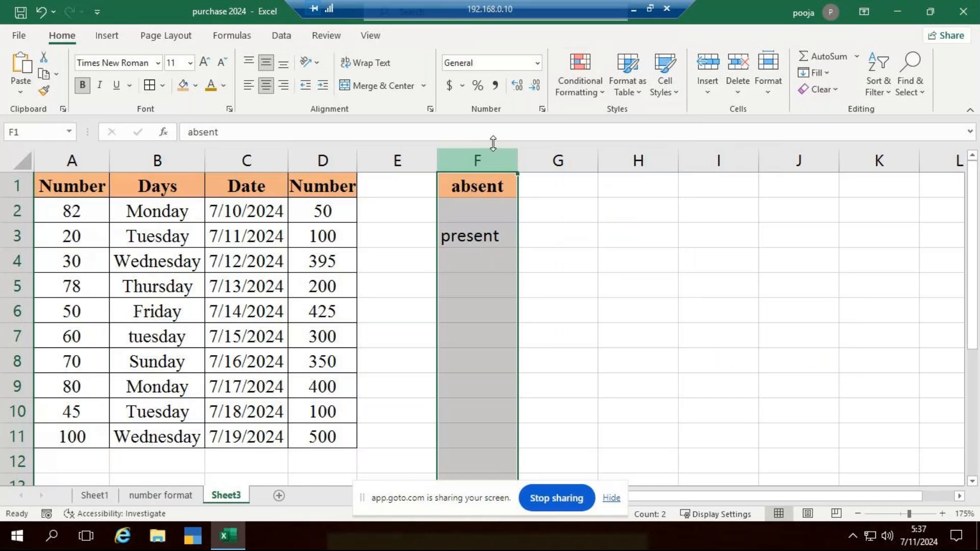
Clear the conditional formatting rules from the selected cells of column F
{"action": "left_click", "coordinate": [639, 285]}
{"action": "left_click", "coordinate": [490, 159]}
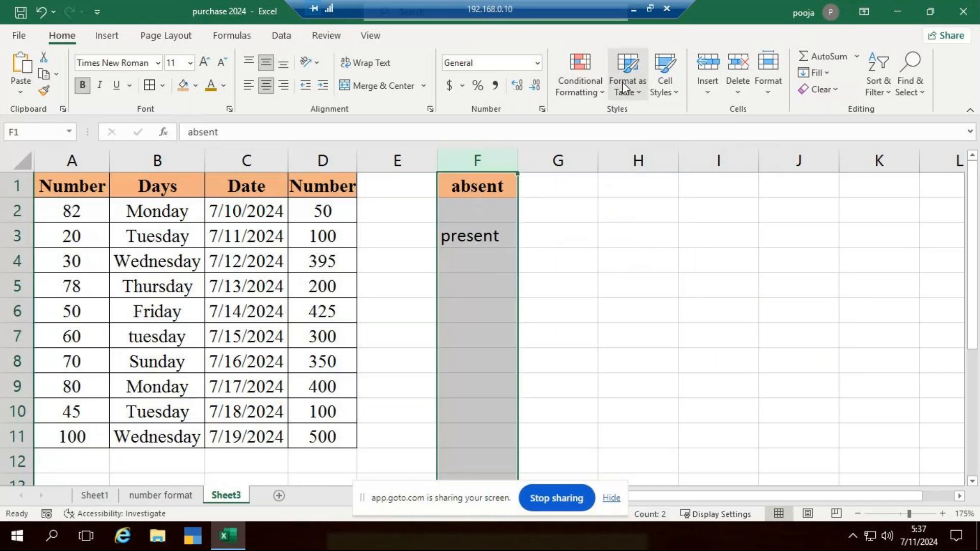
{"action": "left_click", "coordinate": [602, 84]}
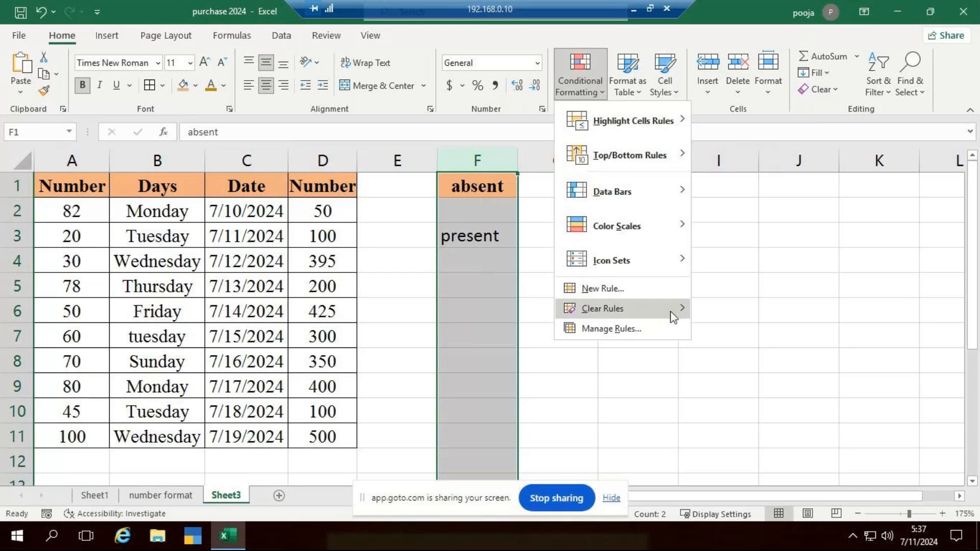
{"action": "left_click", "coordinate": [729, 312]}
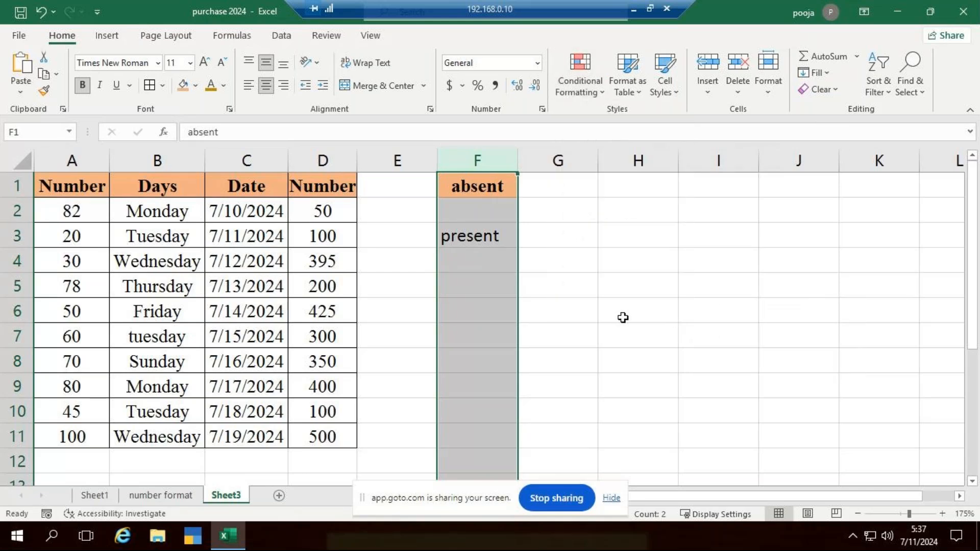
Delete the test entries in column F along with their formatting
{"action": "left_click", "coordinate": [576, 233]}
{"action": "left_click", "coordinate": [493, 150]}
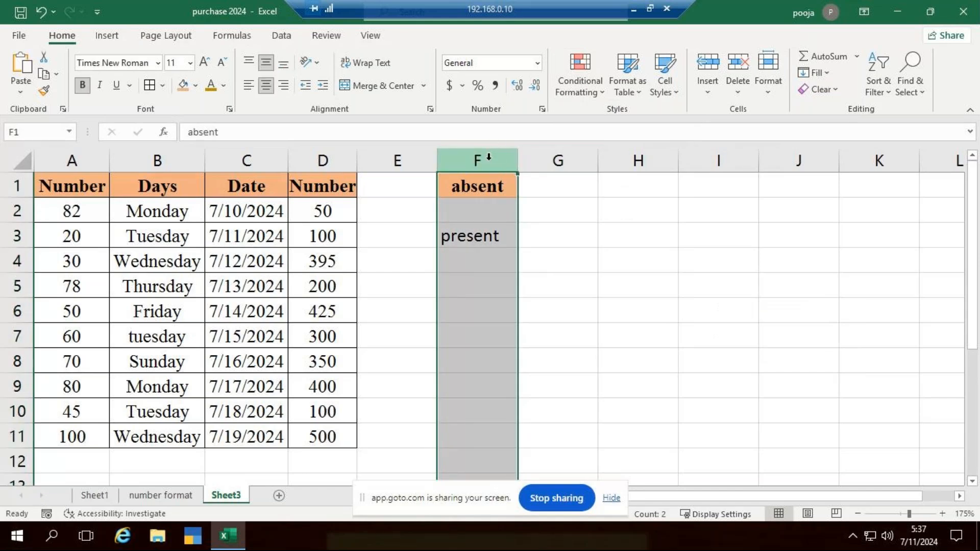
{"action": "key", "text": "Delete"}
{"action": "left_click", "coordinate": [605, 304]}
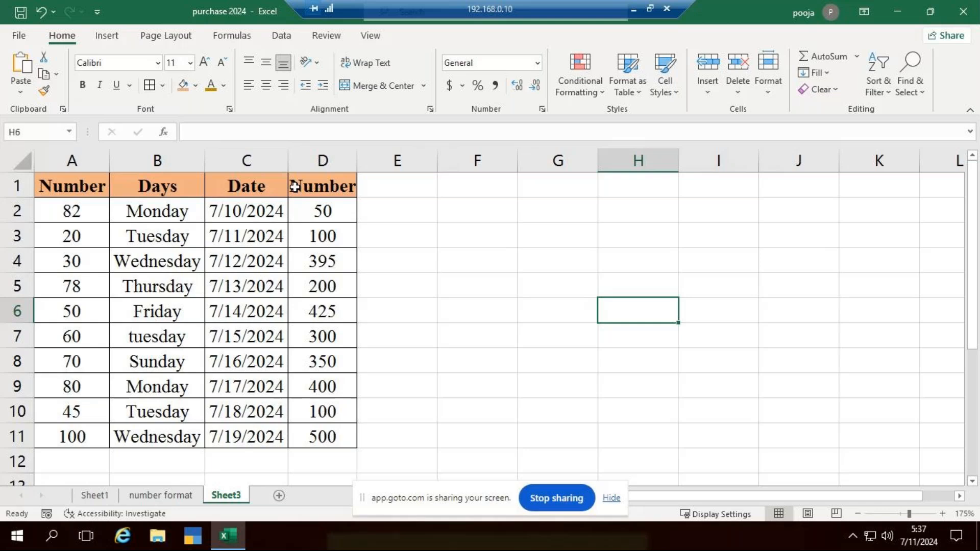
Set up a date-occurring highlight rule for the dates in C2:C11, trying Next week before choosing This week
{"action": "left_click_drag", "start_coordinate": [274, 203], "coordinate": [273, 427]}
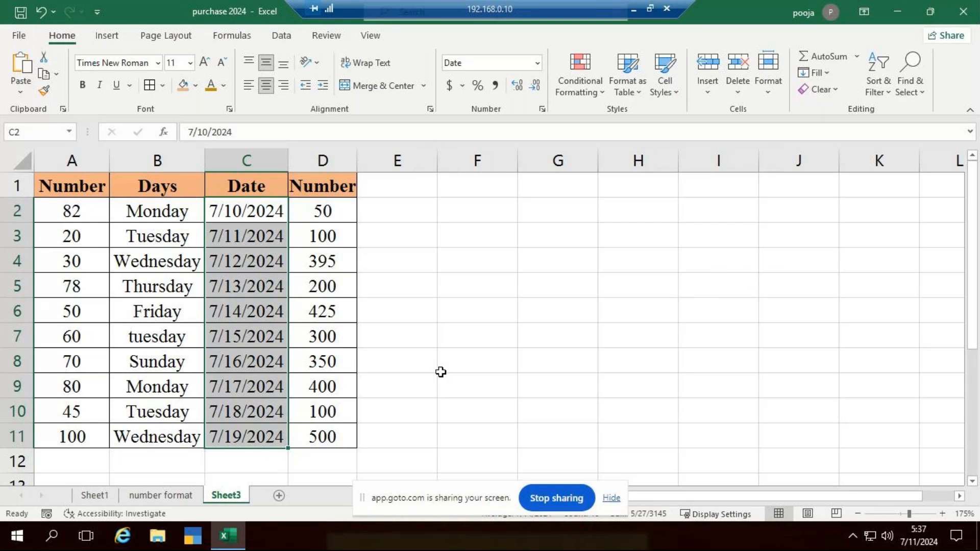
{"action": "left_click", "coordinate": [596, 93]}
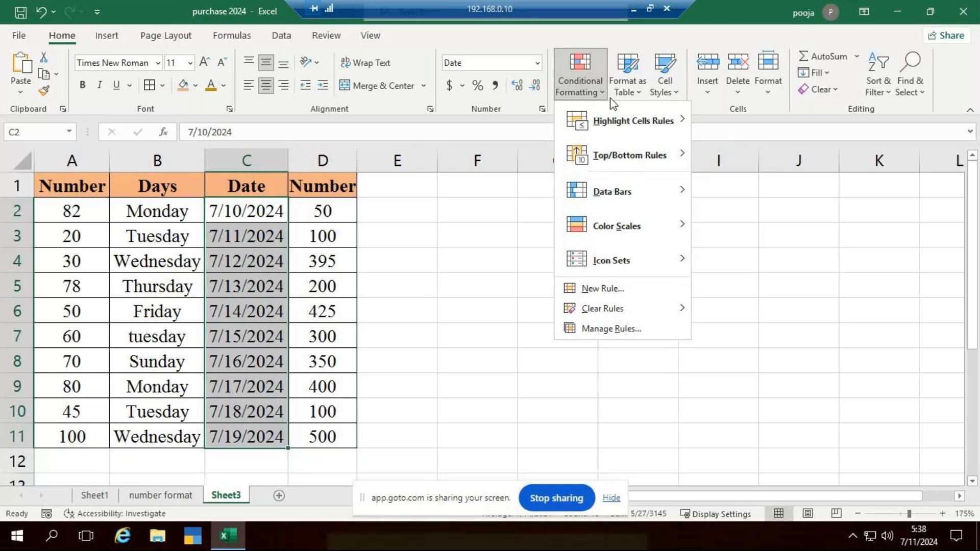
{"action": "mouse_move", "coordinate": [663, 124]}
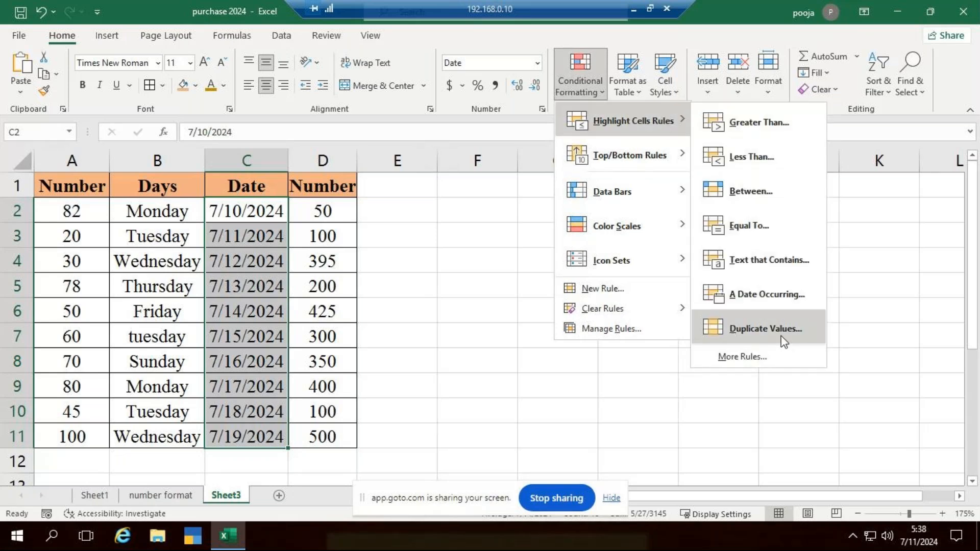
{"action": "left_click", "coordinate": [772, 301]}
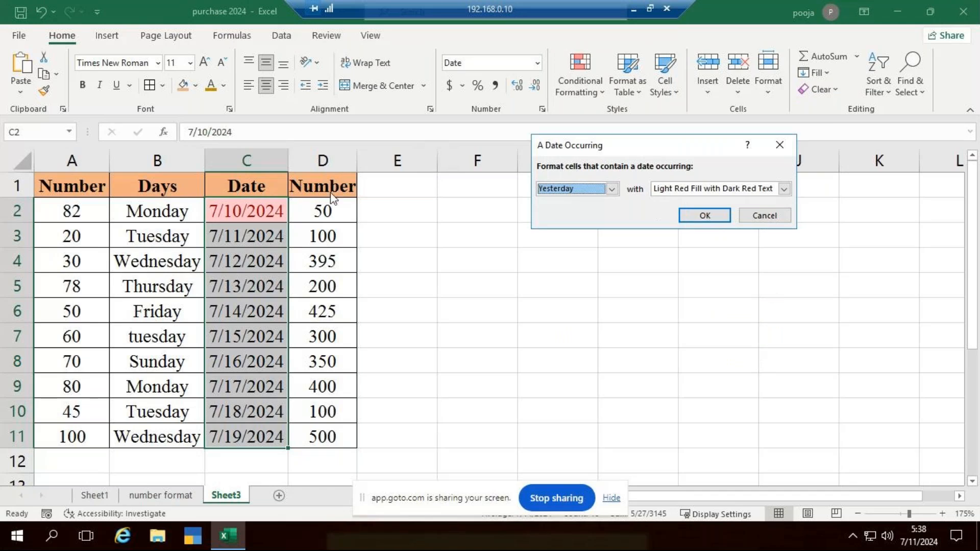
{"action": "left_click", "coordinate": [612, 190]}
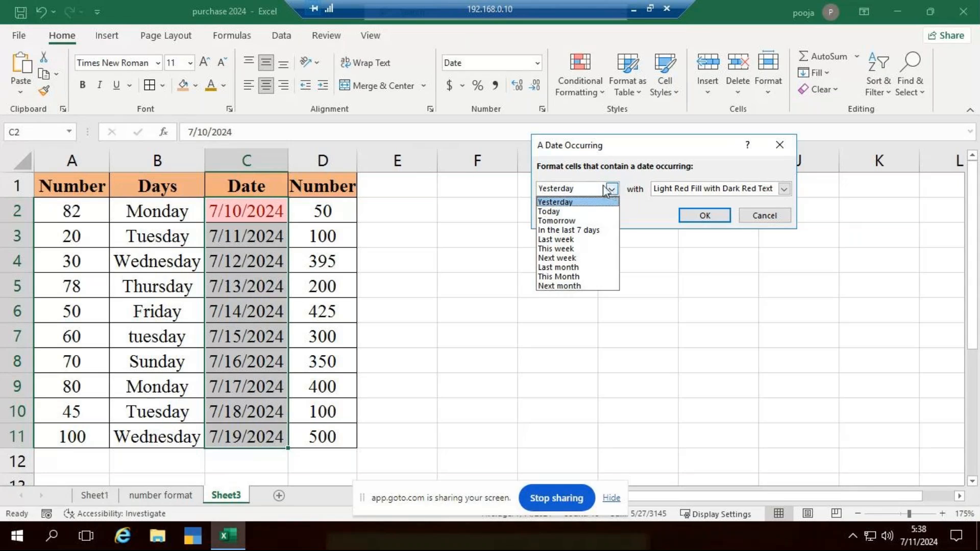
{"action": "left_click", "coordinate": [577, 258]}
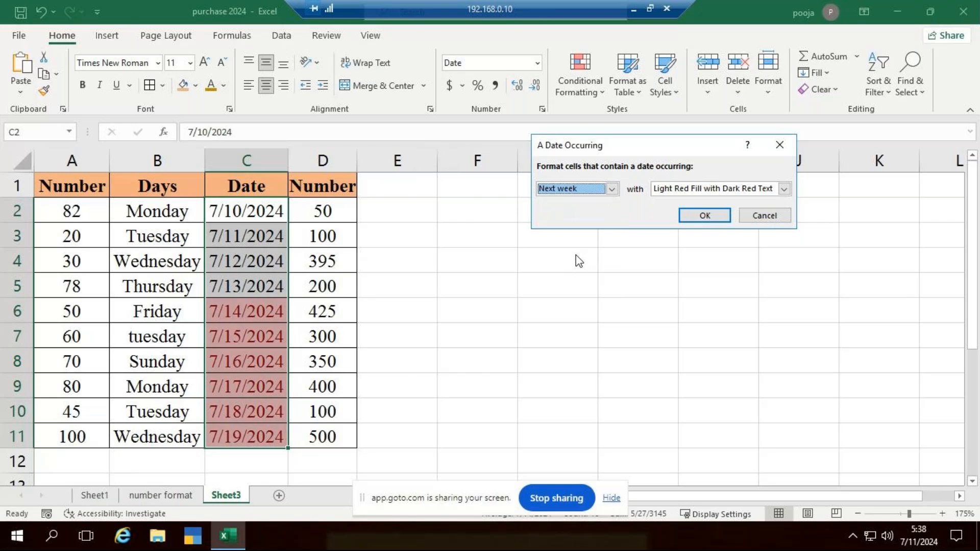
{"action": "left_click", "coordinate": [611, 189]}
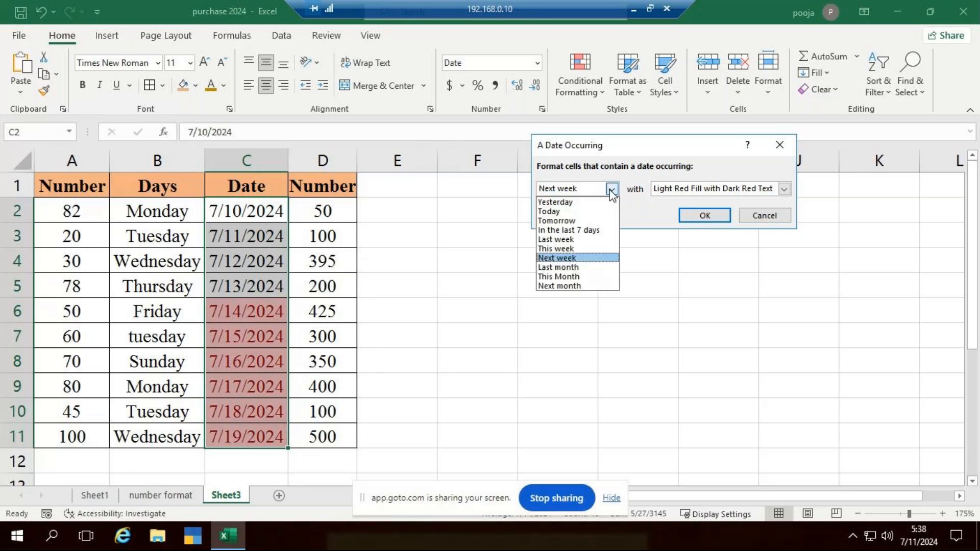
{"action": "left_click", "coordinate": [578, 248]}
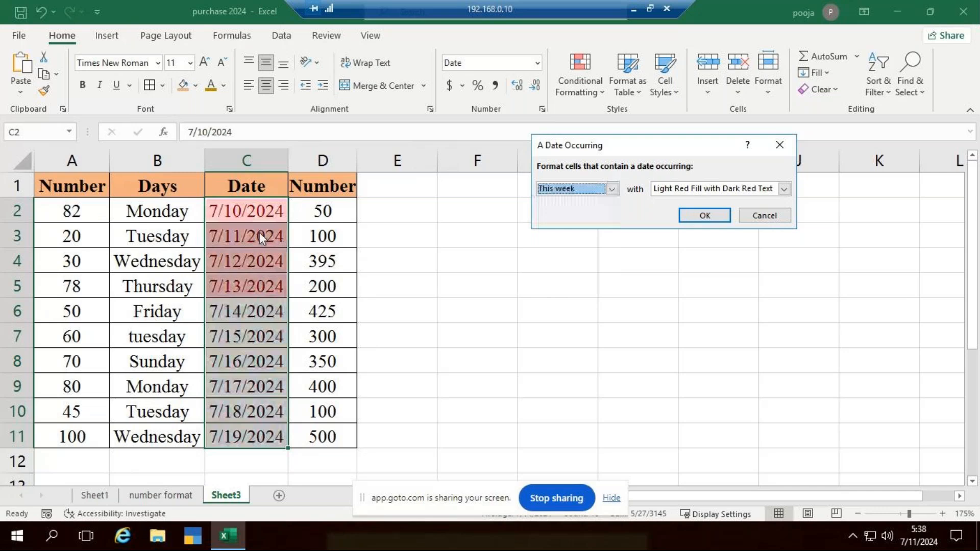
Give the This week date rule a custom tan fill, colour #DAC280, and apply it to the date column
{"action": "left_click", "coordinate": [783, 188]}
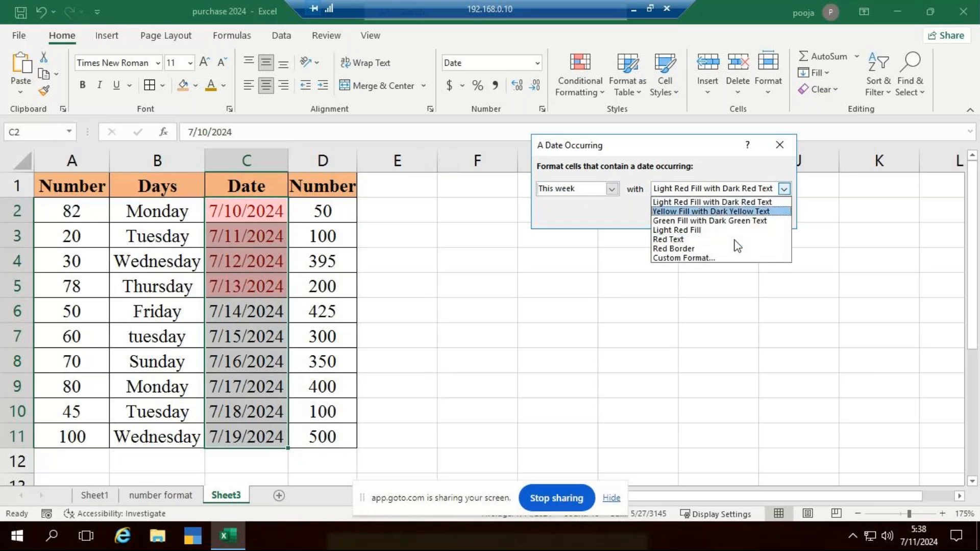
{"action": "left_click", "coordinate": [735, 258]}
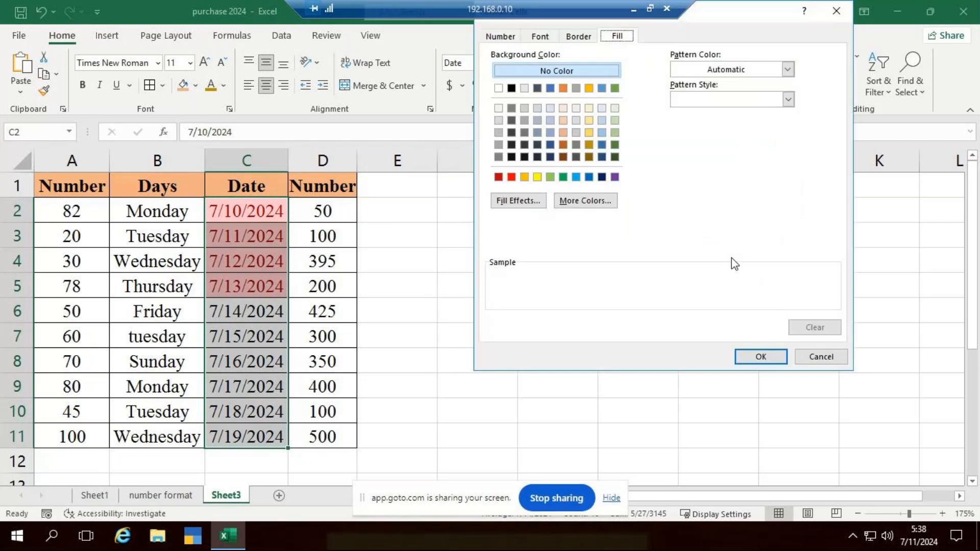
{"action": "left_click", "coordinate": [603, 200]}
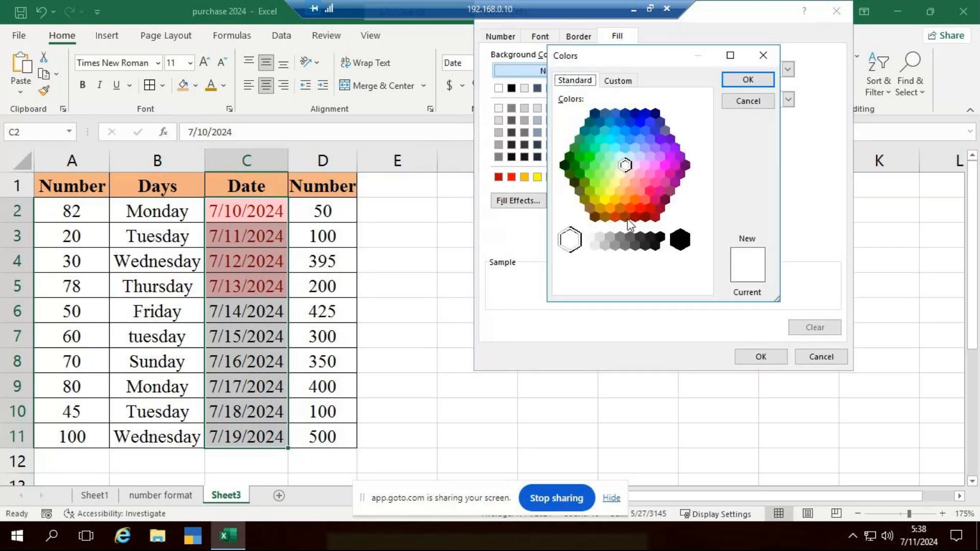
{"action": "left_click", "coordinate": [618, 80]}
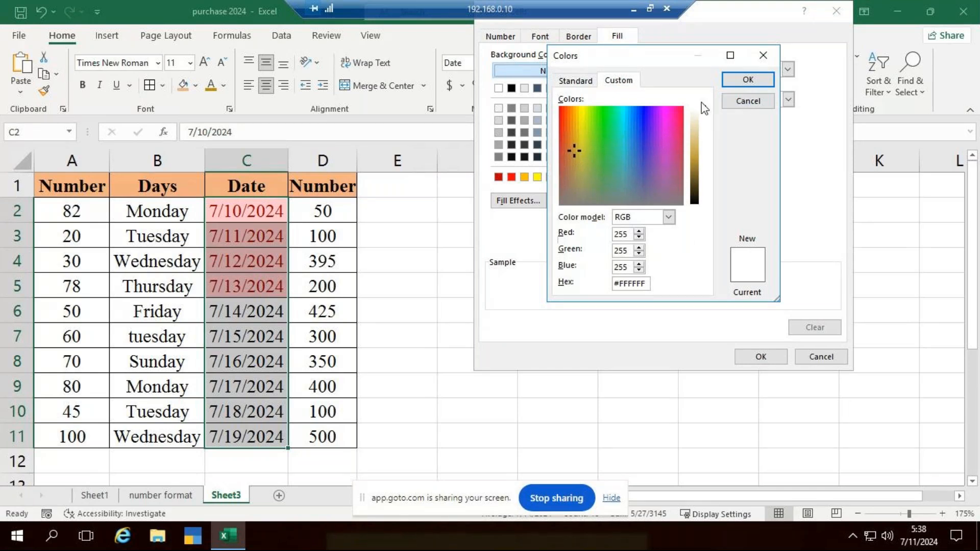
{"action": "left_click_drag", "start_coordinate": [705, 109], "coordinate": [705, 139]}
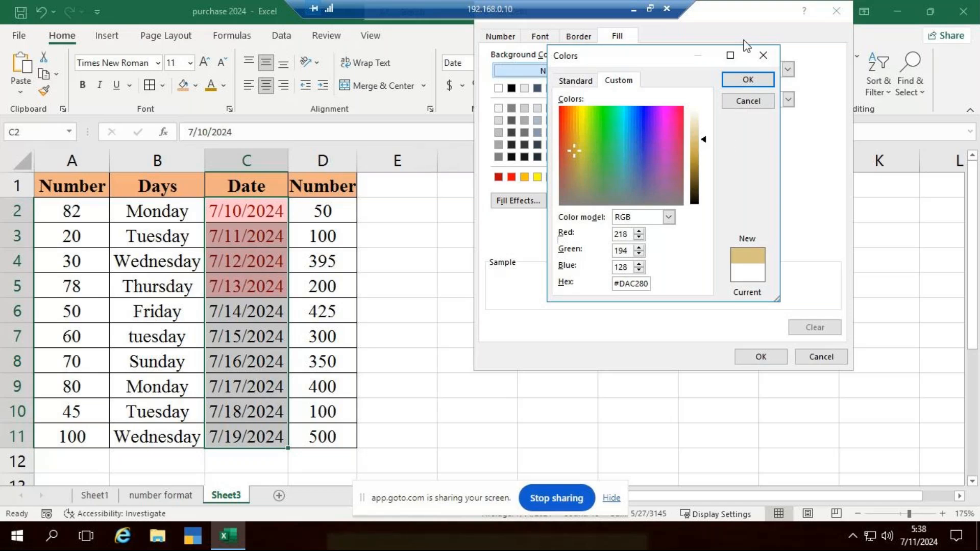
{"action": "left_click", "coordinate": [745, 79]}
{"action": "left_click", "coordinate": [755, 357]}
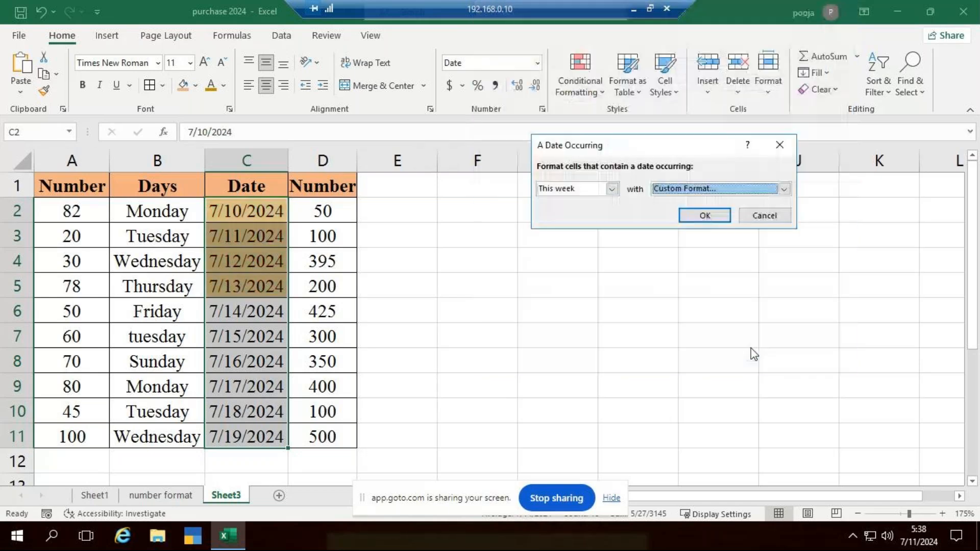
{"action": "left_click", "coordinate": [698, 215]}
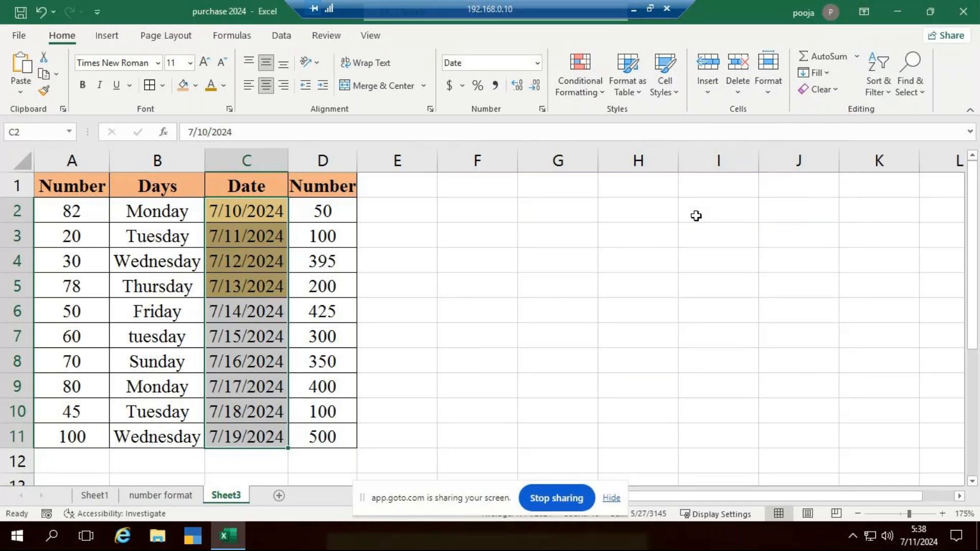
{"action": "left_click", "coordinate": [454, 228]}
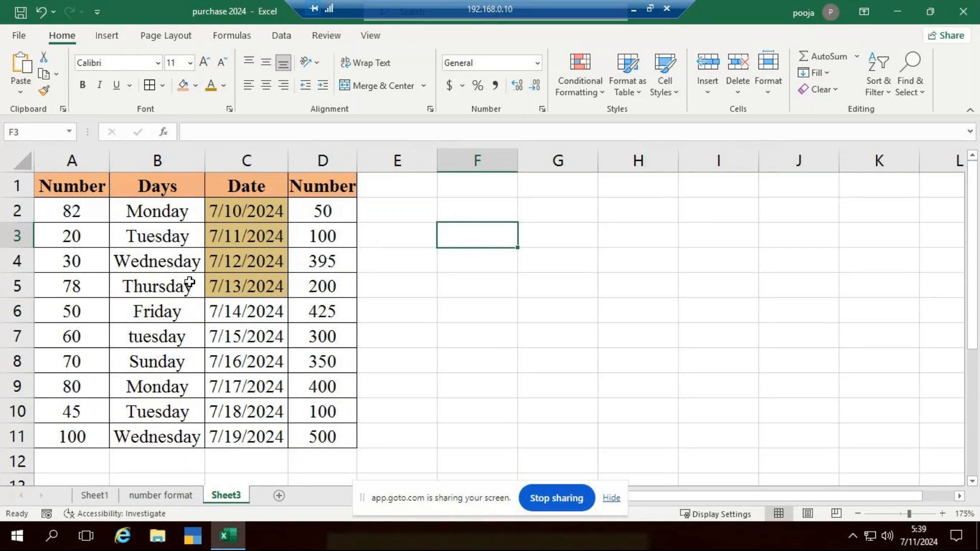
Highlight the numbers in A2:A11 that are between 55 and 96 with Green Fill with Dark Green Text
{"action": "left_click_drag", "start_coordinate": [90, 203], "coordinate": [90, 437]}
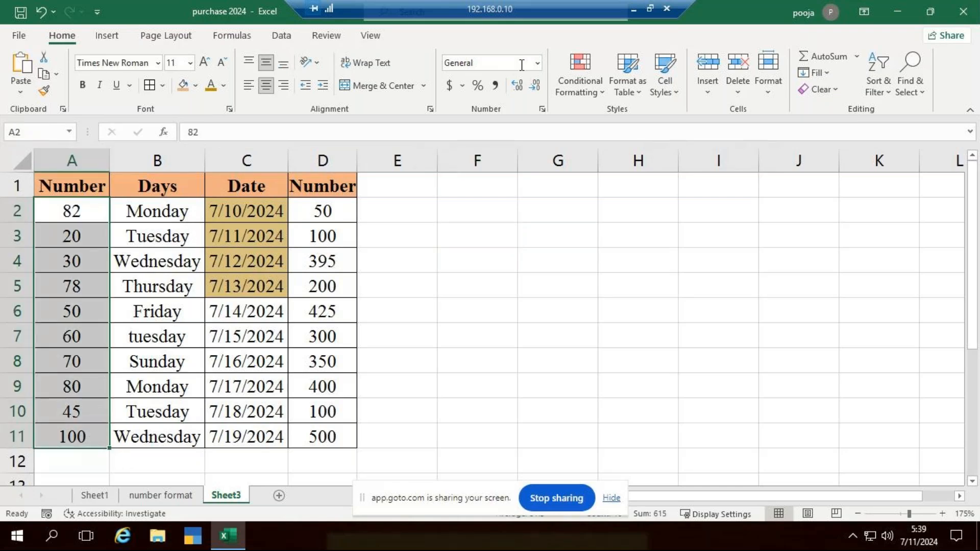
{"action": "left_click", "coordinate": [596, 92]}
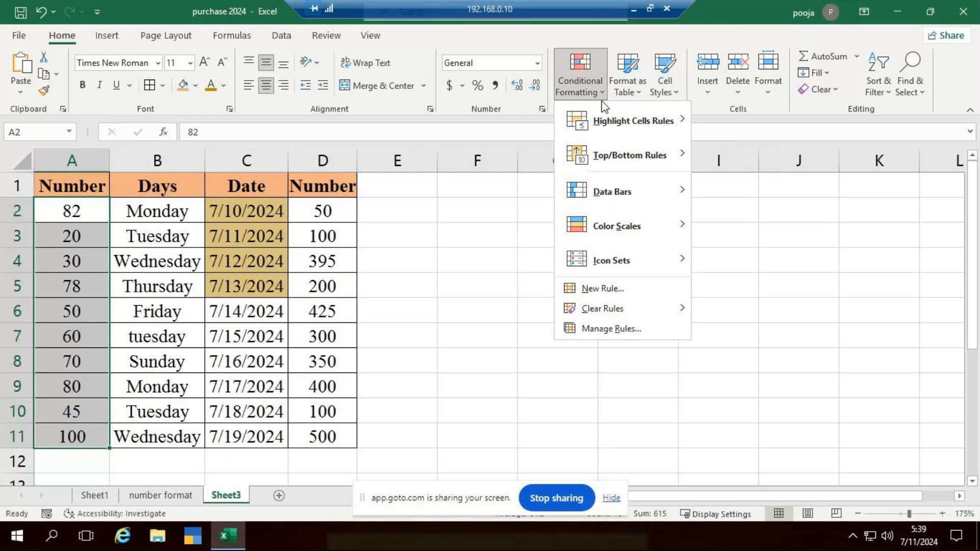
{"action": "mouse_move", "coordinate": [610, 109]}
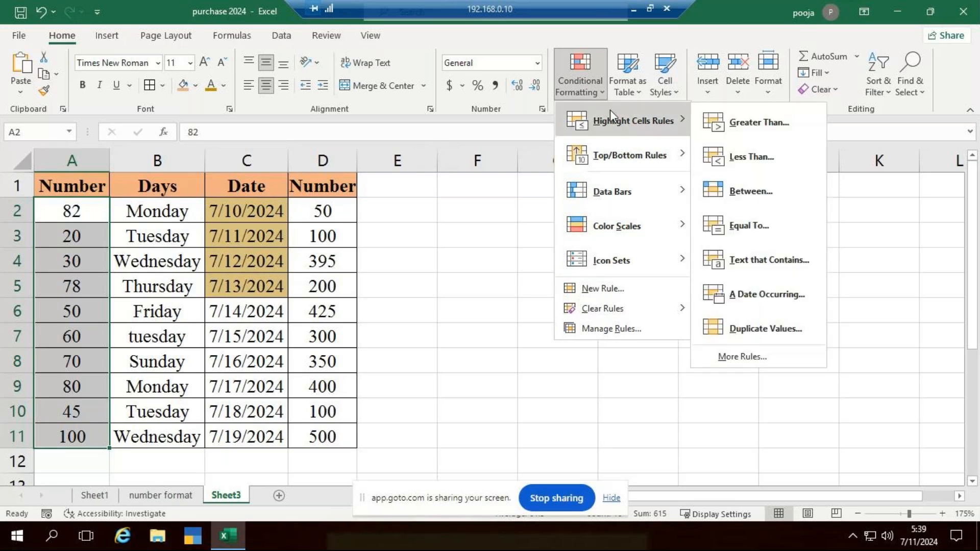
{"action": "left_click", "coordinate": [772, 193]}
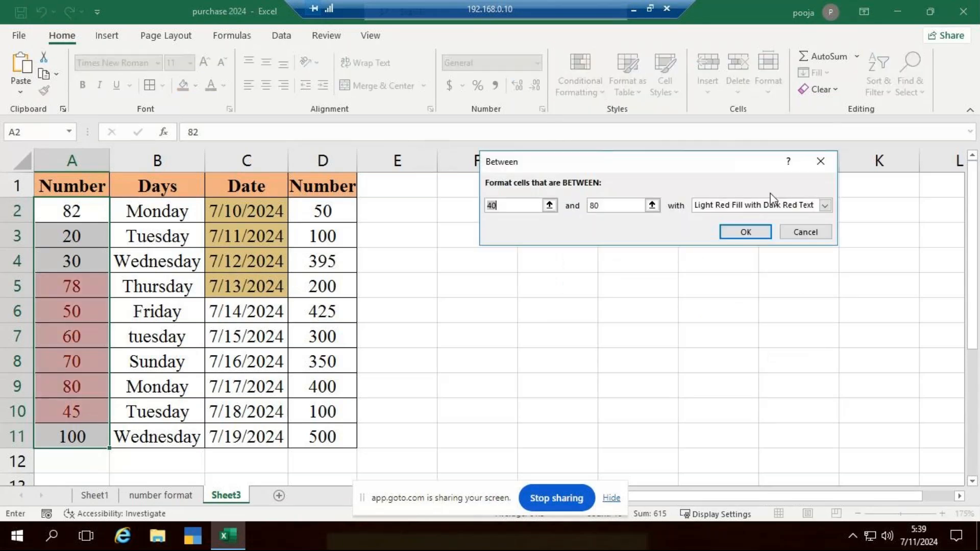
{"action": "type", "text": "55"}
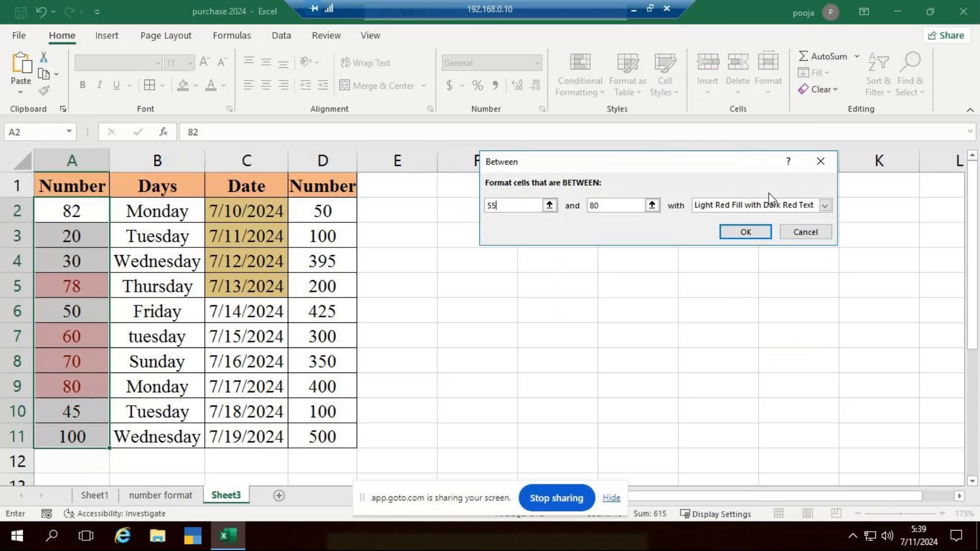
{"action": "left_click", "coordinate": [619, 206]}
{"action": "key", "text": "BackSpace"}
{"action": "key", "text": "BackSpace"}
{"action": "type", "text": "96"}
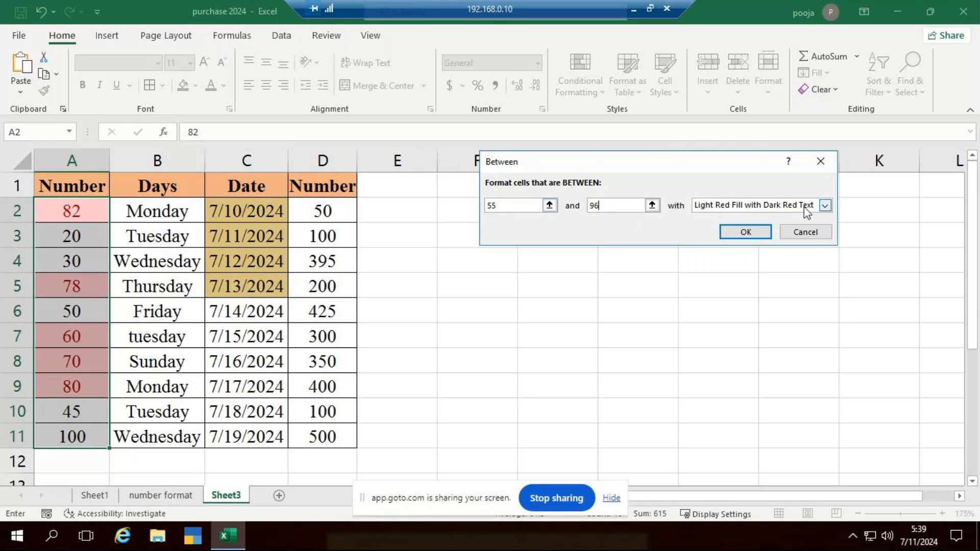
{"action": "left_click", "coordinate": [823, 206]}
{"action": "left_click", "coordinate": [786, 237]}
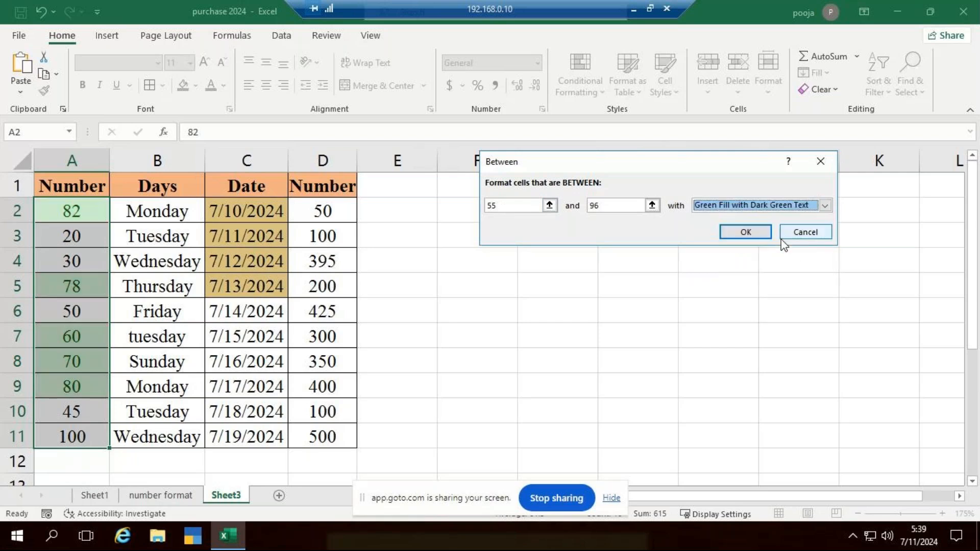
{"action": "left_click", "coordinate": [752, 231]}
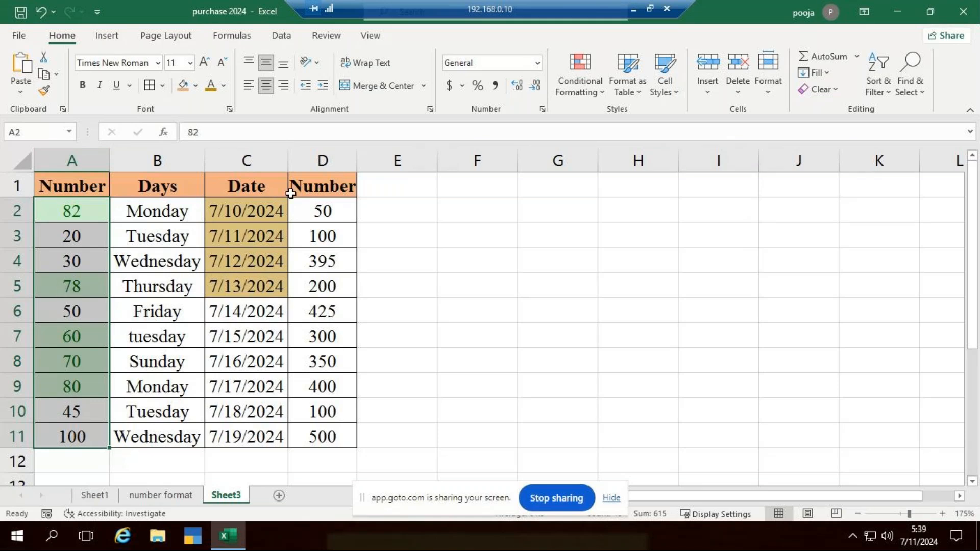
Change the value in cell D3 to 350
{"action": "left_click", "coordinate": [339, 356]}
{"action": "left_click", "coordinate": [339, 237]}
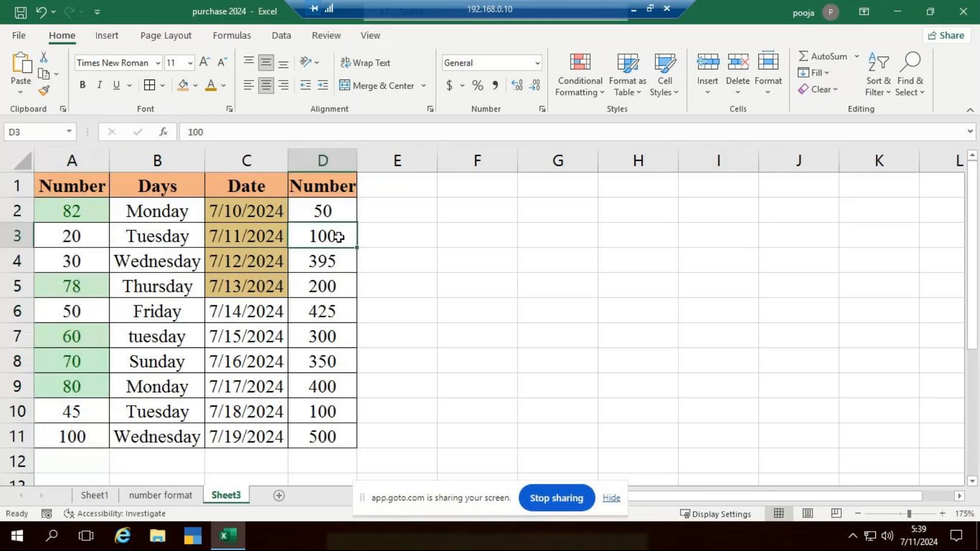
{"action": "type", "text": "350"}
{"action": "key", "text": "Return"}
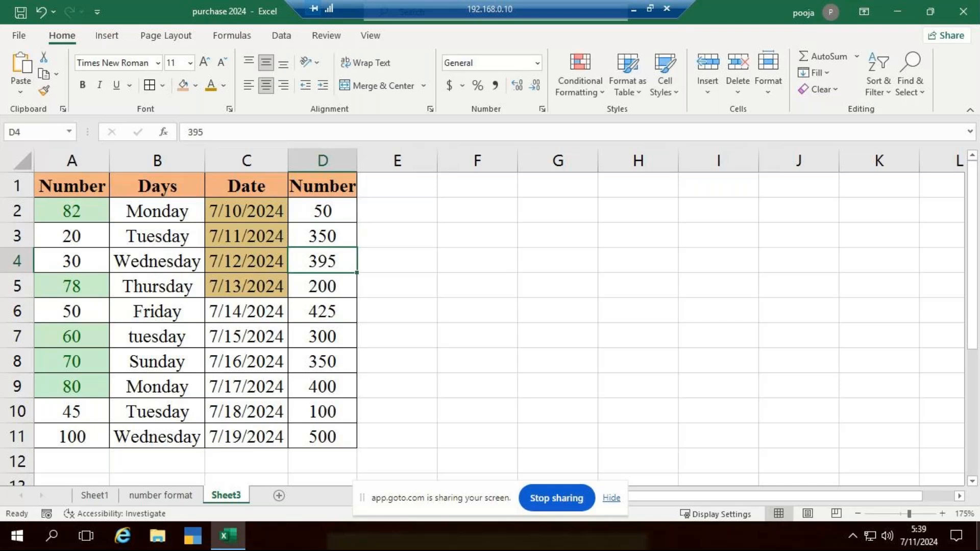
Highlight the cells in D2:D11 that are equal to 350 using a custom format with a darker blue fill
{"action": "left_click_drag", "start_coordinate": [328, 207], "coordinate": [346, 437]}
{"action": "left_click", "coordinate": [599, 71]}
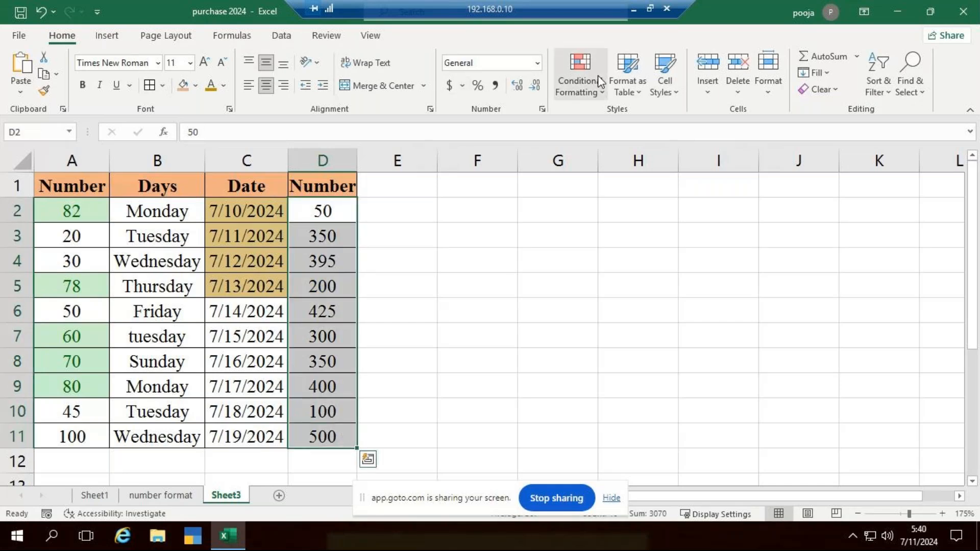
{"action": "mouse_move", "coordinate": [648, 121]}
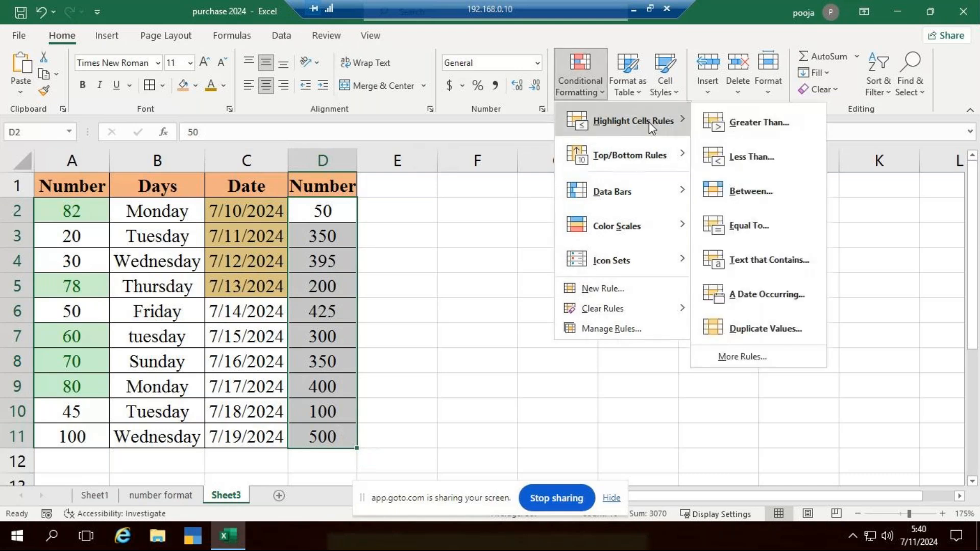
{"action": "left_click", "coordinate": [773, 224]}
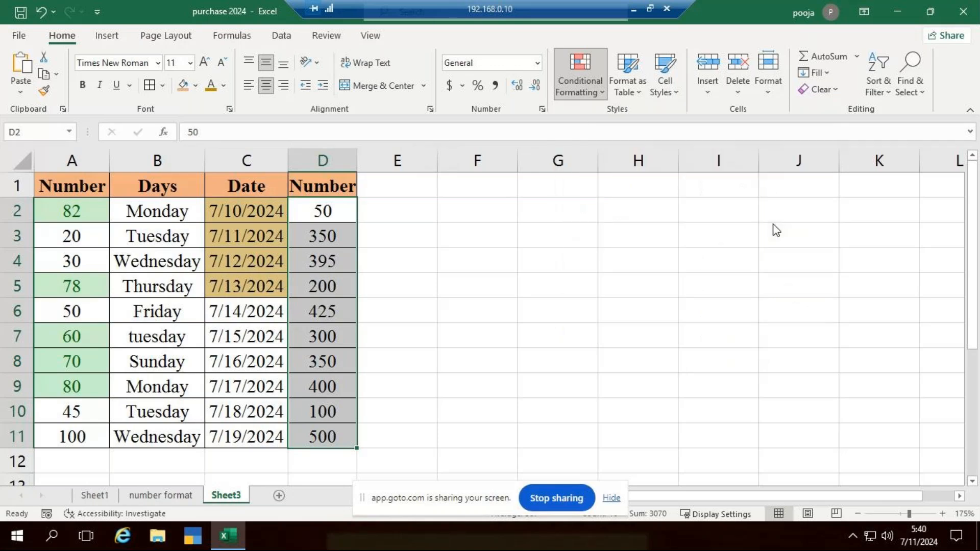
{"action": "type", "text": "35"}
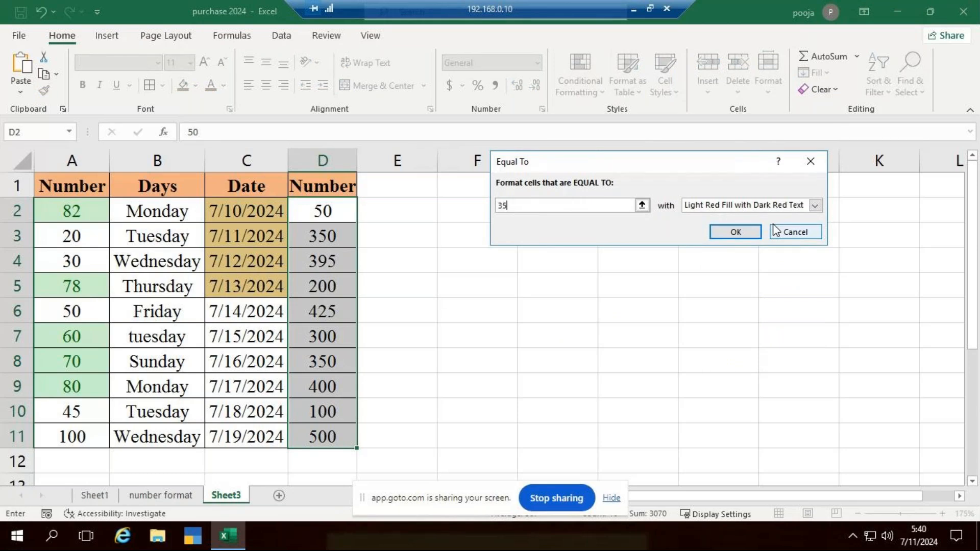
{"action": "type", "text": "0"}
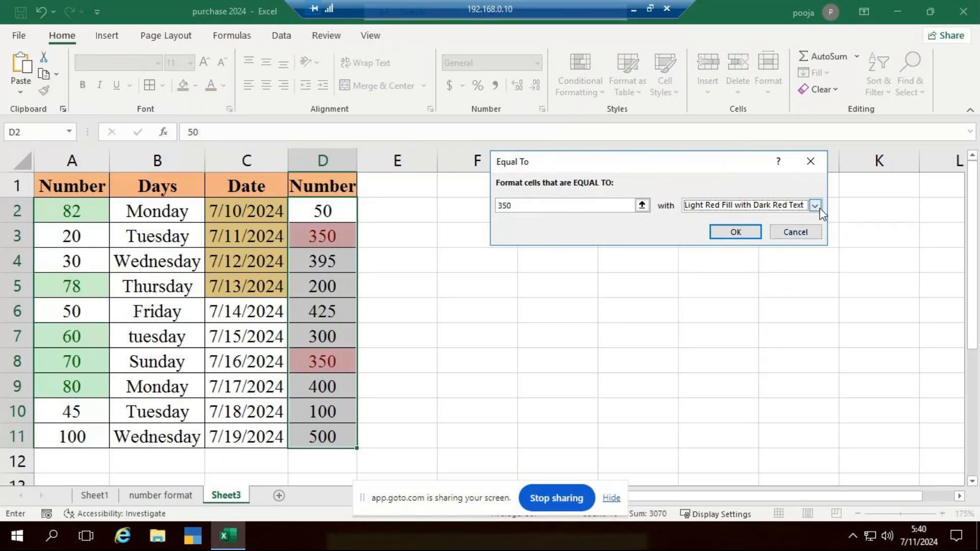
{"action": "left_click", "coordinate": [819, 209]}
{"action": "left_click", "coordinate": [710, 274]}
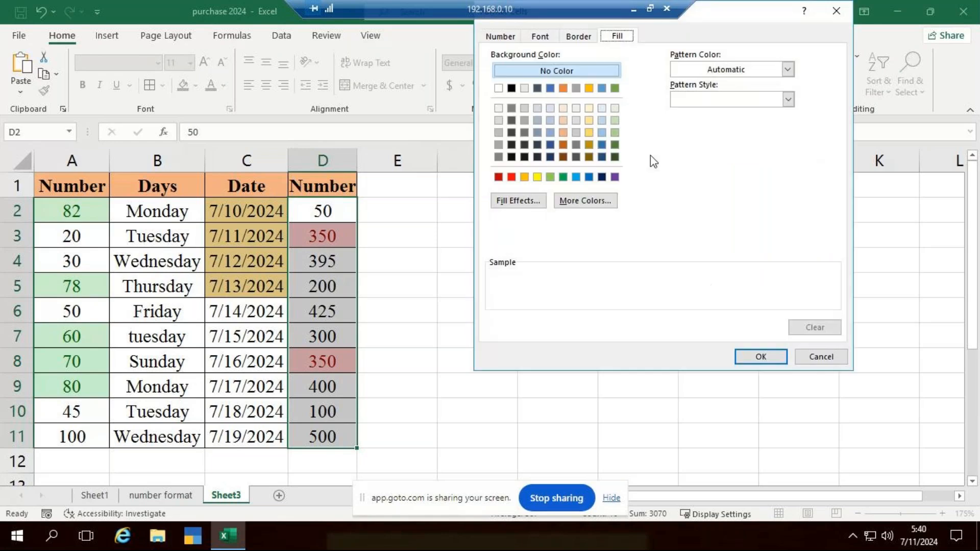
{"action": "left_click", "coordinate": [603, 145]}
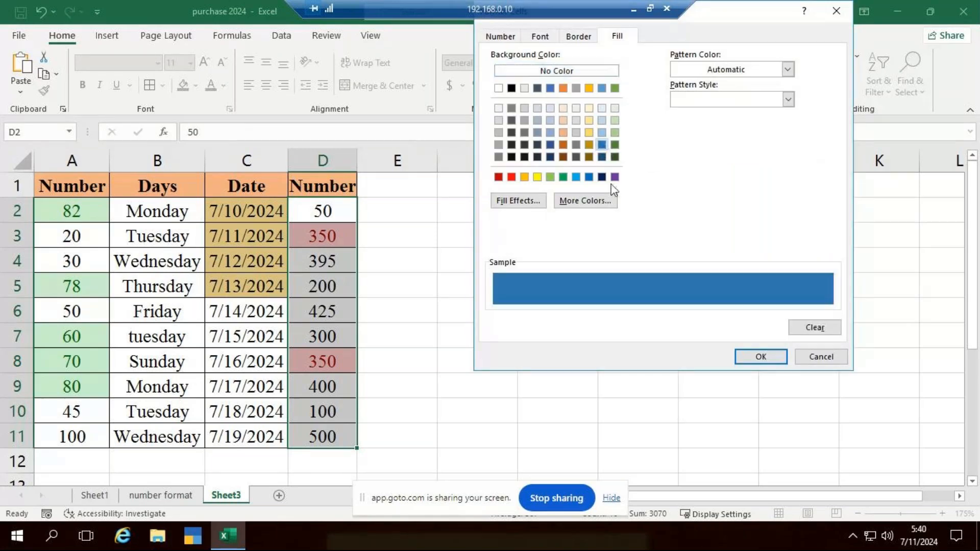
{"action": "left_click", "coordinate": [747, 362]}
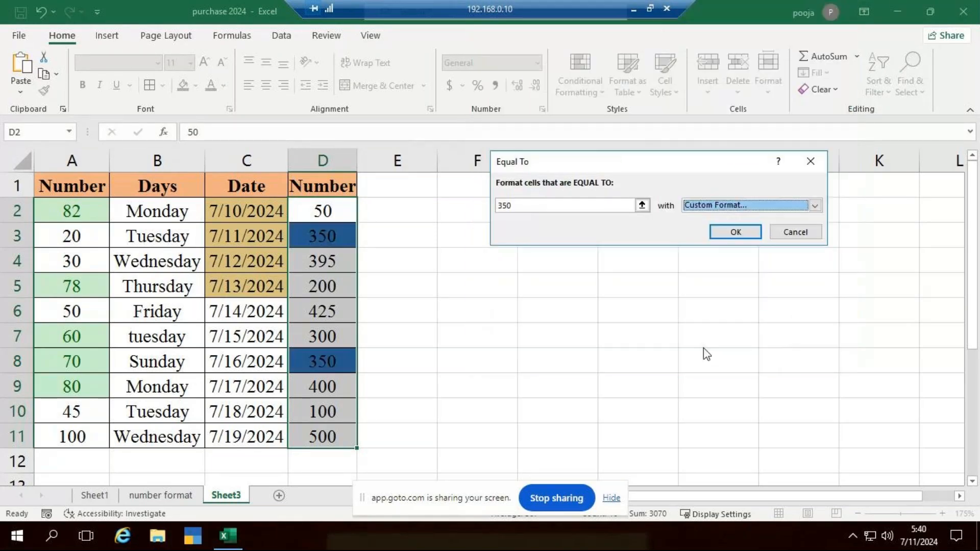
{"action": "left_click", "coordinate": [751, 232]}
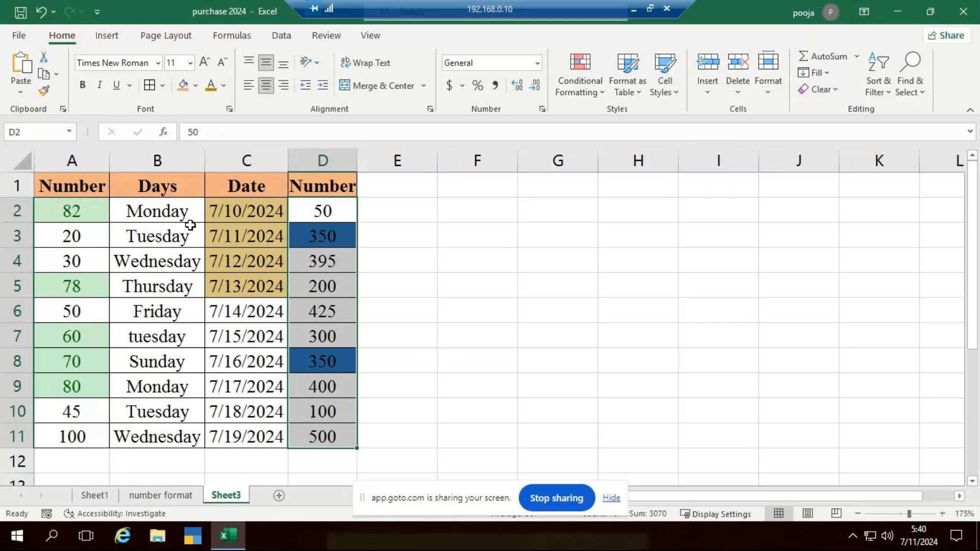
Try highlighting the unique values in B2:B11 with Yellow Fill with Dark Yellow Text, and undo that rule
{"action": "left_click_drag", "start_coordinate": [170, 213], "coordinate": [160, 434]}
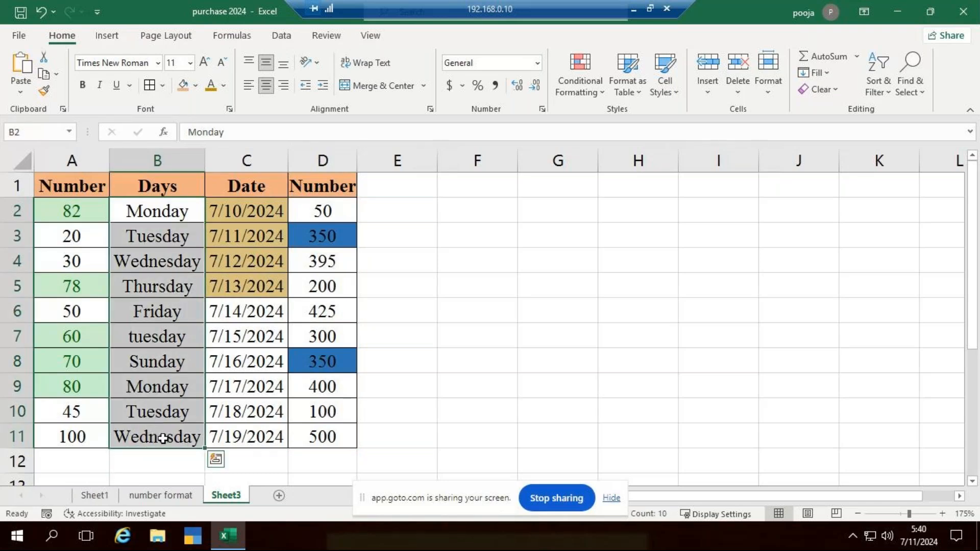
{"action": "left_click", "coordinate": [595, 93]}
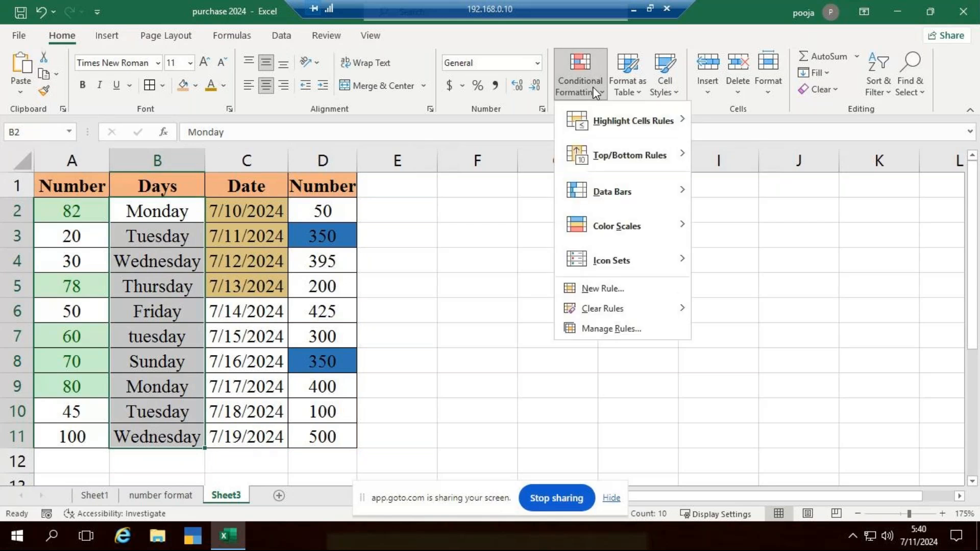
{"action": "mouse_move", "coordinate": [623, 120]}
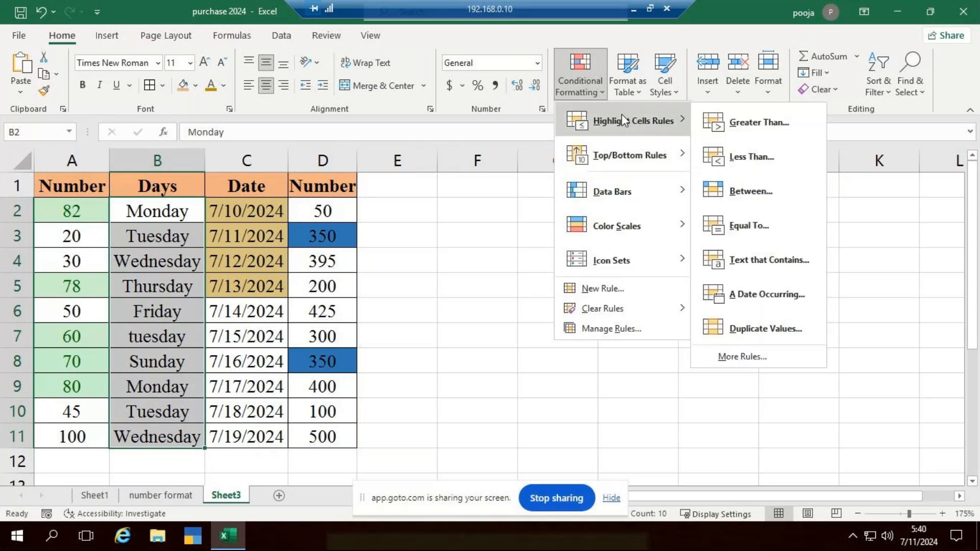
{"action": "left_click", "coordinate": [777, 329]}
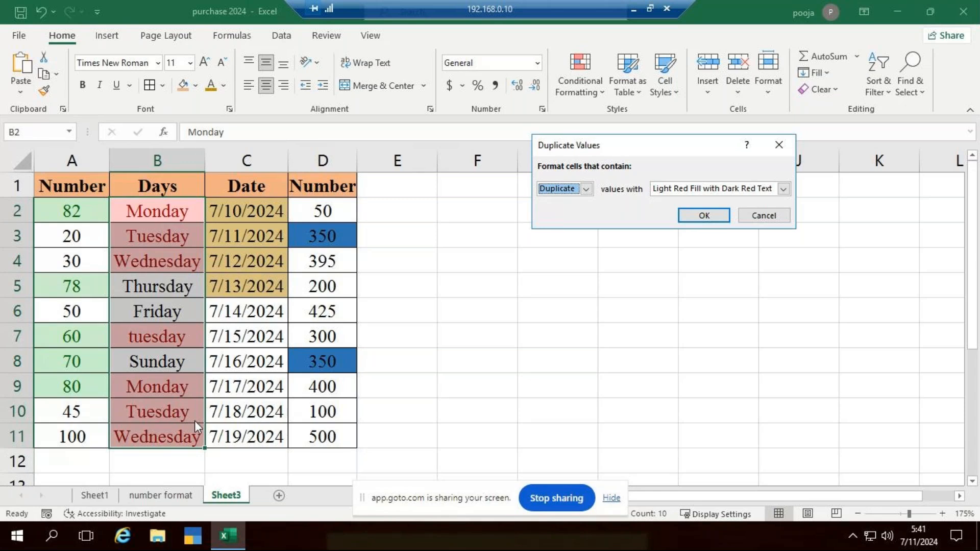
{"action": "left_click", "coordinate": [588, 192]}
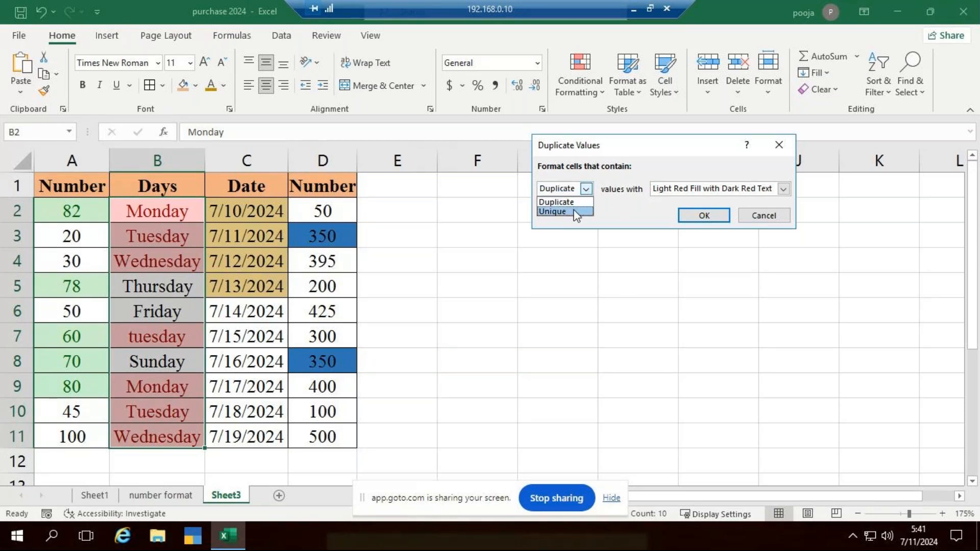
{"action": "left_click", "coordinate": [554, 211]}
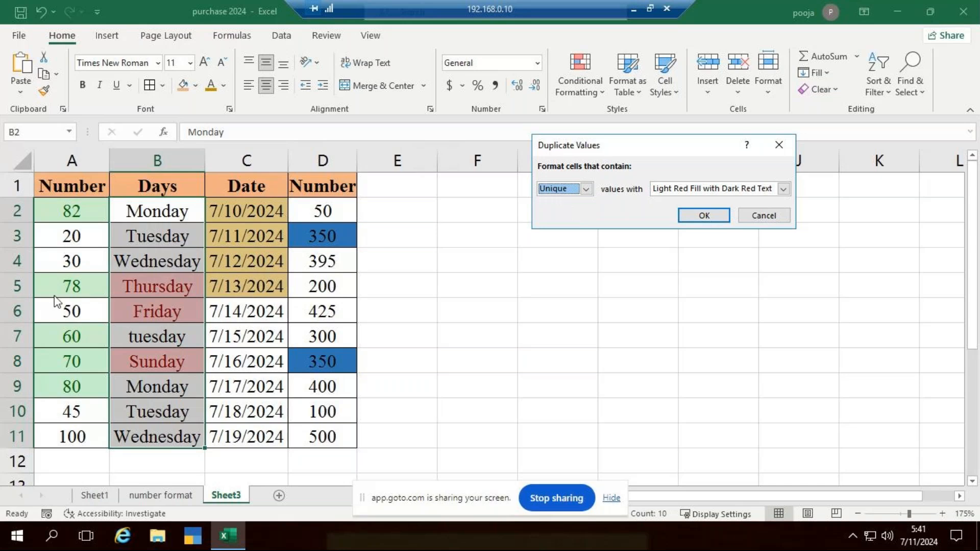
{"action": "left_click", "coordinate": [783, 189]}
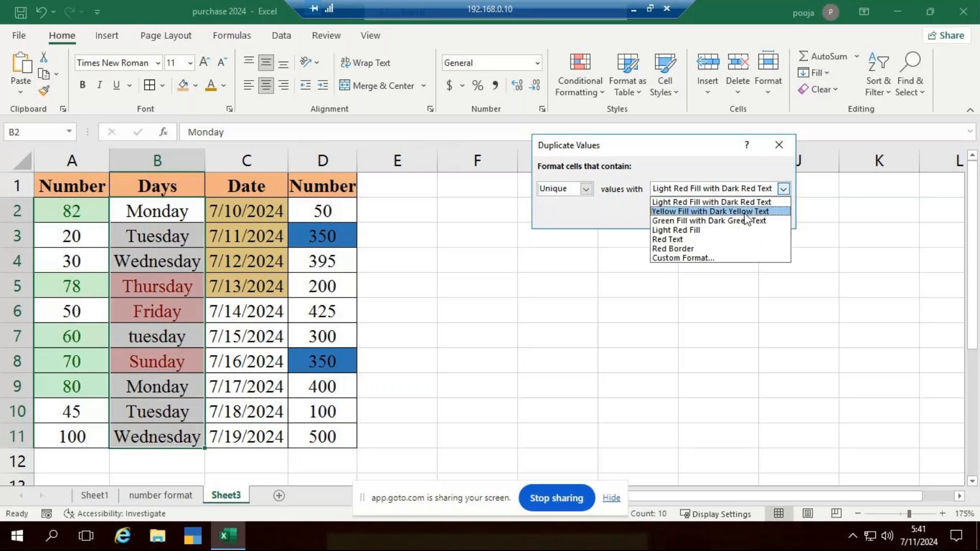
{"action": "left_click", "coordinate": [746, 210]}
{"action": "left_click", "coordinate": [702, 216]}
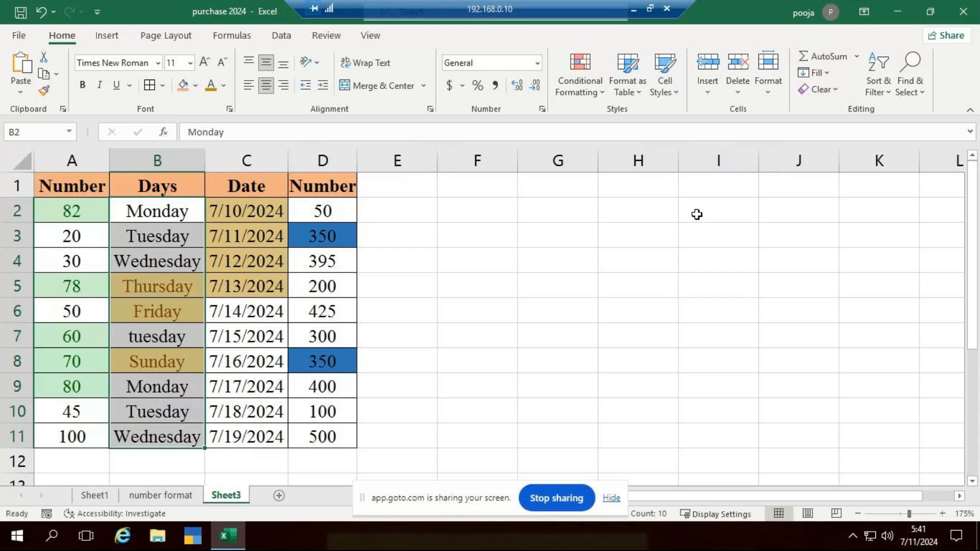
{"action": "key", "text": "ctrl+z"}
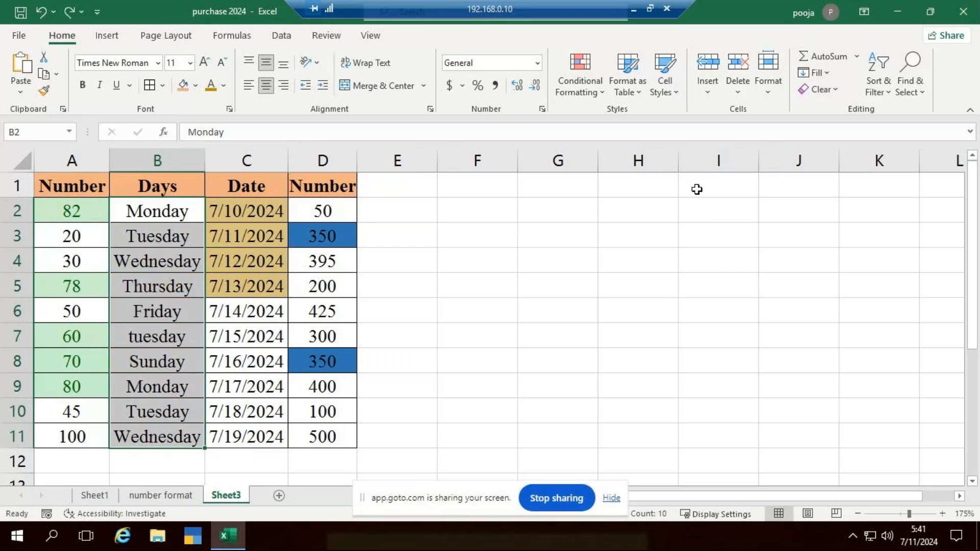
{"action": "left_click", "coordinate": [477, 314]}
Compare duplicate and unique highlighting on the days in B2:B11, and apply the Unique rule with Light Red Fill with Dark Red Text
{"action": "left_click_drag", "start_coordinate": [161, 214], "coordinate": [176, 431]}
{"action": "left_click", "coordinate": [605, 97]}
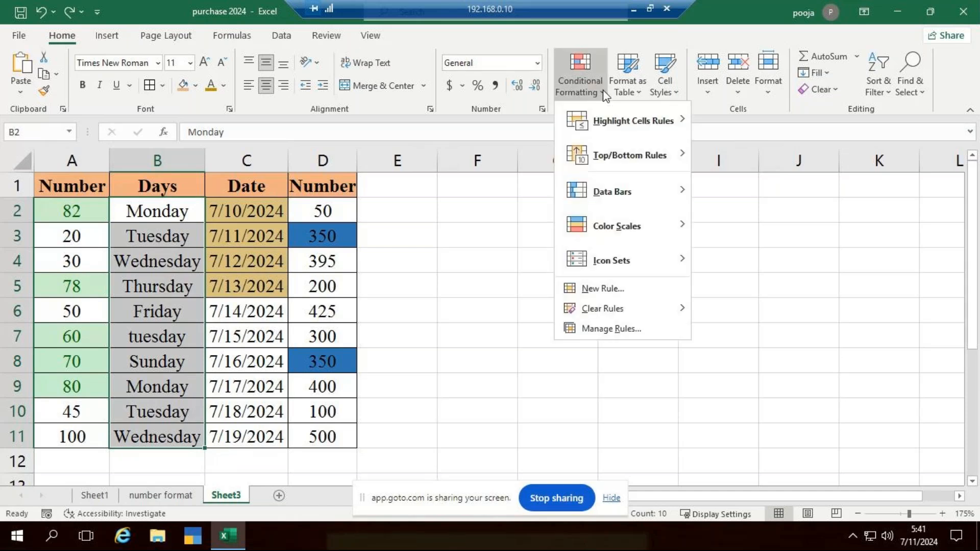
{"action": "mouse_move", "coordinate": [630, 124]}
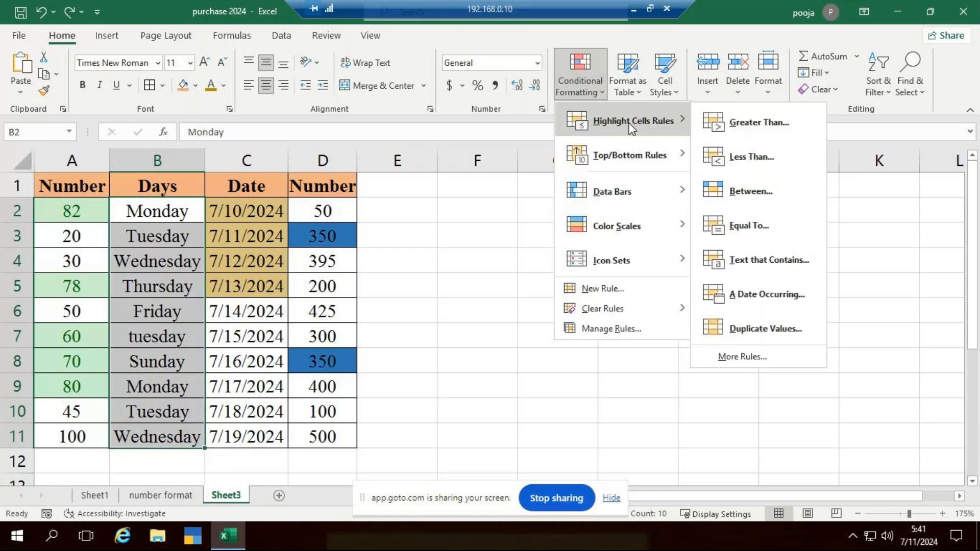
{"action": "left_click", "coordinate": [767, 326]}
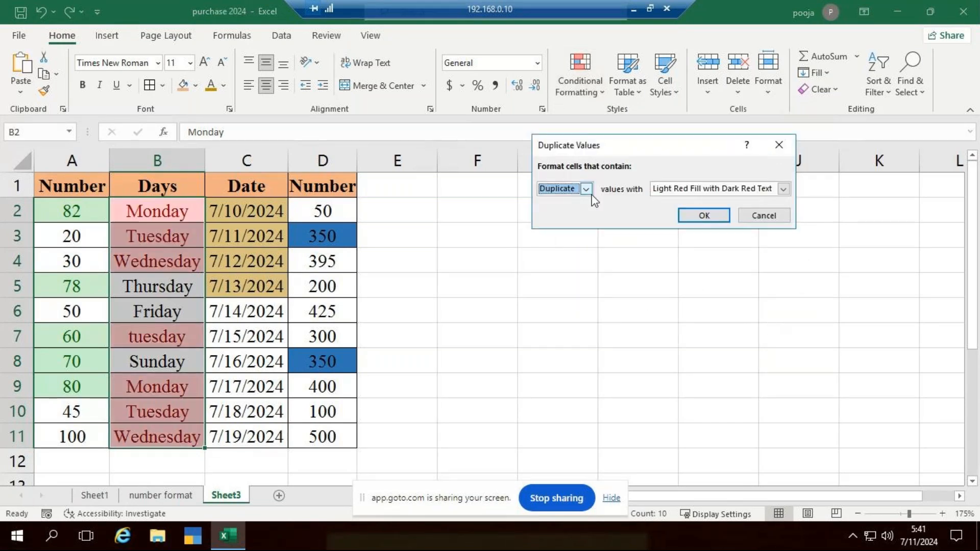
{"action": "left_click", "coordinate": [586, 189]}
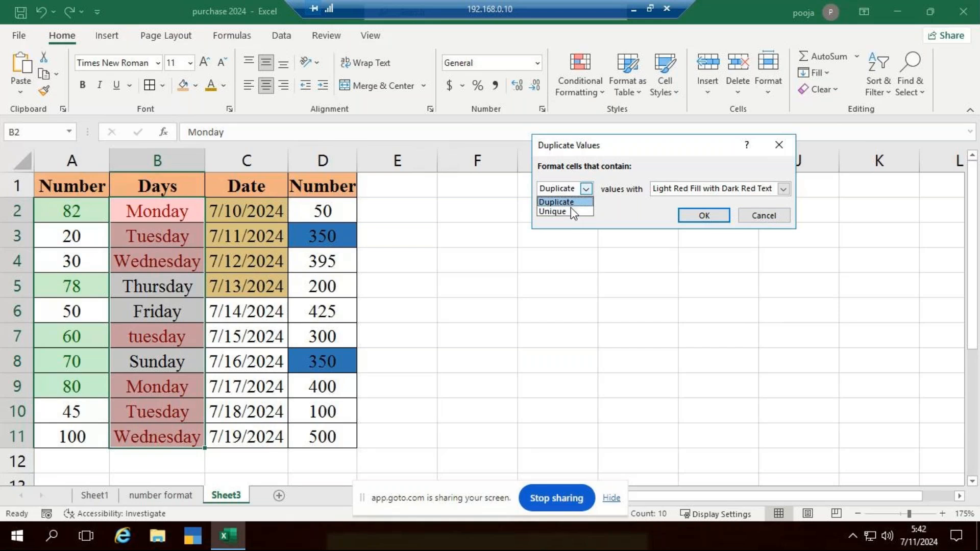
{"action": "left_click", "coordinate": [556, 211]}
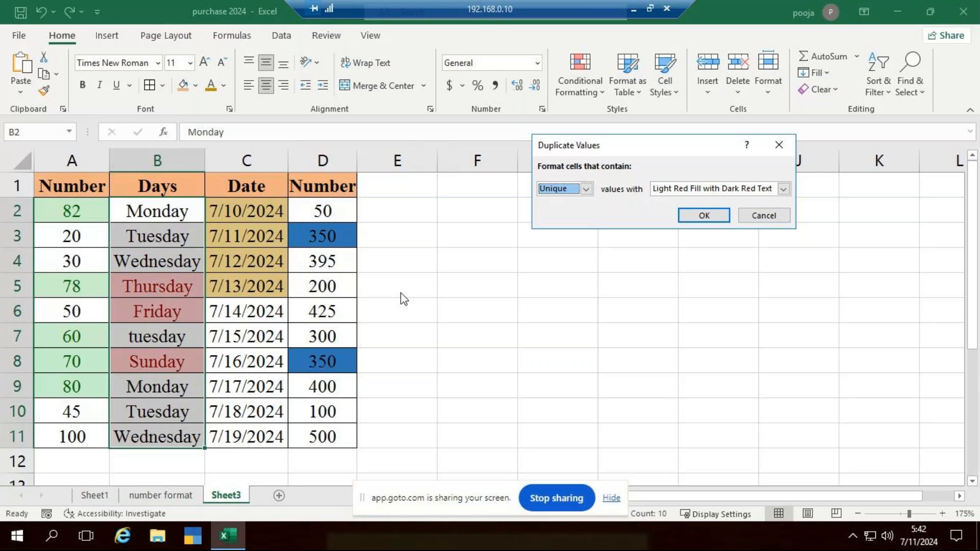
{"action": "left_click", "coordinate": [586, 189]}
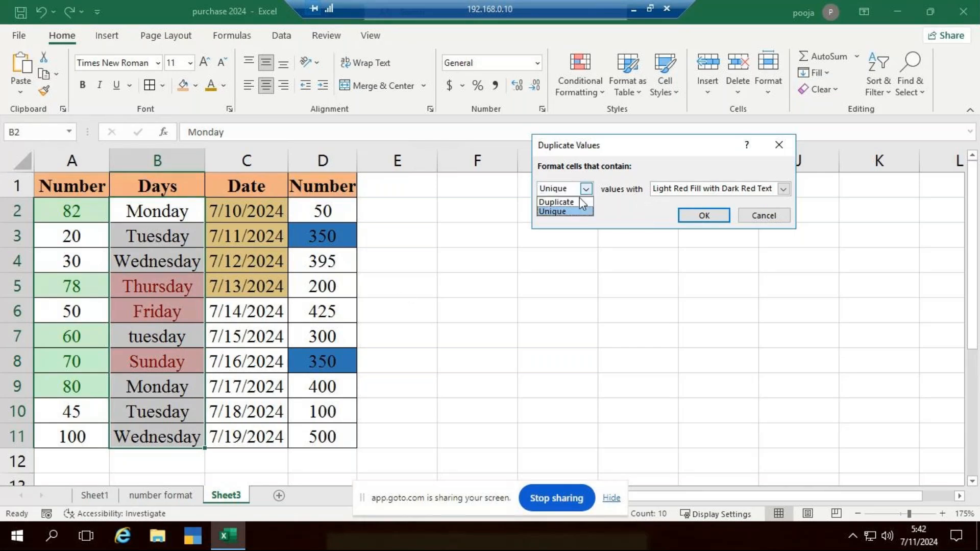
{"action": "left_click", "coordinate": [554, 201]}
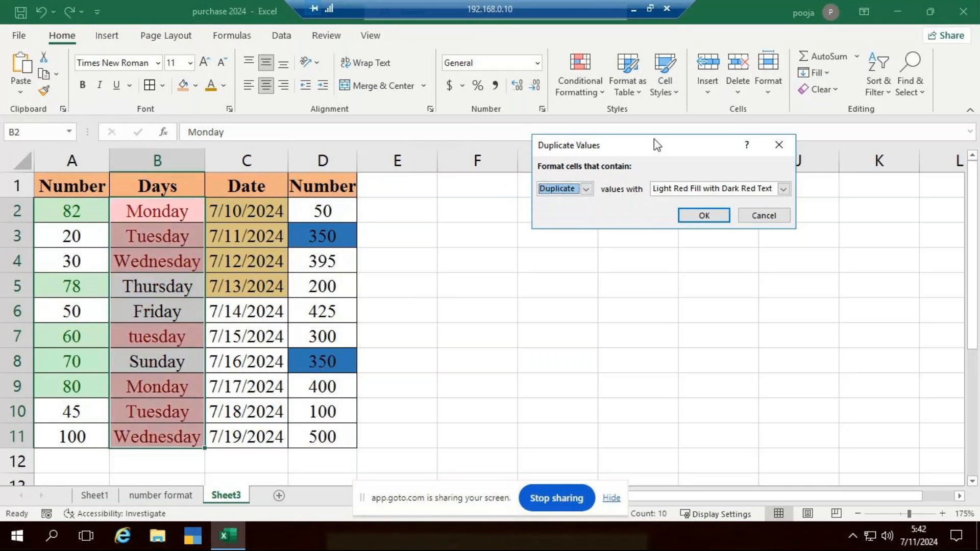
{"action": "left_click", "coordinate": [586, 189]}
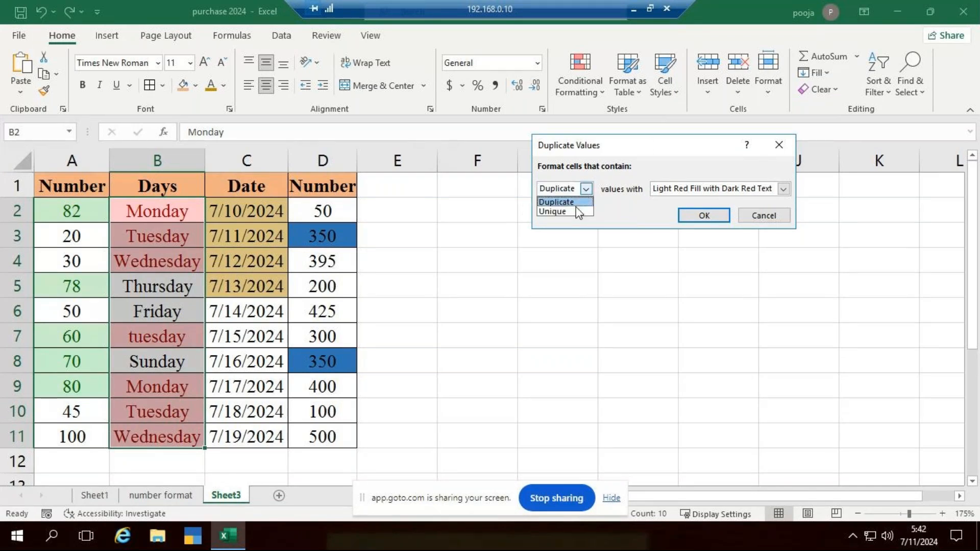
{"action": "left_click", "coordinate": [575, 205]}
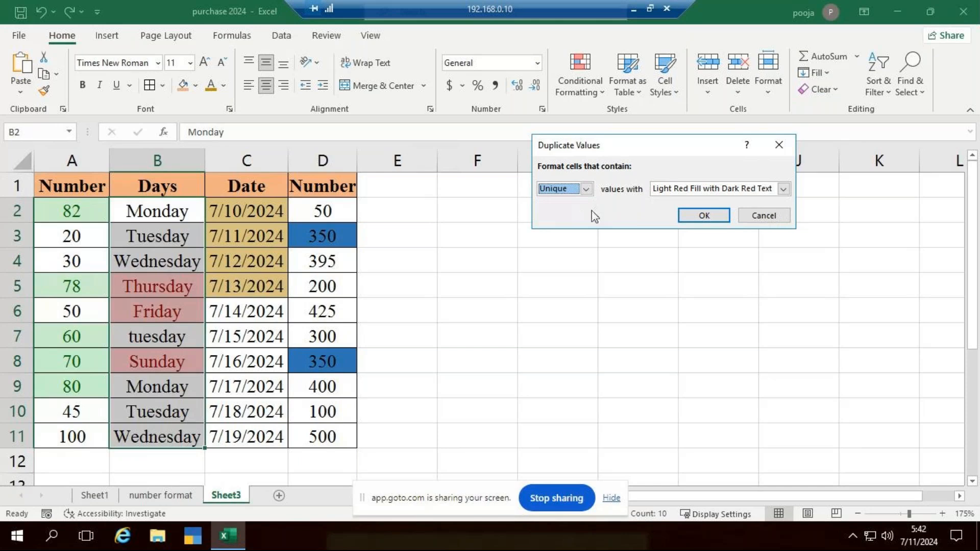
{"action": "left_click", "coordinate": [703, 215]}
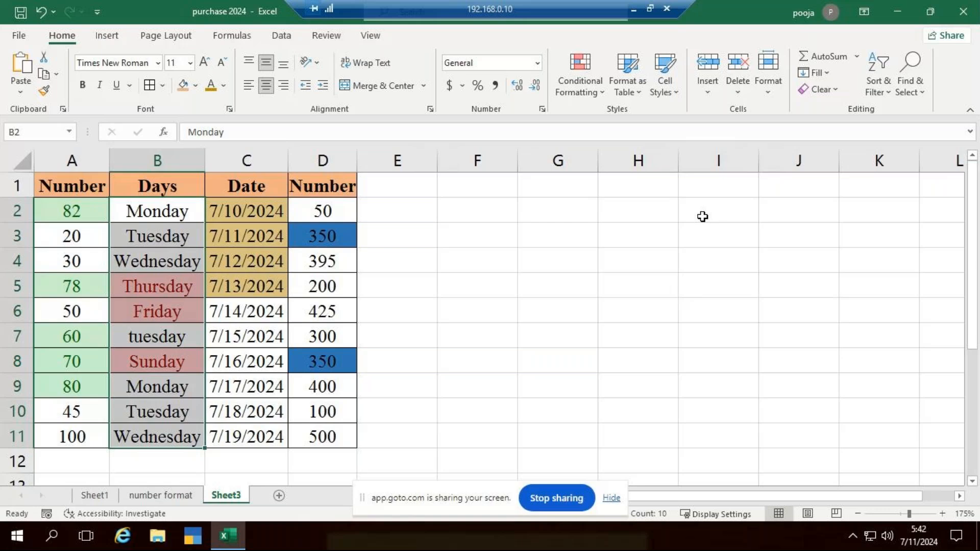
Clear the conditional formatting rules from the entire sheet
{"action": "left_click", "coordinate": [602, 96]}
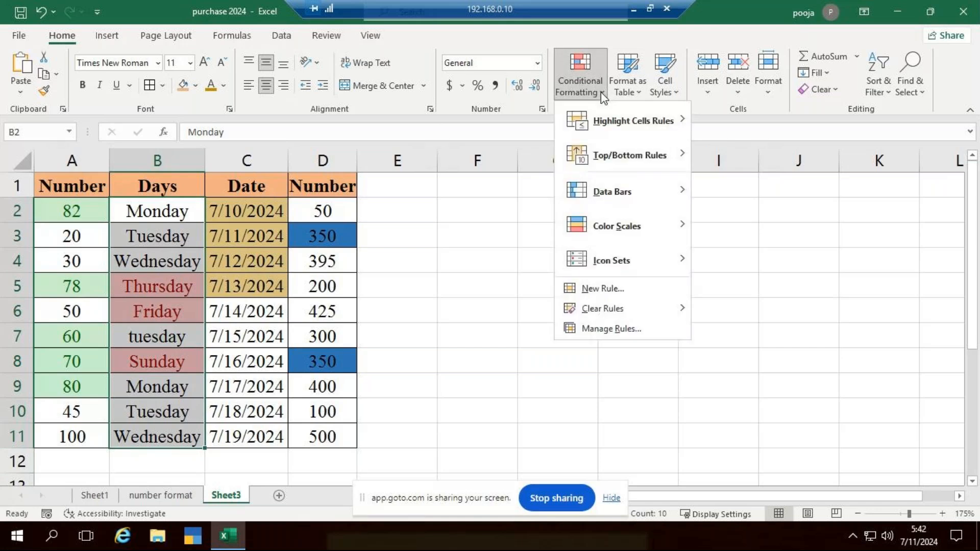
{"action": "mouse_move", "coordinate": [672, 308]}
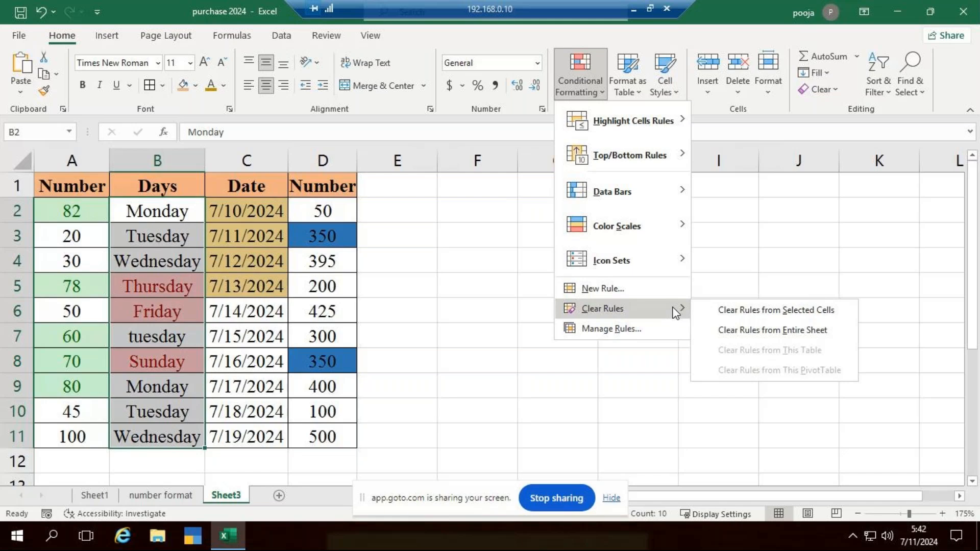
{"action": "left_click", "coordinate": [788, 331]}
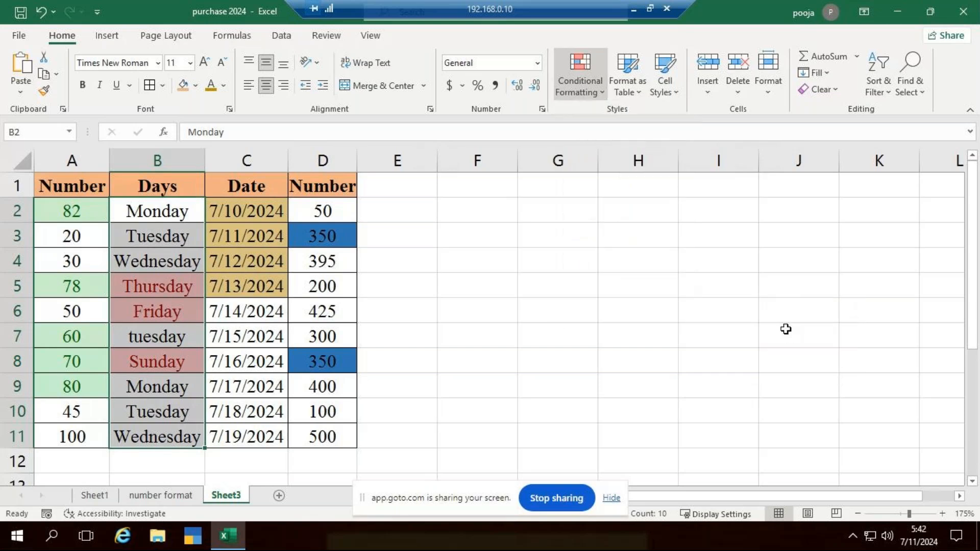
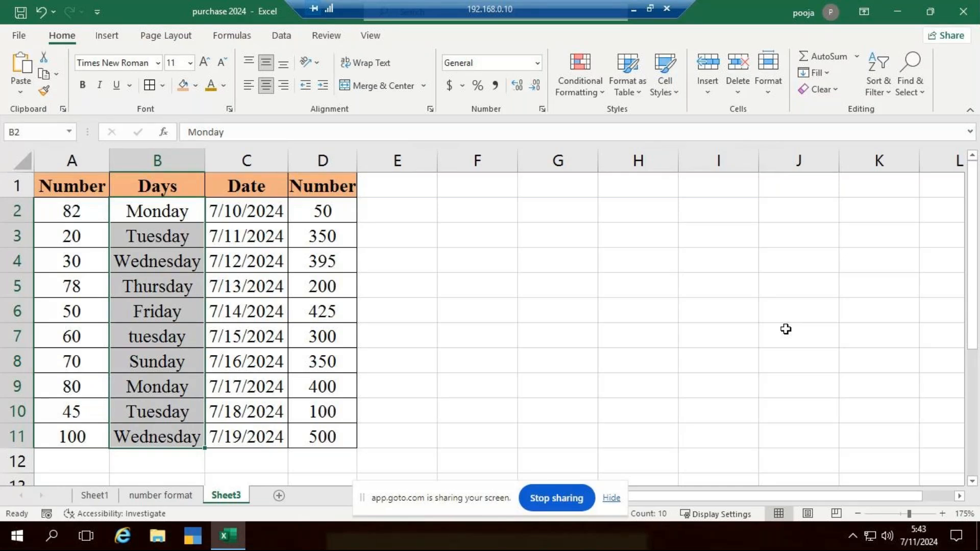
{"action": "left_click", "coordinate": [579, 96]}
{"action": "mouse_move", "coordinate": [632, 127]}
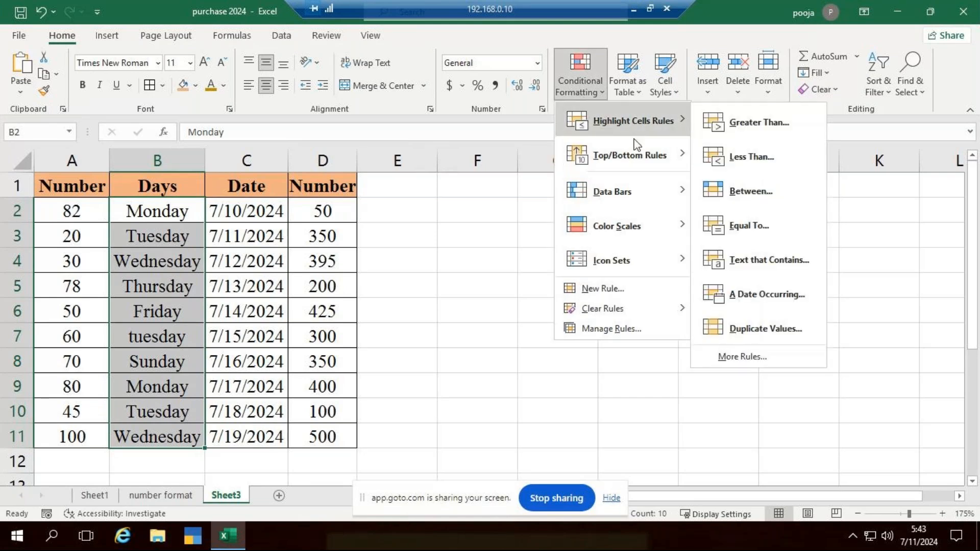
{"action": "mouse_move", "coordinate": [634, 168]}
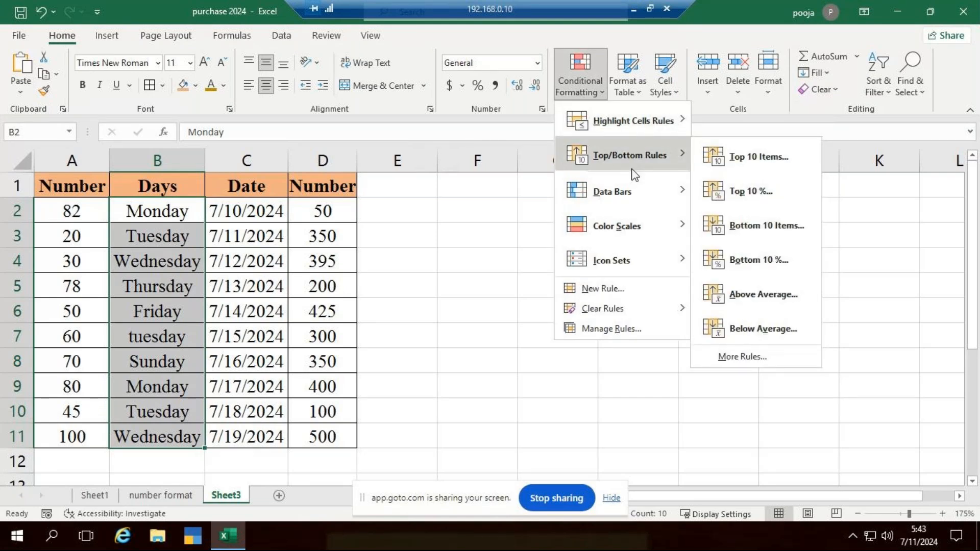
{"action": "left_click", "coordinate": [495, 365]}
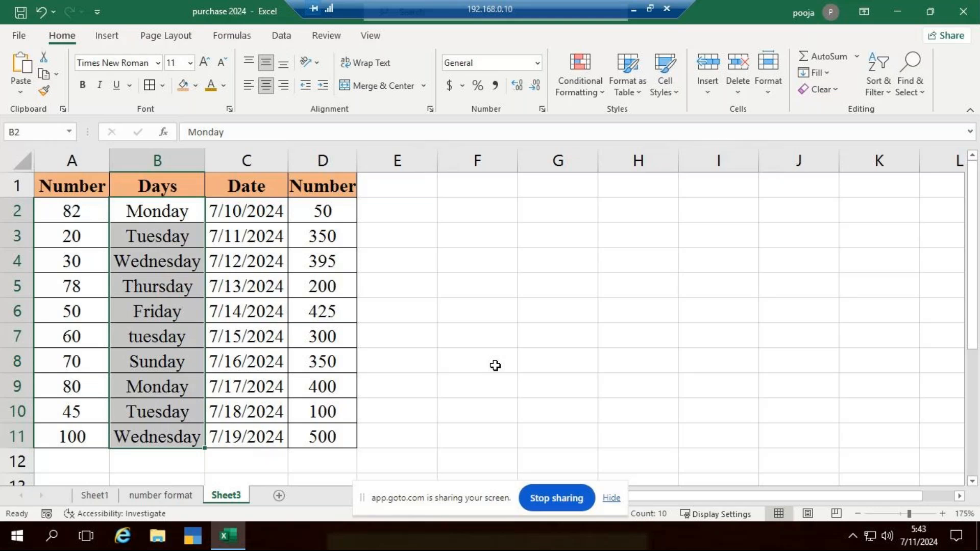
{"action": "left_click", "coordinate": [598, 87]}
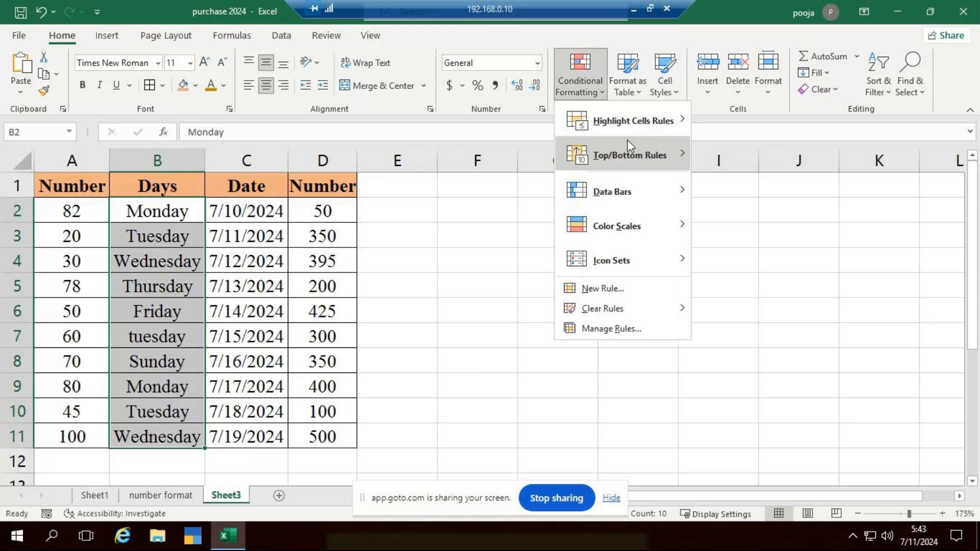
{"action": "left_click", "coordinate": [471, 270]}
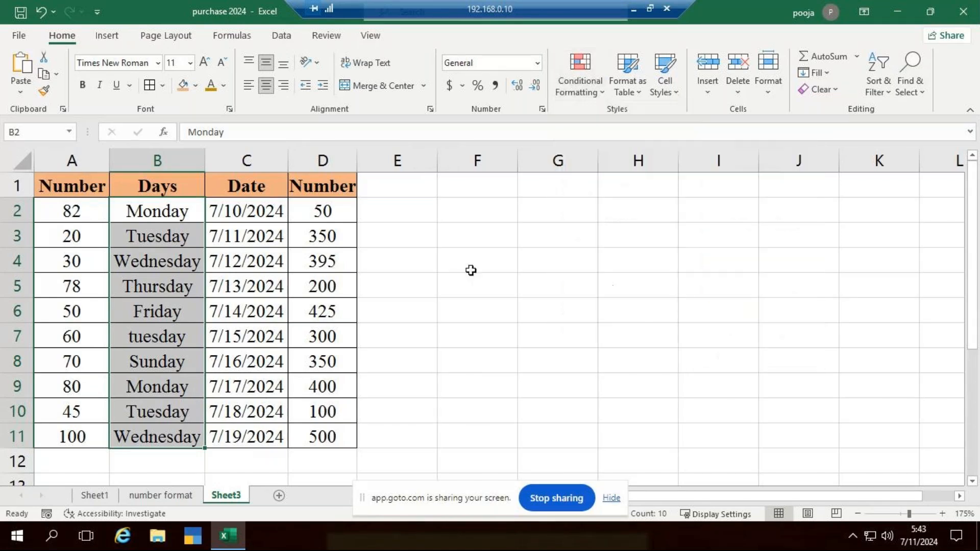
Try entering 100 in D3, and undo the entry
{"action": "left_click", "coordinate": [317, 215]}
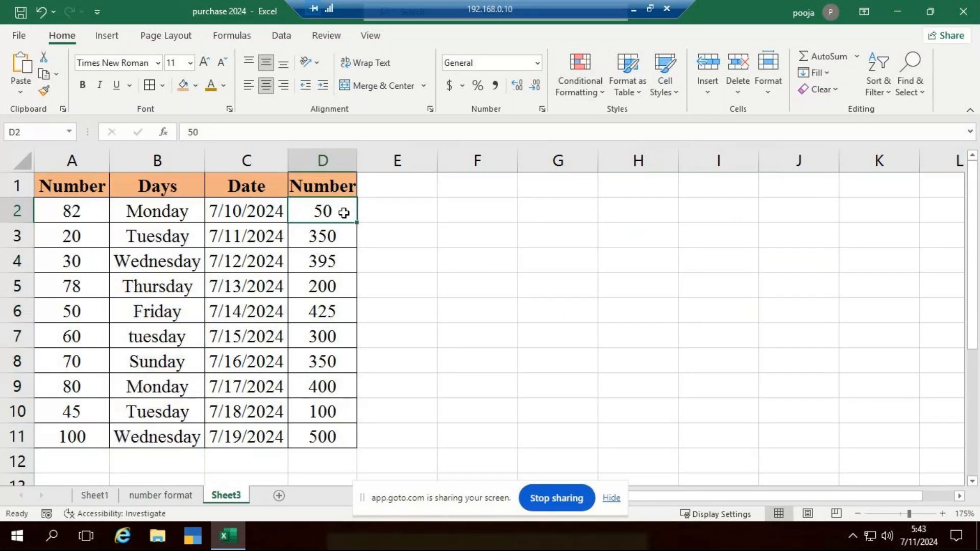
{"action": "left_click", "coordinate": [345, 228]}
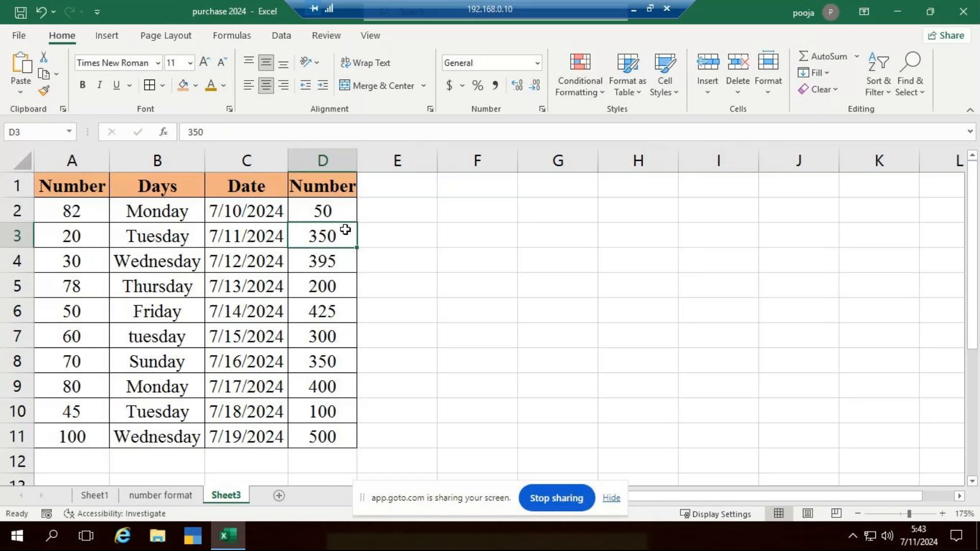
{"action": "type", "text": "100"}
{"action": "key", "text": "ctrl+z"}
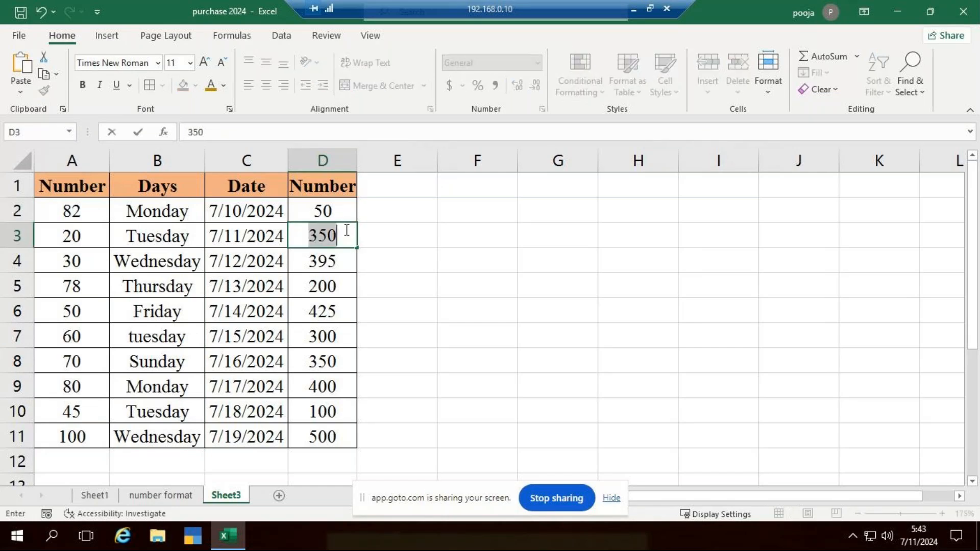
{"action": "left_click", "coordinate": [473, 279]}
Start a Top 10 Items conditional formatting rule on D2:D11 and set it to the top 3 values
{"action": "left_click_drag", "start_coordinate": [324, 206], "coordinate": [337, 436]}
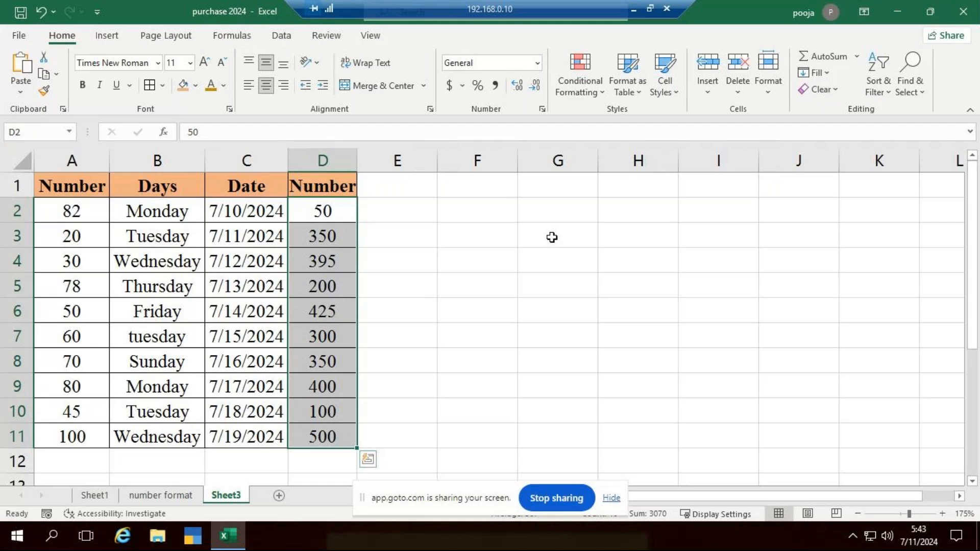
{"action": "left_click", "coordinate": [595, 95]}
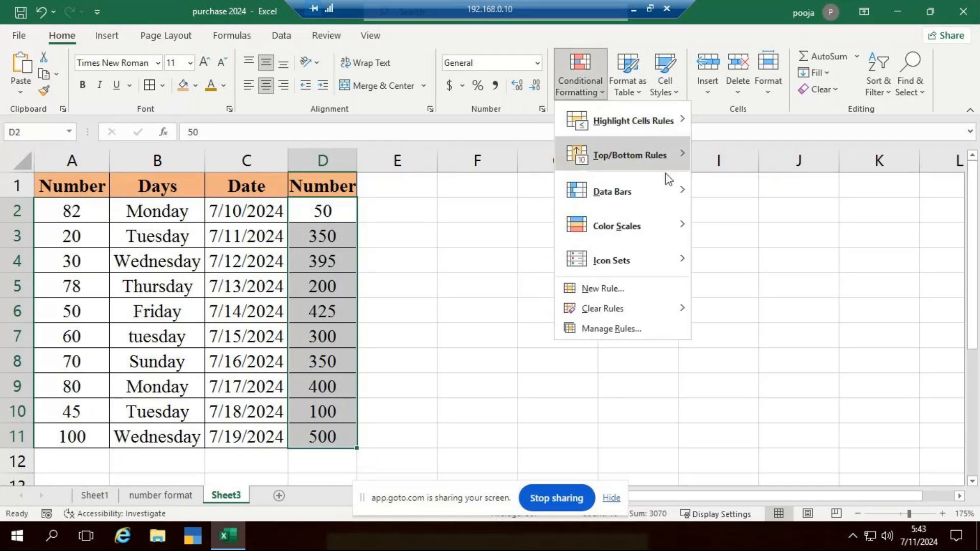
{"action": "mouse_move", "coordinate": [668, 161]}
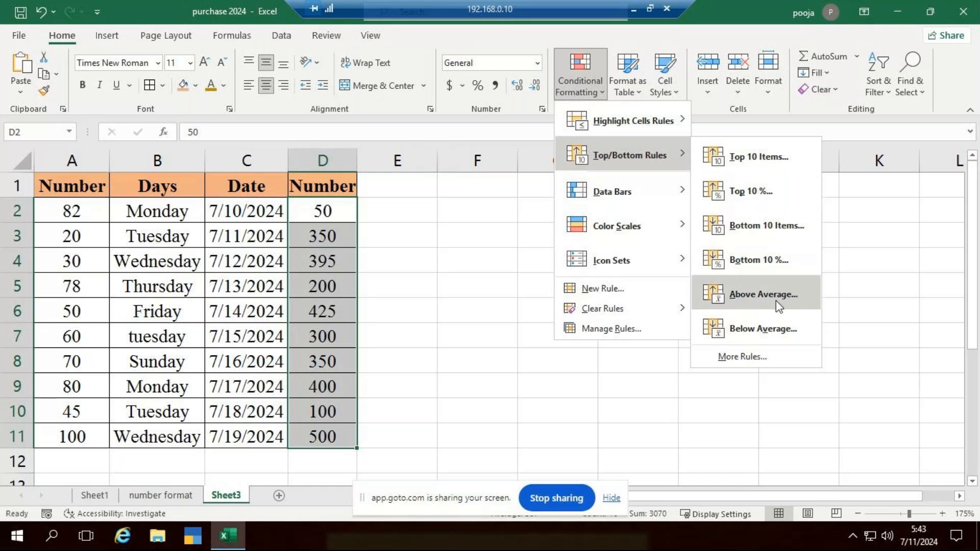
{"action": "left_click", "coordinate": [749, 156]}
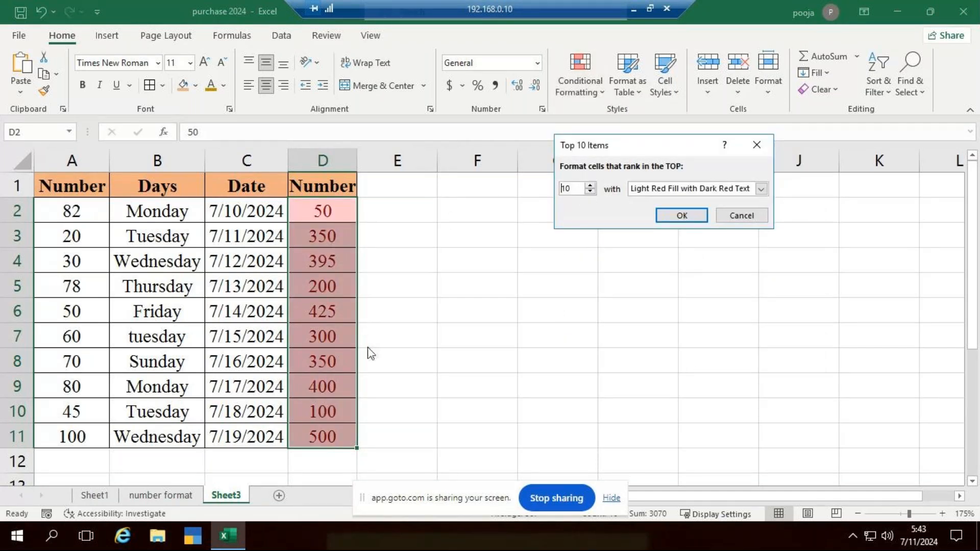
{"action": "left_click", "coordinate": [591, 193]}
{"action": "left_click", "coordinate": [591, 192]}
{"action": "left_click", "coordinate": [590, 192]}
{"action": "left_click", "coordinate": [591, 192]}
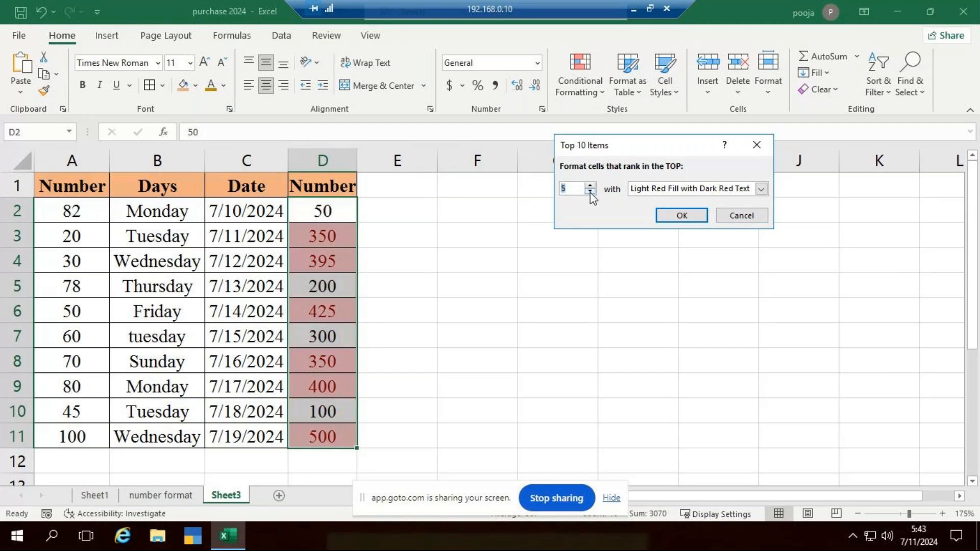
{"action": "left_click", "coordinate": [591, 192]}
{"action": "left_click", "coordinate": [591, 193]}
{"action": "left_click", "coordinate": [591, 192]}
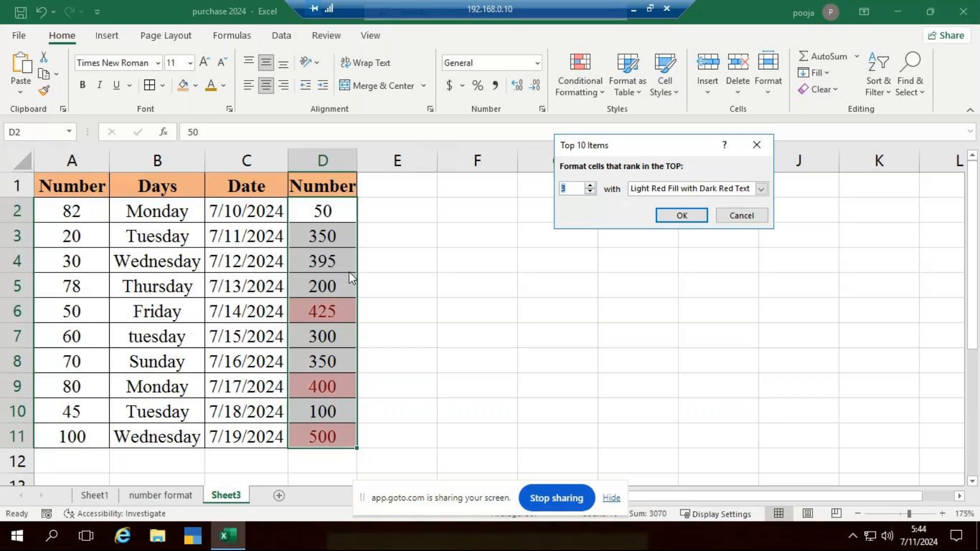
Give the top 3 rule a custom format with a light blue-gray fill and apply it
{"action": "left_click", "coordinate": [757, 190]}
{"action": "left_click", "coordinate": [676, 260]}
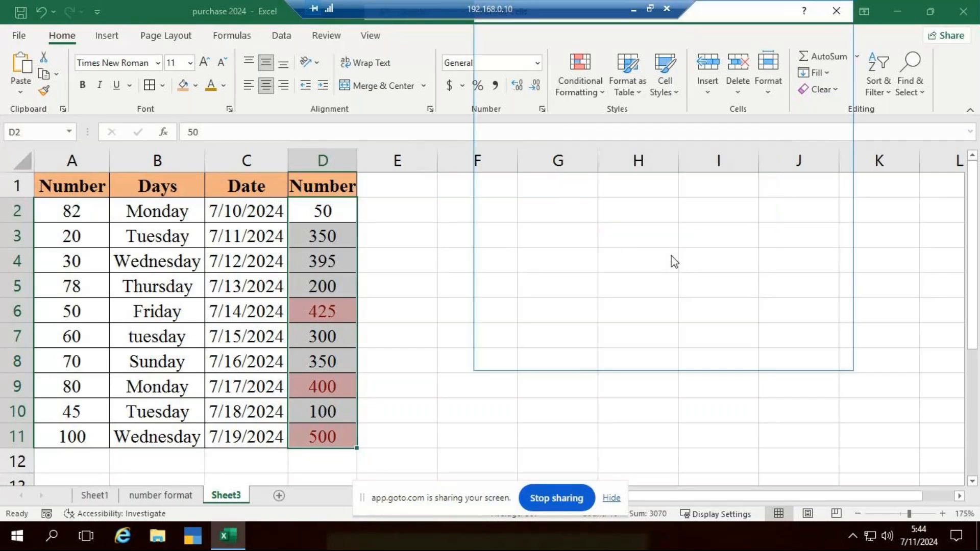
{"action": "left_click", "coordinate": [601, 145]}
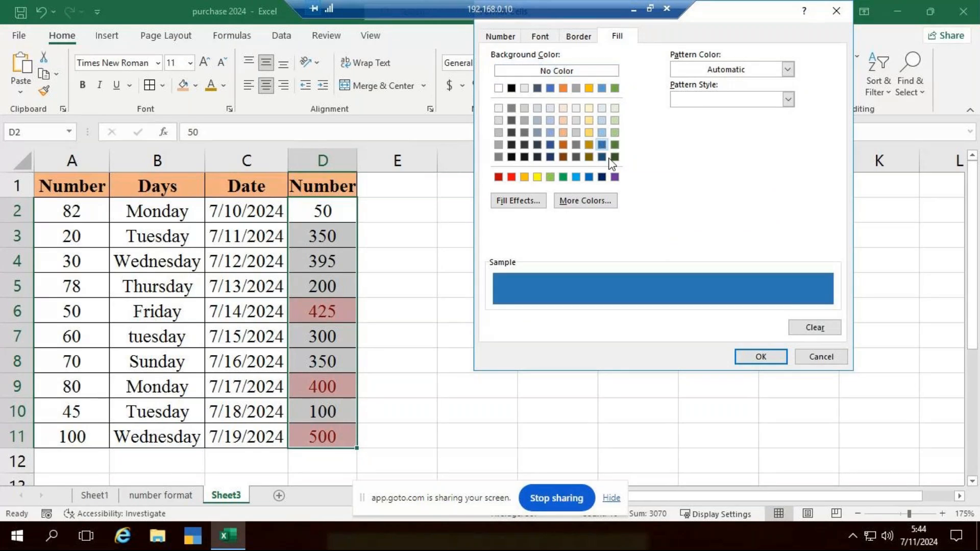
{"action": "left_click", "coordinate": [538, 109]}
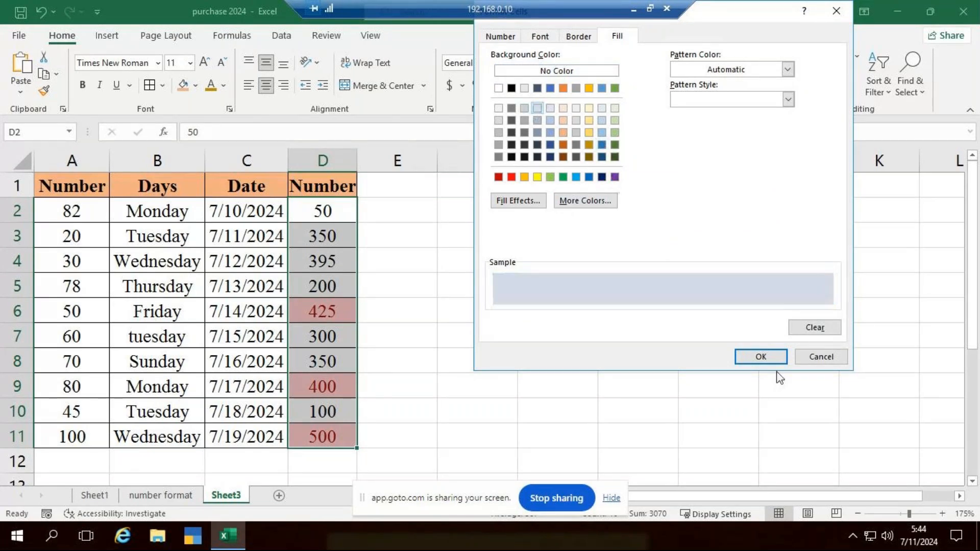
{"action": "left_click", "coordinate": [763, 359]}
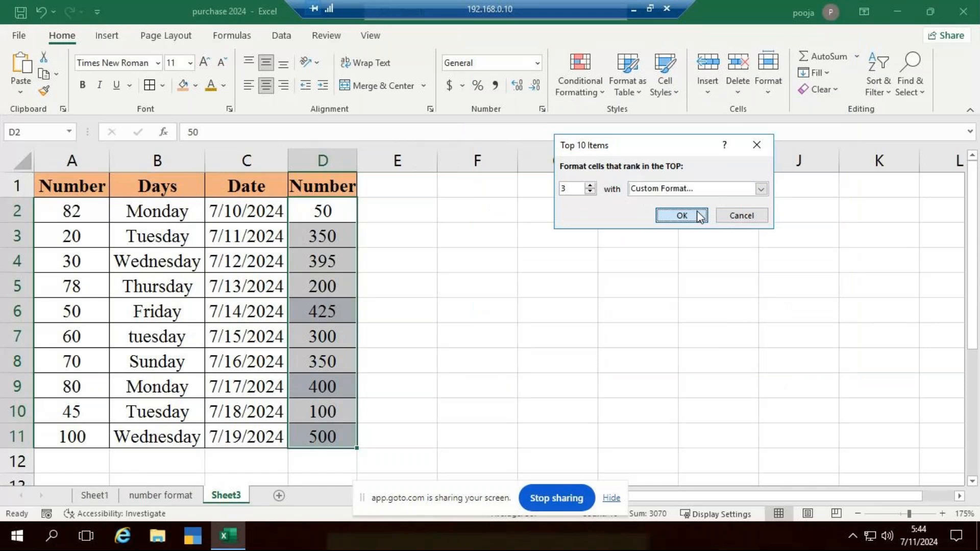
{"action": "left_click", "coordinate": [682, 216]}
{"action": "left_click", "coordinate": [558, 335]}
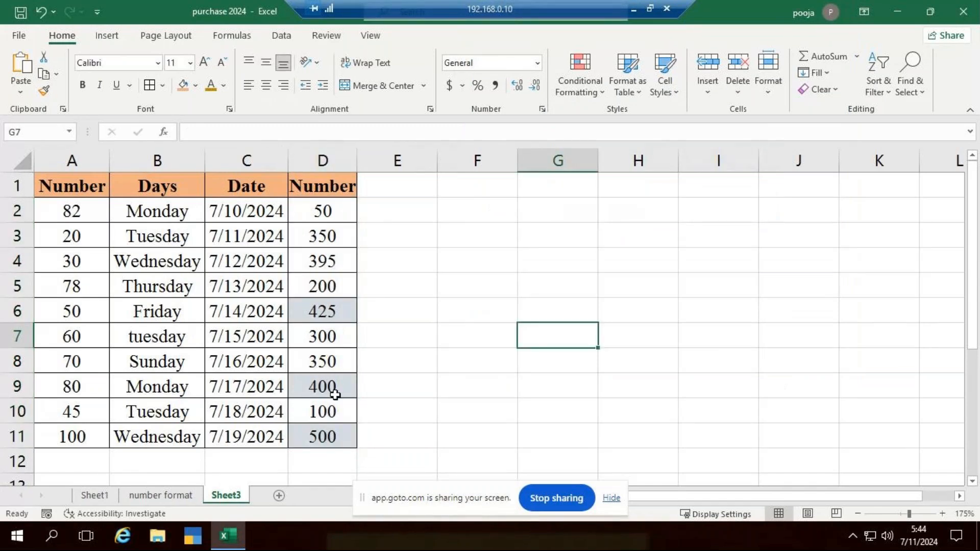
Change the value in D6 to 120 and check which numbers in column D the top 3 rule highlights
{"action": "left_click", "coordinate": [338, 306]}
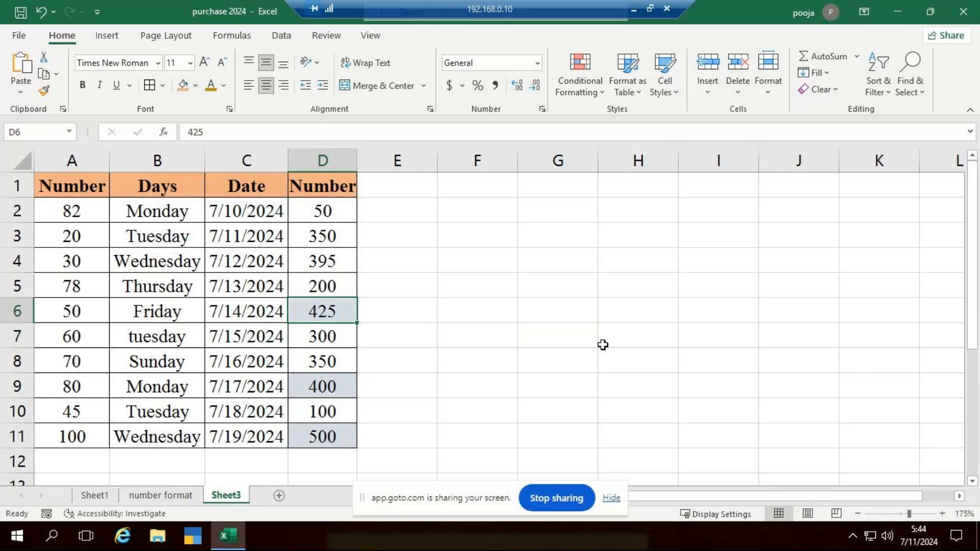
{"action": "type", "text": "120"}
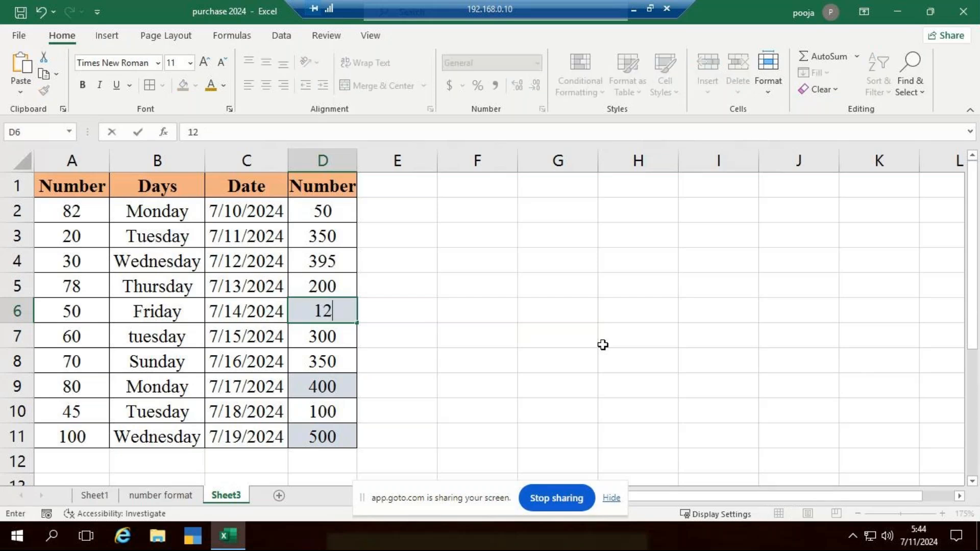
{"action": "key", "text": "Return"}
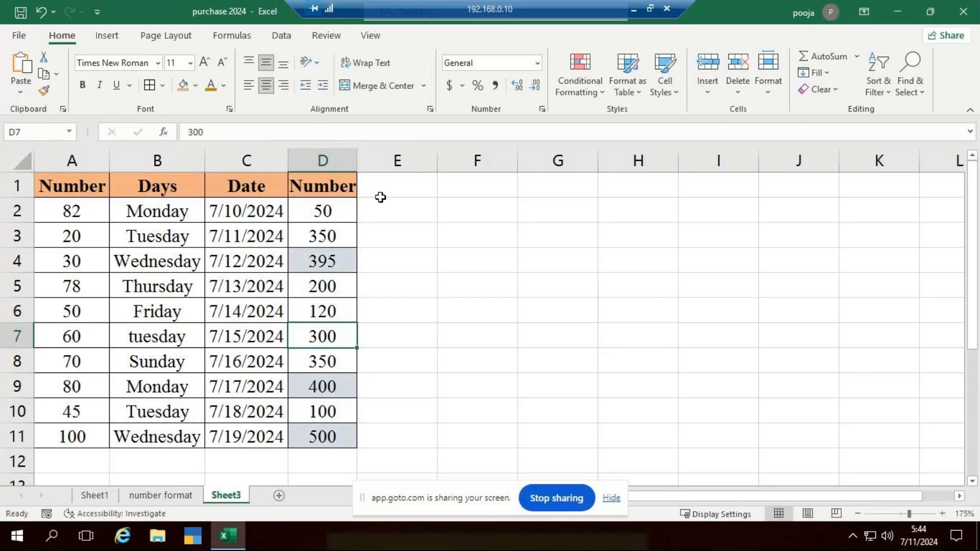
{"action": "left_click", "coordinate": [324, 264]}
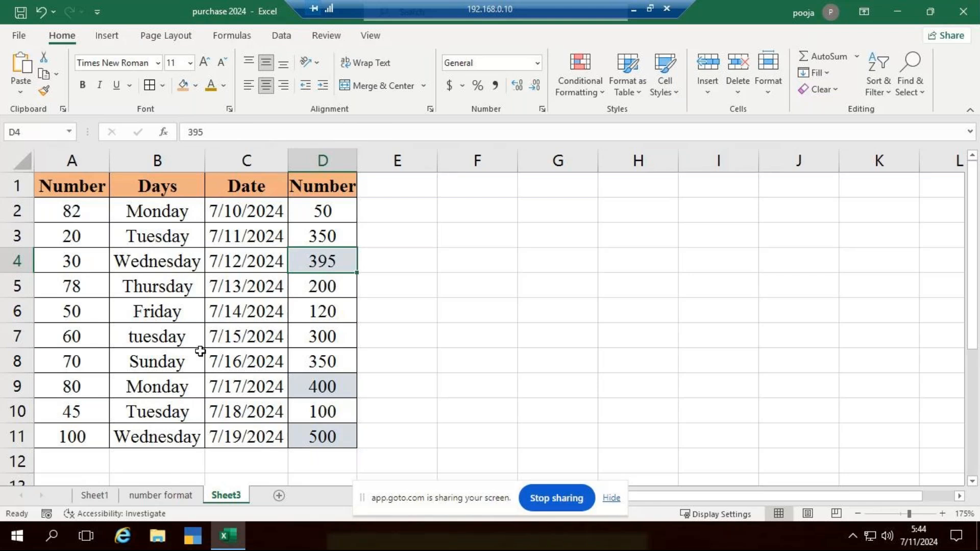
Apply solid-fill orange data bars to the numbers in A2:A11
{"action": "left_click_drag", "start_coordinate": [91, 212], "coordinate": [85, 448]}
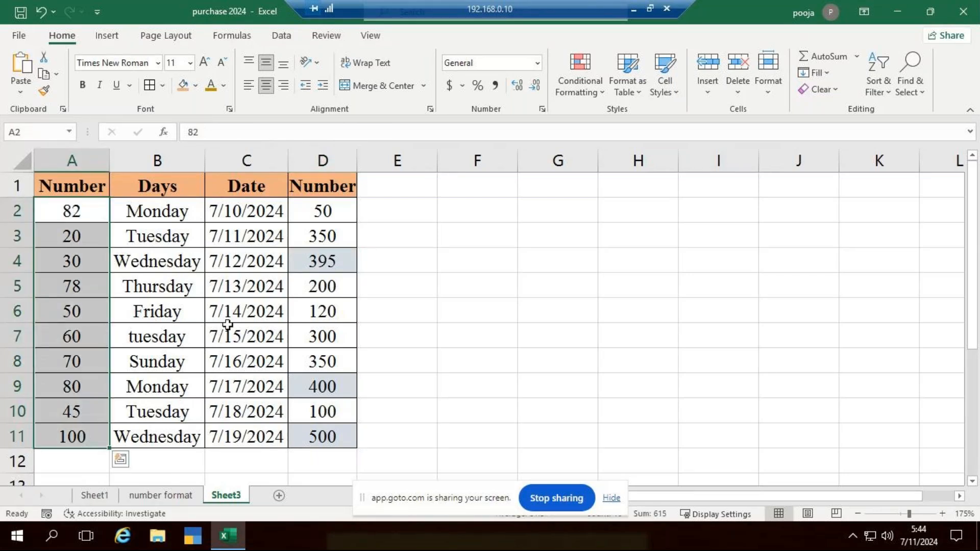
{"action": "left_click", "coordinate": [596, 93]}
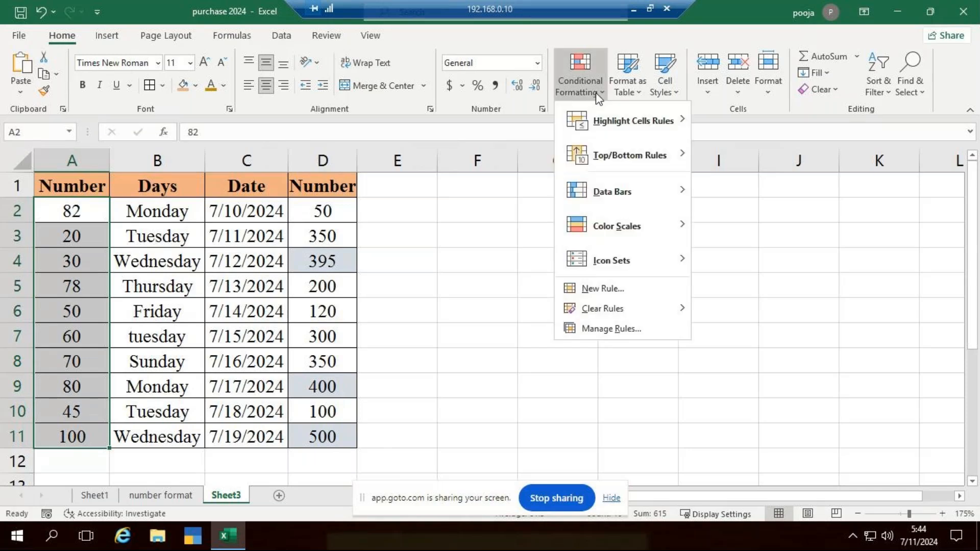
{"action": "mouse_move", "coordinate": [638, 157]}
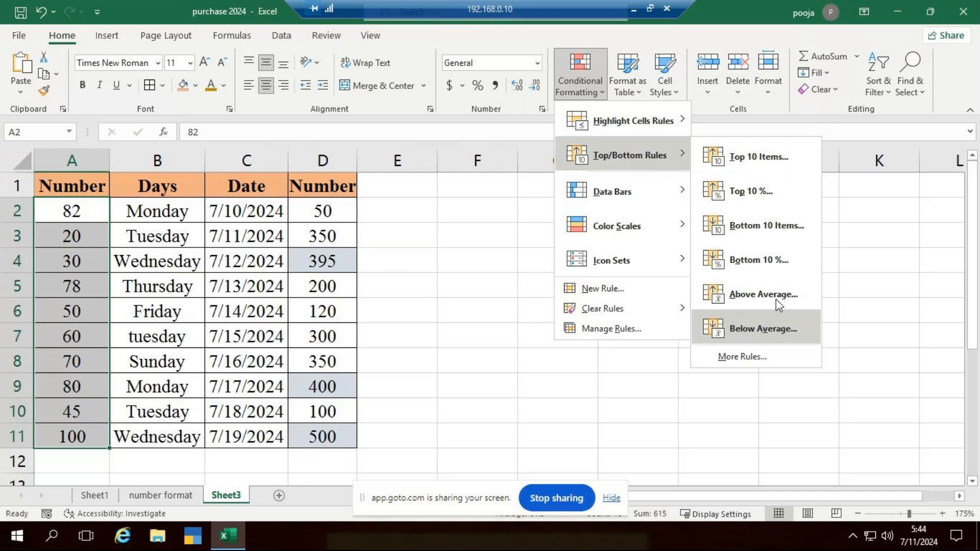
{"action": "mouse_move", "coordinate": [623, 194]}
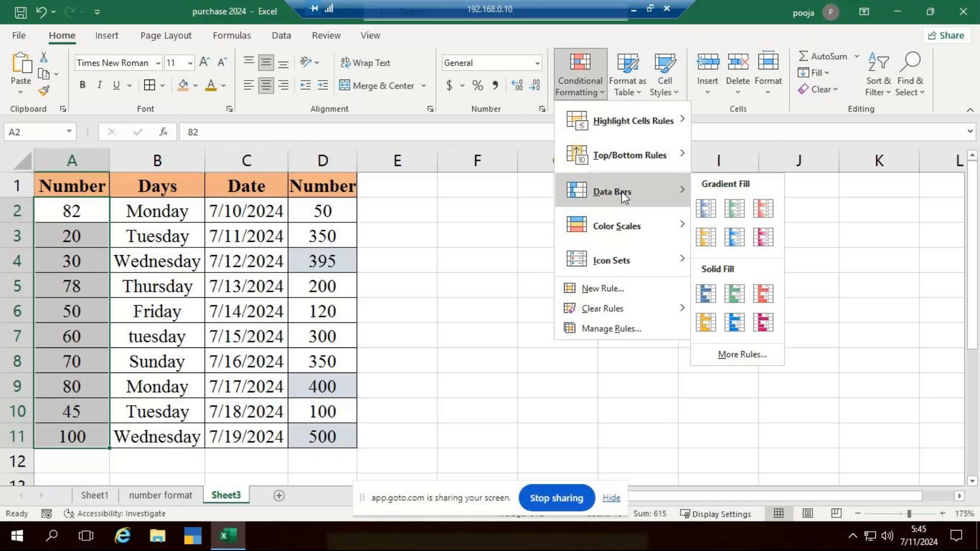
{"action": "left_click", "coordinate": [707, 322]}
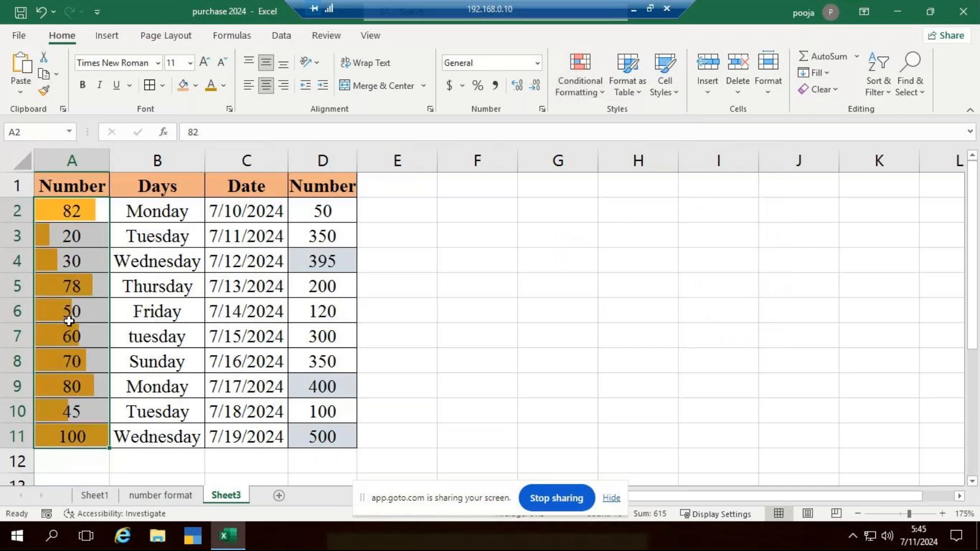
Compare the data bar lengths in A2:A6 with the numbers in those cells
{"action": "left_click", "coordinate": [75, 253]}
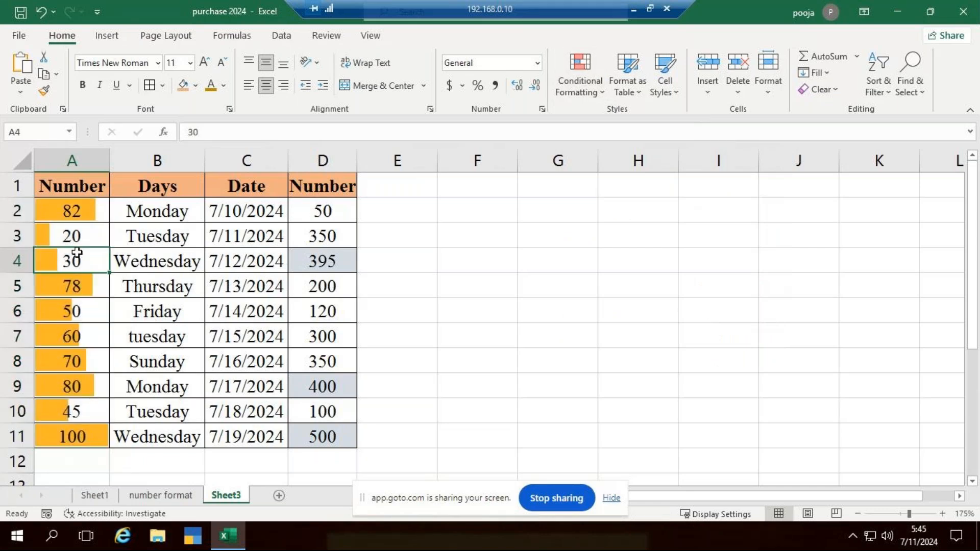
{"action": "left_click", "coordinate": [77, 239]}
{"action": "left_click", "coordinate": [84, 210]}
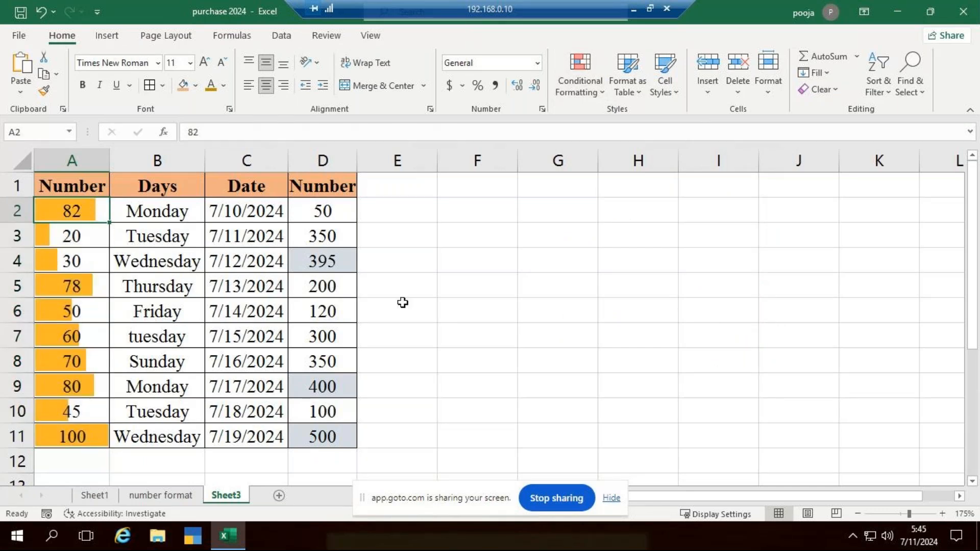
{"action": "left_click", "coordinate": [70, 261]}
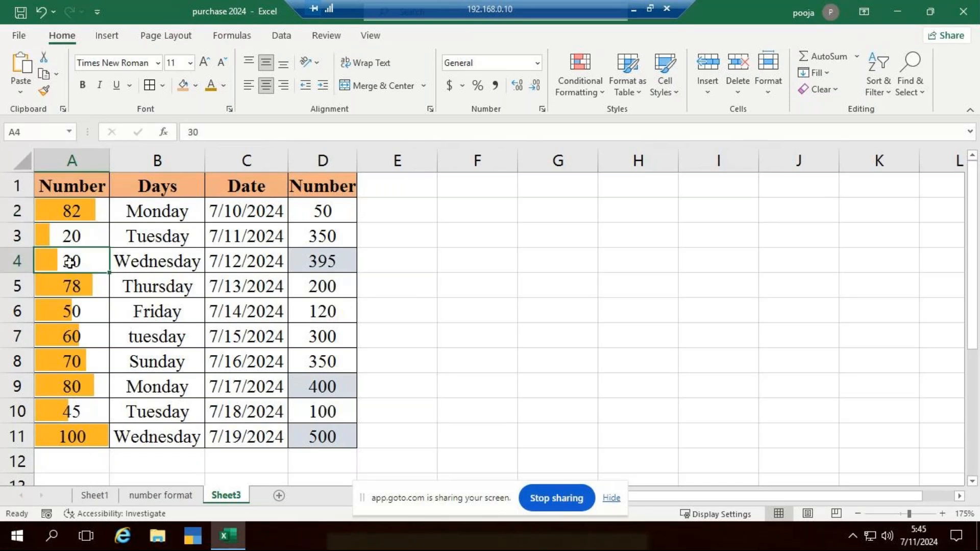
{"action": "left_click", "coordinate": [68, 235]}
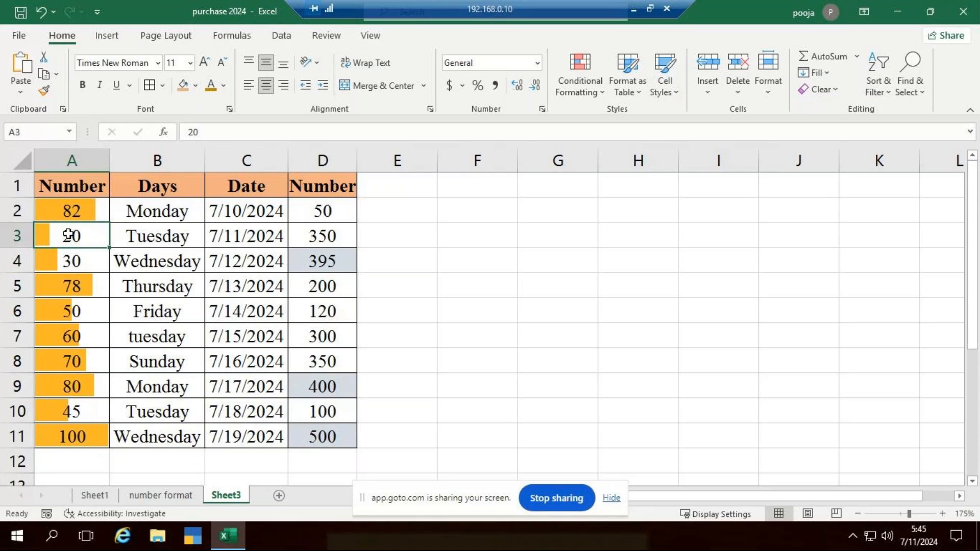
{"action": "left_click", "coordinate": [72, 285]}
{"action": "left_click", "coordinate": [79, 320]}
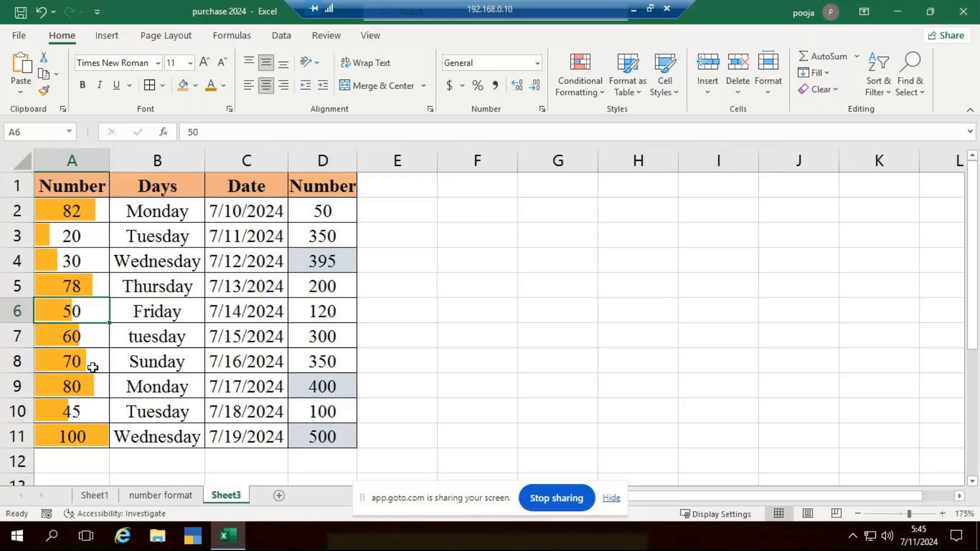
Change the value in A2 to 10 to test how its data bar responds
{"action": "left_click", "coordinate": [74, 217]}
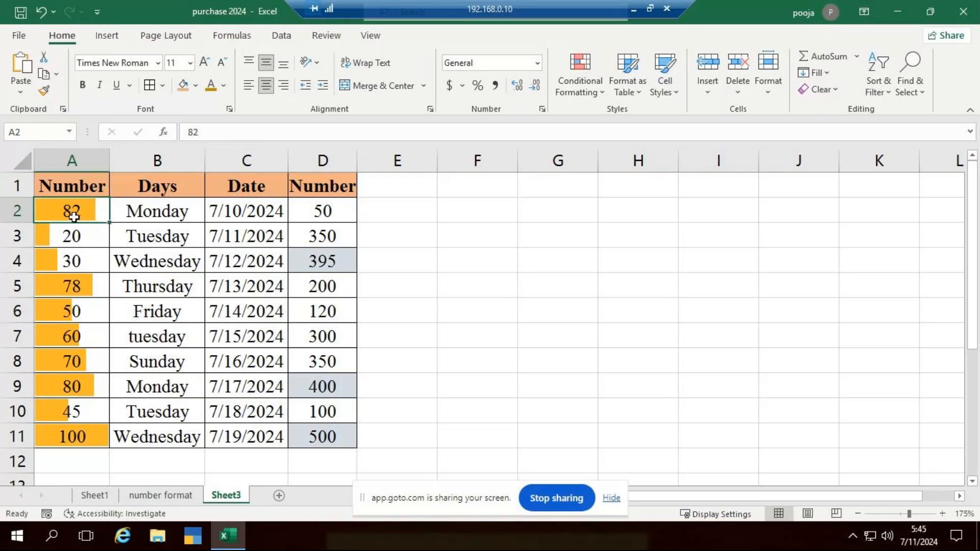
{"action": "type", "text": "10"}
{"action": "key", "text": "Return"}
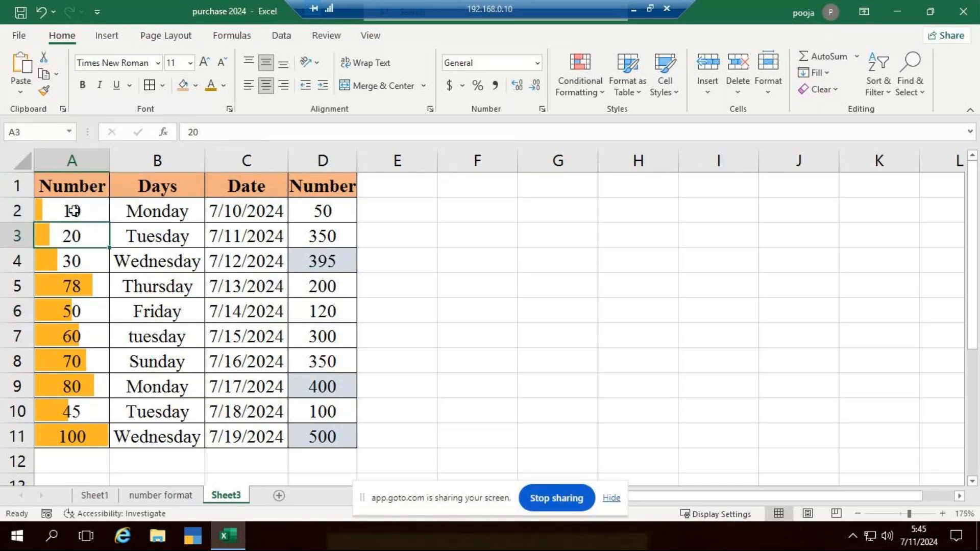
Refill A2:A11 with the series from 10 to 100, extending the pattern of the first two numbers
{"action": "left_click_drag", "start_coordinate": [74, 211], "coordinate": [60, 224]}
{"action": "left_click_drag", "start_coordinate": [109, 248], "coordinate": [95, 442]}
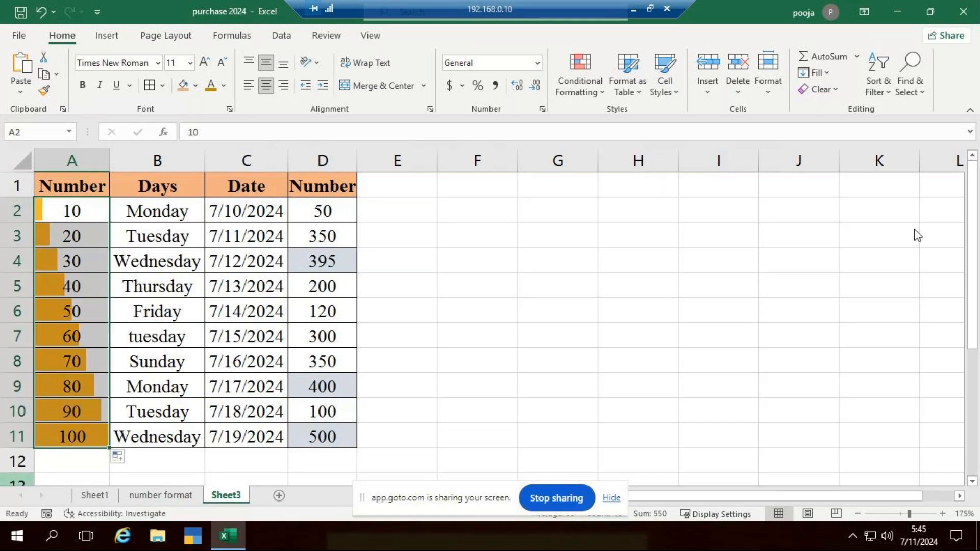
{"action": "left_click", "coordinate": [477, 261]}
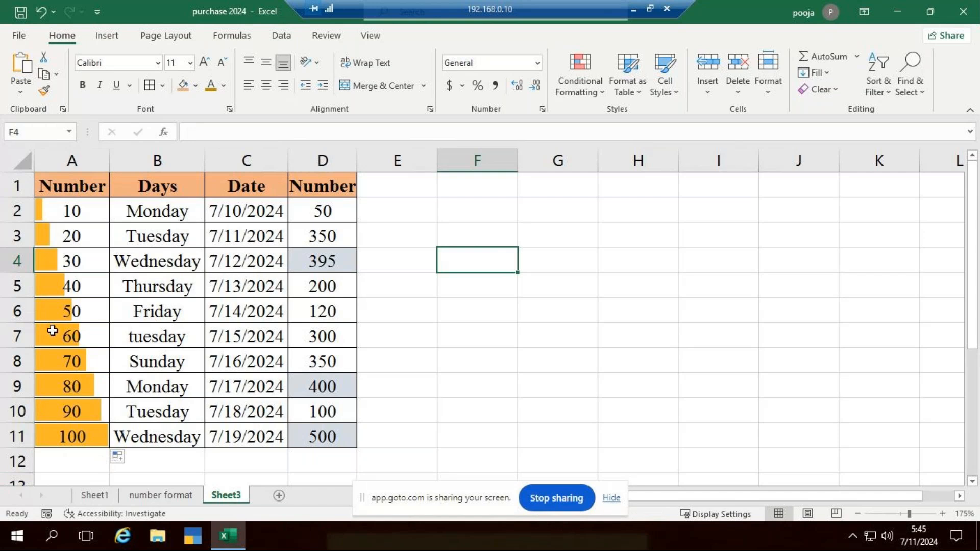
Clear all conditional formatting rules from the entire sheet
{"action": "left_click", "coordinate": [567, 87]}
{"action": "mouse_move", "coordinate": [679, 309]}
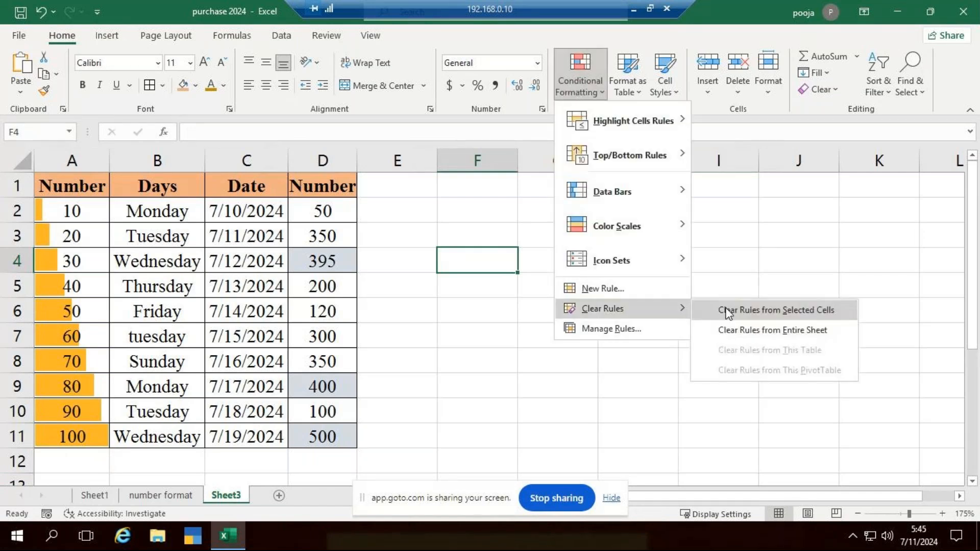
{"action": "left_click", "coordinate": [771, 331]}
{"action": "left_click", "coordinate": [566, 276]}
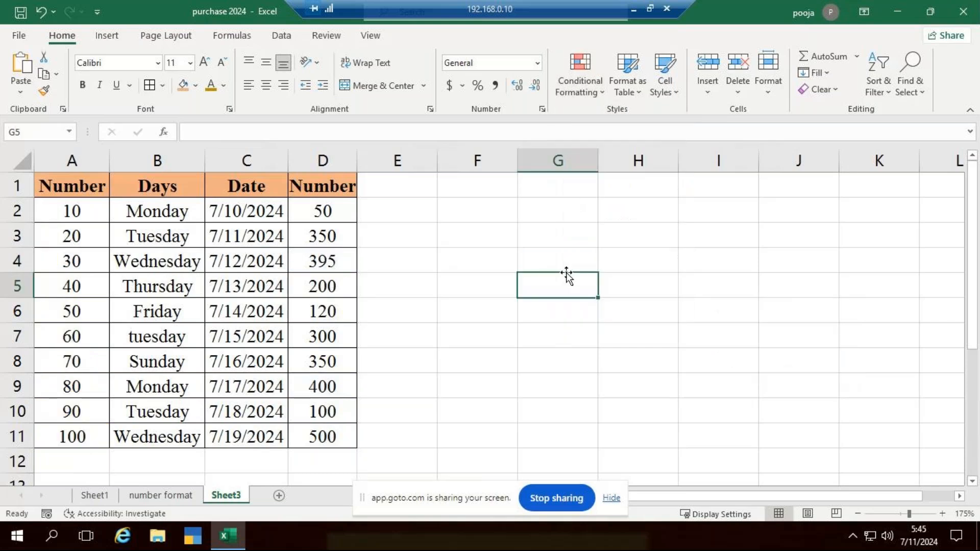
Apply solid-fill red data bars to the numbers in A2:A11
{"action": "left_click_drag", "start_coordinate": [75, 218], "coordinate": [78, 433]}
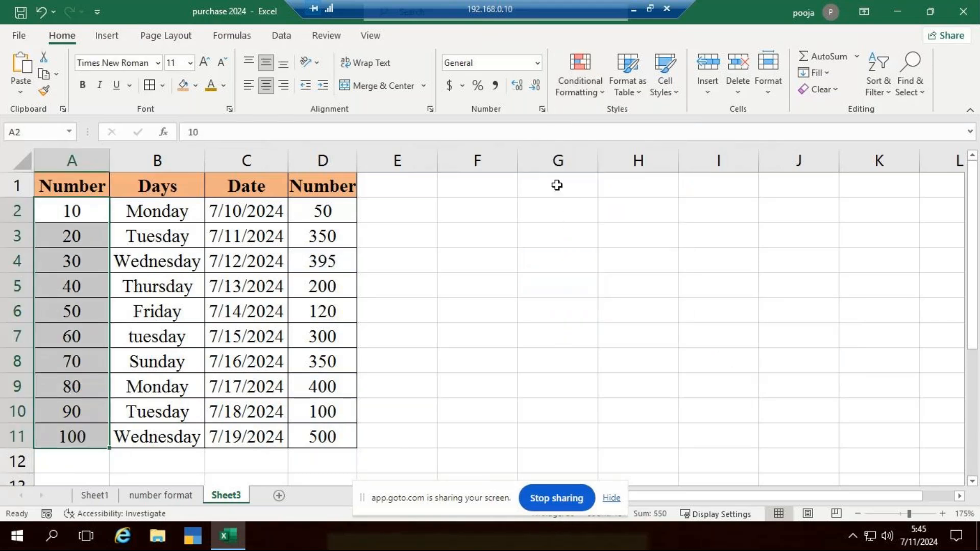
{"action": "left_click", "coordinate": [602, 95]}
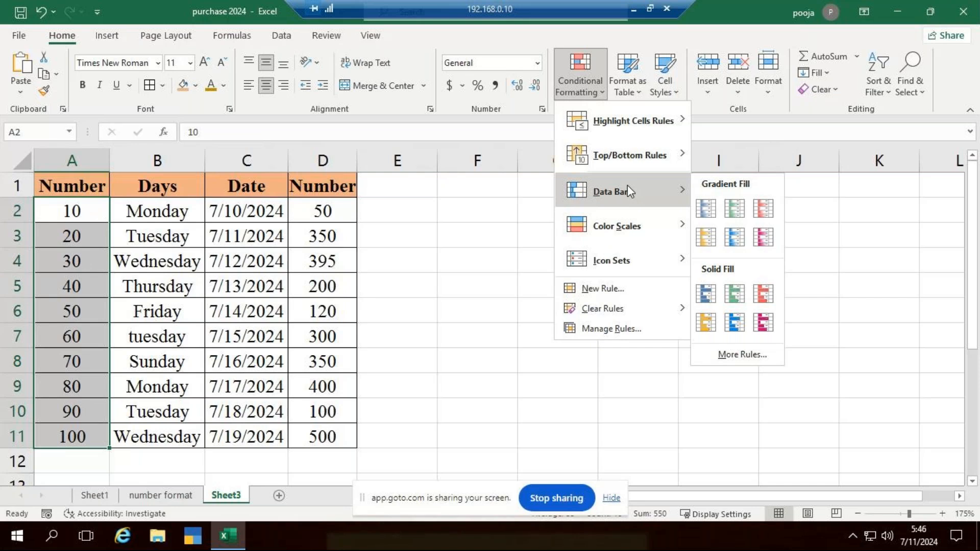
{"action": "left_click", "coordinate": [764, 295]}
{"action": "left_click", "coordinate": [422, 330]}
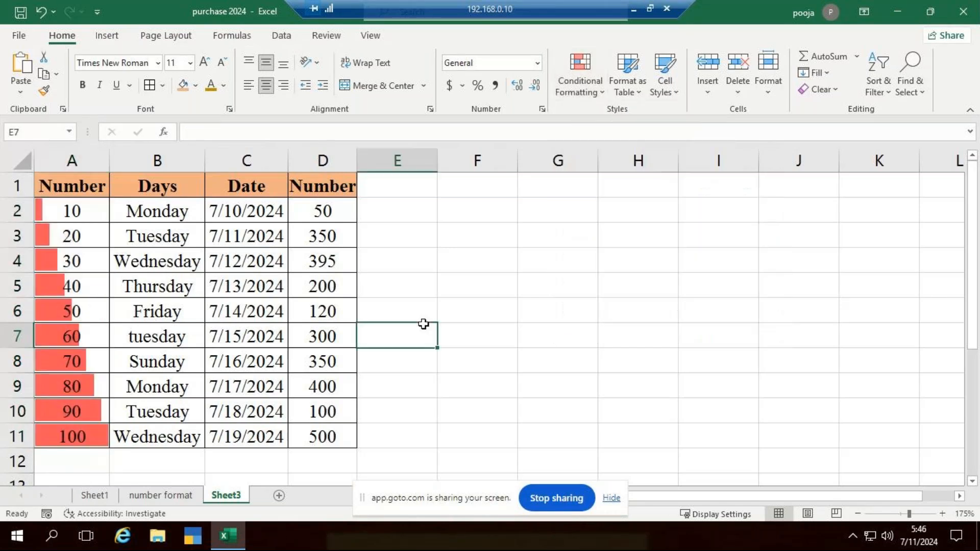
Compare the red data bars in A2:A5 with their numbers and change the value in A11 to 1
{"action": "left_click", "coordinate": [56, 218]}
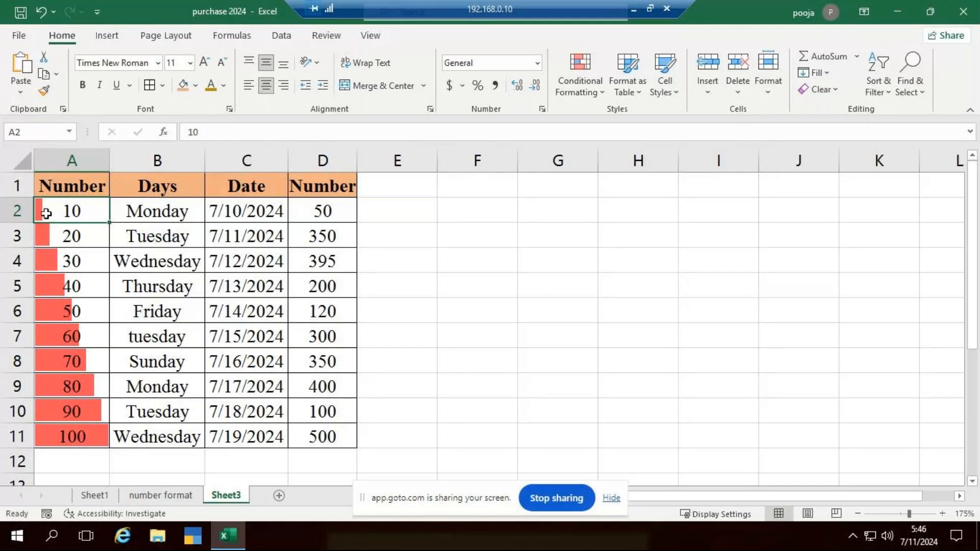
{"action": "left_click", "coordinate": [72, 240]}
{"action": "left_click", "coordinate": [69, 259]}
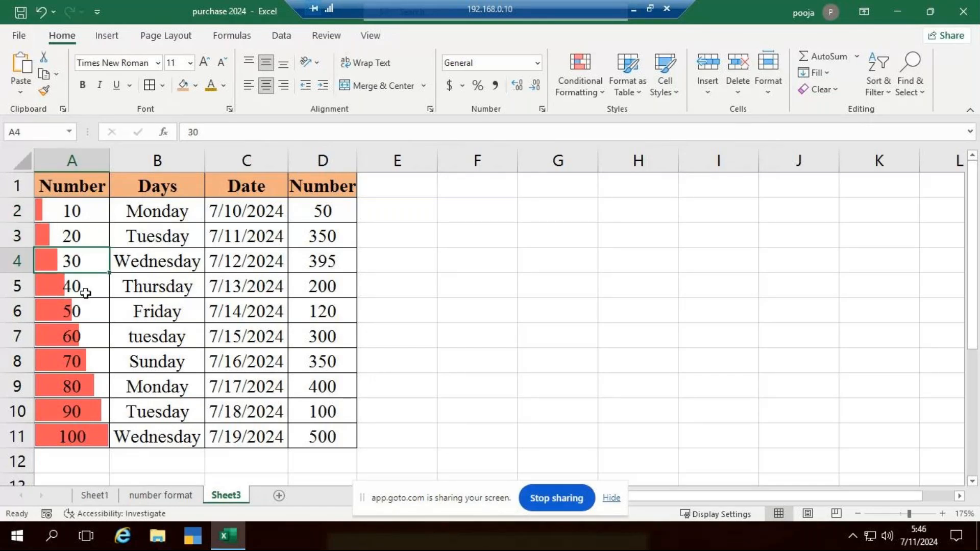
{"action": "left_click", "coordinate": [86, 293]}
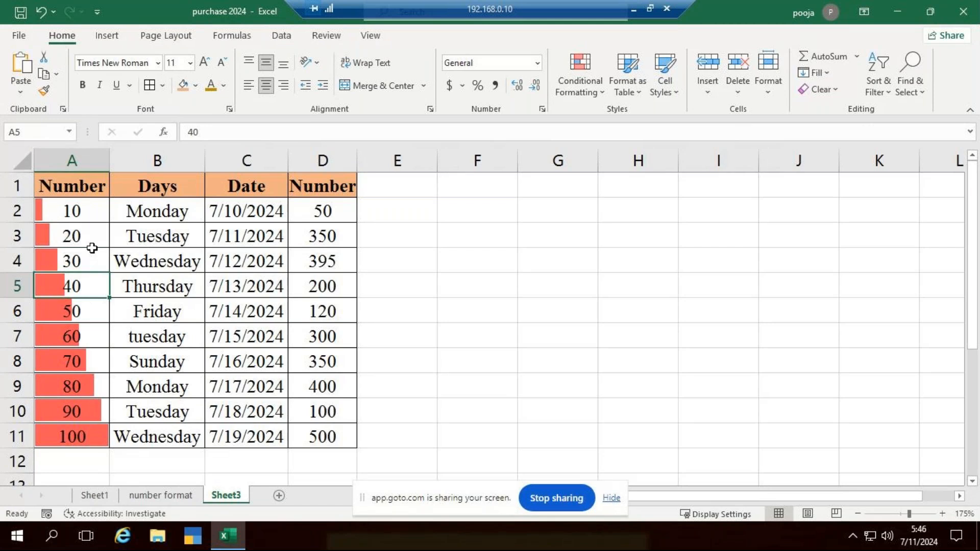
{"action": "left_click", "coordinate": [85, 436]}
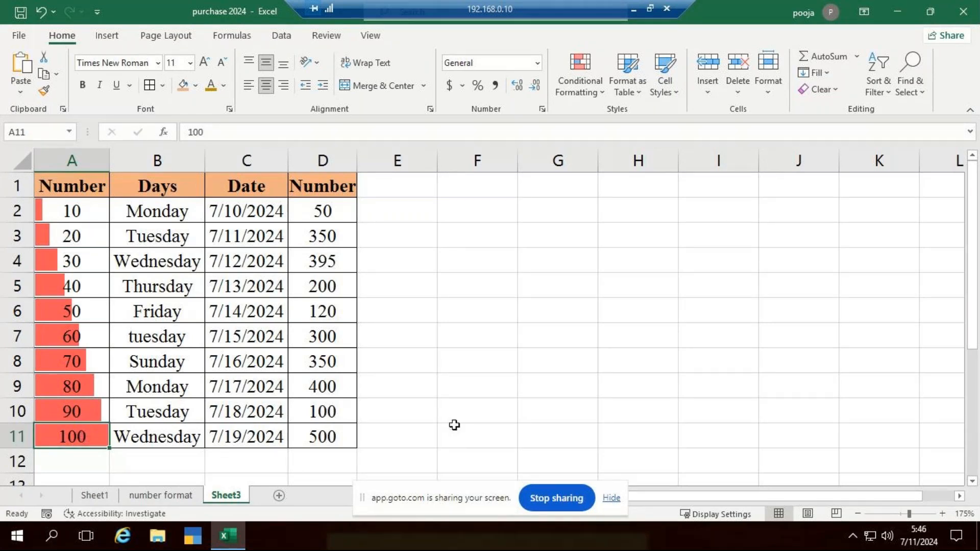
{"action": "type", "text": "1"}
{"action": "key", "text": "Return"}
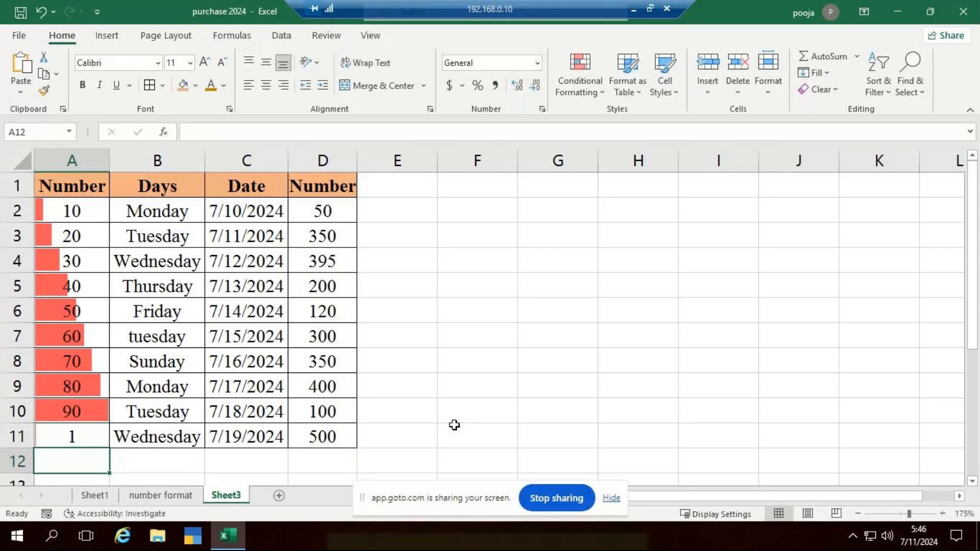
Change the value in A7 to 16 to test how its data bar responds
{"action": "key", "text": "Up"}
{"action": "key", "text": "Up"}
{"action": "key", "text": "Up"}
{"action": "key", "text": "Up"}
{"action": "key", "text": "Up"}
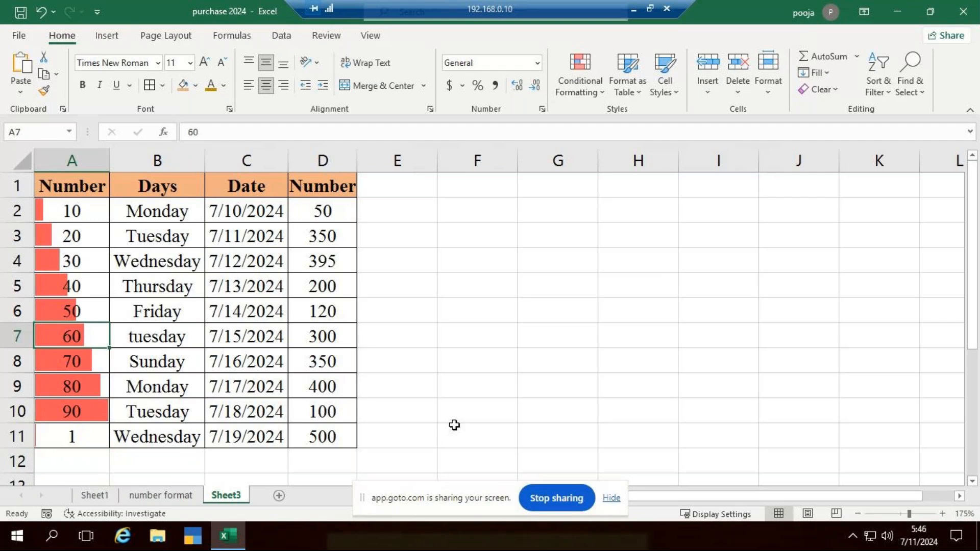
{"action": "key", "text": "F2"}
{"action": "key", "text": "BackSpace"}
{"action": "key", "text": "BackSpace"}
{"action": "type", "text": "16"}
{"action": "key", "text": "Return"}
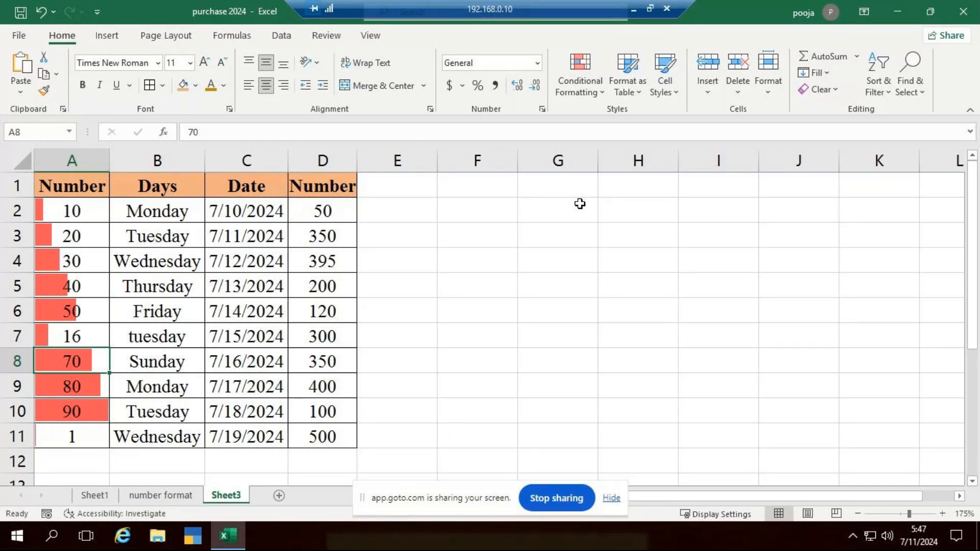
{"action": "left_click", "coordinate": [556, 211]}
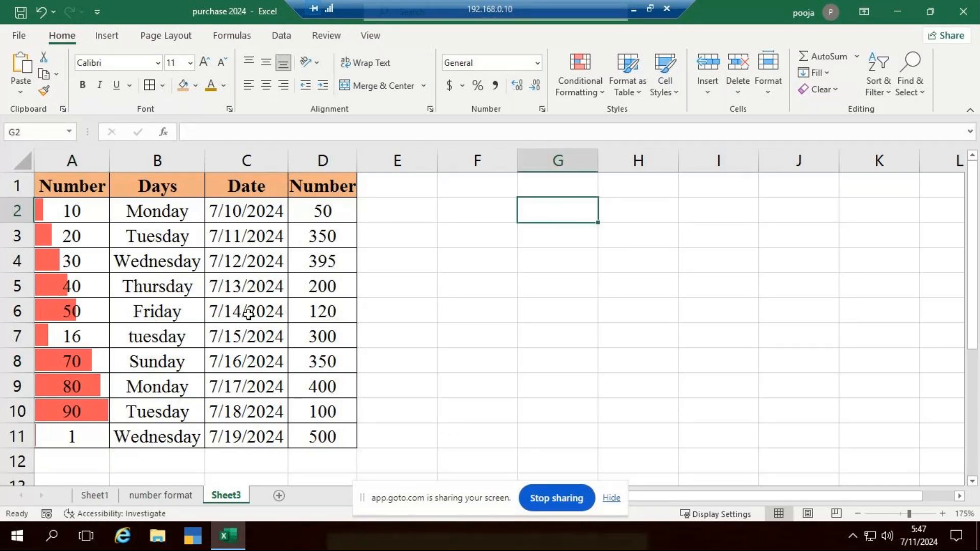
Apply gradient-fill light blue data bars to the percentages in E2:E10 on the number format sheet
{"action": "left_click", "coordinate": [161, 495]}
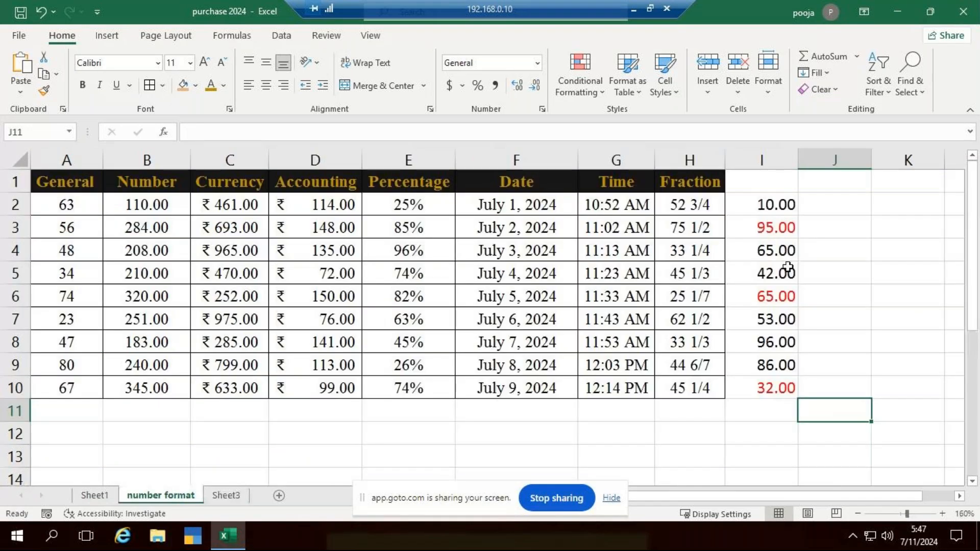
{"action": "left_click_drag", "start_coordinate": [416, 204], "coordinate": [434, 386]}
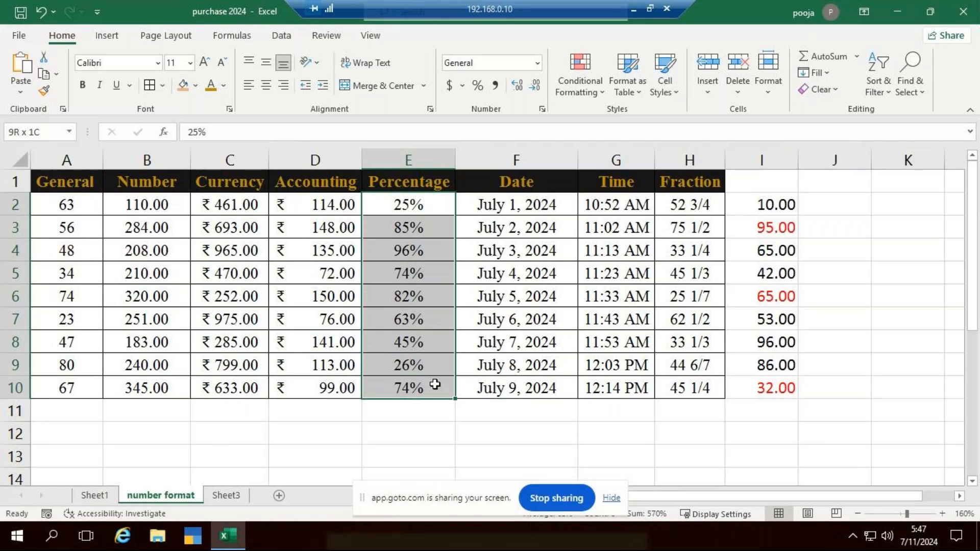
{"action": "left_click", "coordinate": [595, 93]}
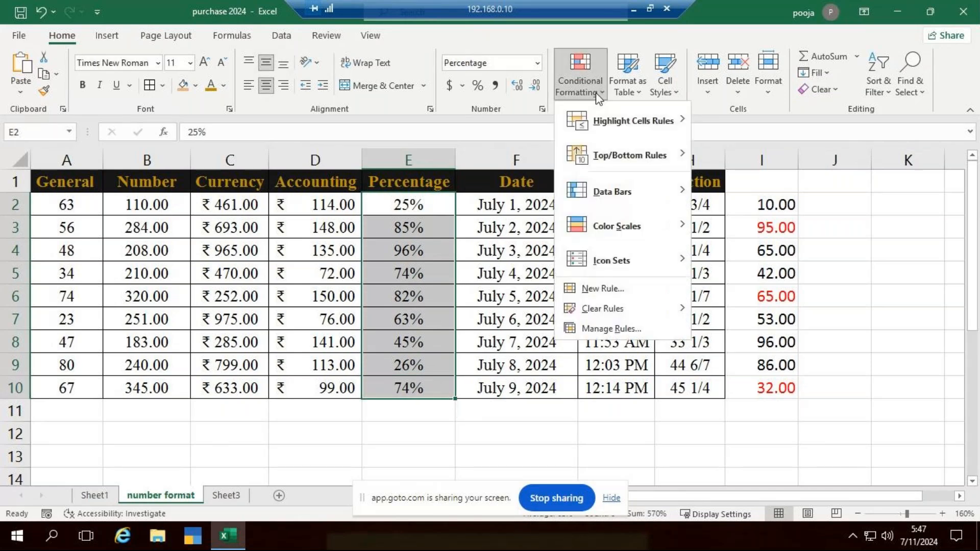
{"action": "mouse_move", "coordinate": [663, 206]}
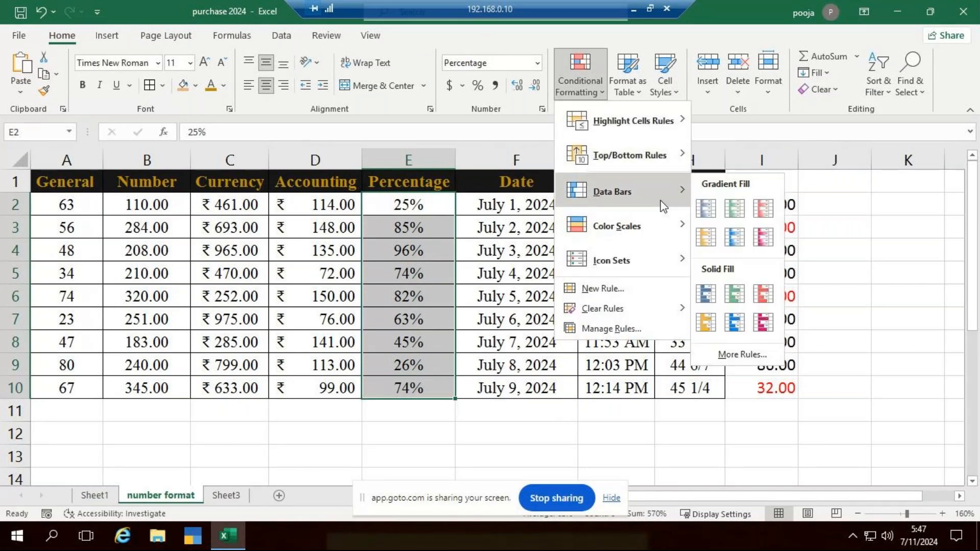
{"action": "left_click", "coordinate": [736, 233]}
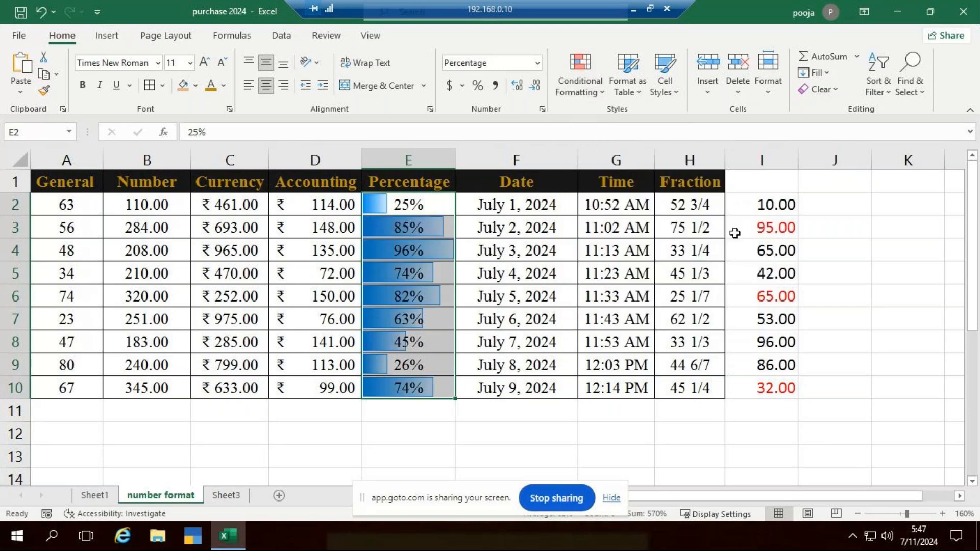
{"action": "left_click", "coordinate": [520, 452]}
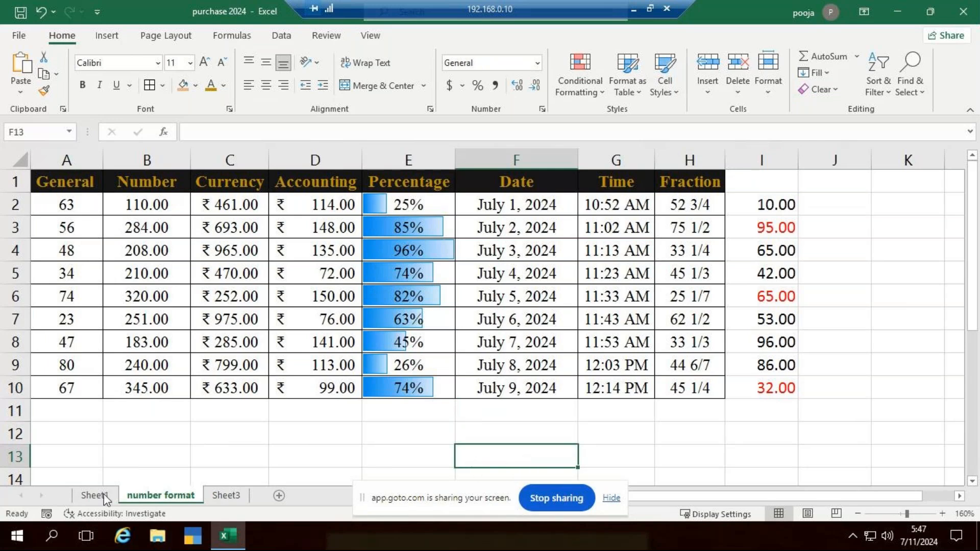
{"action": "left_click", "coordinate": [217, 498]}
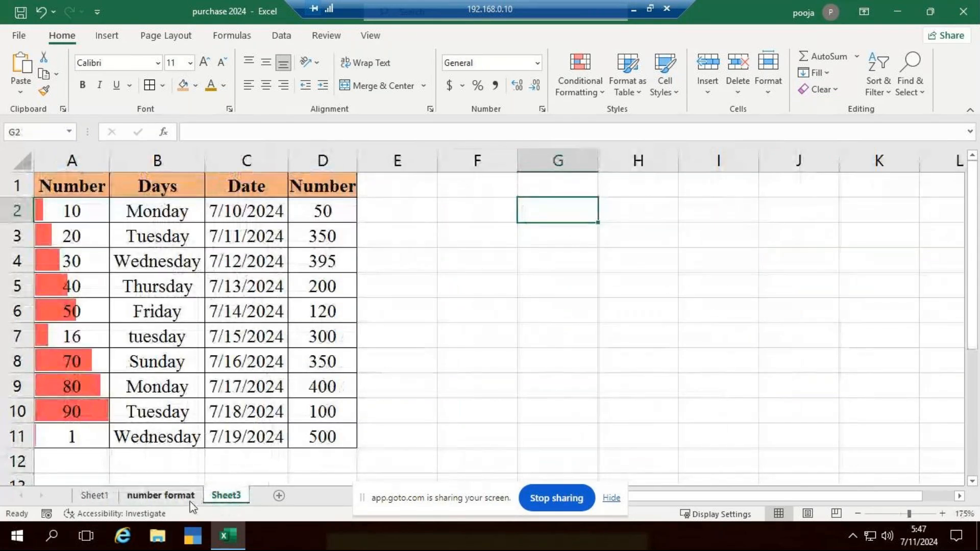
{"action": "left_click", "coordinate": [193, 500]}
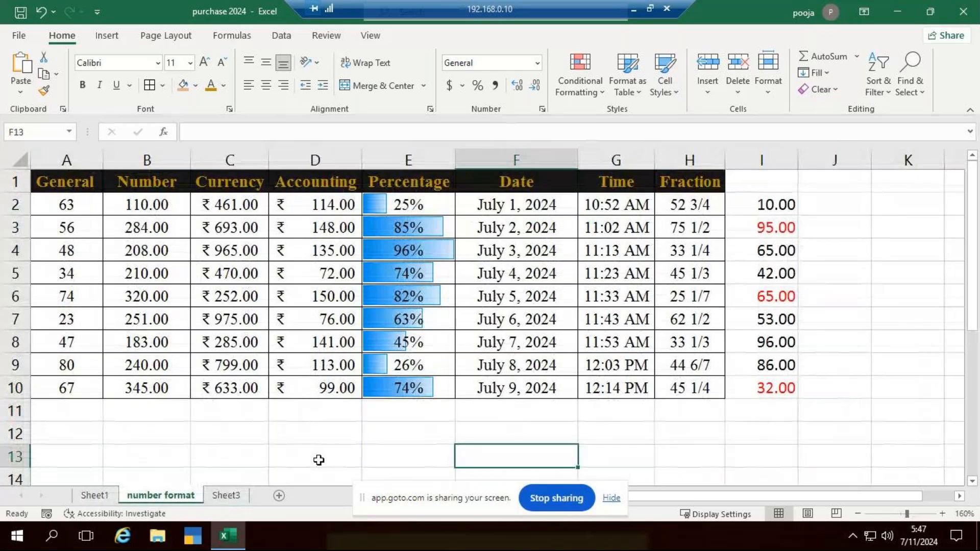
{"action": "left_click", "coordinate": [760, 434]}
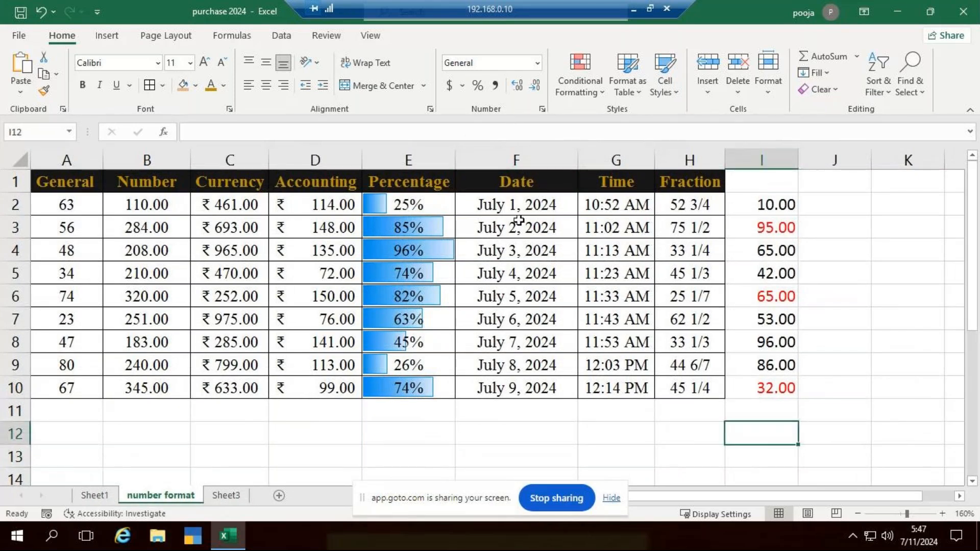
Apply solid-fill light blue data bars to the dates in F2:F10
{"action": "left_click_drag", "start_coordinate": [553, 208], "coordinate": [558, 391]}
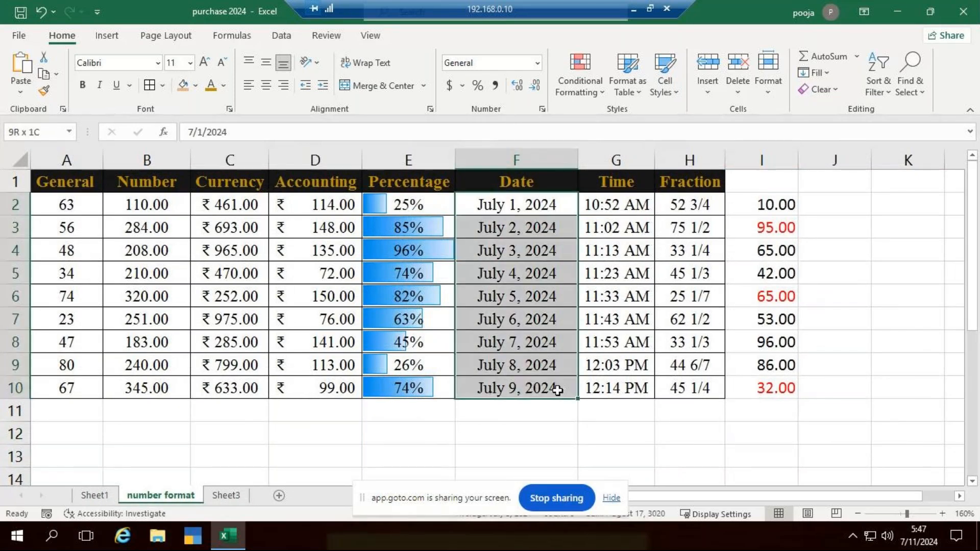
{"action": "left_click", "coordinate": [582, 82]}
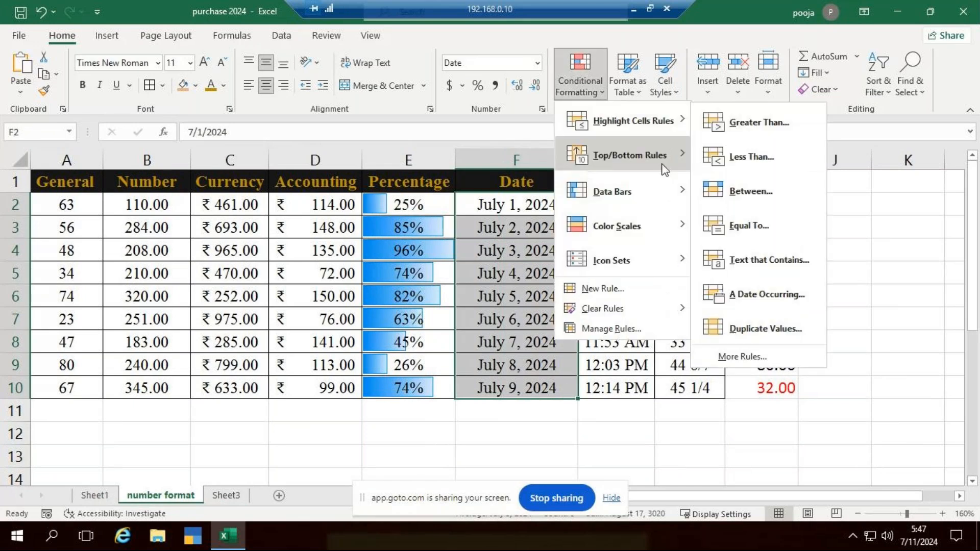
{"action": "mouse_move", "coordinate": [660, 195]}
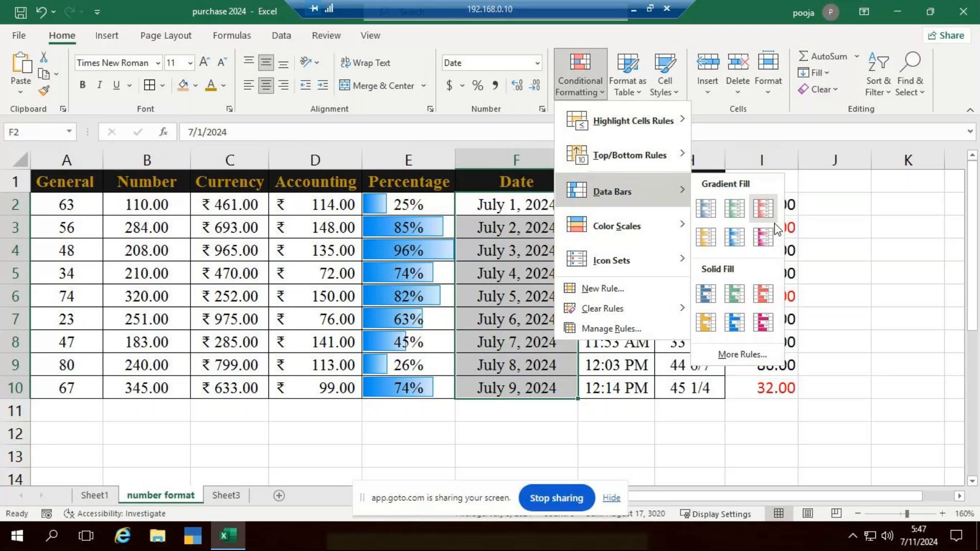
{"action": "left_click", "coordinate": [760, 321]}
{"action": "left_click", "coordinate": [893, 324]}
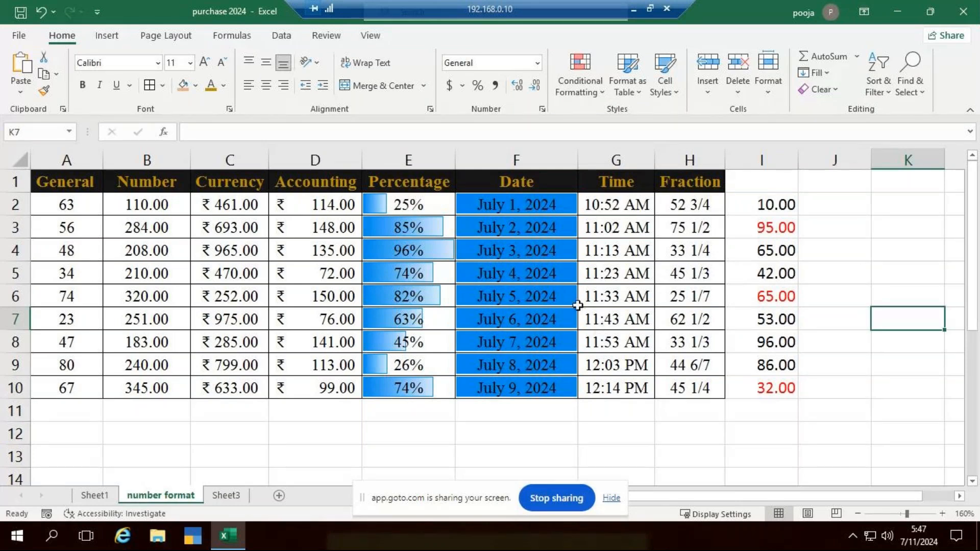
Clear all conditional formatting rules from the whole of Sheet3
{"action": "left_click", "coordinate": [226, 495]}
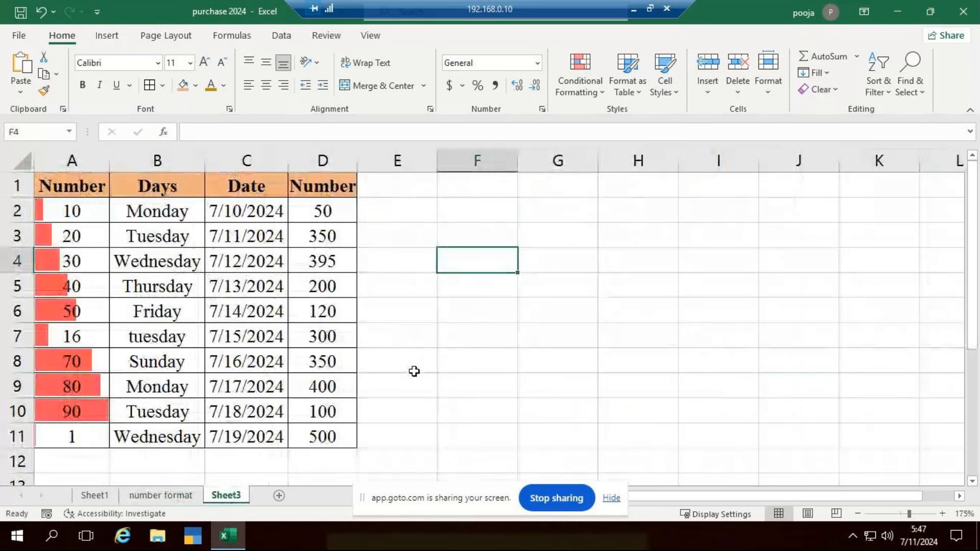
{"action": "left_click", "coordinate": [581, 84]}
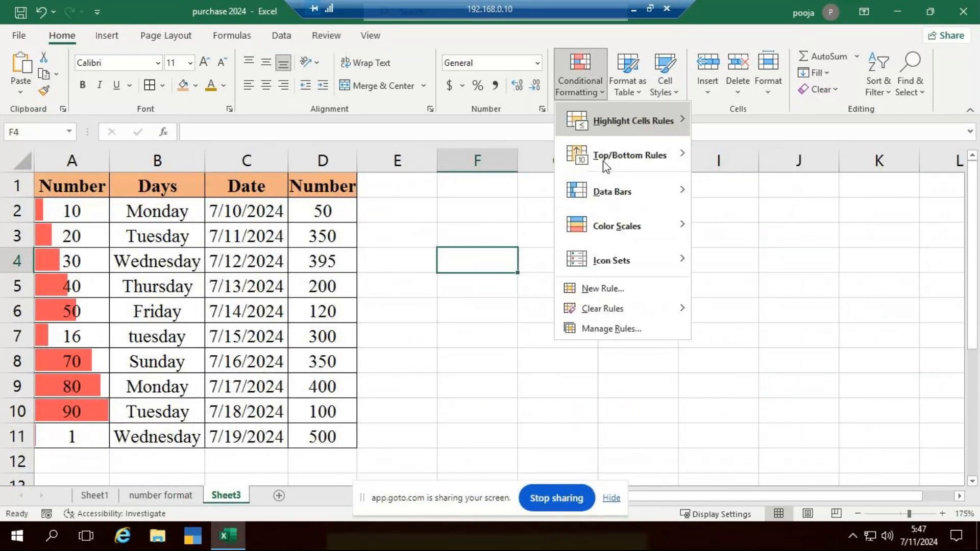
{"action": "left_click", "coordinate": [528, 366]}
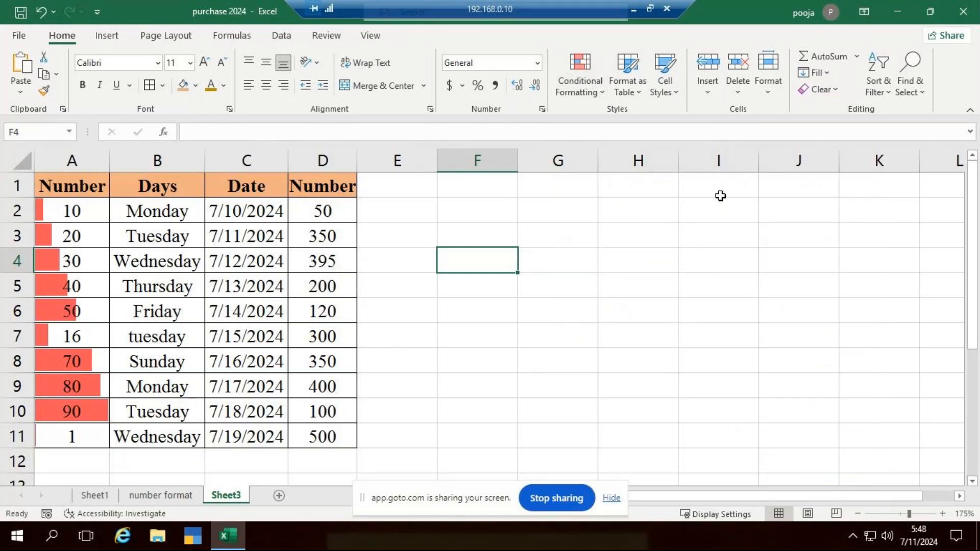
{"action": "left_click", "coordinate": [581, 82]}
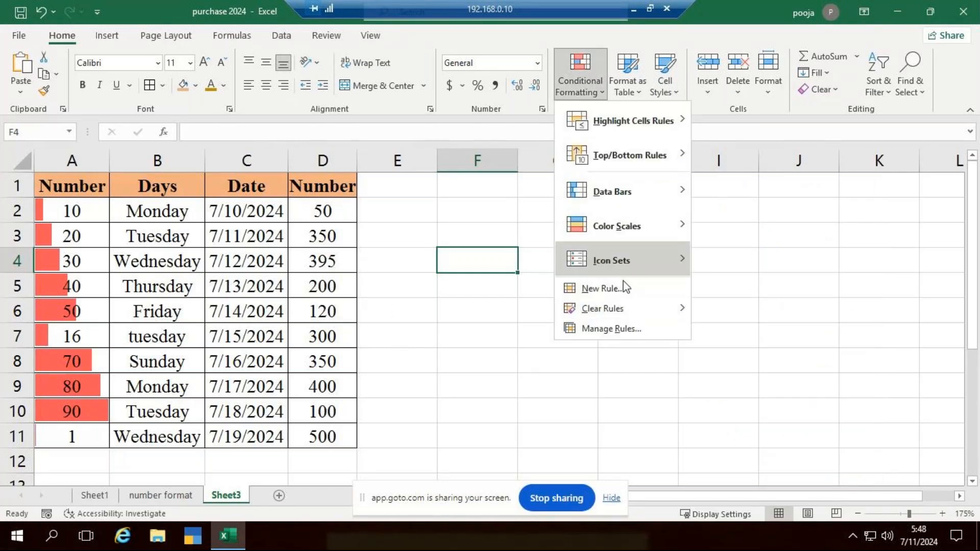
{"action": "mouse_move", "coordinate": [667, 309]}
{"action": "left_click", "coordinate": [739, 330]}
Fill the number series down A2:A11 from the first three values so it runs from 10 to 100
{"action": "left_click_drag", "start_coordinate": [80, 212], "coordinate": [90, 249]}
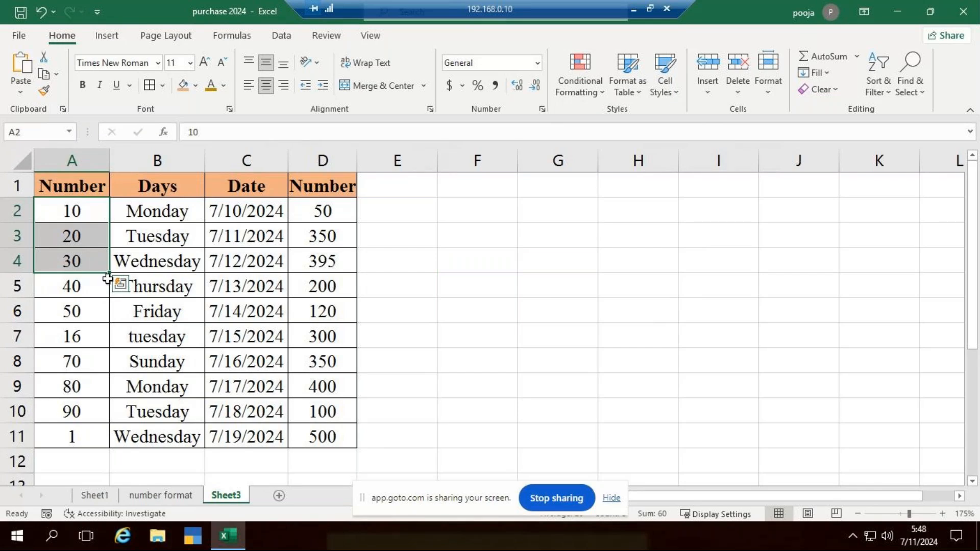
{"action": "left_click_drag", "start_coordinate": [111, 273], "coordinate": [110, 450]}
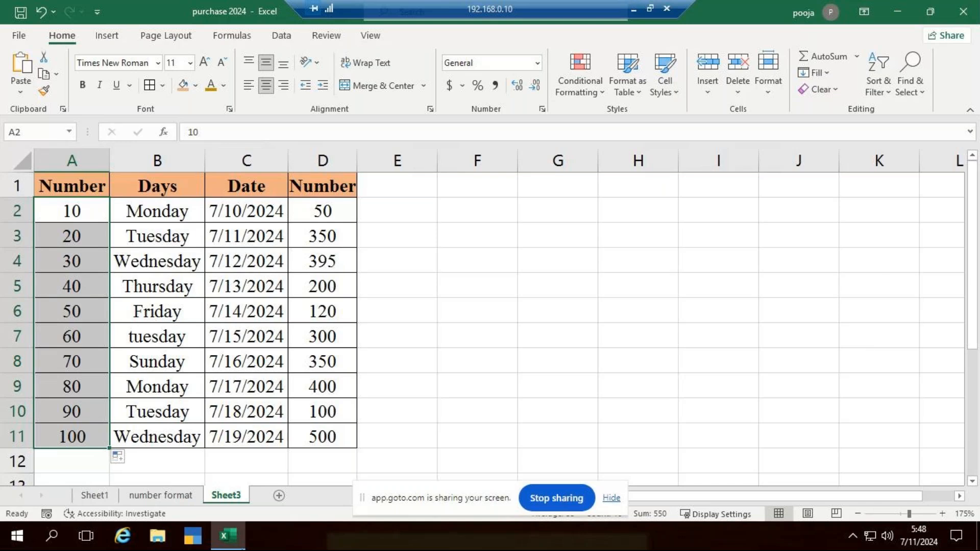
Apply a three-color scale to A2:A11, shading low values green, middle values yellow and high values red, and inspect both ends
{"action": "left_click", "coordinate": [601, 93]}
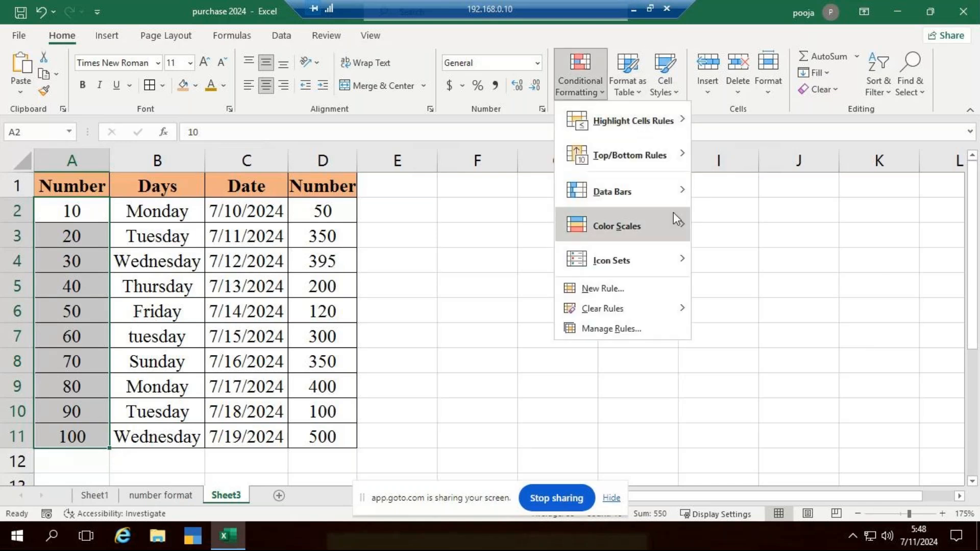
{"action": "mouse_move", "coordinate": [673, 212]}
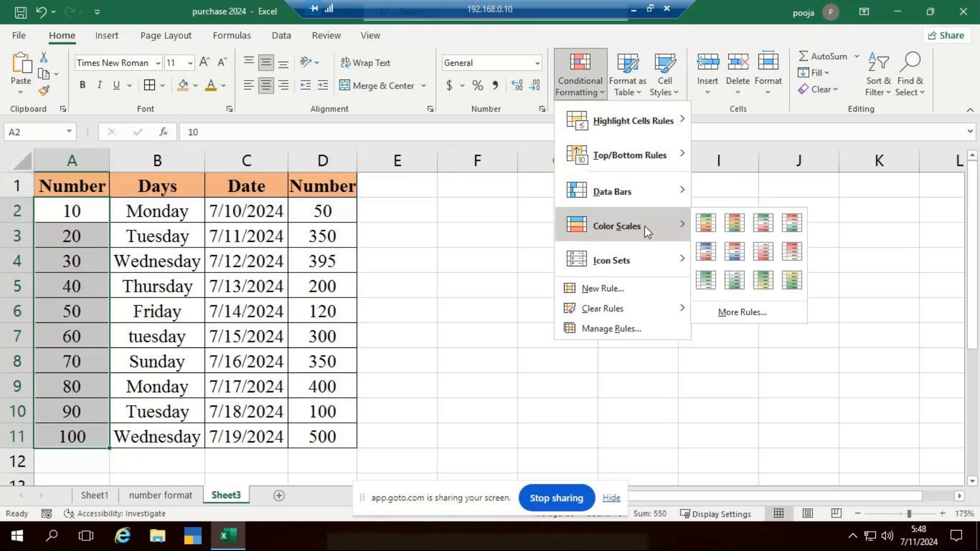
{"action": "left_click", "coordinate": [760, 227]}
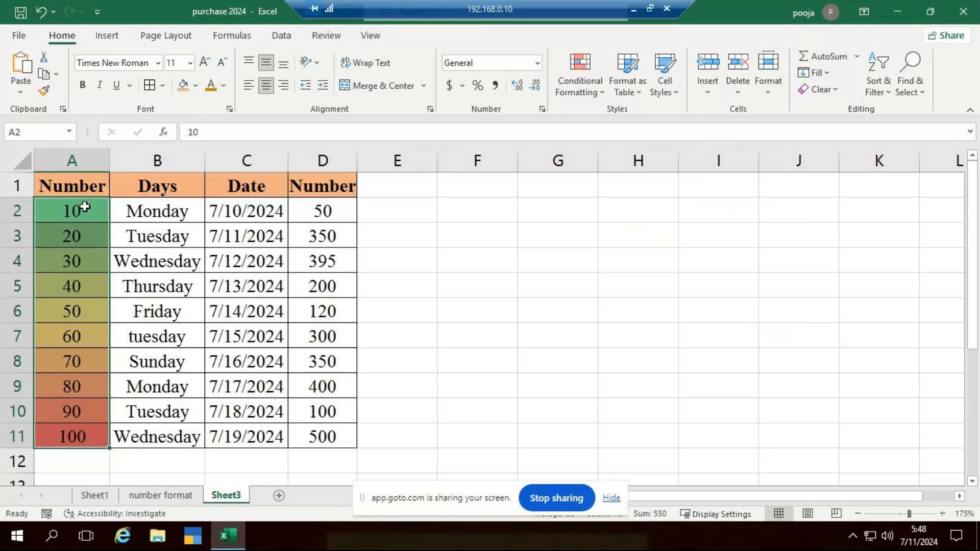
{"action": "left_click_drag", "start_coordinate": [85, 207], "coordinate": [104, 275]}
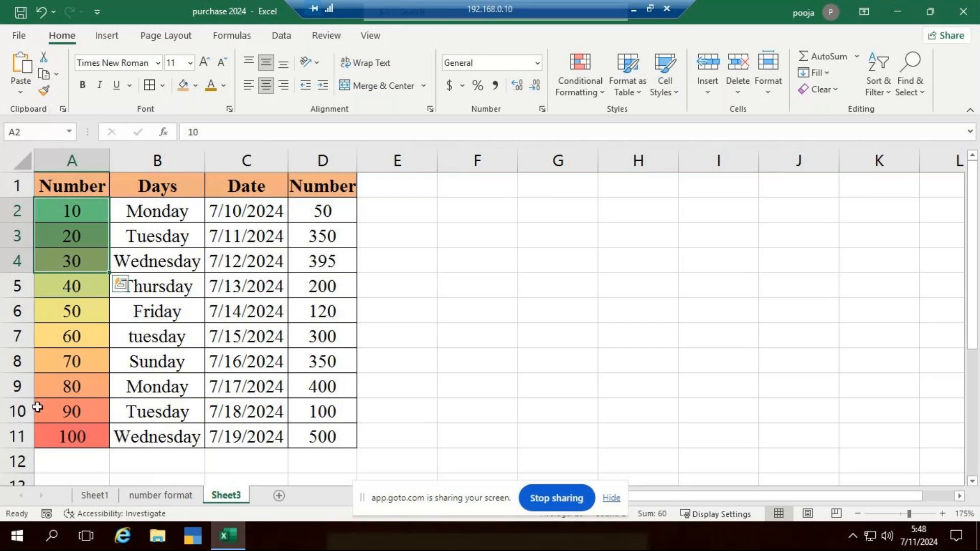
{"action": "left_click_drag", "start_coordinate": [69, 397], "coordinate": [46, 432]}
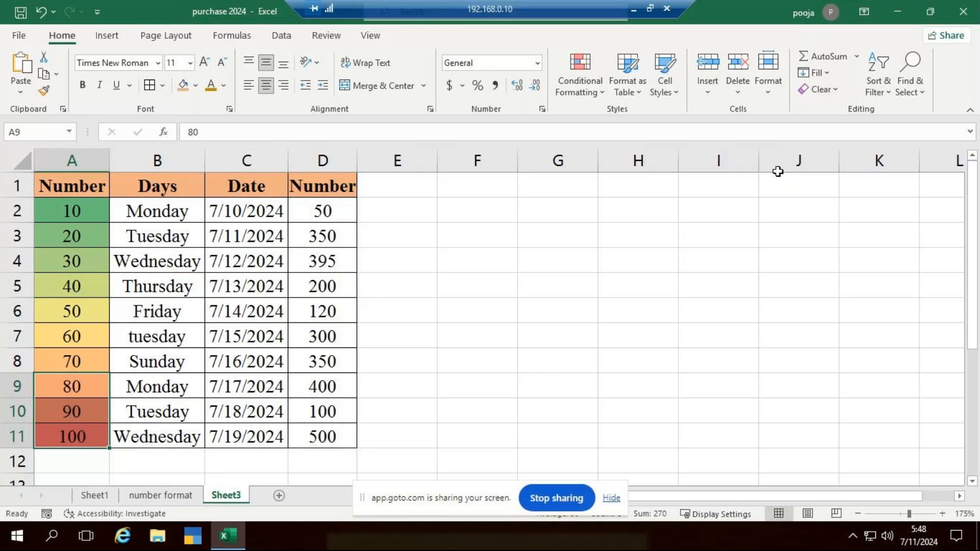
Clear the conditional formatting rules from the selected cells A9:A11 only
{"action": "left_click", "coordinate": [587, 90]}
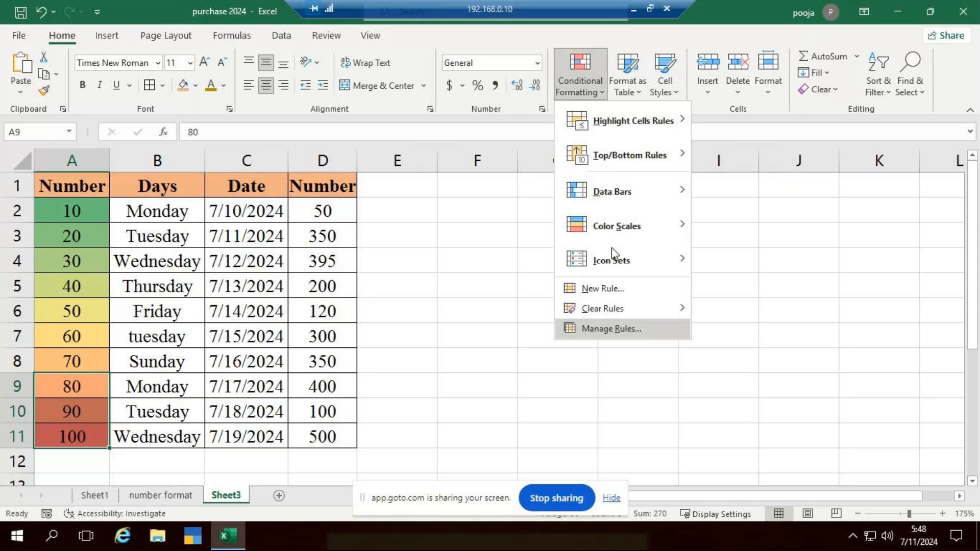
{"action": "mouse_move", "coordinate": [634, 226]}
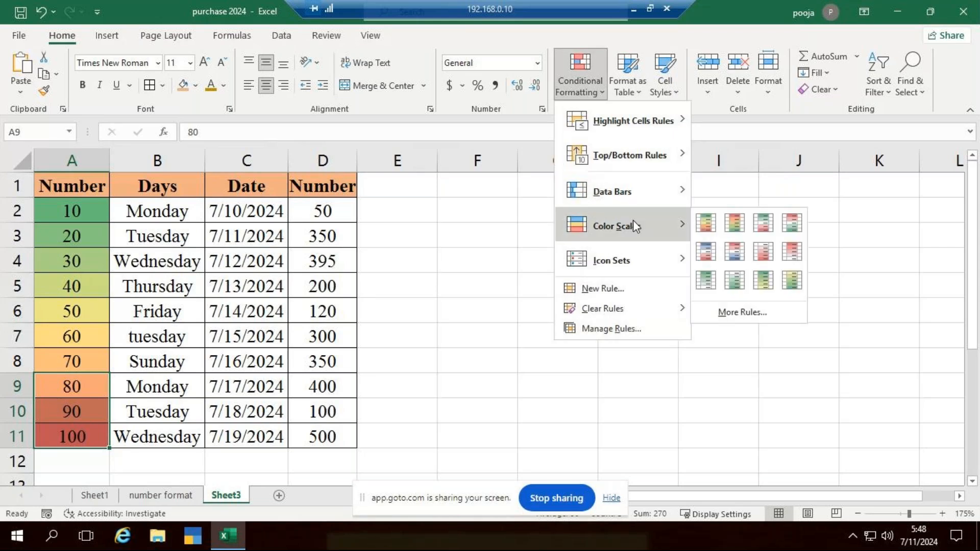
{"action": "left_click", "coordinate": [682, 379]}
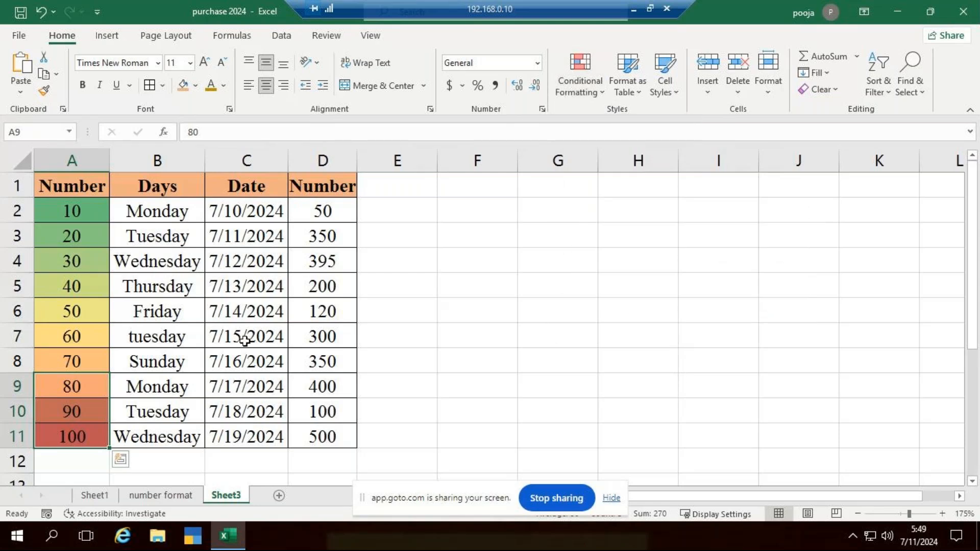
{"action": "left_click", "coordinate": [578, 87]}
{"action": "mouse_move", "coordinate": [657, 264]}
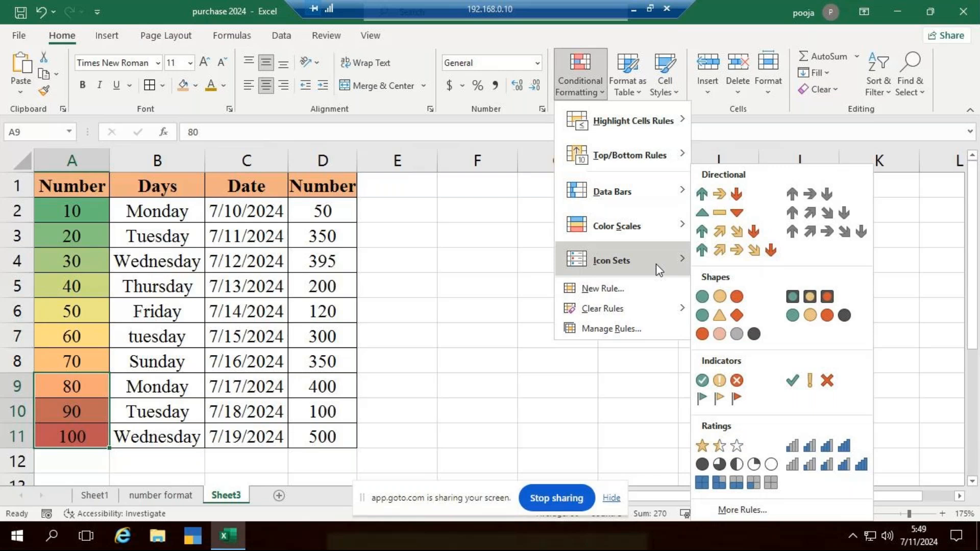
{"action": "mouse_move", "coordinate": [673, 311]}
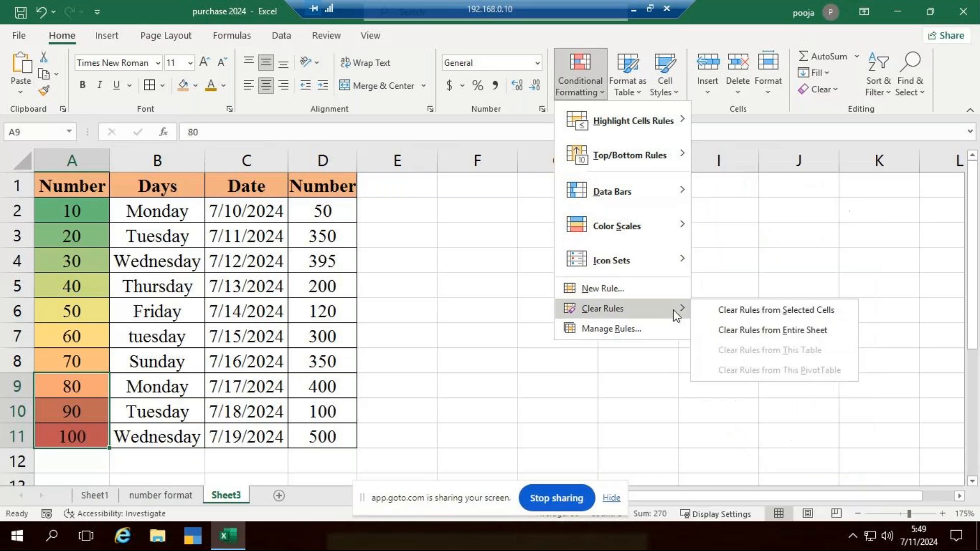
{"action": "left_click", "coordinate": [749, 309]}
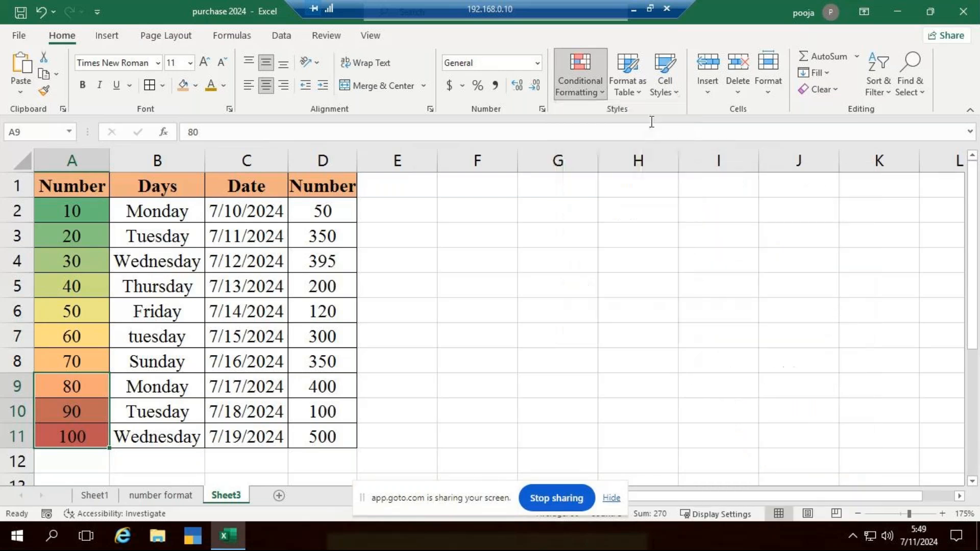
Clear the remaining color scale from the numbers in A2:A8
{"action": "left_click", "coordinate": [601, 91]}
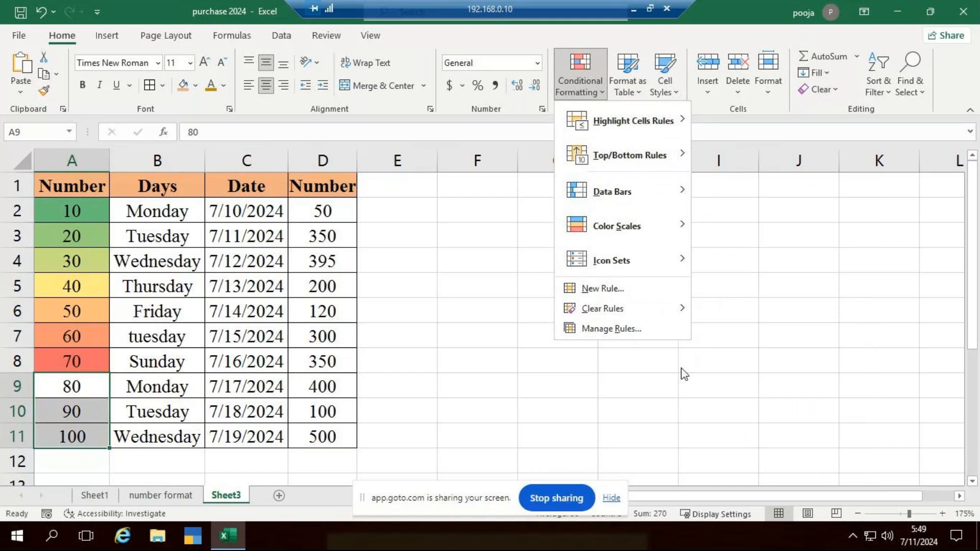
{"action": "left_click", "coordinate": [727, 401]}
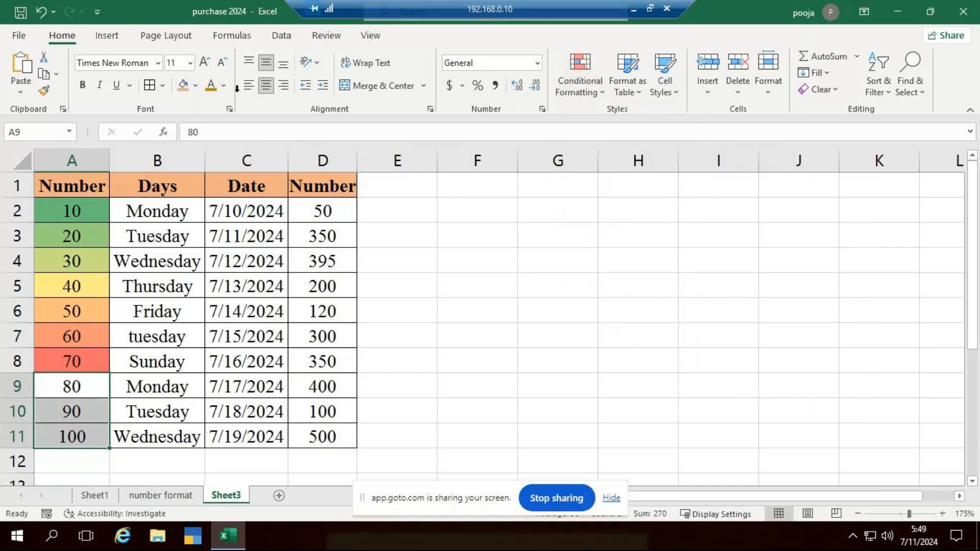
{"action": "left_click", "coordinate": [575, 95]}
{"action": "mouse_move", "coordinate": [685, 311]}
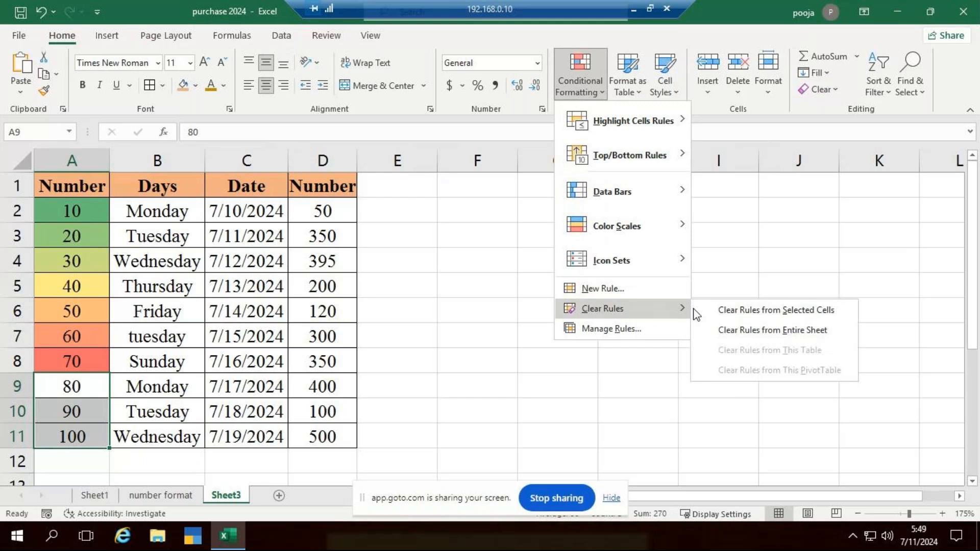
{"action": "left_click", "coordinate": [752, 312]}
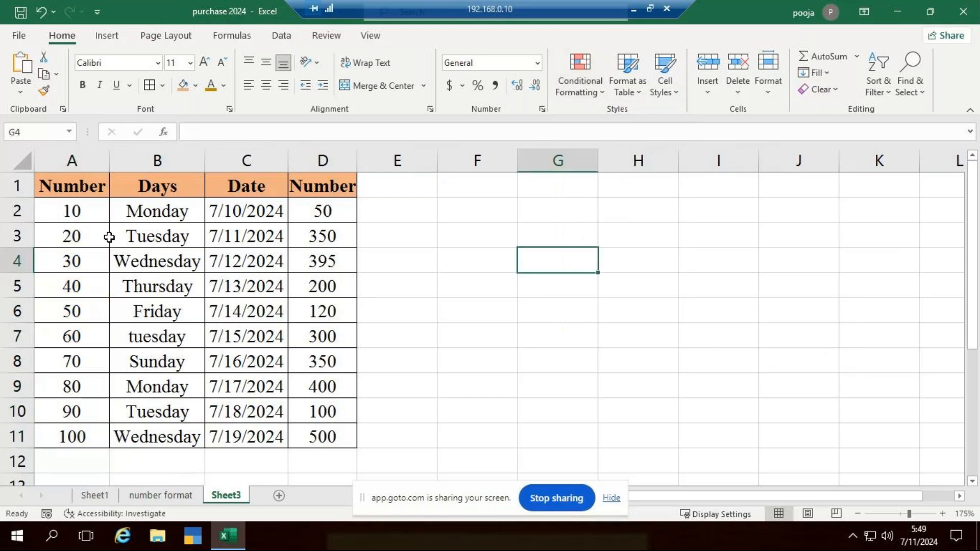
Apply the uncircled check mark, exclamation mark and cross icon set to the numbers in A2:A11
{"action": "left_click_drag", "start_coordinate": [72, 211], "coordinate": [82, 437]}
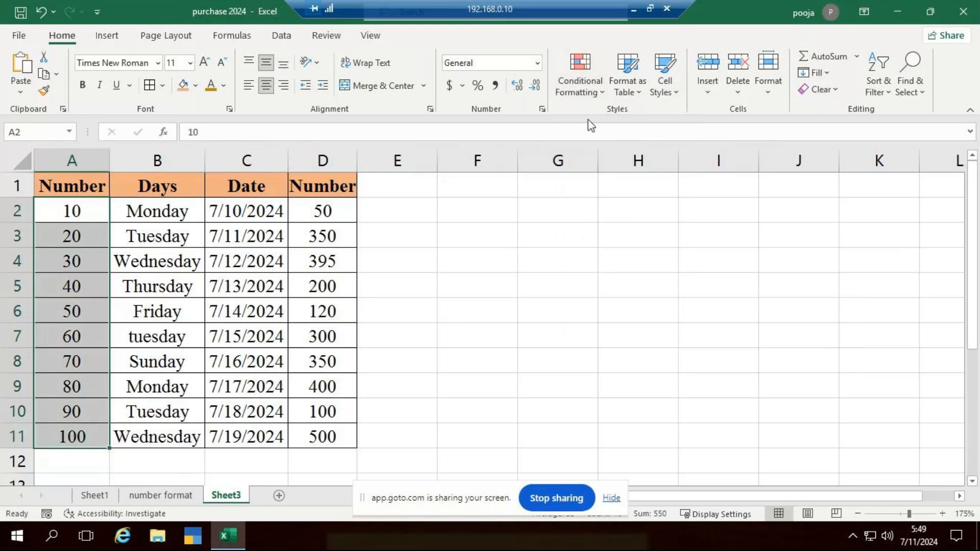
{"action": "left_click", "coordinate": [593, 101]}
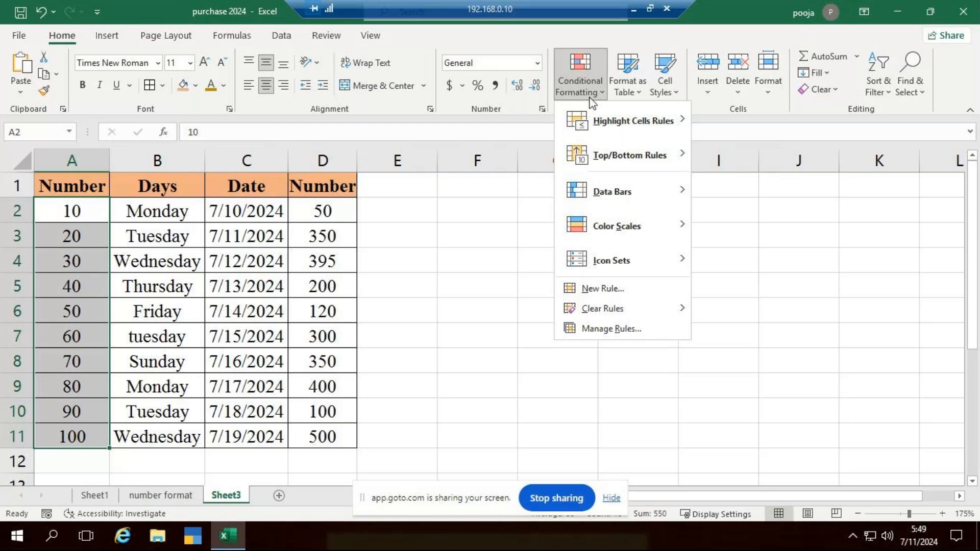
{"action": "mouse_move", "coordinate": [679, 265]}
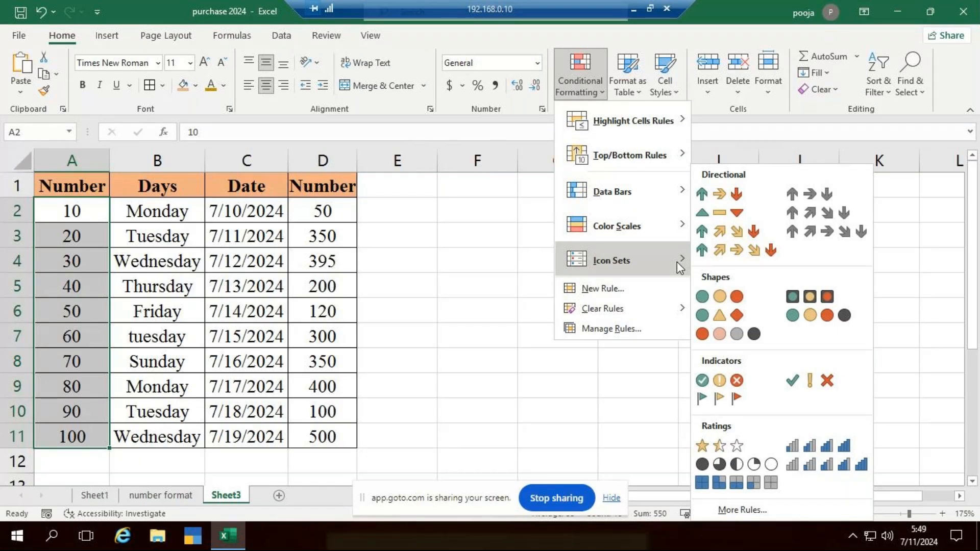
{"action": "left_click", "coordinate": [810, 384]}
{"action": "left_click", "coordinate": [464, 327]}
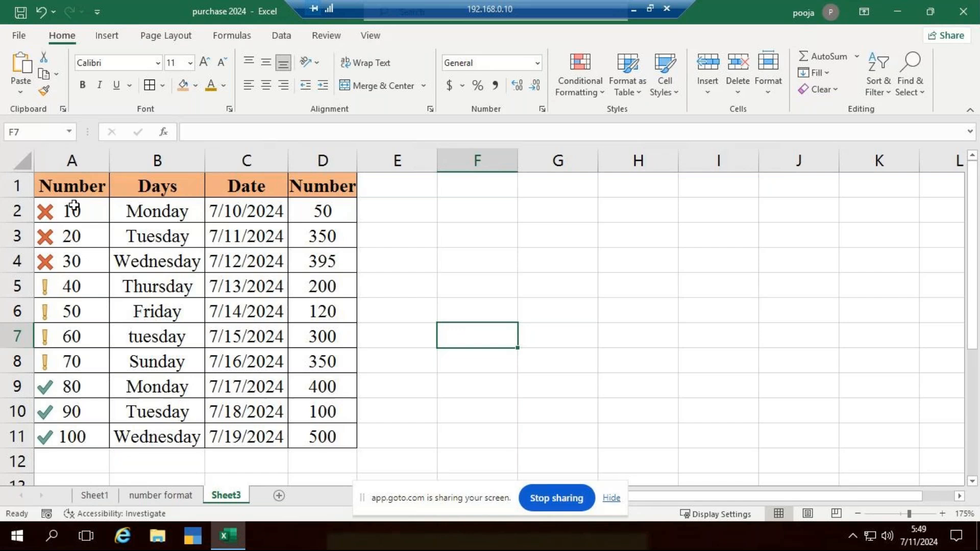
Switch the icon set on A2:A11 to the three rimmed traffic lights
{"action": "left_click_drag", "start_coordinate": [76, 221], "coordinate": [90, 428]}
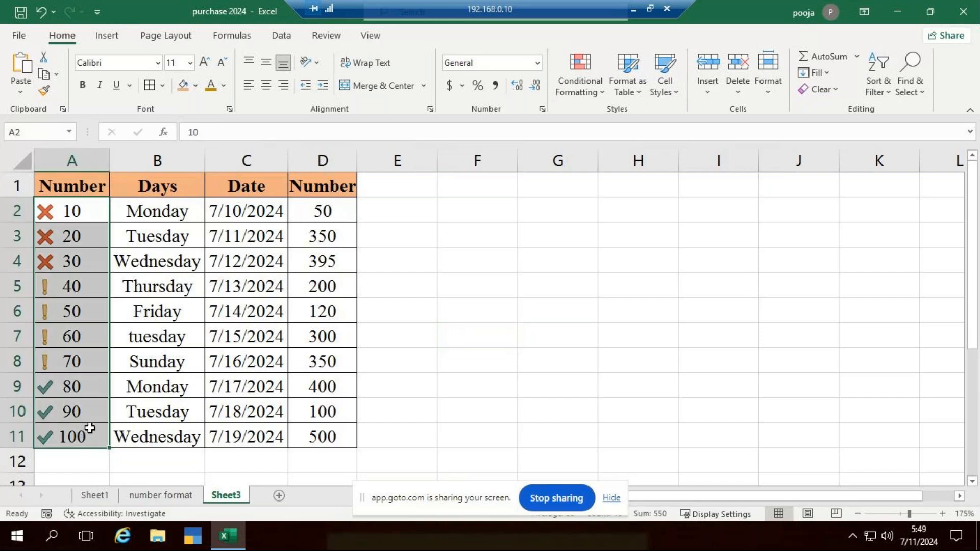
{"action": "left_click", "coordinate": [603, 97]}
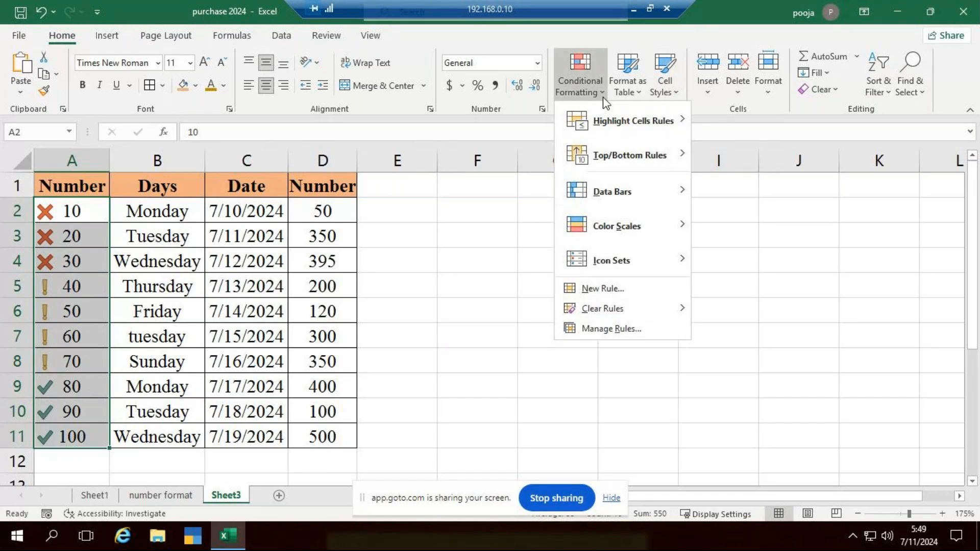
{"action": "left_click", "coordinate": [805, 306]}
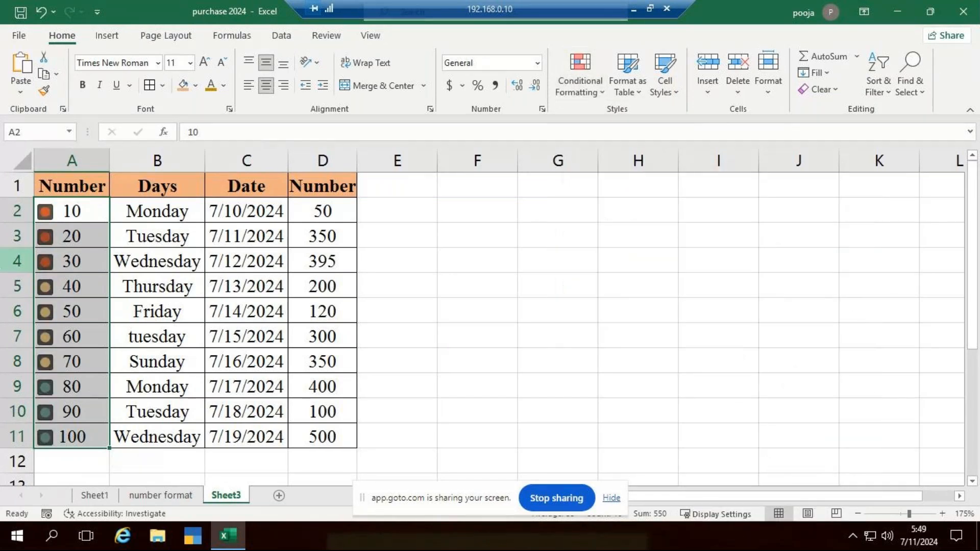
Examine how the traffic light icons group the numbers in column A and review the other available icon sets
{"action": "left_click", "coordinate": [74, 212]}
{"action": "left_click", "coordinate": [68, 292]}
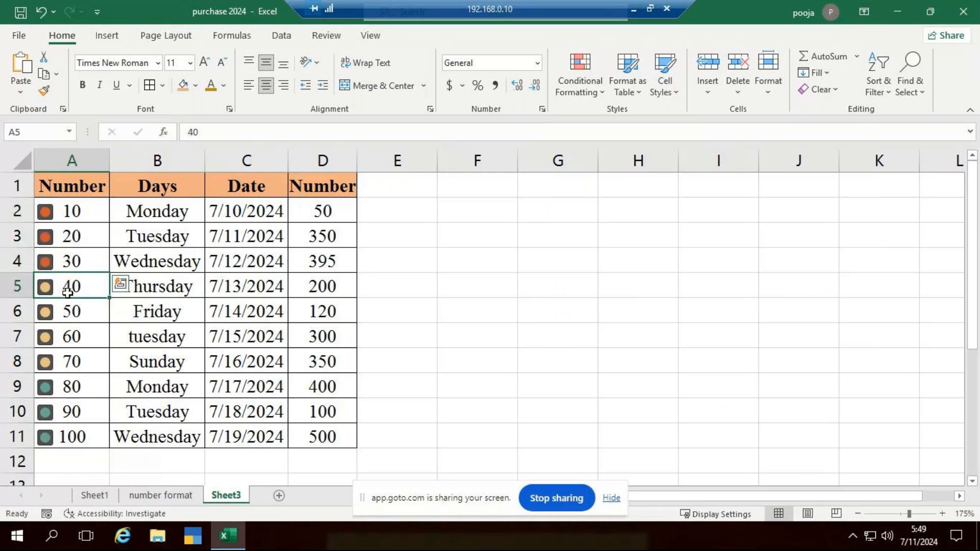
{"action": "left_click_drag", "start_coordinate": [68, 293], "coordinate": [71, 399]}
{"action": "left_click", "coordinate": [71, 425]}
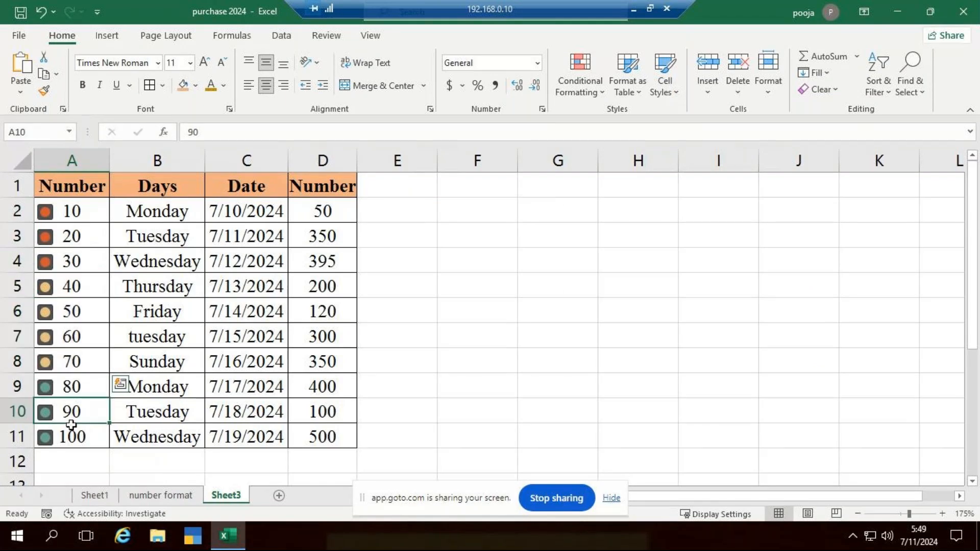
{"action": "left_click", "coordinate": [638, 361]}
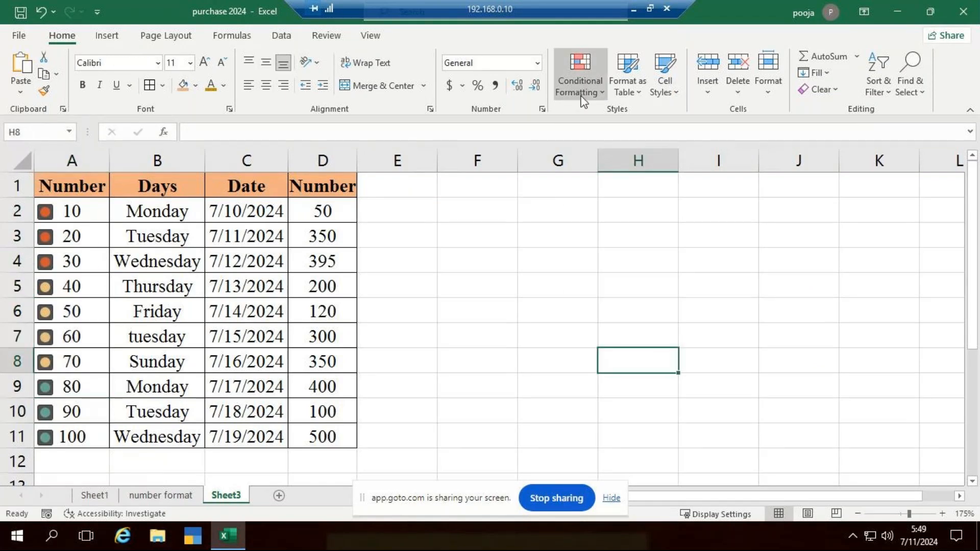
{"action": "left_click", "coordinate": [577, 82]}
{"action": "mouse_move", "coordinate": [638, 259]}
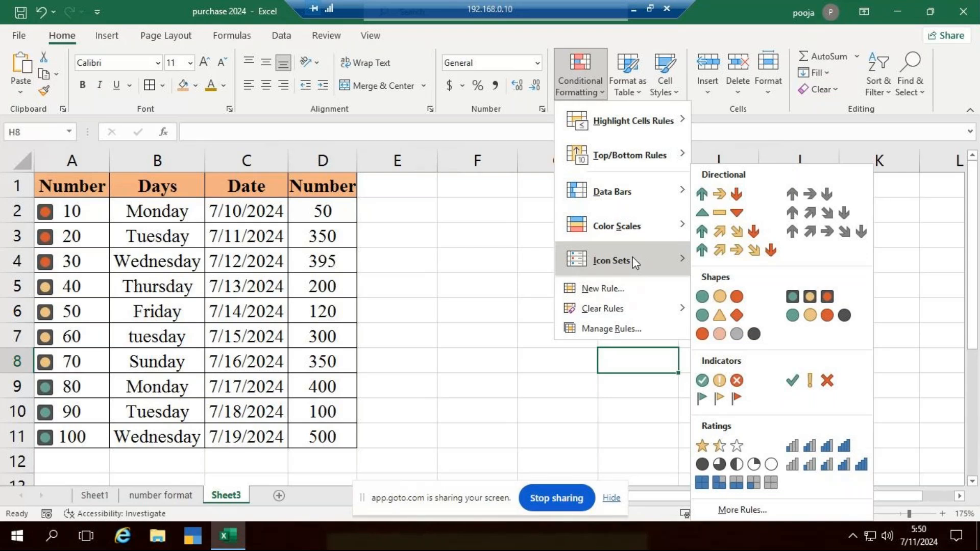
{"action": "left_click", "coordinate": [543, 361]}
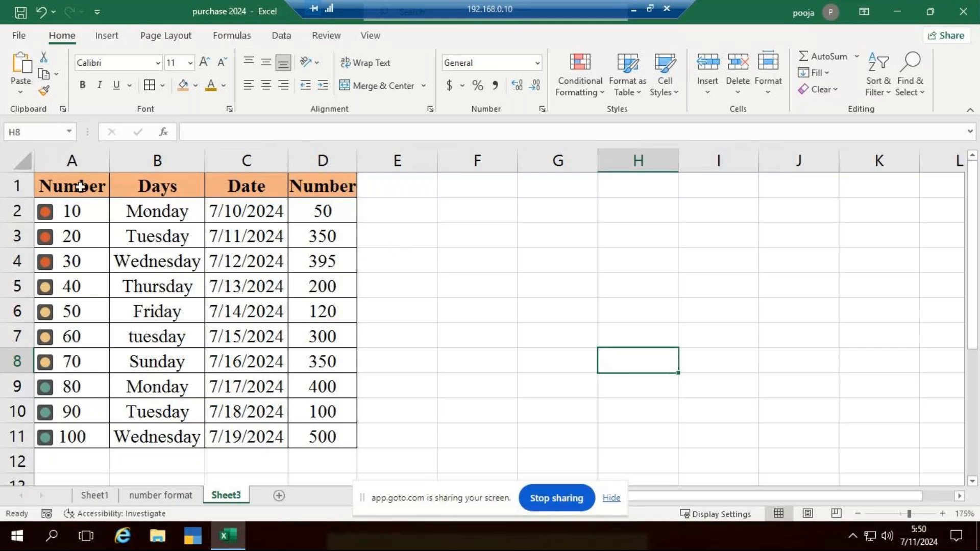
Clear all conditional formatting, including the traffic light icons, from the entire sheet
{"action": "left_click_drag", "start_coordinate": [77, 187], "coordinate": [345, 432]}
{"action": "left_click", "coordinate": [581, 86]}
{"action": "mouse_move", "coordinate": [681, 306]}
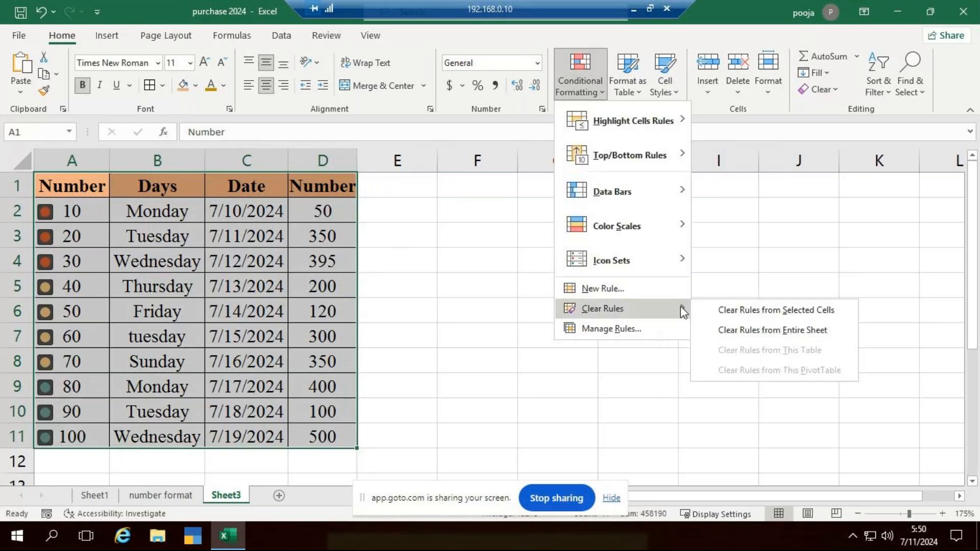
{"action": "left_click", "coordinate": [753, 330]}
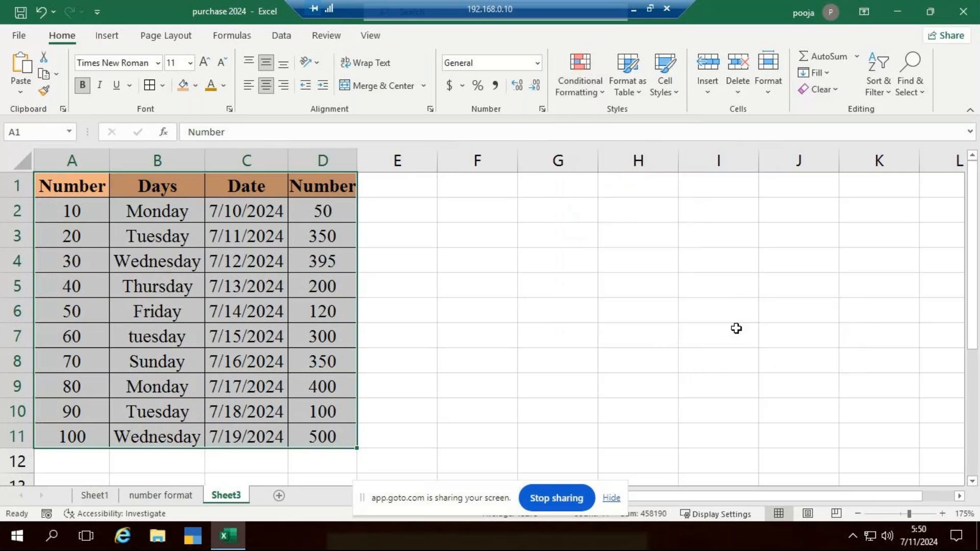
{"action": "left_click", "coordinate": [664, 352]}
Remove the orange fill from the header cells A1:D1
{"action": "left_click_drag", "start_coordinate": [106, 186], "coordinate": [322, 188]}
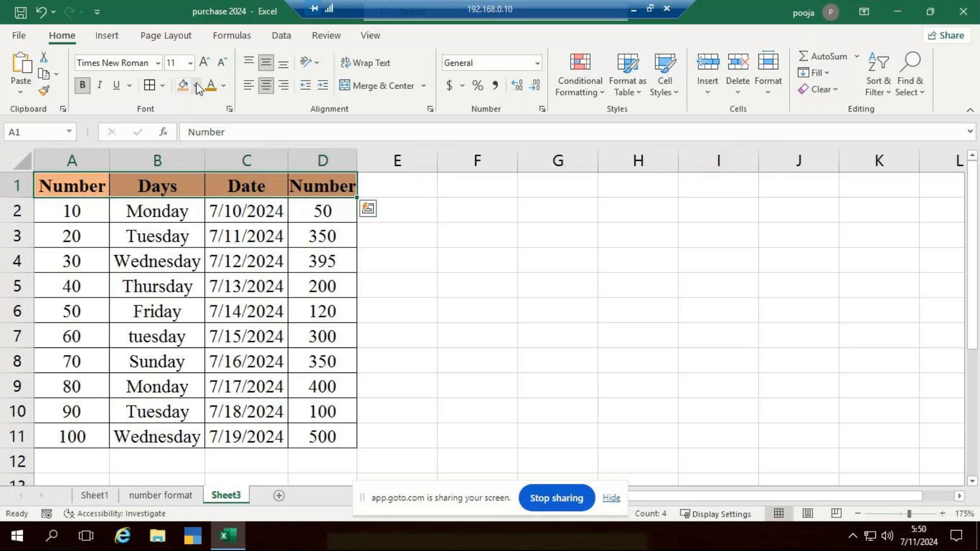
{"action": "left_click", "coordinate": [197, 86]}
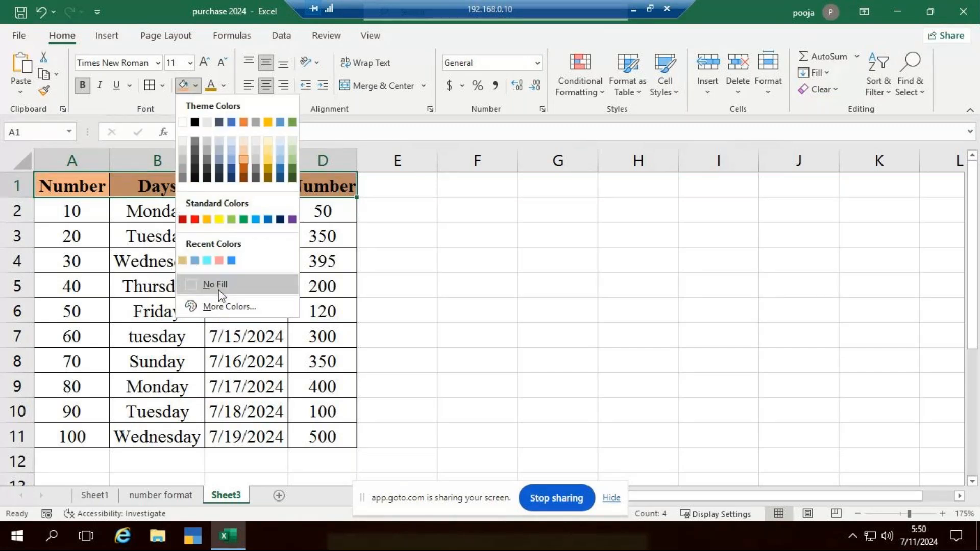
{"action": "left_click", "coordinate": [212, 285]}
{"action": "left_click", "coordinate": [558, 310]}
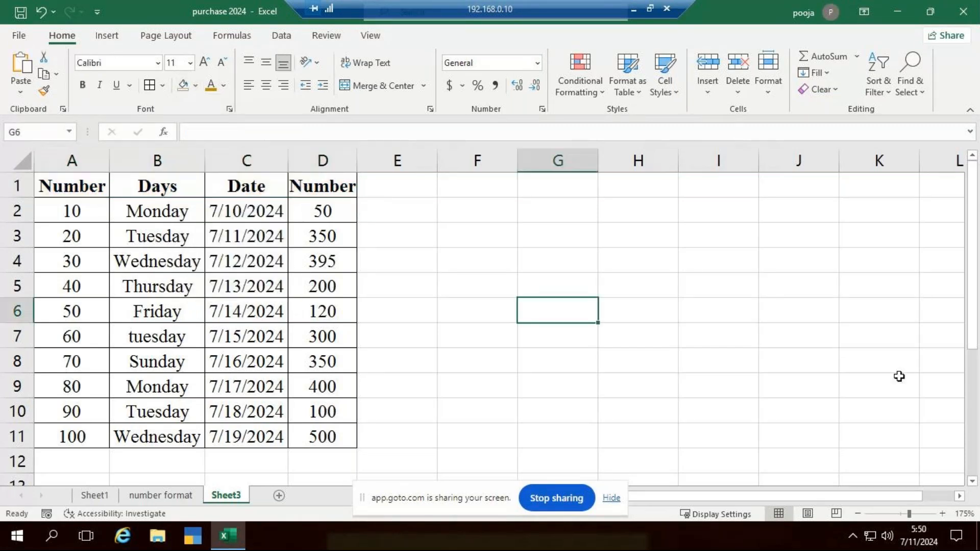
{"action": "left_click", "coordinate": [822, 361]}
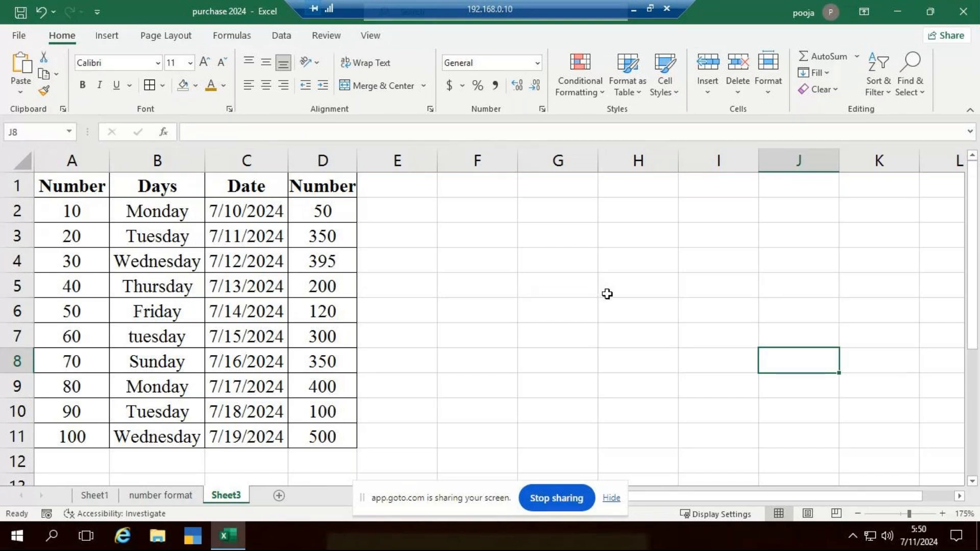
Convert the range A1:D11 on Sheet3 into a table with headers
{"action": "left_click_drag", "start_coordinate": [82, 187], "coordinate": [319, 436]}
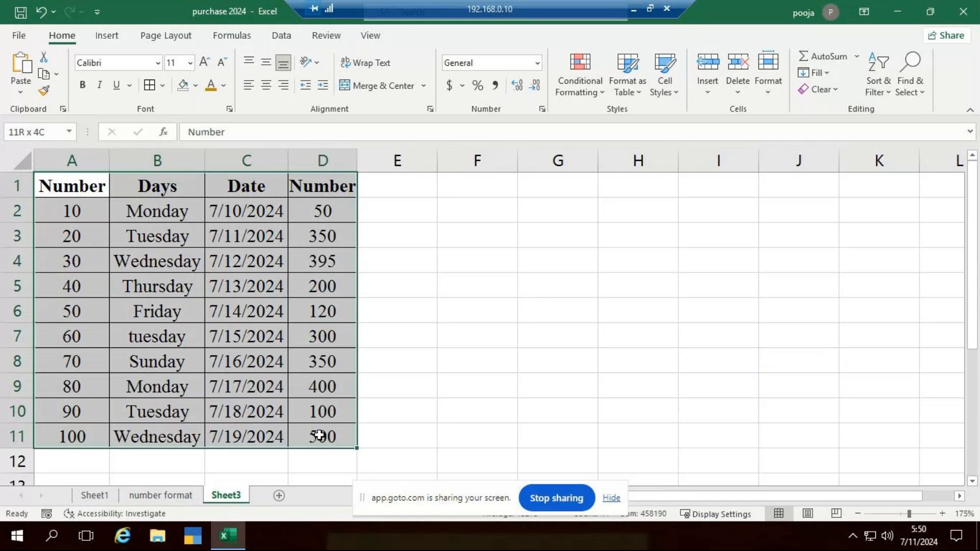
{"action": "left_click_drag", "start_coordinate": [319, 436], "coordinate": [320, 436]}
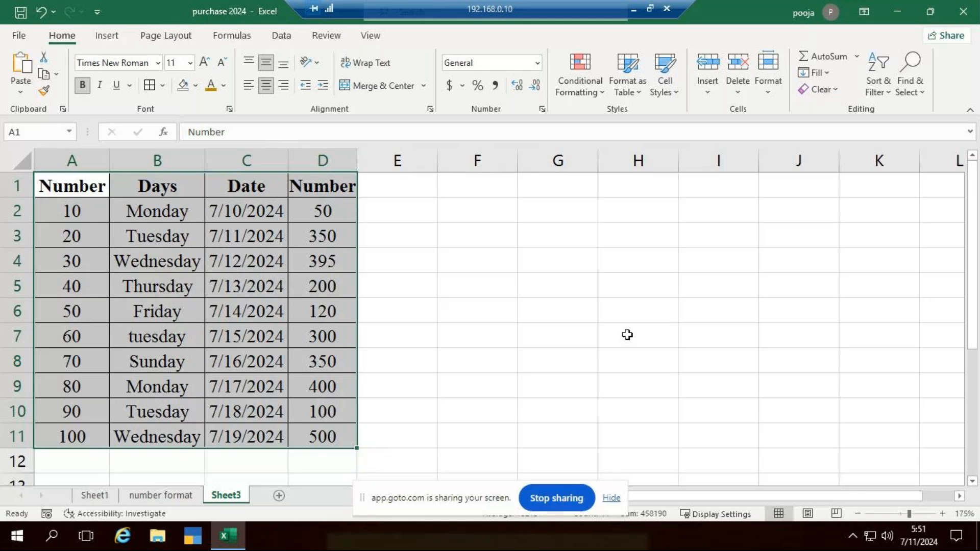
{"action": "key", "text": "ctrl+t"}
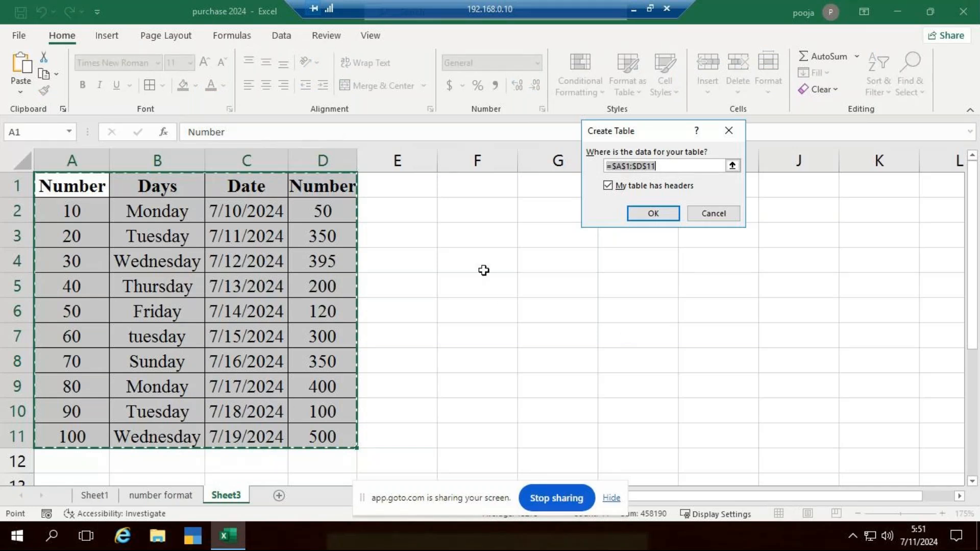
{"action": "left_click_drag", "start_coordinate": [648, 140], "coordinate": [611, 220]}
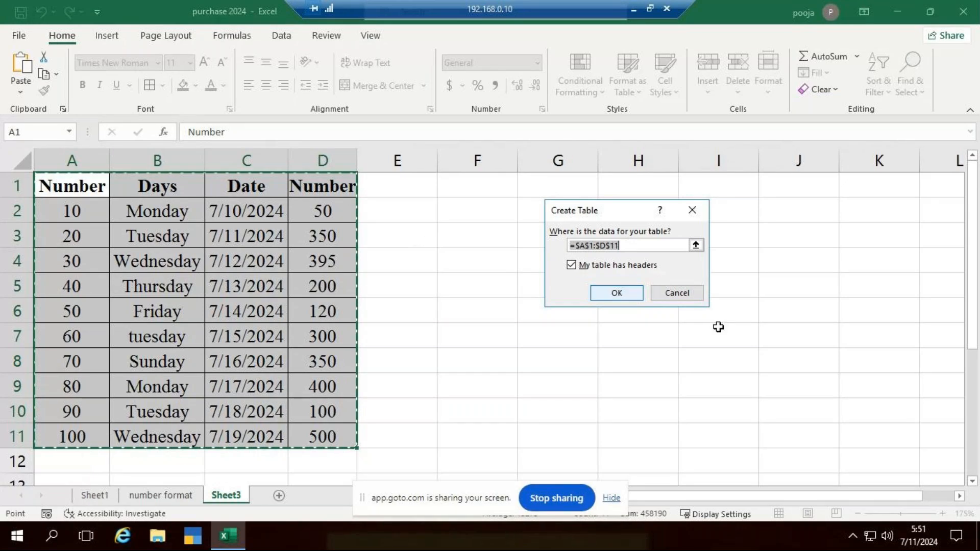
{"action": "left_click", "coordinate": [616, 298]}
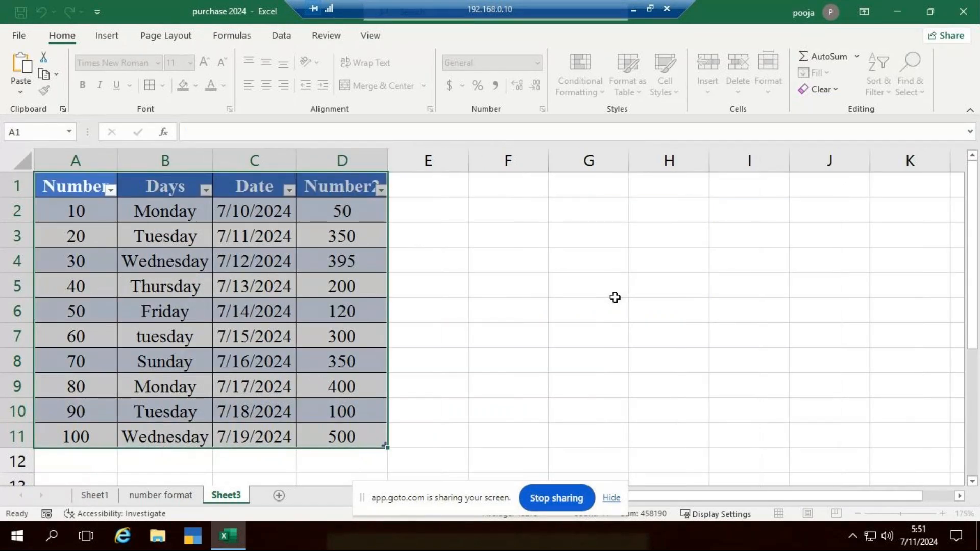
{"action": "left_click", "coordinate": [568, 301]}
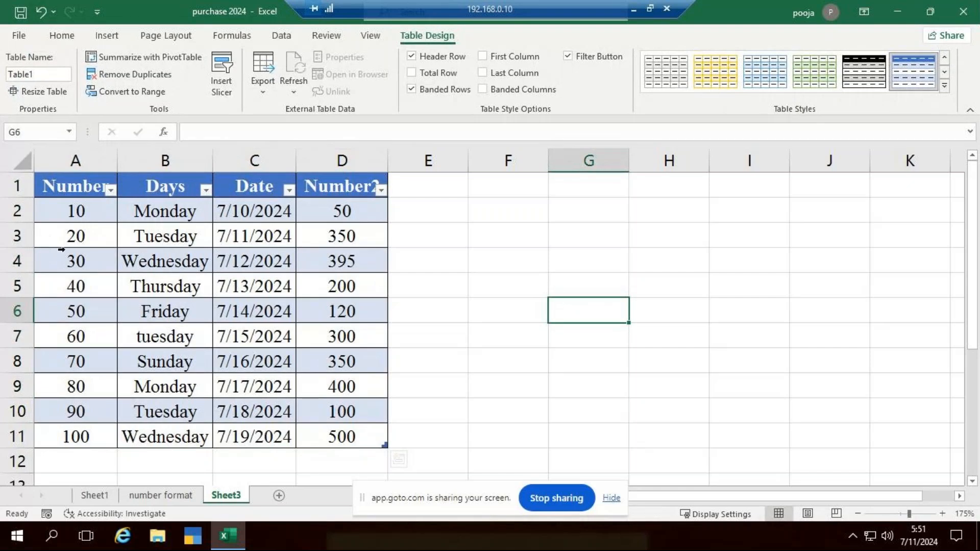
Apply the dark gold table style with a black header row to the table
{"action": "left_click", "coordinate": [185, 290]}
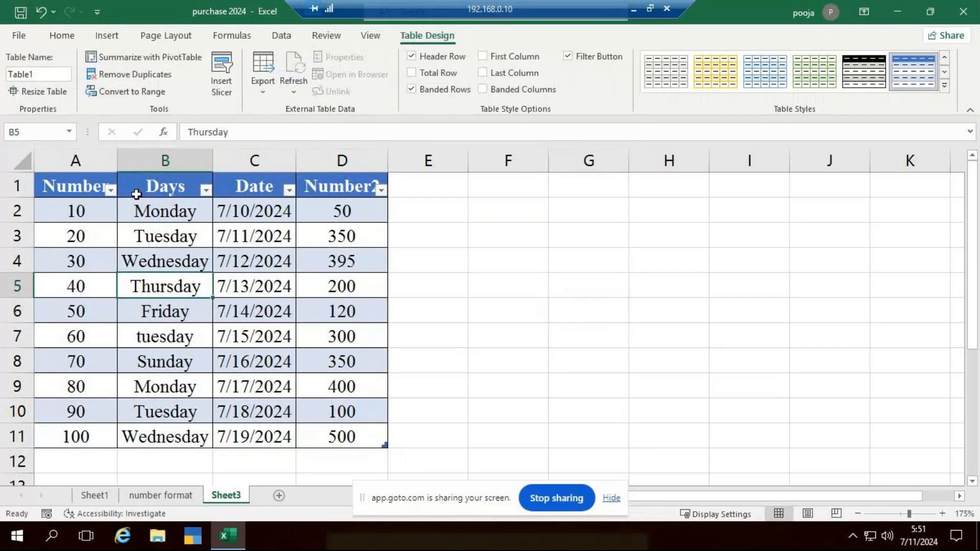
{"action": "left_click", "coordinate": [74, 36]}
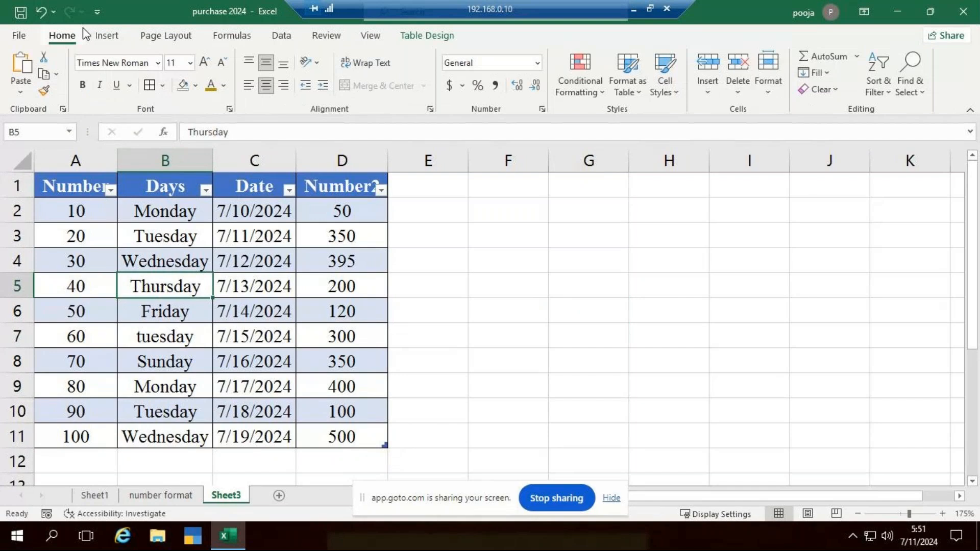
{"action": "left_click", "coordinate": [634, 92]}
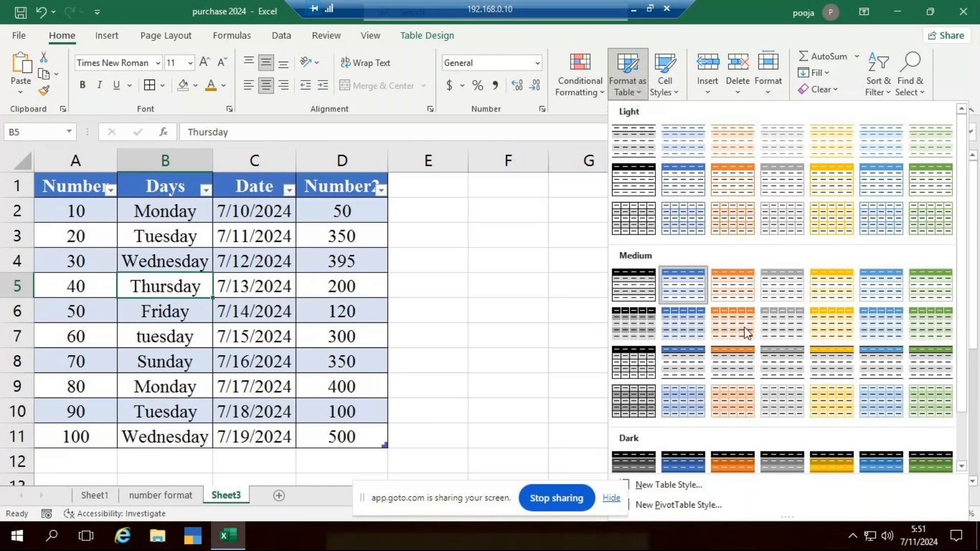
{"action": "scroll", "coordinate": [747, 333], "scroll_direction": "down", "scroll_amount": 2}
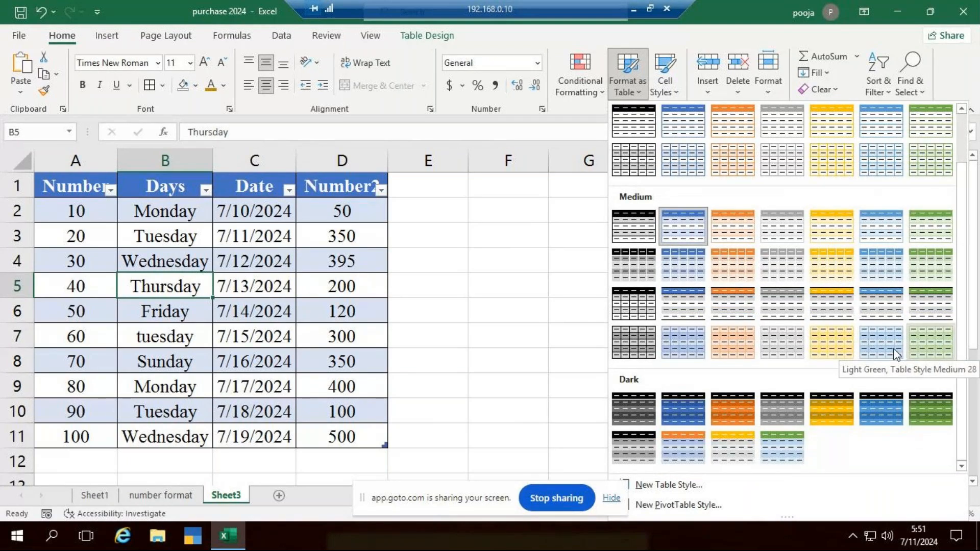
{"action": "left_click", "coordinate": [840, 407]}
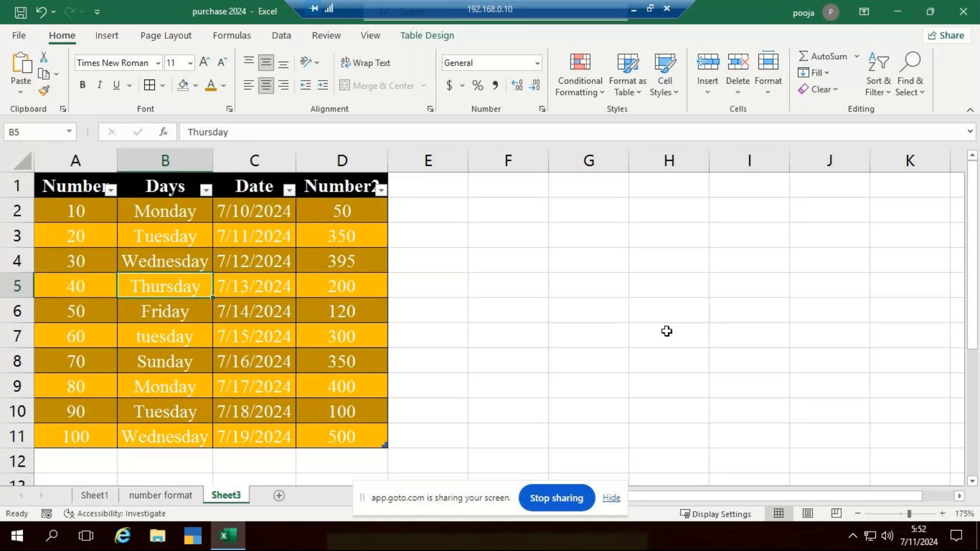
Undo the dark gold table style and the table conversion of A1:D11
{"action": "key", "text": "ctrl+z"}
{"action": "key", "text": "ctrl+z"}
{"action": "key", "text": "ctrl+z"}
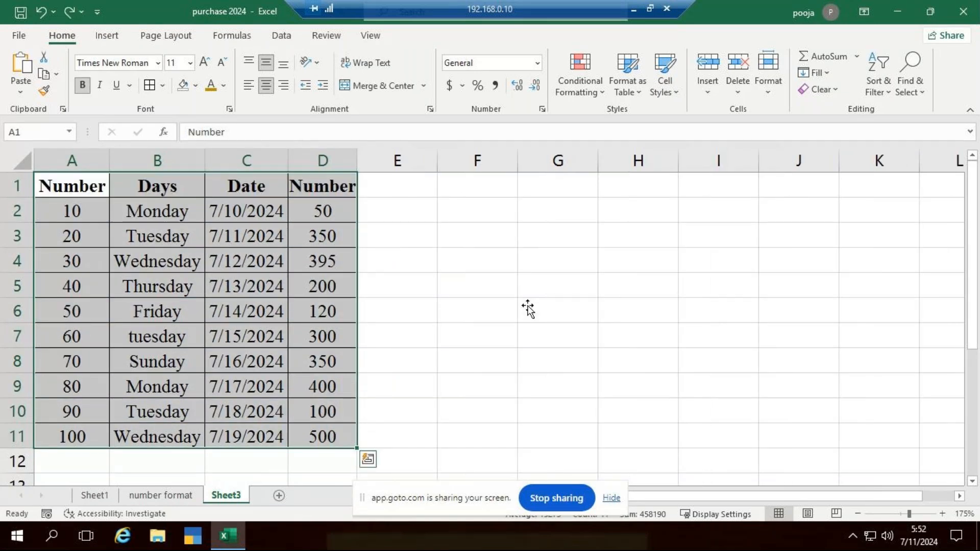
{"action": "left_click", "coordinate": [528, 309]}
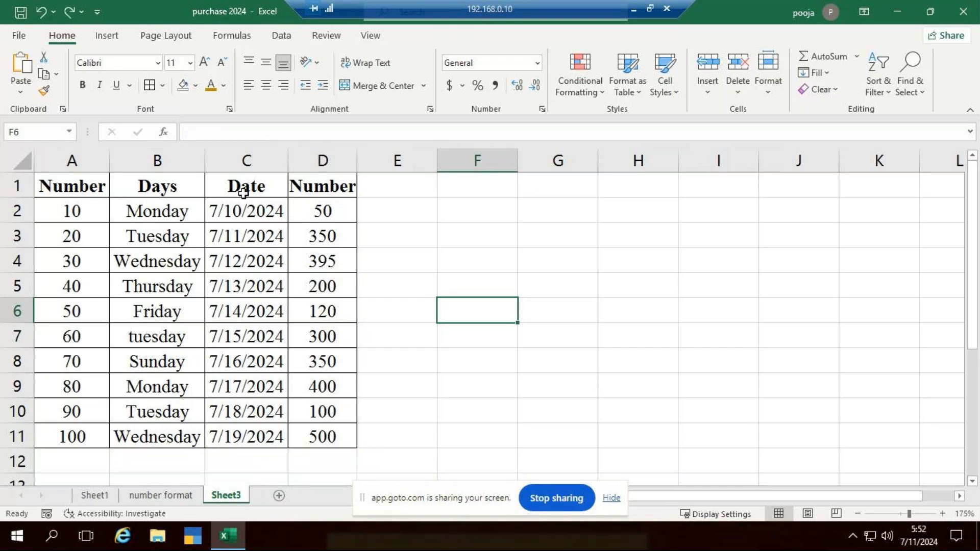
Create a table from A1:D11 again, using the first row as headers
{"action": "left_click_drag", "start_coordinate": [77, 188], "coordinate": [323, 435]}
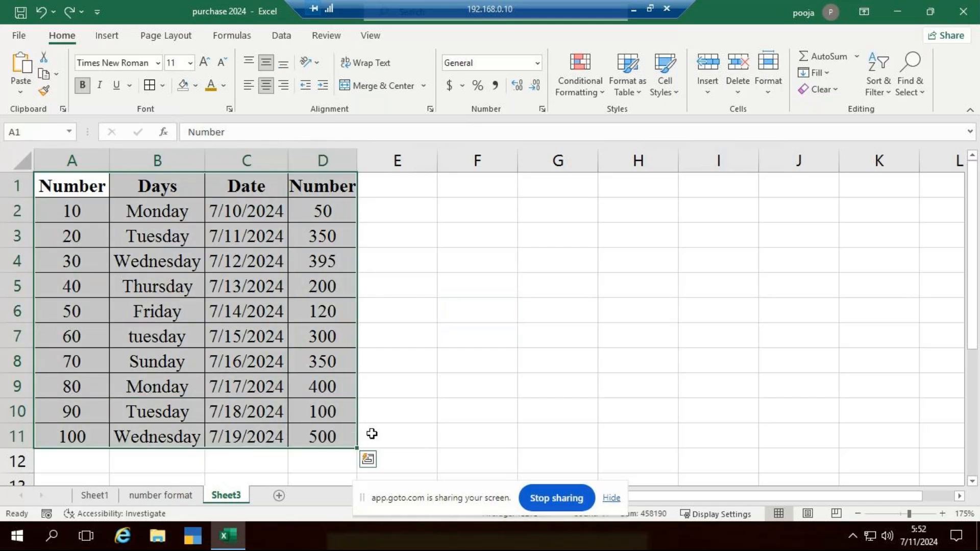
{"action": "key", "text": "ctrl+t"}
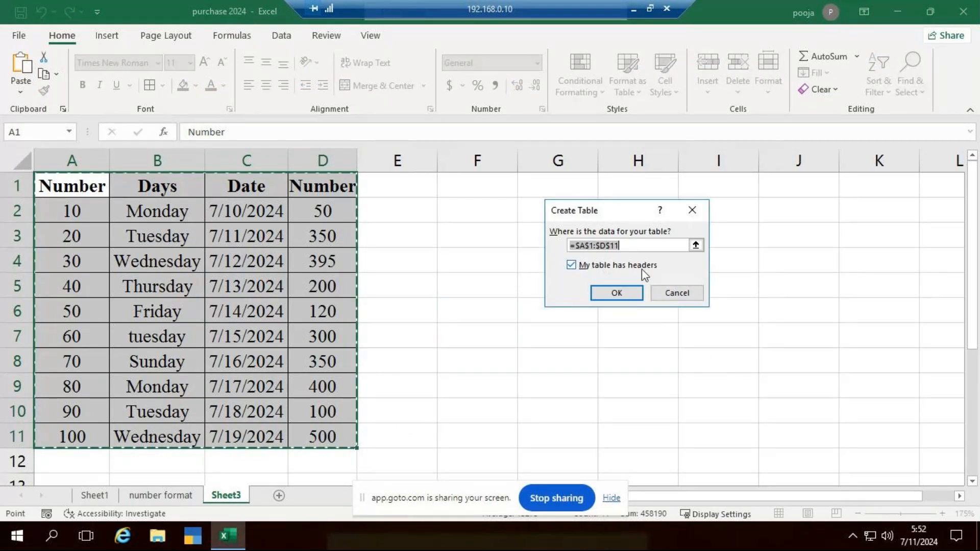
{"action": "left_click", "coordinate": [627, 294]}
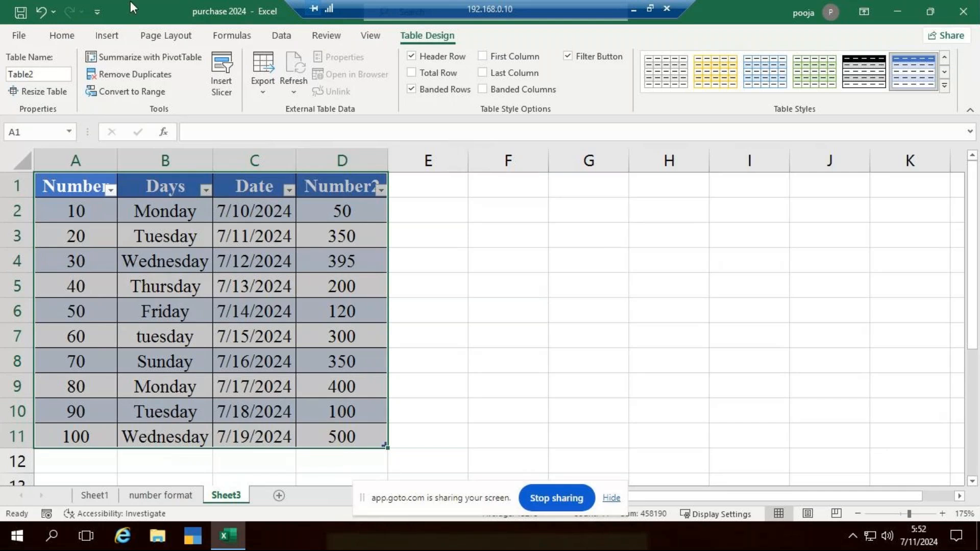
Apply the table style from the Dark group with a gold header row and gray banded rows to the table
{"action": "left_click", "coordinate": [62, 35]}
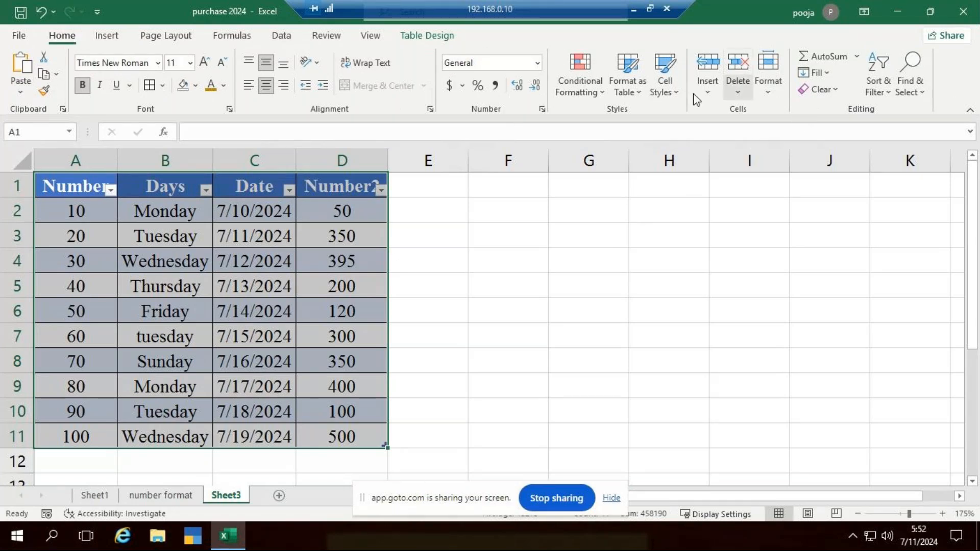
{"action": "left_click", "coordinate": [635, 90]}
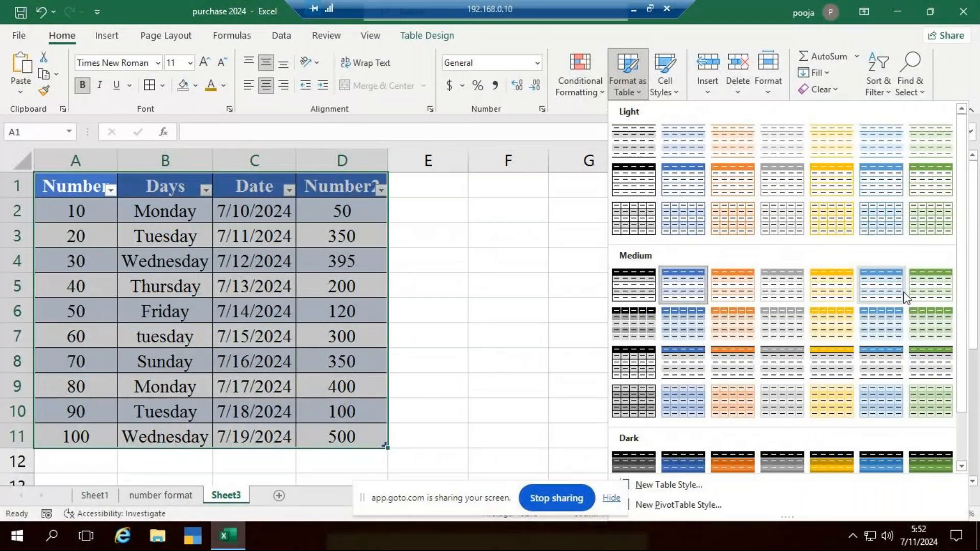
{"action": "scroll", "coordinate": [906, 298], "scroll_direction": "down", "scroll_amount": 2}
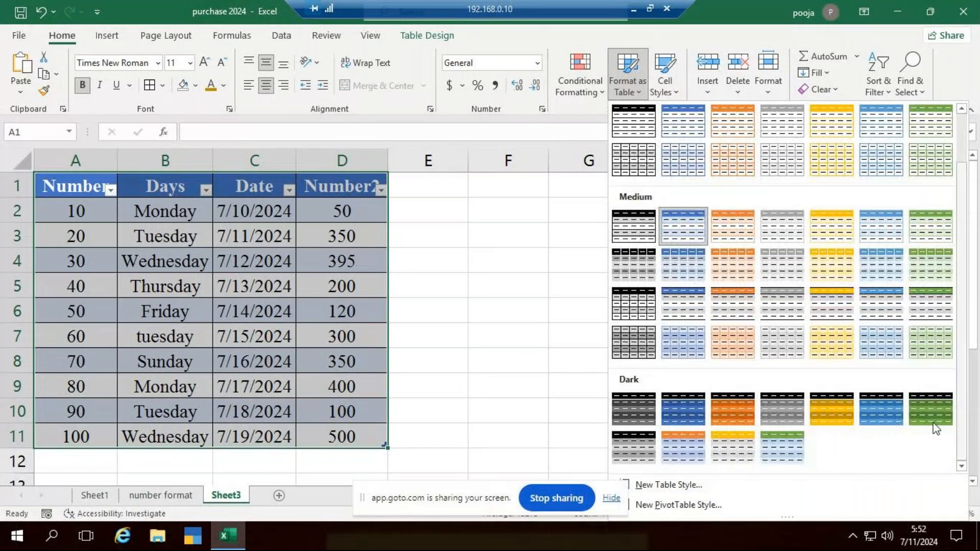
{"action": "left_click", "coordinate": [732, 446]}
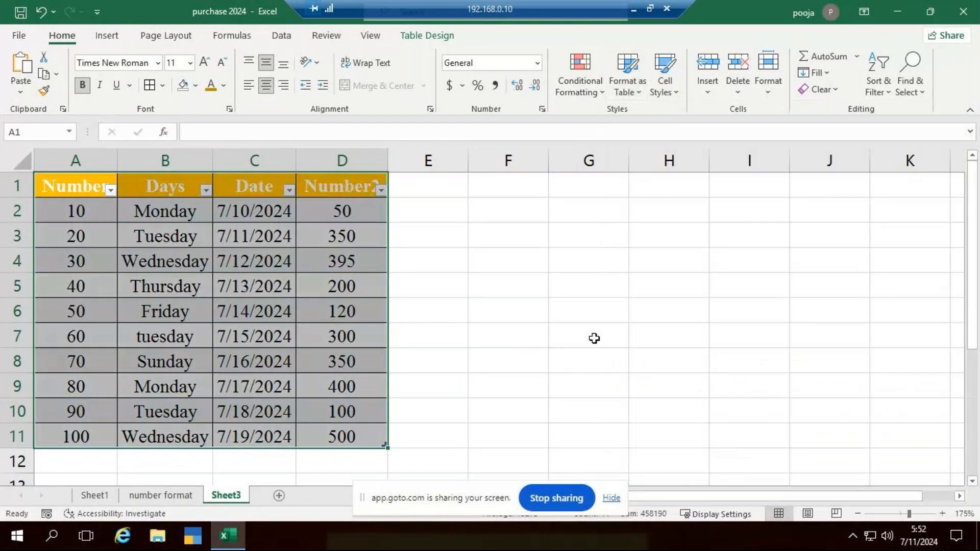
{"action": "left_click", "coordinate": [529, 310]}
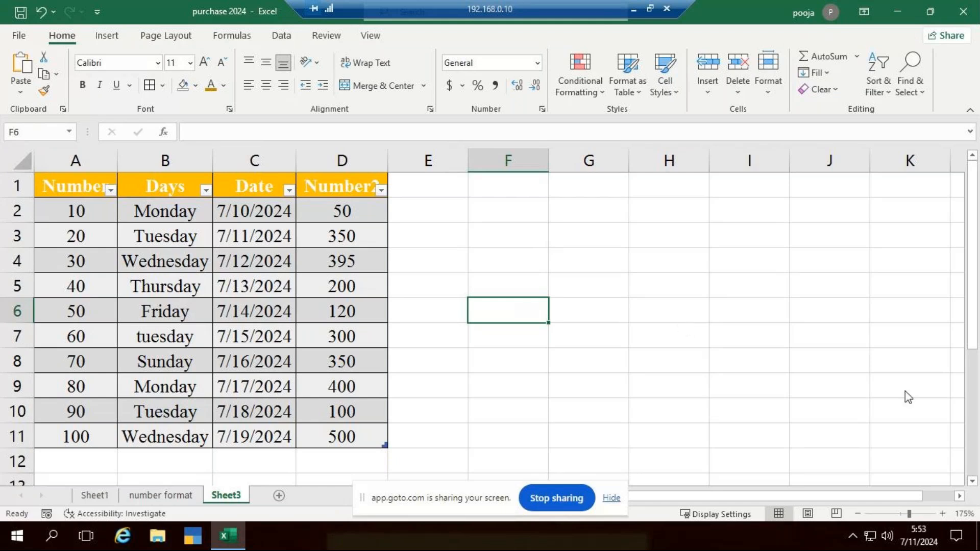
Rename the table as data_1
{"action": "left_click", "coordinate": [65, 175]}
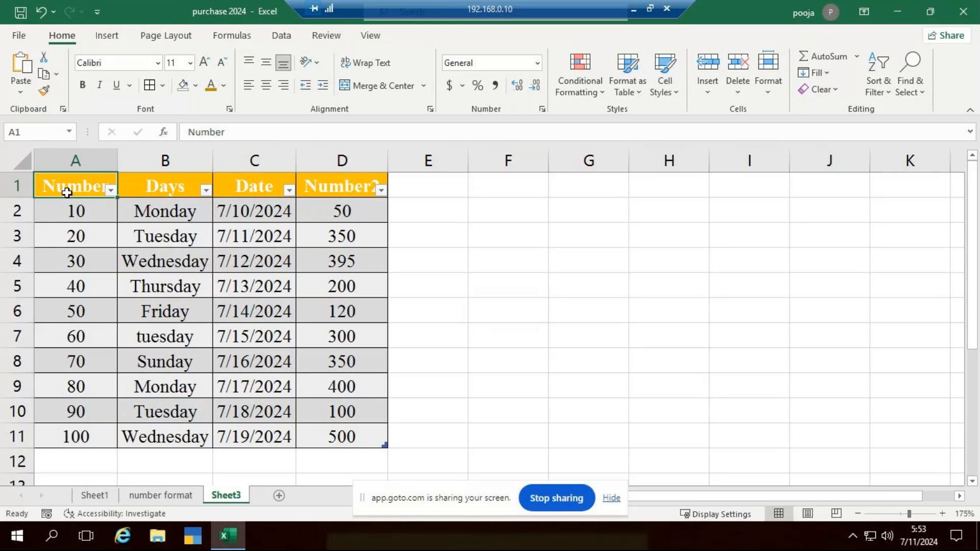
{"action": "key", "text": "ctrl+a"}
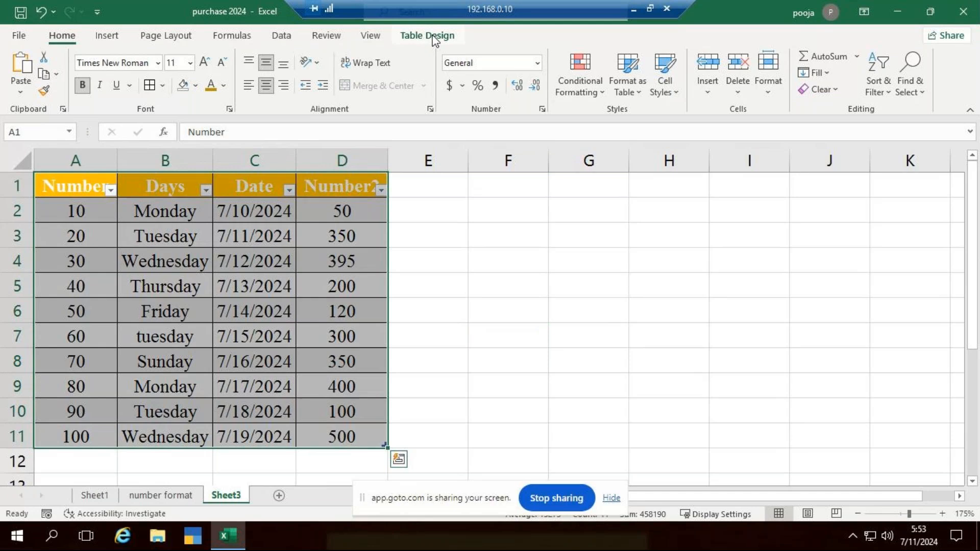
{"action": "left_click", "coordinate": [434, 37]}
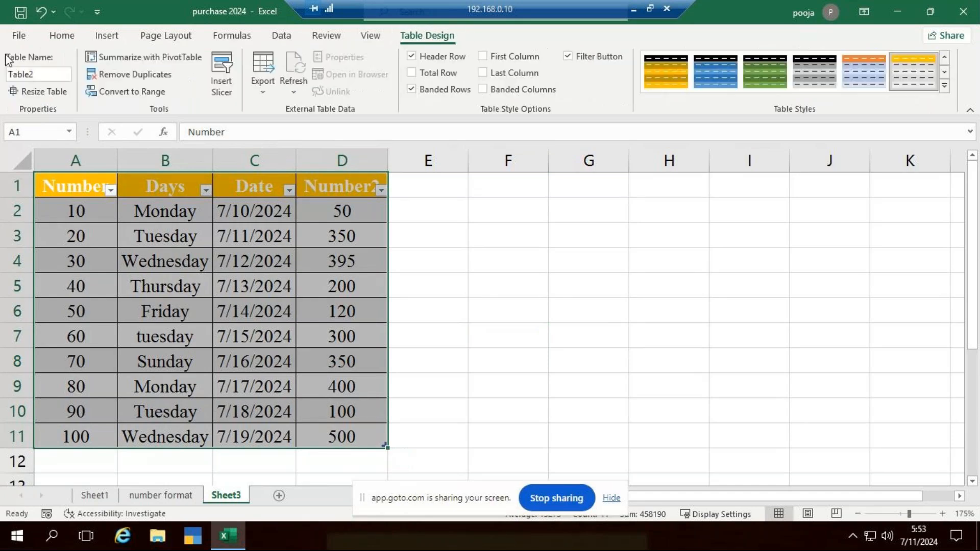
{"action": "left_click", "coordinate": [41, 73]}
{"action": "key", "text": "ctrl+a"}
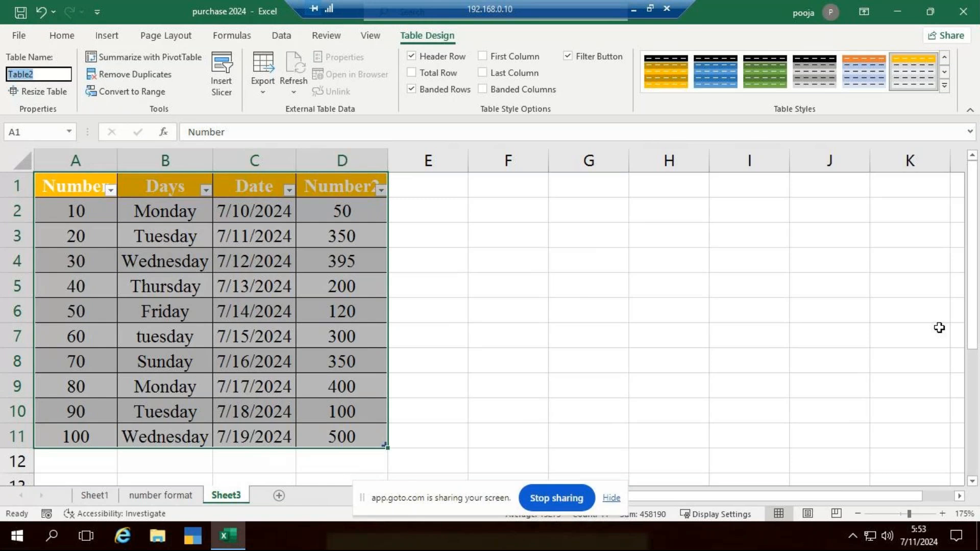
{"action": "type", "text": "data_1"}
{"action": "left_click", "coordinate": [577, 271]}
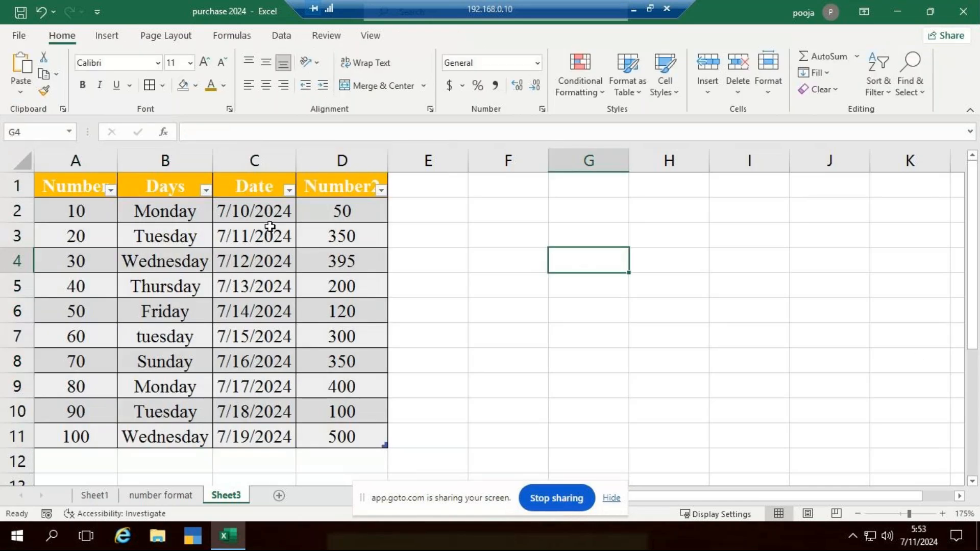
{"action": "left_click", "coordinate": [74, 187]}
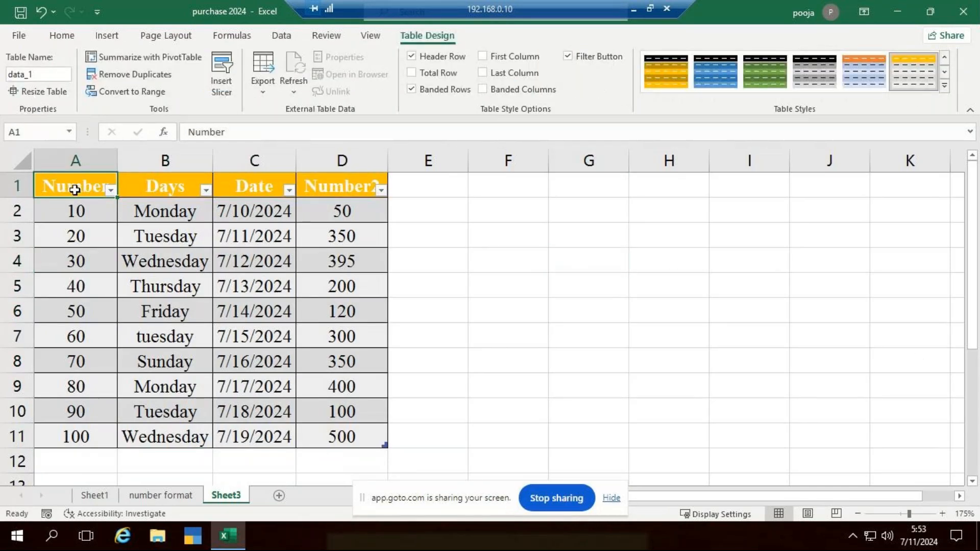
{"action": "key", "text": "ctrl+a"}
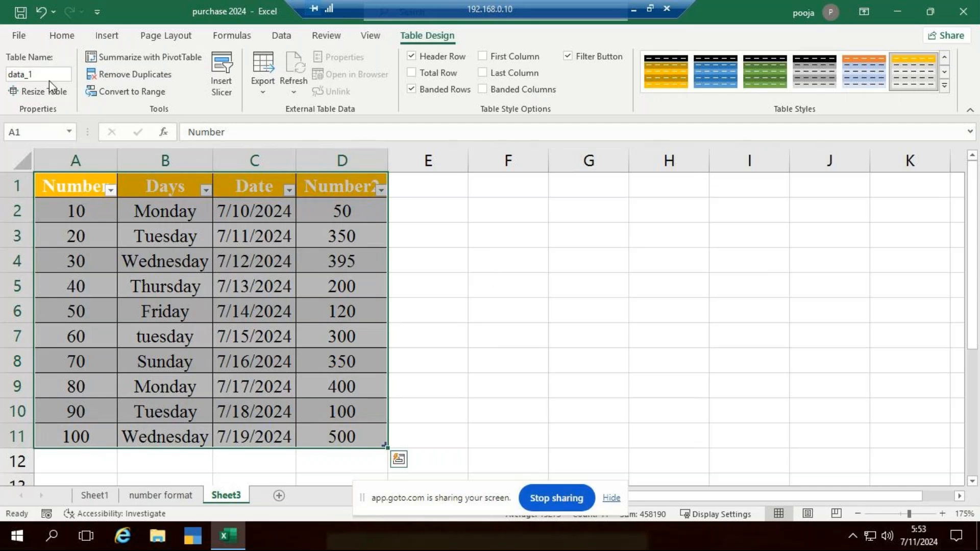
{"action": "left_click", "coordinate": [571, 317]}
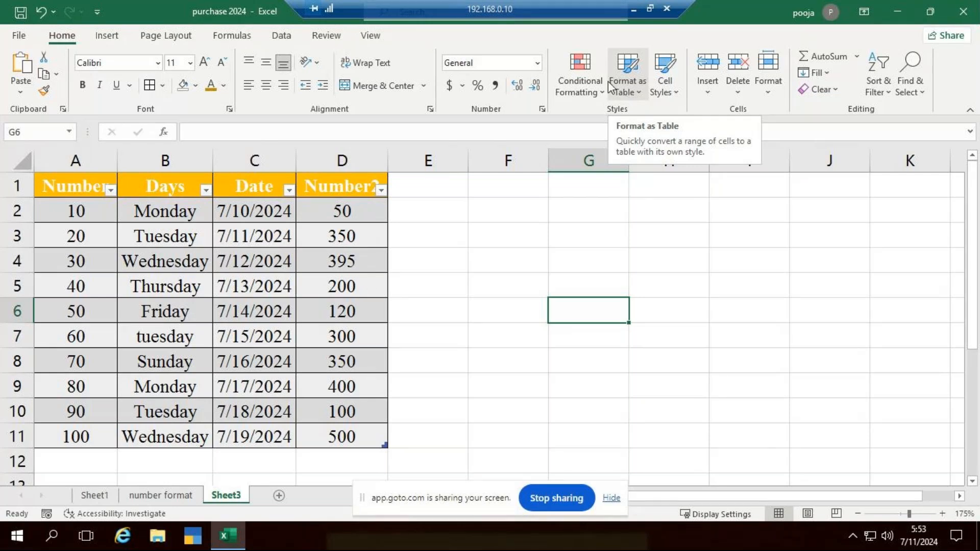
{"action": "left_click", "coordinate": [683, 353]}
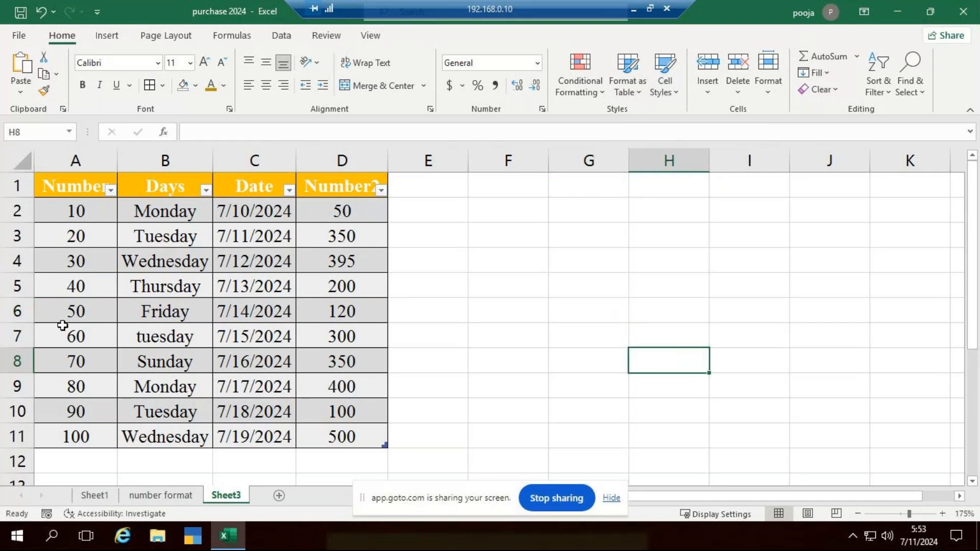
Apply the Neutral cell style to A6:D8 and replace it with the 60% - Accent6 style
{"action": "left_click_drag", "start_coordinate": [61, 314], "coordinate": [352, 360]}
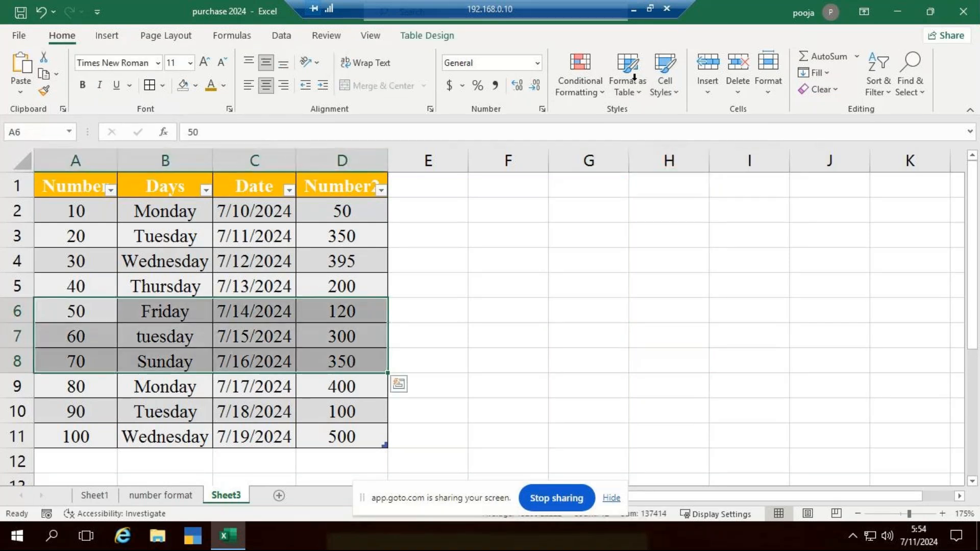
{"action": "left_click", "coordinate": [671, 93]}
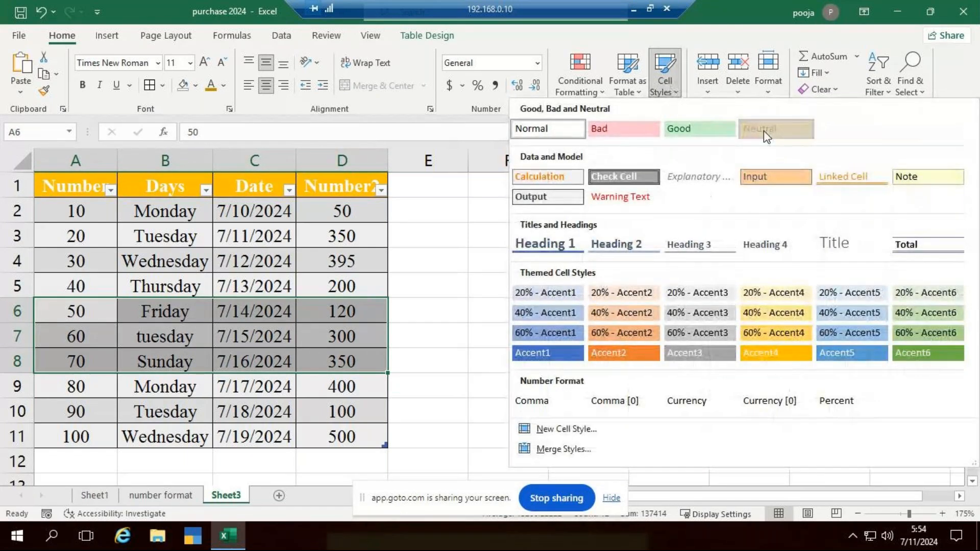
{"action": "left_click", "coordinate": [764, 131]}
{"action": "left_click", "coordinate": [666, 87]}
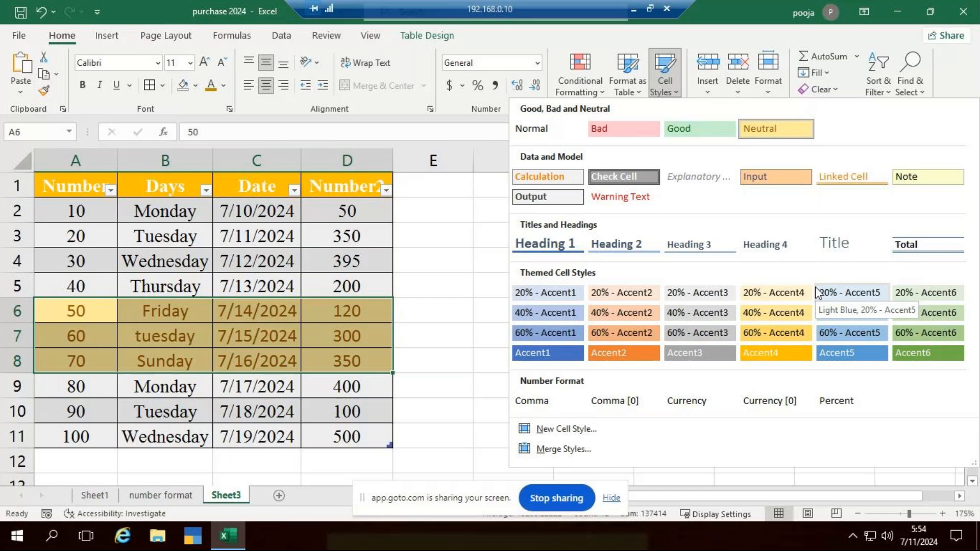
{"action": "left_click", "coordinate": [929, 333]}
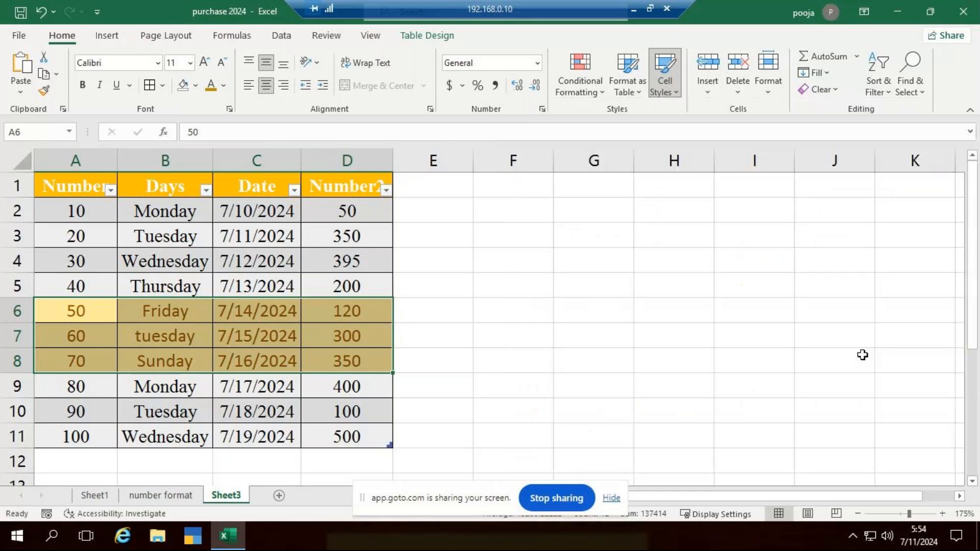
{"action": "left_click", "coordinate": [597, 358]}
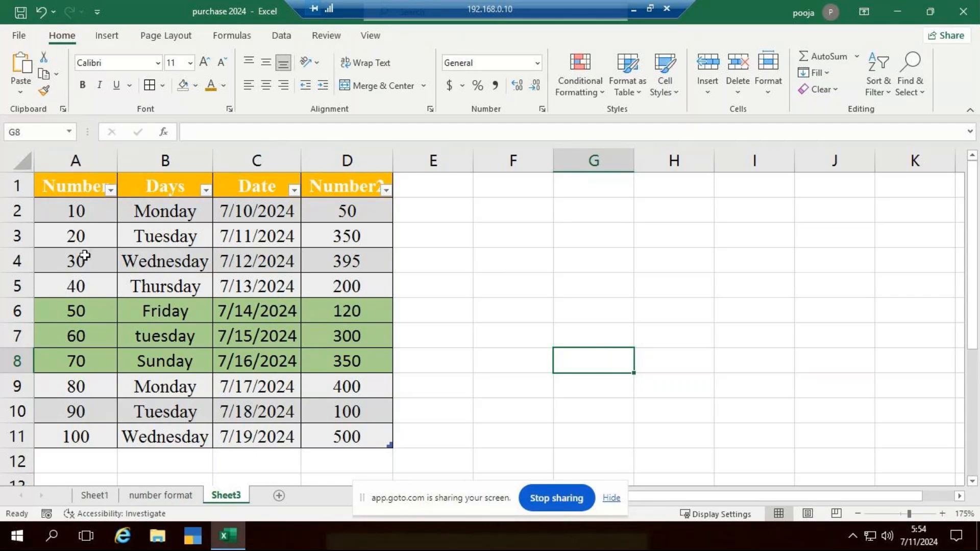
Undo both cell styles applied to A6:D8
{"action": "left_click", "coordinate": [665, 74]}
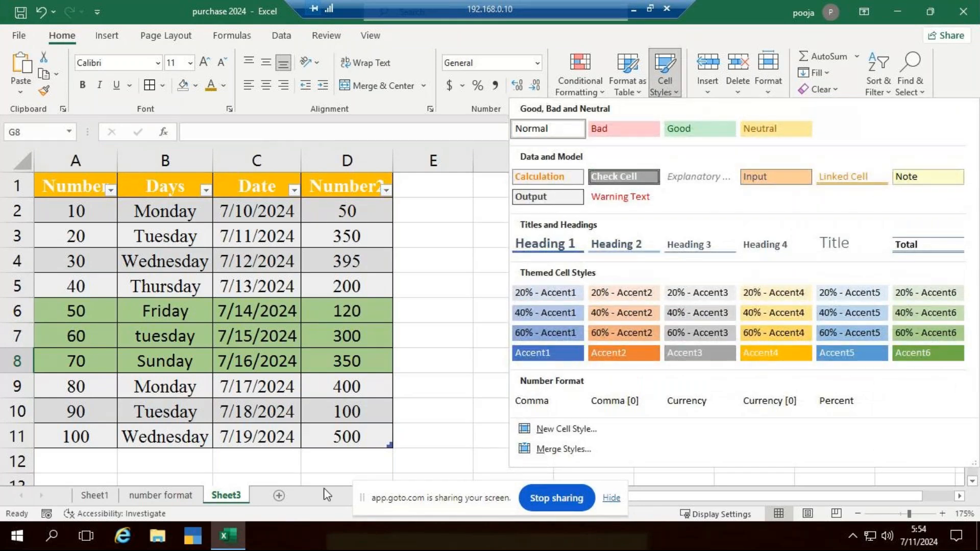
{"action": "left_click", "coordinate": [454, 391]}
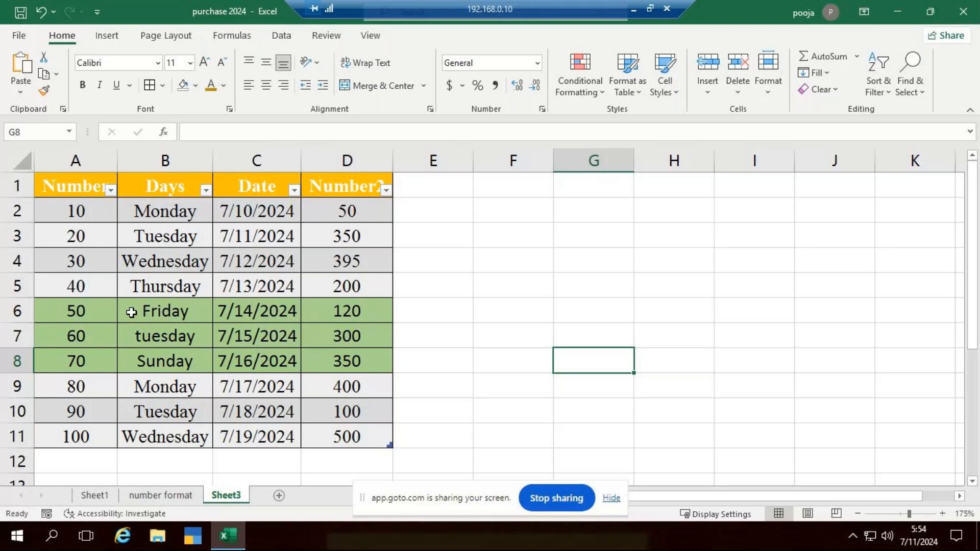
{"action": "key", "text": "ctrl+z"}
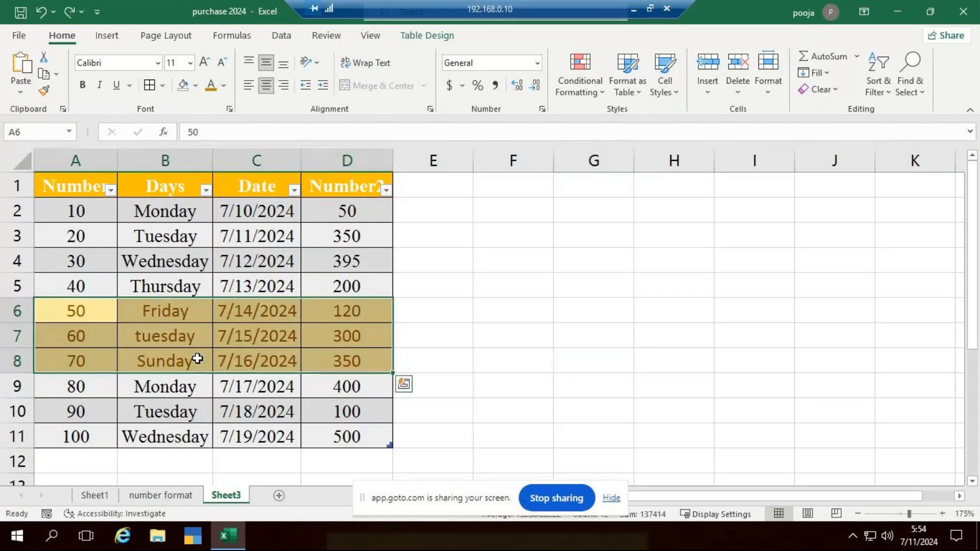
{"action": "key", "text": "ctrl+z"}
{"action": "left_click", "coordinate": [468, 312]}
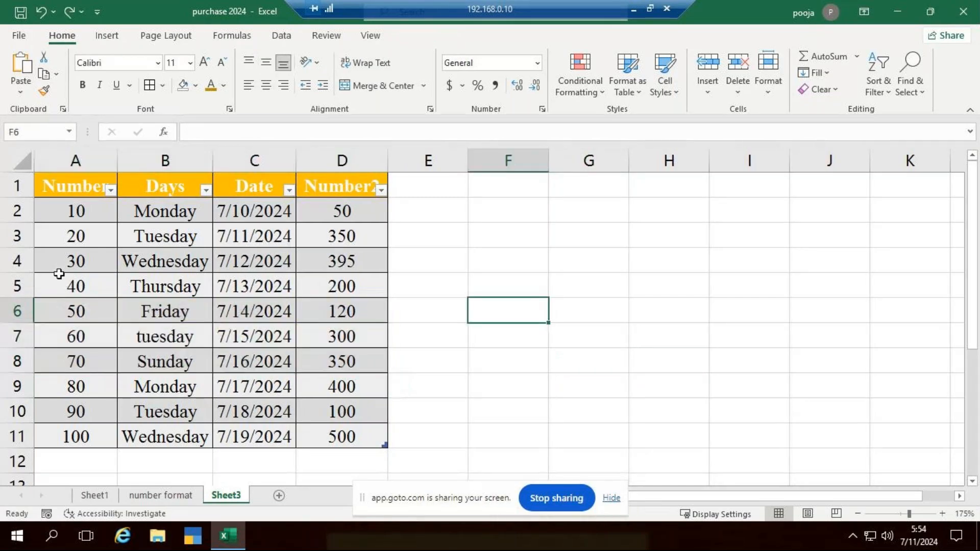
Apply the Accent4 themed cell style to A4:D8
{"action": "left_click_drag", "start_coordinate": [60, 269], "coordinate": [323, 372]}
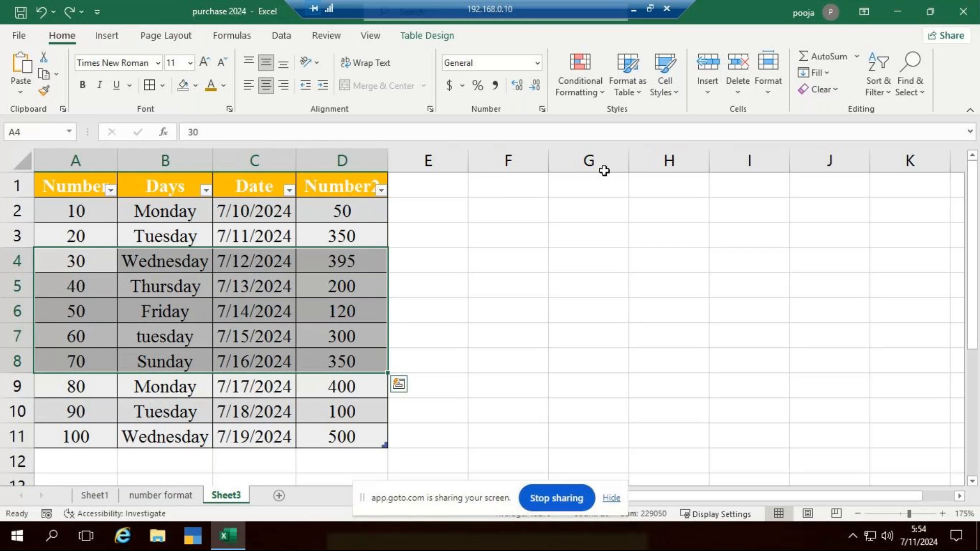
{"action": "left_click", "coordinate": [676, 94]}
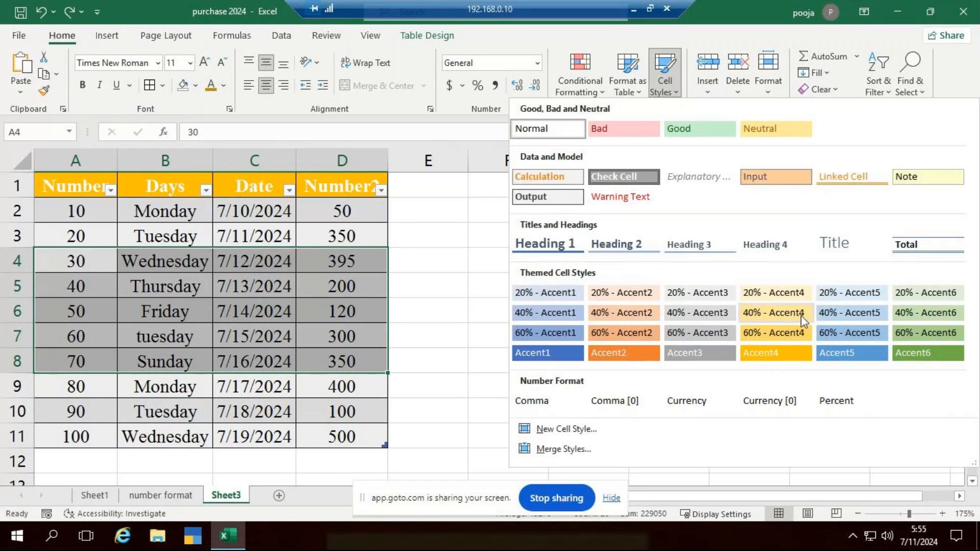
{"action": "left_click", "coordinate": [776, 354]}
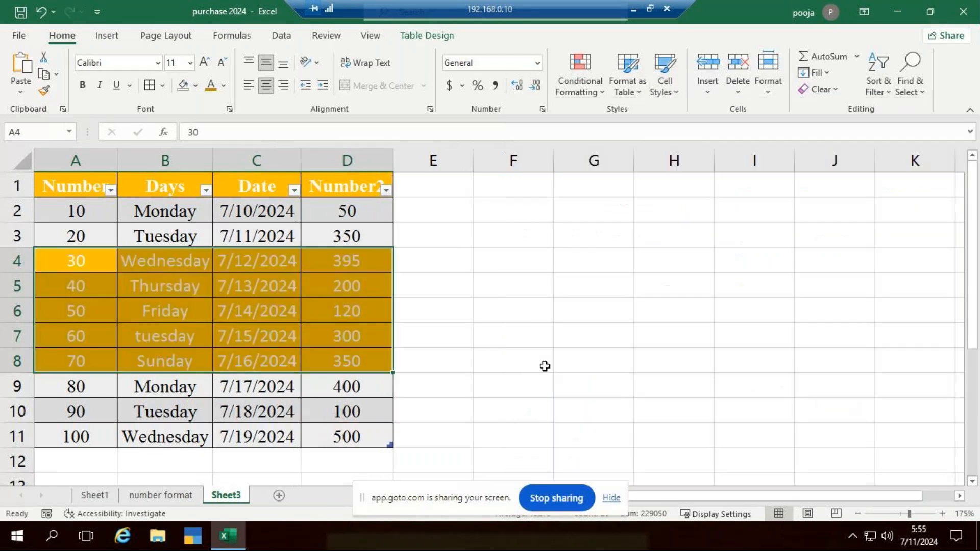
{"action": "left_click", "coordinate": [496, 362]}
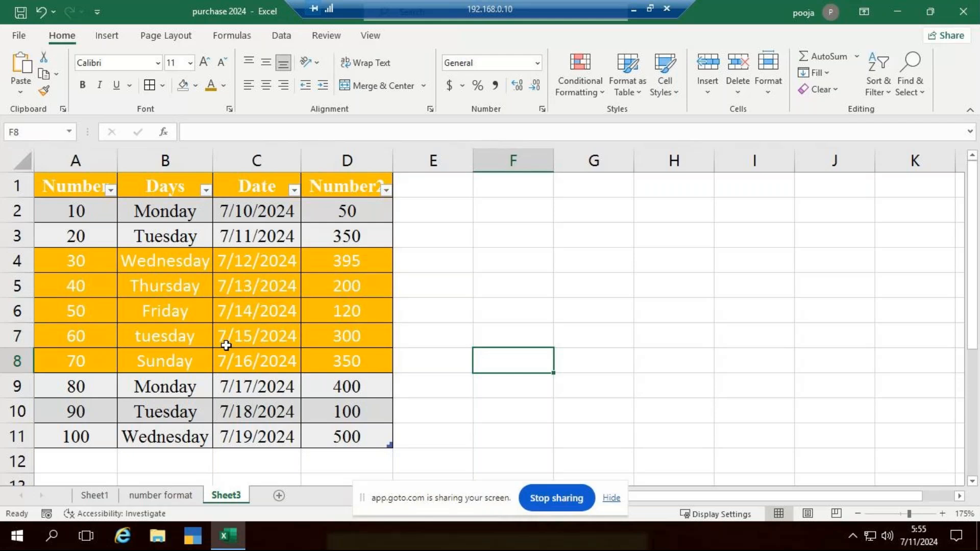
Clear only the formats from A1:D11, and undo the clearing
{"action": "left_click_drag", "start_coordinate": [96, 192], "coordinate": [352, 443]}
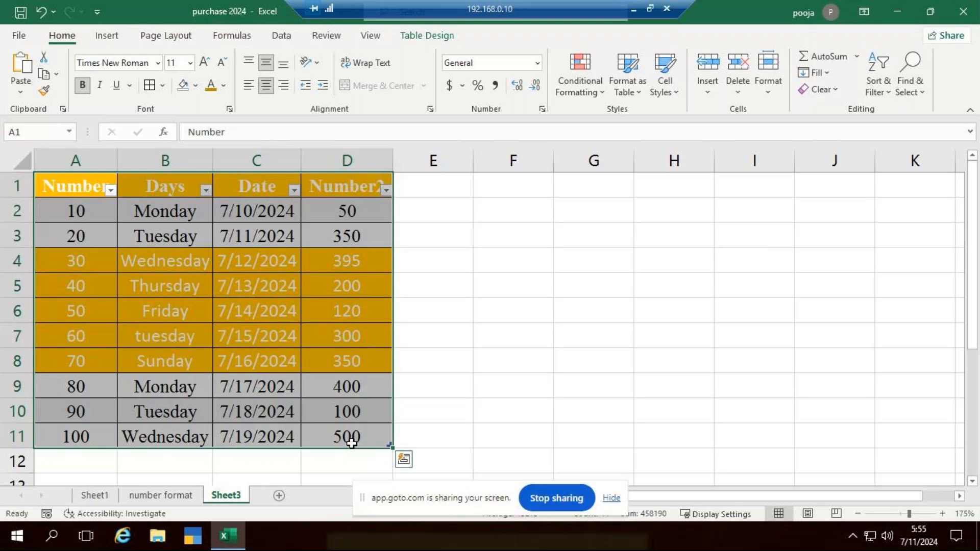
{"action": "left_click", "coordinate": [838, 91]}
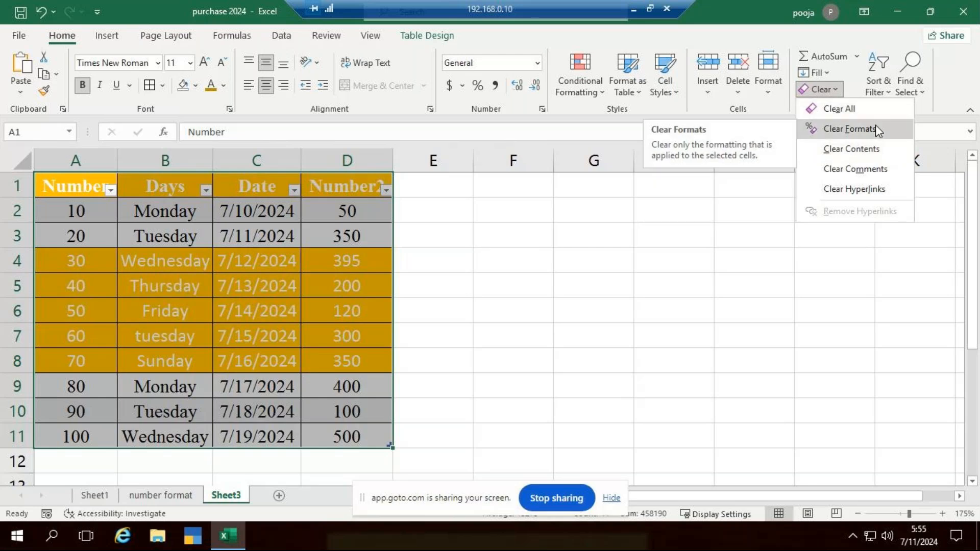
{"action": "left_click", "coordinate": [850, 129]}
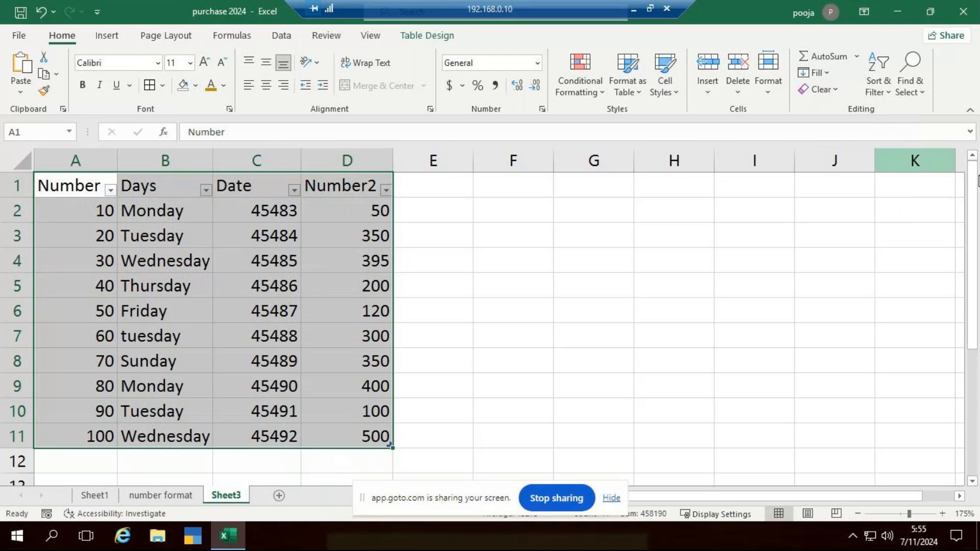
{"action": "key", "text": "ctrl+z"}
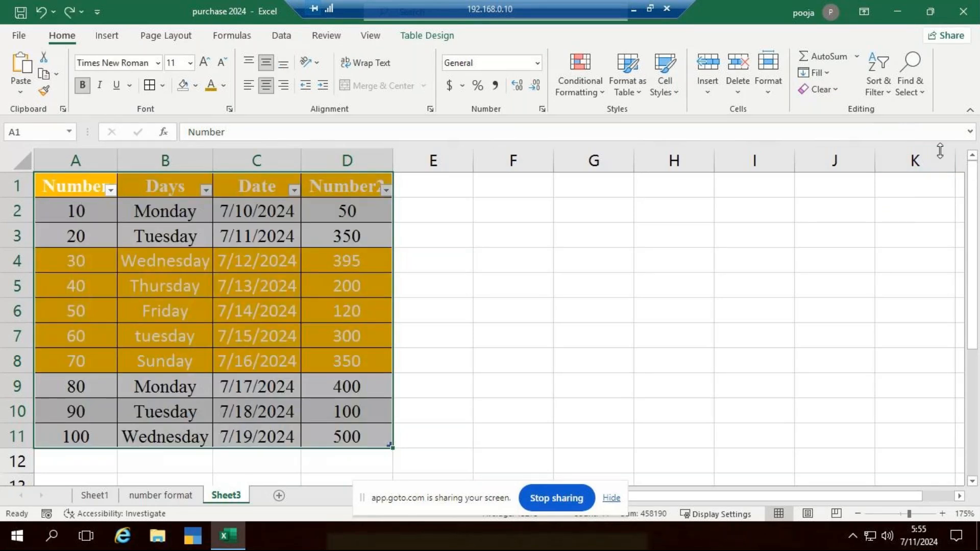
Clear only the contents of A1:D11, and undo the clearing
{"action": "left_click", "coordinate": [821, 89]}
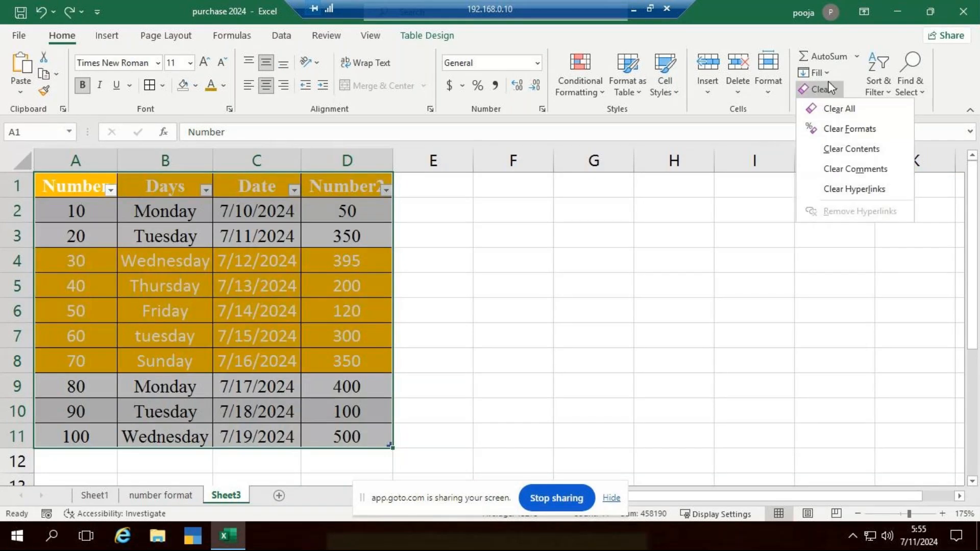
{"action": "left_click", "coordinate": [874, 150]}
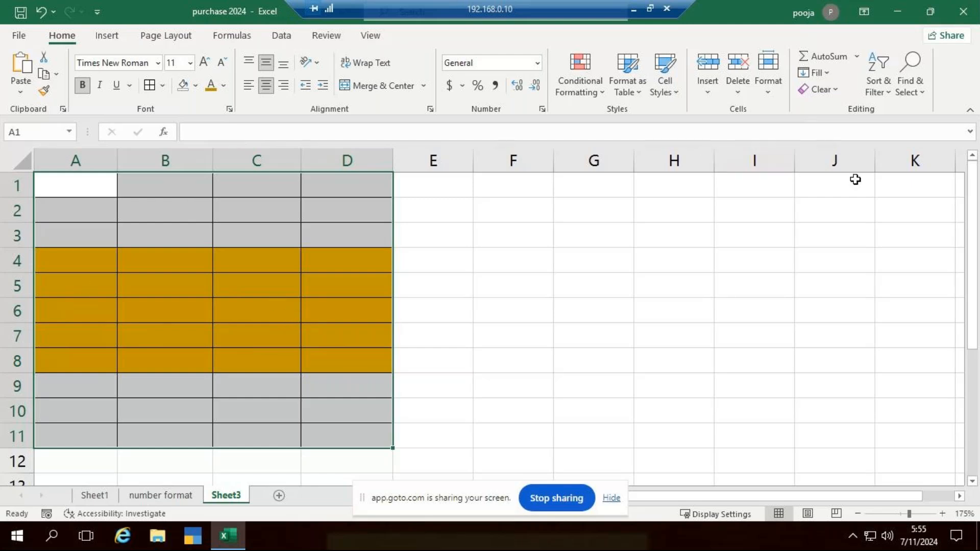
{"action": "key", "text": "ctrl+z"}
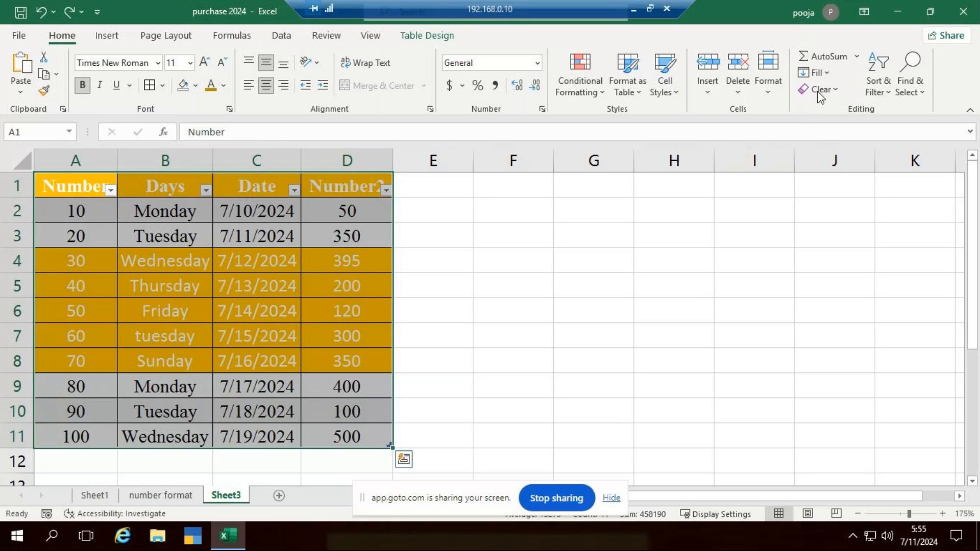
Clear everything, both contents and formatting, from A1:D11, and undo the clearing
{"action": "left_click", "coordinate": [820, 90]}
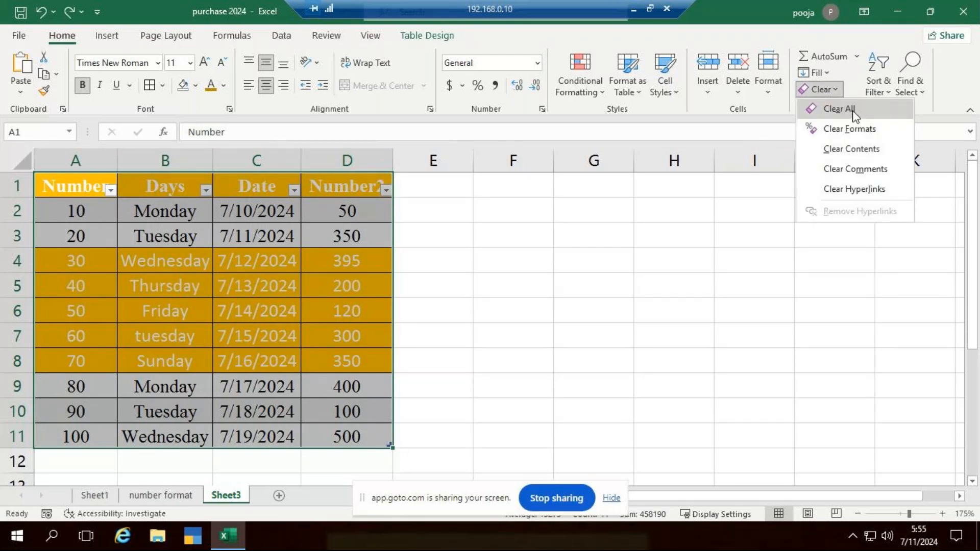
{"action": "left_click", "coordinate": [852, 111]}
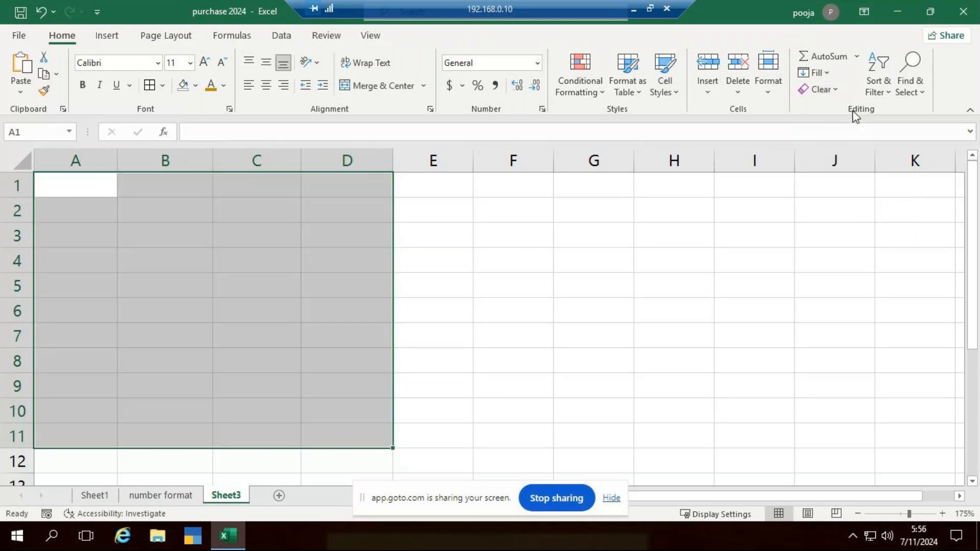
{"action": "key", "text": "ctrl+z"}
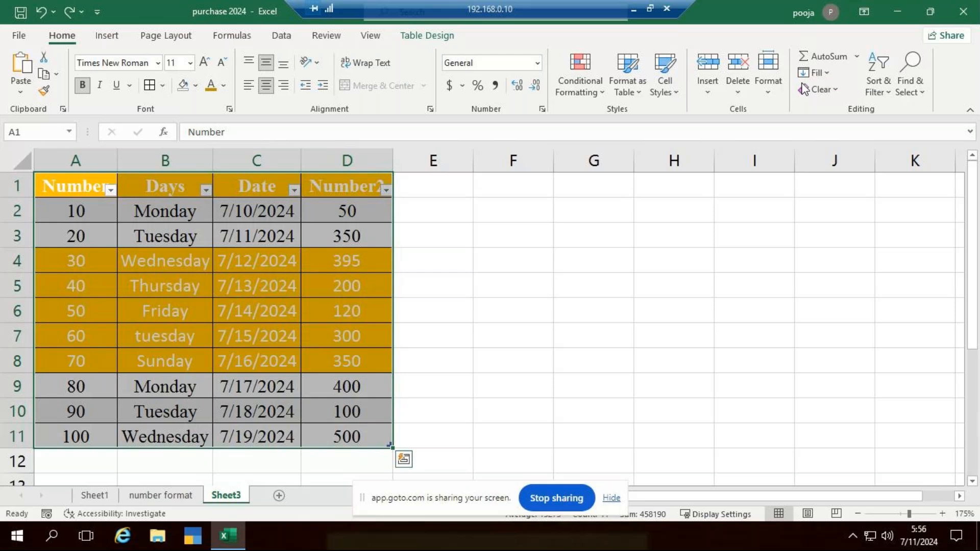
Clear the formats from A1:D11 and remove the filter buttons from the table's header row
{"action": "left_click", "coordinate": [804, 90]}
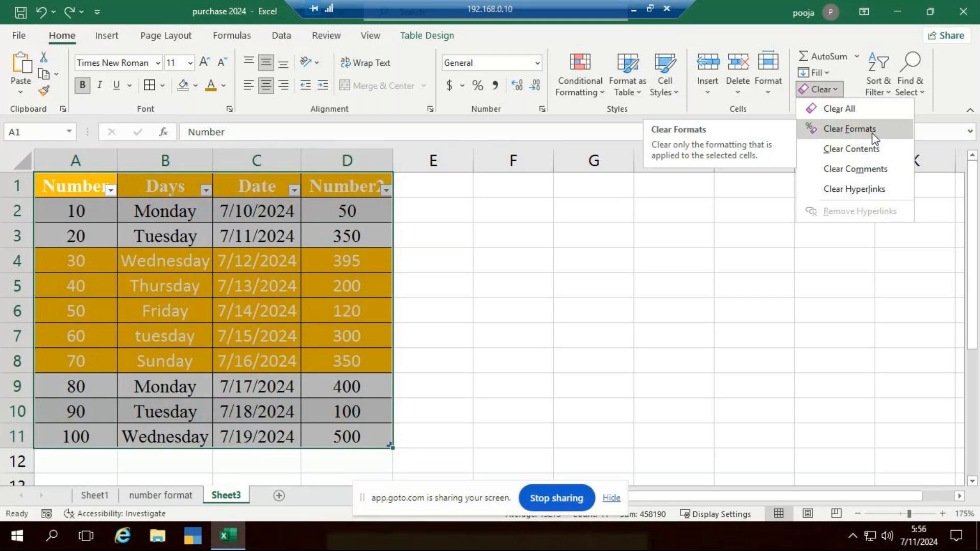
{"action": "left_click", "coordinate": [874, 131]}
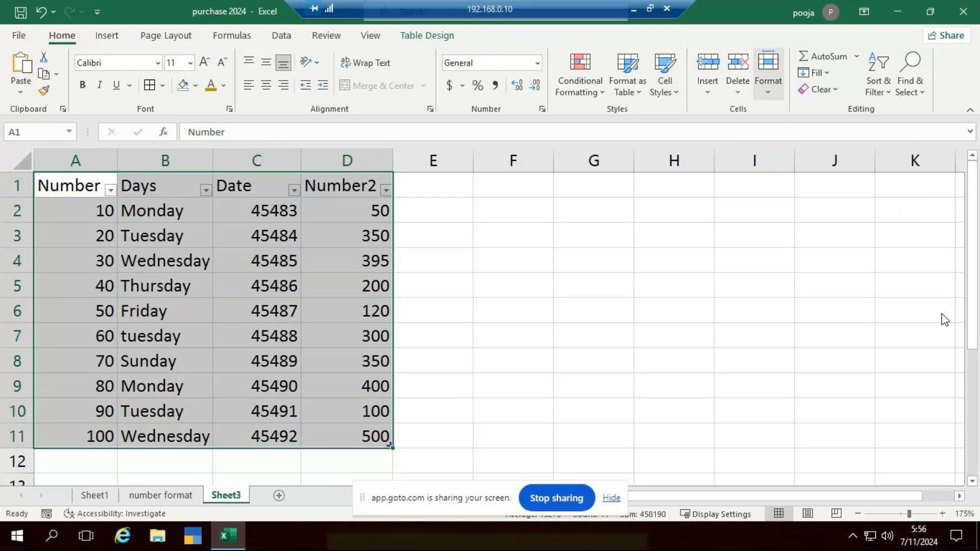
{"action": "key", "text": "ctrl+shift+l"}
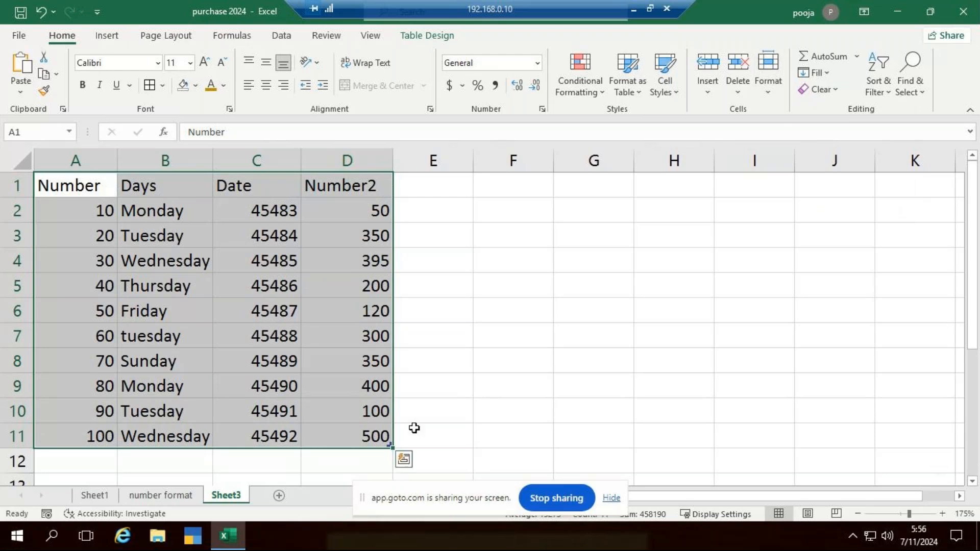
{"action": "left_click", "coordinate": [597, 314]}
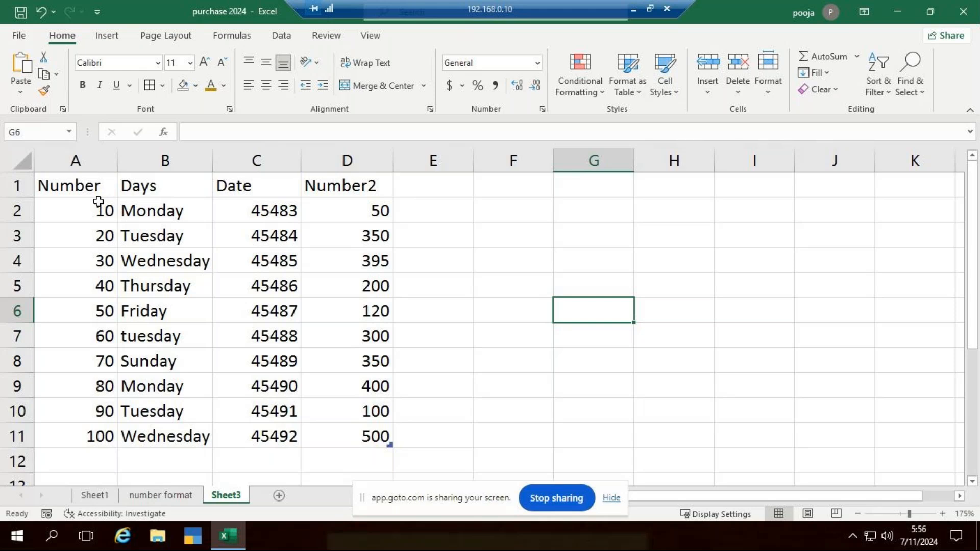
Center the contents of A1:D11 horizontally and apply borders to all its cells
{"action": "left_click_drag", "start_coordinate": [105, 194], "coordinate": [352, 430]}
{"action": "left_click", "coordinate": [266, 85]}
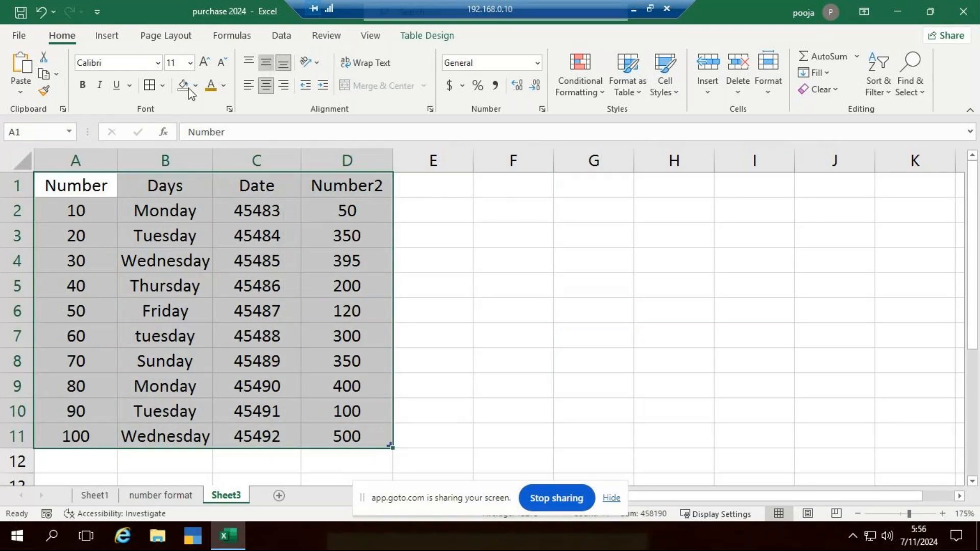
{"action": "left_click", "coordinate": [153, 83]}
{"action": "left_click", "coordinate": [577, 357]}
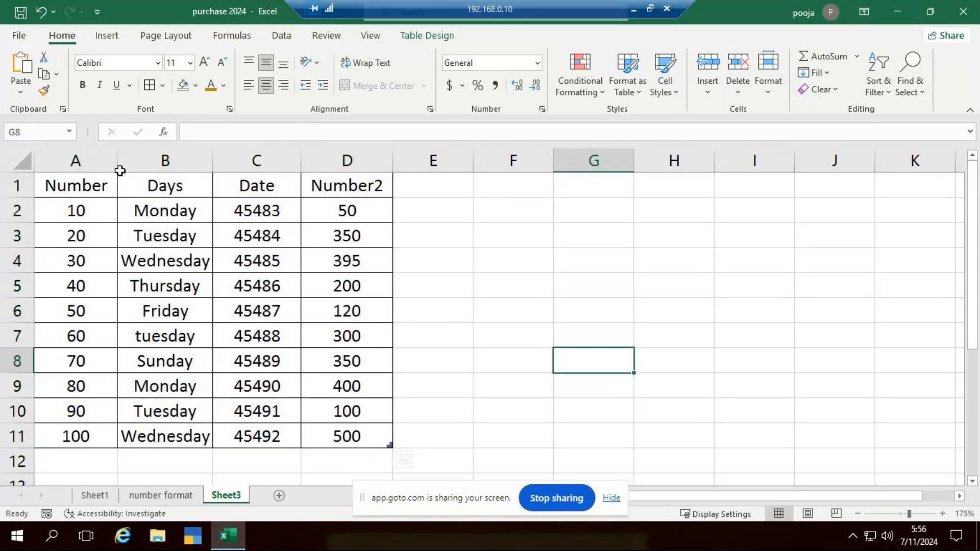
Make the header cells A1:D1 bold and increase their font size by one step
{"action": "left_click_drag", "start_coordinate": [81, 186], "coordinate": [347, 186]}
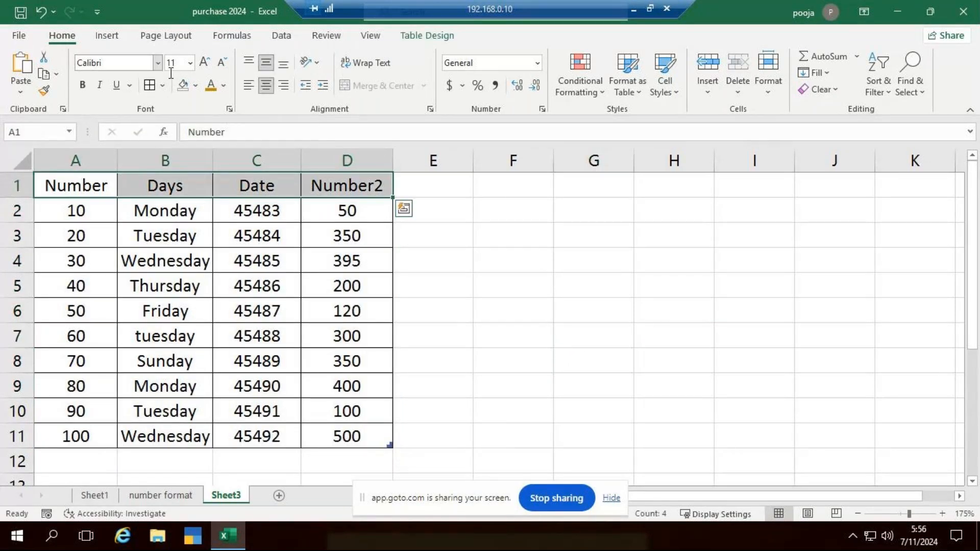
{"action": "left_click", "coordinate": [204, 61]}
{"action": "left_click", "coordinate": [82, 84]}
{"action": "left_click", "coordinate": [592, 313]}
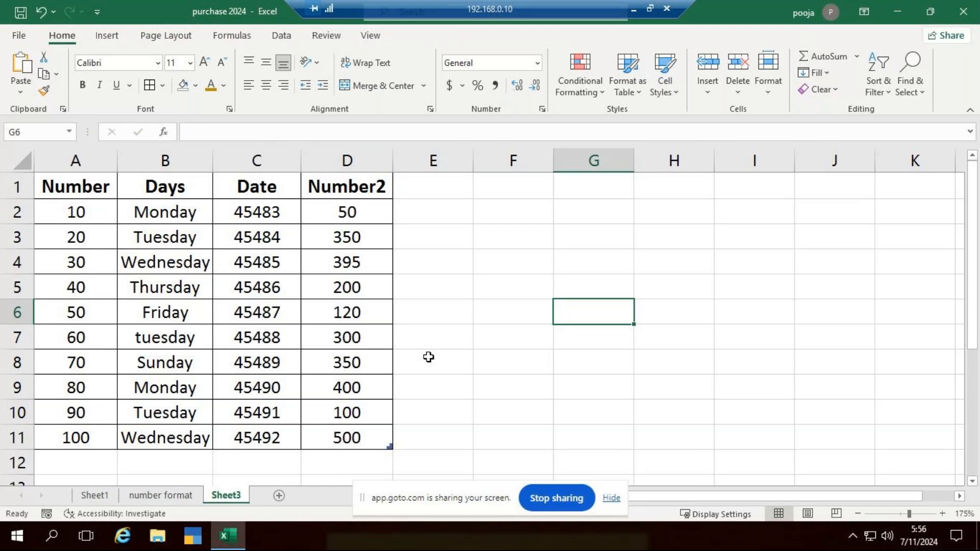
Insert three blank rows above row 6, the Friday row
{"action": "left_click", "coordinate": [3, 312]}
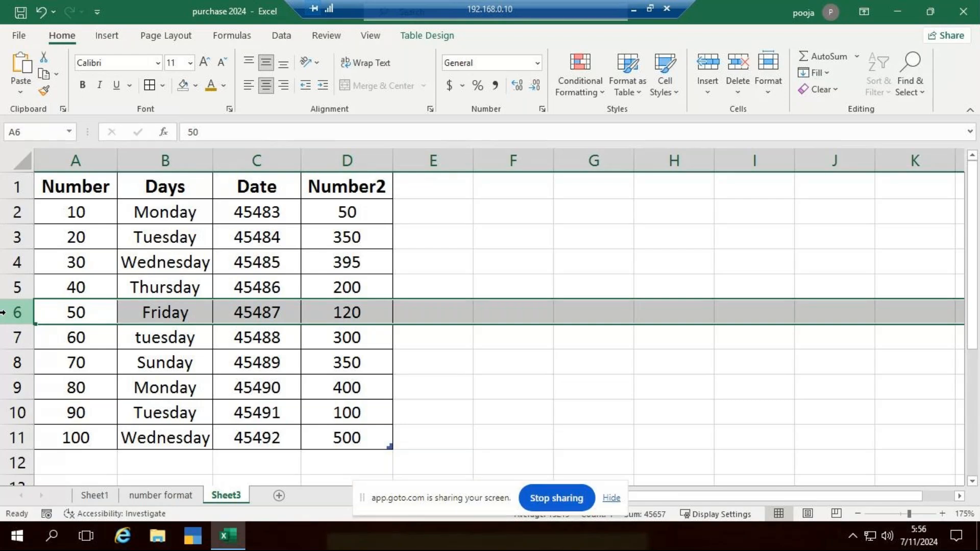
{"action": "key", "text": "ctrl+plus"}
{"action": "key", "text": "ctrl+plus"}
{"action": "key", "text": "ctrl+plus"}
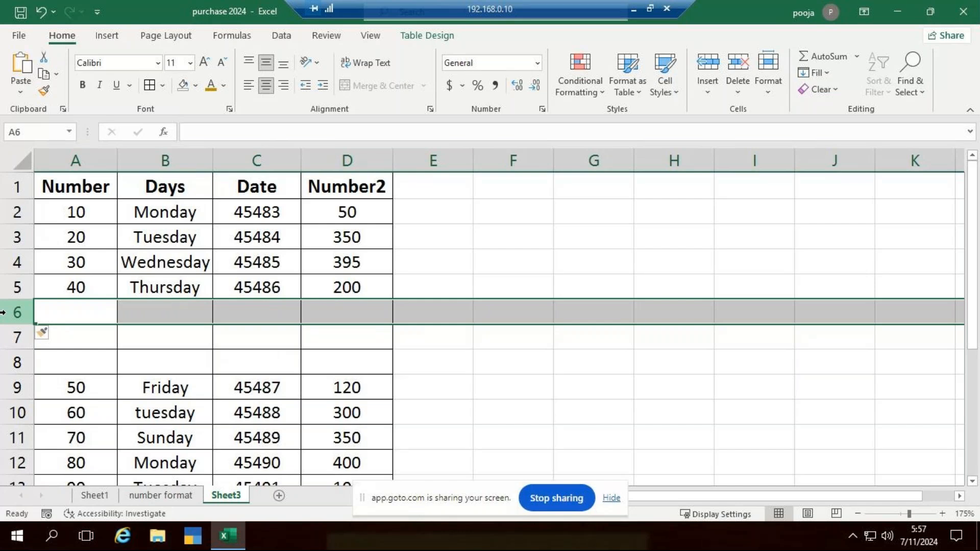
Delete the three blank rows between the Thursday and Friday rows
{"action": "key", "text": "ctrl+minus"}
{"action": "key", "text": "ctrl+minus"}
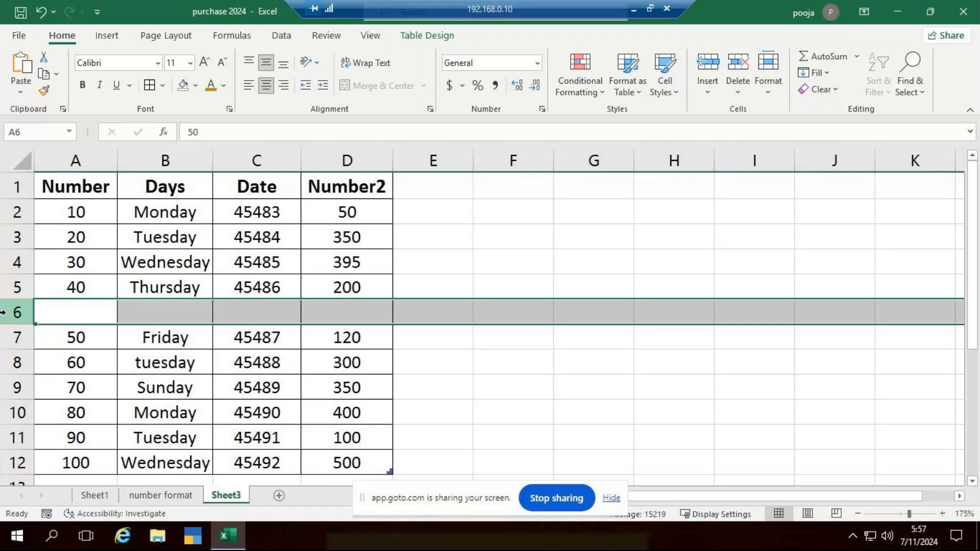
{"action": "key", "text": "ctrl+minus"}
{"action": "left_click", "coordinate": [613, 416]}
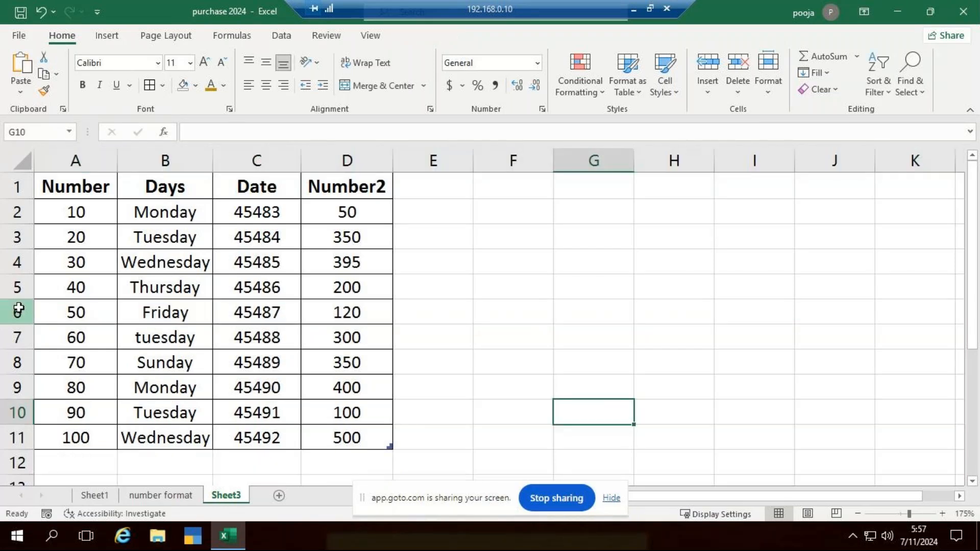
Insert four blank sheet rows above row 6 with the Insert Sheet Rows command and its repeats
{"action": "left_click", "coordinate": [17, 311]}
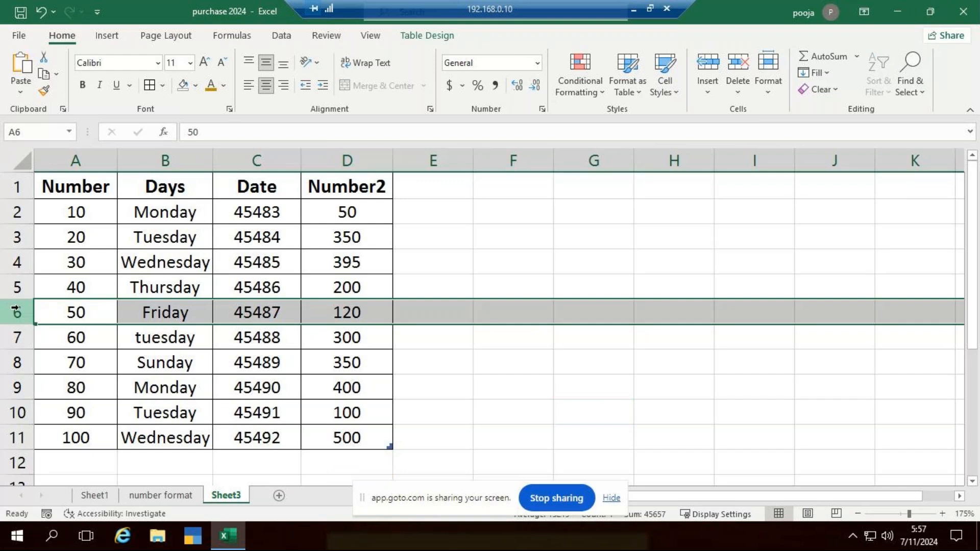
{"action": "left_click", "coordinate": [707, 90]}
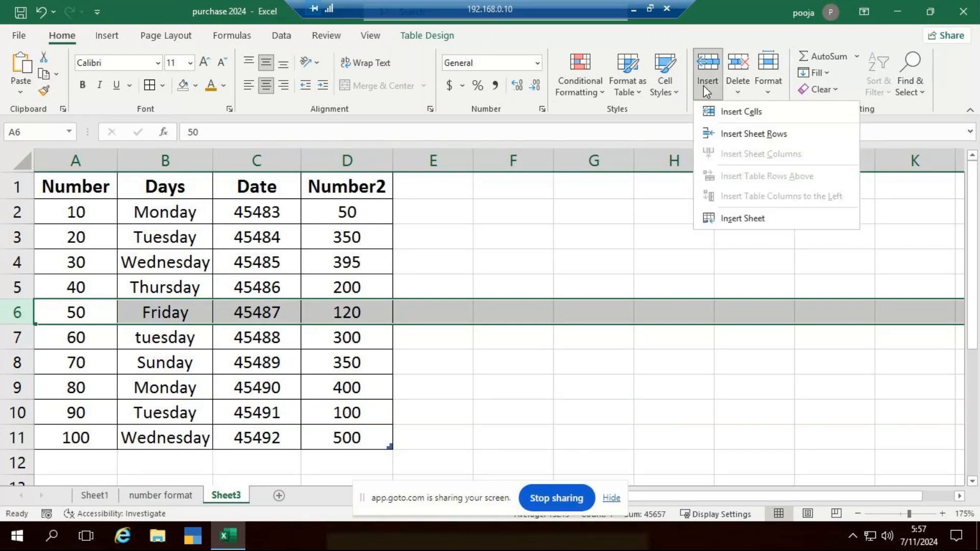
{"action": "left_click", "coordinate": [751, 135]}
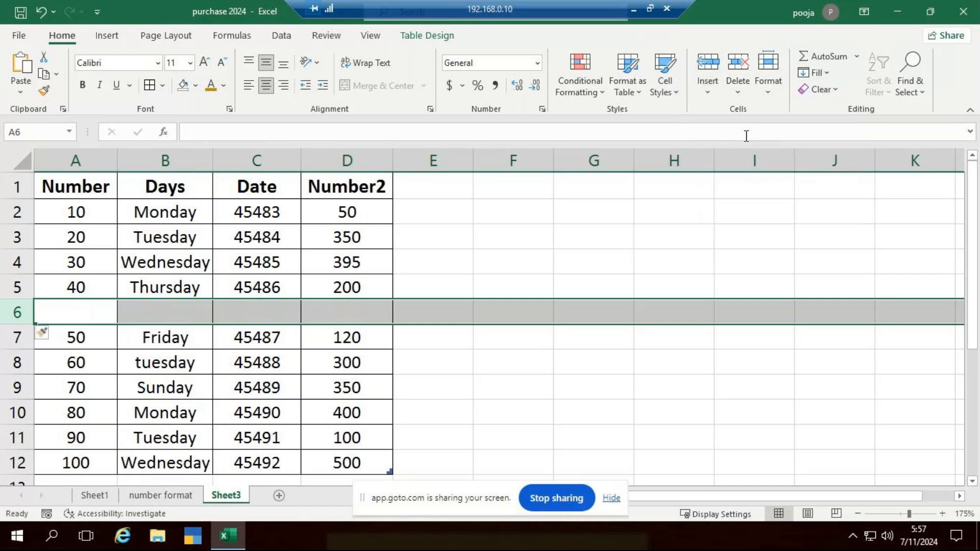
{"action": "left_click", "coordinate": [708, 70]}
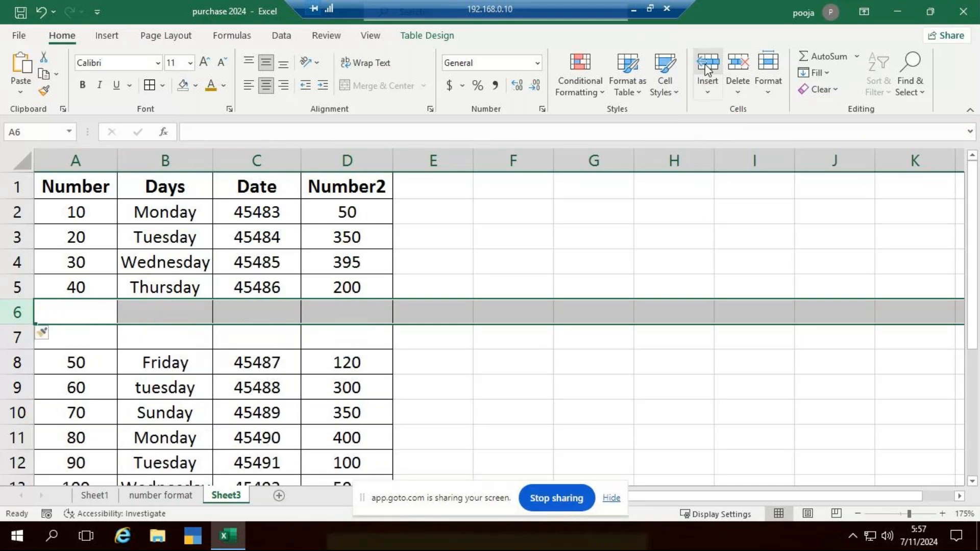
{"action": "double_click", "coordinate": [707, 70]}
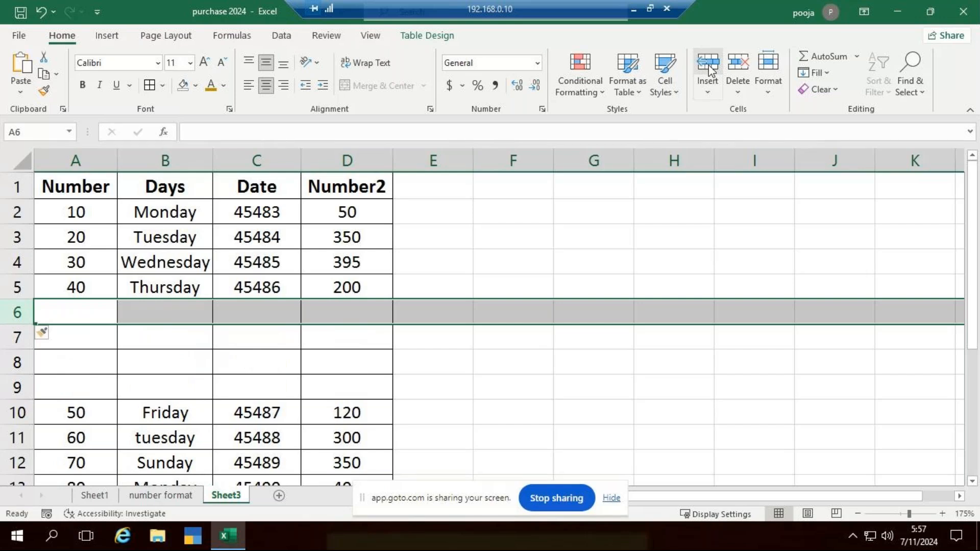
Delete the four blank rows above the Friday row and undo the extra deletion of the Friday row
{"action": "double_click", "coordinate": [742, 65]}
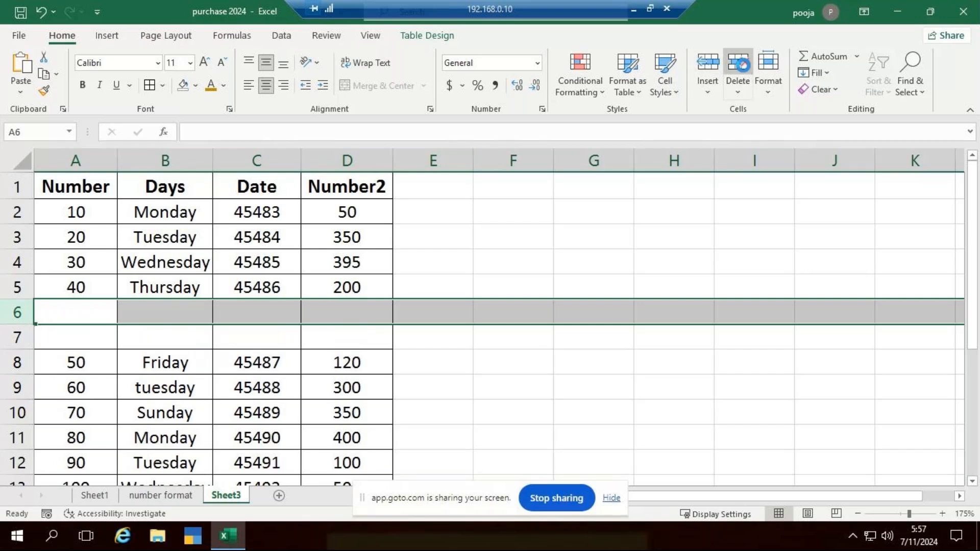
{"action": "double_click", "coordinate": [742, 66]}
{"action": "left_click", "coordinate": [744, 70]}
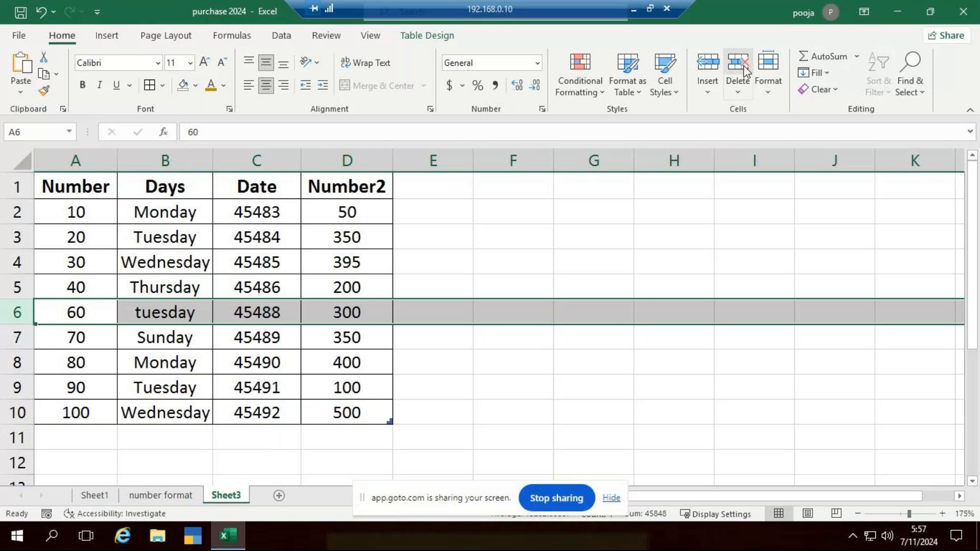
{"action": "key", "text": "ctrl+z"}
{"action": "left_click", "coordinate": [673, 186]}
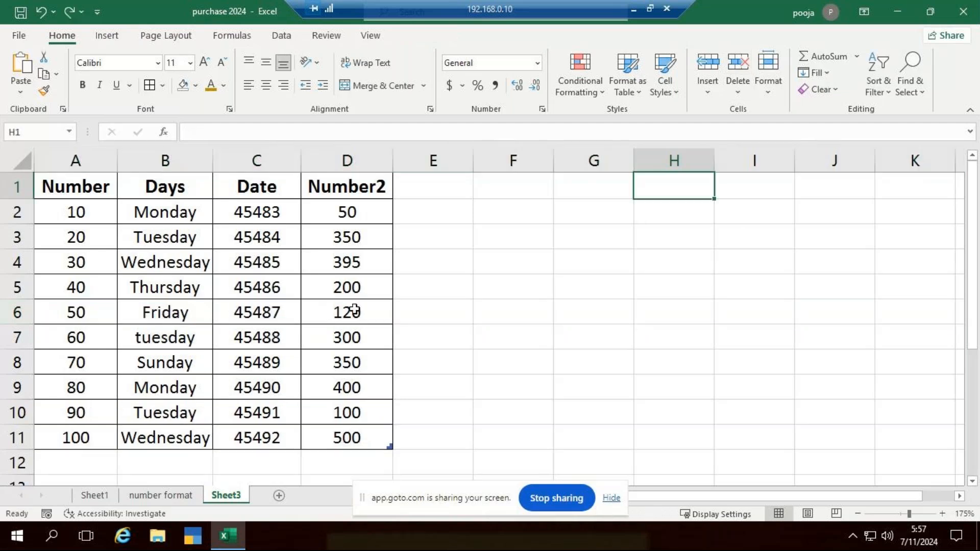
Insert four blank sheet columns before the Date column with the Insert Sheet Columns command and its repeats
{"action": "left_click", "coordinate": [236, 154]}
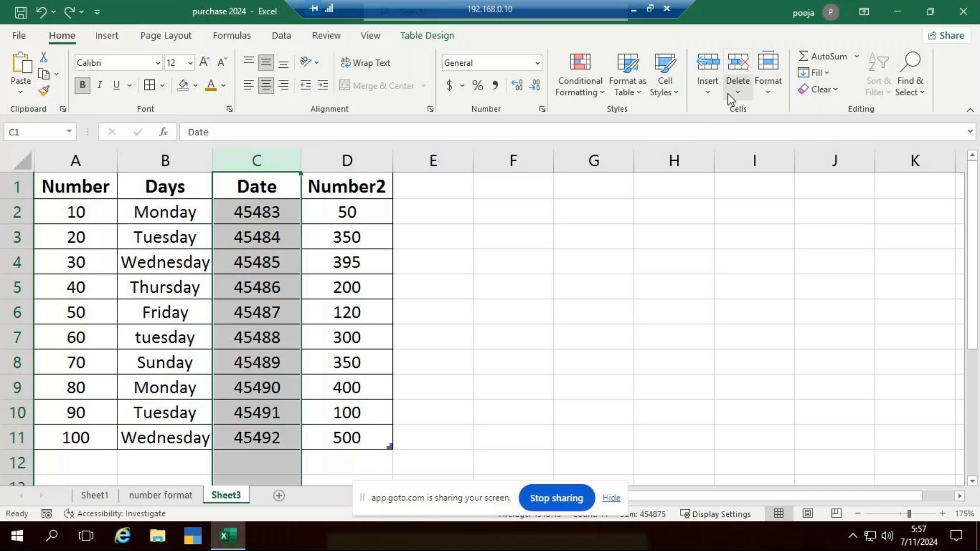
{"action": "left_click", "coordinate": [712, 93]}
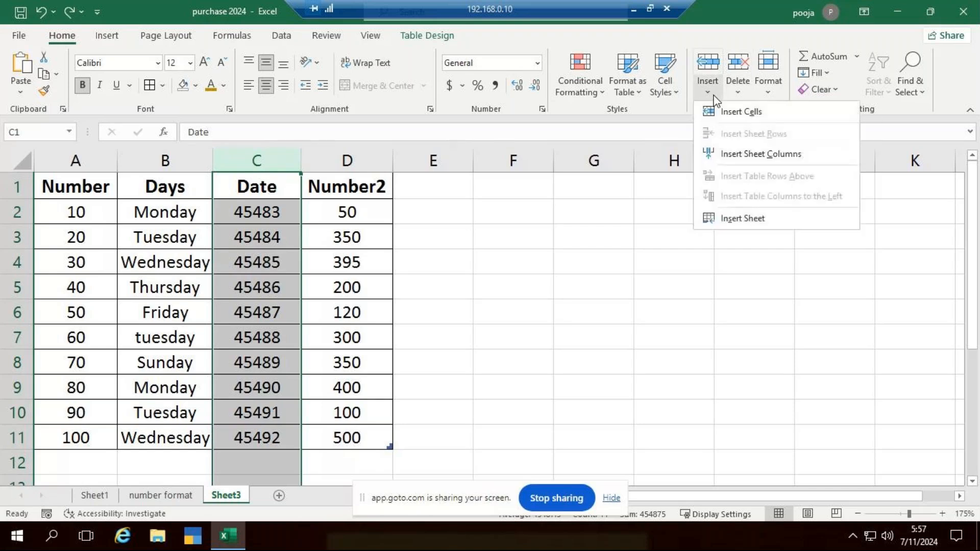
{"action": "left_click", "coordinate": [778, 162]}
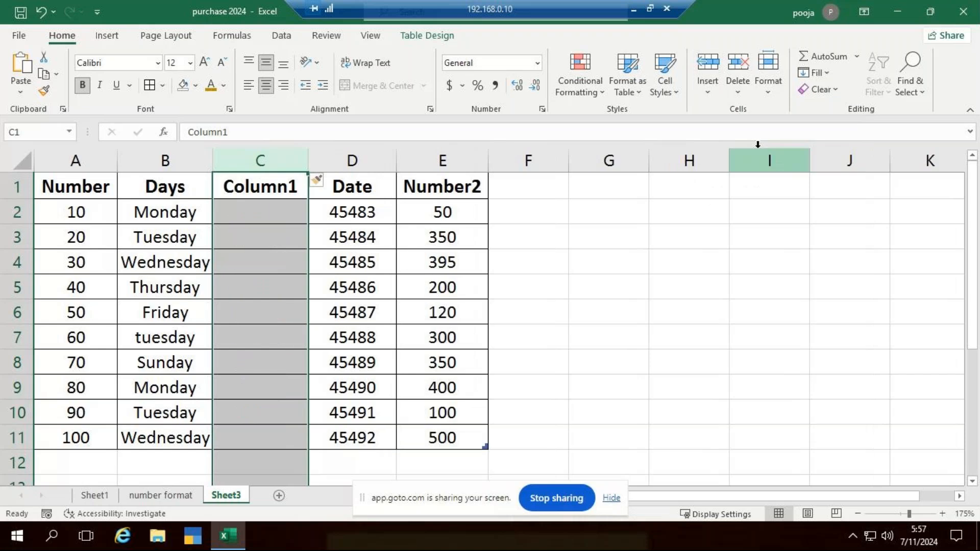
{"action": "left_click", "coordinate": [707, 65]}
{"action": "left_click", "coordinate": [708, 66]}
{"action": "left_click", "coordinate": [708, 66]}
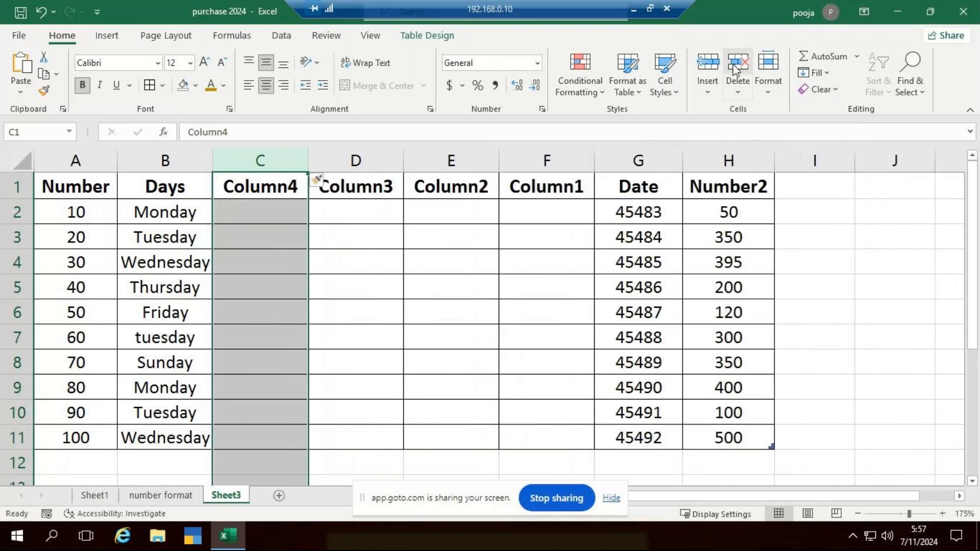
Delete the four blank columns before the Date column and undo the extra deletion of the Date column
{"action": "left_click", "coordinate": [734, 63]}
{"action": "left_click", "coordinate": [733, 64]}
{"action": "left_click", "coordinate": [734, 64]}
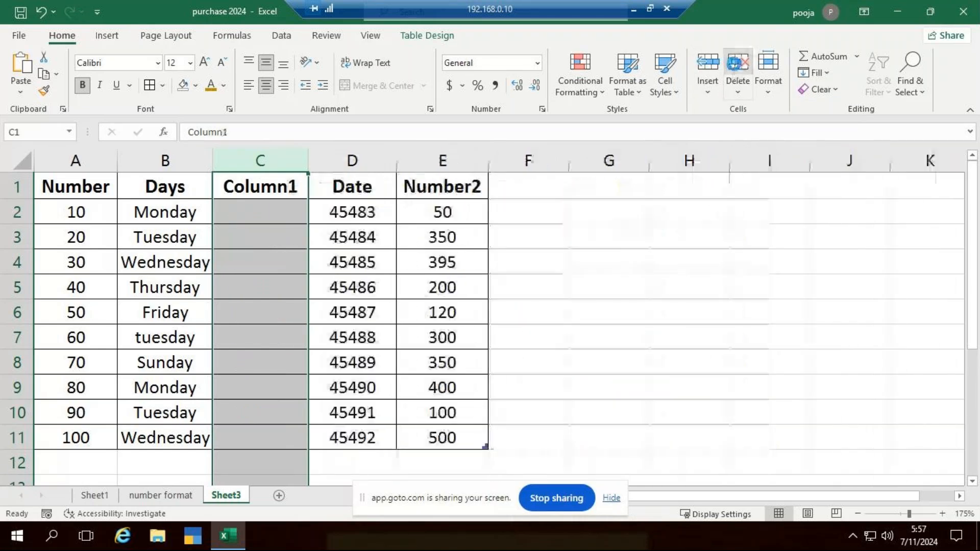
{"action": "left_click", "coordinate": [734, 66]}
{"action": "left_click", "coordinate": [735, 68]}
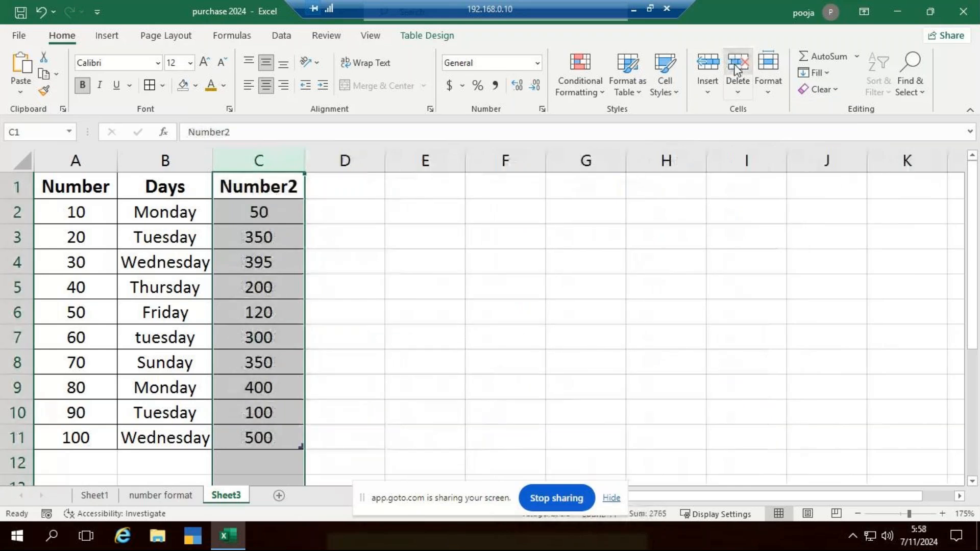
{"action": "key", "text": "ctrl+z"}
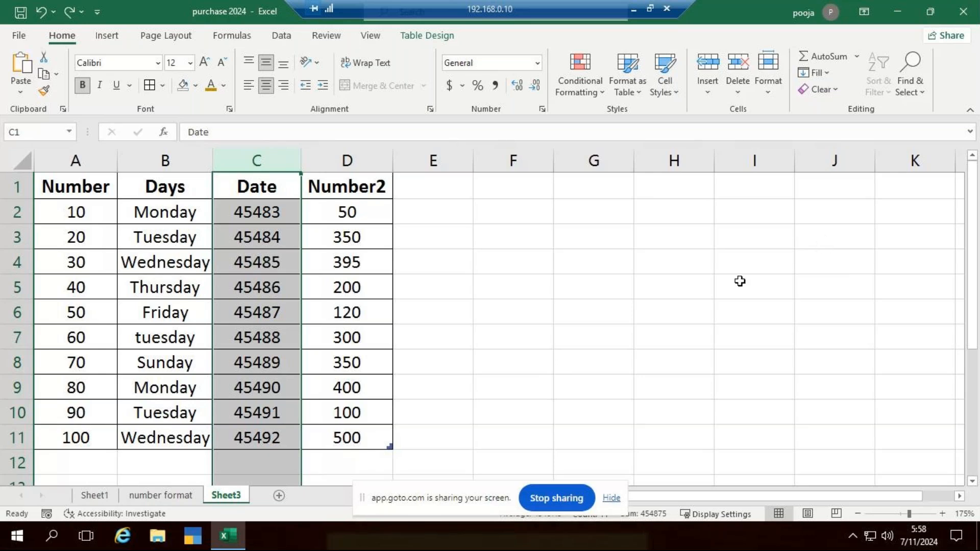
{"action": "left_click", "coordinate": [495, 329]}
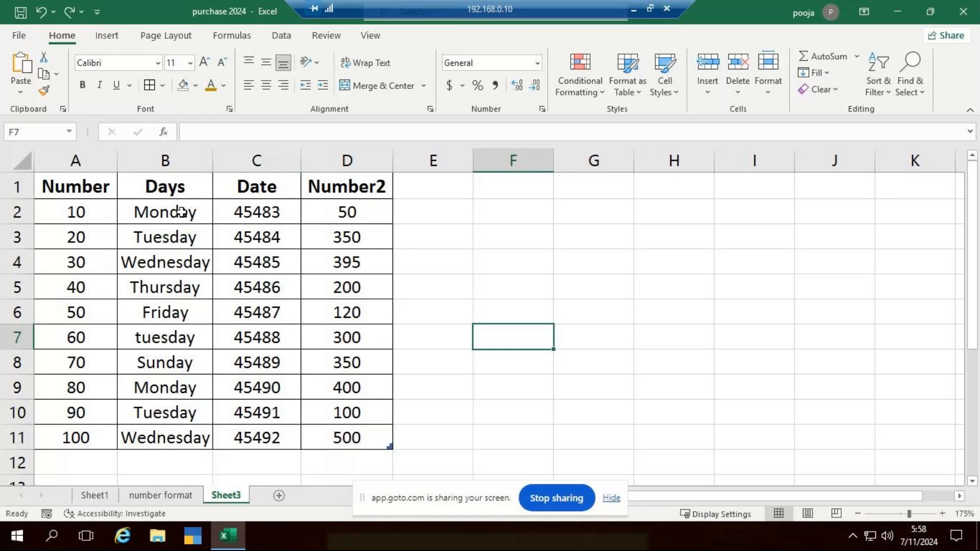
Insert two blank rows above row 5, the Thursday row, and delete them again
{"action": "left_click", "coordinate": [3, 287]}
{"action": "key", "text": "ctrl+plus"}
{"action": "key", "text": "ctrl+plus"}
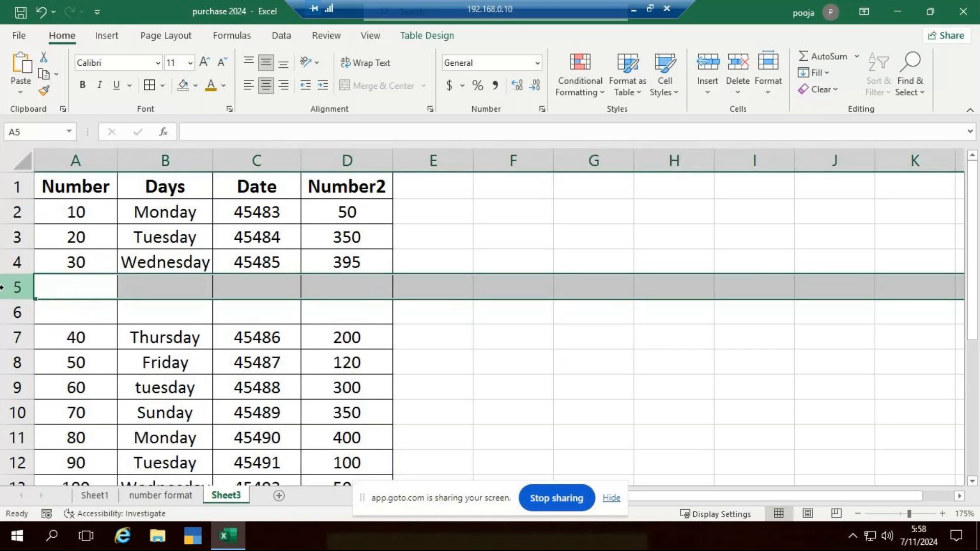
{"action": "key", "text": "ctrl+minus"}
{"action": "key", "text": "ctrl+minus"}
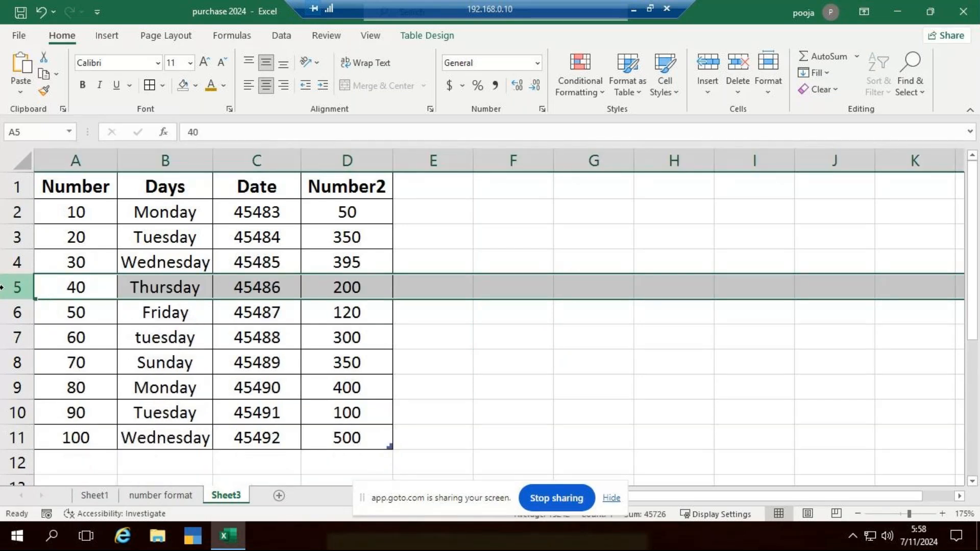
Insert two blank columns before the Days column B and undo both insertions
{"action": "left_click", "coordinate": [179, 154]}
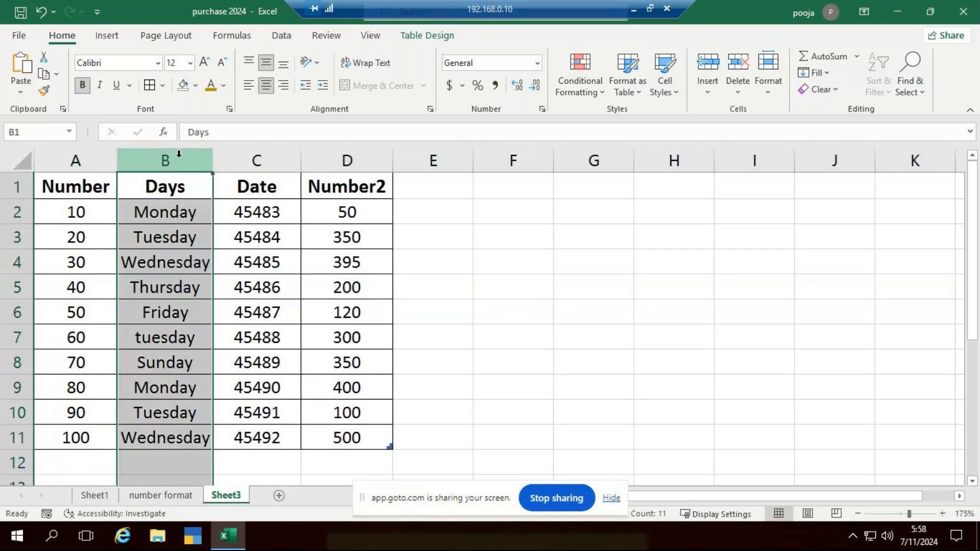
{"action": "key", "text": "ctrl+plus"}
{"action": "key", "text": "ctrl+plus"}
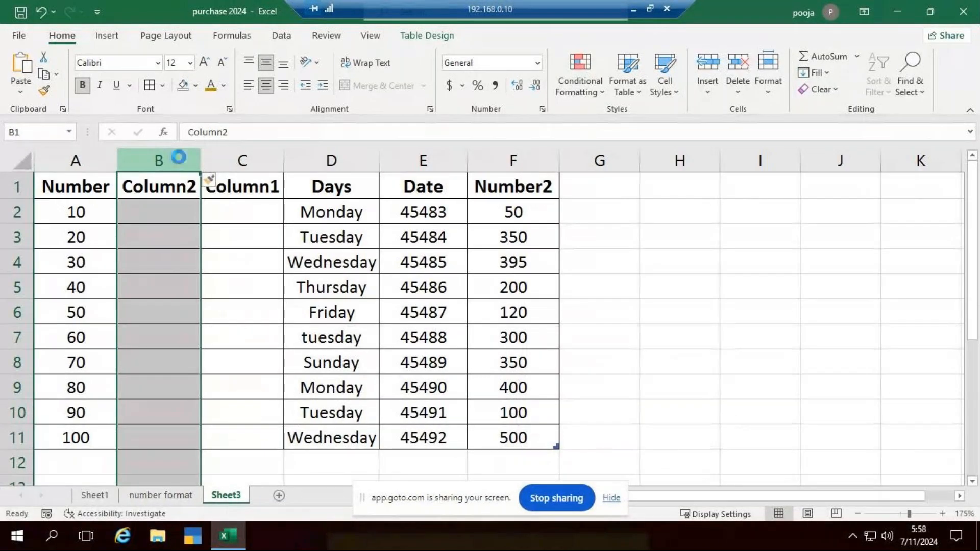
{"action": "key", "text": "ctrl+z"}
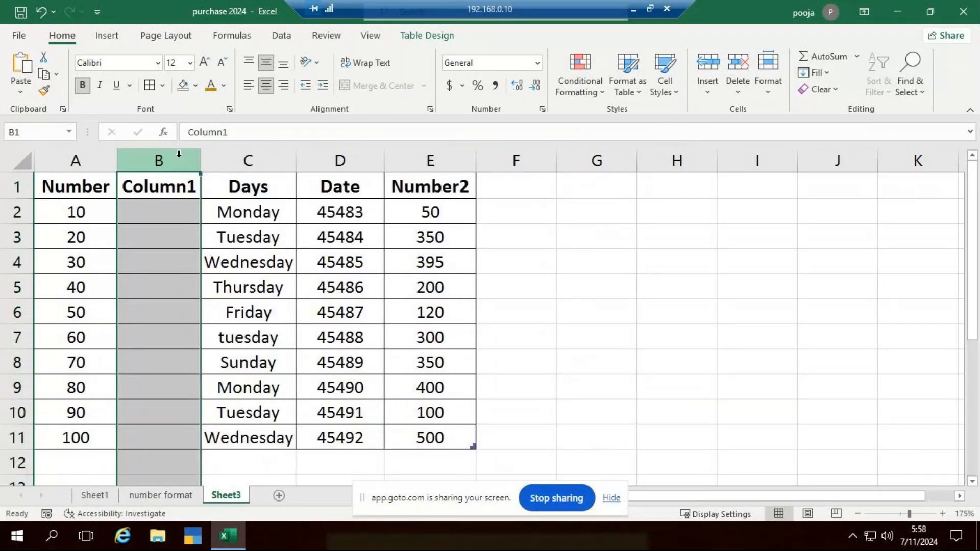
{"action": "key", "text": "ctrl+z"}
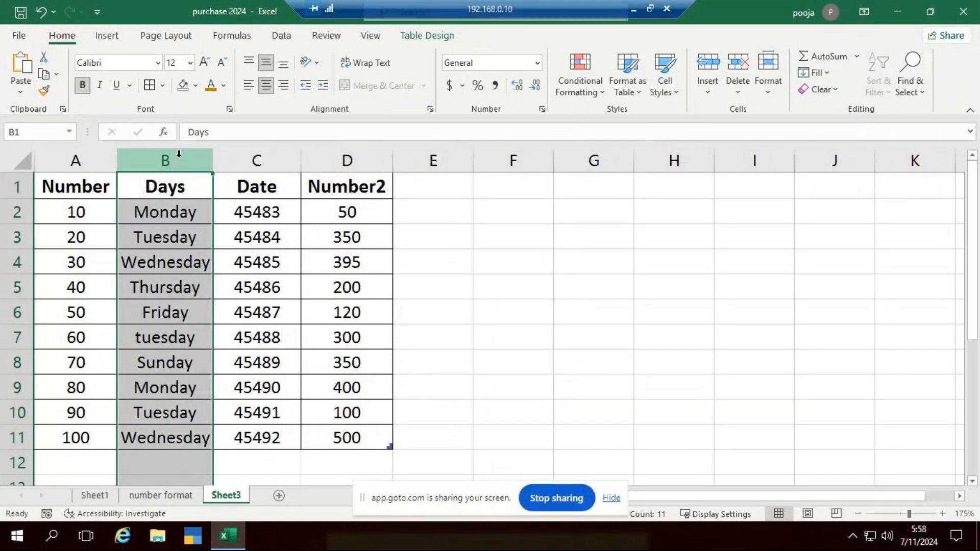
{"action": "left_click", "coordinate": [319, 239]}
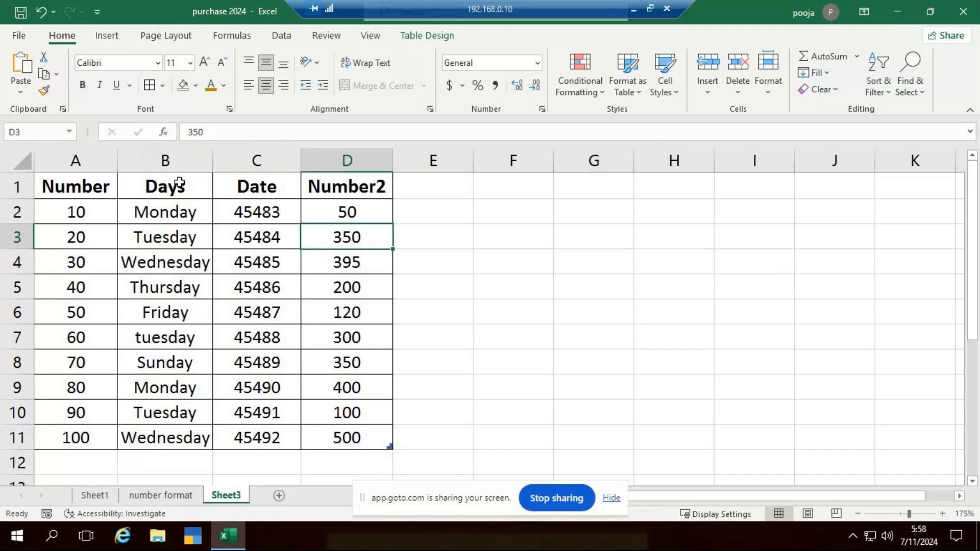
Insert one sheet column before the Days column and remove it with Delete Sheet Columns
{"action": "left_click", "coordinate": [191, 153]}
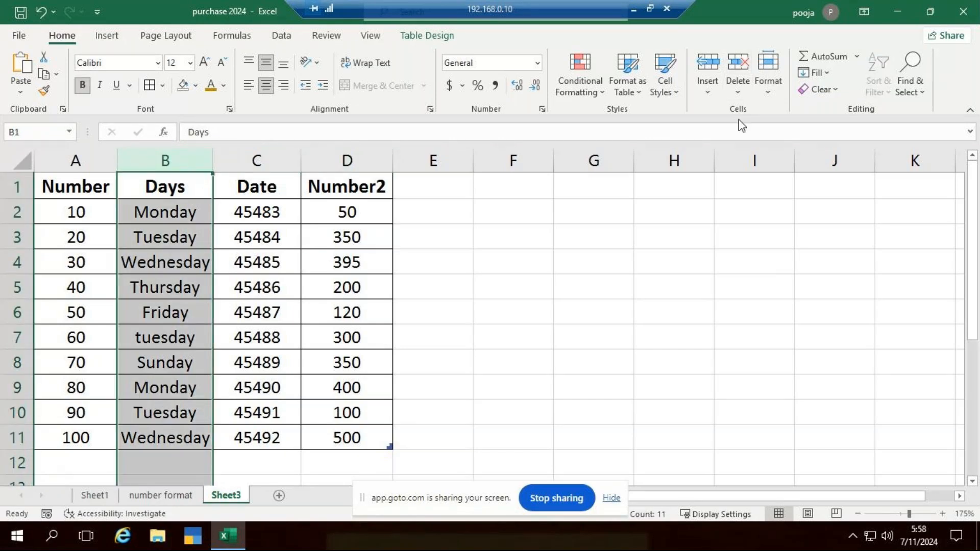
{"action": "left_click", "coordinate": [707, 91]}
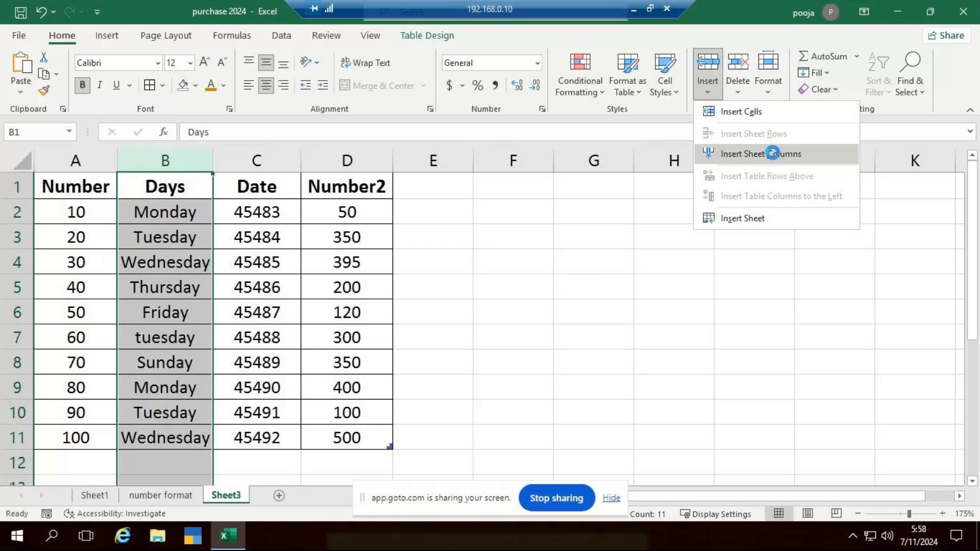
{"action": "left_click", "coordinate": [773, 154]}
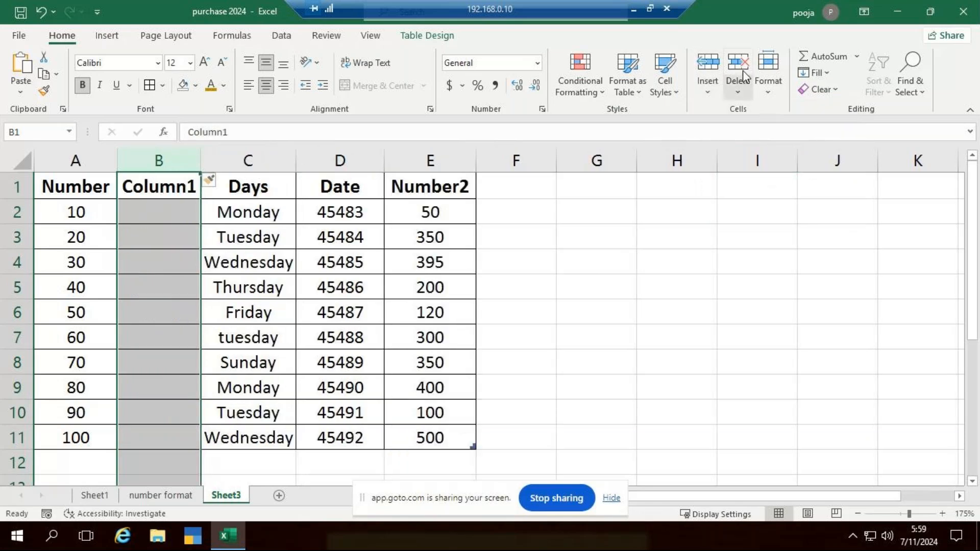
{"action": "left_click", "coordinate": [740, 94]}
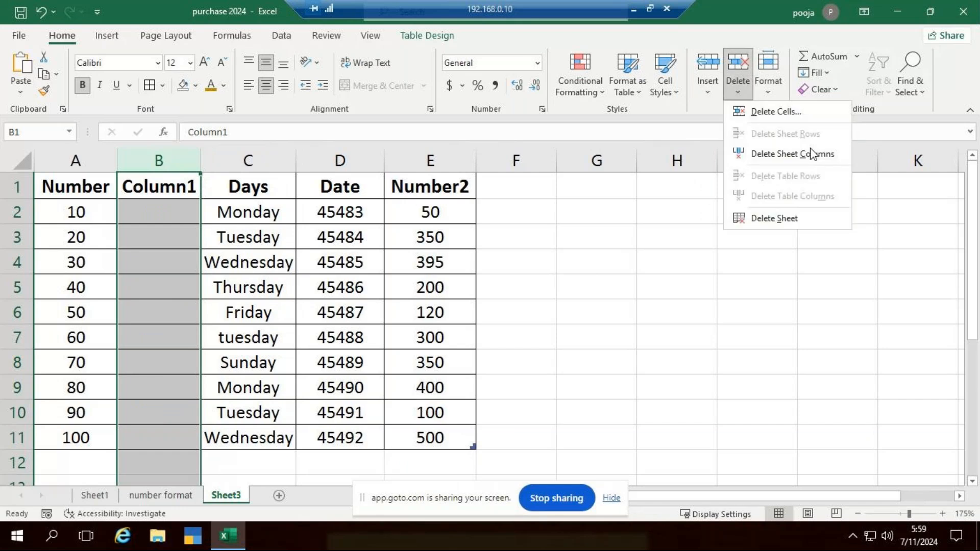
{"action": "left_click", "coordinate": [841, 154]}
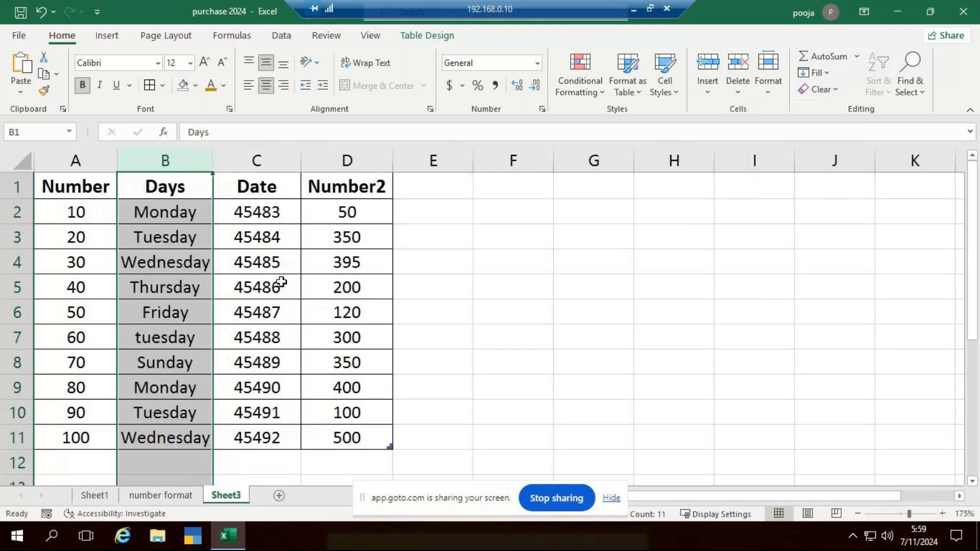
Insert one sheet row above row 4, the Wednesday row, and delete that blank row again
{"action": "left_click", "coordinate": [13, 262]}
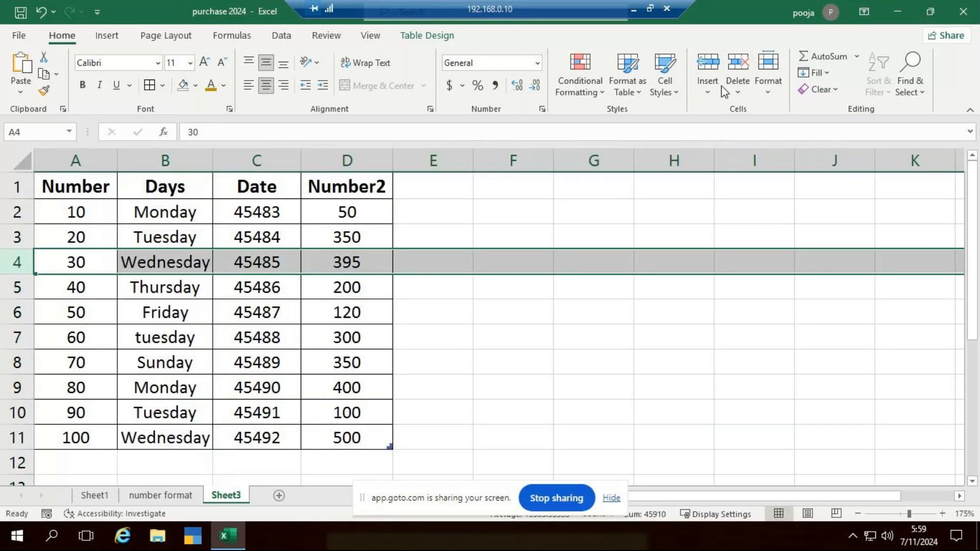
{"action": "left_click", "coordinate": [721, 85]}
{"action": "left_click", "coordinate": [748, 139]}
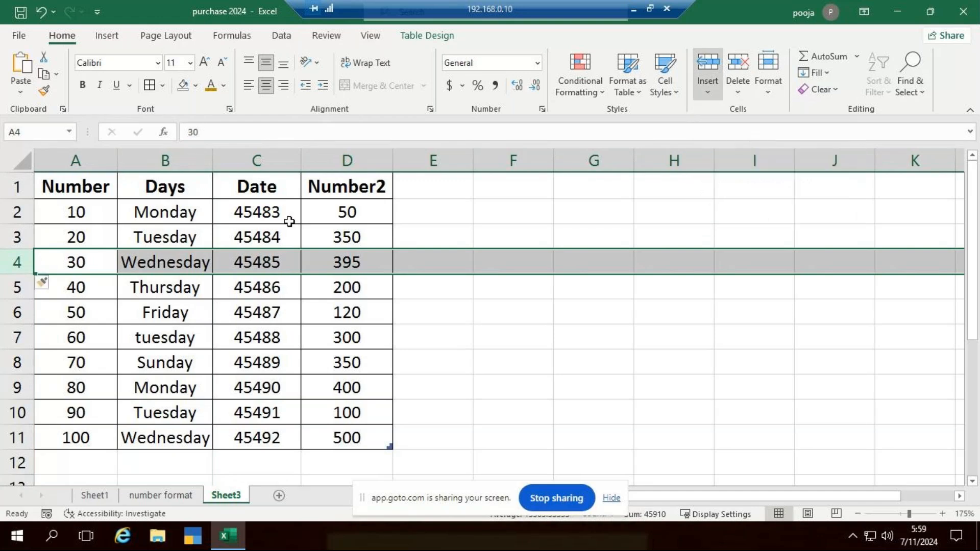
{"action": "left_click", "coordinate": [737, 65]}
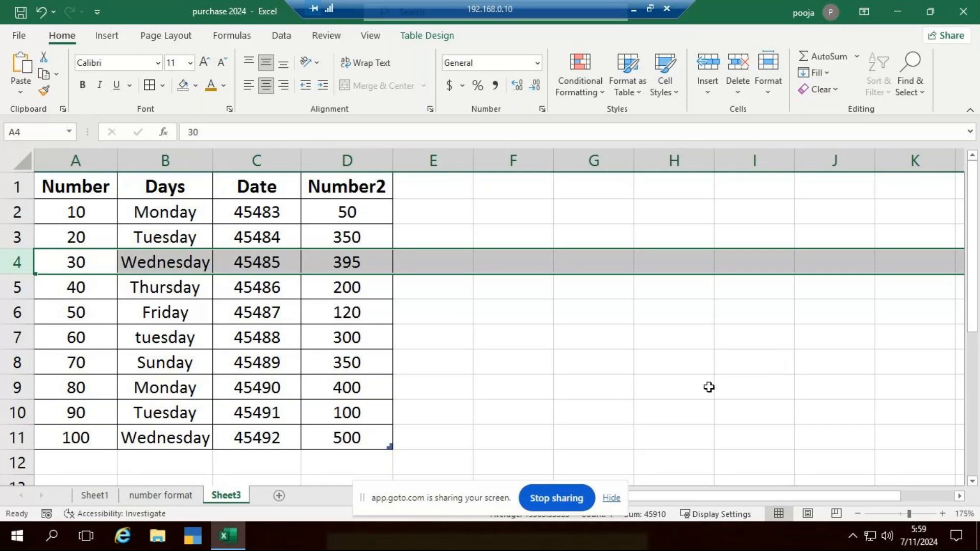
{"action": "left_click", "coordinate": [579, 343]}
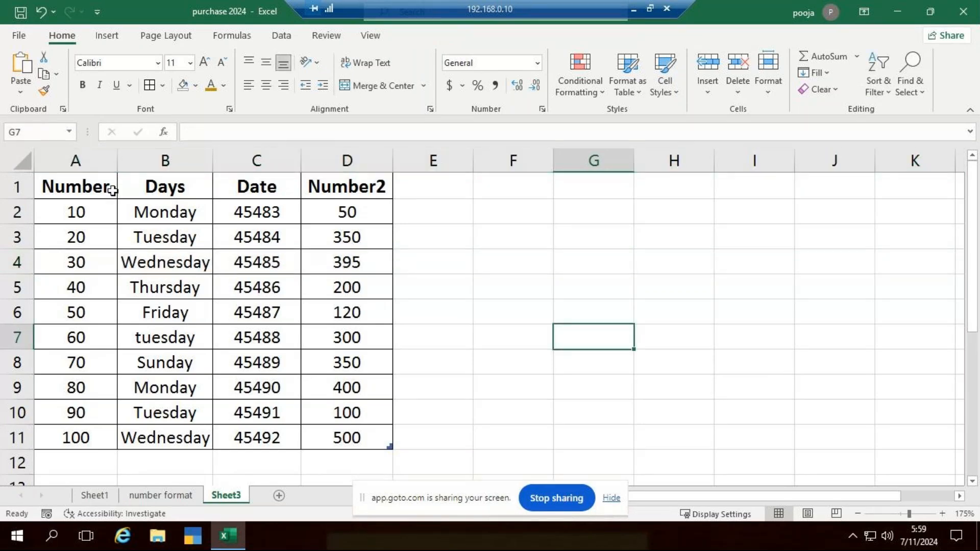
Widen column F and increase the height of header row 1 by moving their borders
{"action": "left_click", "coordinate": [527, 192]}
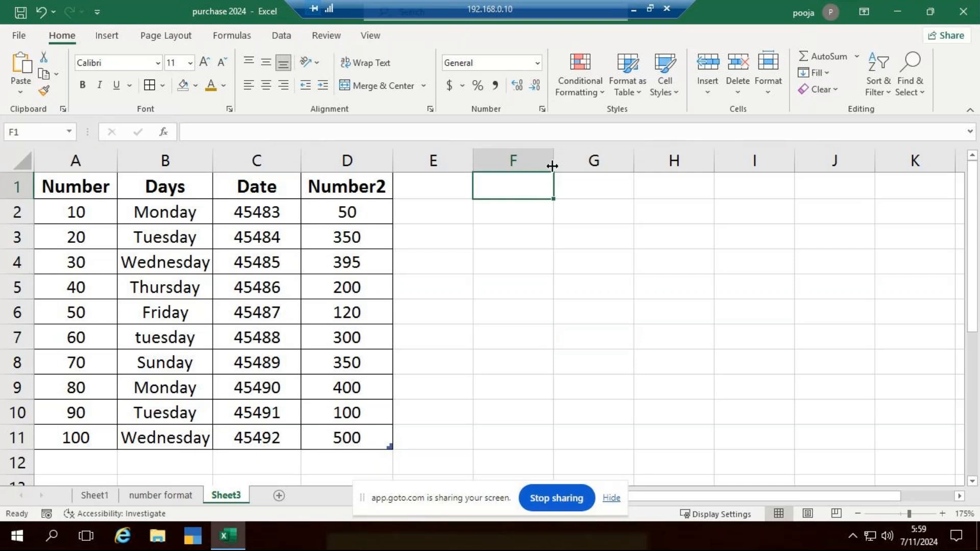
{"action": "left_click_drag", "start_coordinate": [552, 166], "coordinate": [586, 167]}
{"action": "left_click_drag", "start_coordinate": [28, 199], "coordinate": [34, 210]}
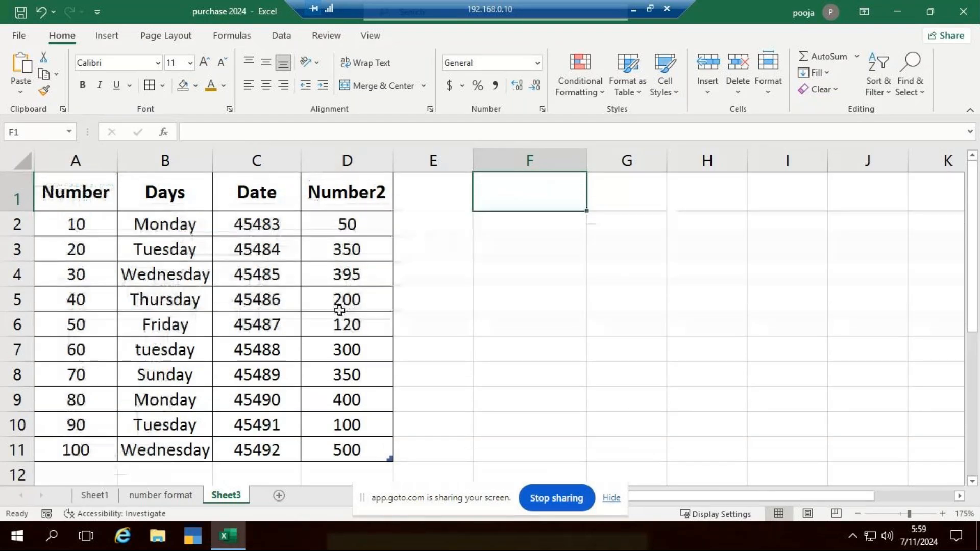
{"action": "left_click", "coordinate": [640, 316]}
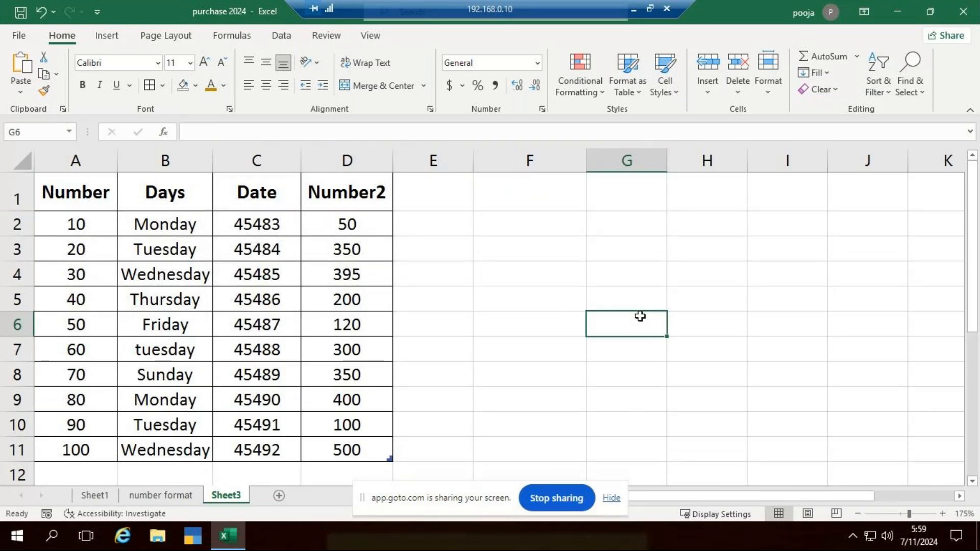
Set the row height of row 6, the Friday row, to 22
{"action": "left_click", "coordinate": [770, 93]}
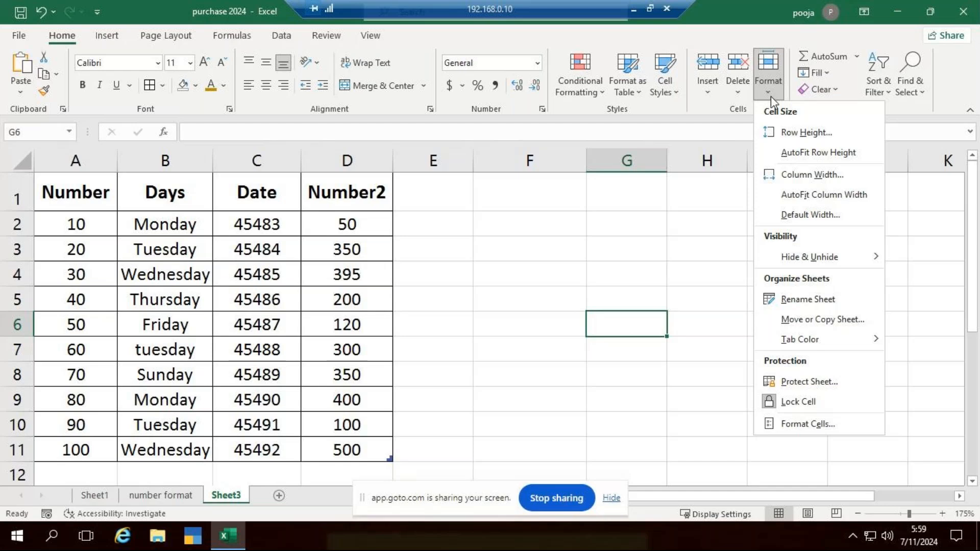
{"action": "left_click", "coordinate": [823, 132]}
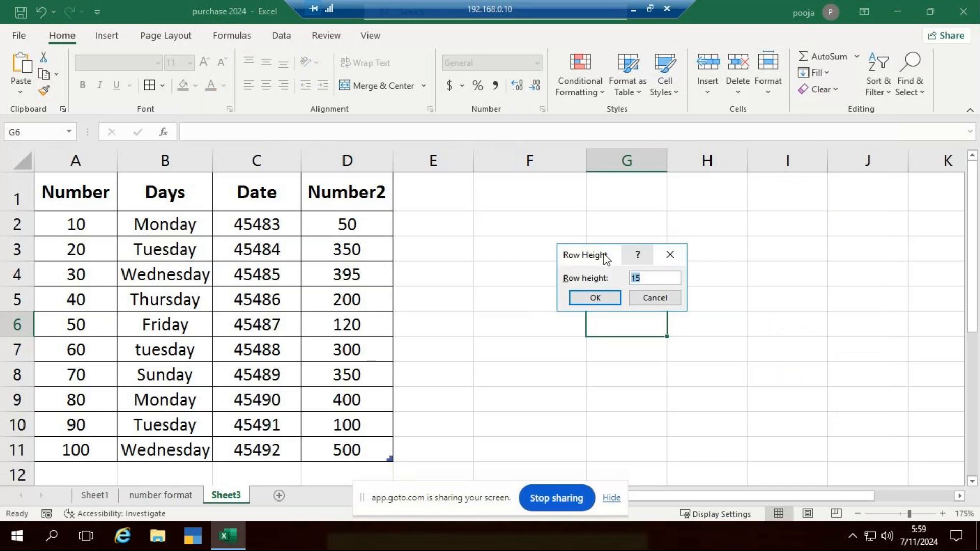
{"action": "left_click_drag", "start_coordinate": [603, 254], "coordinate": [784, 223]}
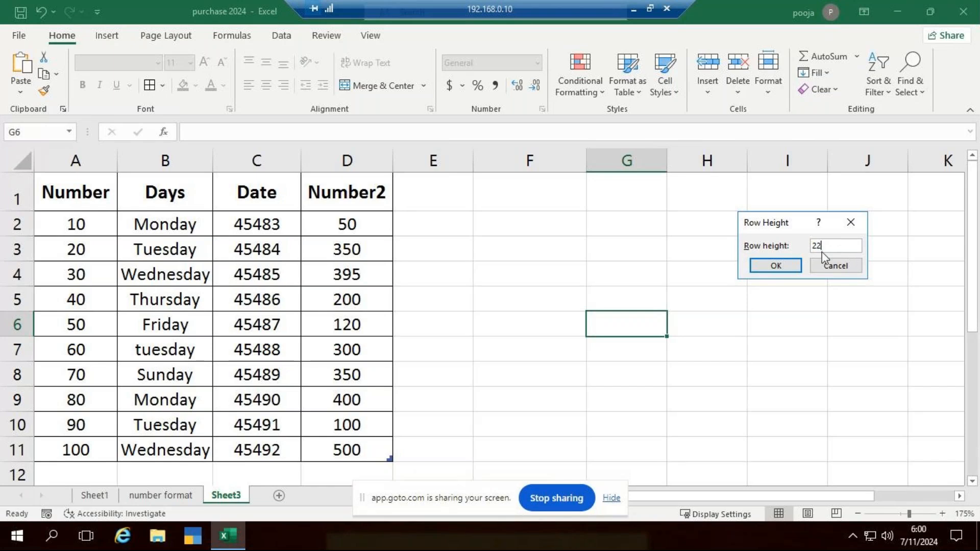
{"action": "left_click", "coordinate": [788, 265]}
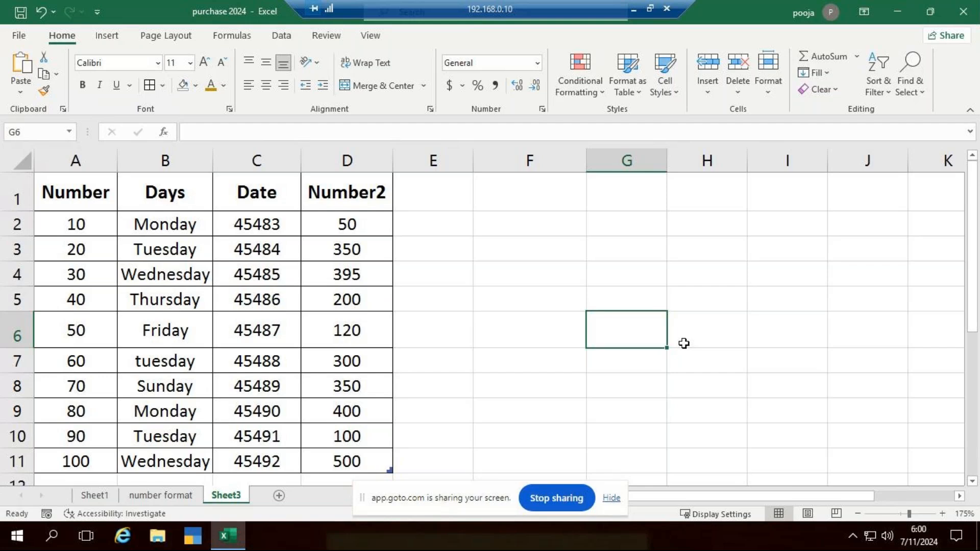
{"action": "left_click", "coordinate": [777, 275]}
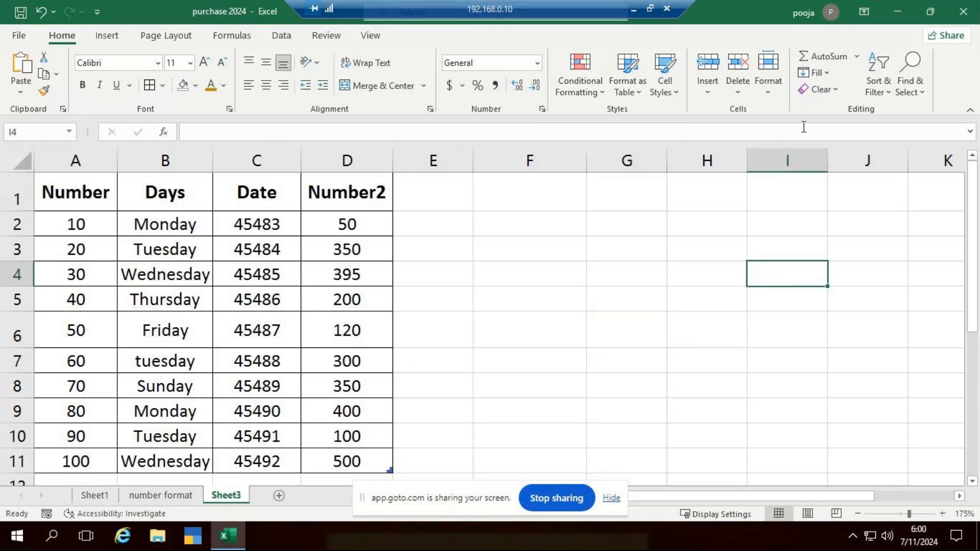
Set the width of column I to 11
{"action": "left_click", "coordinate": [769, 93]}
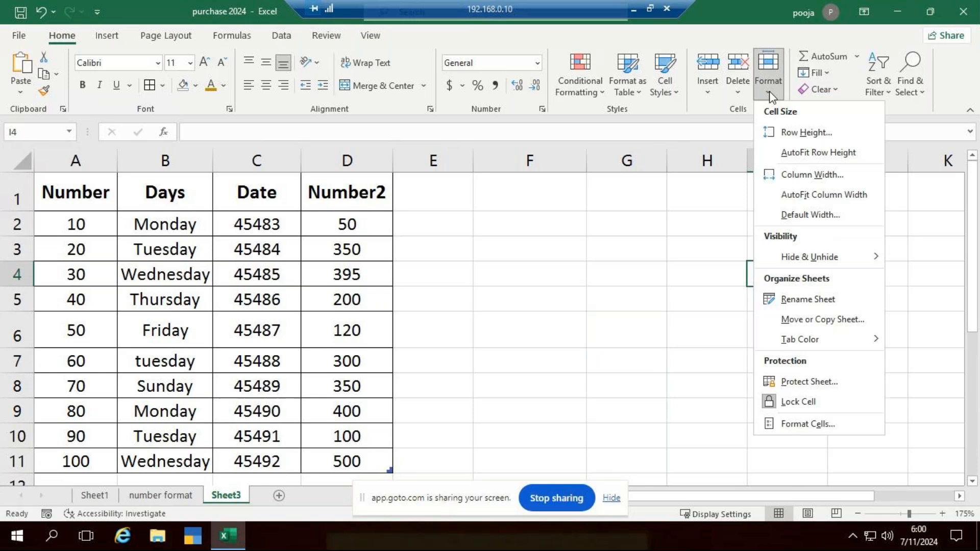
{"action": "left_click", "coordinate": [830, 175]}
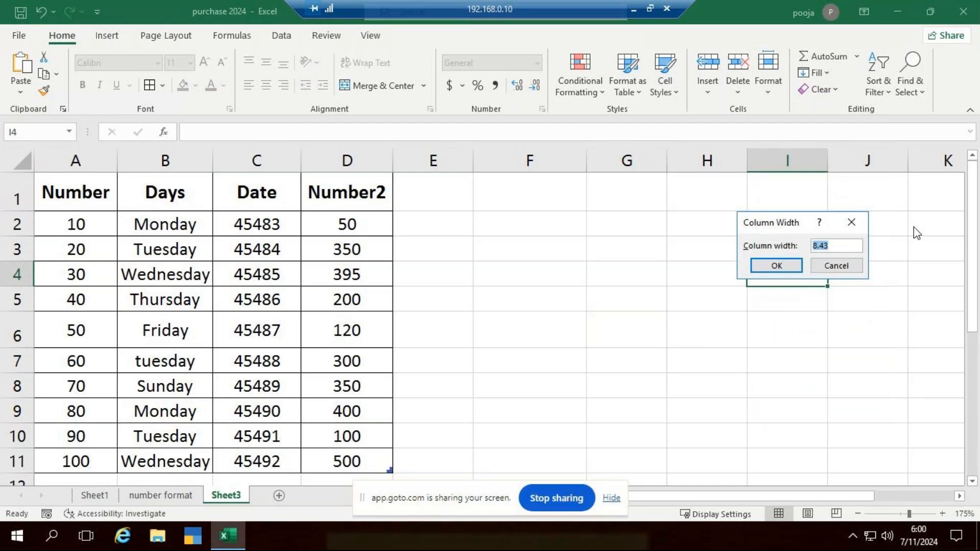
{"action": "type", "text": "11"}
{"action": "left_click", "coordinate": [759, 265]}
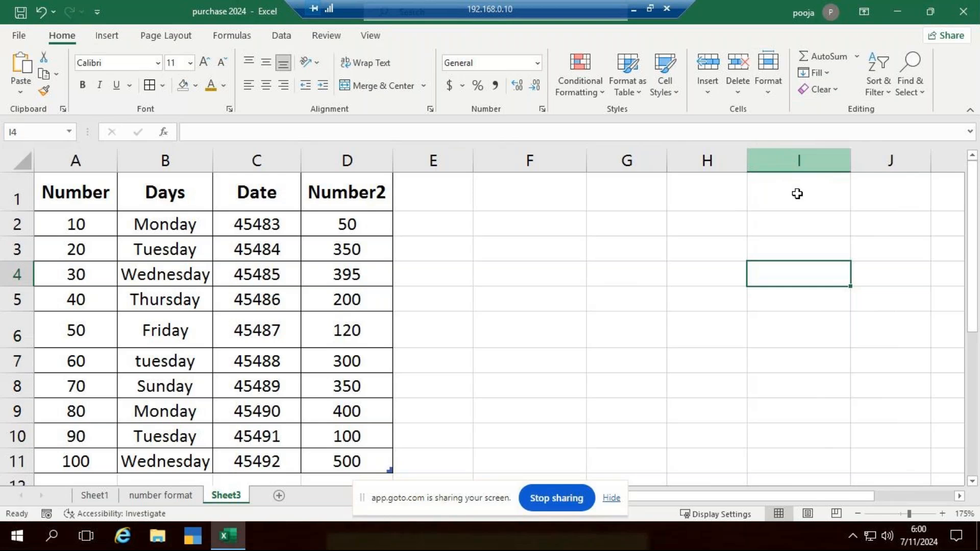
{"action": "left_click", "coordinate": [710, 306]}
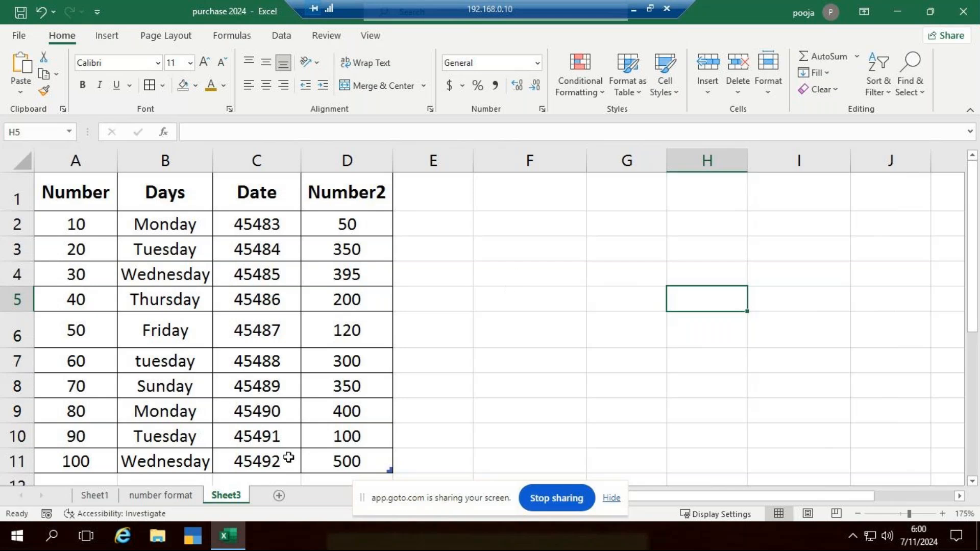
Add a new blank worksheet after Sheet3
{"action": "left_click", "coordinate": [280, 495]}
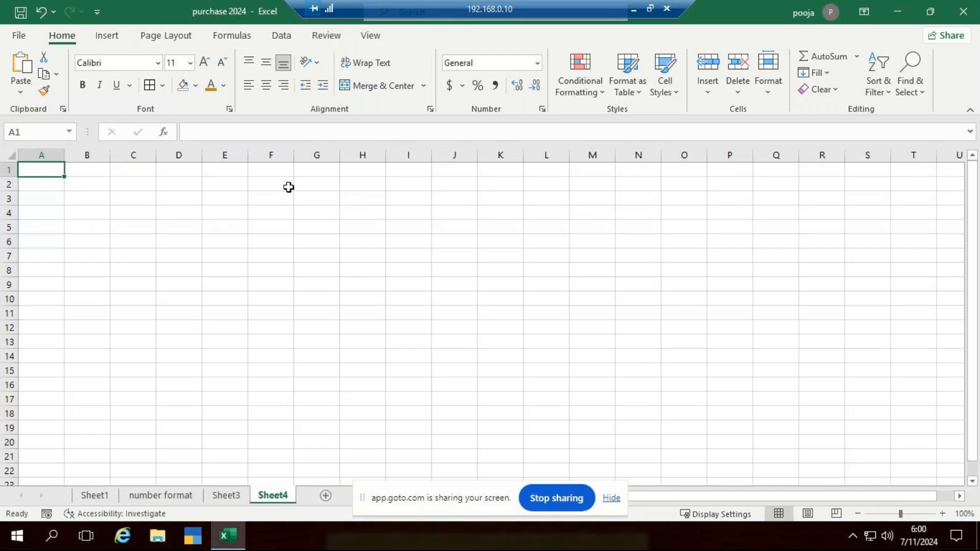
{"action": "scroll", "coordinate": [267, 202], "scroll_direction": "up", "scroll_amount": 4}
{"action": "scroll", "coordinate": [267, 201], "scroll_direction": "up", "scroll_amount": 2}
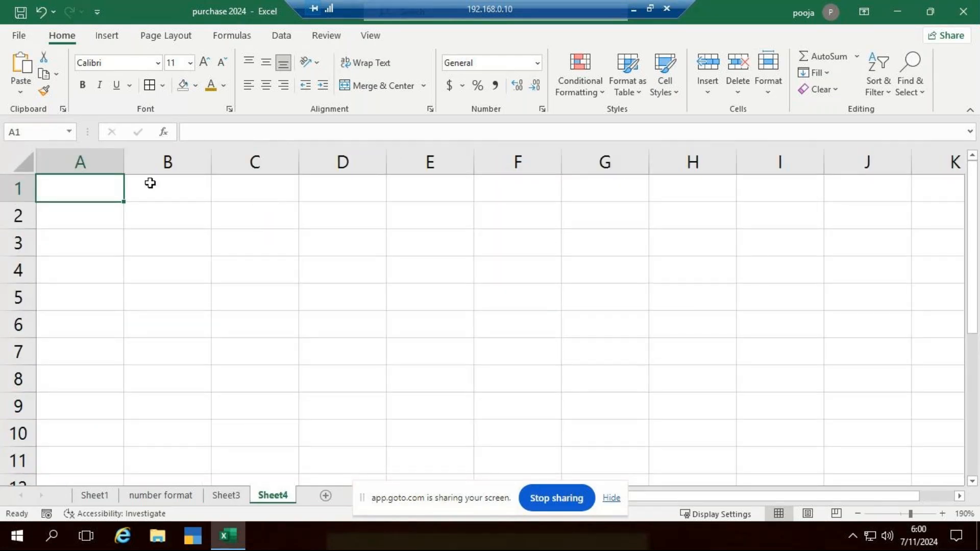
Select the whole new sheet and enlarge all its columns and rows together by moving one column border and one row border
{"action": "left_click", "coordinate": [23, 164]}
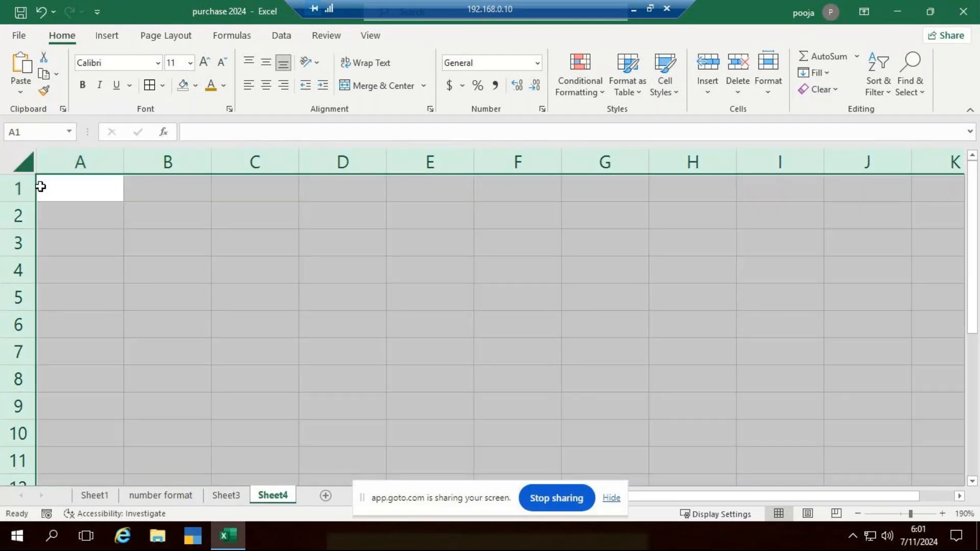
{"action": "left_click", "coordinate": [343, 298]}
{"action": "left_click", "coordinate": [18, 165]}
{"action": "left_click_drag", "start_coordinate": [128, 168], "coordinate": [139, 169]}
{"action": "left_click_drag", "start_coordinate": [23, 201], "coordinate": [35, 221]}
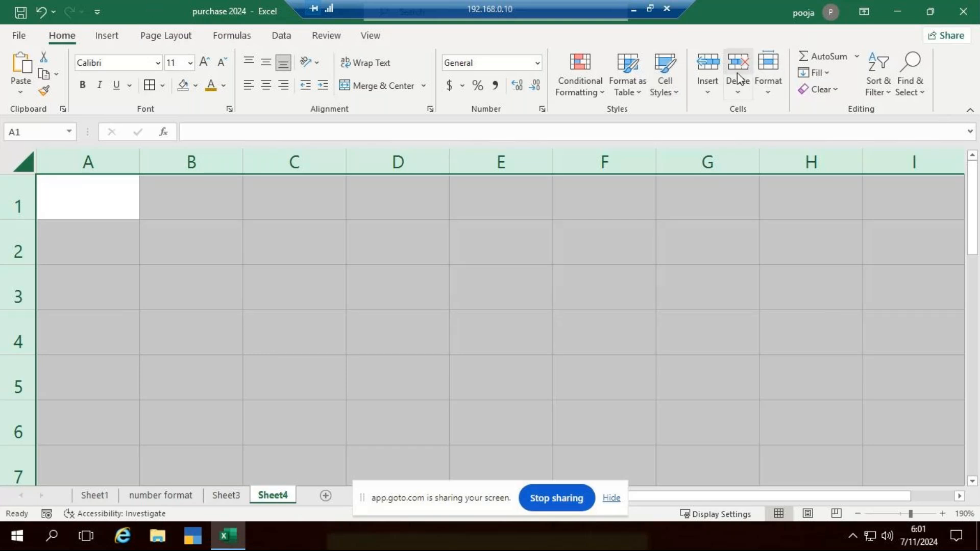
{"action": "left_click", "coordinate": [541, 322]}
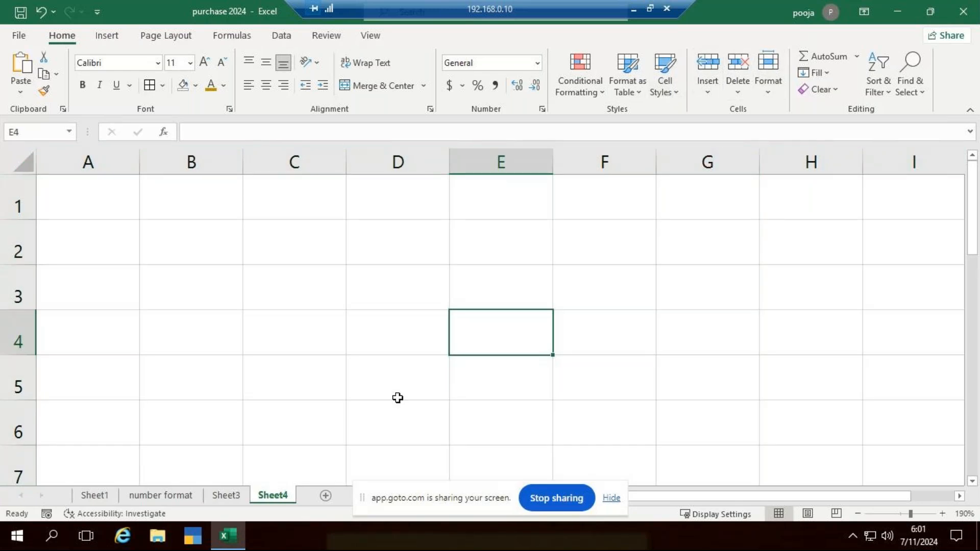
Undo the column width and row height changes made to the whole sheet
{"action": "key", "text": "ctrl+Home"}
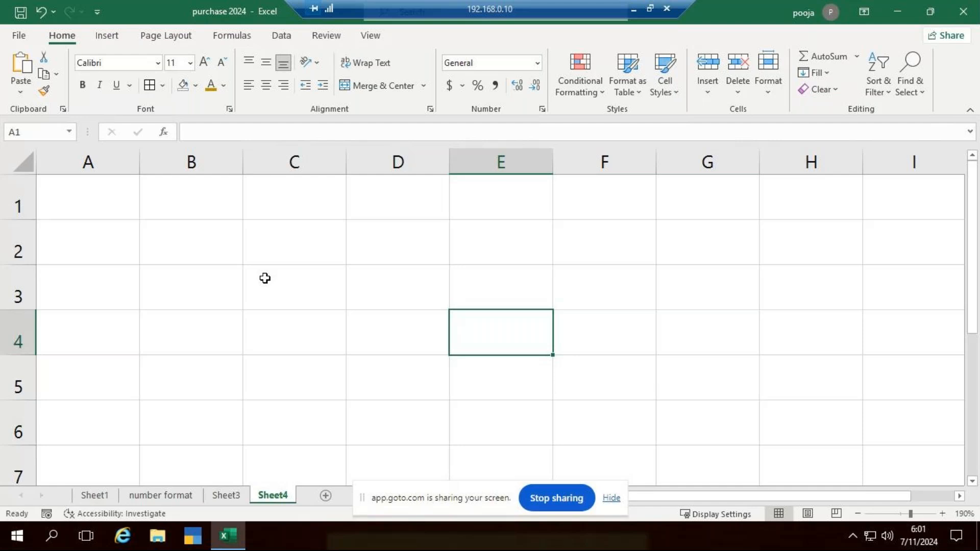
{"action": "key", "text": "ctrl+z"}
{"action": "left_click", "coordinate": [566, 247]}
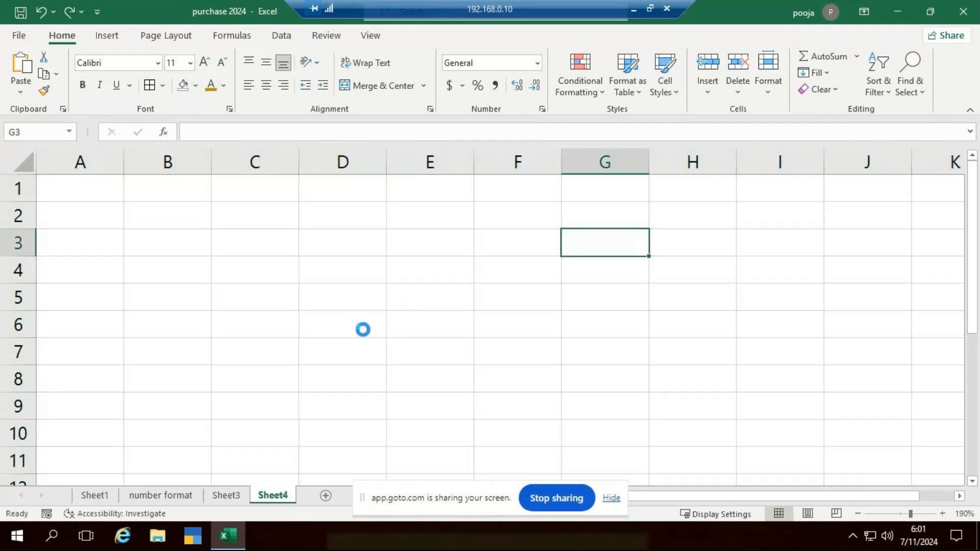
{"action": "scroll", "coordinate": [363, 330], "scroll_direction": "up", "scroll_amount": 5, "text": "ctrl"}
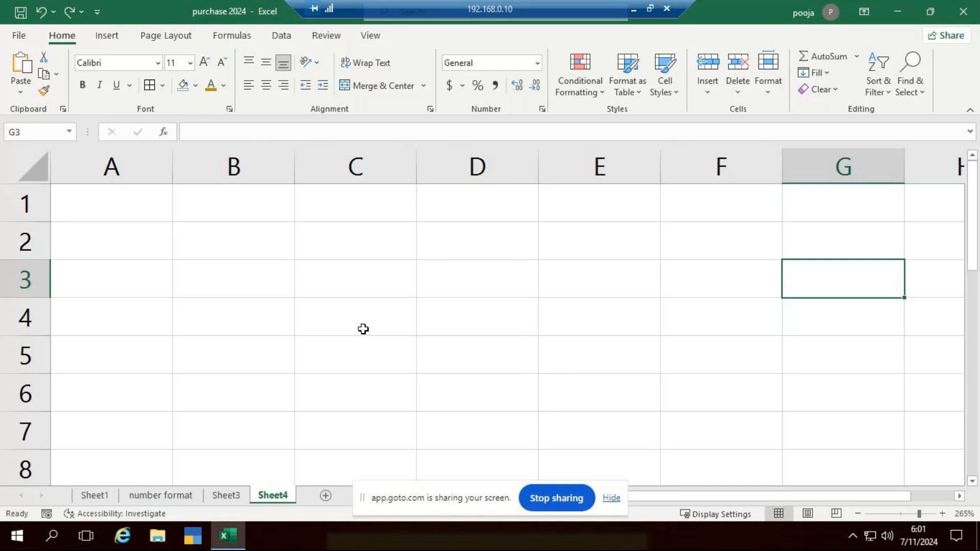
Switch to File Explorer, open the recent Word document named Excel and accept its default-program prompts
{"action": "left_click", "coordinate": [159, 537]}
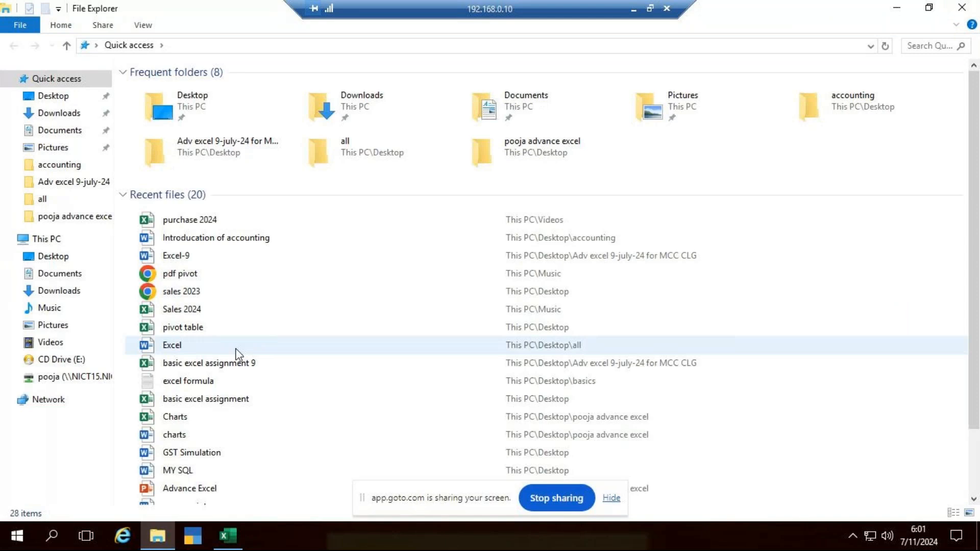
{"action": "double_click", "coordinate": [235, 352]}
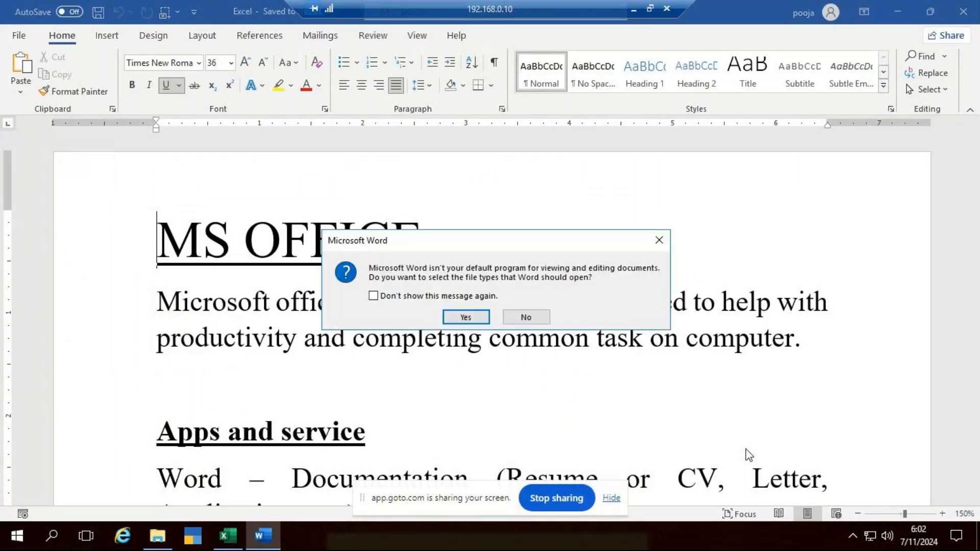
{"action": "left_click", "coordinate": [462, 317]}
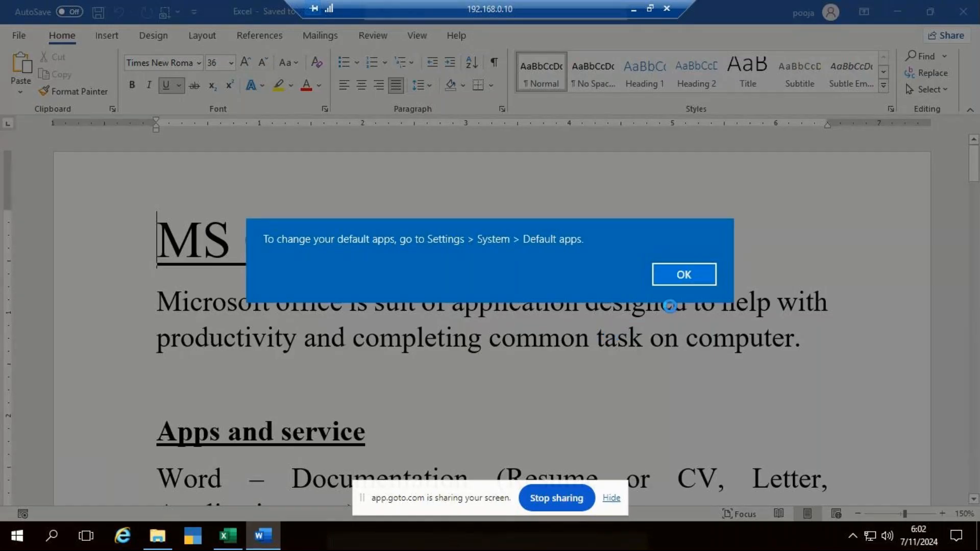
{"action": "left_click", "coordinate": [683, 277]}
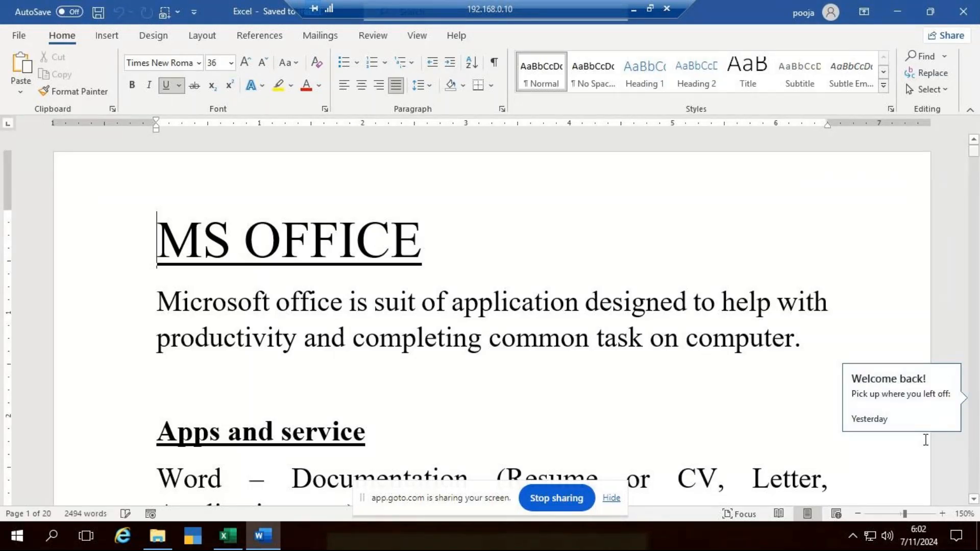
Resume the notes at the last reading position and browse back to the Sort and filter and Flash fill topics
{"action": "left_click", "coordinate": [913, 414]}
{"action": "scroll", "coordinate": [470, 366], "scroll_direction": "up", "scroll_amount": 15}
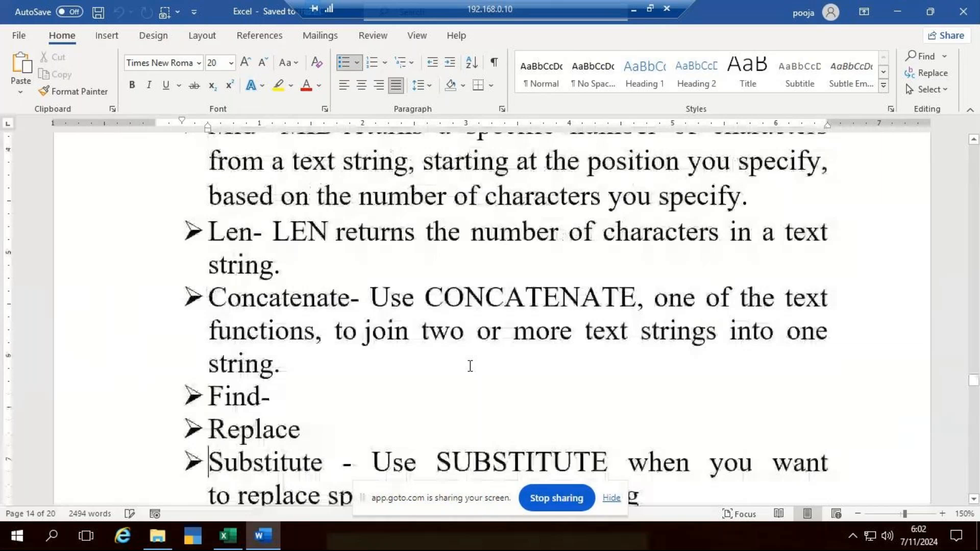
{"action": "scroll", "coordinate": [470, 366], "scroll_direction": "up", "scroll_amount": 20}
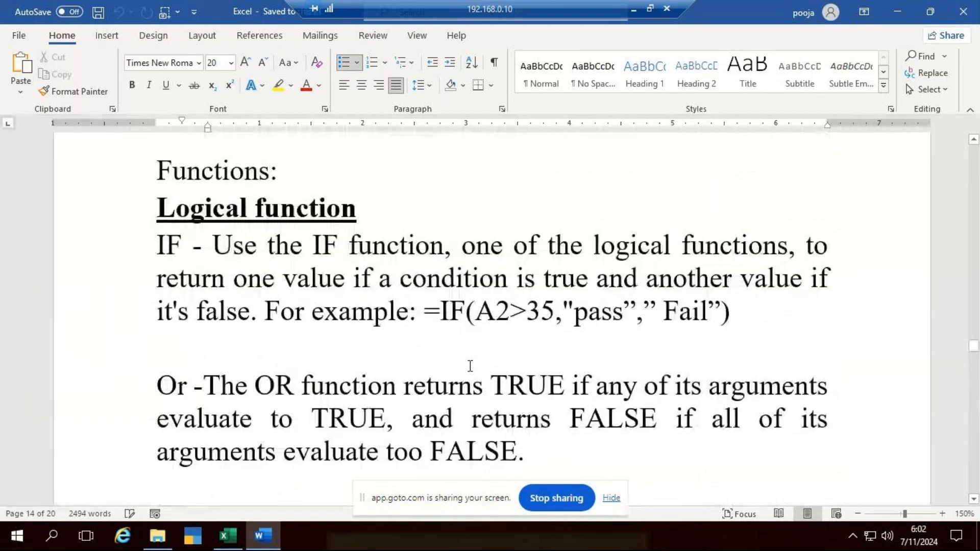
{"action": "scroll", "coordinate": [470, 366], "scroll_direction": "up", "scroll_amount": 15}
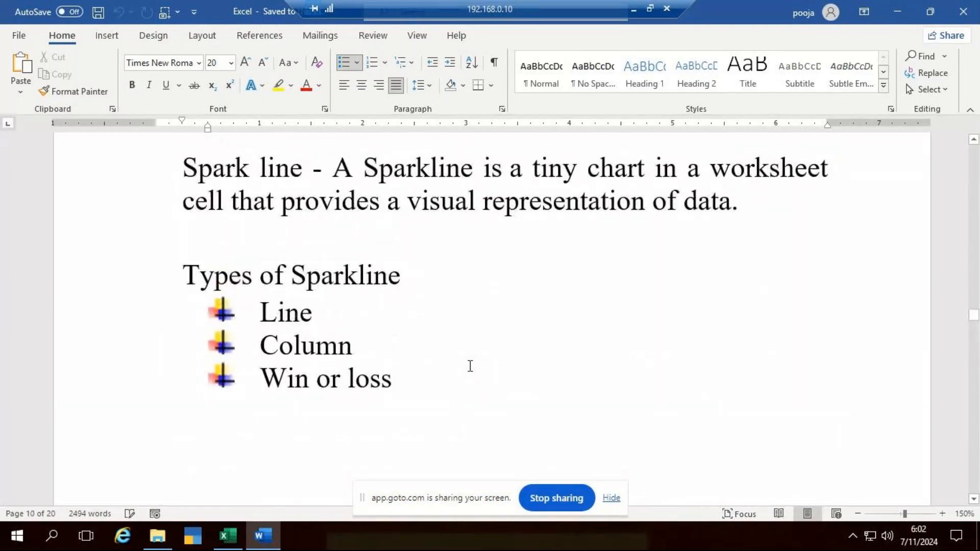
{"action": "scroll", "coordinate": [471, 366], "scroll_direction": "up", "scroll_amount": 15}
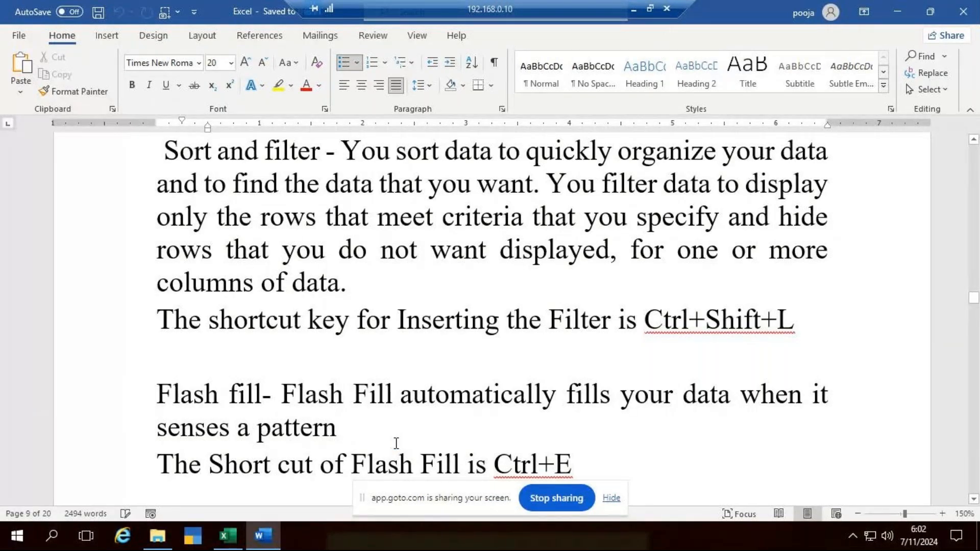
Switch back to Excel, widen column A slightly on Sheet4 and enter Virat kohli in cell A2
{"action": "left_click", "coordinate": [228, 536]}
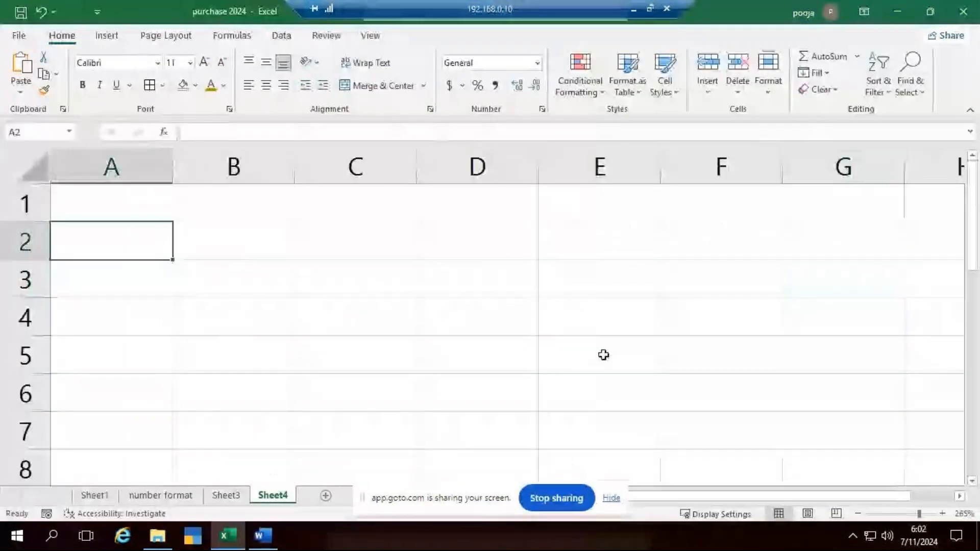
{"action": "left_click_drag", "start_coordinate": [172, 180], "coordinate": [180, 180]}
{"action": "type", "text": "Vira"}
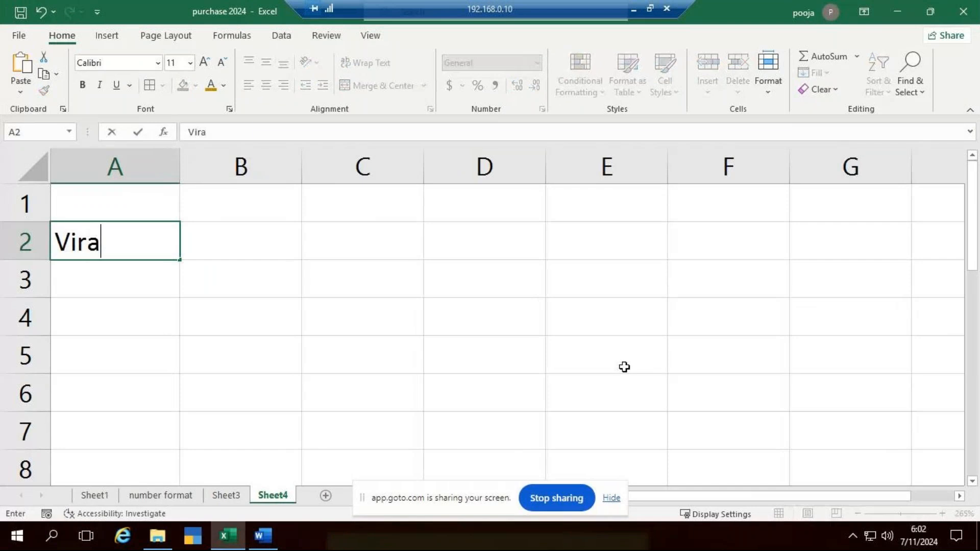
{"action": "type", "text": "t kohli"}
{"action": "key", "text": "ctrl+Return"}
{"action": "key", "text": "Return"}
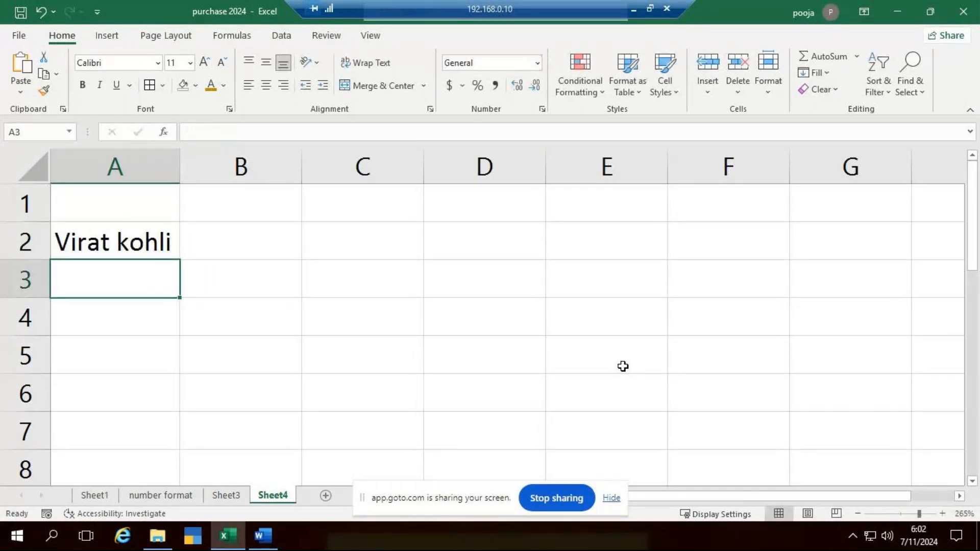
Enter Rohit Sharma in cell A3 and autofit column A to its contents
{"action": "type", "text": "Rohit Sharma"}
{"action": "key", "text": "Return"}
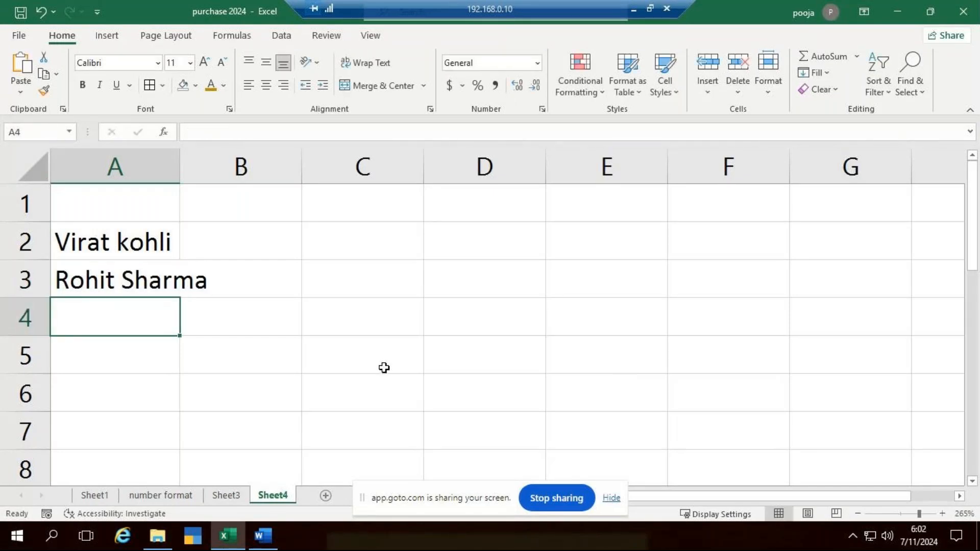
{"action": "double_click", "coordinate": [179, 173]}
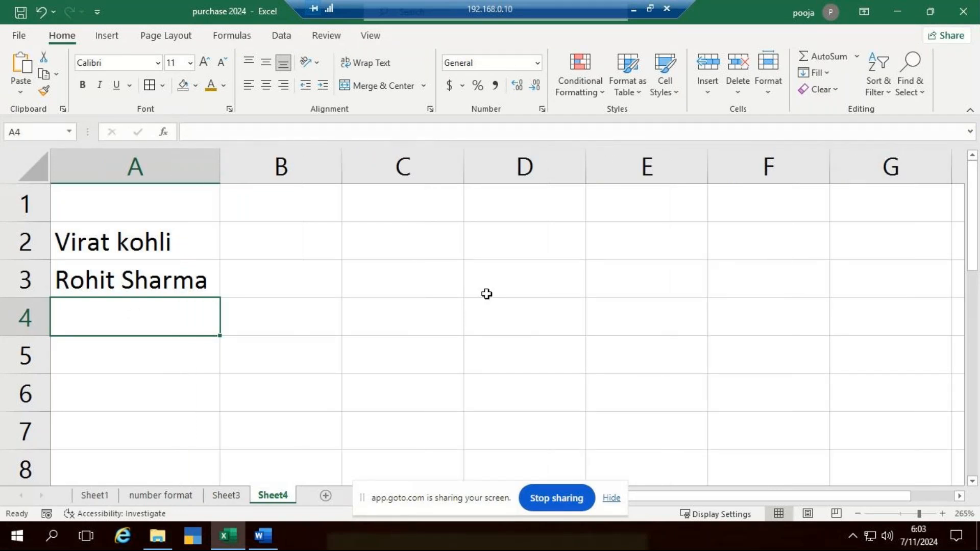
Capitalize the surname in cell A2 so the entry reads Virat Kohli
{"action": "double_click", "coordinate": [128, 238]}
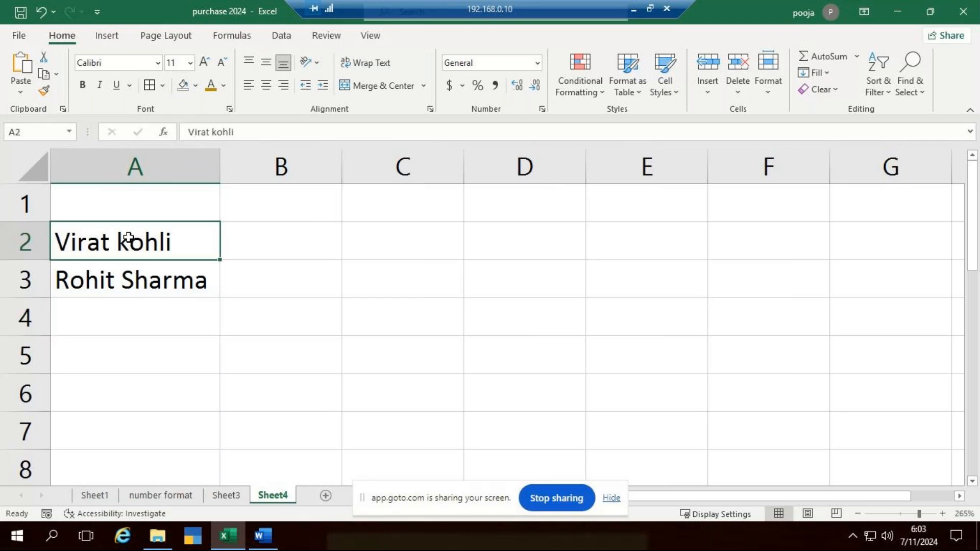
{"action": "key", "text": "BackSpace"}
{"action": "type", "text": "K"}
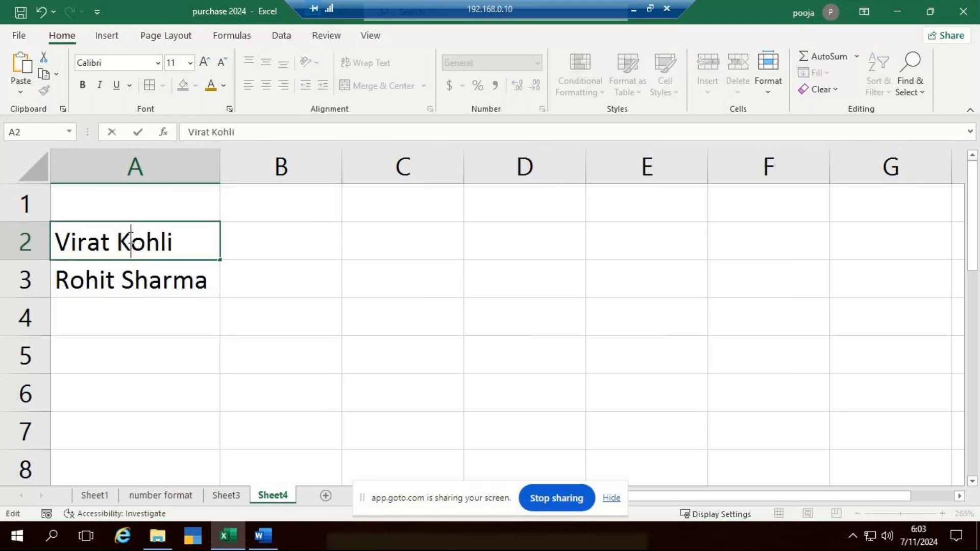
{"action": "left_click", "coordinate": [212, 306]}
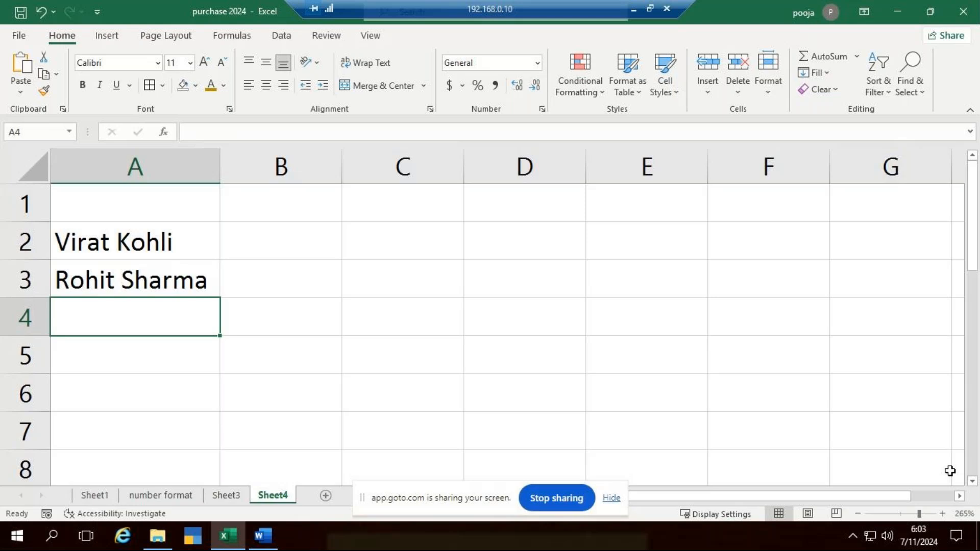
Enter Yuvaraj Singh in cell A4
{"action": "key", "text": "F2"}
{"action": "type", "text": "Yu"}
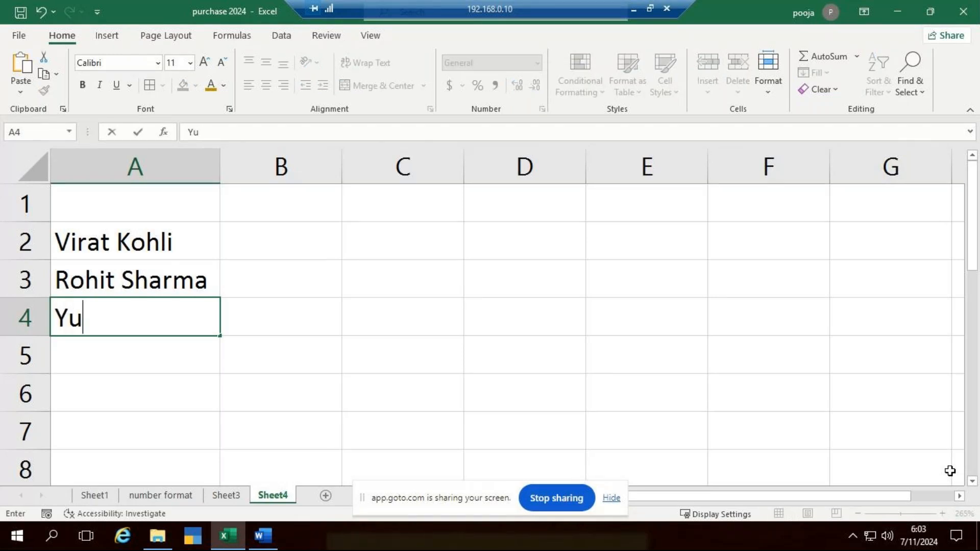
{"action": "type", "text": "var"}
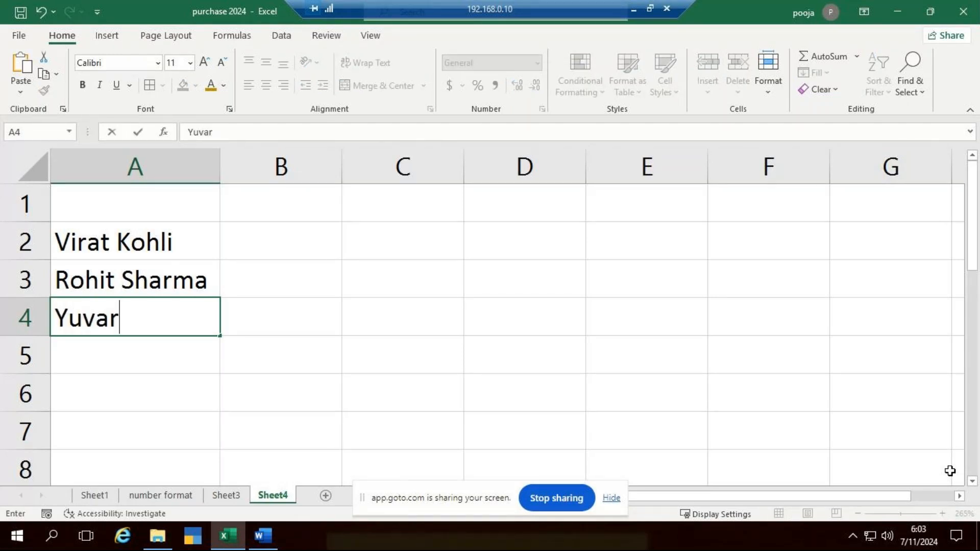
{"action": "type", "text": "aj S"}
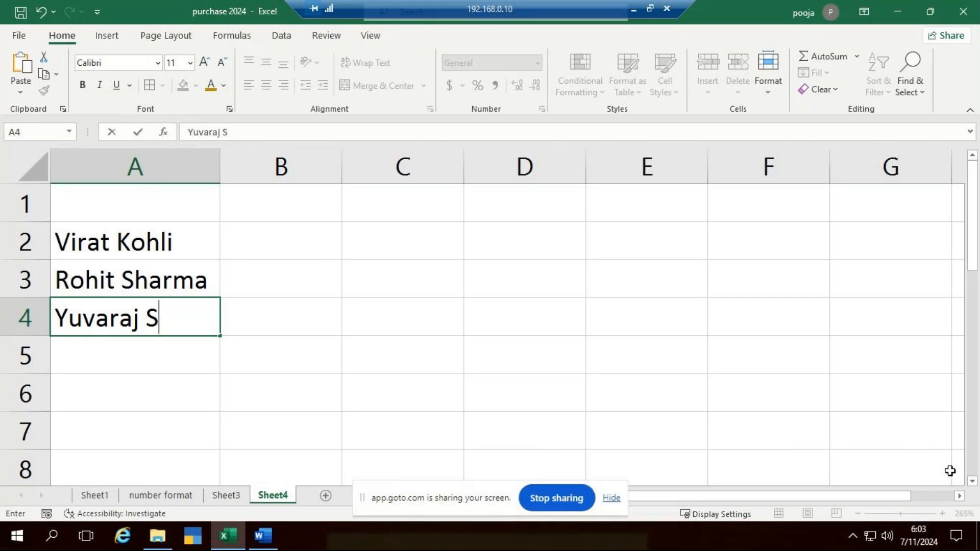
{"action": "type", "text": "ingh"}
{"action": "key", "text": "ctrl+Return"}
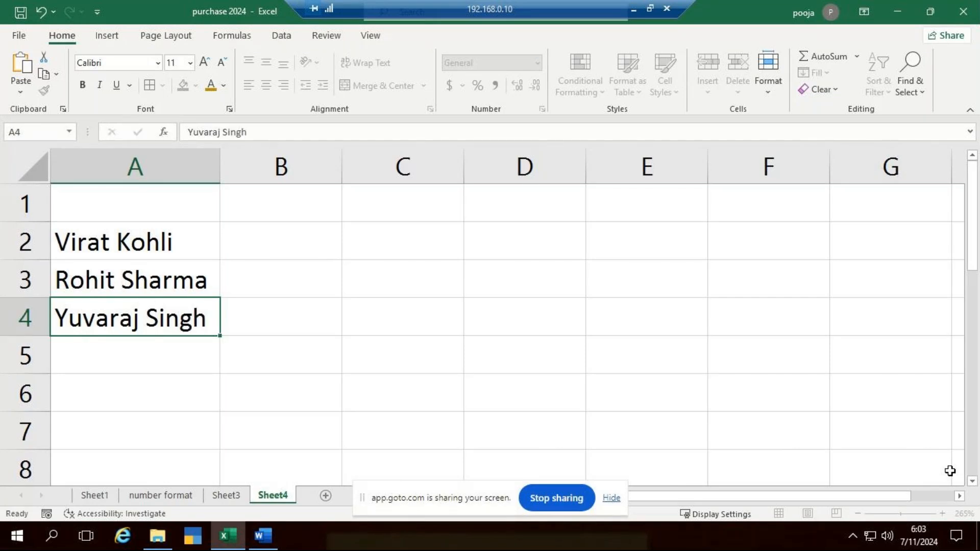
{"action": "key", "text": "Return"}
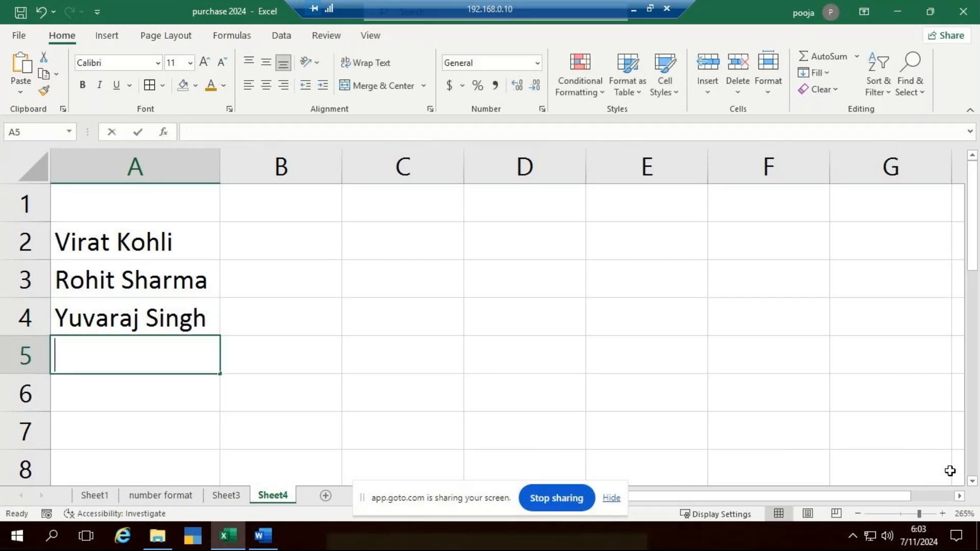
Enter Shikar Dhawan in cell A5
{"action": "type", "text": "Shikar "}
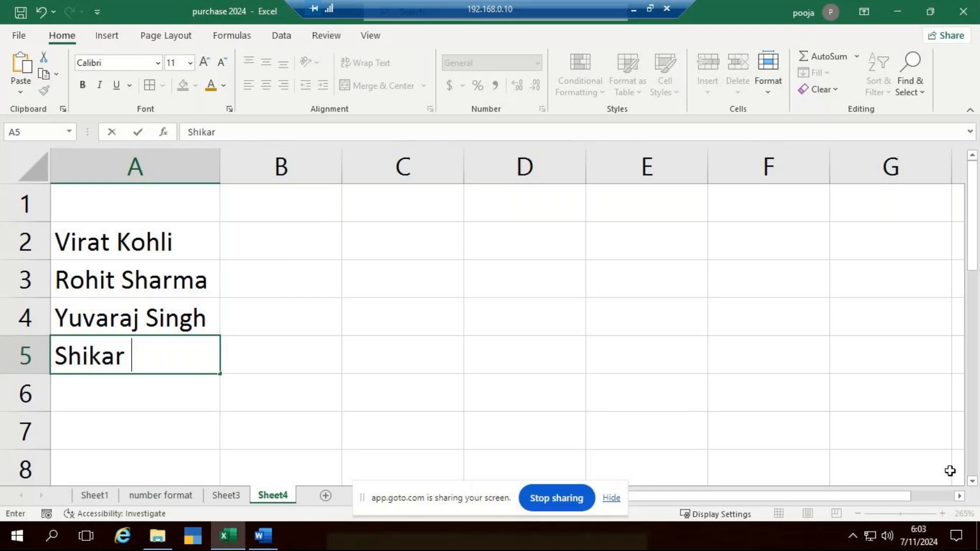
{"action": "type", "text": "Dhar"}
{"action": "key", "text": "BackSpace"}
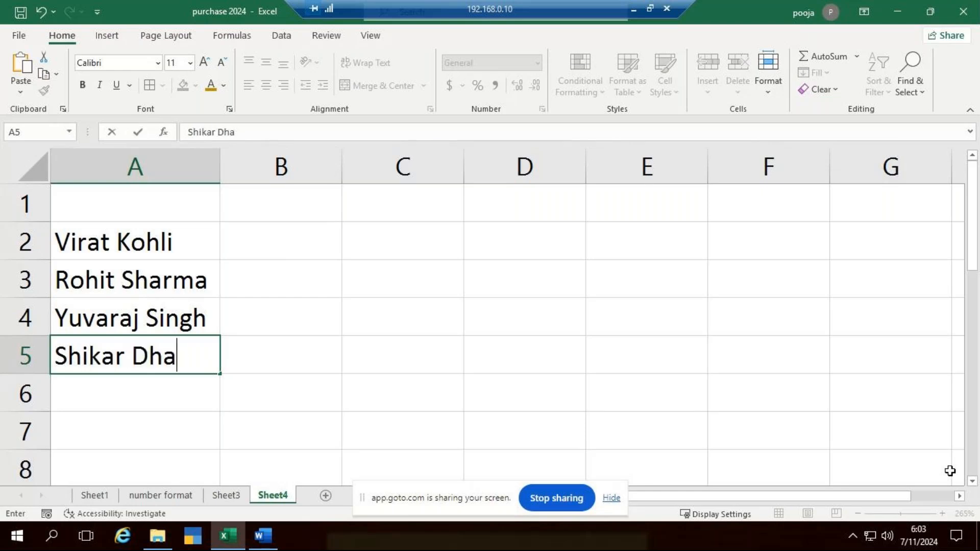
{"action": "type", "text": "wan"}
{"action": "key", "text": "Return"}
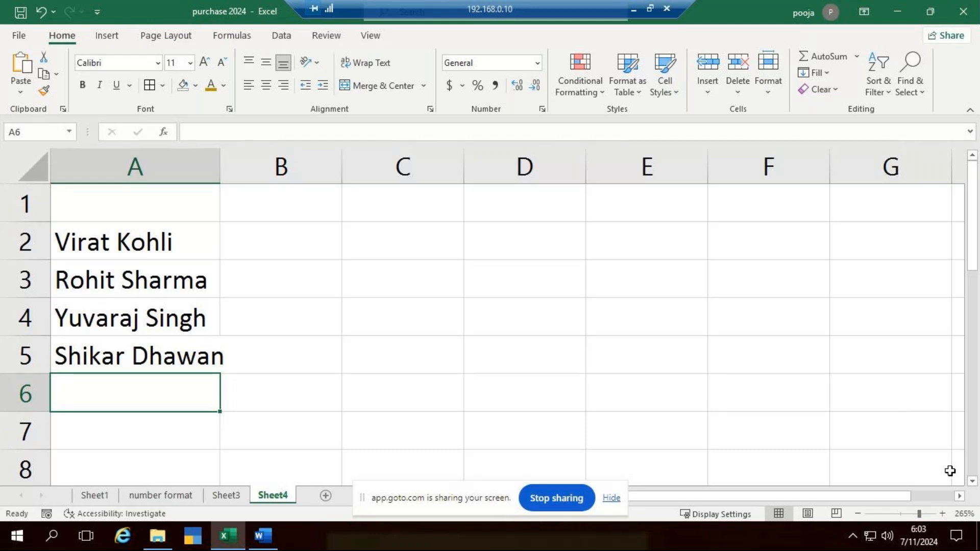
Enter Ishan Kishan in cell A6
{"action": "type", "text": "Ishan "}
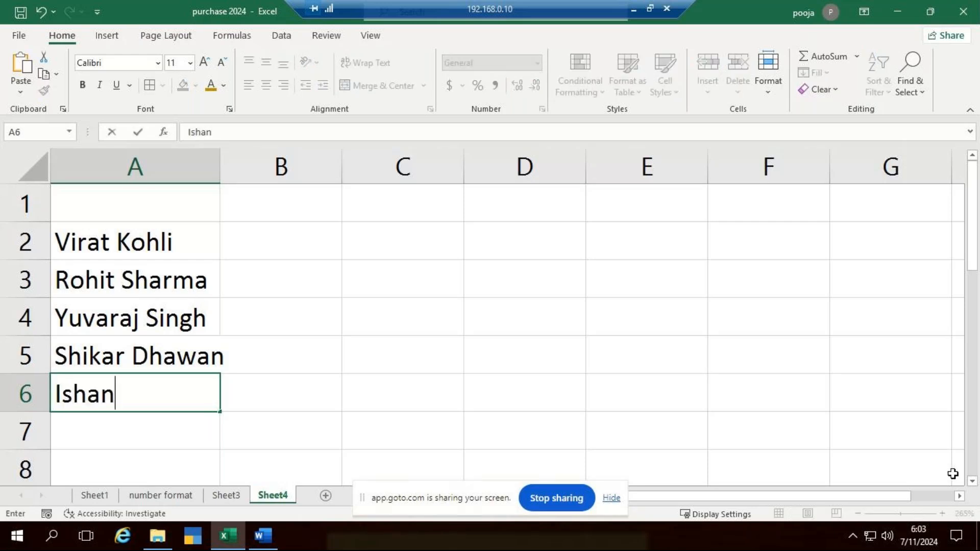
{"action": "type", "text": "Kishan"}
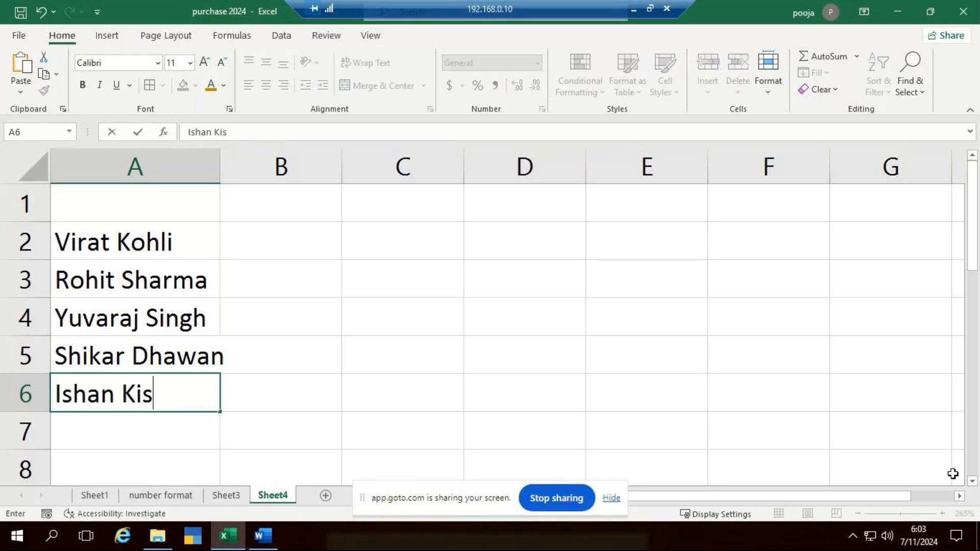
{"action": "key", "text": "ctrl+Return"}
{"action": "key", "text": "Return"}
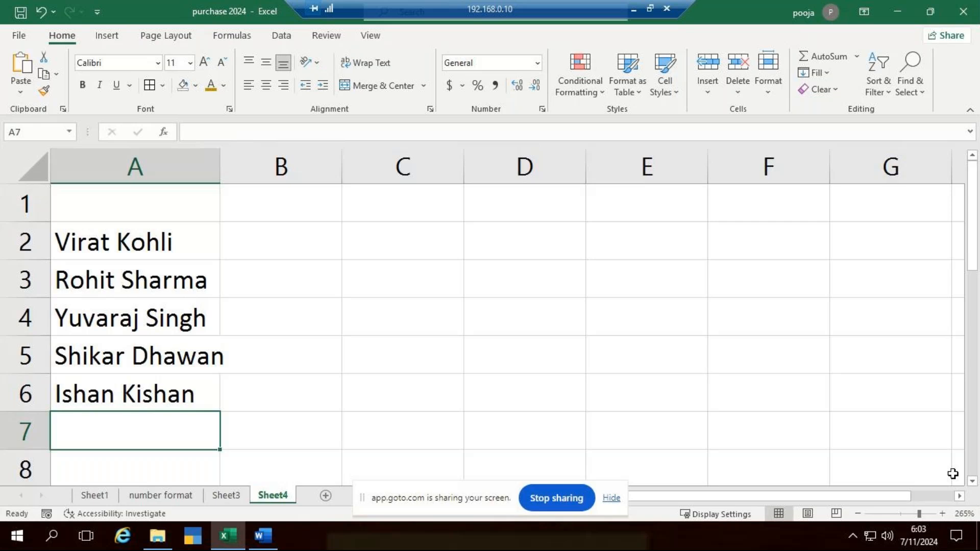
Enter Hardhik Pandey in cell A7 and autofit column A to its contents
{"action": "type", "text": "Hardhik Pandey"}
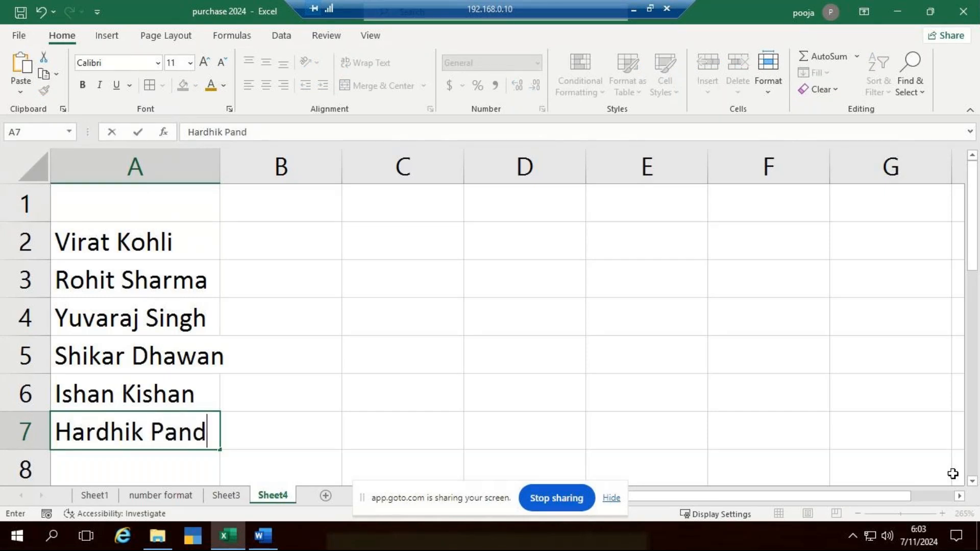
{"action": "key", "text": "Return"}
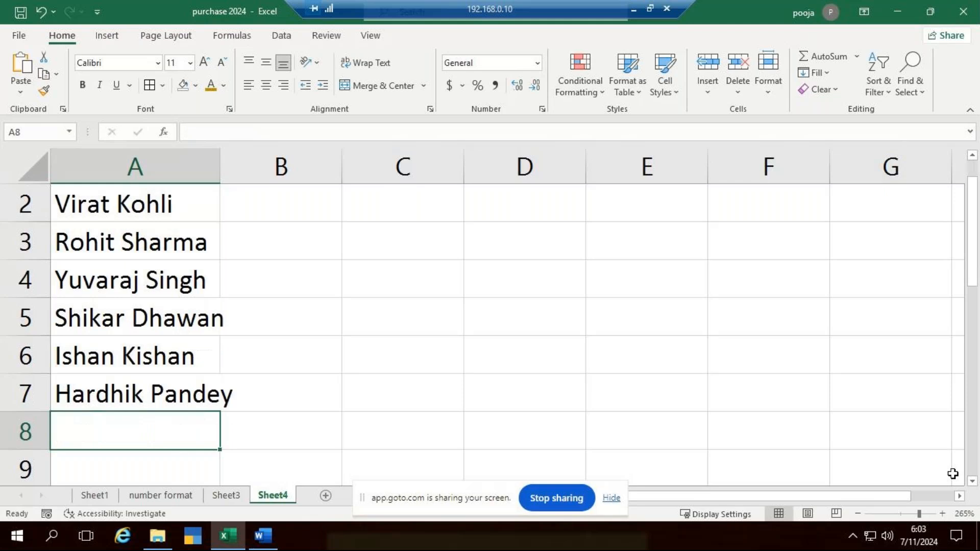
{"action": "double_click", "coordinate": [220, 169]}
{"action": "scroll", "coordinate": [432, 365], "scroll_direction": "up", "scroll_amount": 1}
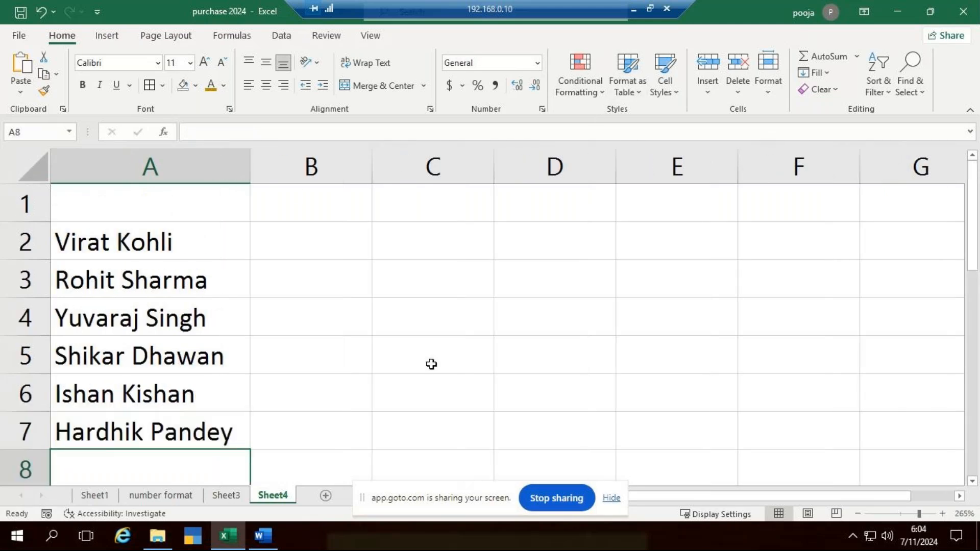
Add the headers Name in cell B1 and Surname in cell C1
{"action": "double_click", "coordinate": [295, 192]}
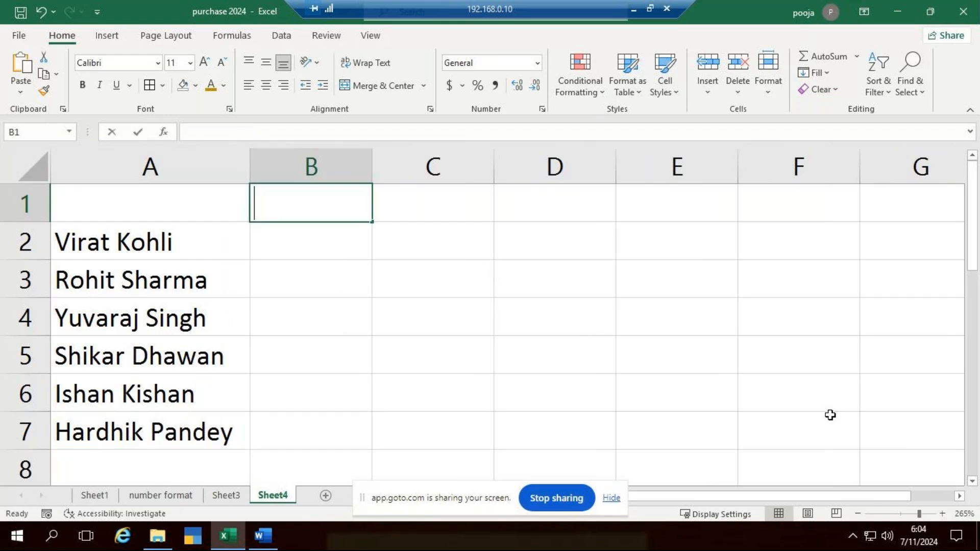
{"action": "type", "text": "Name"}
{"action": "key", "text": "Tab"}
{"action": "key", "text": "F2"}
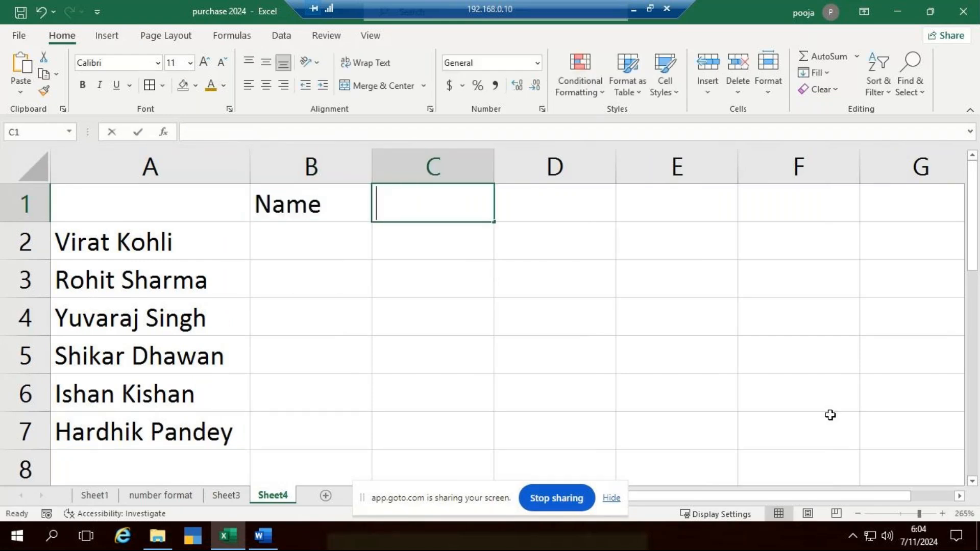
{"action": "type", "text": "Surname"}
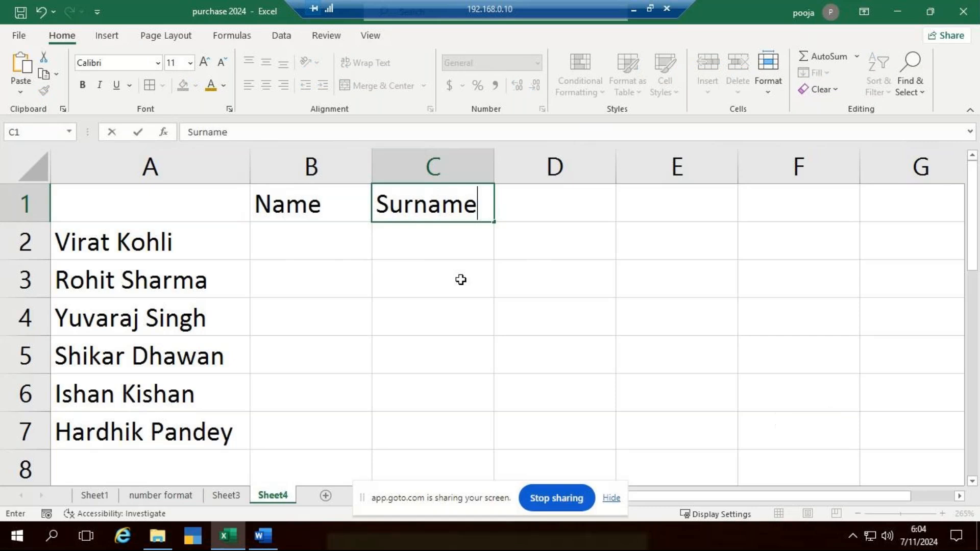
{"action": "left_click", "coordinate": [322, 245]}
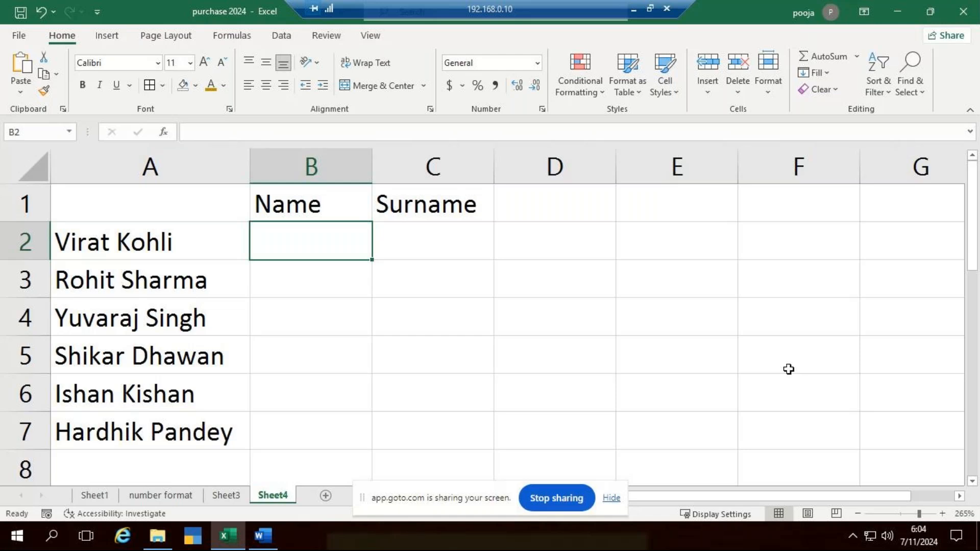
Split the first full name as an example, entering Virat in cell B2 and Kohli in cell C2
{"action": "left_click_drag", "start_coordinate": [173, 248], "coordinate": [182, 416]}
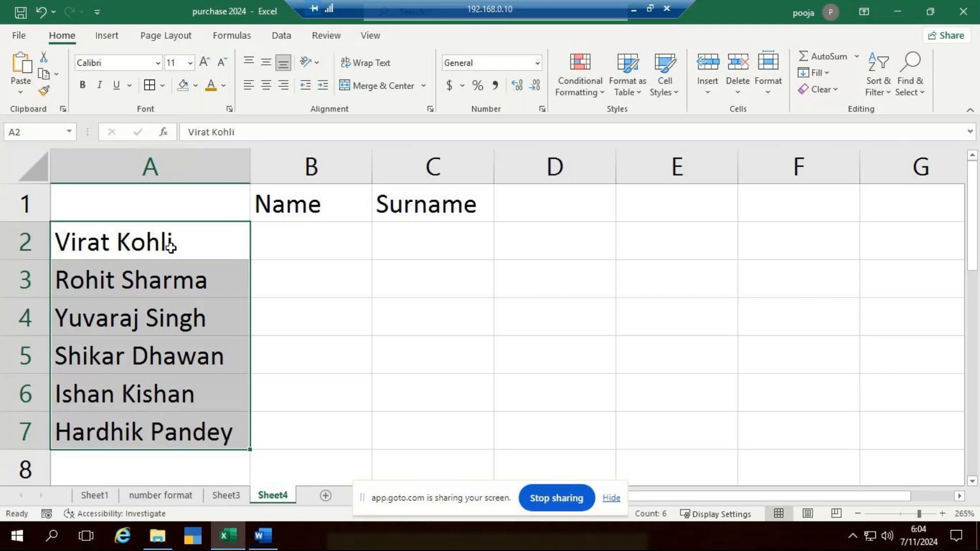
{"action": "left_click", "coordinate": [307, 246]}
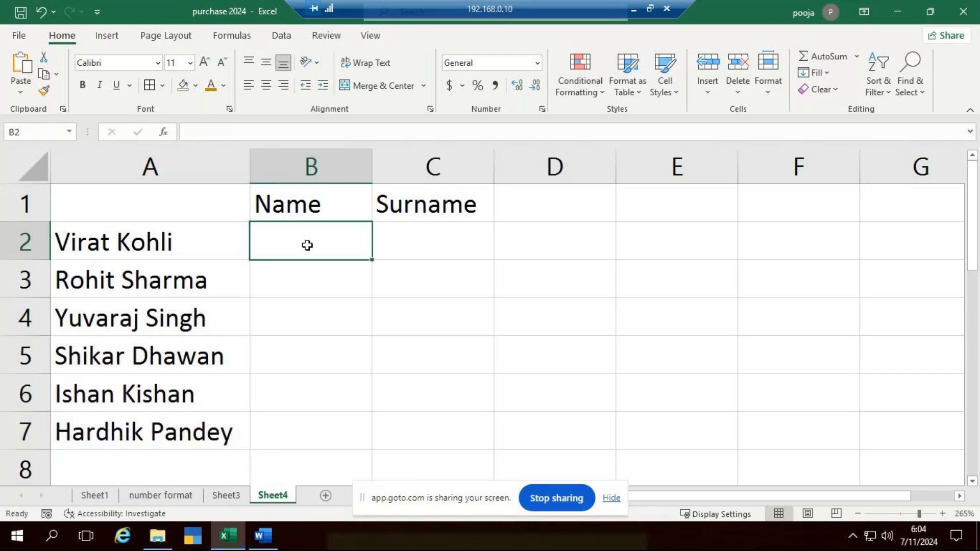
{"action": "type", "text": "Vi"}
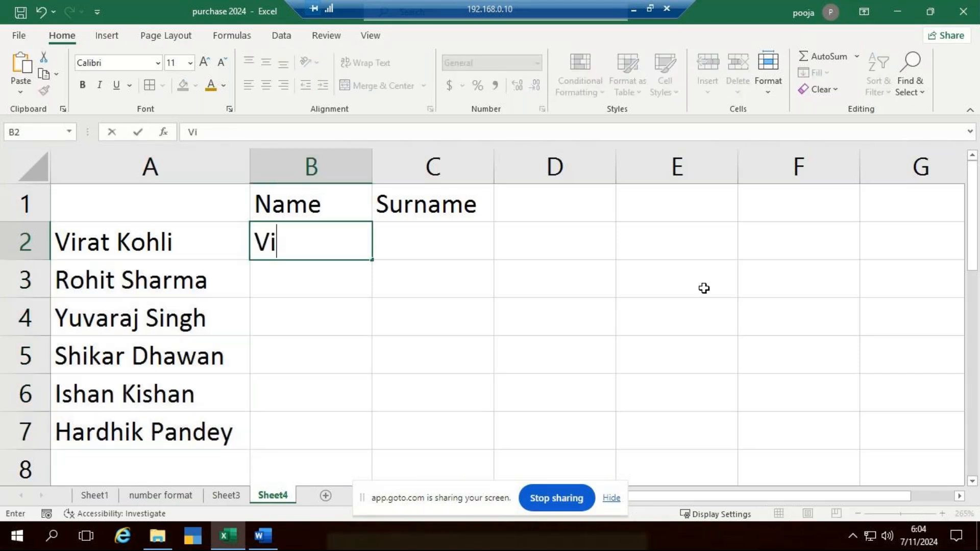
{"action": "type", "text": "rat"}
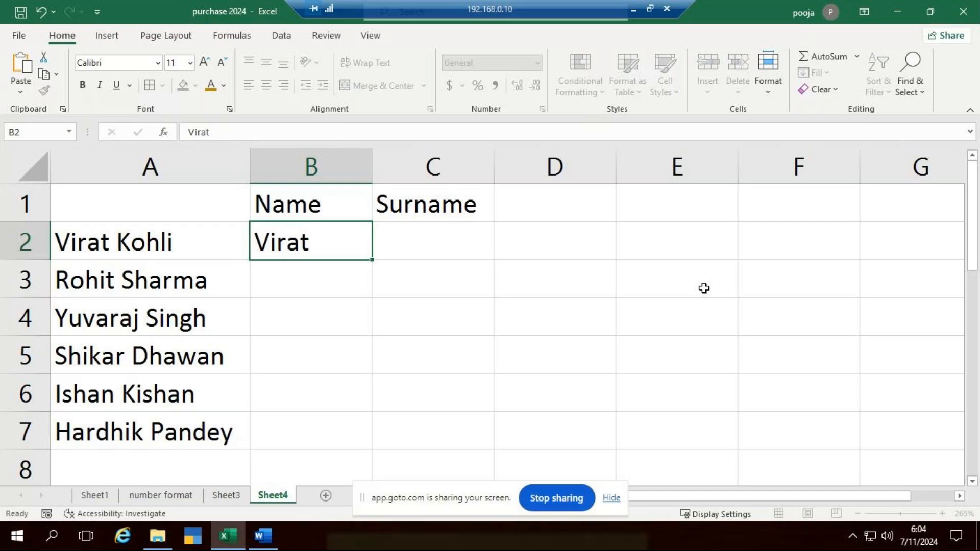
{"action": "key", "text": "Tab"}
{"action": "type", "text": "Kohli"}
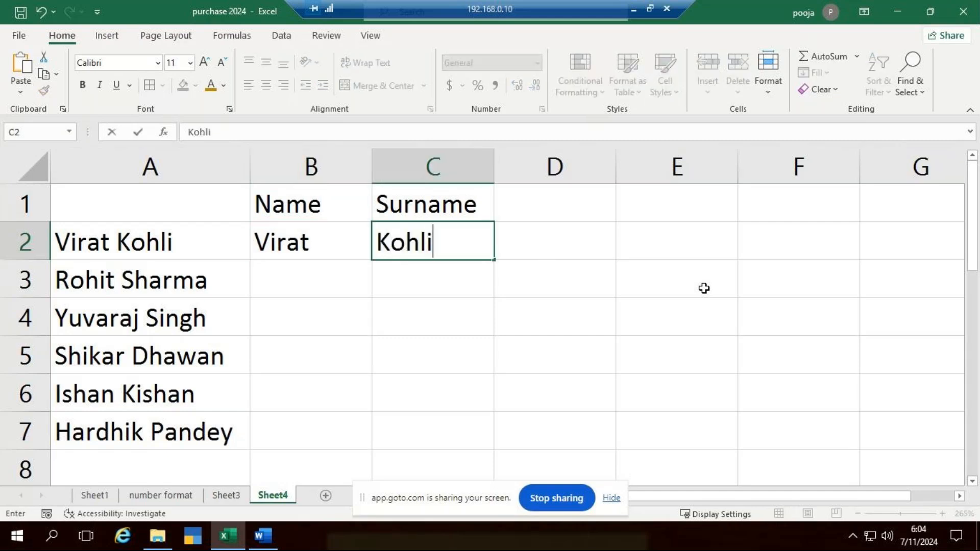
{"action": "key", "text": "Return"}
Use Flash Fill to complete the first names in B2:B7 and the surnames in C2:C7
{"action": "left_click_drag", "start_coordinate": [284, 250], "coordinate": [321, 427]}
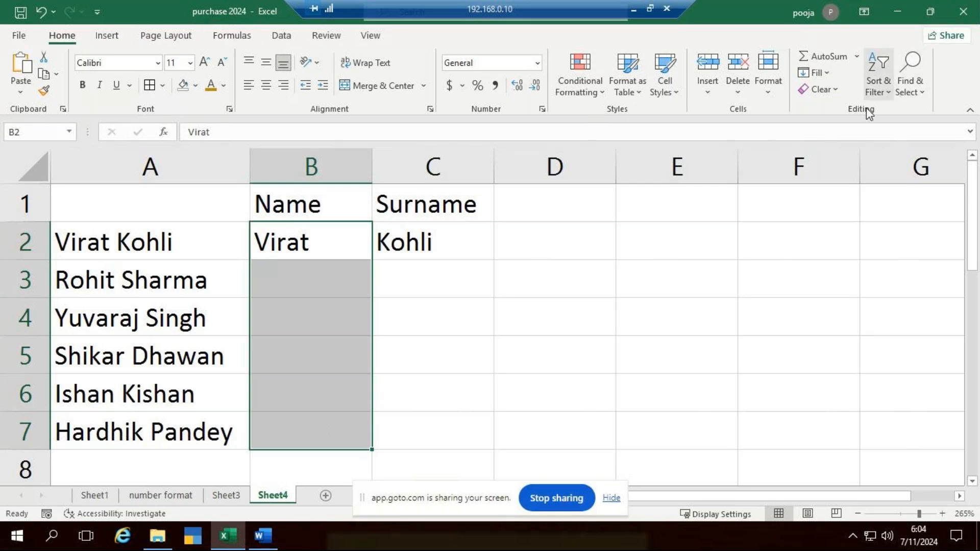
{"action": "left_click", "coordinate": [825, 75]}
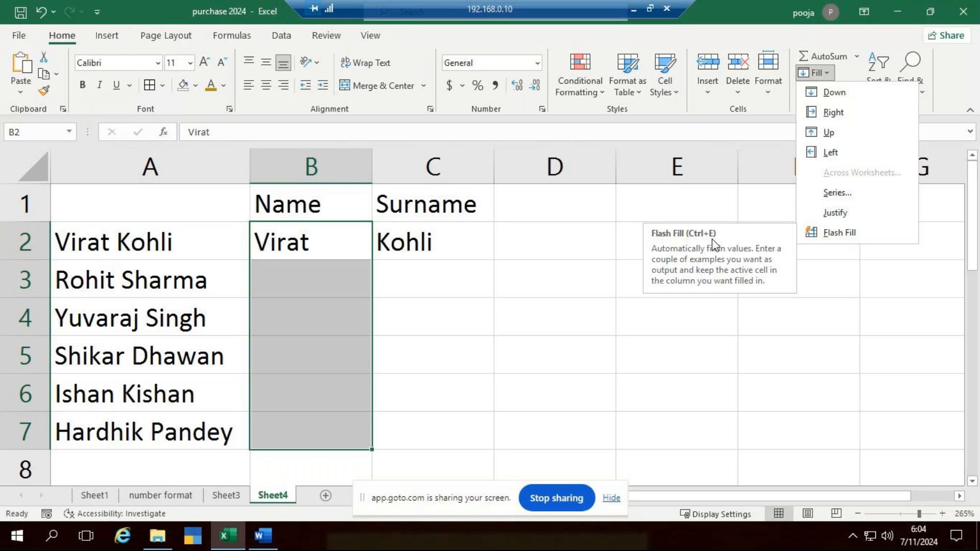
{"action": "left_click", "coordinate": [852, 236]}
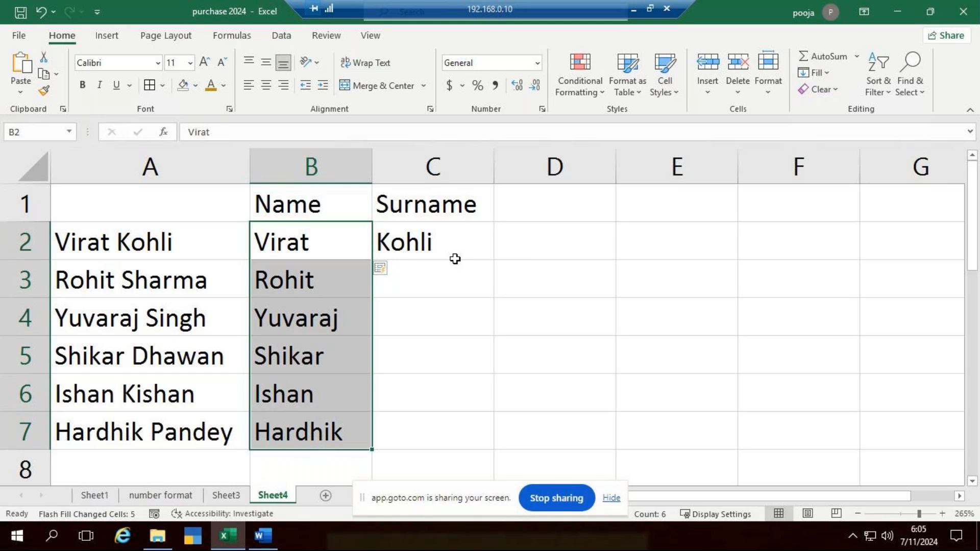
{"action": "left_click_drag", "start_coordinate": [450, 240], "coordinate": [444, 431]}
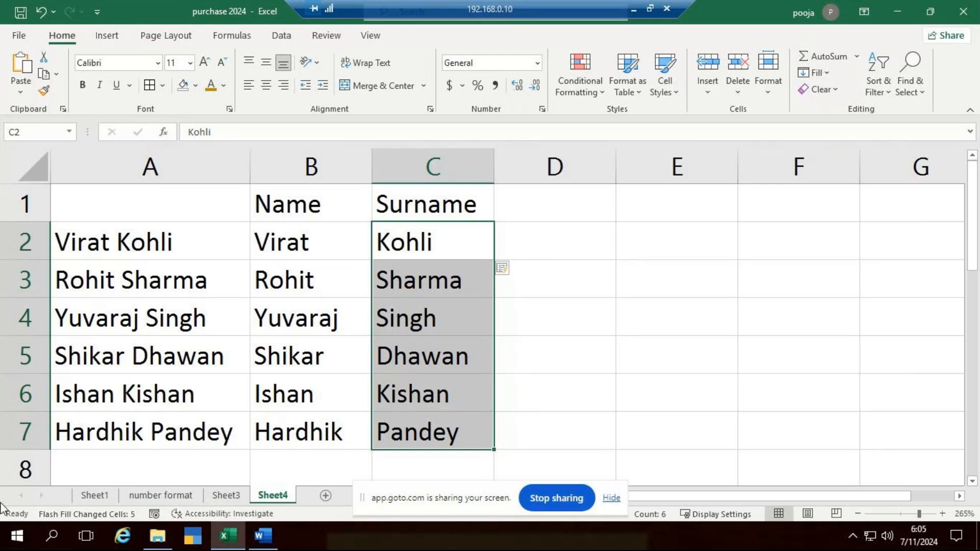
Undo both Flash Fills and the example entries in cells B2 and C2
{"action": "key", "text": "ctrl+z"}
{"action": "key", "text": "ctrl+z"}
{"action": "key", "text": "ctrl+z"}
{"action": "key", "text": "ctrl+z"}
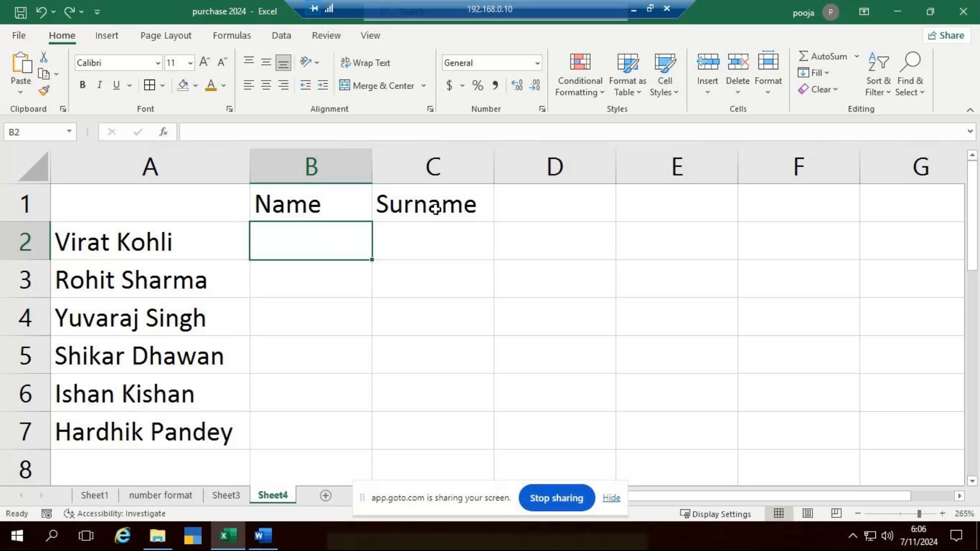
Enter Virat in cell B2 and Kohli in cell C2 as the example for splitting the first full name
{"action": "type", "text": "V"}
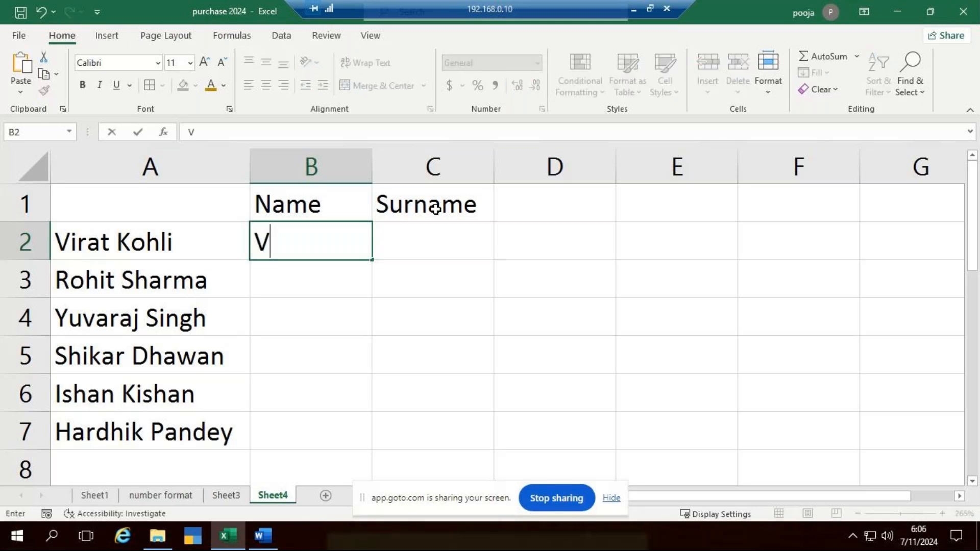
{"action": "type", "text": "irat"}
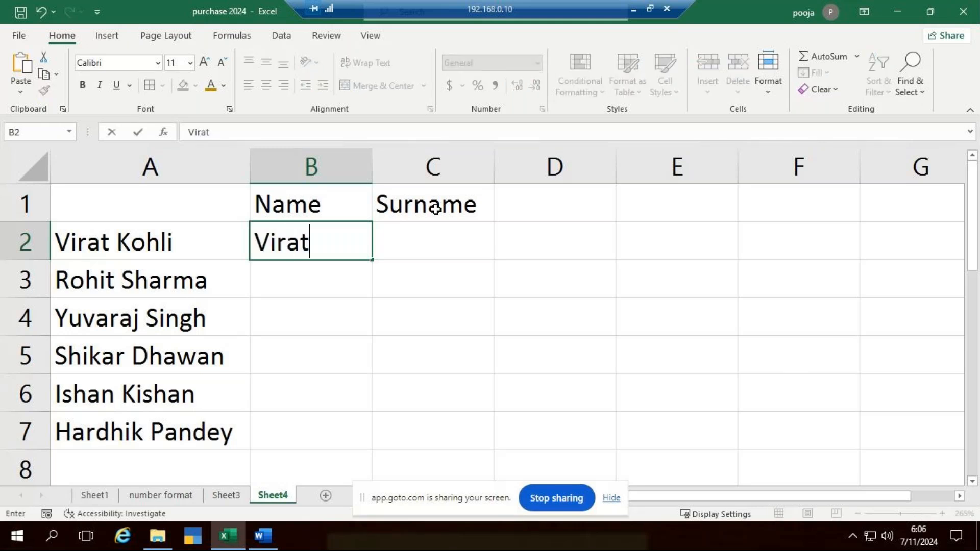
{"action": "key", "text": "Tab"}
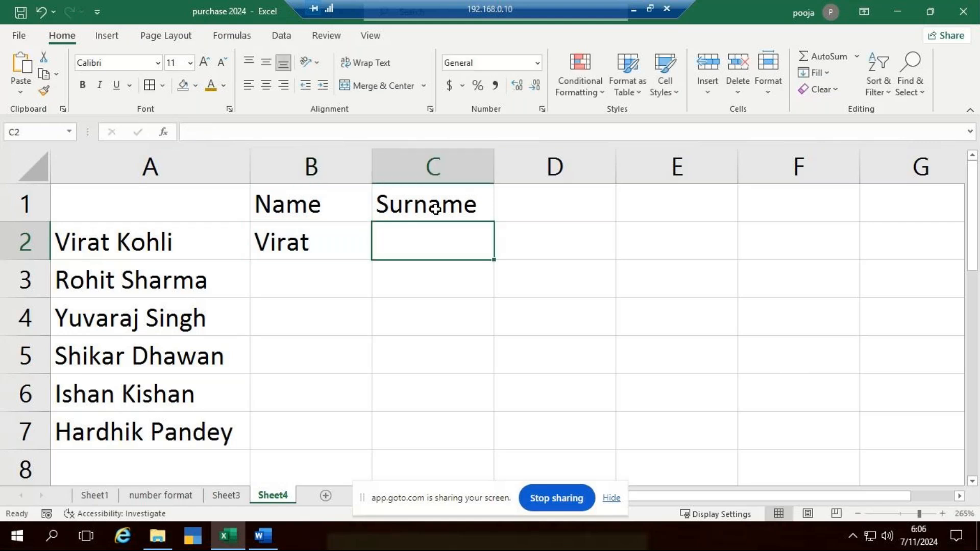
{"action": "type", "text": "Kohli"}
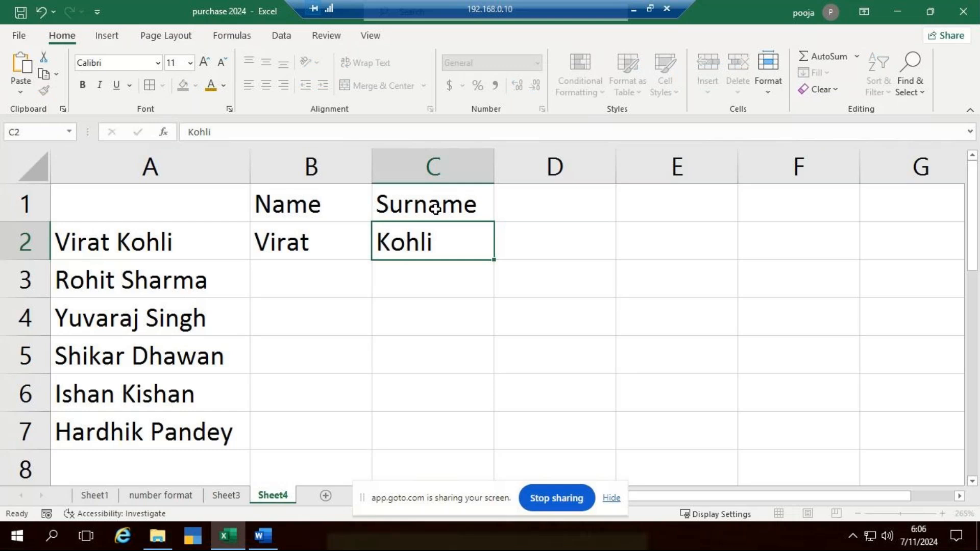
{"action": "key", "text": "Return"}
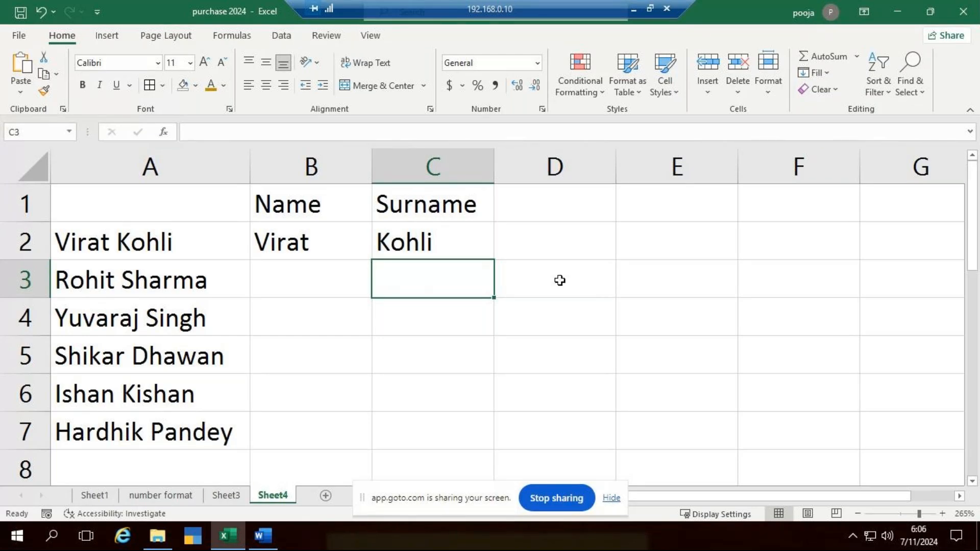
Flash Fill the first names in B2:B7 and the surnames in C2:C7
{"action": "left_click_drag", "start_coordinate": [290, 250], "coordinate": [300, 441]}
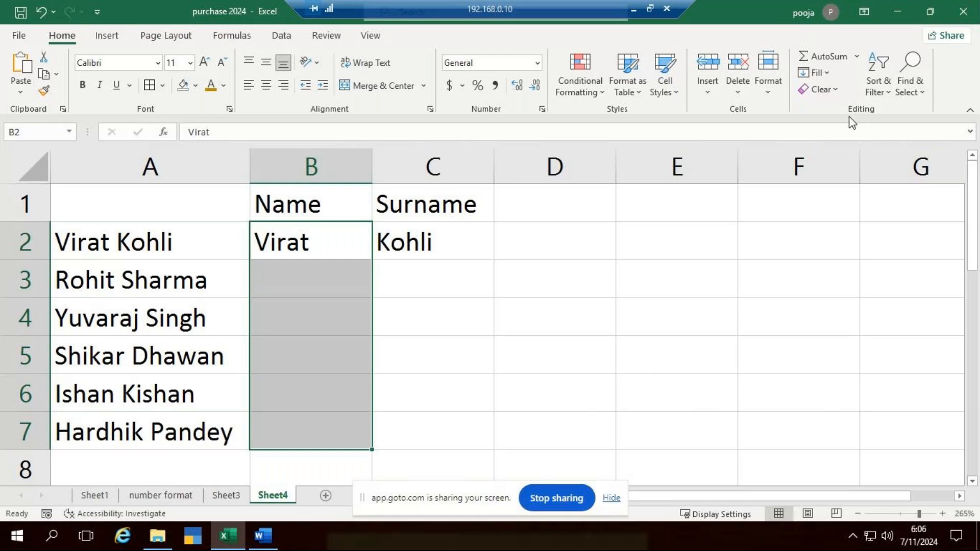
{"action": "left_click", "coordinate": [832, 74]}
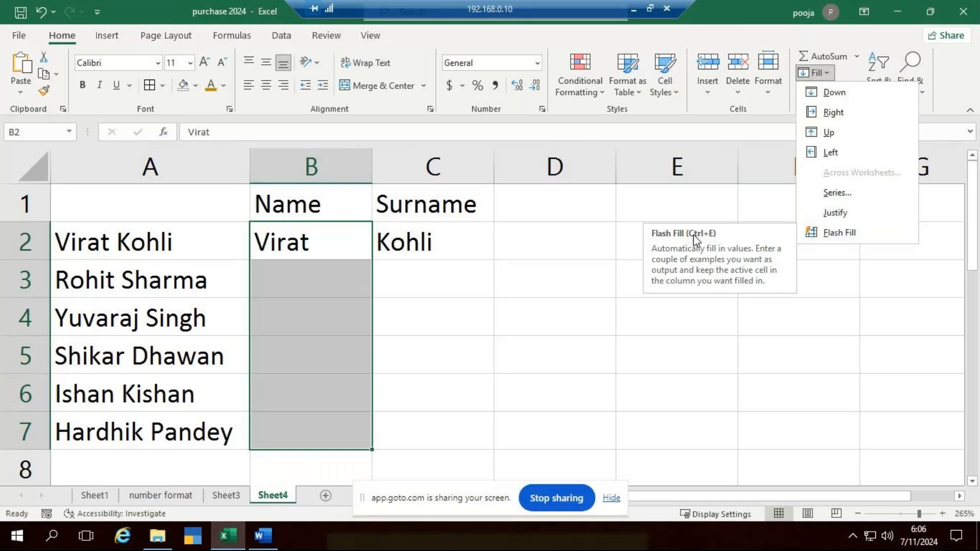
{"action": "left_click", "coordinate": [847, 231]}
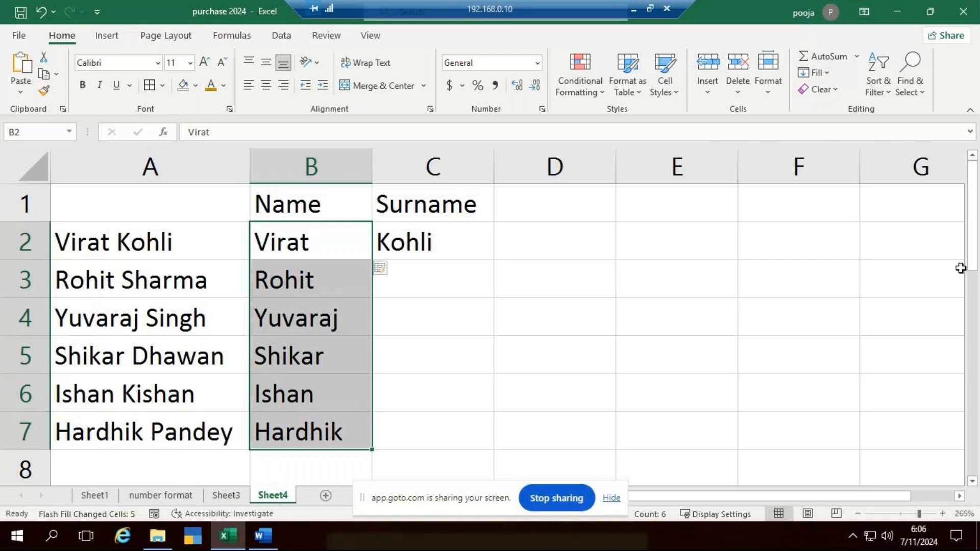
{"action": "left_click_drag", "start_coordinate": [461, 249], "coordinate": [453, 439]}
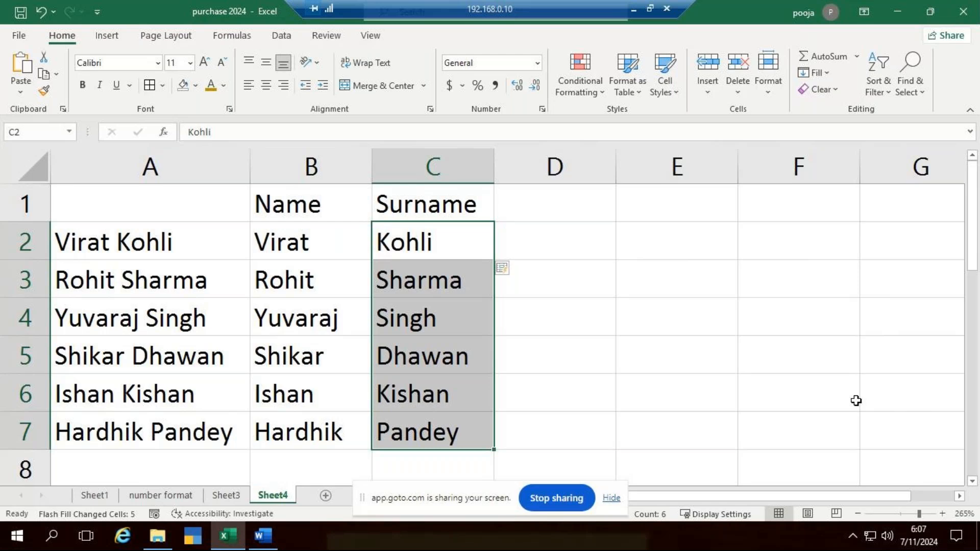
Replace every space in the full names in A2:A7 with @
{"action": "left_click_drag", "start_coordinate": [140, 248], "coordinate": [153, 434]}
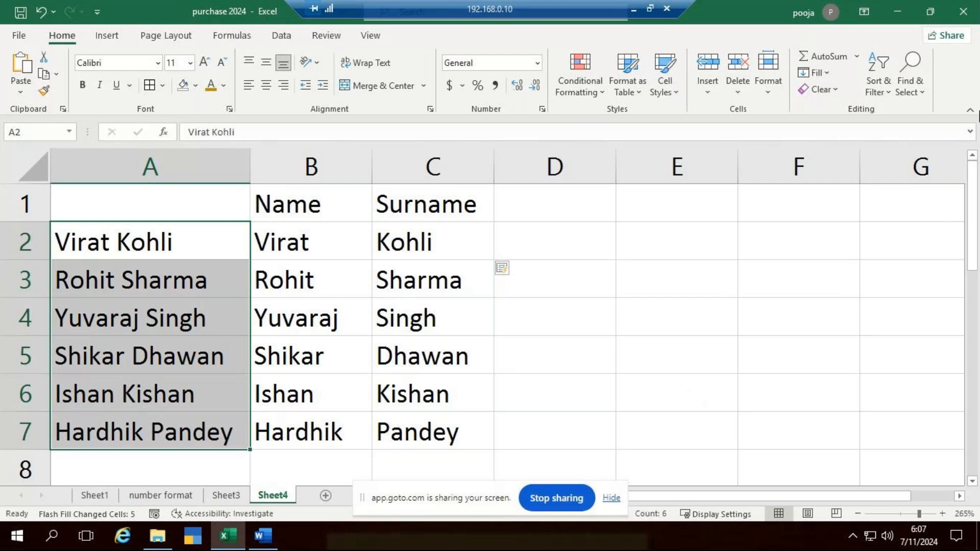
{"action": "left_click", "coordinate": [911, 82]}
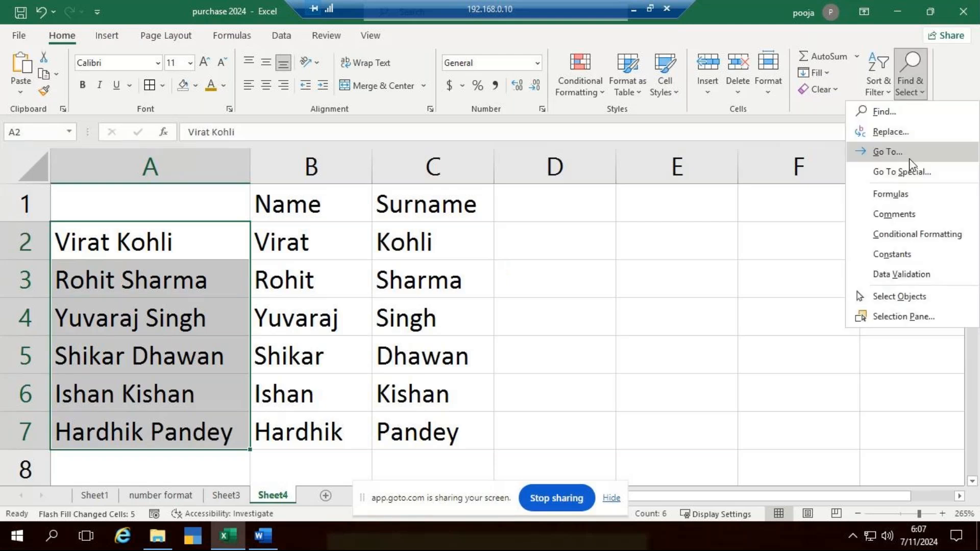
{"action": "left_click", "coordinate": [908, 131]}
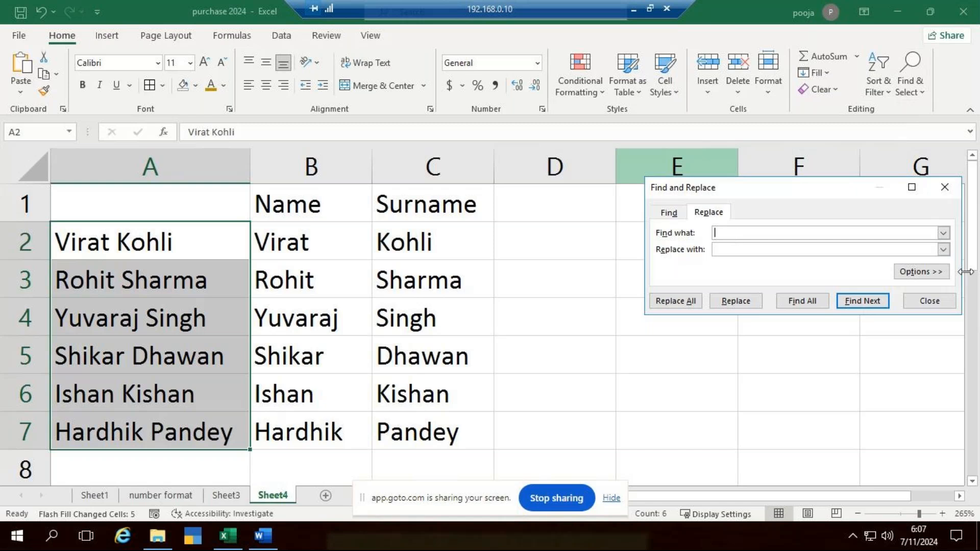
{"action": "left_click", "coordinate": [728, 250]}
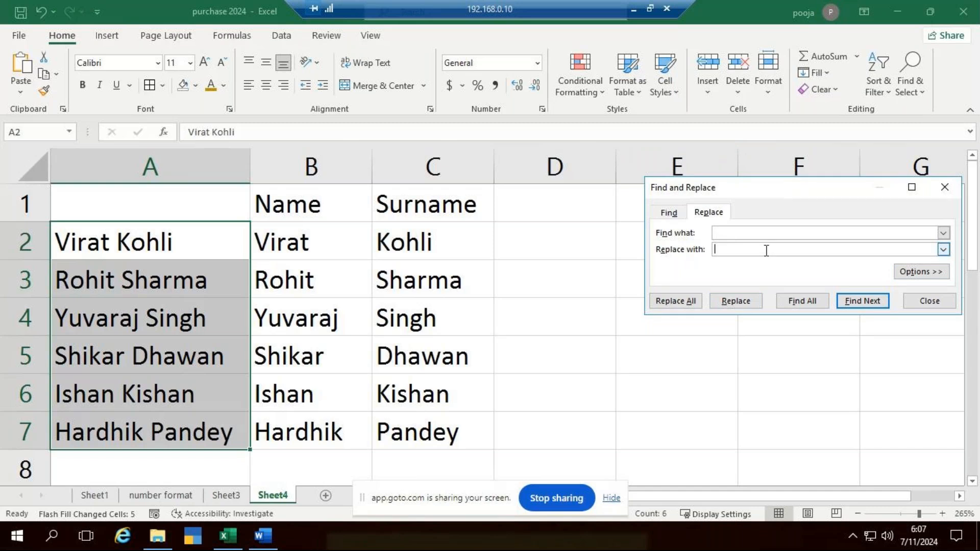
{"action": "type", "text": "@"}
{"action": "left_click", "coordinate": [670, 312]}
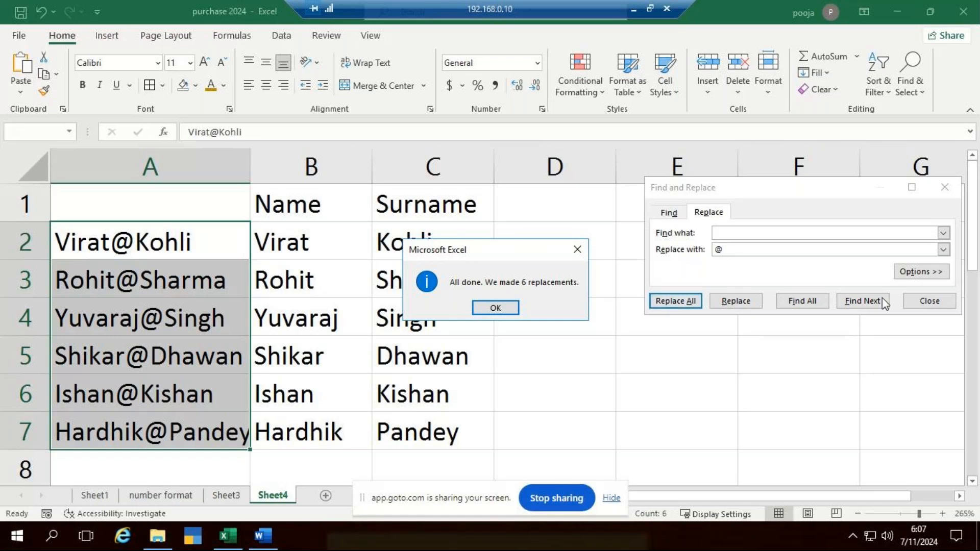
{"action": "left_click", "coordinate": [495, 307]}
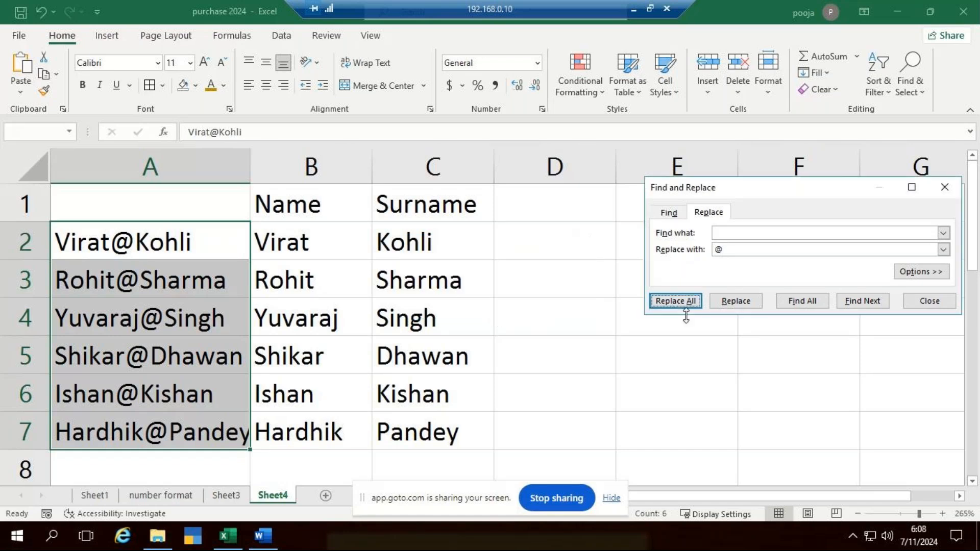
{"action": "left_click", "coordinate": [930, 301]}
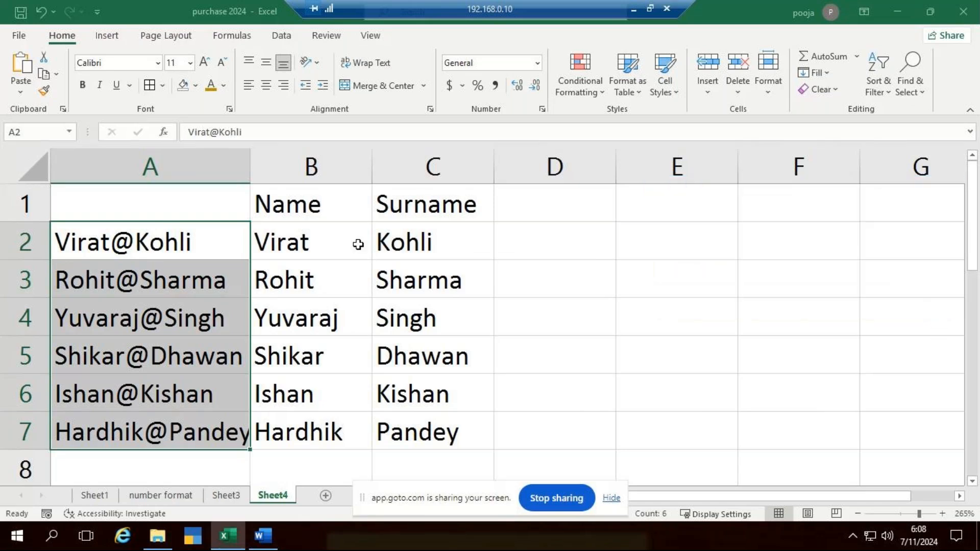
Undo the @ replacement in column A and clear the split names in B2:C7
{"action": "key", "text": "ctrl+z"}
{"action": "left_click_drag", "start_coordinate": [293, 250], "coordinate": [424, 434]}
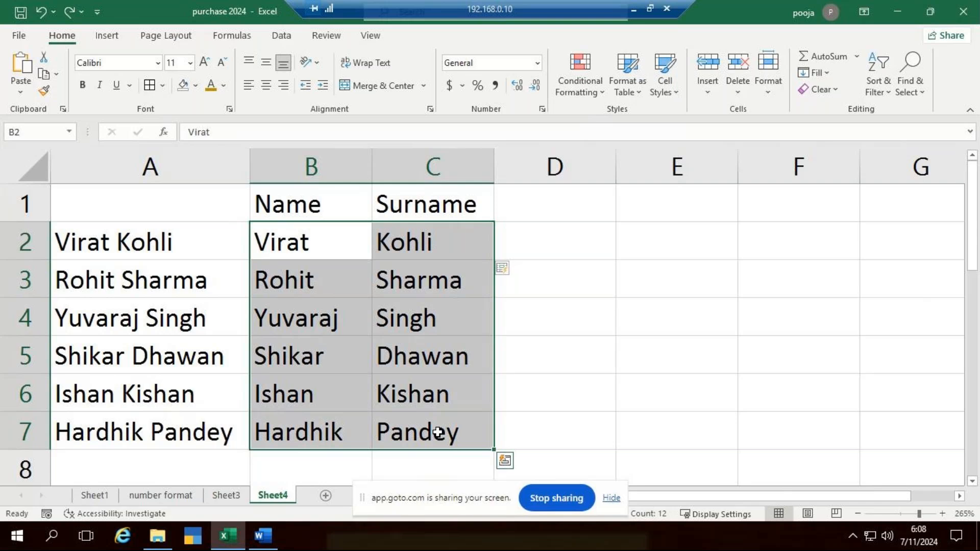
{"action": "key", "text": "Delete"}
{"action": "left_click", "coordinate": [636, 343]}
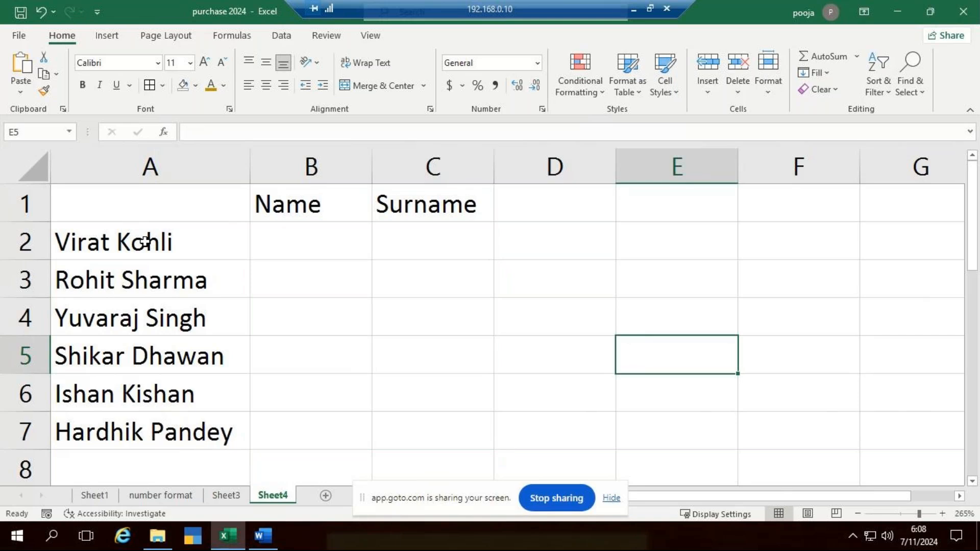
Replace every space in the full names in A2:A7 with # using Find and Replace
{"action": "left_click_drag", "start_coordinate": [145, 242], "coordinate": [187, 432]}
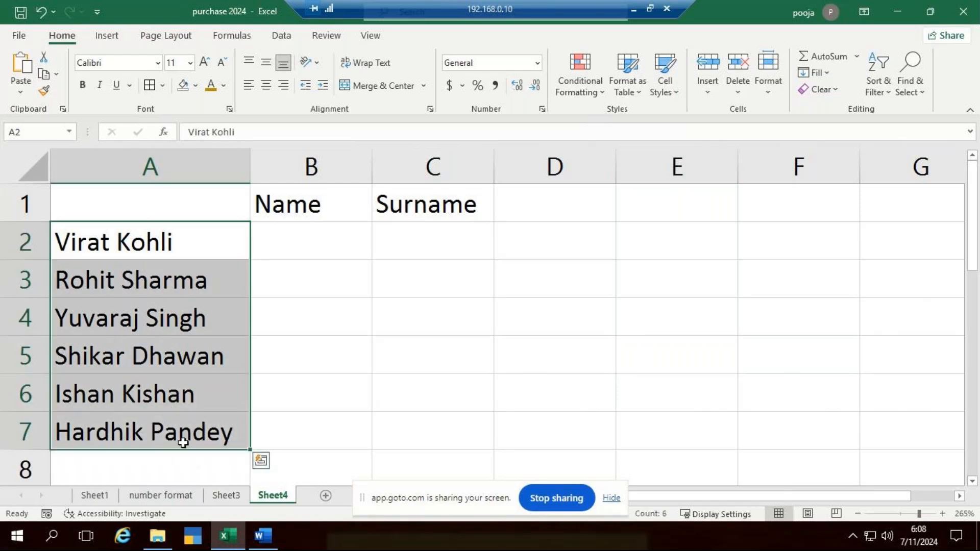
{"action": "left_click", "coordinate": [909, 91]}
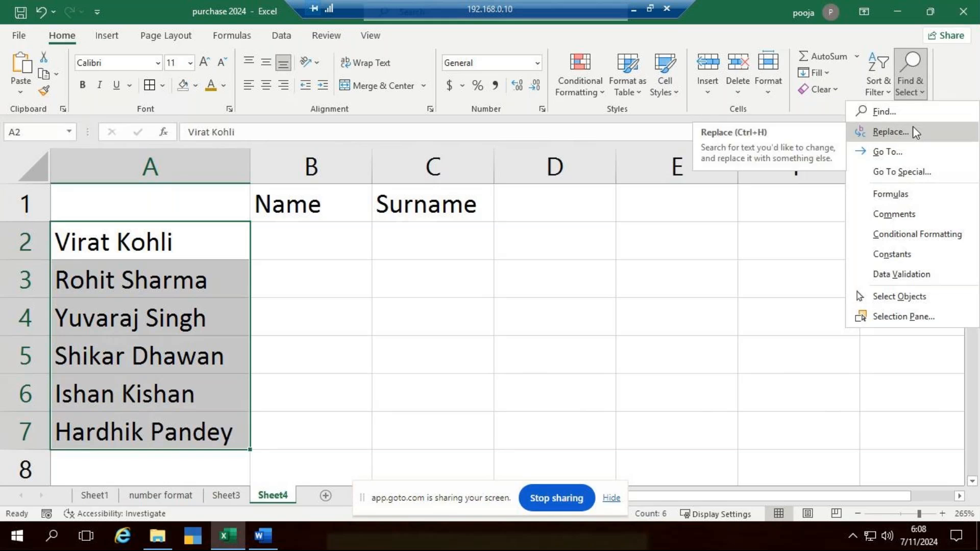
{"action": "left_click", "coordinate": [486, 352]}
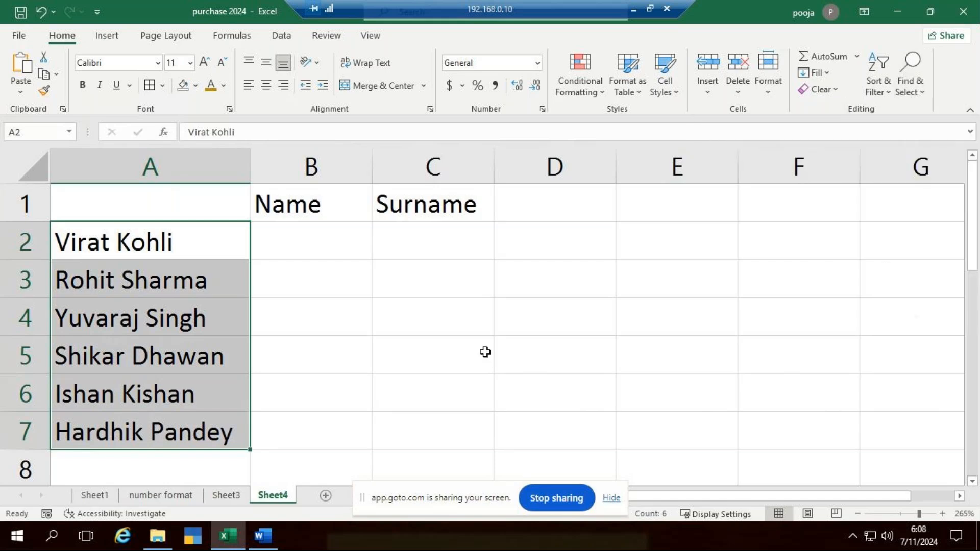
{"action": "key", "text": "ctrl+h"}
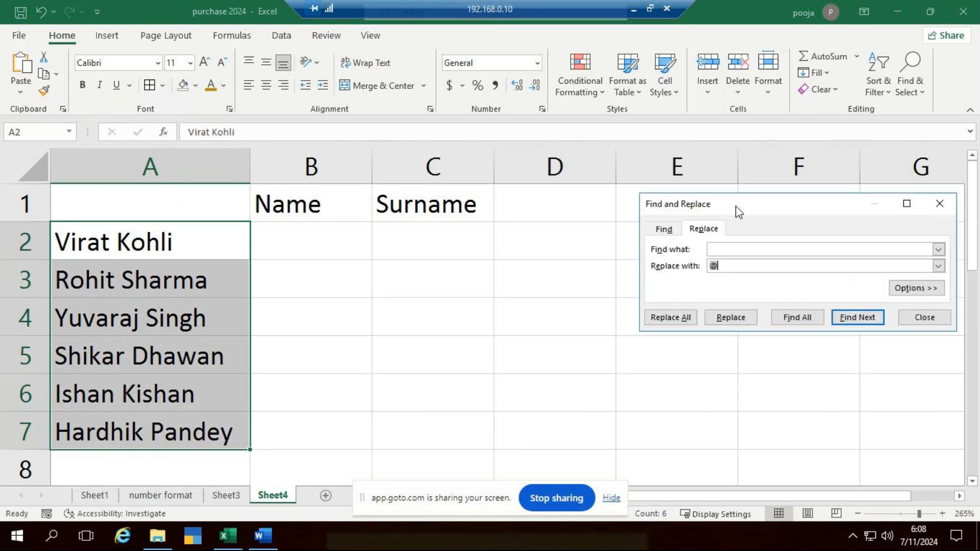
{"action": "left_click_drag", "start_coordinate": [764, 198], "coordinate": [699, 193]}
{"action": "left_click", "coordinate": [704, 244]}
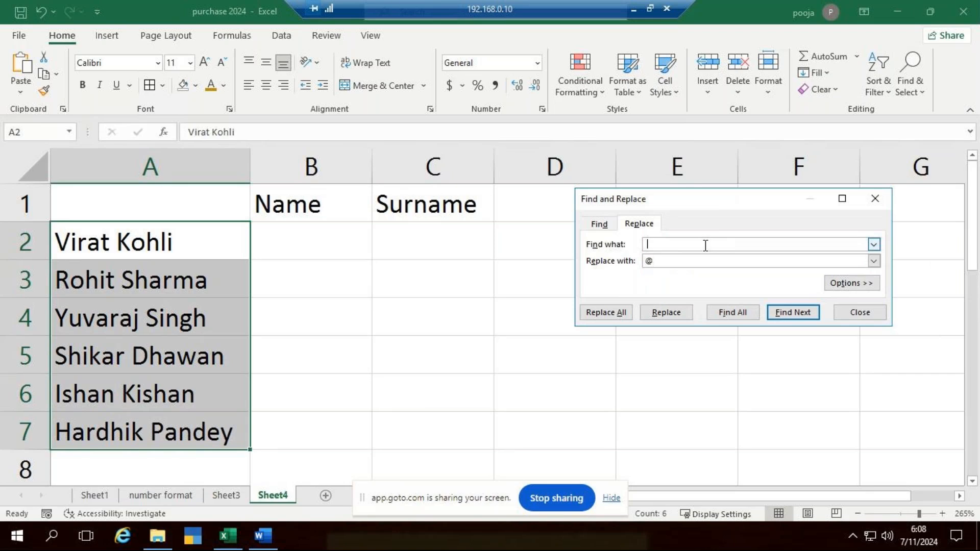
{"action": "left_click", "coordinate": [659, 260]}
{"action": "key", "text": "BackSpace"}
{"action": "left_click", "coordinate": [687, 246]}
{"action": "type", "text": "#"}
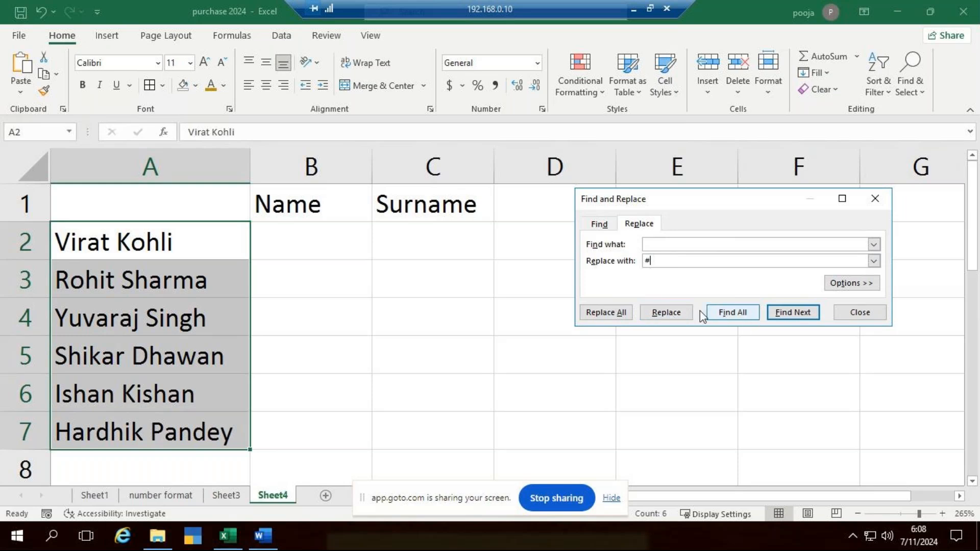
{"action": "left_click", "coordinate": [618, 314]}
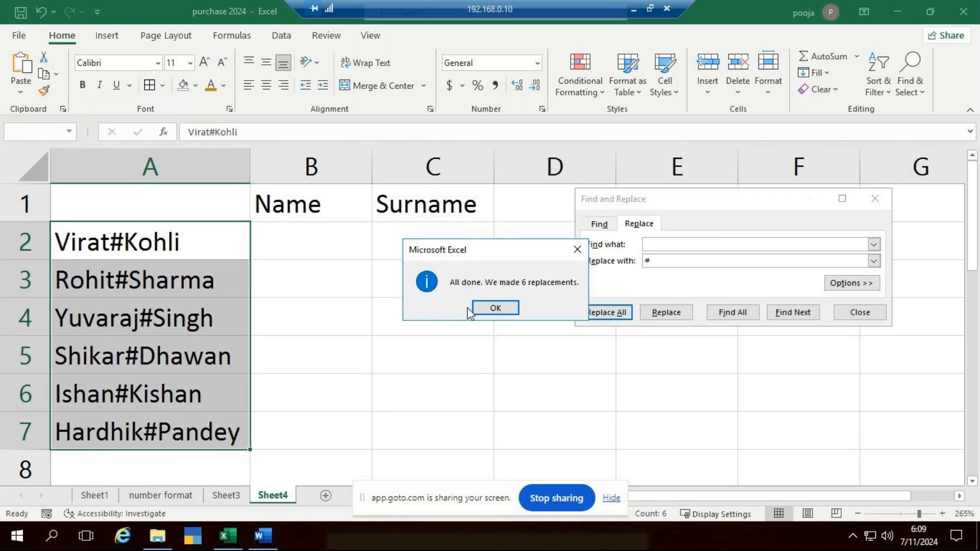
{"action": "left_click", "coordinate": [497, 308]}
{"action": "left_click", "coordinate": [860, 313]}
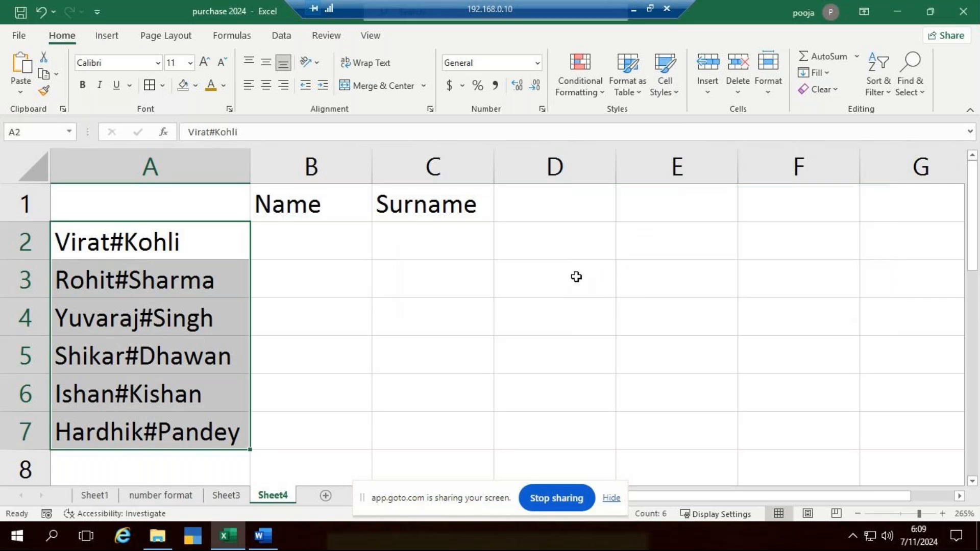
Split the first #-separated name as an example, entering Virat in cell B2 and Kohli in cell C2
{"action": "key", "text": "Right"}
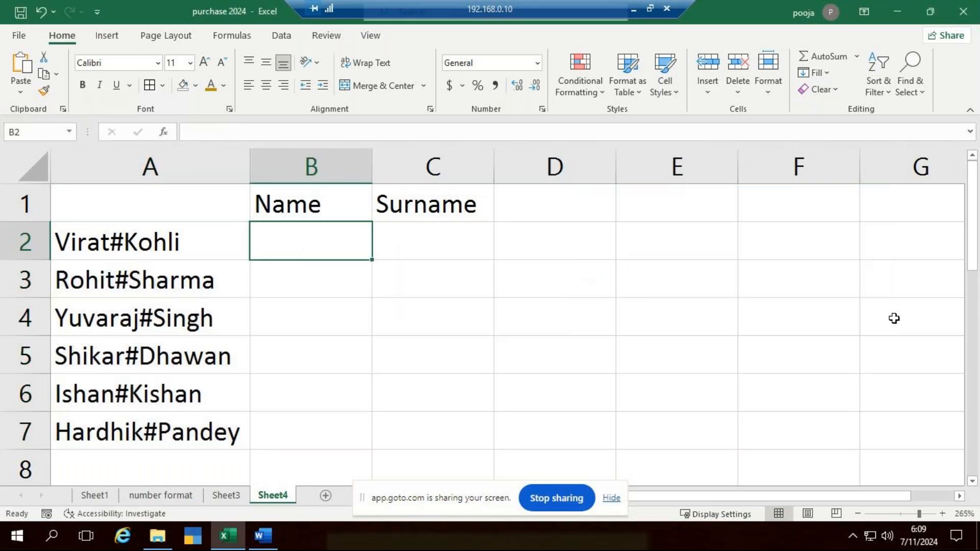
{"action": "type", "text": "Virat"}
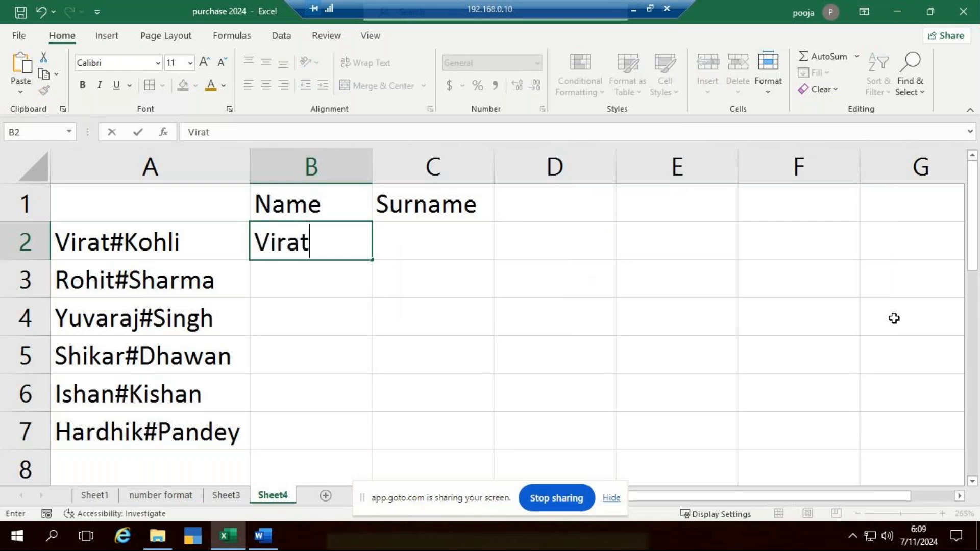
{"action": "key", "text": "Tab"}
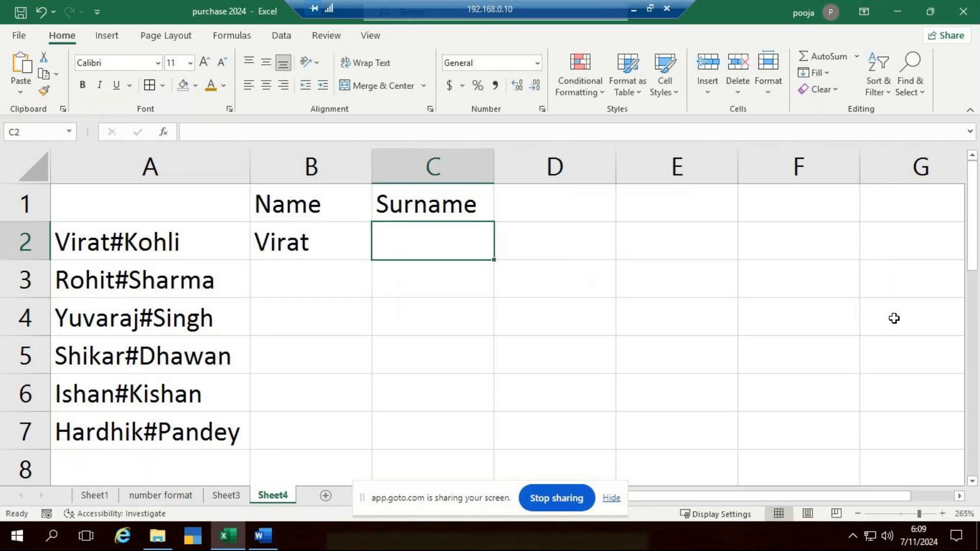
{"action": "type", "text": "Kohli"}
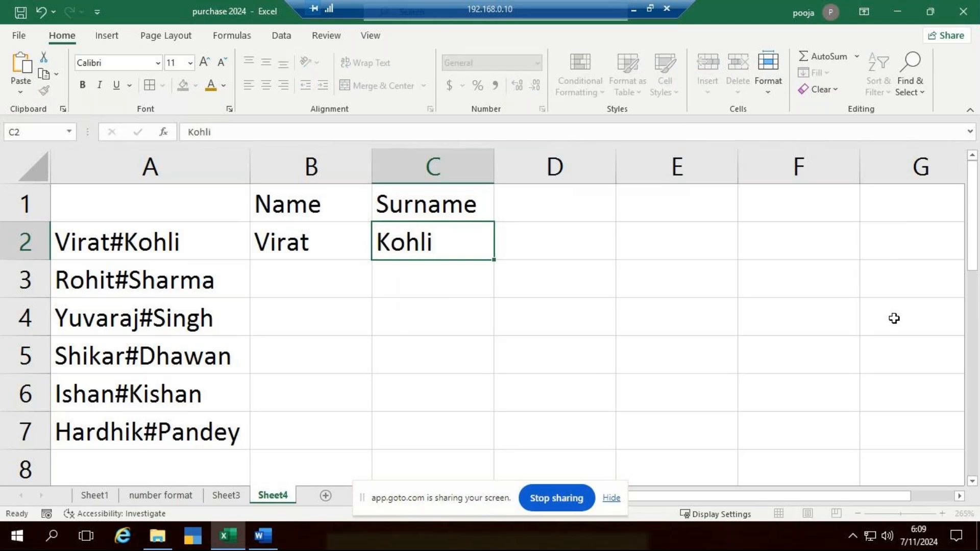
{"action": "key", "text": "Return"}
Flash Fill the first names down B2:B7 and the surnames down C2:C7 from the row 2 examples
{"action": "left_click_drag", "start_coordinate": [302, 248], "coordinate": [327, 432]}
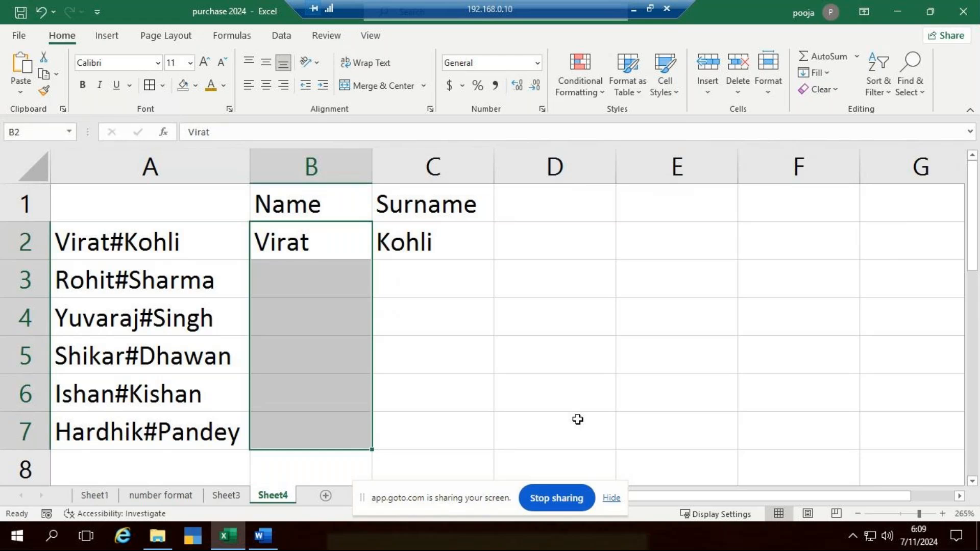
{"action": "key", "text": "ctrl+e"}
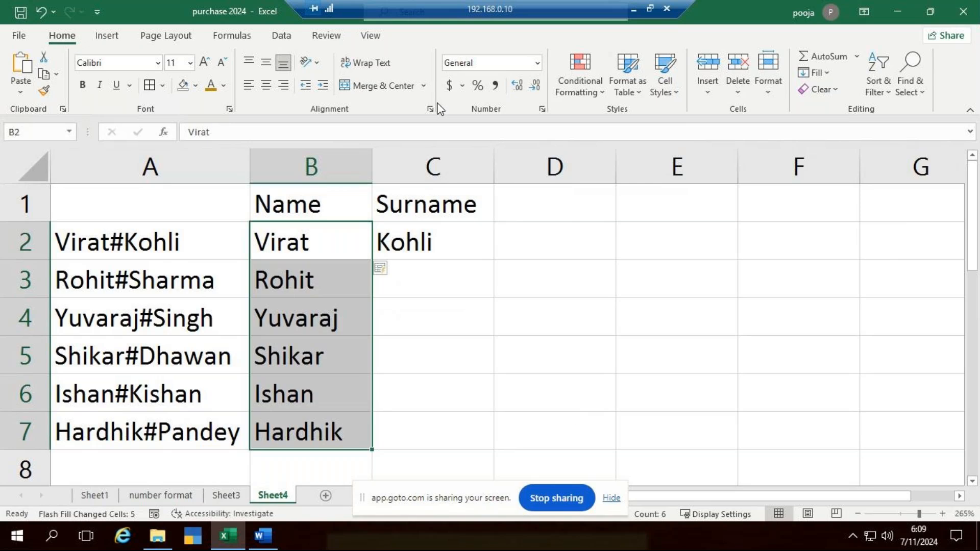
{"action": "left_click_drag", "start_coordinate": [459, 247], "coordinate": [456, 418]}
{"action": "type", "text": "e"}
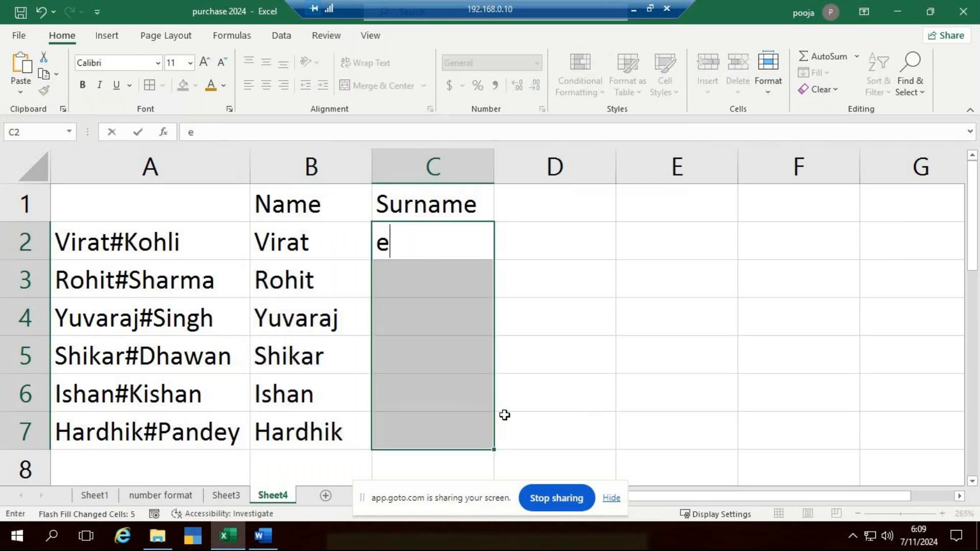
{"action": "key", "text": "ctrl+z"}
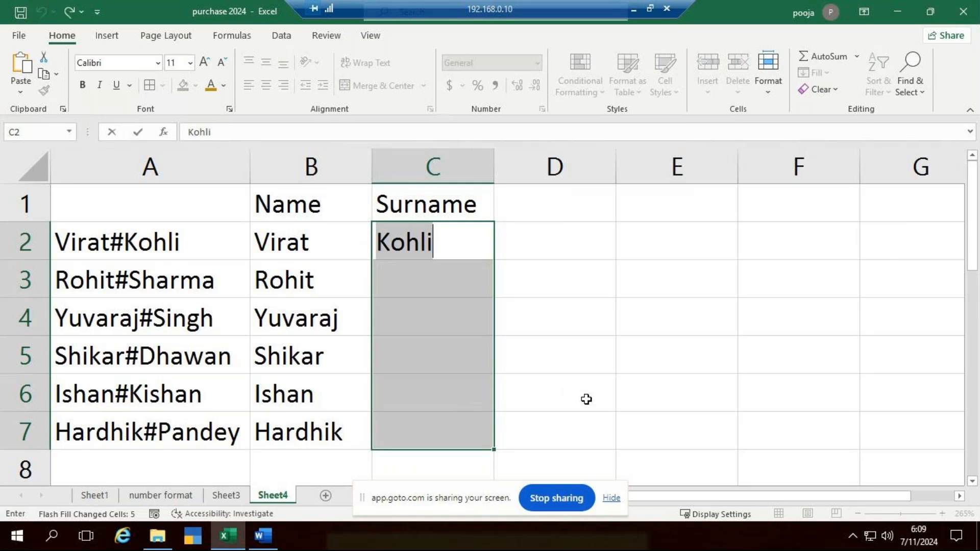
{"action": "left_click", "coordinate": [576, 381]}
{"action": "left_click_drag", "start_coordinate": [416, 244], "coordinate": [440, 431]}
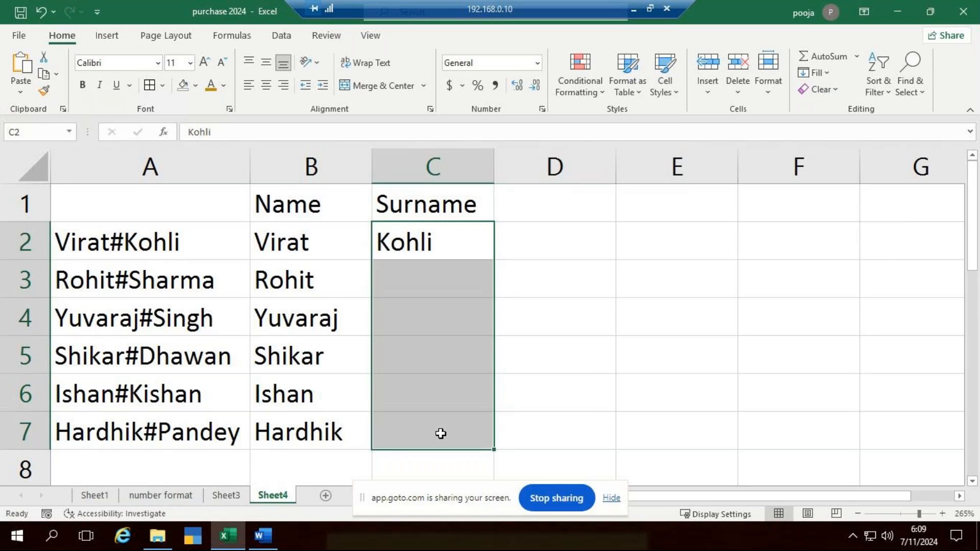
{"action": "left_click", "coordinate": [822, 72]}
{"action": "left_click", "coordinate": [863, 235]}
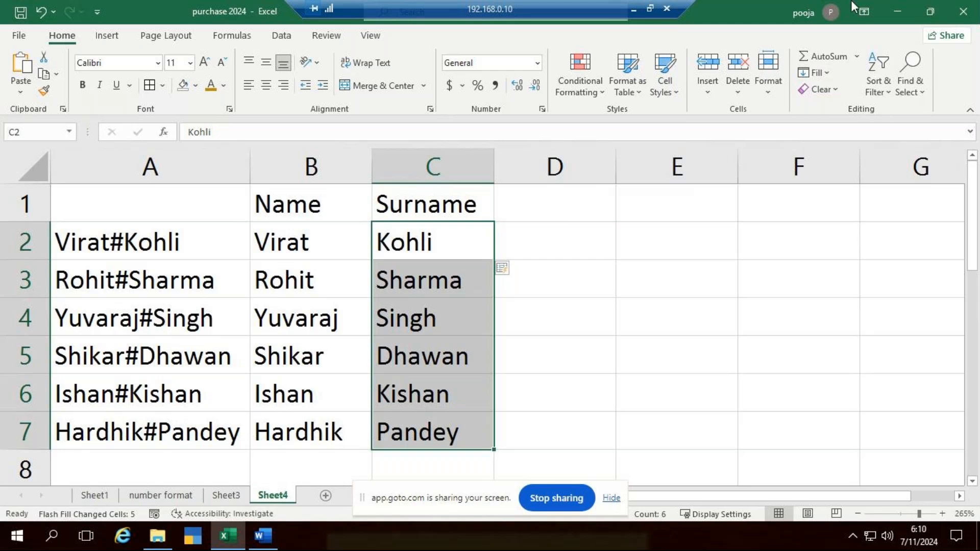
Switch to the GoTo Meeting window and look through the whole participant list and its microphone states
{"action": "left_click", "coordinate": [633, 9]}
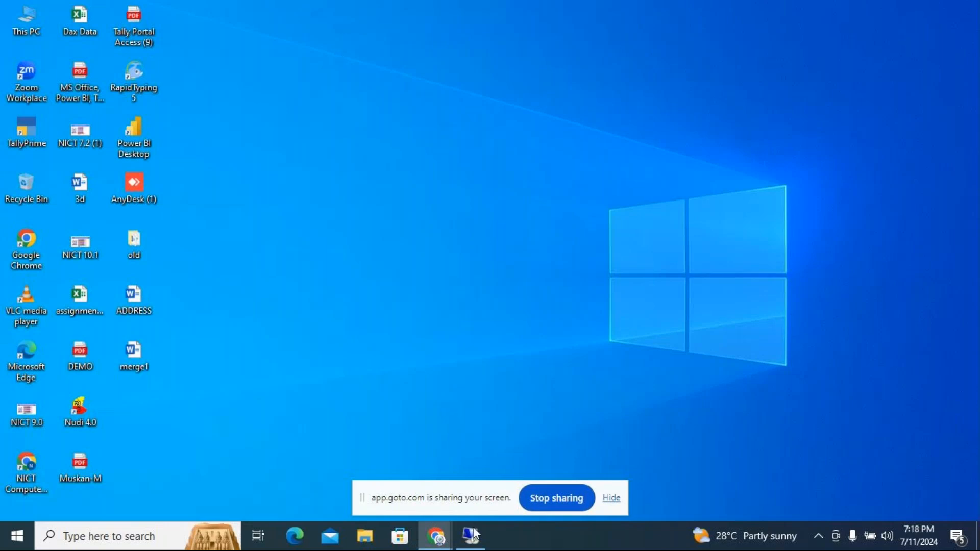
{"action": "mouse_move", "coordinate": [444, 531]}
{"action": "left_click", "coordinate": [492, 472]}
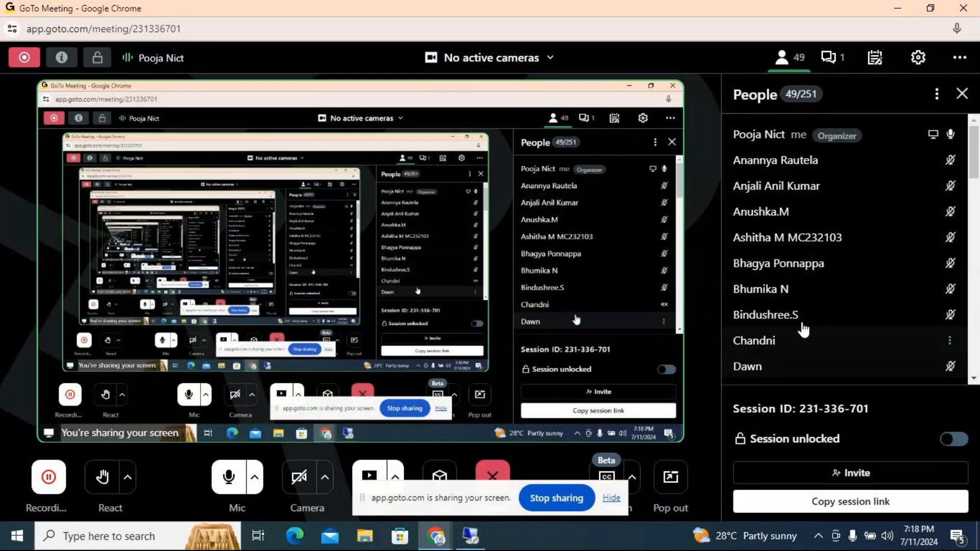
{"action": "scroll", "coordinate": [800, 324], "scroll_direction": "down", "scroll_amount": 5}
{"action": "scroll", "coordinate": [802, 321], "scroll_direction": "down", "scroll_amount": 8}
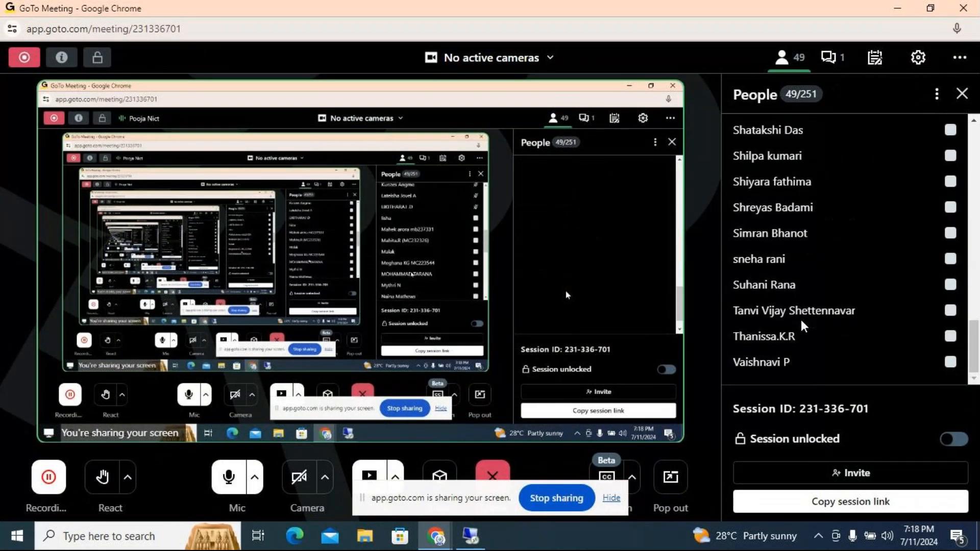
{"action": "scroll", "coordinate": [803, 324], "scroll_direction": "up", "scroll_amount": 12}
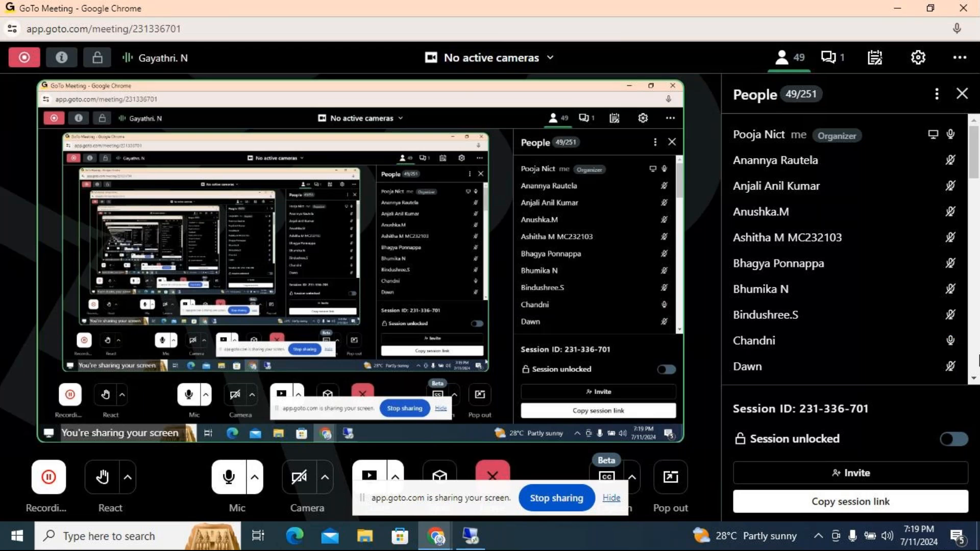
{"action": "scroll", "coordinate": [906, 253], "scroll_direction": "down", "scroll_amount": 3}
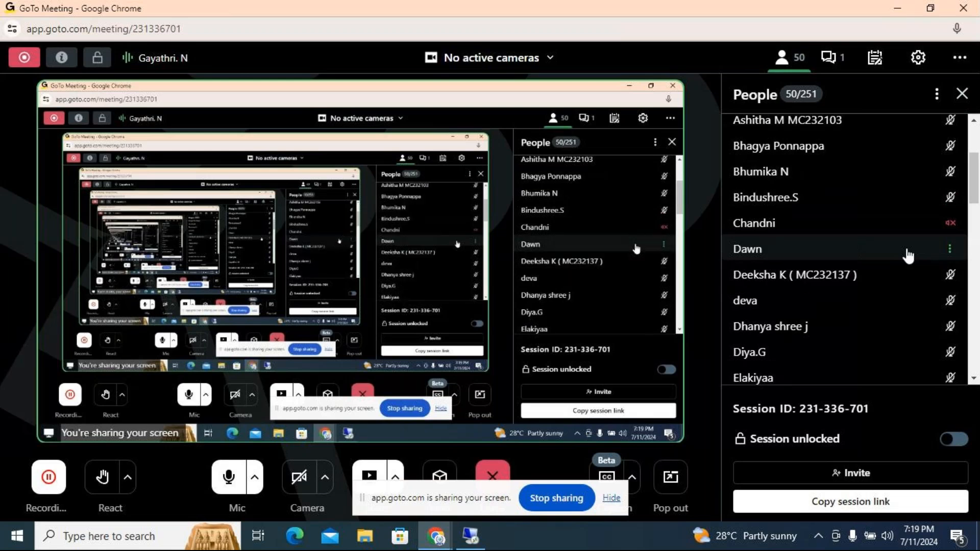
{"action": "scroll", "coordinate": [907, 255], "scroll_direction": "down", "scroll_amount": 2}
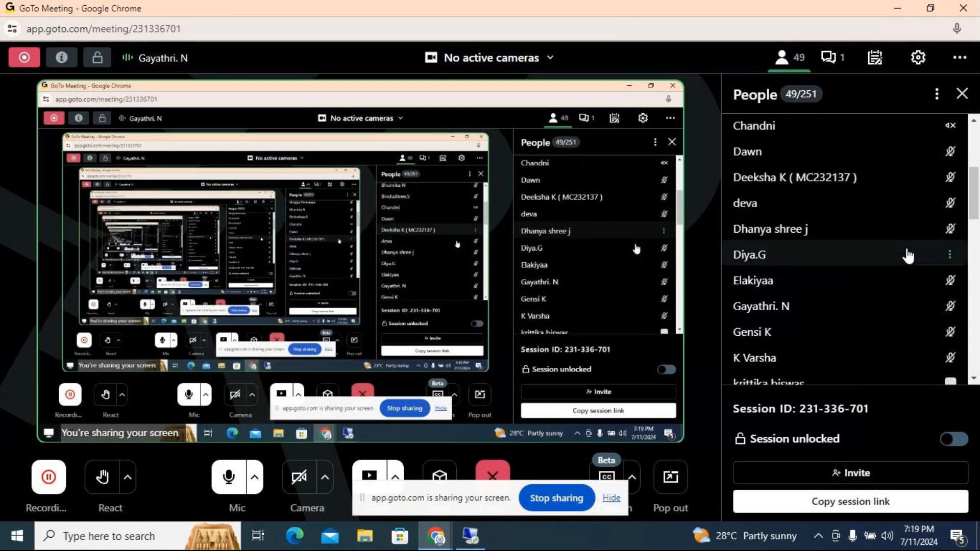
{"action": "scroll", "coordinate": [908, 255], "scroll_direction": "down", "scroll_amount": 3}
{"action": "scroll", "coordinate": [908, 255], "scroll_direction": "down", "scroll_amount": 3}
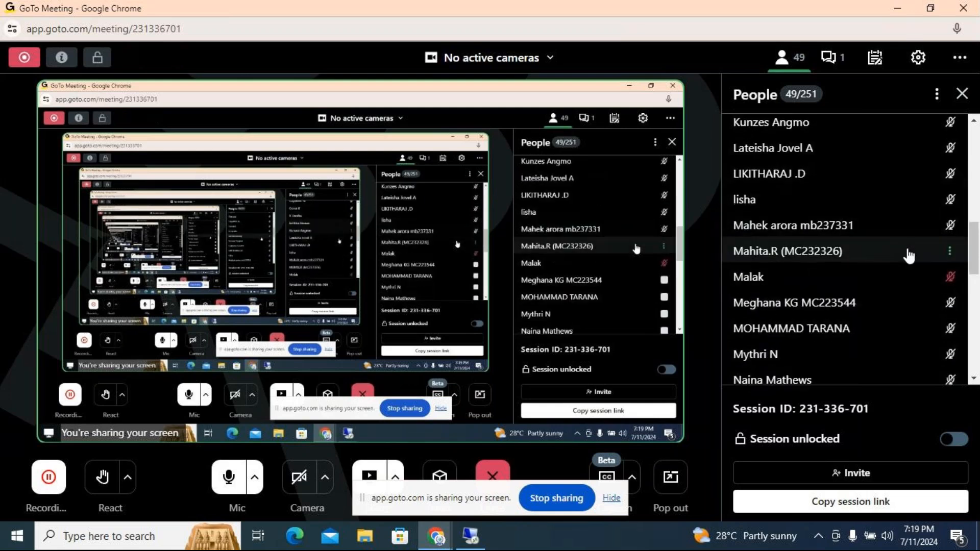
{"action": "scroll", "coordinate": [908, 255], "scroll_direction": "down", "scroll_amount": 4}
{"action": "scroll", "coordinate": [908, 256], "scroll_direction": "down", "scroll_amount": 2}
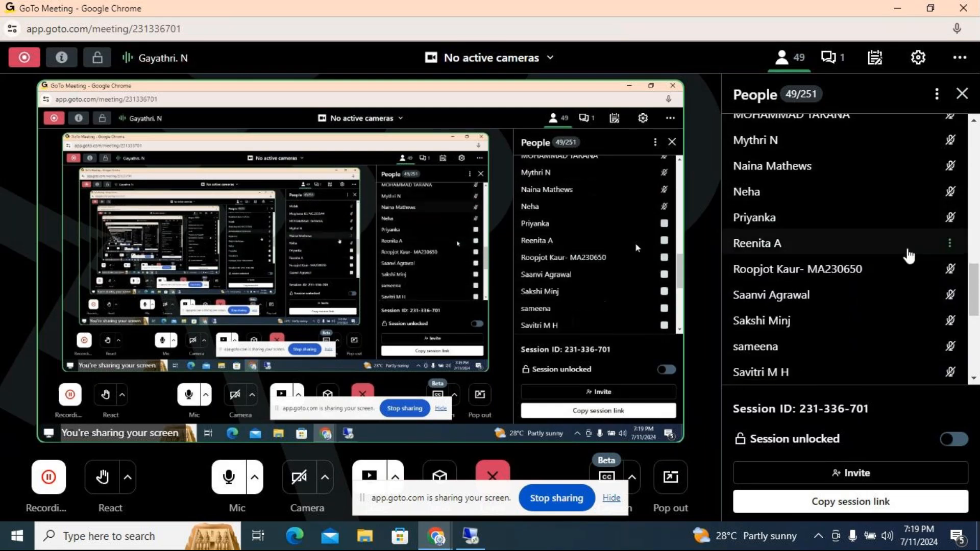
{"action": "scroll", "coordinate": [908, 255], "scroll_direction": "down", "scroll_amount": 3}
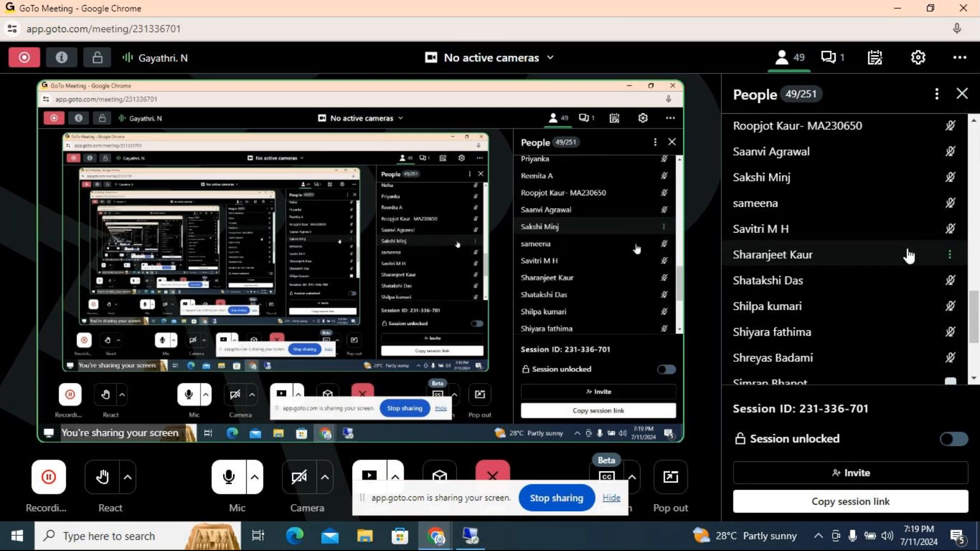
{"action": "scroll", "coordinate": [908, 255], "scroll_direction": "down", "scroll_amount": 2}
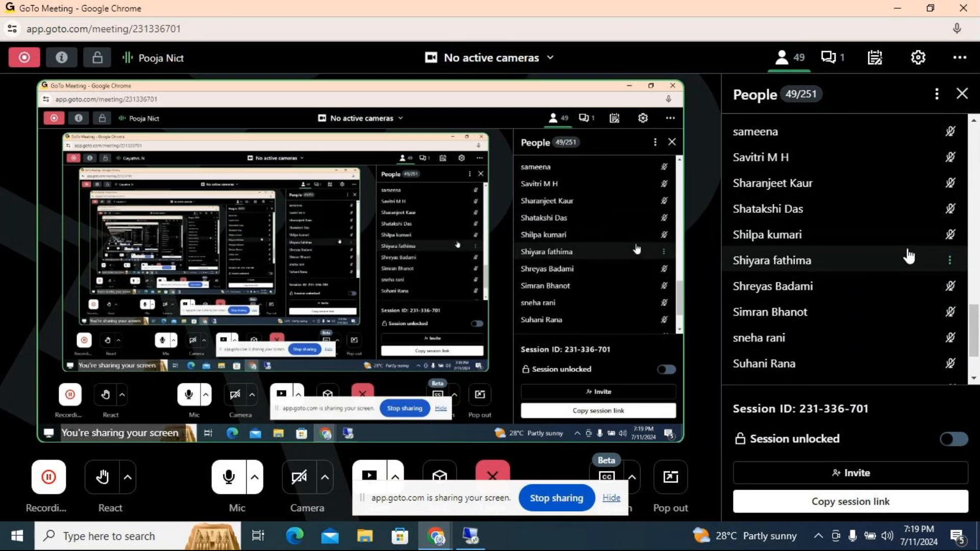
{"action": "scroll", "coordinate": [908, 256], "scroll_direction": "down", "scroll_amount": 2}
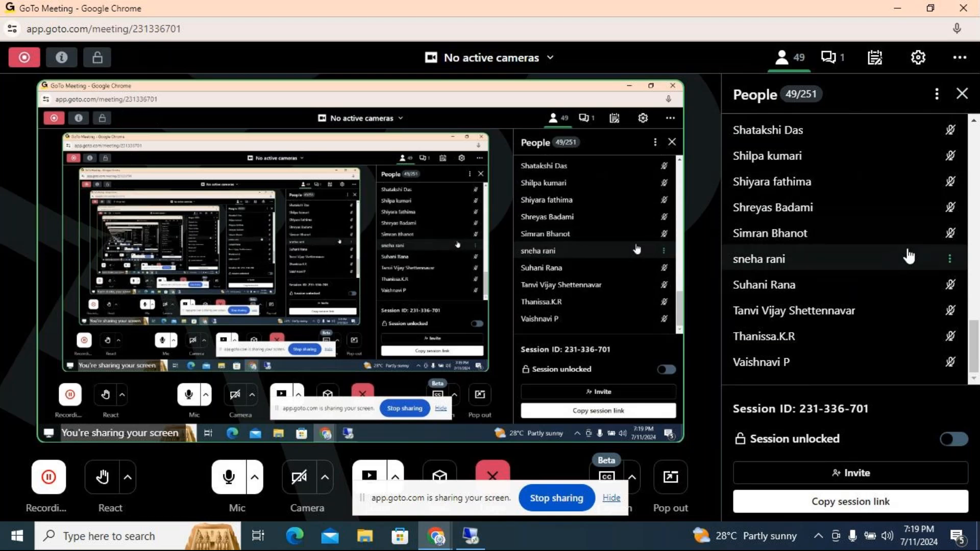
{"action": "scroll", "coordinate": [909, 255], "scroll_direction": "up", "scroll_amount": 2}
{"action": "scroll", "coordinate": [908, 255], "scroll_direction": "up", "scroll_amount": 9}
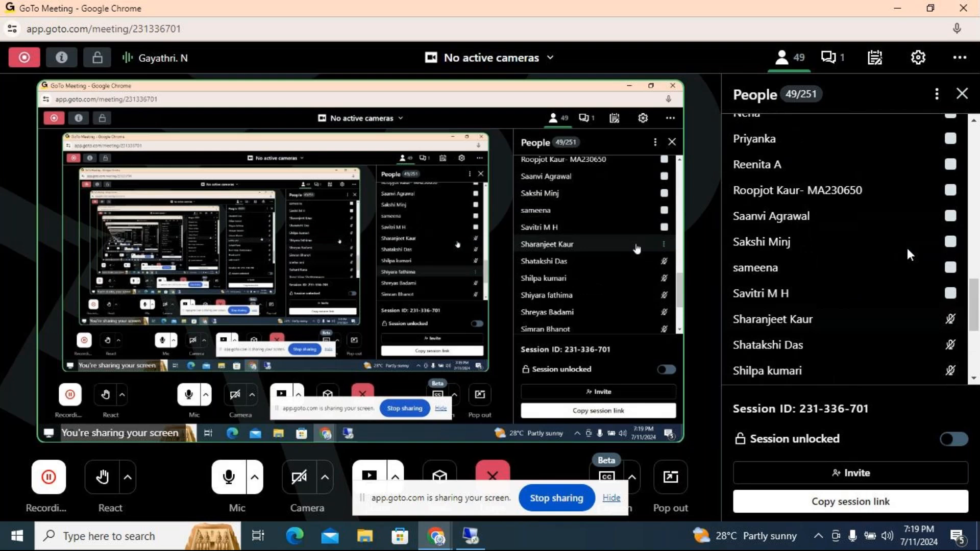
{"action": "scroll", "coordinate": [909, 255], "scroll_direction": "up", "scroll_amount": 3}
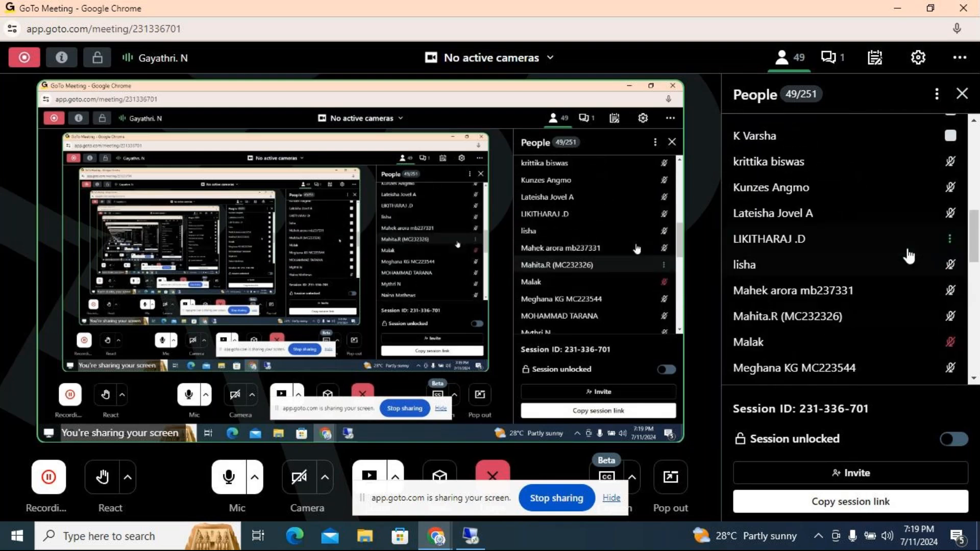
{"action": "scroll", "coordinate": [909, 255], "scroll_direction": "up", "scroll_amount": 4}
{"action": "scroll", "coordinate": [909, 255], "scroll_direction": "up", "scroll_amount": 4}
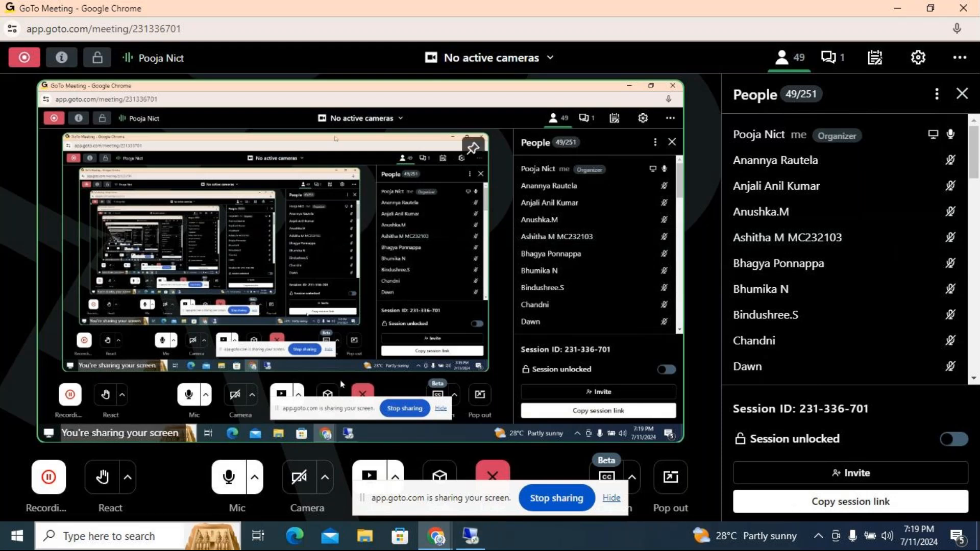
Return to the remote Excel workbook and review the number format, Sheet3 and Sheet4 worksheets
{"action": "left_click", "coordinate": [471, 541]}
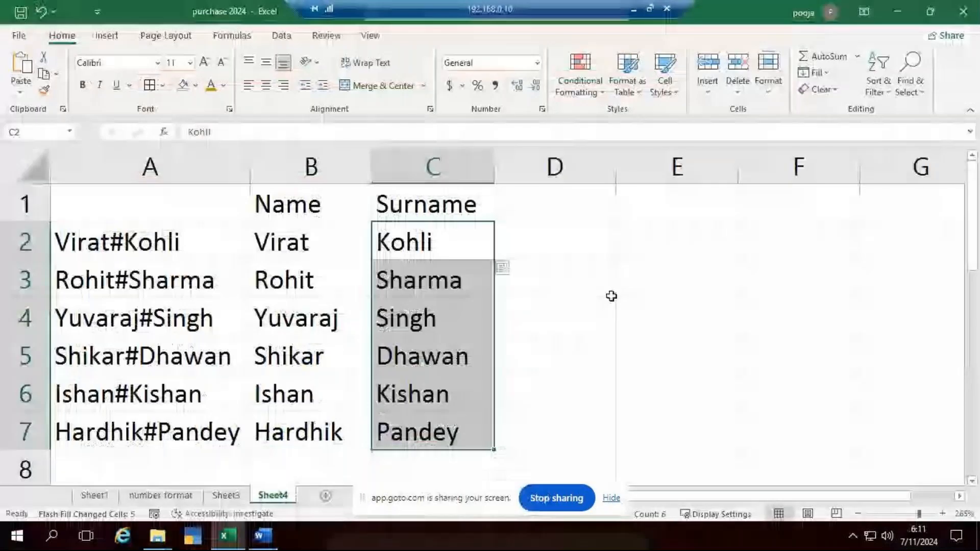
{"action": "left_click", "coordinate": [691, 356]}
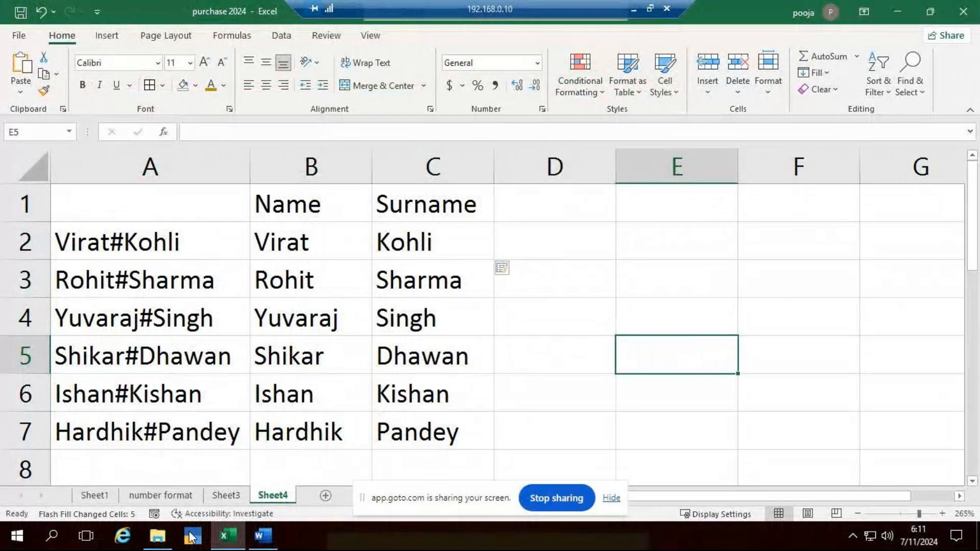
{"action": "left_click", "coordinate": [170, 495]}
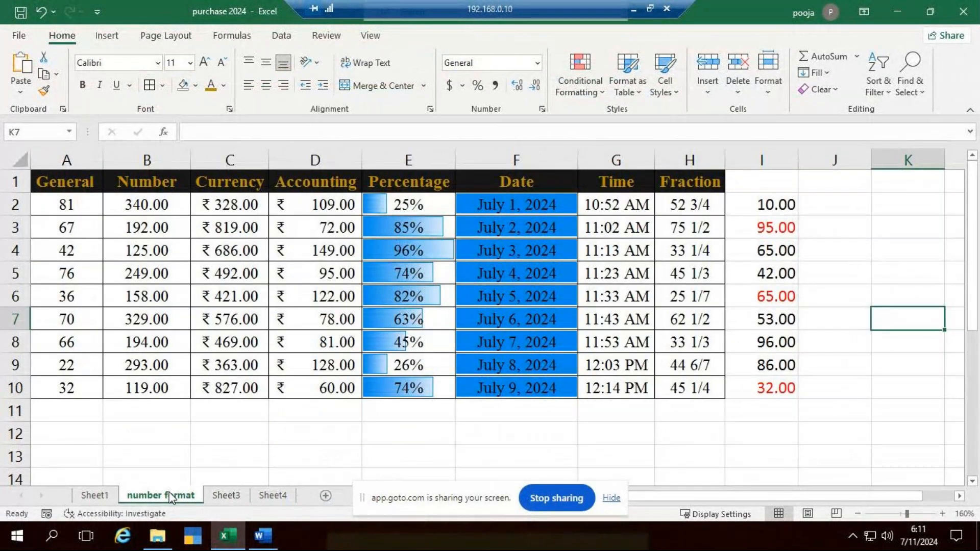
{"action": "left_click", "coordinate": [226, 497]}
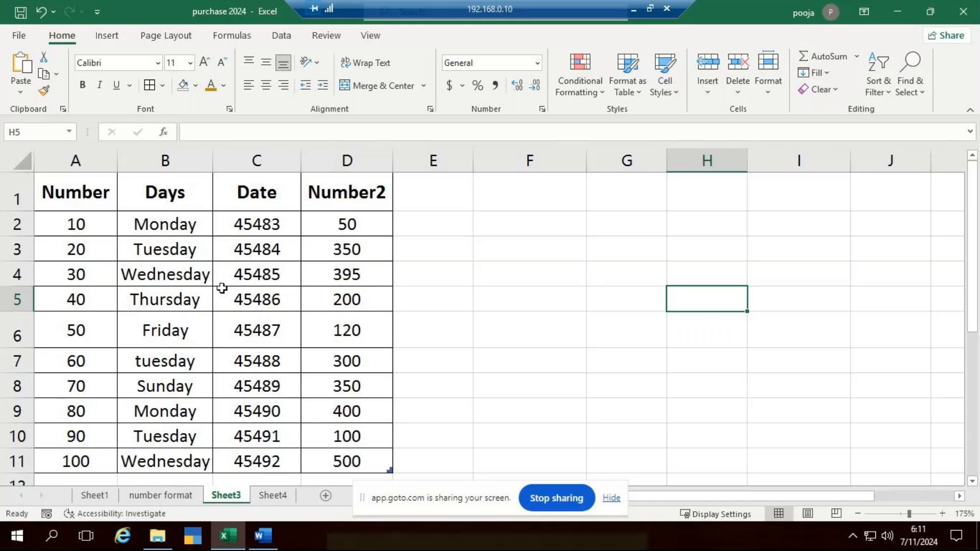
{"action": "left_click", "coordinate": [276, 496]}
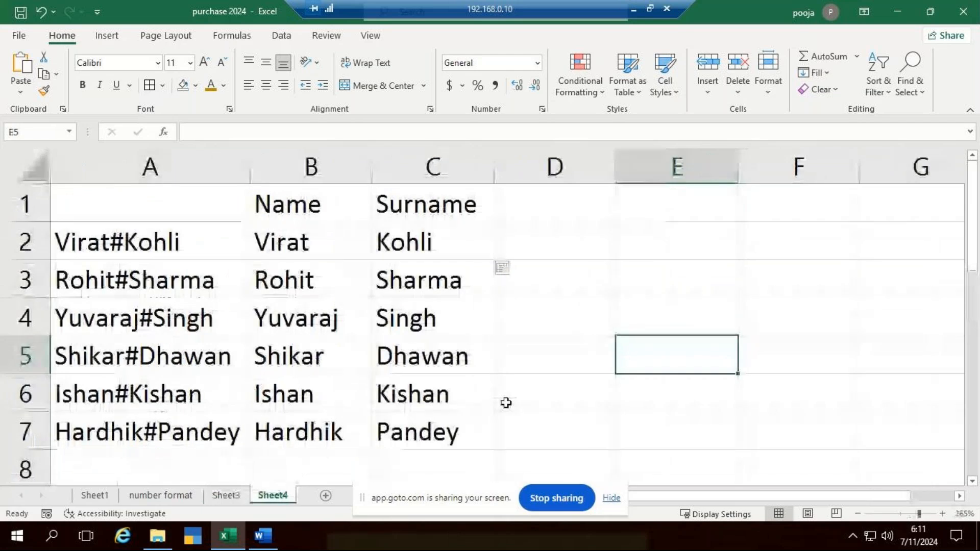
{"action": "left_click_drag", "start_coordinate": [75, 211], "coordinate": [375, 424]}
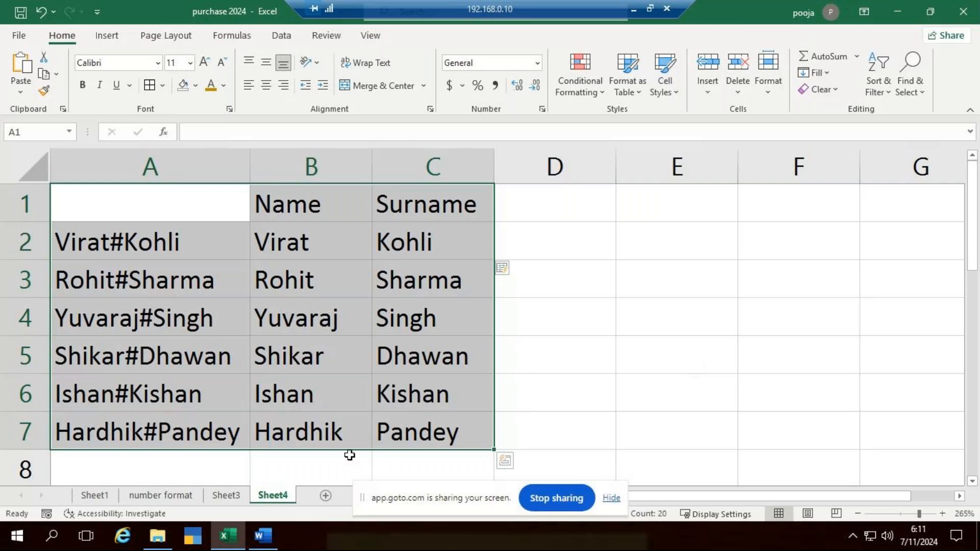
{"action": "left_click", "coordinate": [226, 495]}
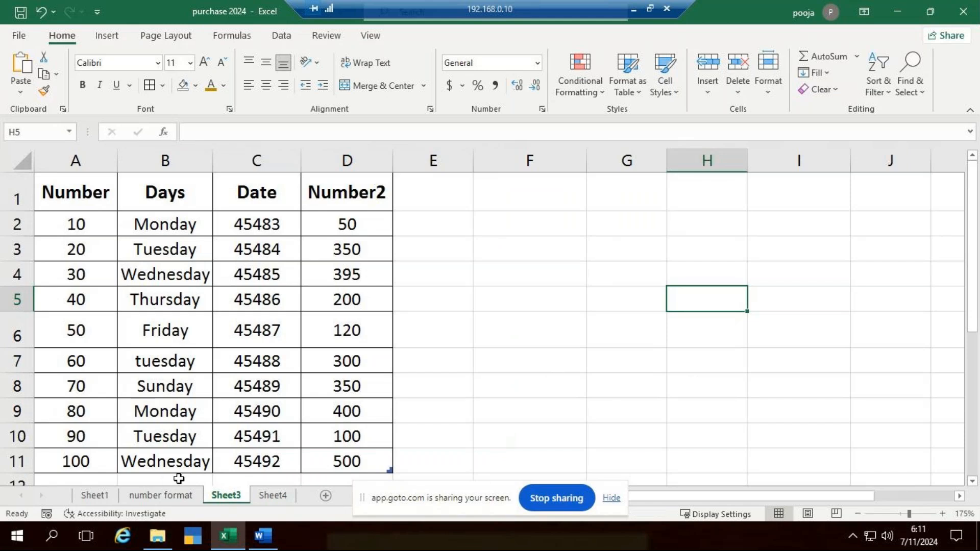
{"action": "left_click", "coordinate": [162, 495]}
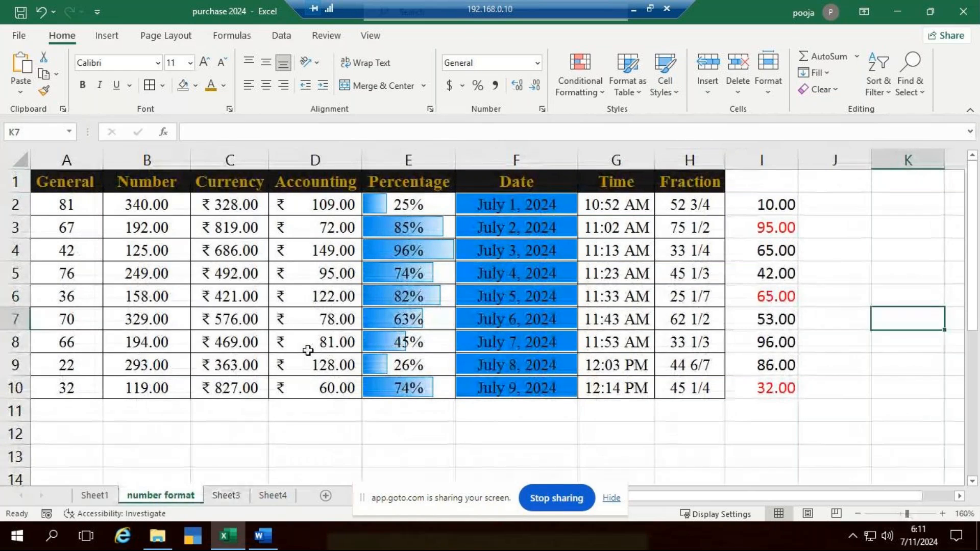
Rename Sheet3 as "condtional formating"
{"action": "left_click", "coordinate": [227, 495]}
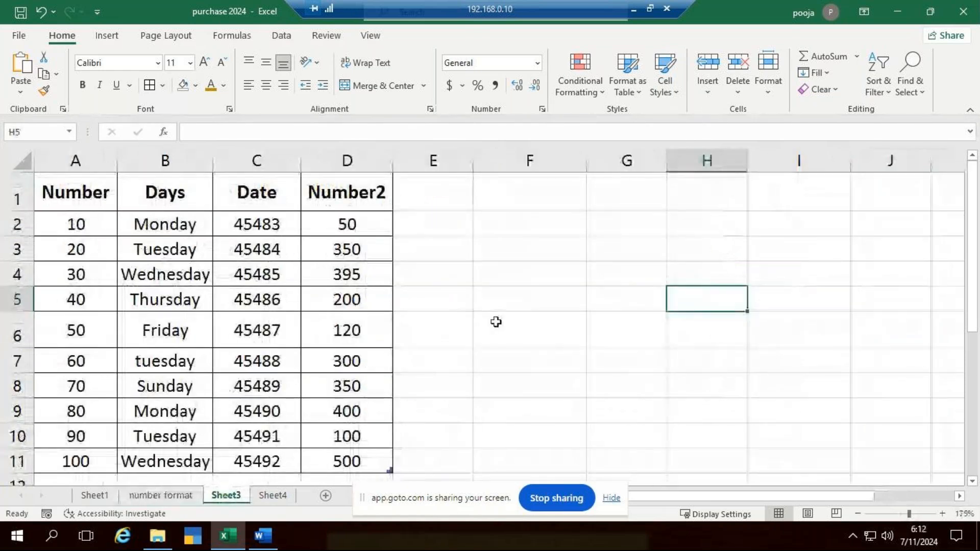
{"action": "right_click", "coordinate": [226, 496]}
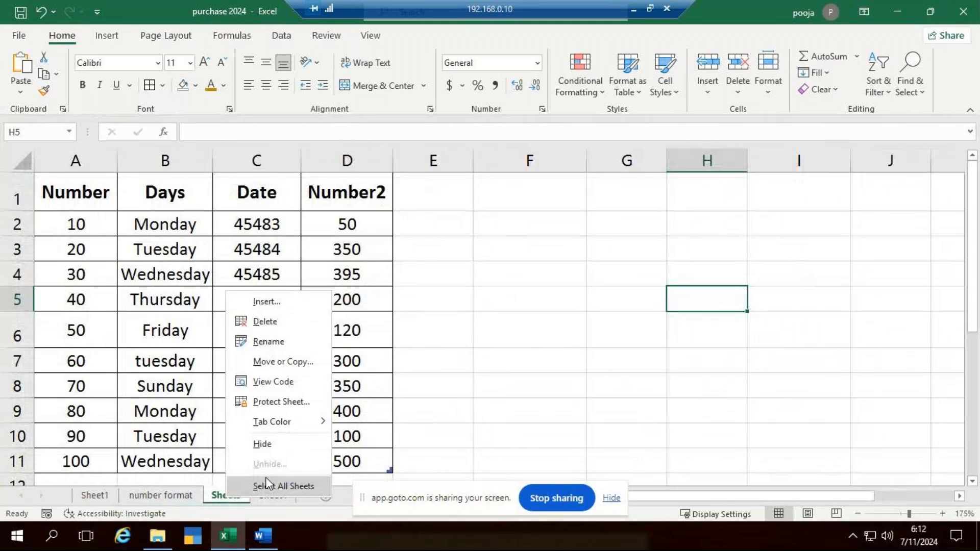
{"action": "left_click", "coordinate": [290, 338]}
{"action": "type", "text": "condtional formating"}
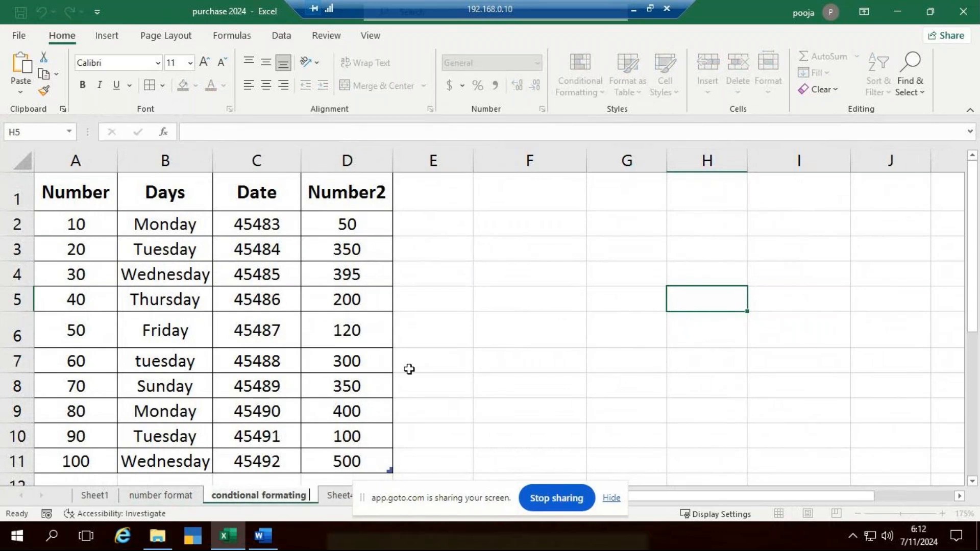
Rename Sheet4, which holds the split names, with a title beginning "flash f"
{"action": "right_click", "coordinate": [333, 495]}
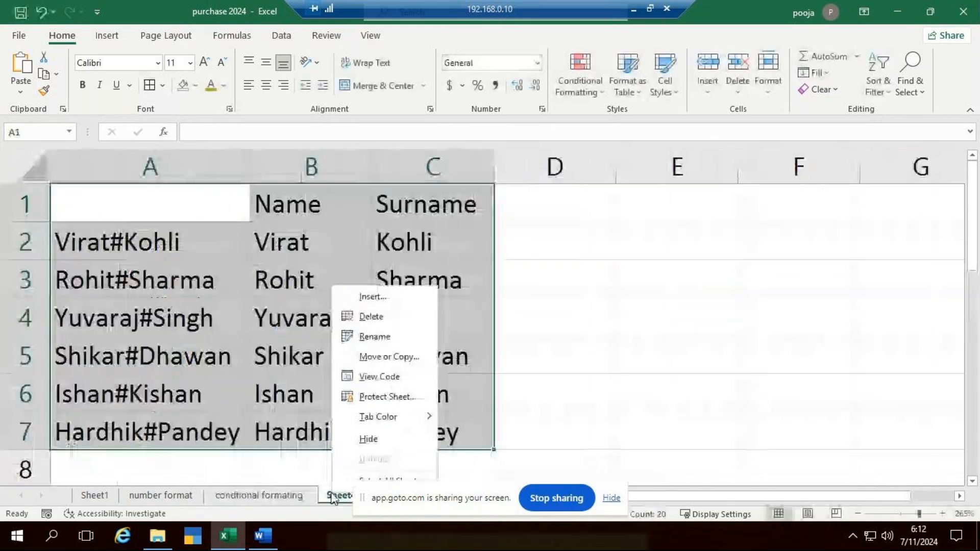
{"action": "key", "text": "Escape"}
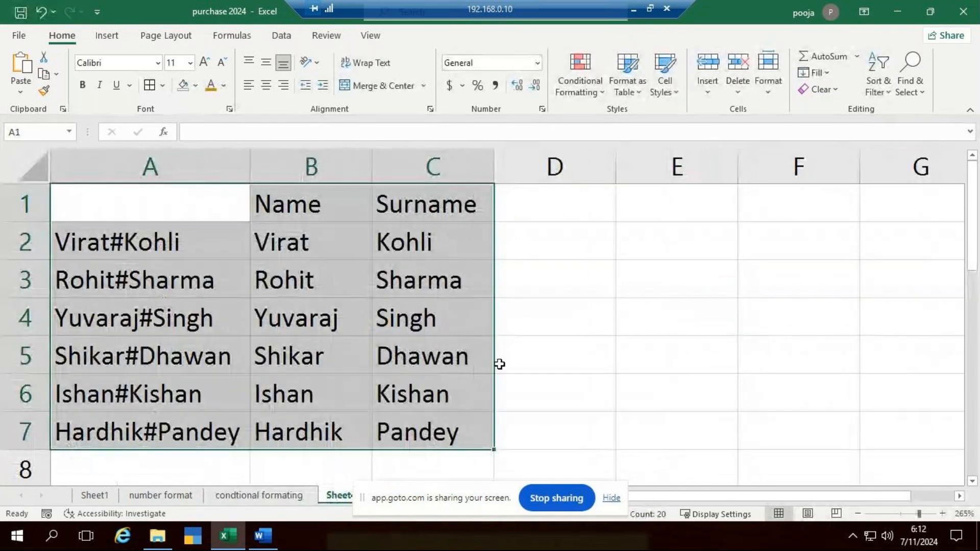
{"action": "type", "text": "flash f"}
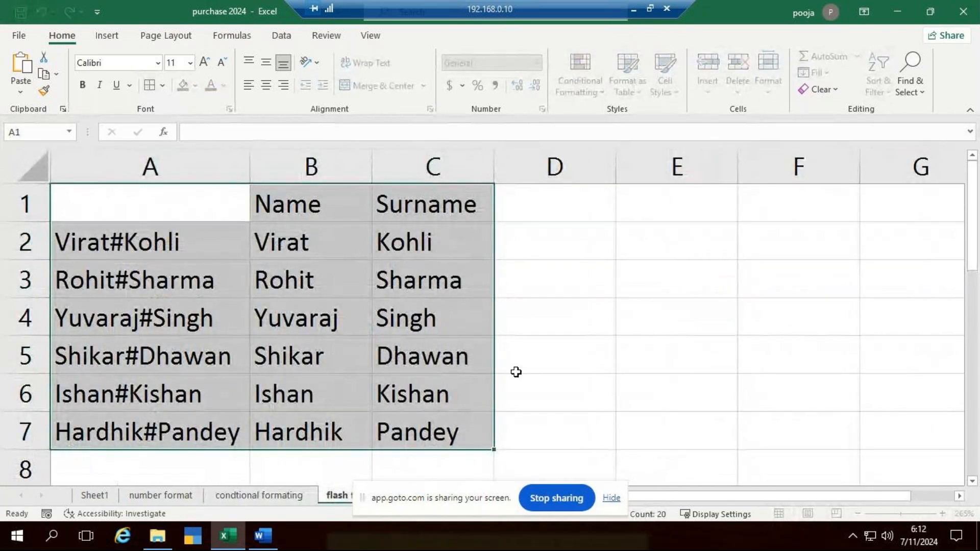
{"action": "left_click", "coordinate": [612, 377]}
Try to remove every # from the full names in A2:A7 using Find and Replace with an empty replacement
{"action": "left_click_drag", "start_coordinate": [153, 242], "coordinate": [173, 425]}
{"action": "key", "text": "ctrl+h"}
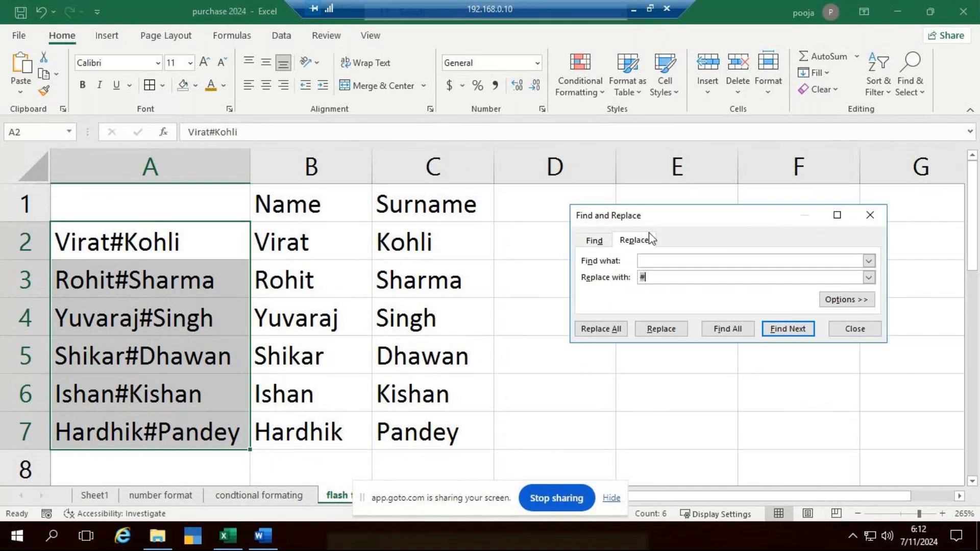
{"action": "type", "text": "#"}
{"action": "left_click", "coordinate": [665, 277]}
{"action": "key", "text": "BackSpace"}
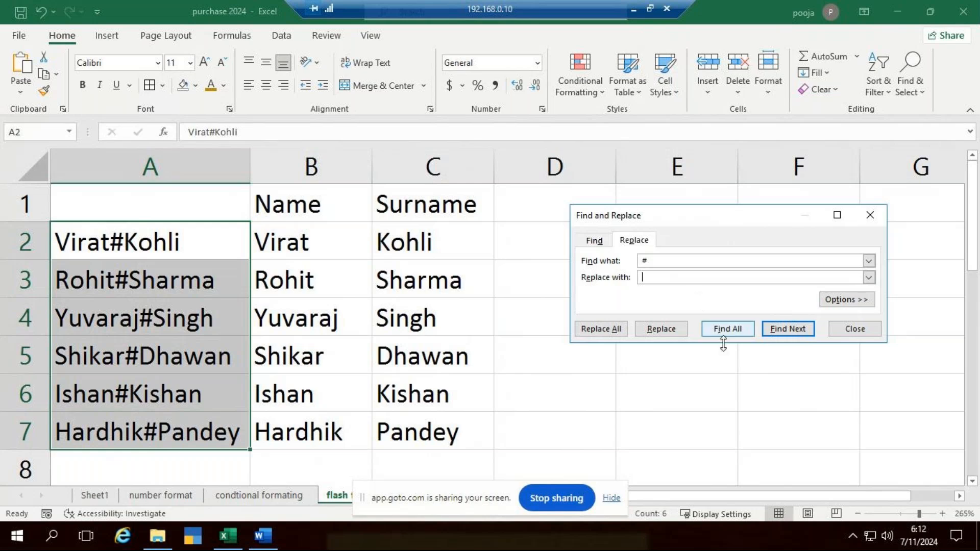
{"action": "left_click", "coordinate": [663, 331]}
{"action": "left_click", "coordinate": [508, 314]}
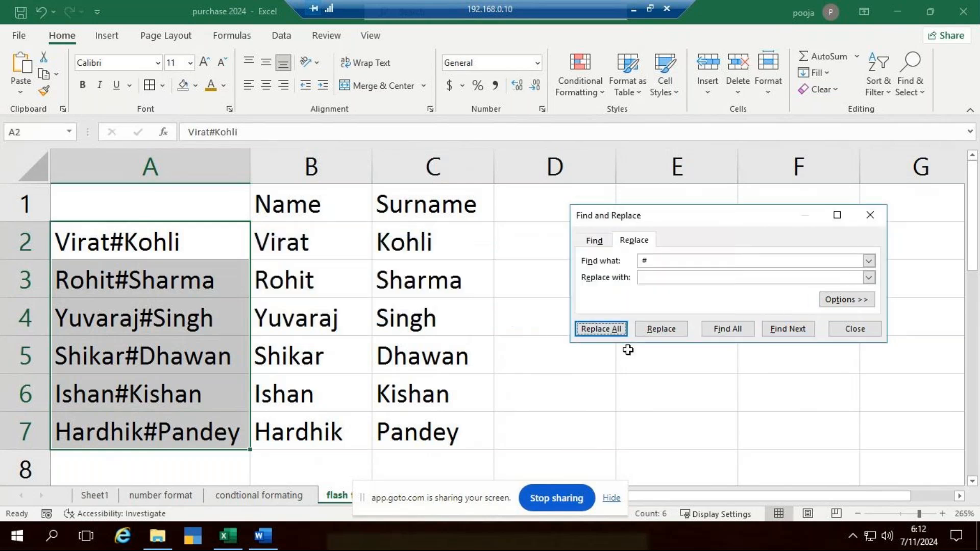
{"action": "left_click", "coordinate": [853, 330]}
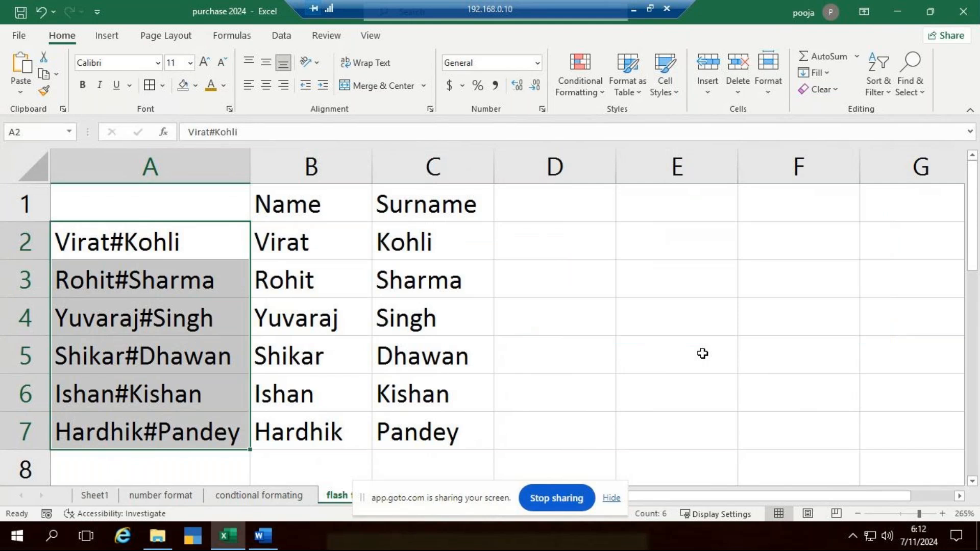
Deselect the full names in column A and switch back to the GoTo Meeting window
{"action": "left_click", "coordinate": [715, 393]}
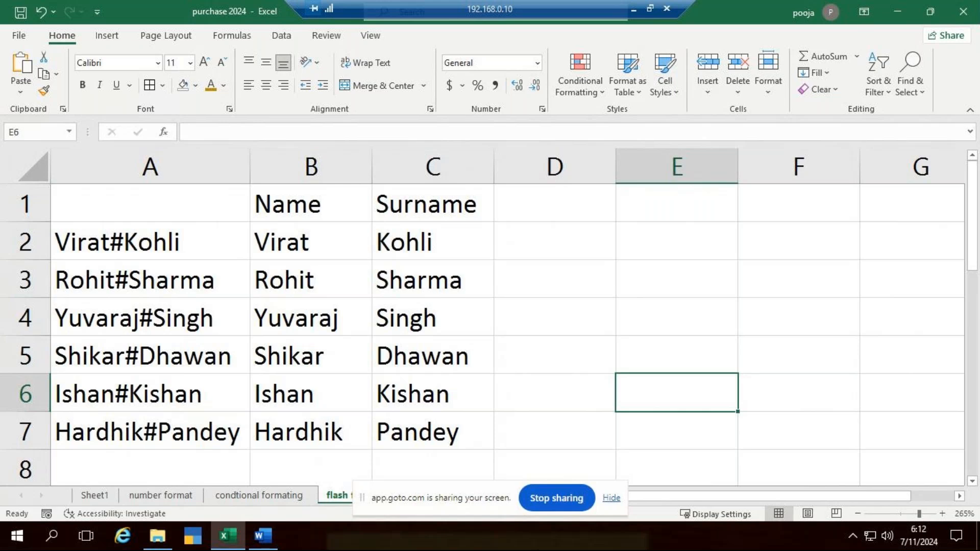
{"action": "left_click", "coordinate": [634, 10]}
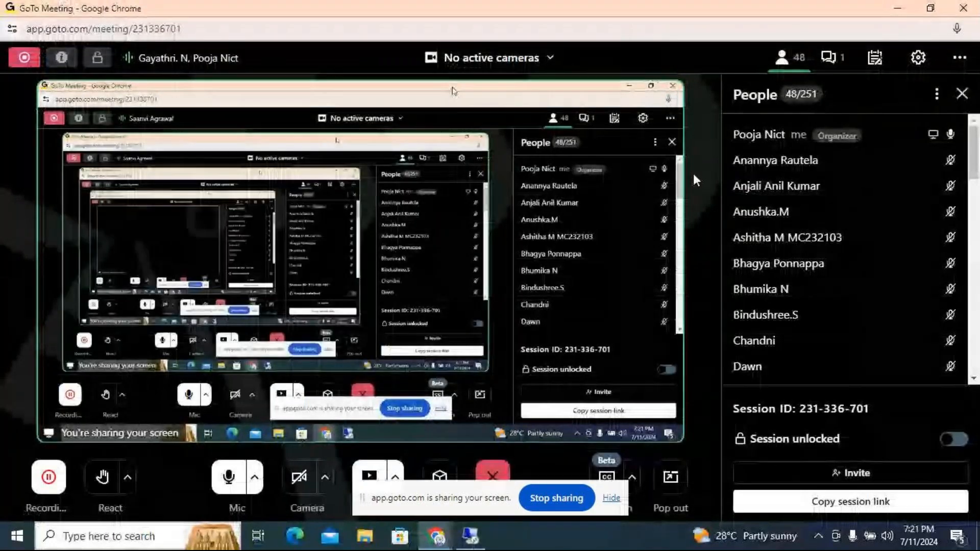